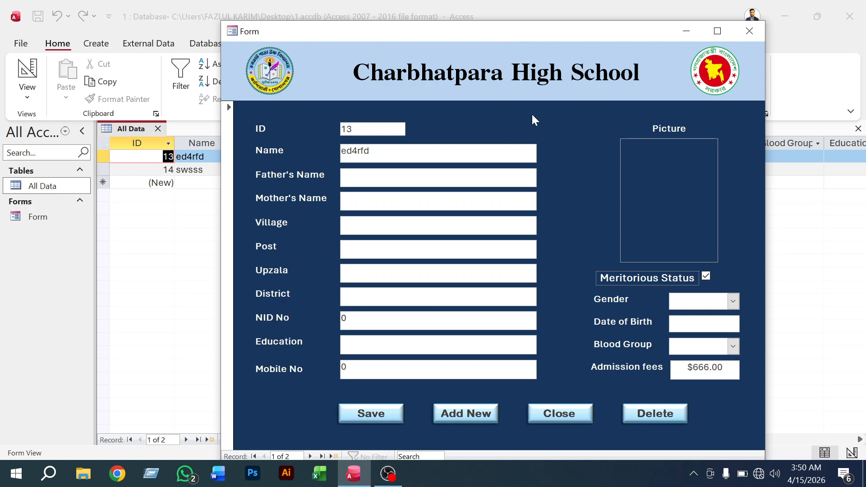
Close the open school database with its form and start a new blank database in Access
mouse_move(474, 37)
mouse_down()
mouse_move(430, 27)
mouse_move(460, 28)
mouse_up()
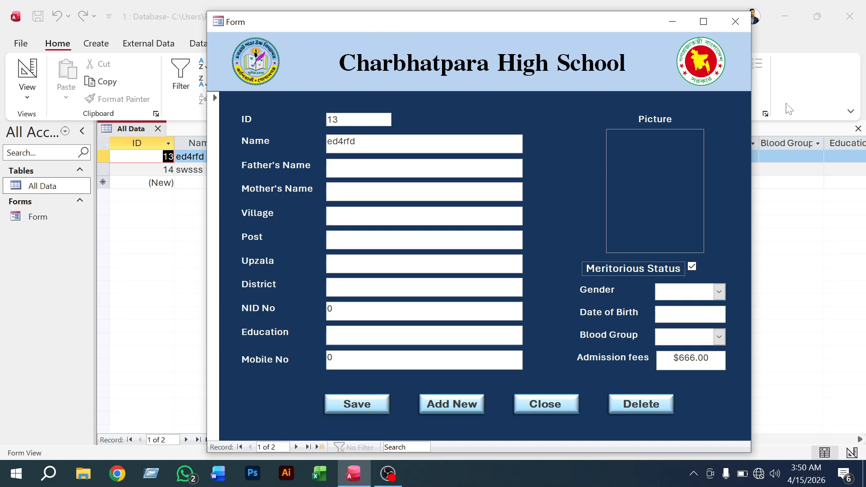
click(671, 24)
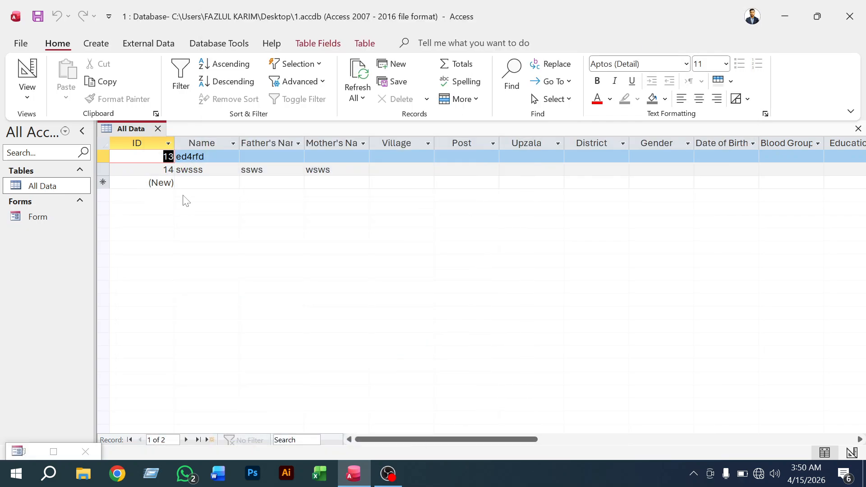
click(851, 20)
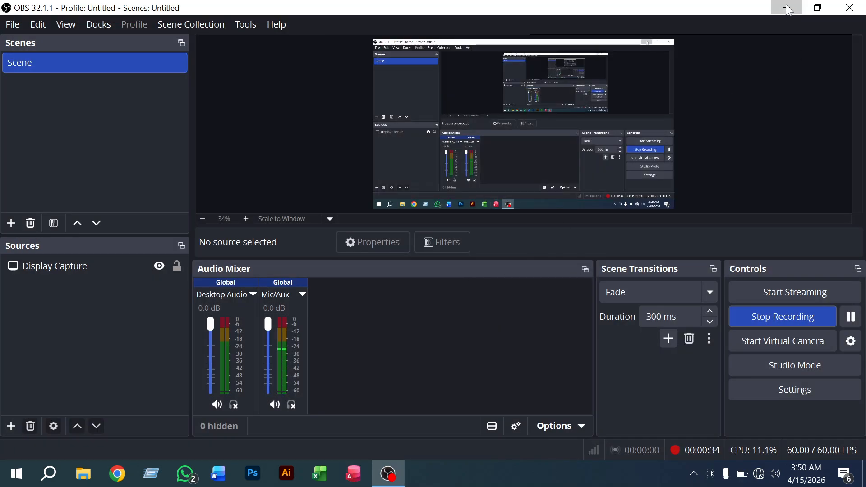
click(788, 7)
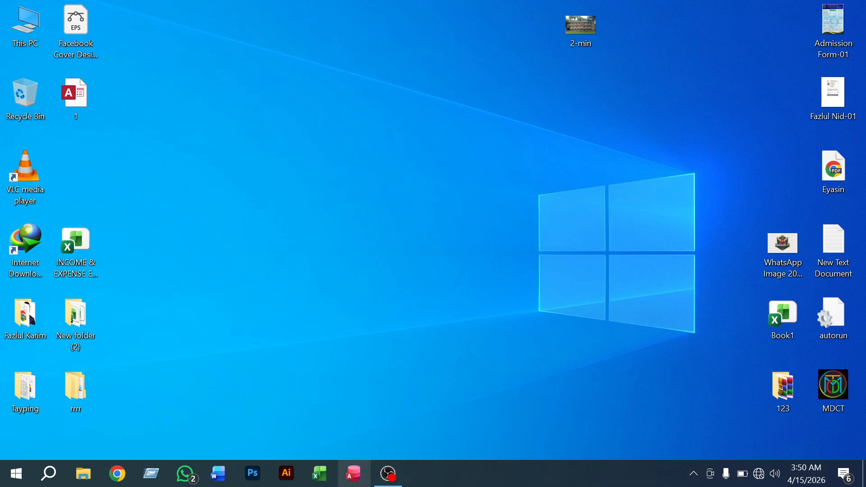
click(352, 483)
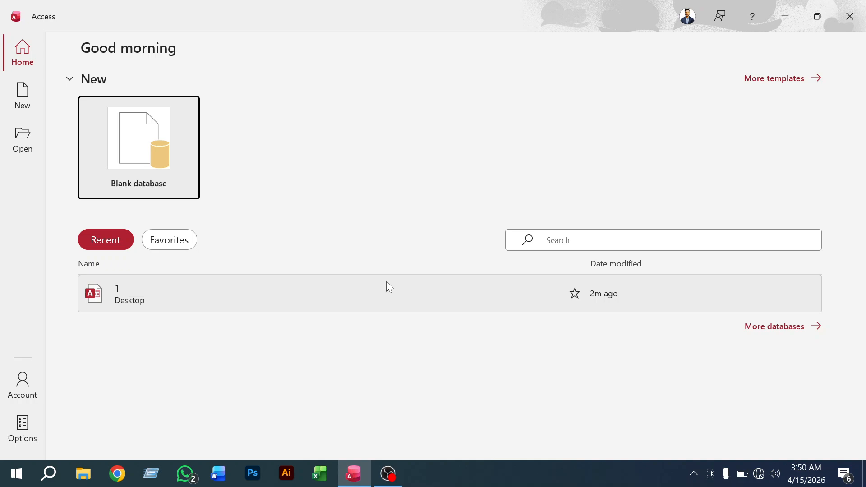
click(121, 155)
Try to create the blank database as Database1 in the Documents folder
click(516, 209)
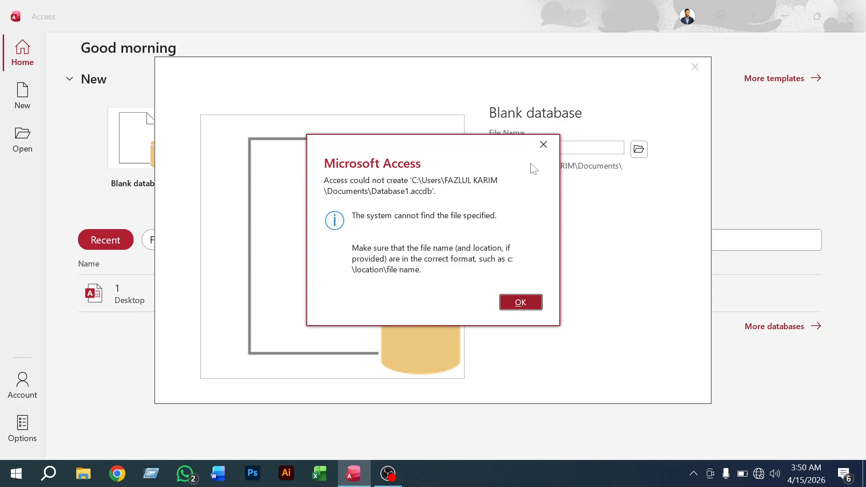
click(543, 144)
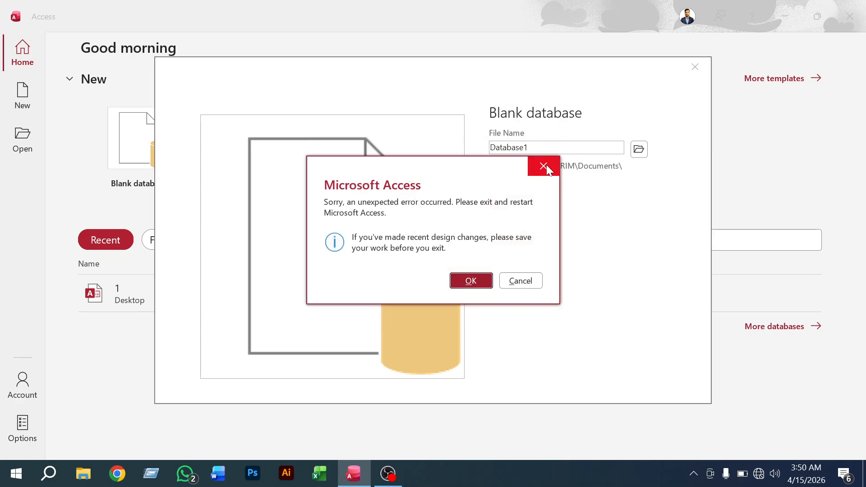
click(543, 166)
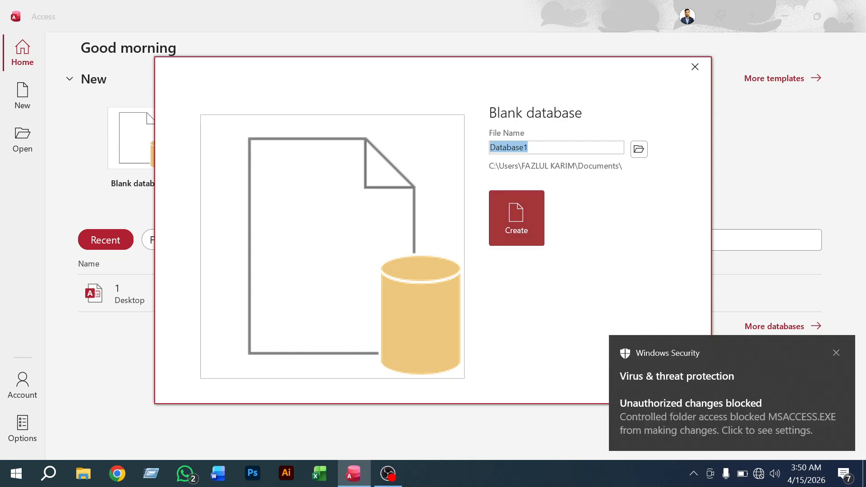
Name the new blank database Fk, set its location to the Desktop folder, and create it
text(Fk)
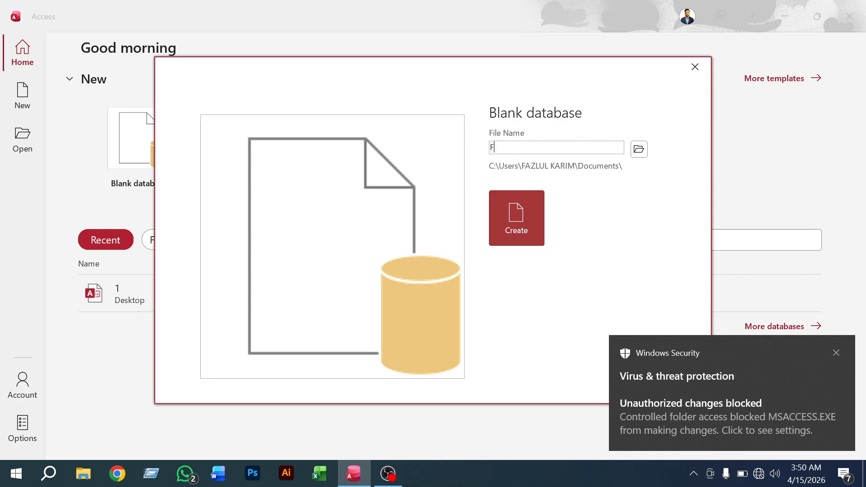
click(640, 150)
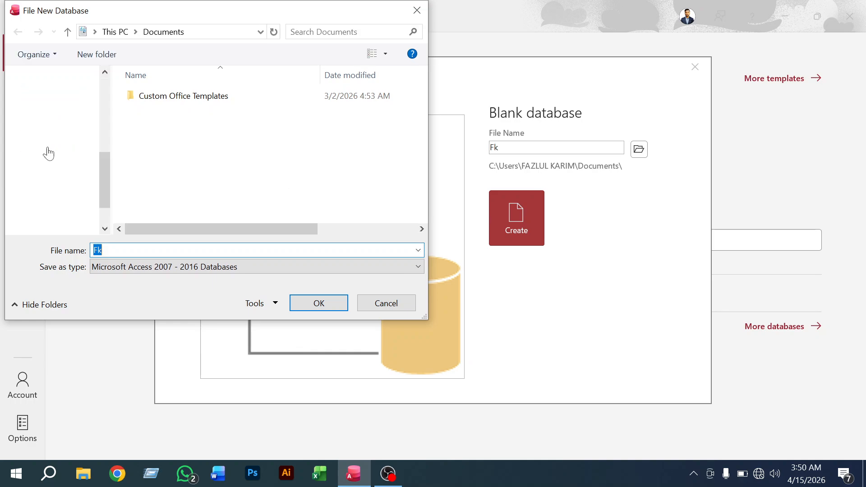
click(59, 135)
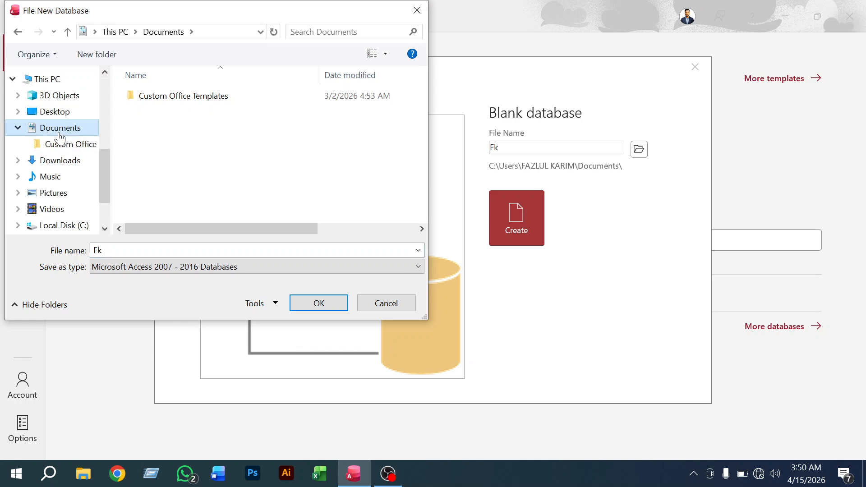
click(60, 135)
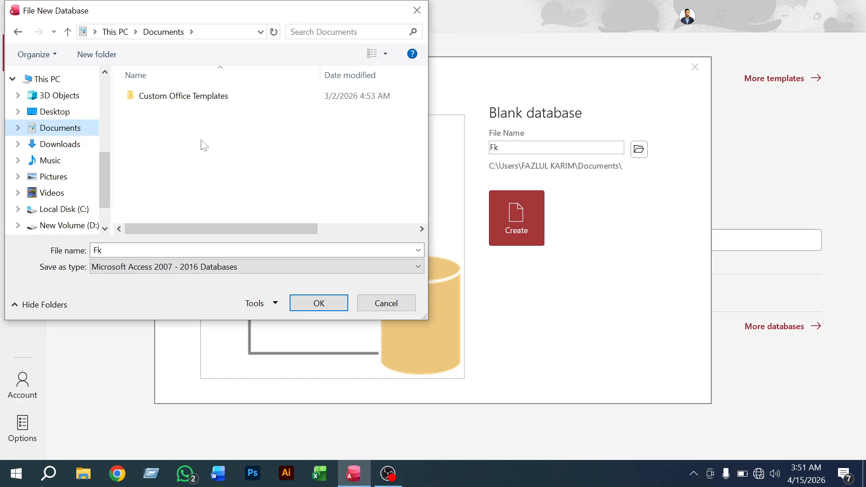
click(54, 113)
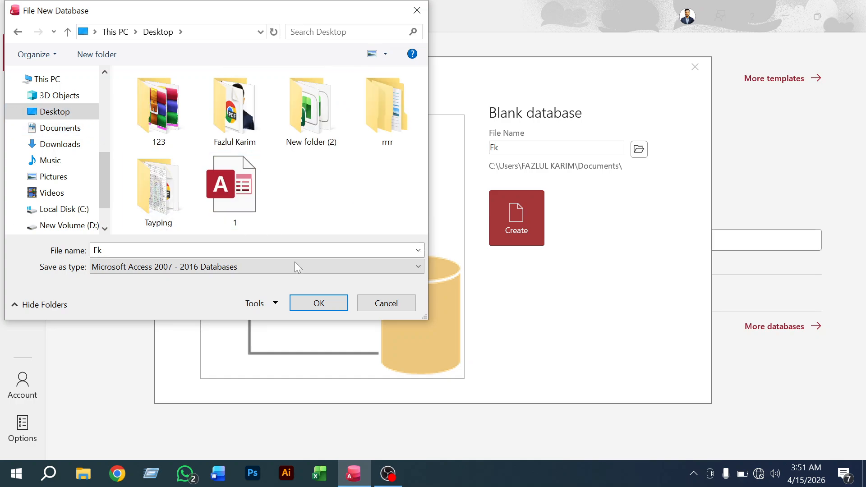
click(337, 304)
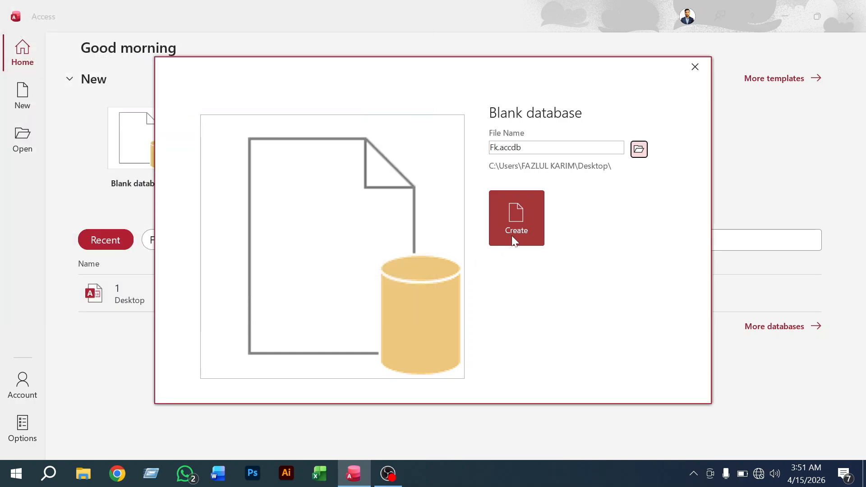
click(508, 223)
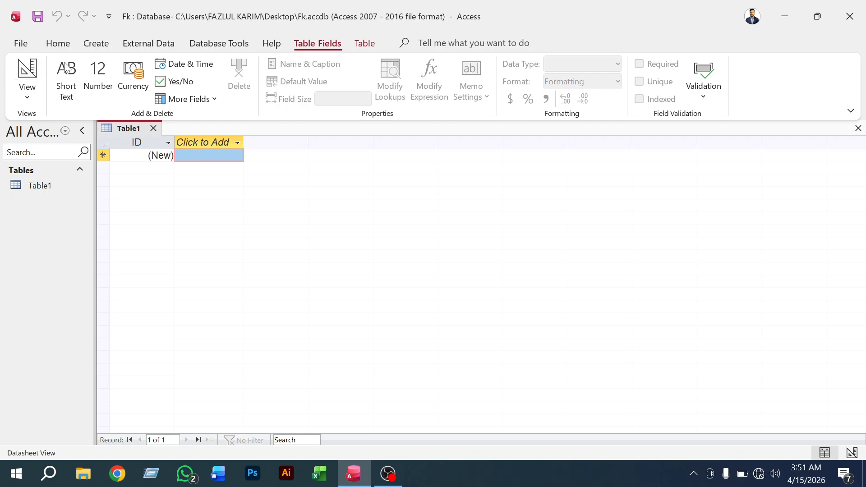
Switch the new table to Design View, saving it under the name All Data
click(26, 100)
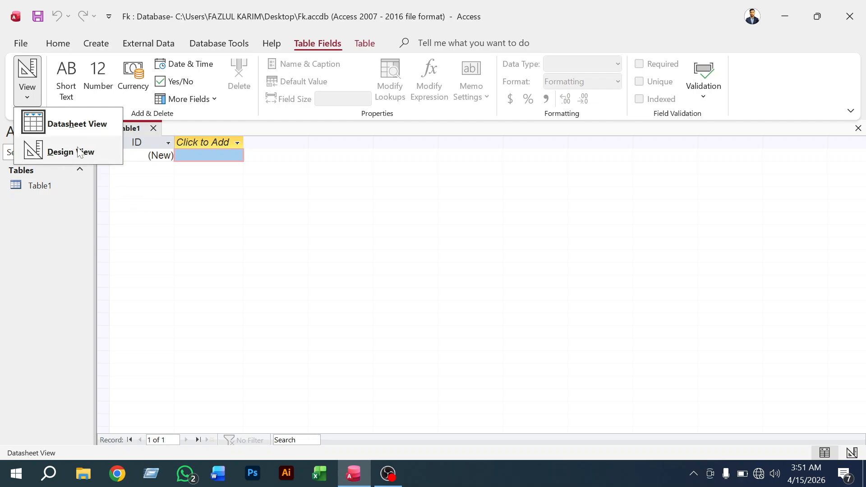
click(53, 152)
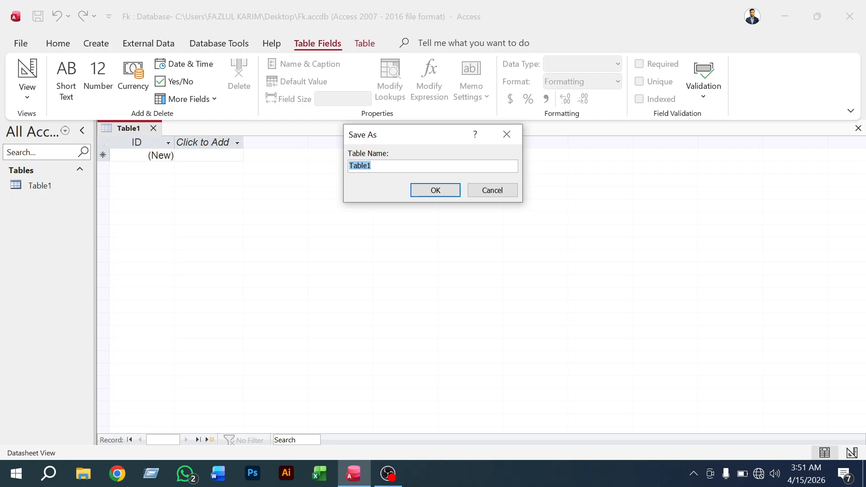
text(All Data)
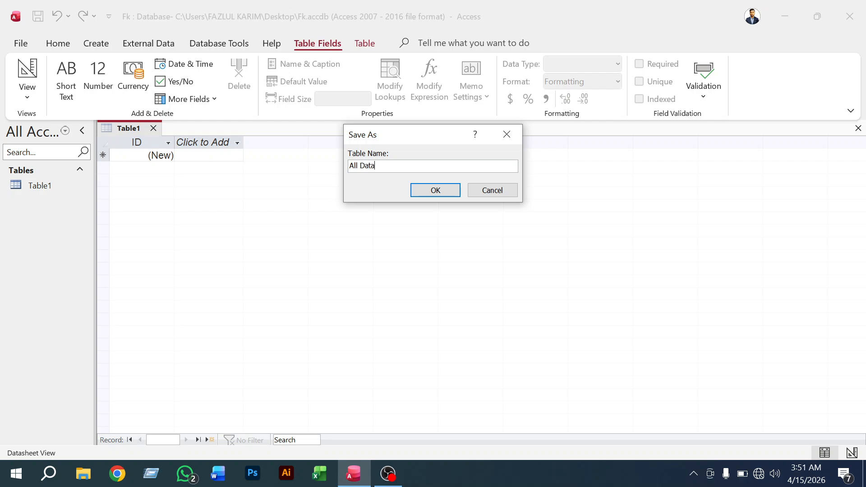
click(436, 191)
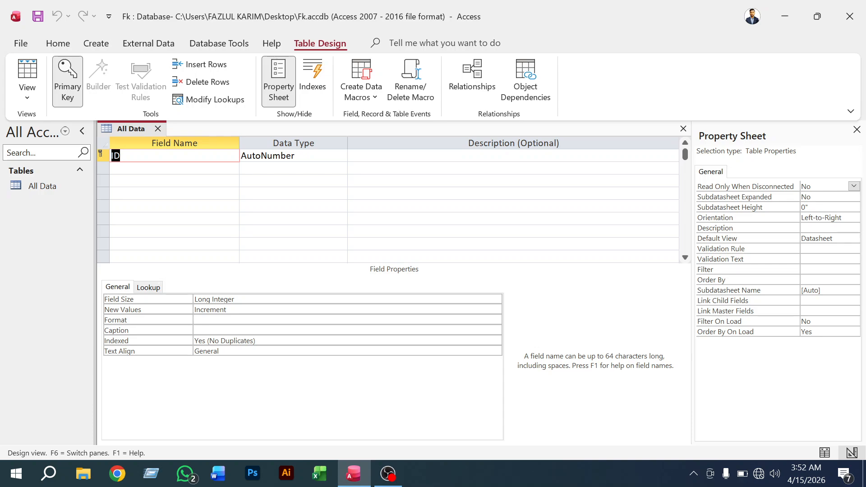
Add a Short Text field called Name below the ID field, accepting the use of a reserved word
click(175, 168)
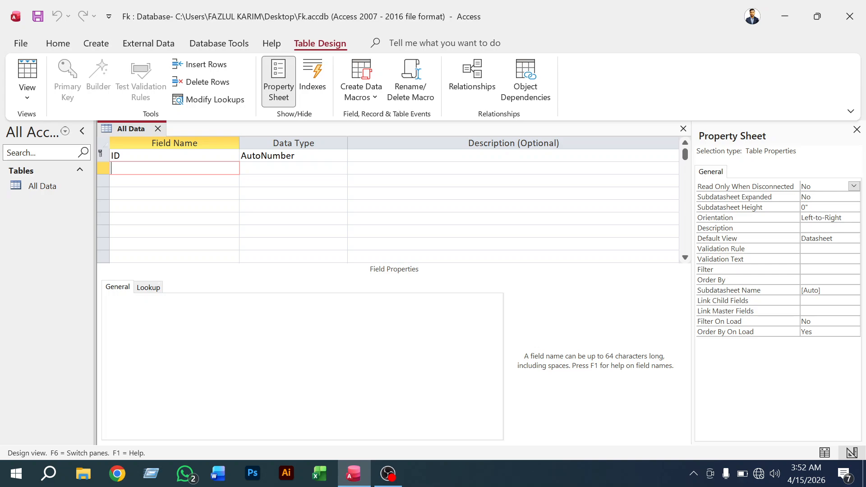
text(Name)
click(155, 182)
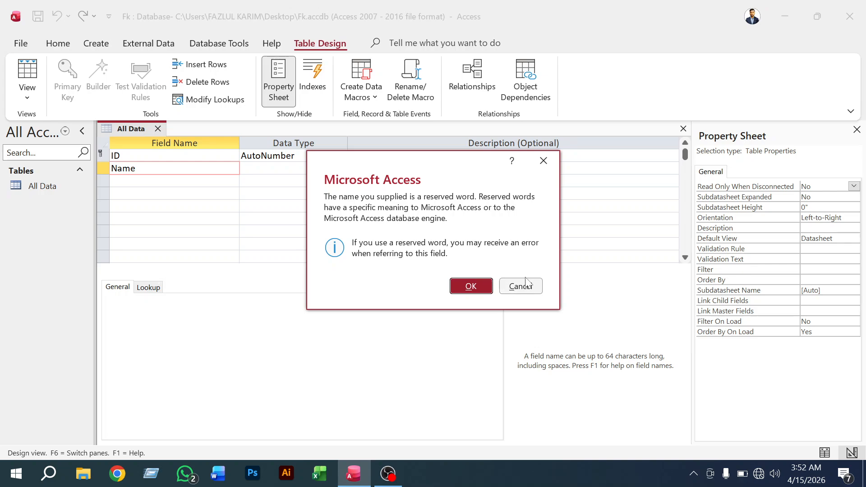
click(545, 160)
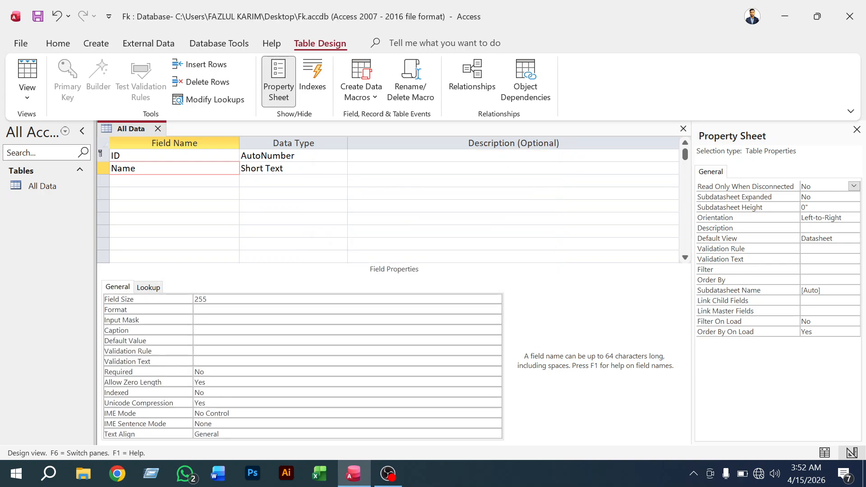
click(155, 182)
click(469, 286)
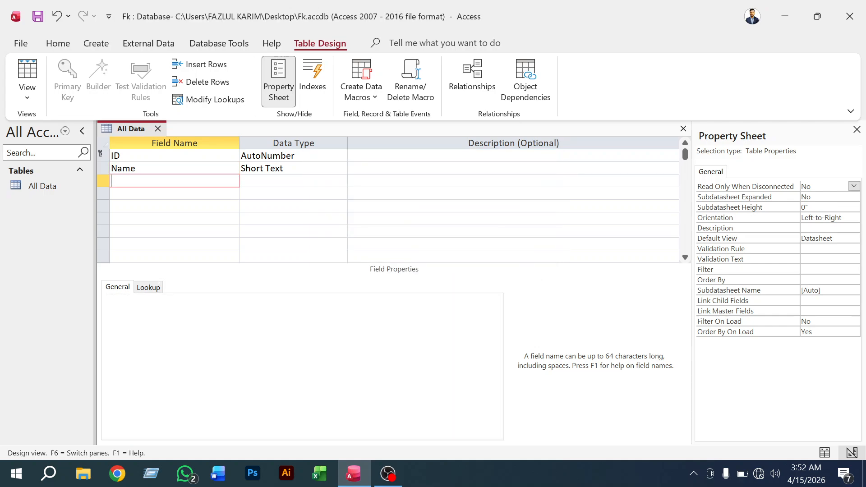
Add the Short Text fields F Name and M Name below the Name field
text(F Name)
click(174, 193)
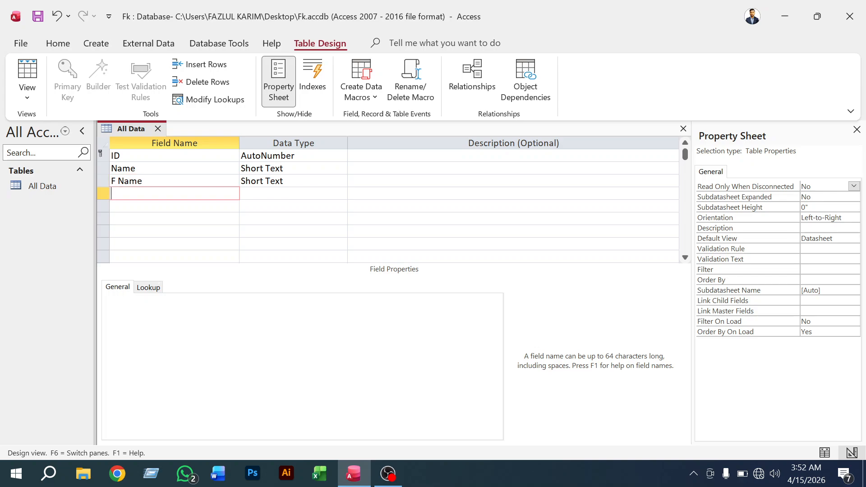
text(M Name)
key(Down)
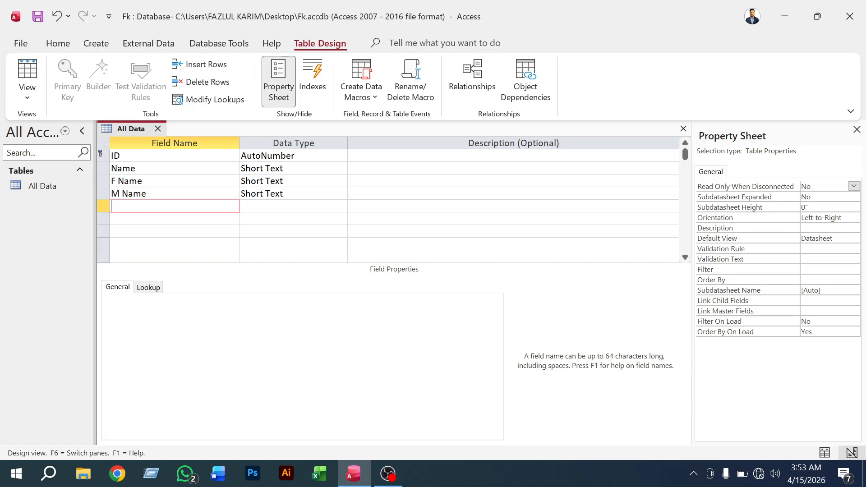
Add the Short Text address fields Village, Post, Upzala and District below M Name
text(Village)
key(Down)
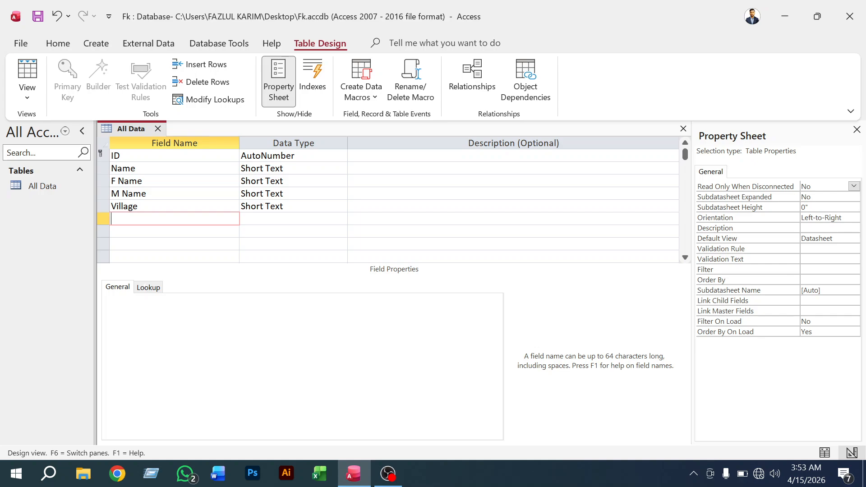
text(Post)
click(174, 231)
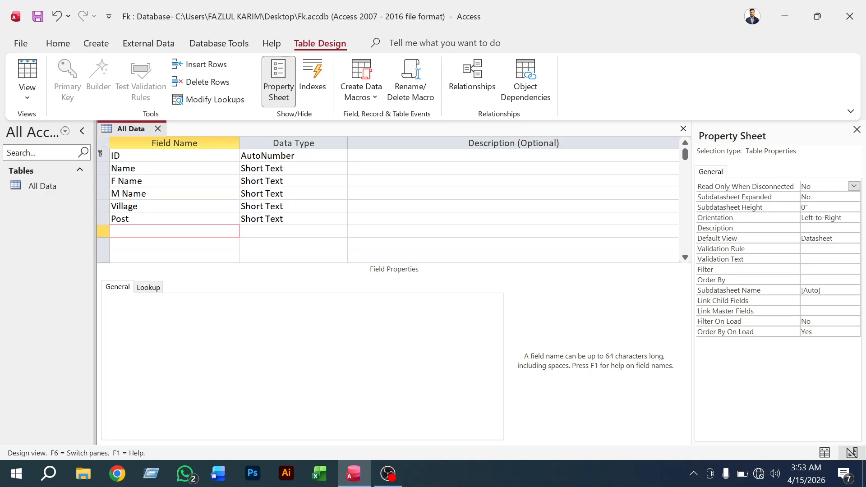
text(Upzala)
key(Down)
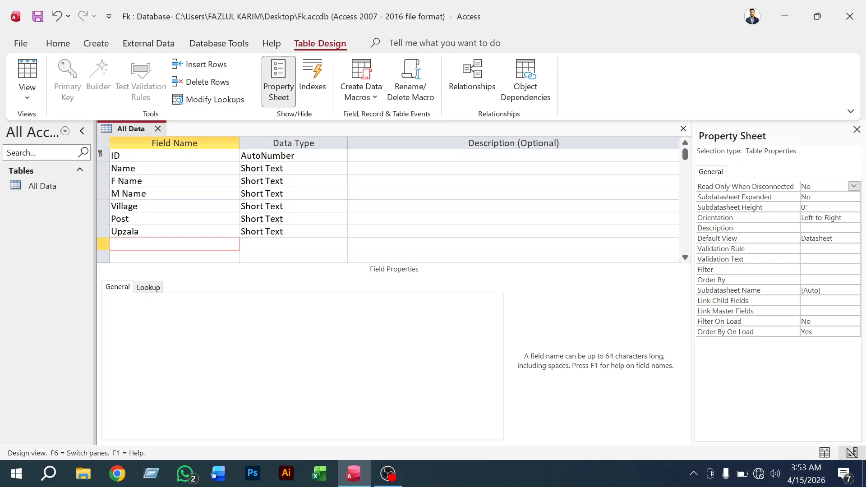
scroll(388, 198, down, 1)
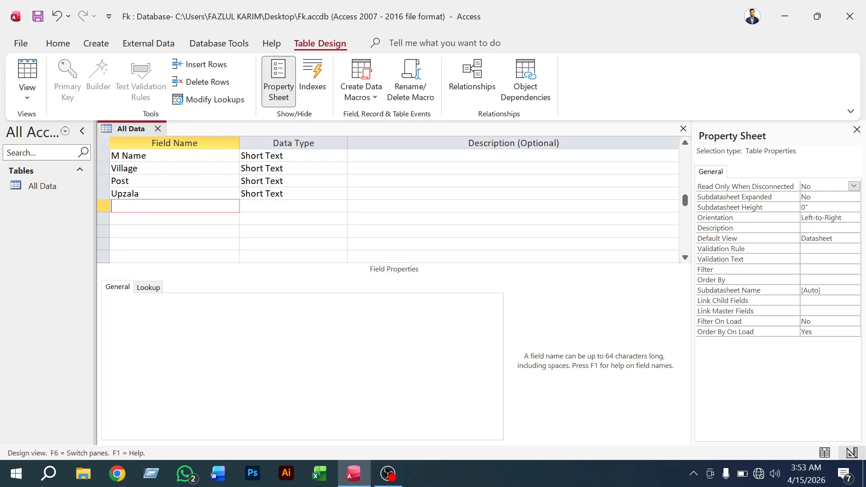
text(District)
key(Down)
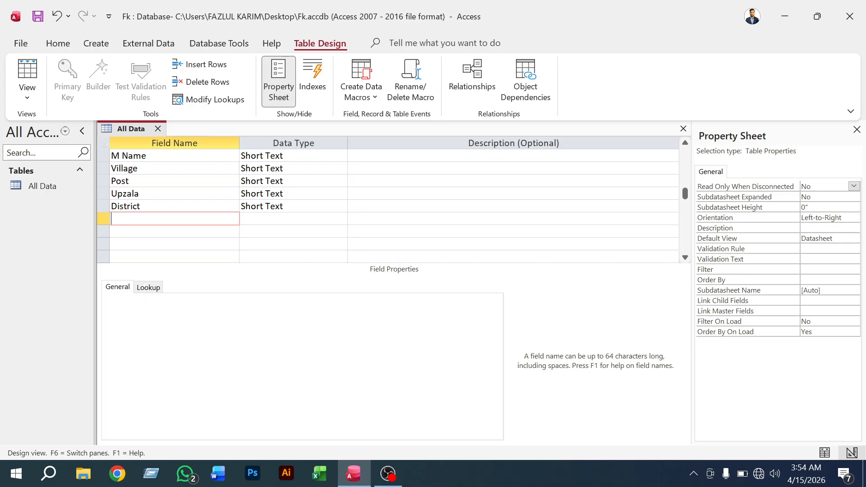
Add the fields Sex, Date of Birth and Blood Group below District, keeping the Short Text type
text(Sex)
key(Down)
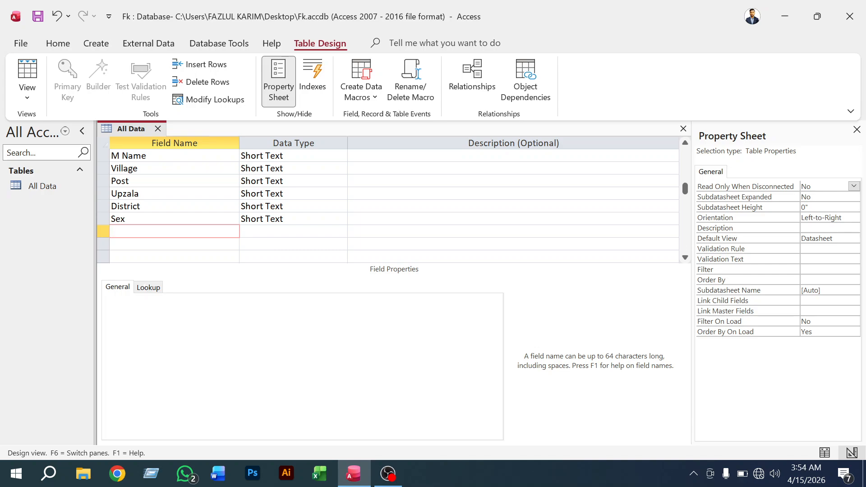
text(Date of Birth)
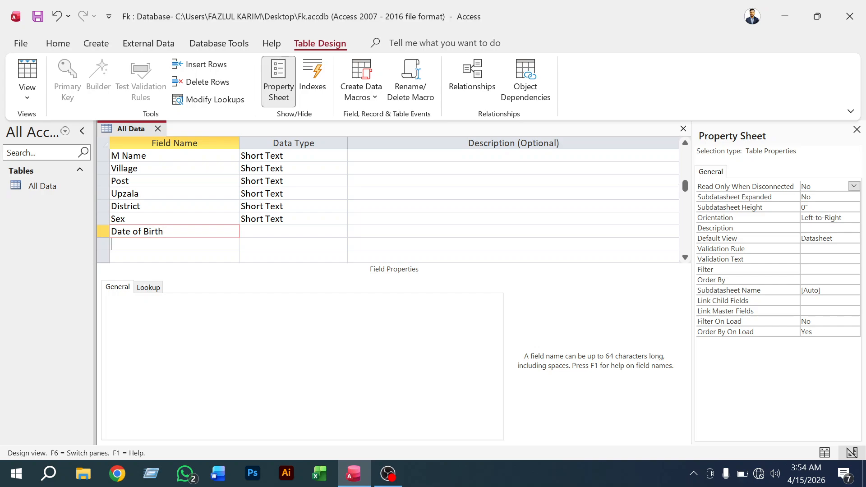
click(175, 244)
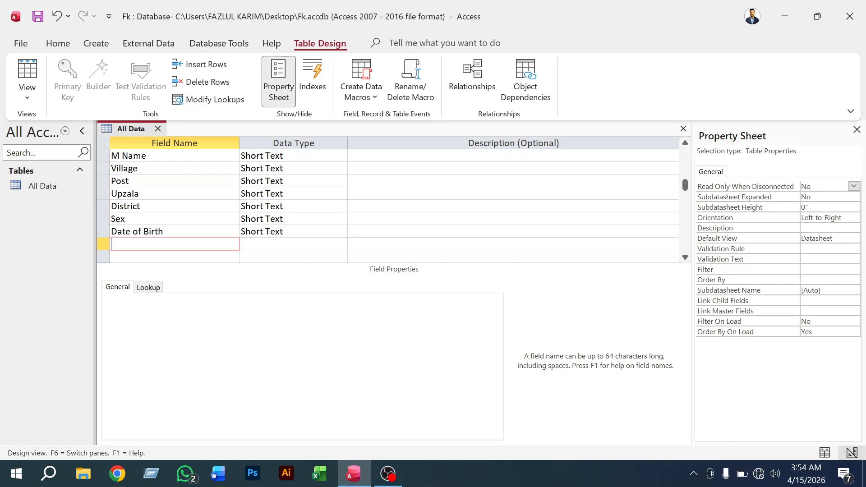
text(Blood Group)
scroll(388, 203, down, 1)
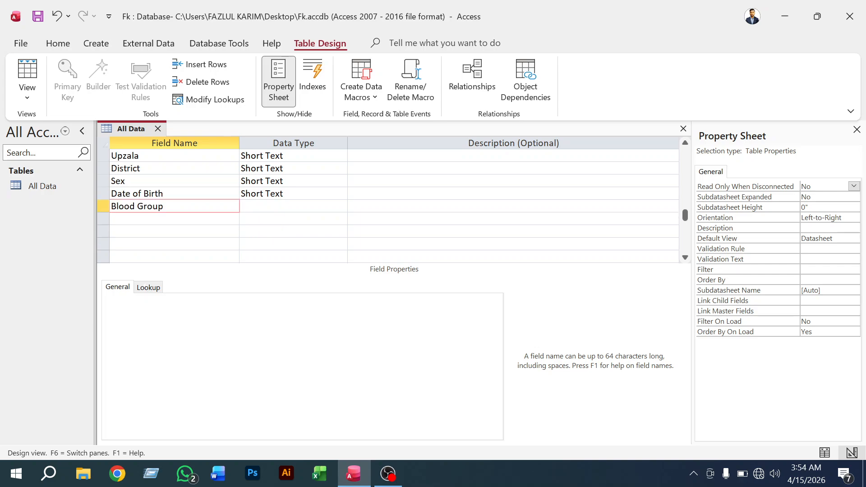
click(174, 219)
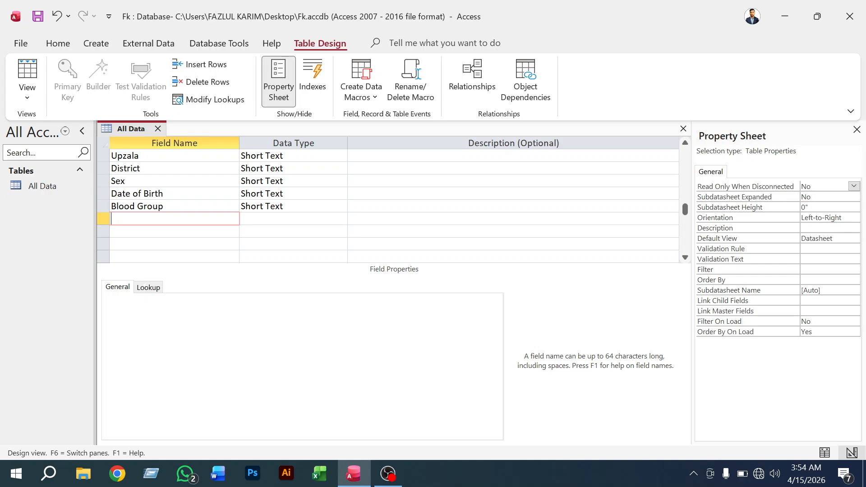
Add the fields Education, Admission Fess and Picture below Blood Group, keeping the Short Text type
text(Education)
key(Down)
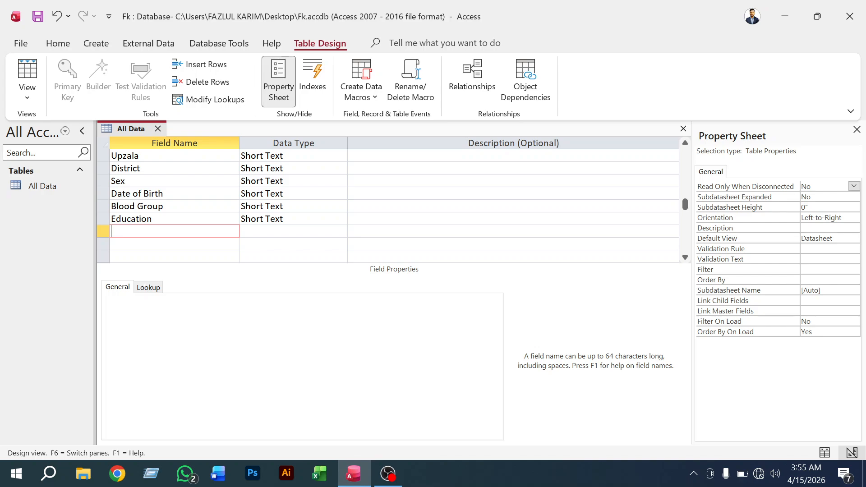
text(Admission Fi)
key(BackSpace)
text(ess)
key(Down)
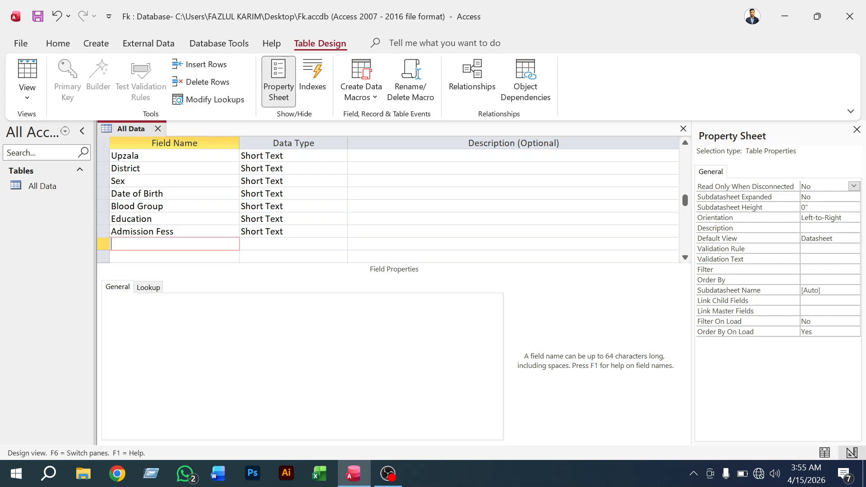
text(Picture)
key(Down)
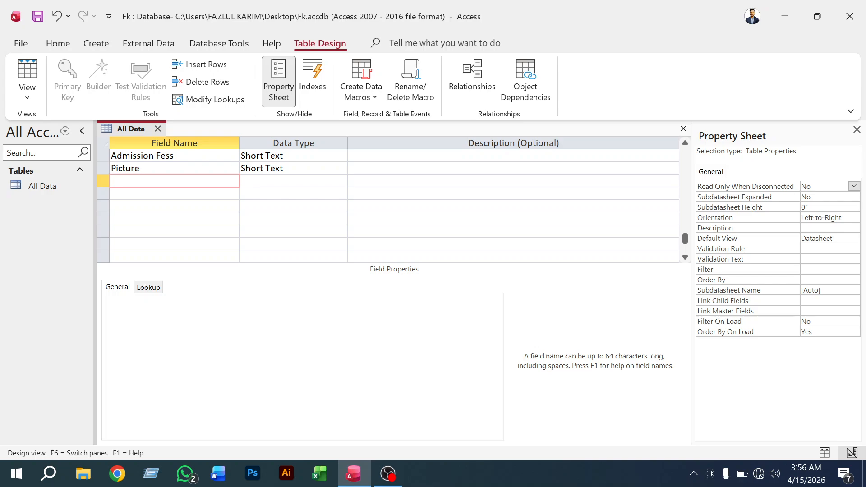
Add the fields Meritorious Status, Mobile No and NID No below Picture, keeping the Short Text type
text(Meritorious Status)
click(174, 193)
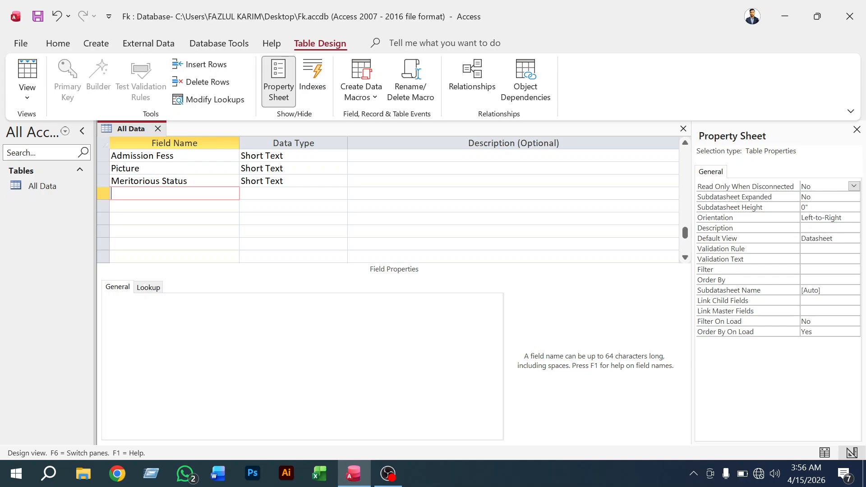
text(Mobi)
text(le No)
click(175, 219)
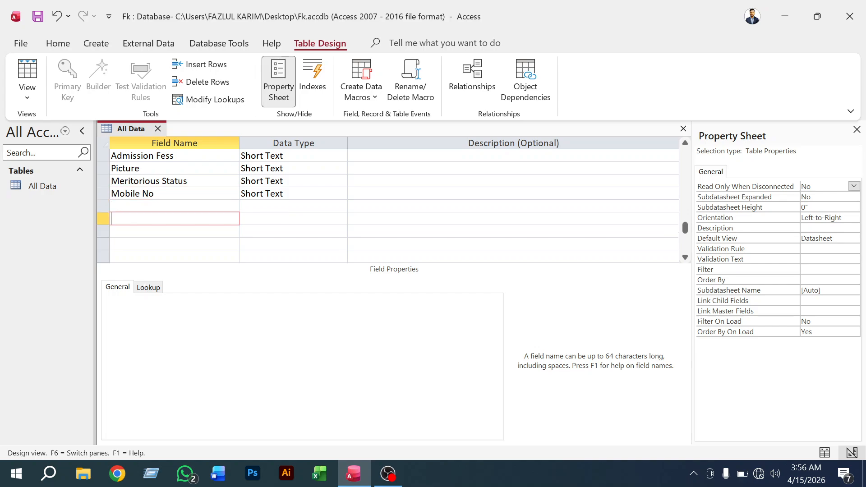
click(175, 206)
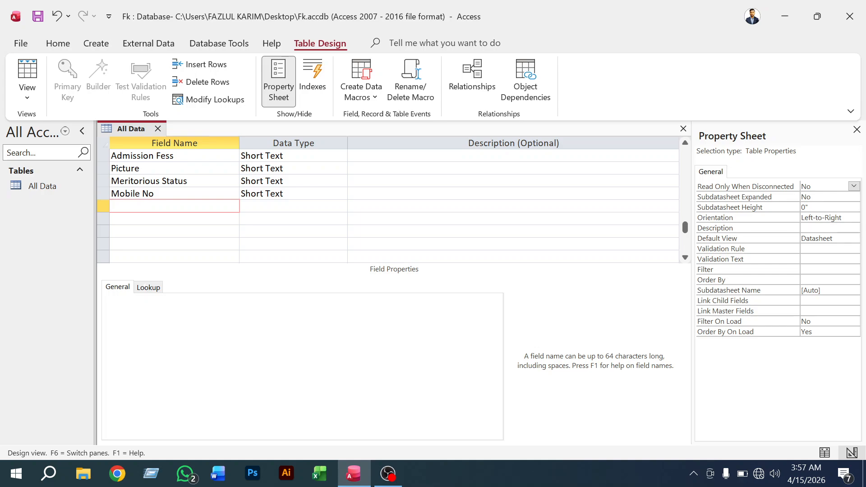
text(NID No)
click(174, 219)
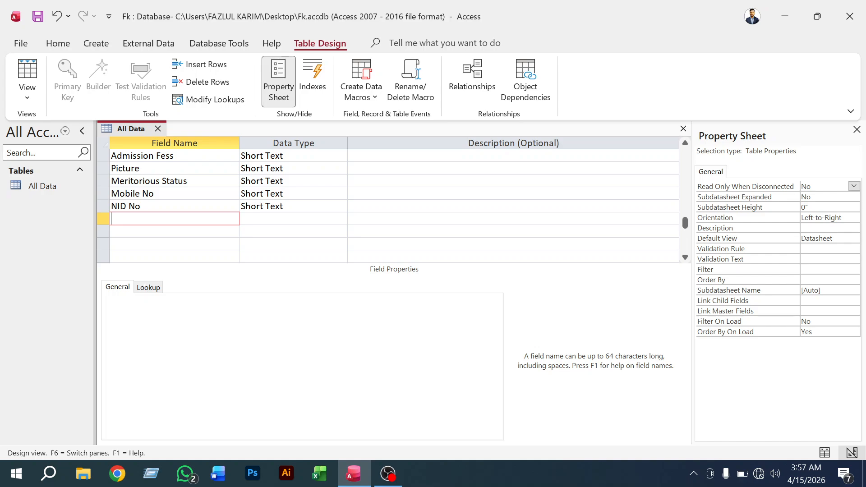
Change the data type of the NID No and Mobile No fields to Number
scroll(388, 198, up, 1)
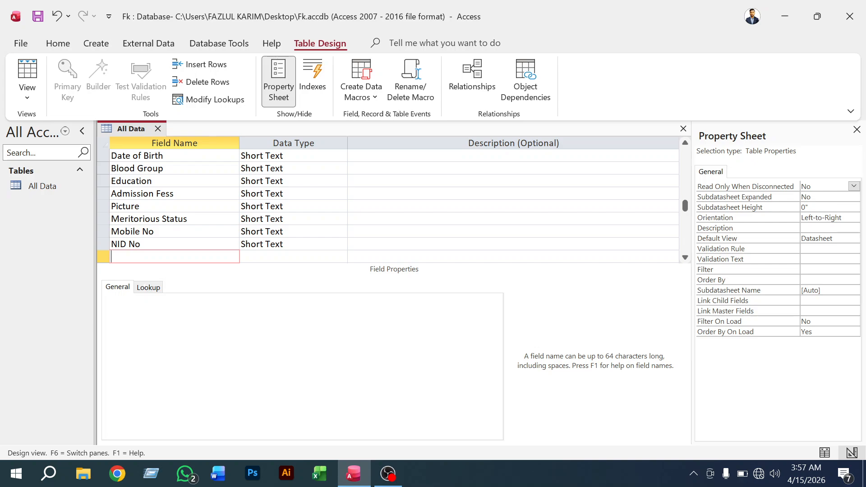
click(280, 244)
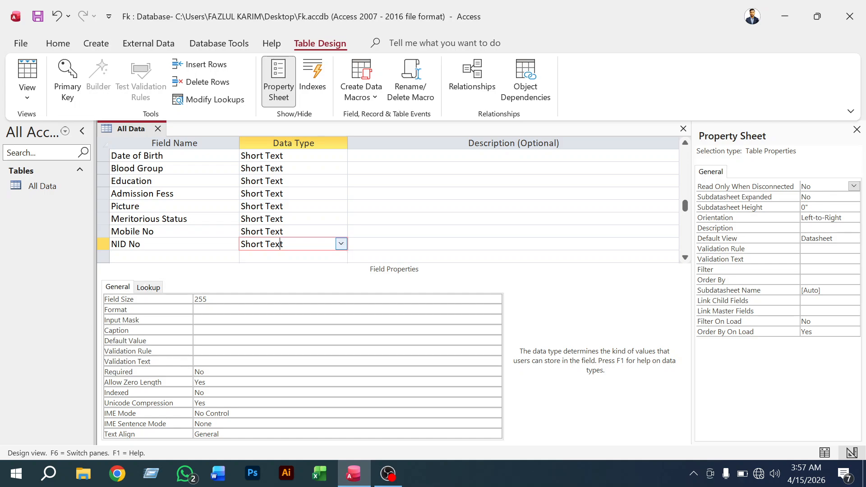
click(341, 246)
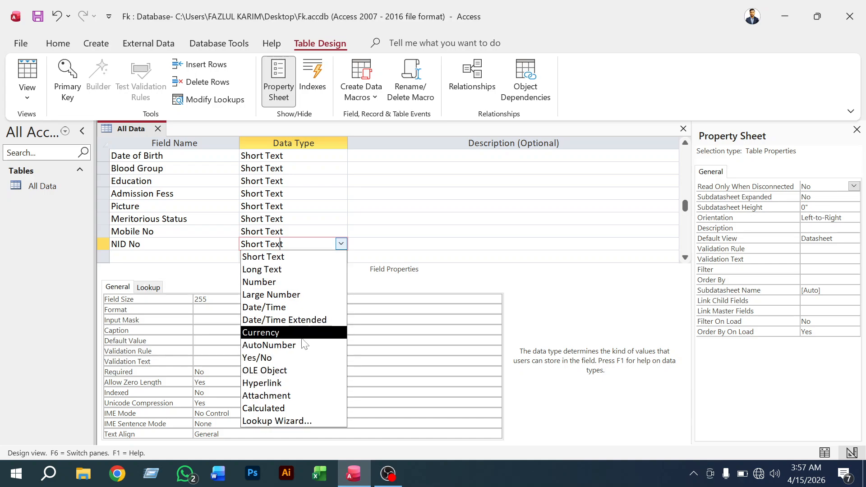
click(272, 282)
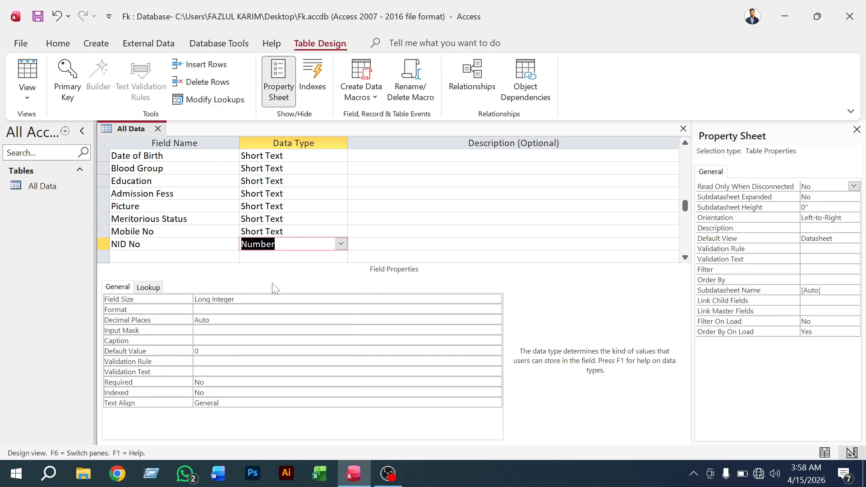
click(341, 231)
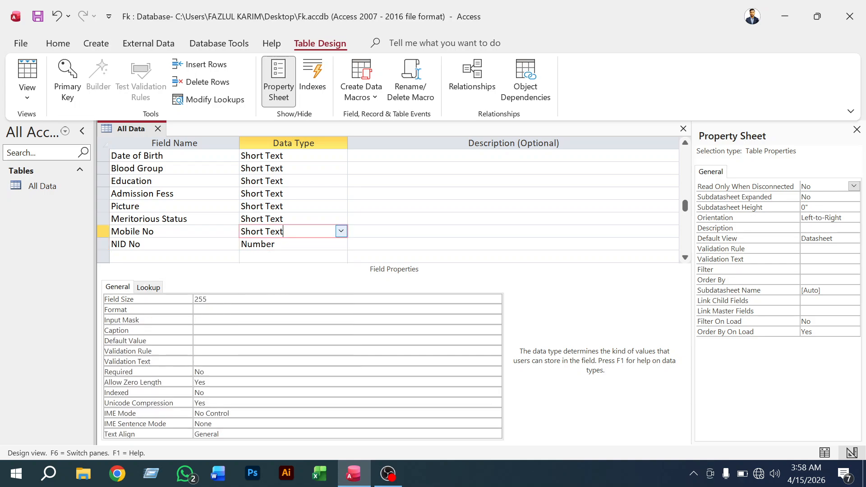
click(341, 231)
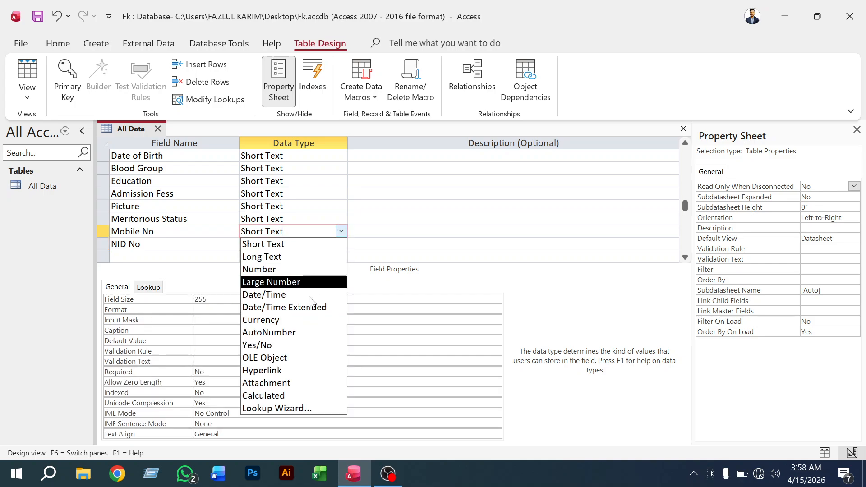
click(293, 270)
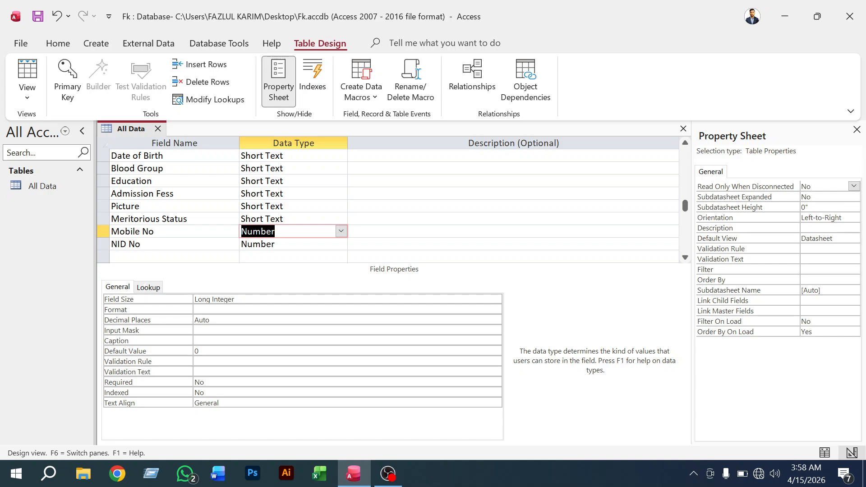
Set the Meritorious Status field's data type to Yes/No and the Picture field's to Attachment
click(336, 219)
click(341, 219)
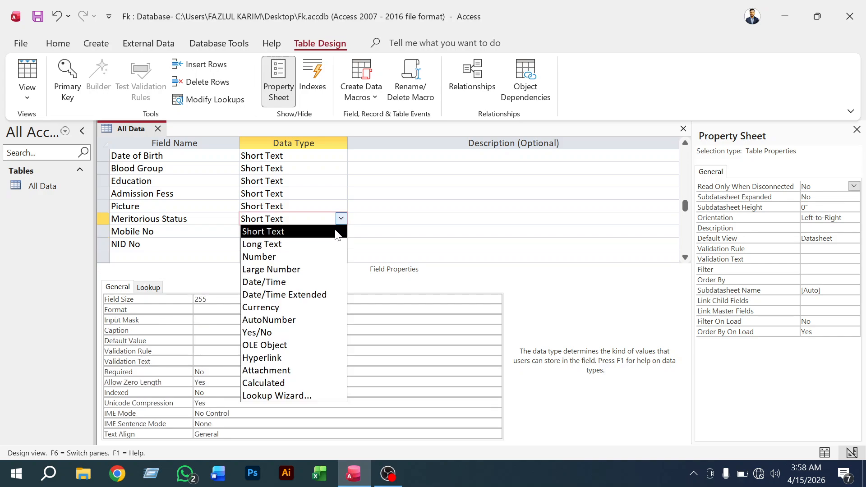
click(337, 332)
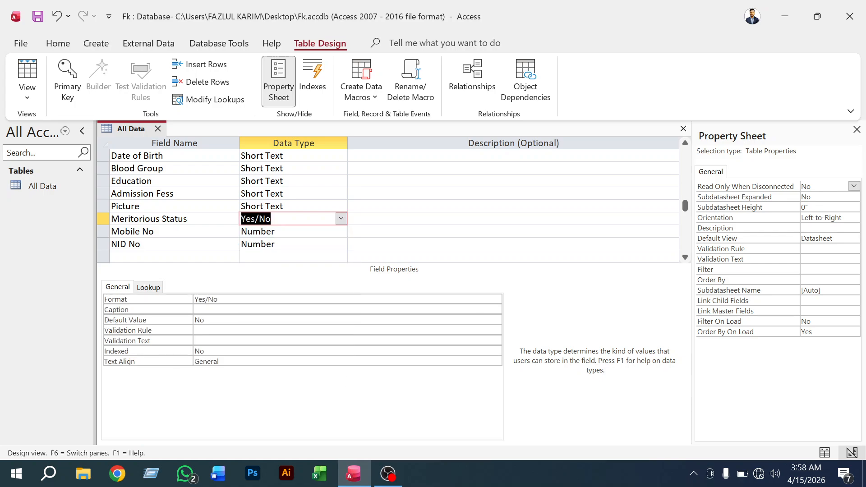
click(284, 206)
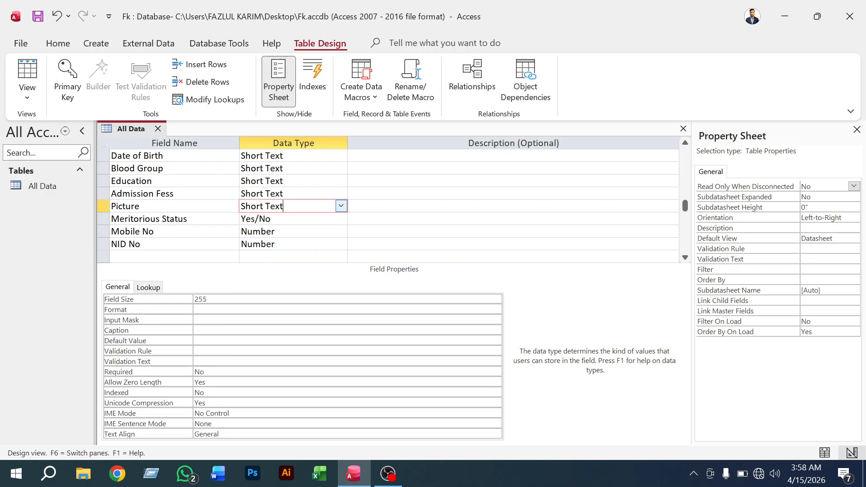
click(341, 206)
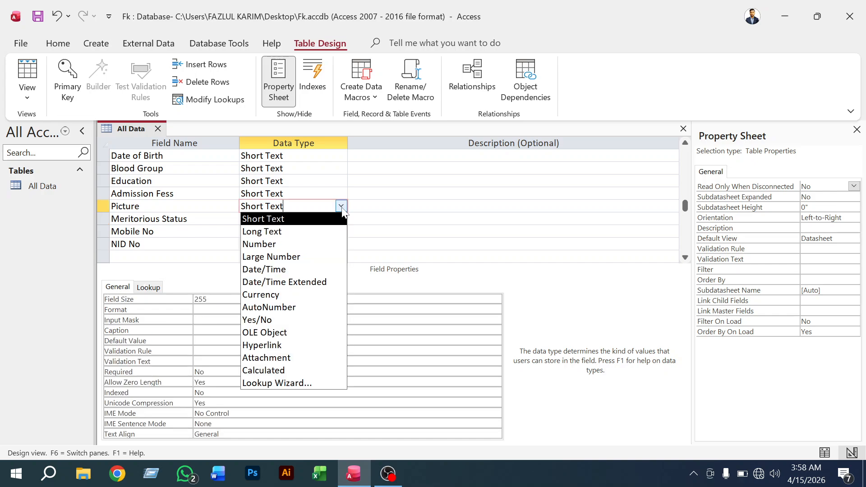
click(297, 358)
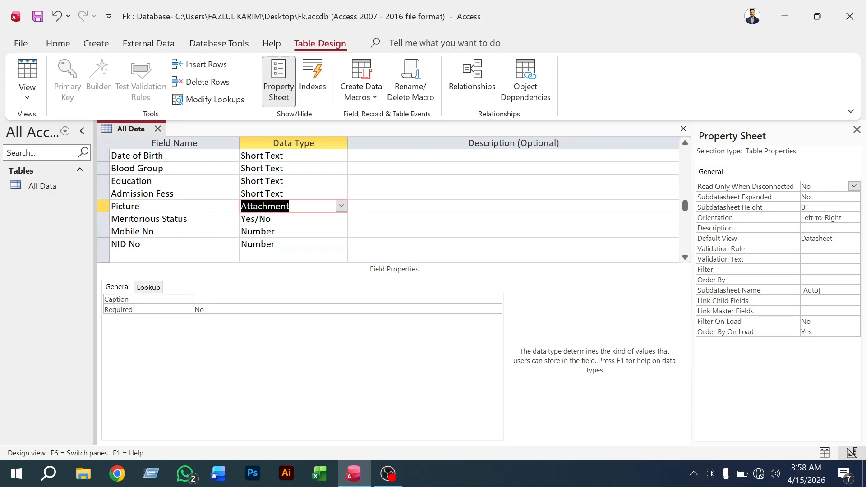
Change the data type of the Admission Fess field to Currency
click(324, 194)
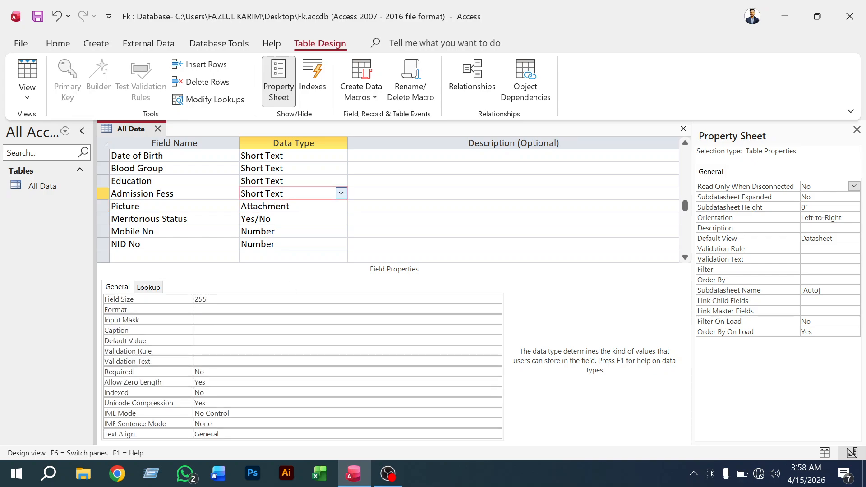
click(341, 194)
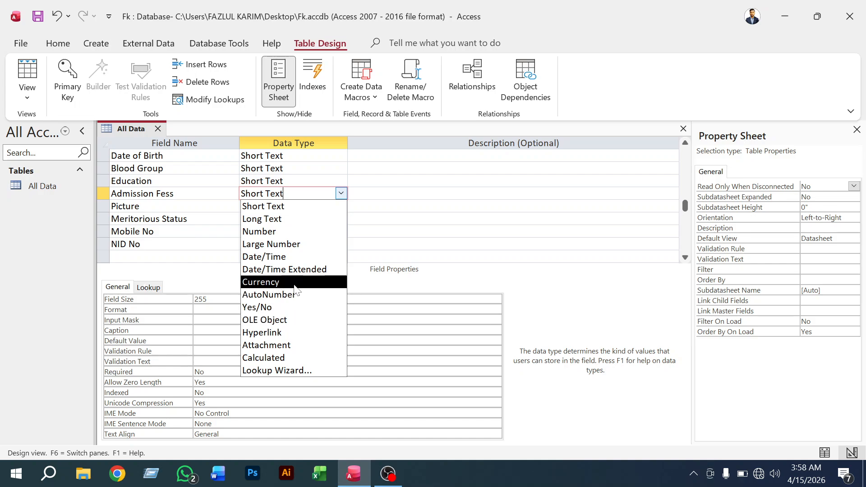
click(282, 283)
Start the Lookup Wizard for the Blood Group field and choose to type in the list values manually
scroll(294, 286, up, 1)
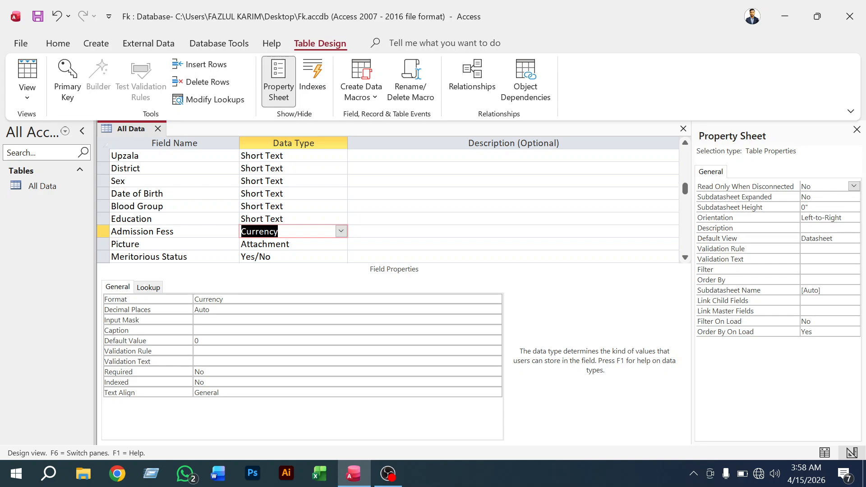
click(281, 219)
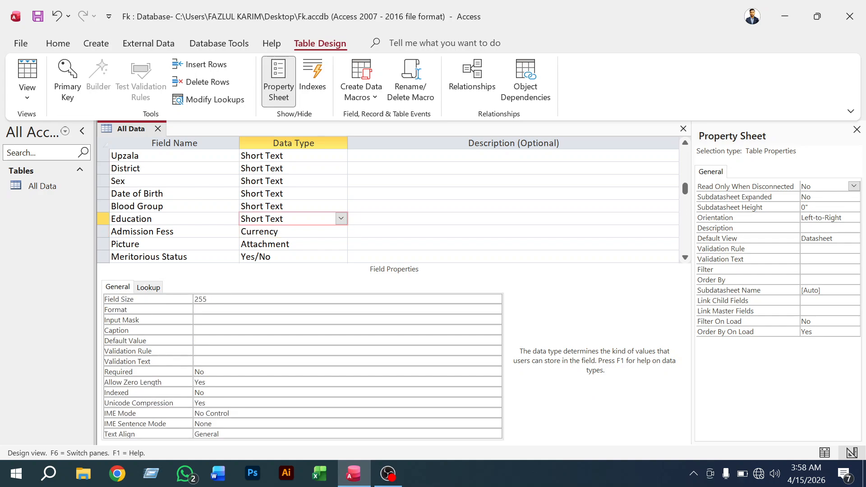
click(280, 207)
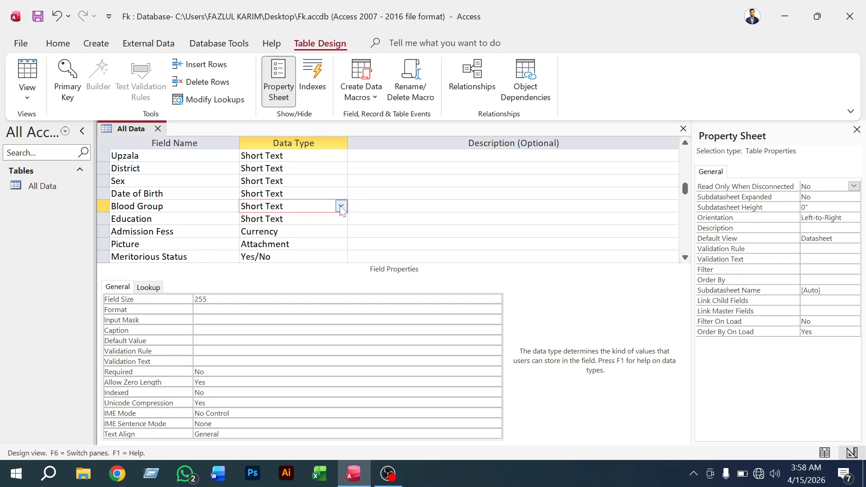
click(341, 207)
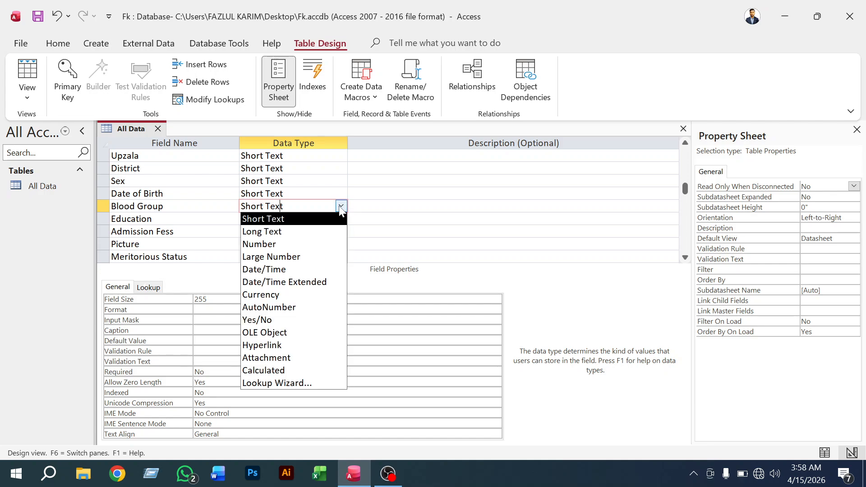
click(291, 383)
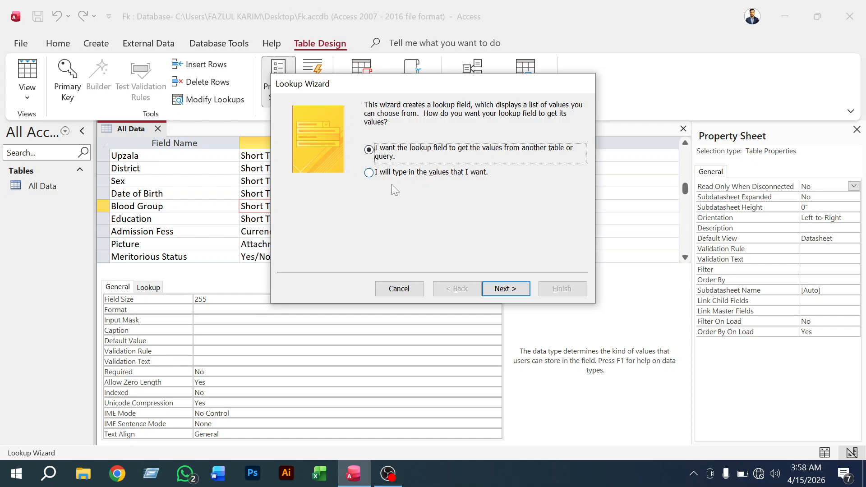
click(373, 176)
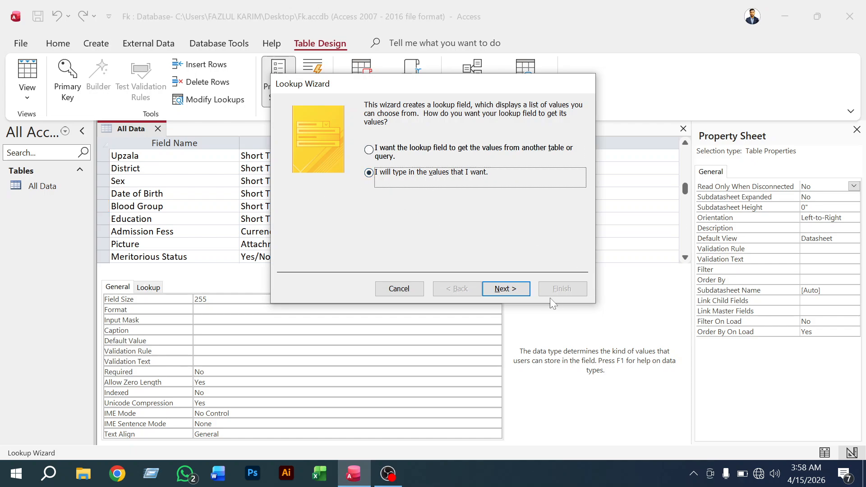
click(505, 288)
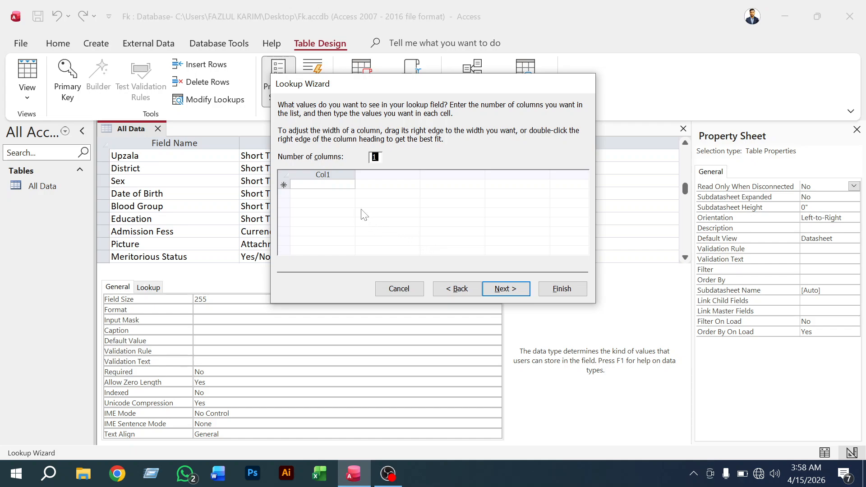
Enter A+, B+ and O+ as the first values of the Blood Group lookup list
click(322, 184)
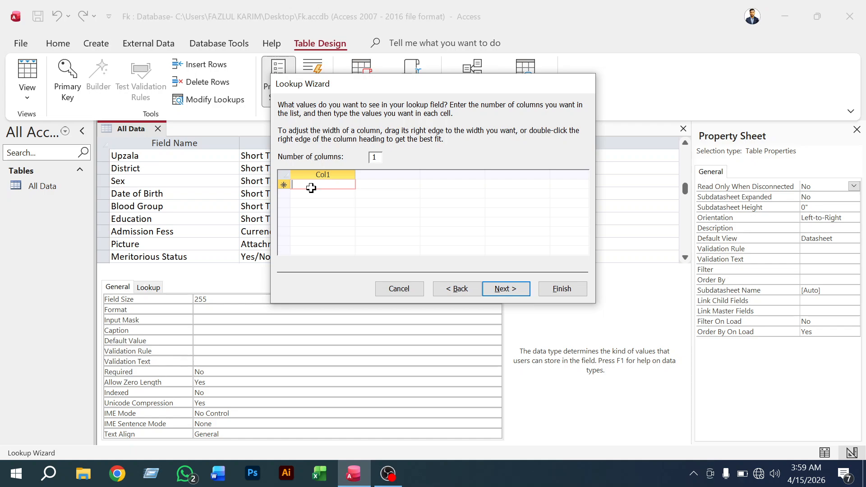
key(Caps_Lock)
text(A)
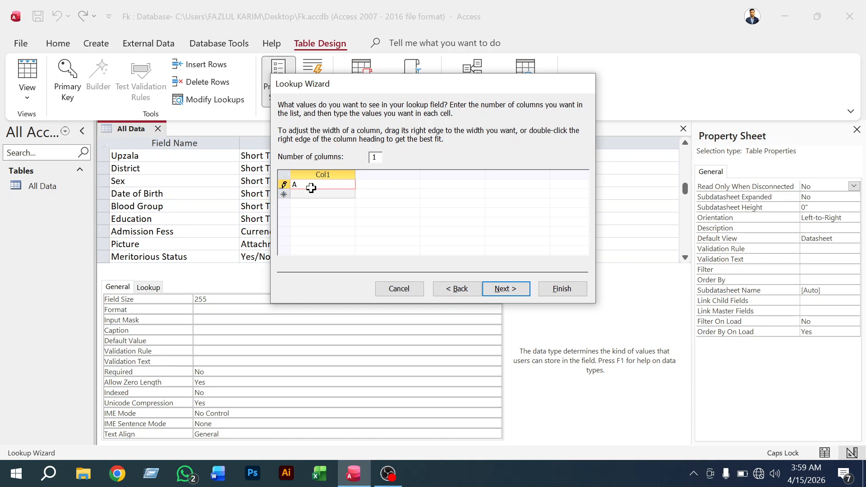
text(+)
click(316, 195)
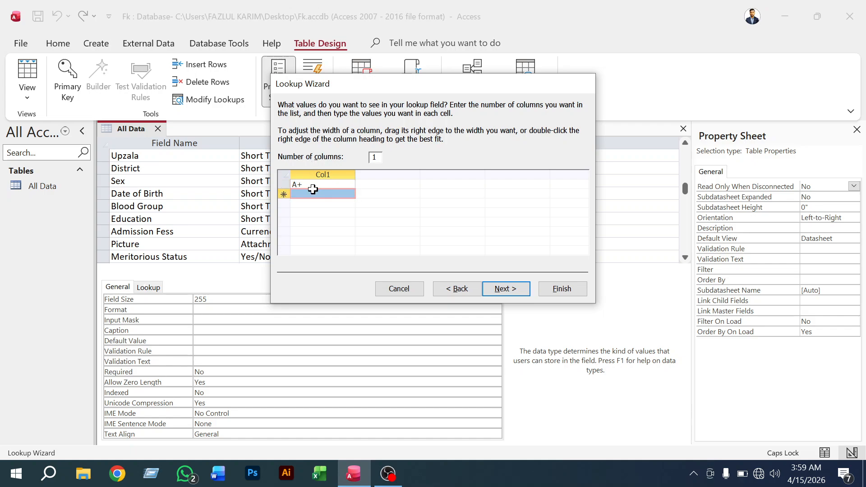
text(B+)
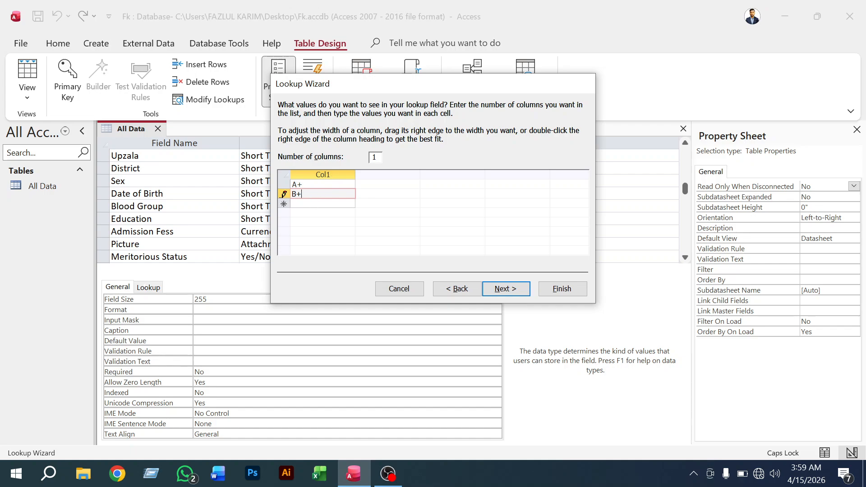
key(Return)
text(O)
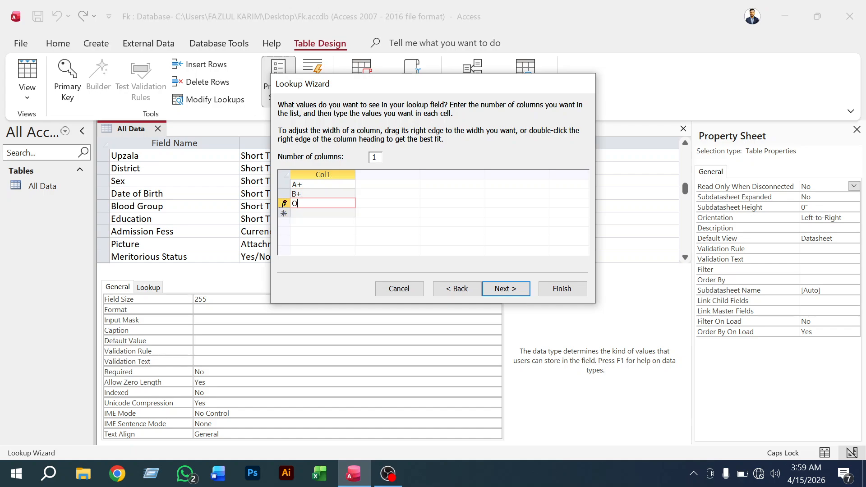
text(+)
key(Return)
Add A-, B- and O- to the Blood Group lookup list
text(A-)
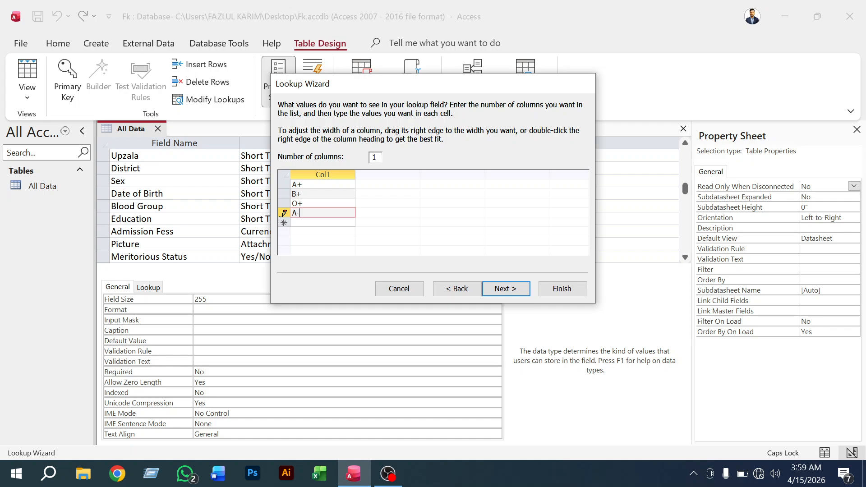
key(Return)
text(B)
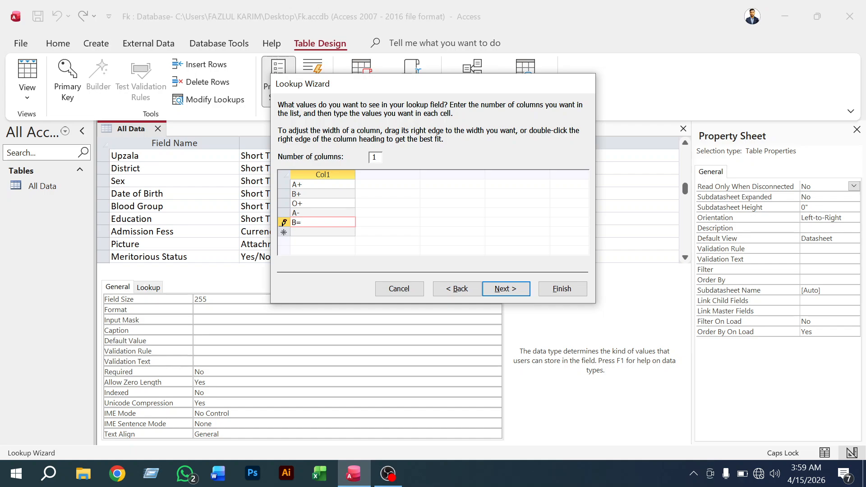
text(-)
key(Return)
text(O-)
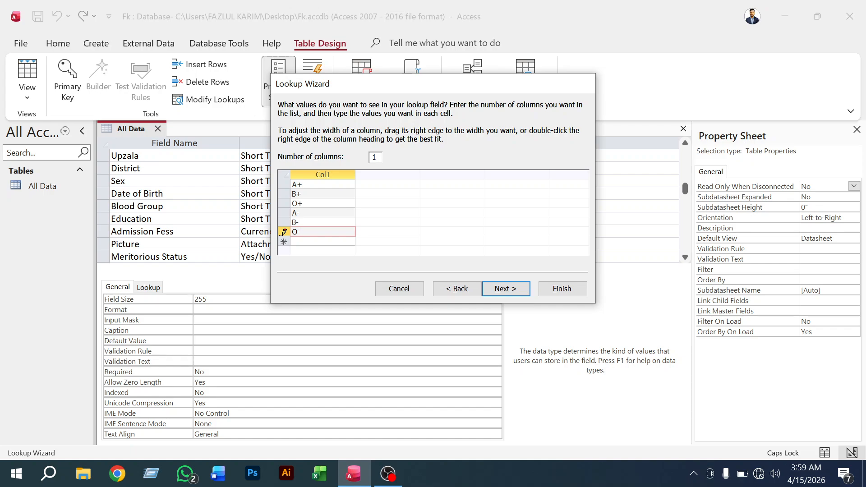
Add AB+ and AB- to the Blood Group list and finish the Lookup Wizard, keeping Blood Group as the label
key(Return)
text(A)
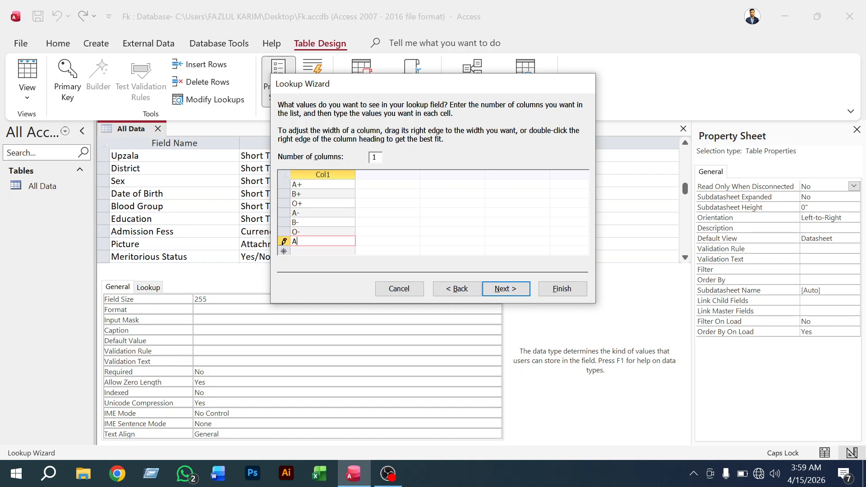
text(B+)
key(Return)
text(AB-)
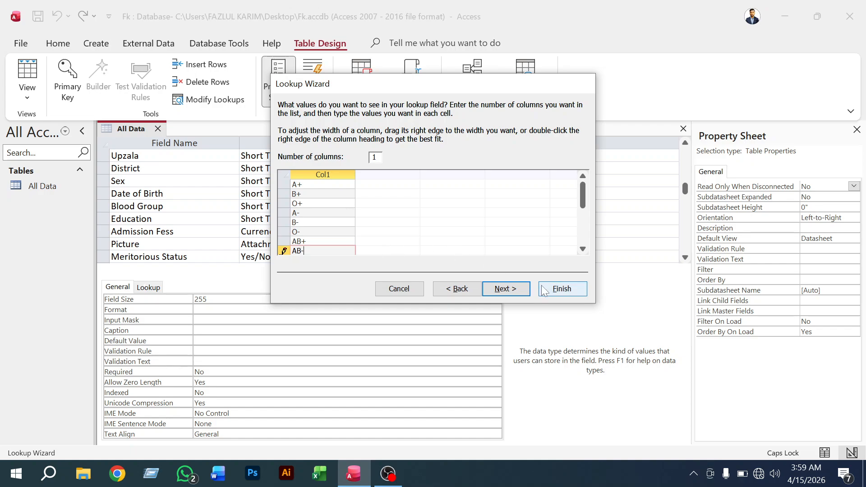
click(496, 290)
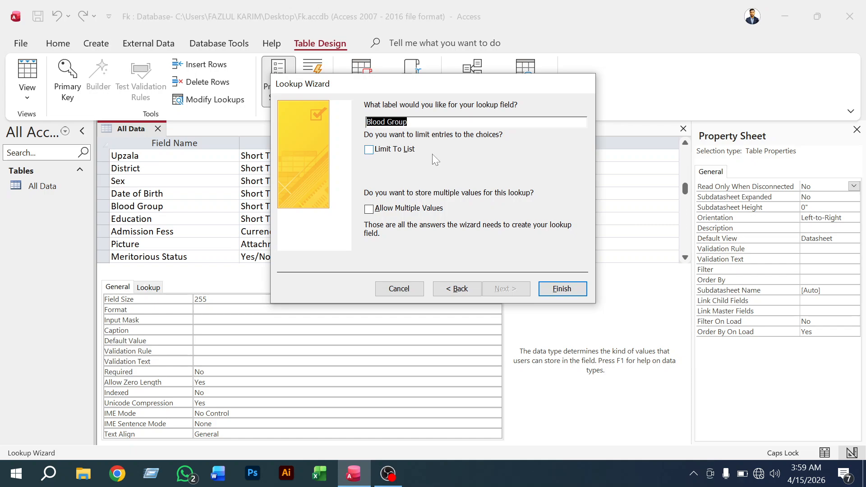
click(560, 291)
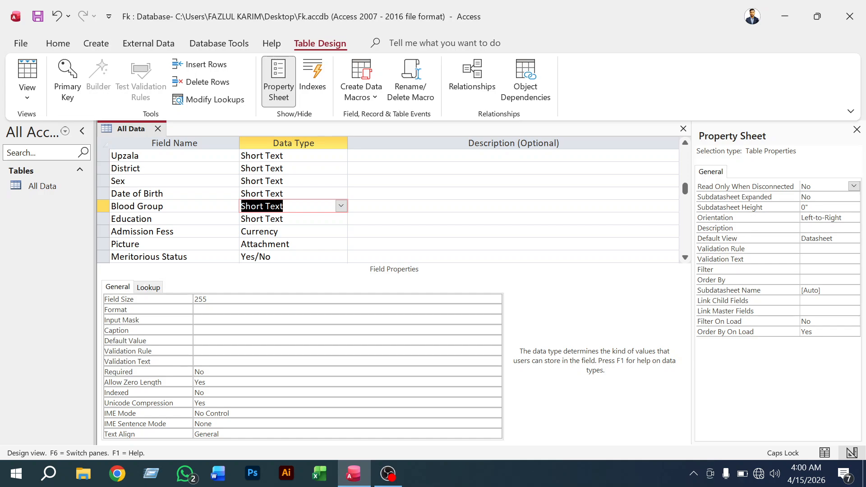
Change the data type of the Date of Birth field to Date/Time
click(265, 194)
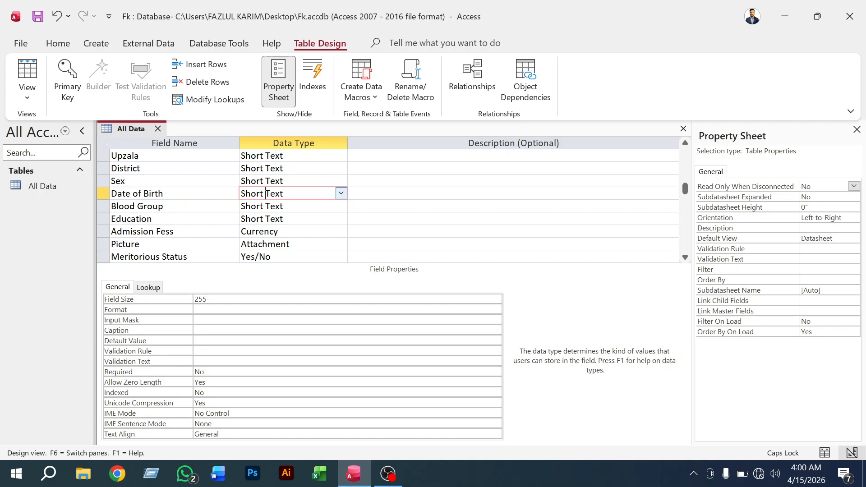
click(341, 193)
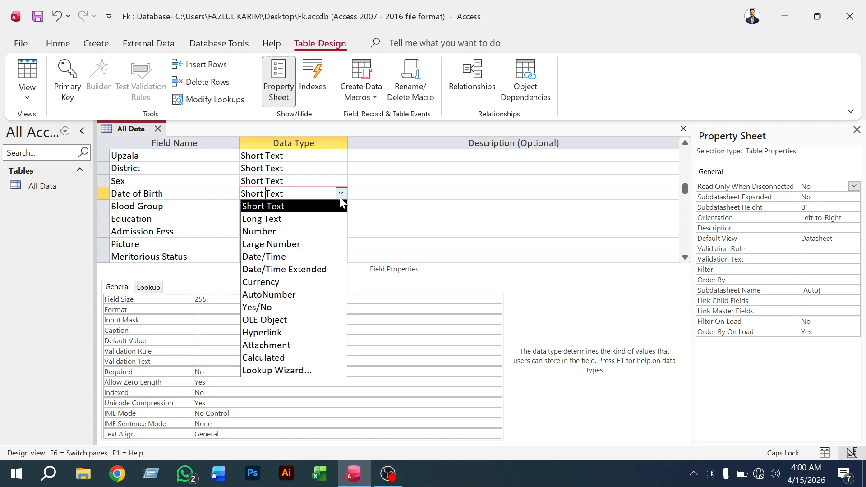
click(274, 257)
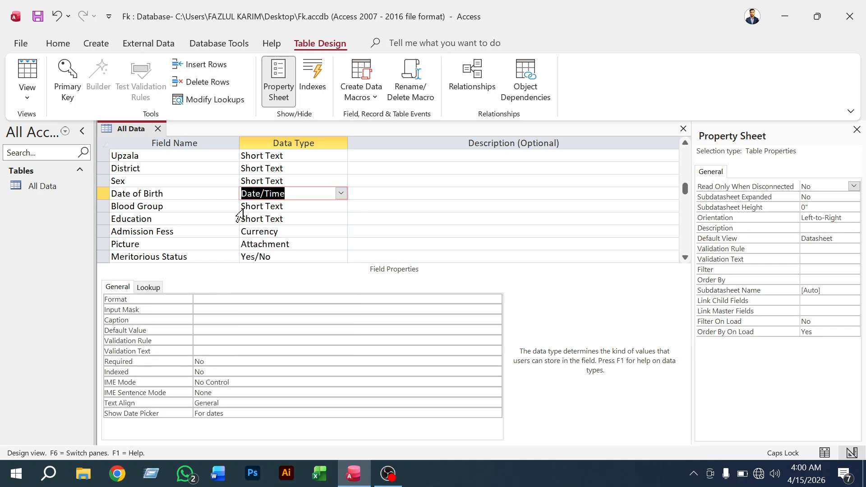
scroll(387, 206, up, 1)
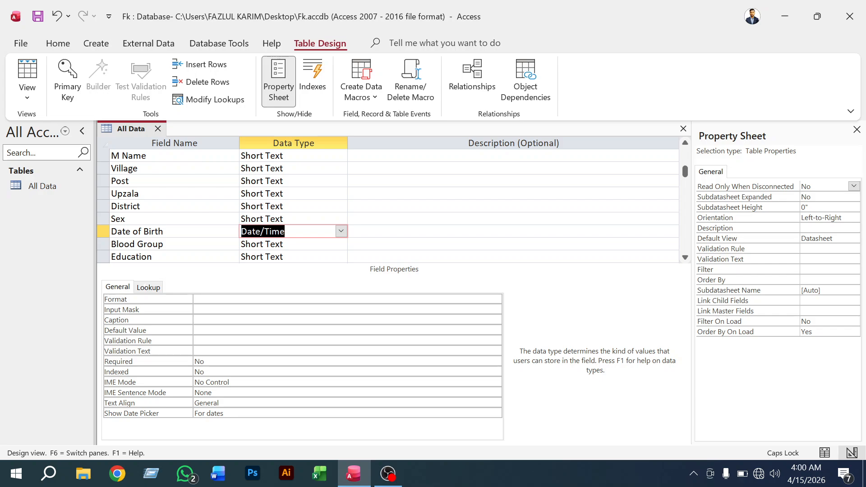
click(342, 219)
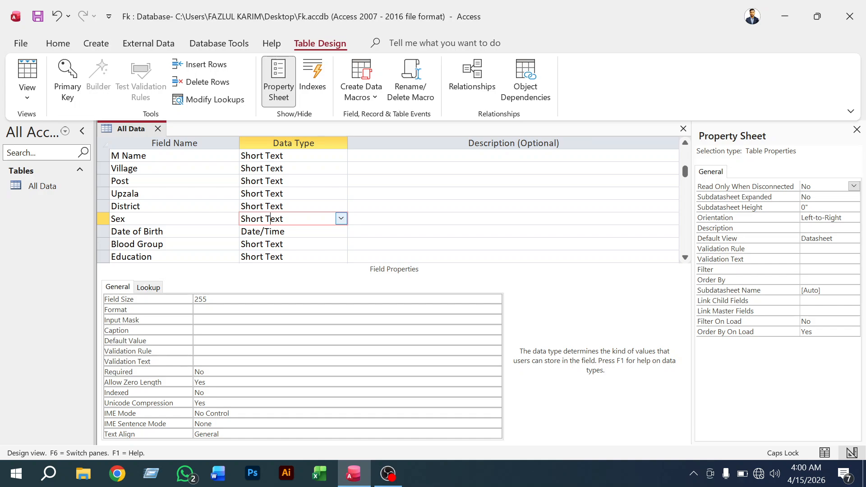
click(342, 220)
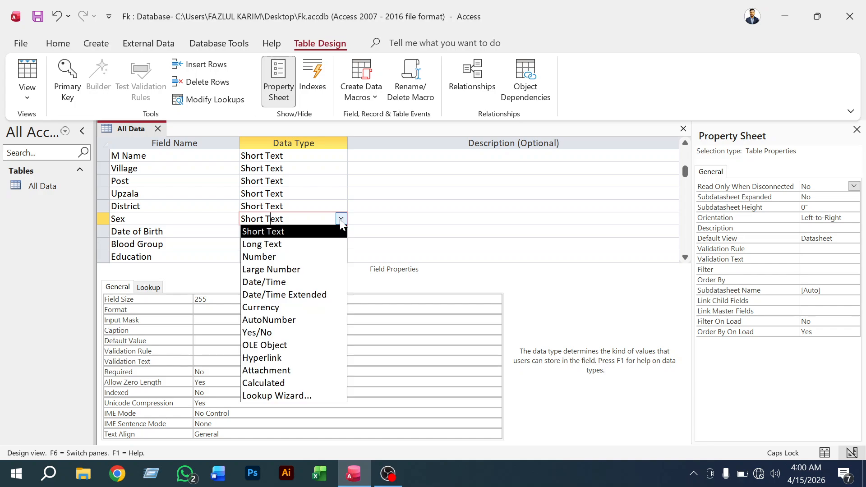
click(293, 396)
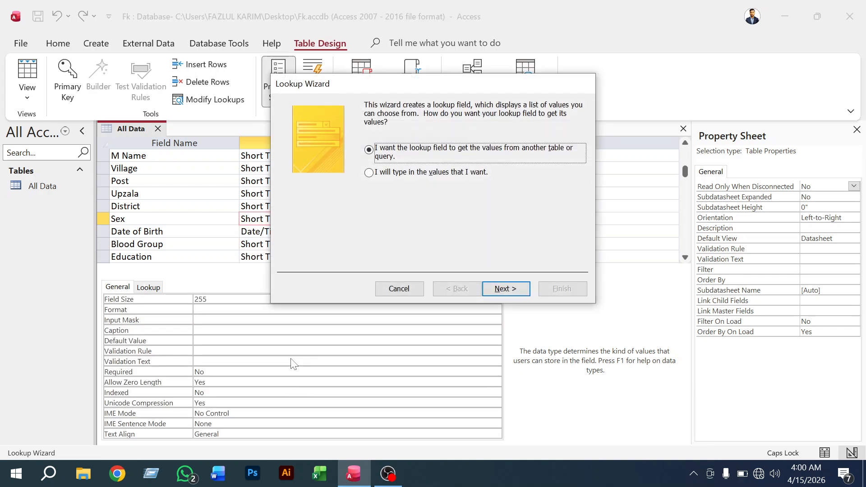
click(369, 173)
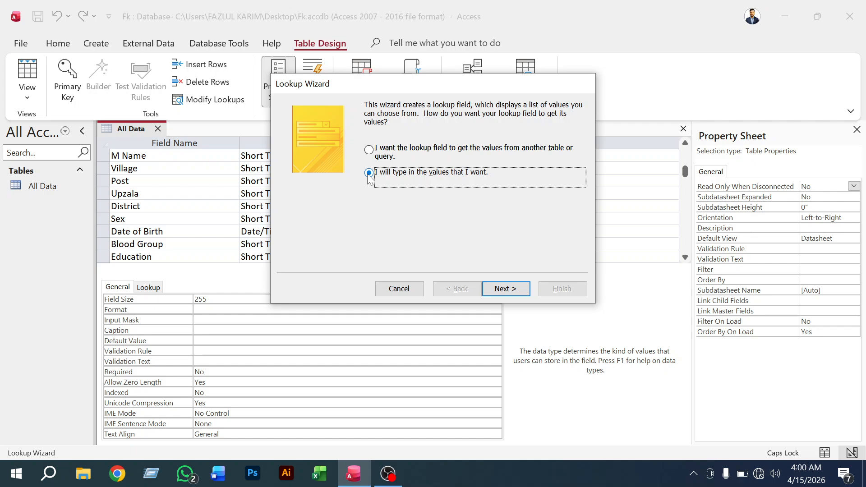
click(498, 288)
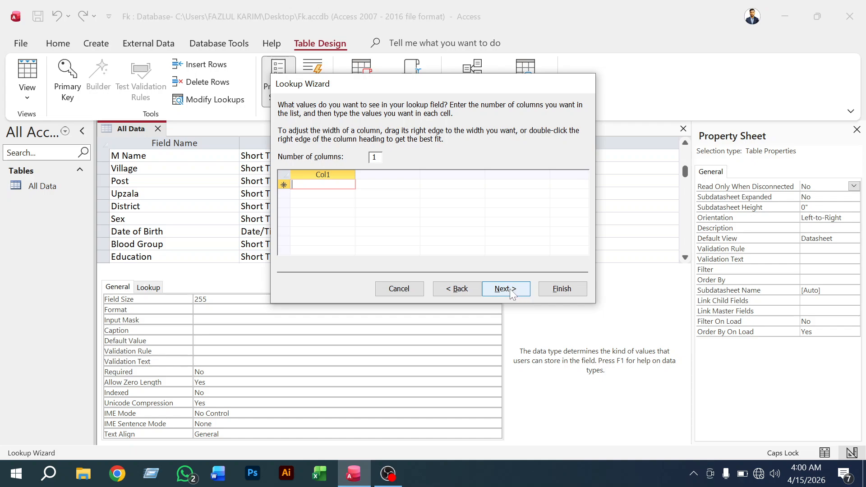
click(415, 288)
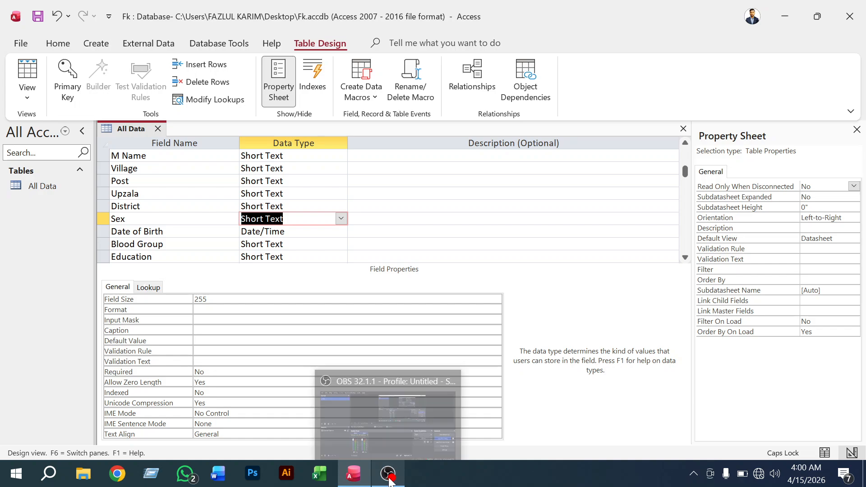
Open the database named 1 from the desktop and show its All Data table in Design View
click(785, 17)
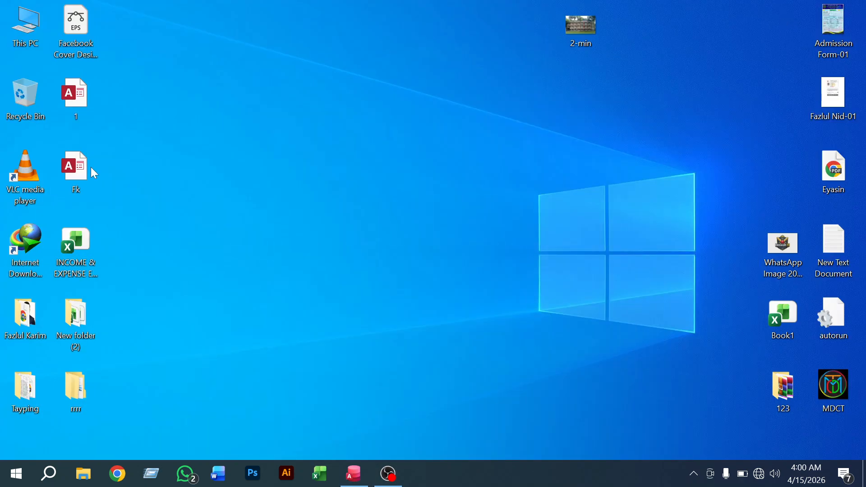
double_click(74, 101)
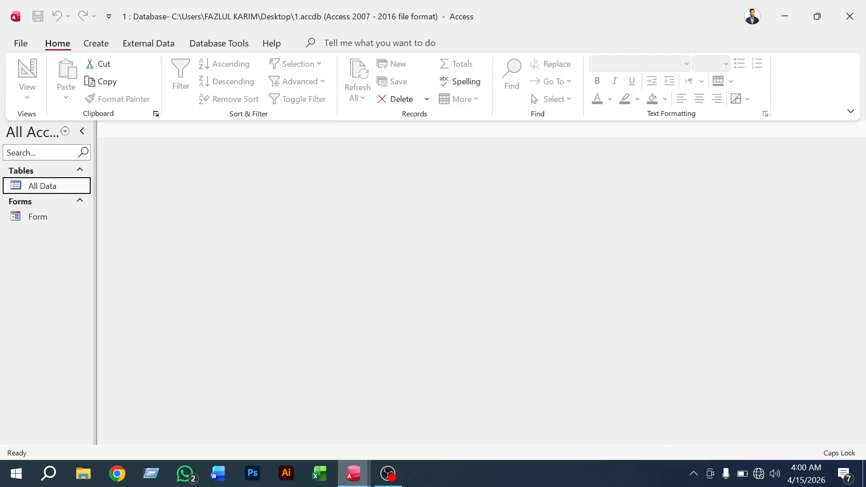
double_click(42, 188)
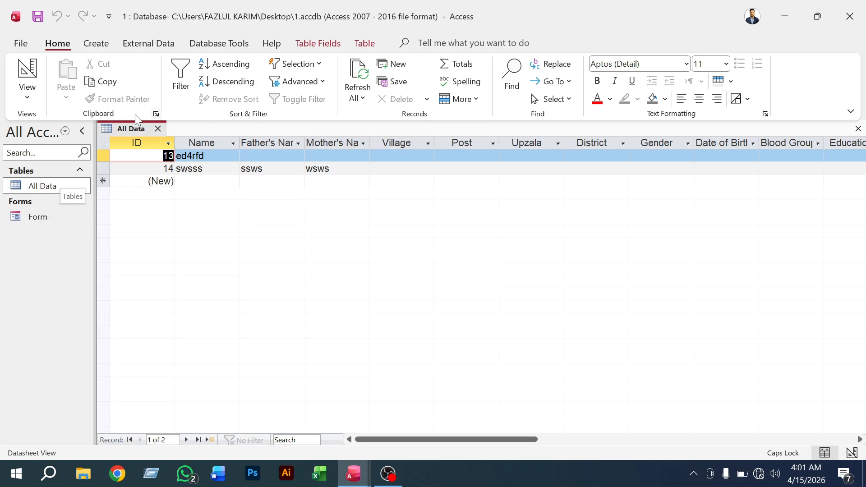
double_click(66, 190)
click(32, 91)
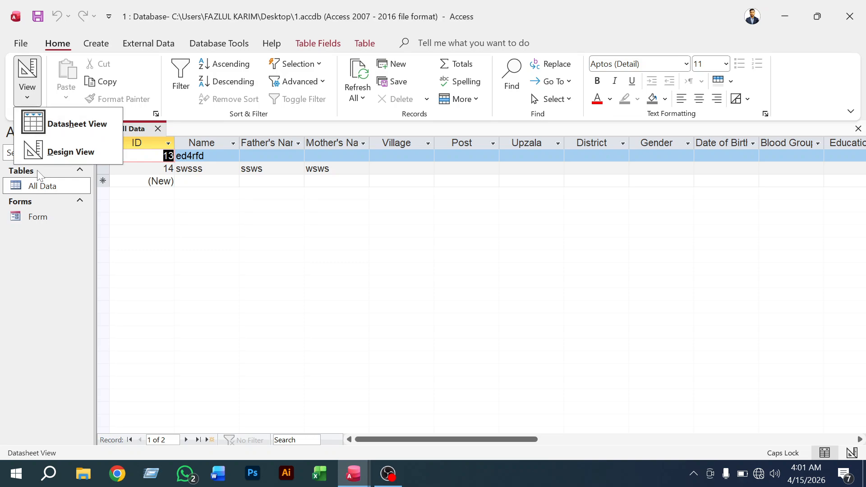
click(47, 158)
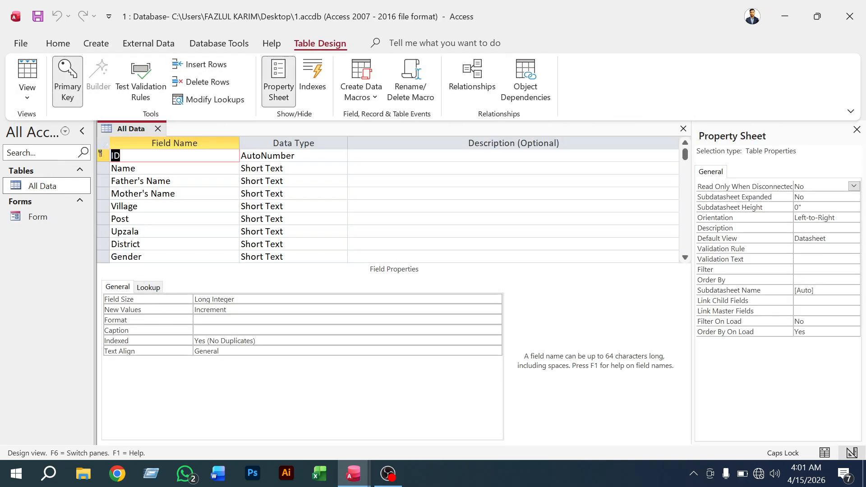
Examine the field names and data types in database 1's All Data table, and return to the Fk database
scroll(393, 203, down, 2)
scroll(392, 203, down, 1)
scroll(393, 203, down, 1)
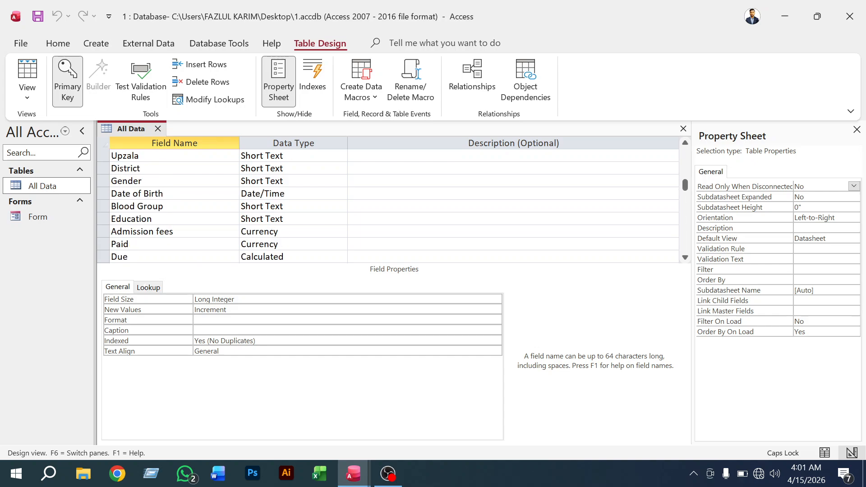
scroll(99, 218, down, 1)
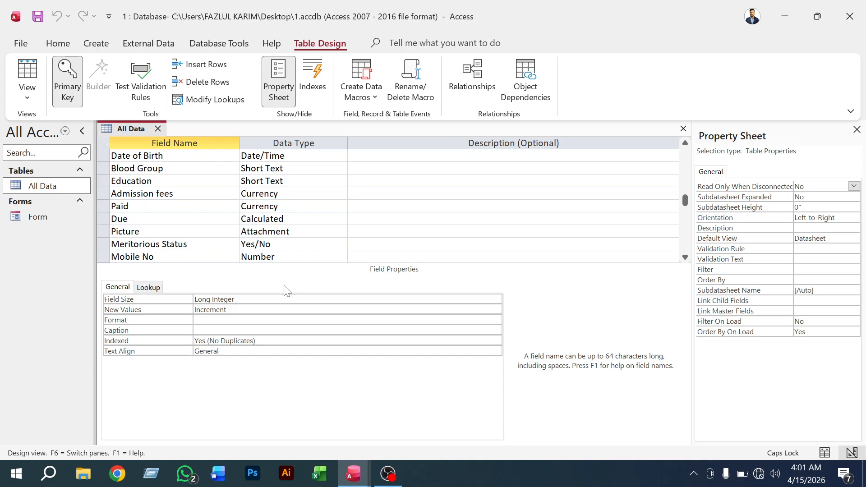
mouse_move(356, 471)
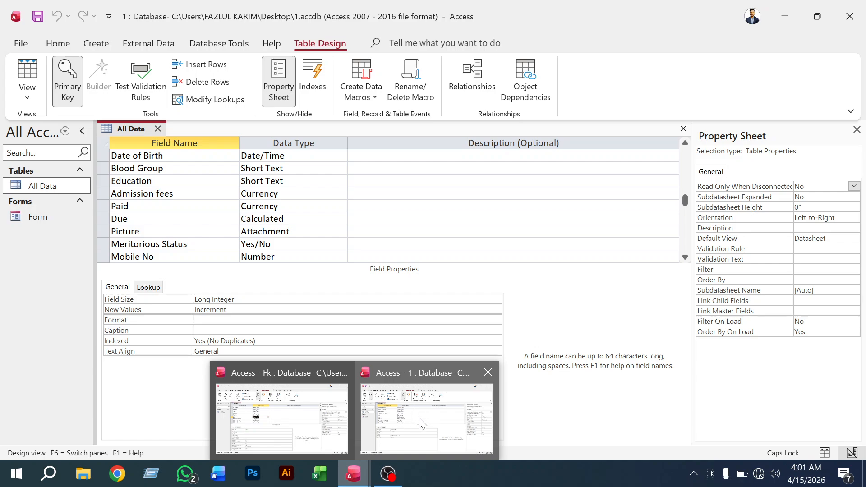
click(254, 443)
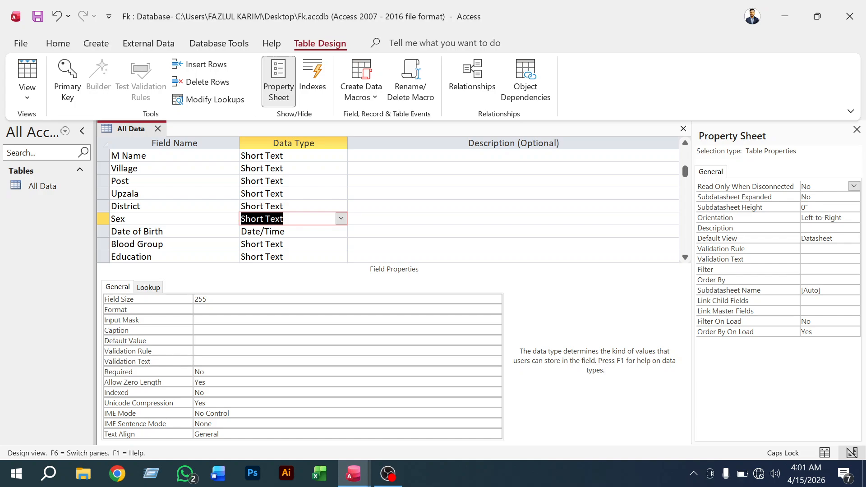
scroll(388, 203, up, 1)
scroll(388, 203, down, 3)
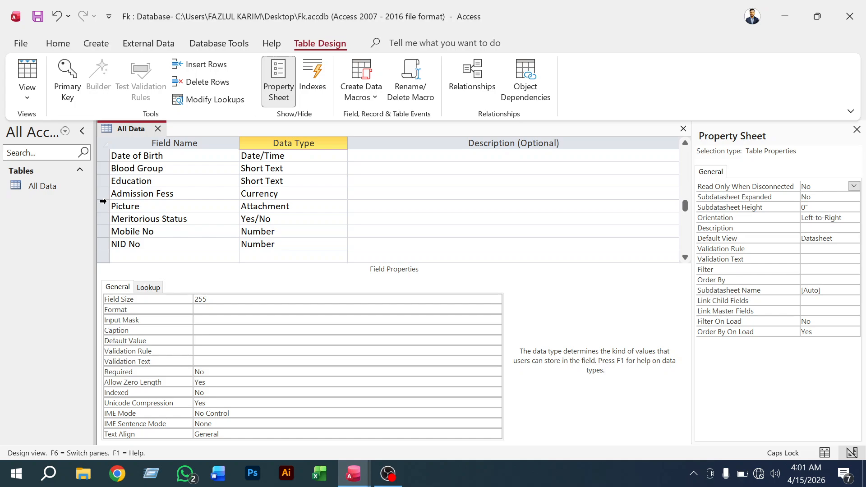
click(102, 194)
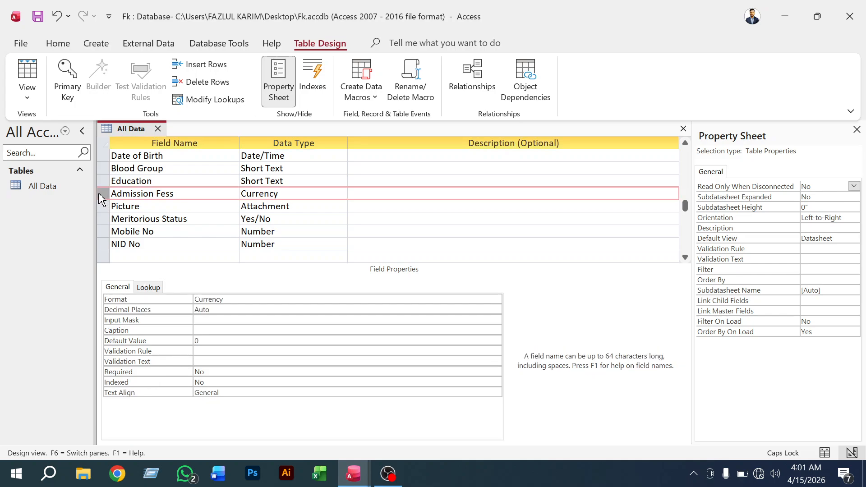
right_click(101, 199)
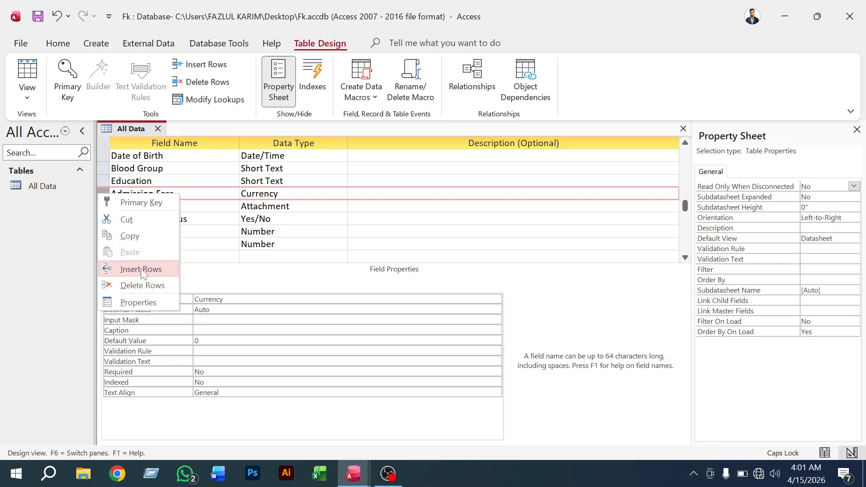
key(Escape)
click(104, 219)
click(105, 195)
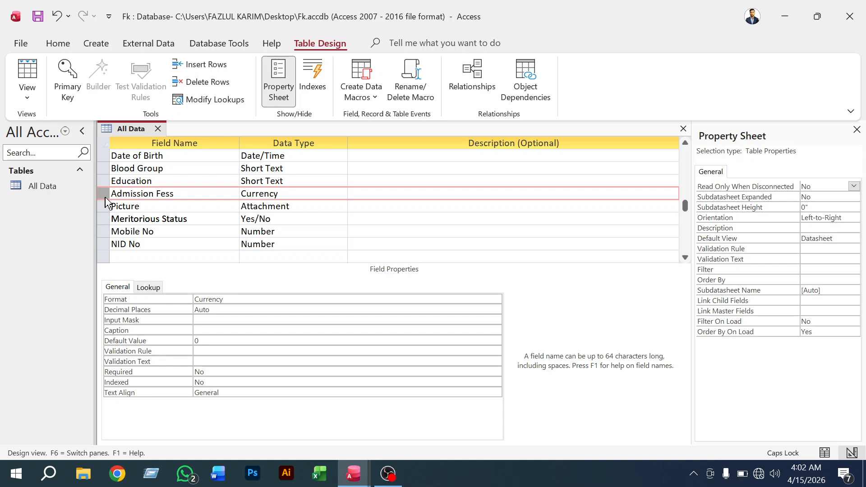
click(104, 218)
click(102, 193)
right_click(102, 193)
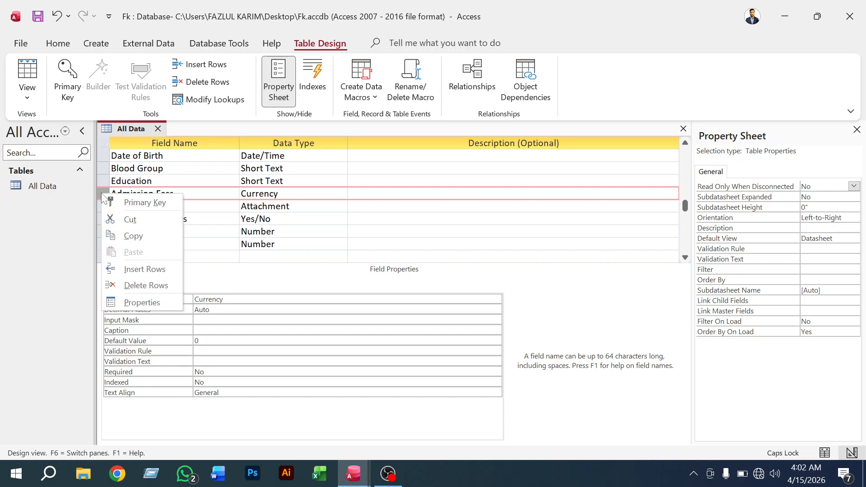
click(133, 270)
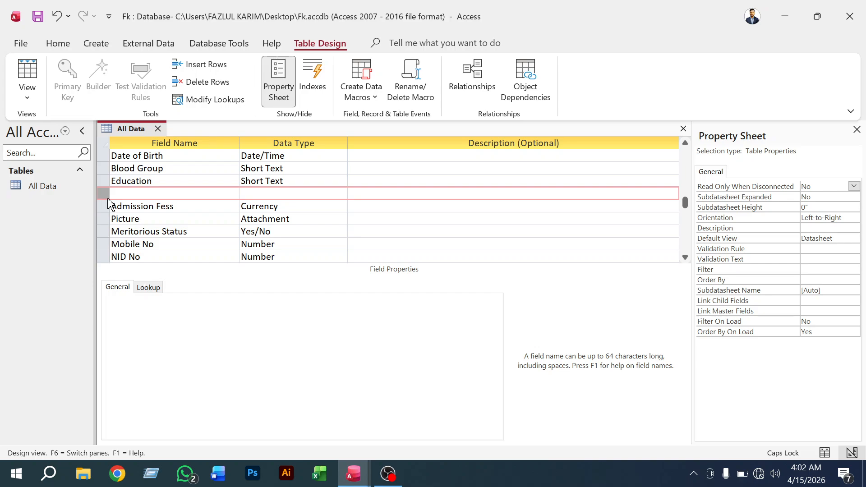
key(ctrl+z)
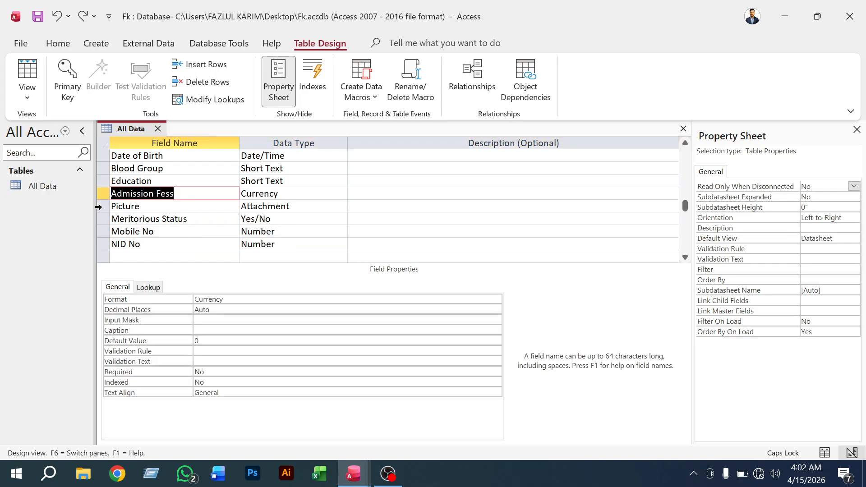
Insert a row above the Picture field in the All Data table and name the new field Paid
click(100, 207)
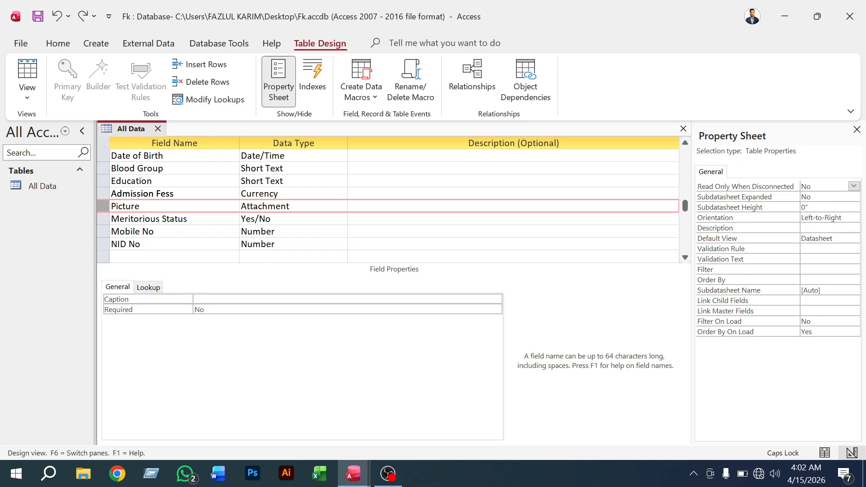
right_click(102, 208)
click(123, 283)
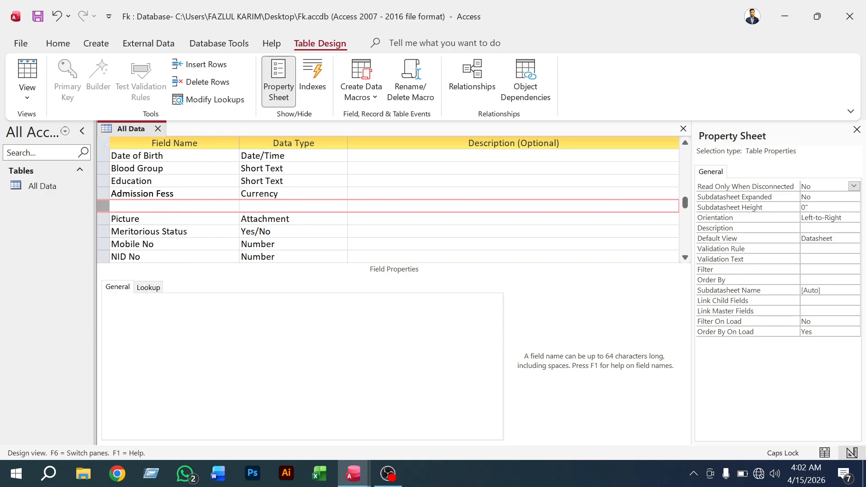
click(174, 205)
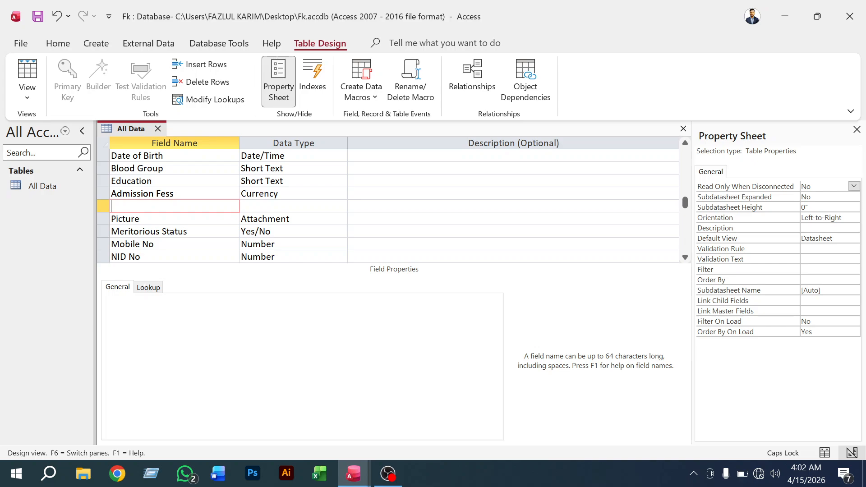
text(pAID)
key(BackSpace)
key(BackSpace)
key(BackSpace)
key(BackSpace)
text(P)
key(Caps_Lock)
text(aid)
Insert another row above the Picture field, below Paid, and name the new field Due
click(103, 220)
right_click(102, 220)
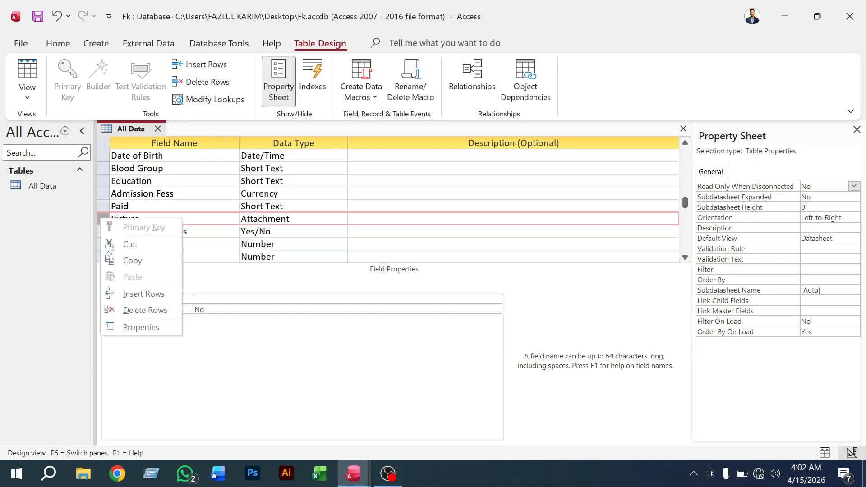
click(134, 296)
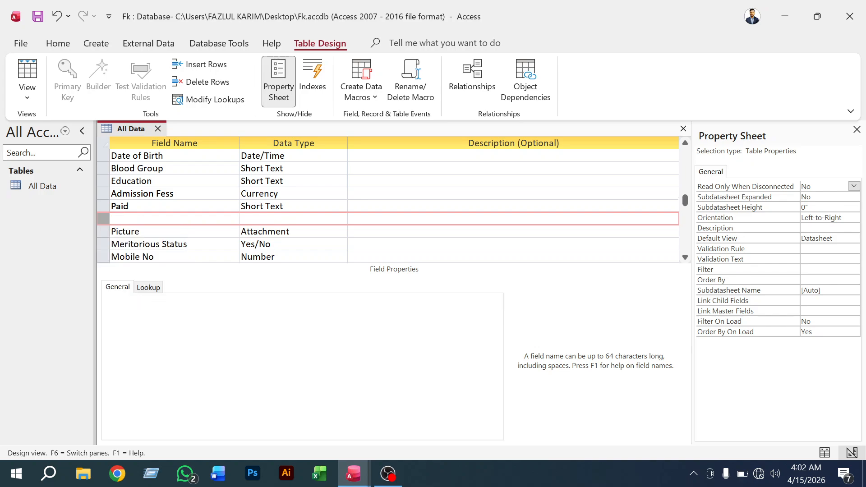
click(174, 219)
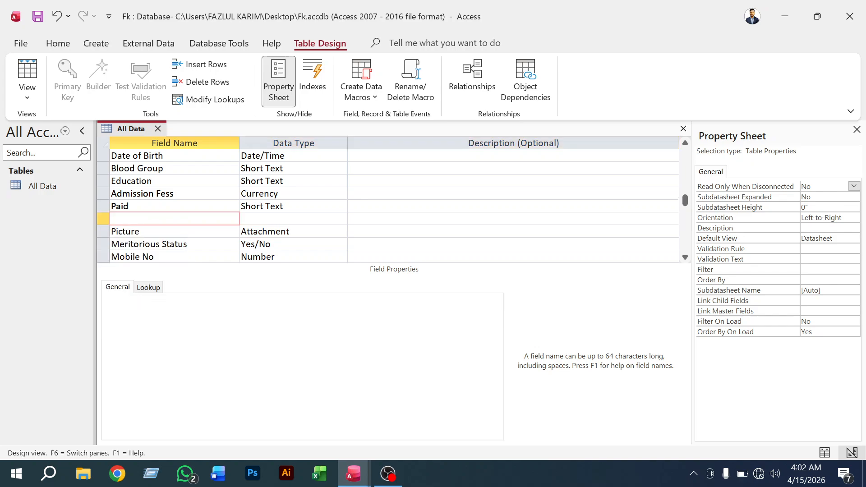
text(De)
text(u)
key(BackSpace)
key(BackSpace)
text(ue)
key(Tab)
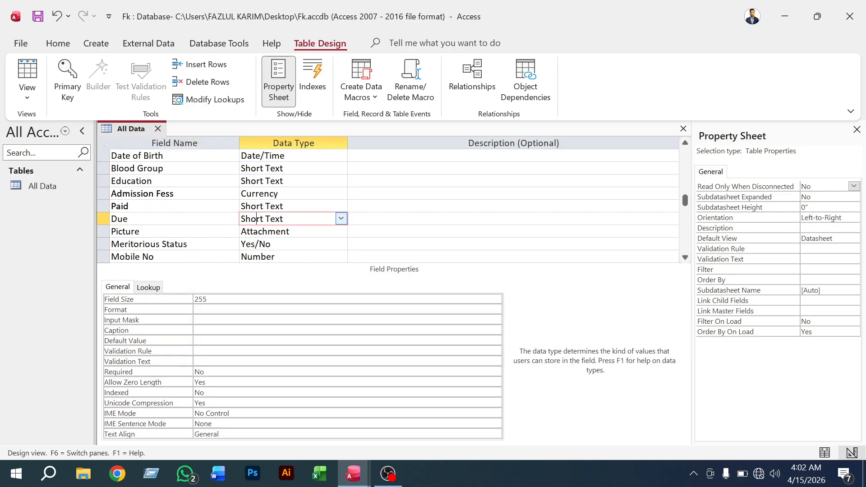
key(shift+Tab)
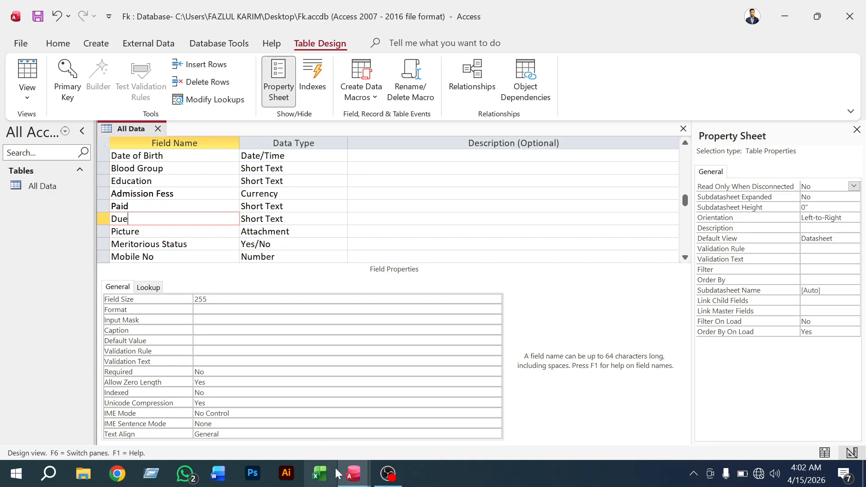
Switch to database 1 and compare its All Data field names, including the field between District and Date of Birth
mouse_move(355, 469)
click(394, 429)
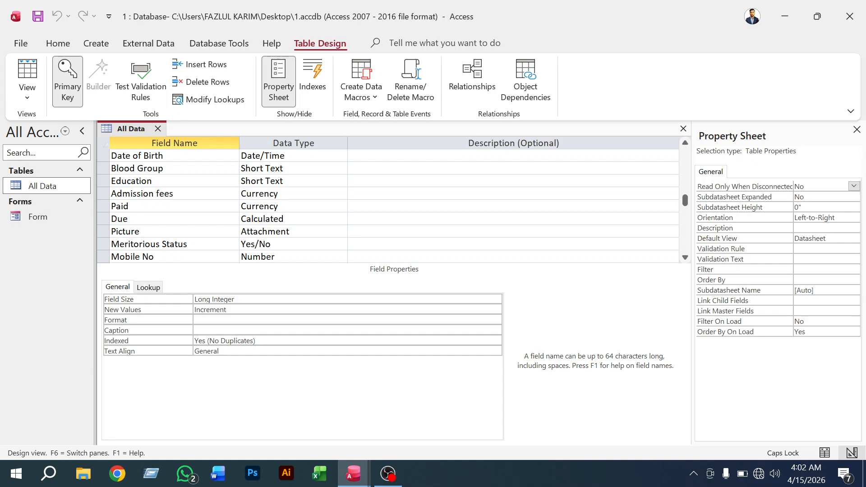
scroll(388, 205, up, 1)
scroll(388, 205, down, 2)
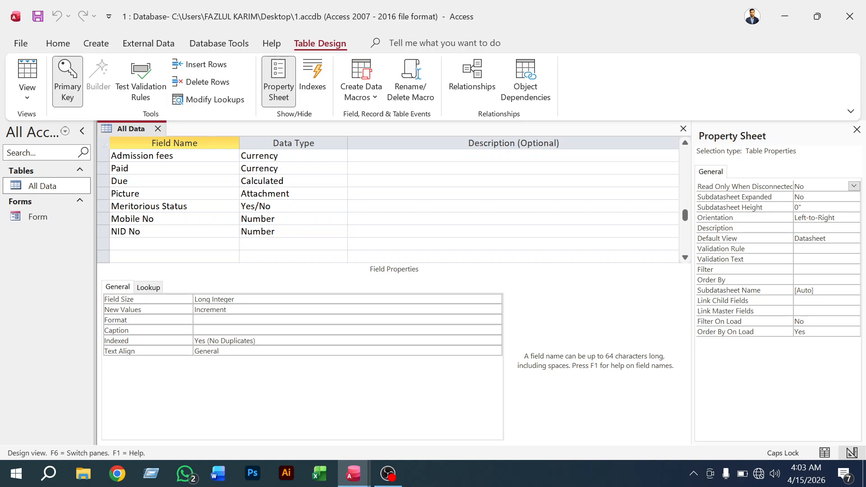
scroll(388, 205, up, 1)
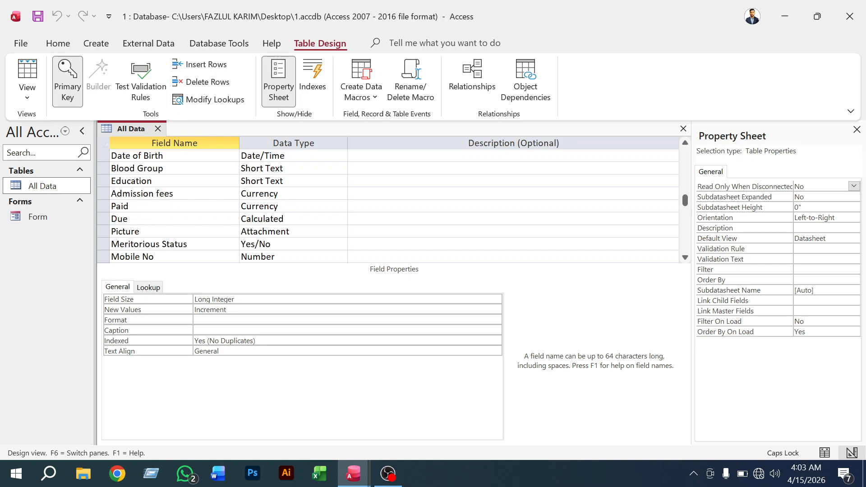
scroll(388, 205, up, 1)
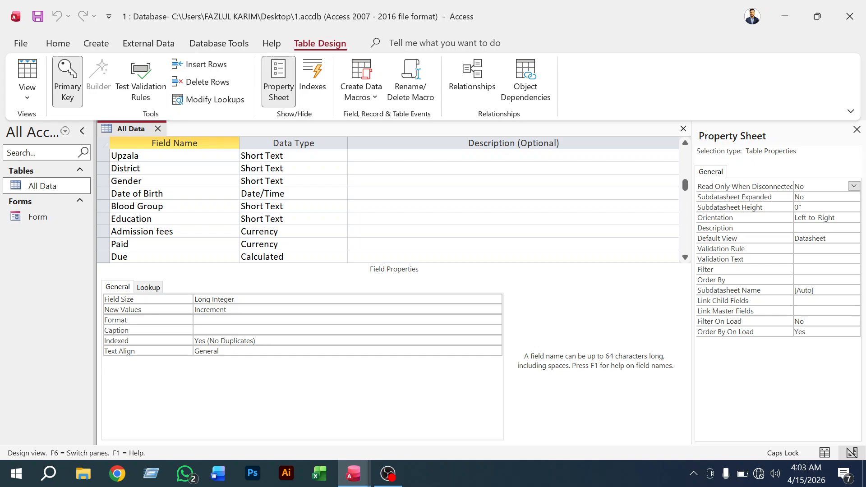
double_click(126, 181)
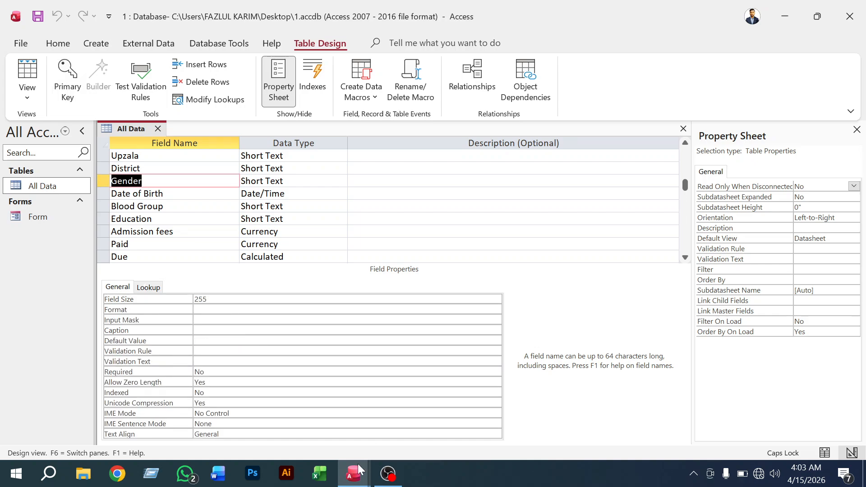
Return to the Fk database and rename the Sex field in the All Data table to Gender
mouse_move(354, 475)
click(279, 410)
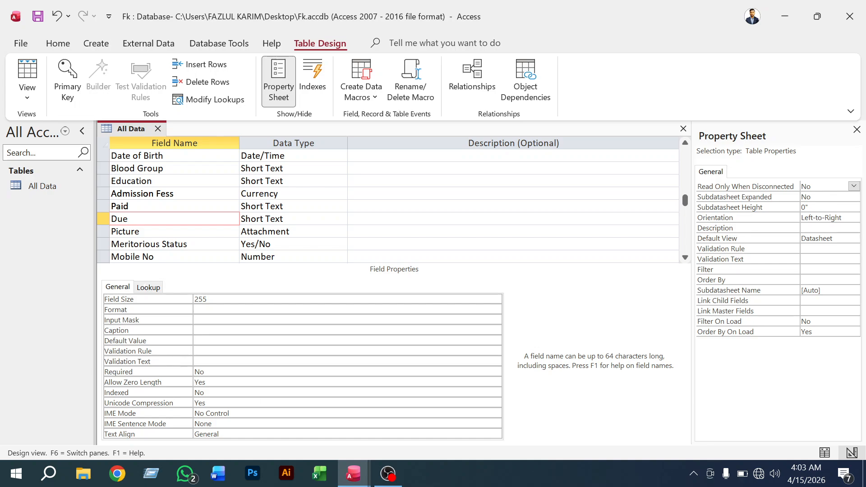
scroll(388, 205, up, 2)
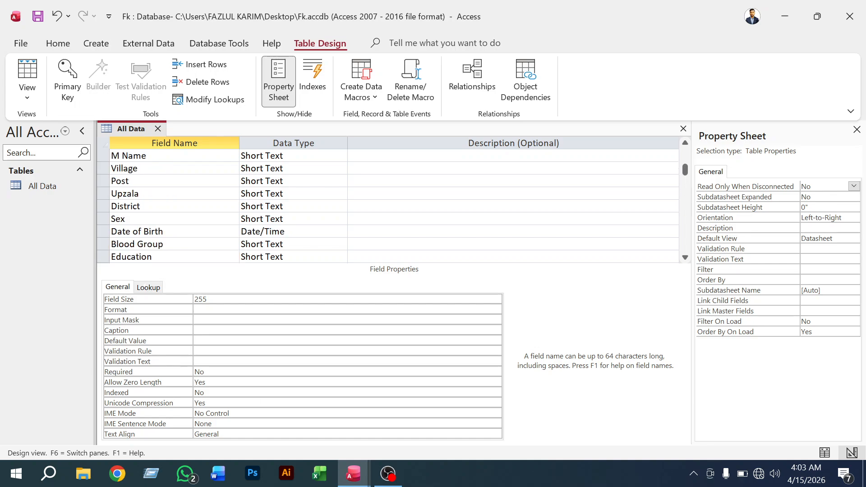
double_click(117, 219)
text(Gender)
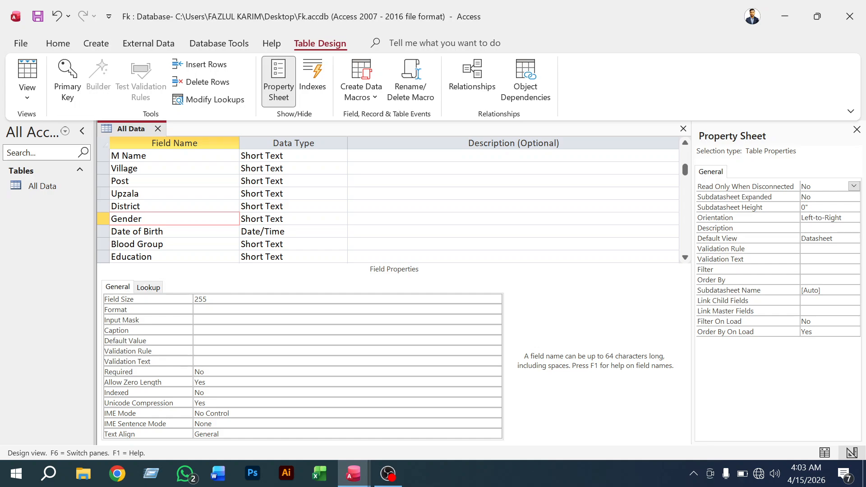
Switch to database 1 and examine the field names and data types throughout its All Data table
mouse_move(353, 474)
click(382, 438)
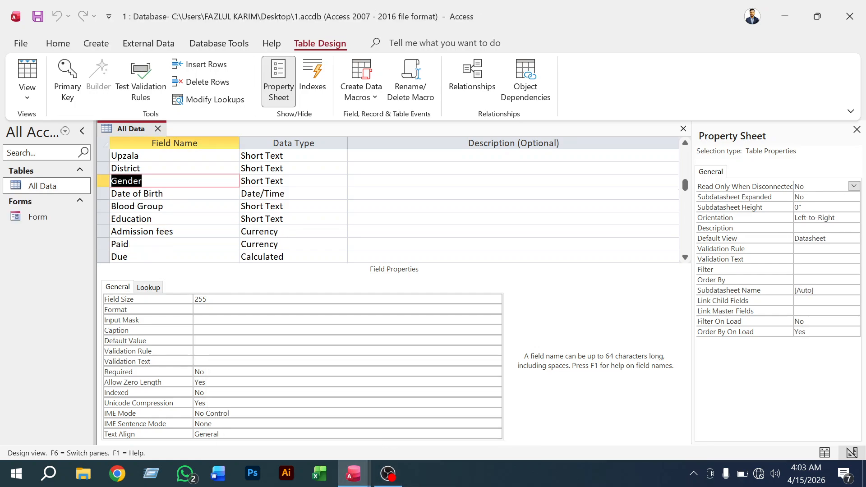
scroll(190, 300, up, 2)
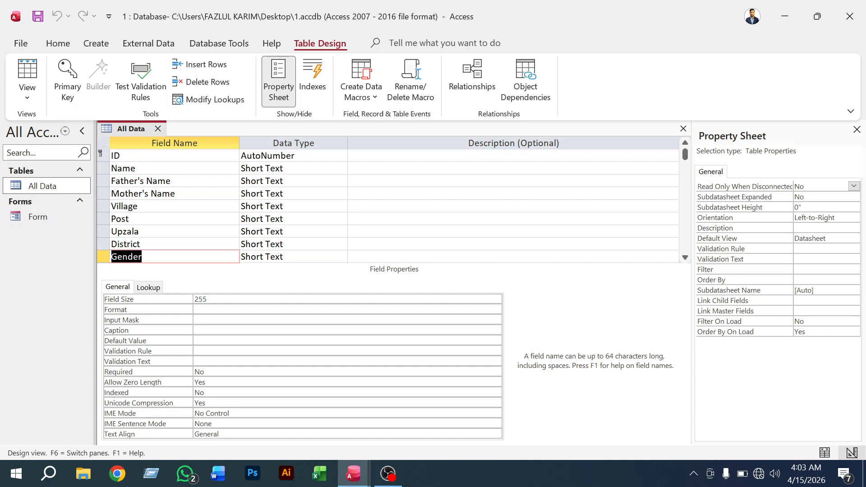
scroll(392, 203, down, 3)
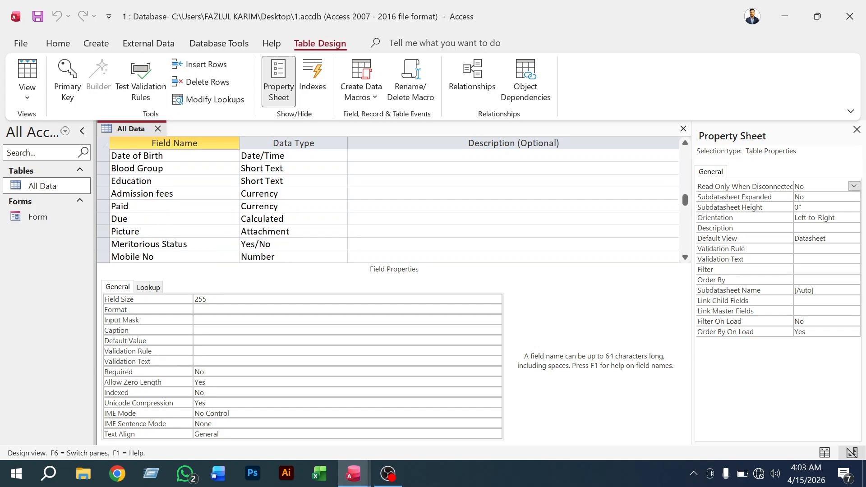
scroll(393, 203, up, 1)
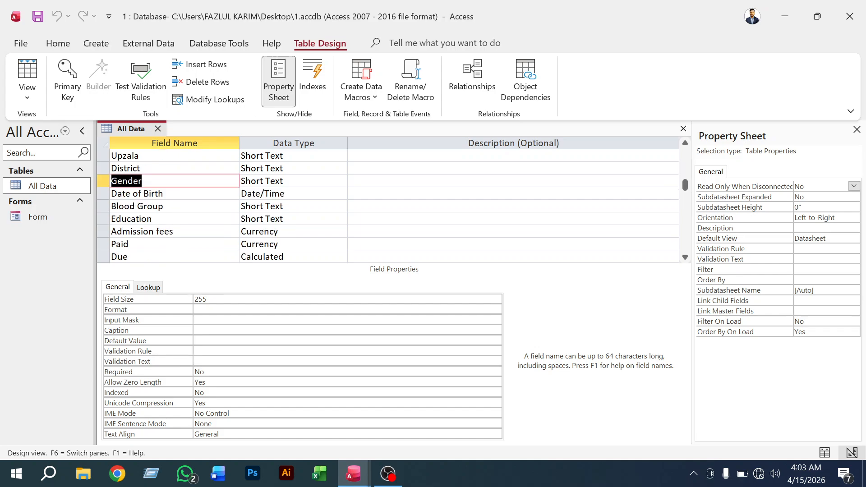
scroll(388, 203, down, 2)
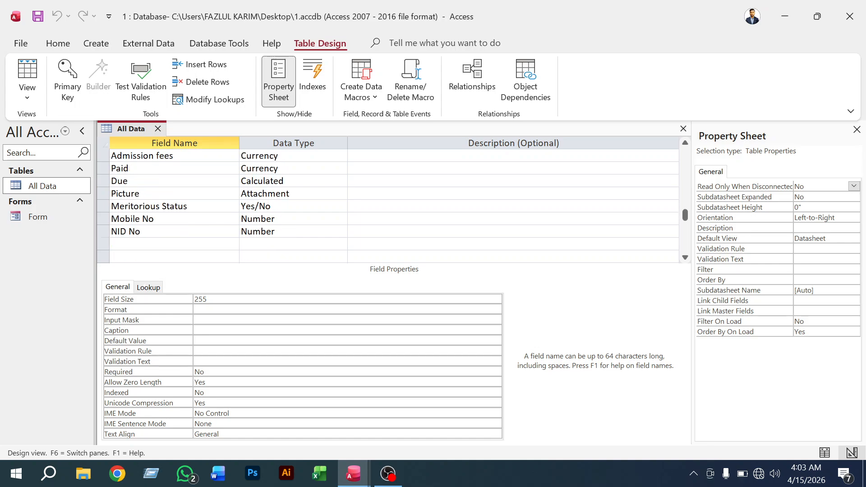
scroll(388, 203, up, 3)
key(F2)
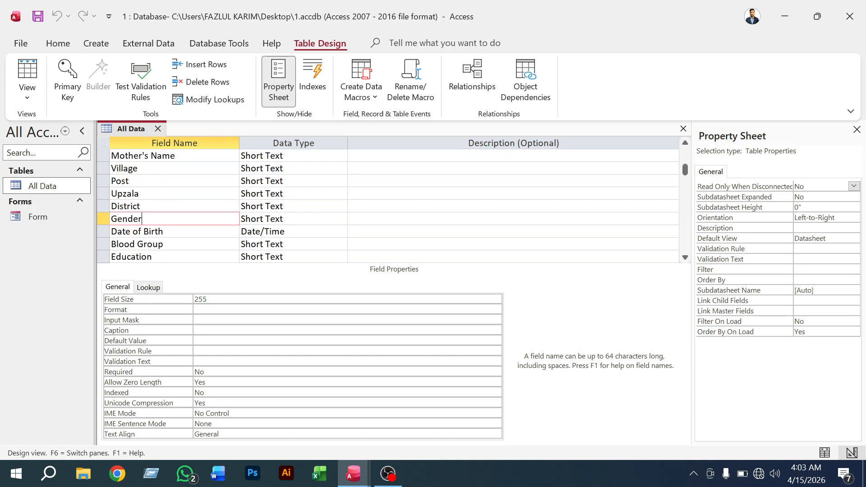
click(260, 218)
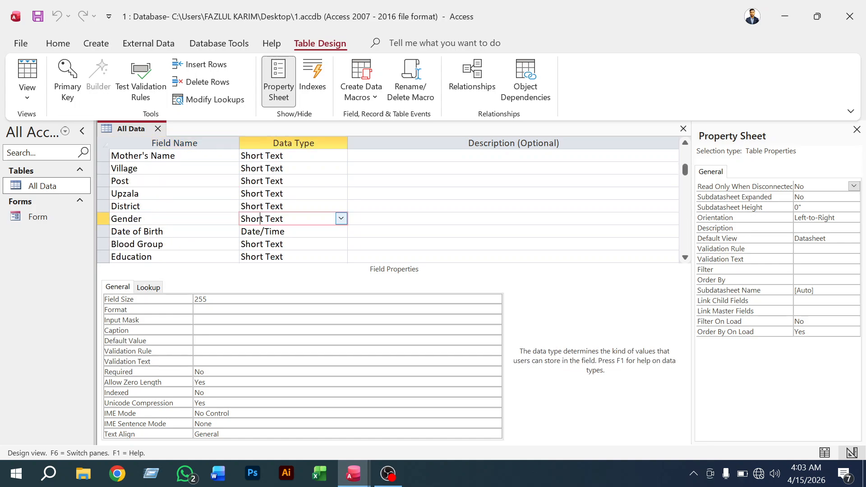
click(342, 219)
click(293, 396)
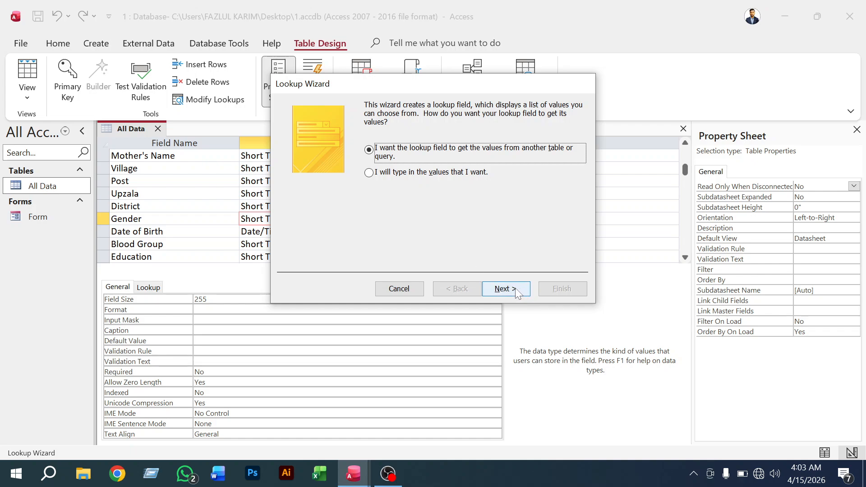
key(Tab)
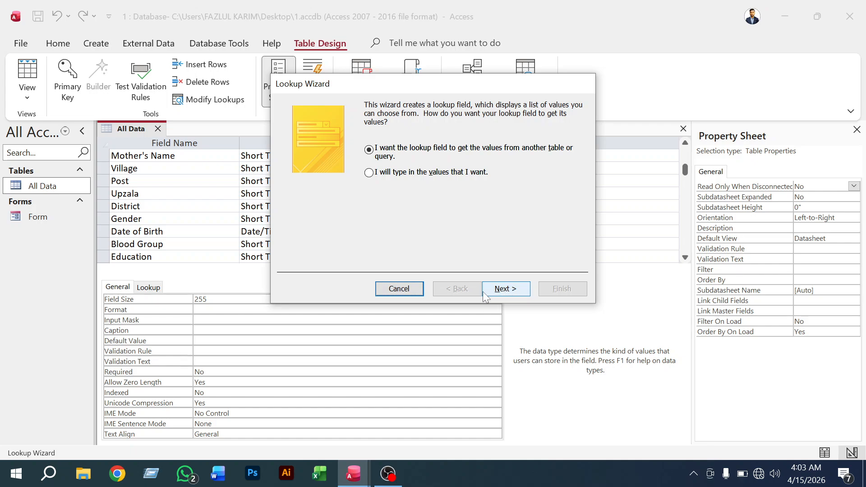
click(398, 288)
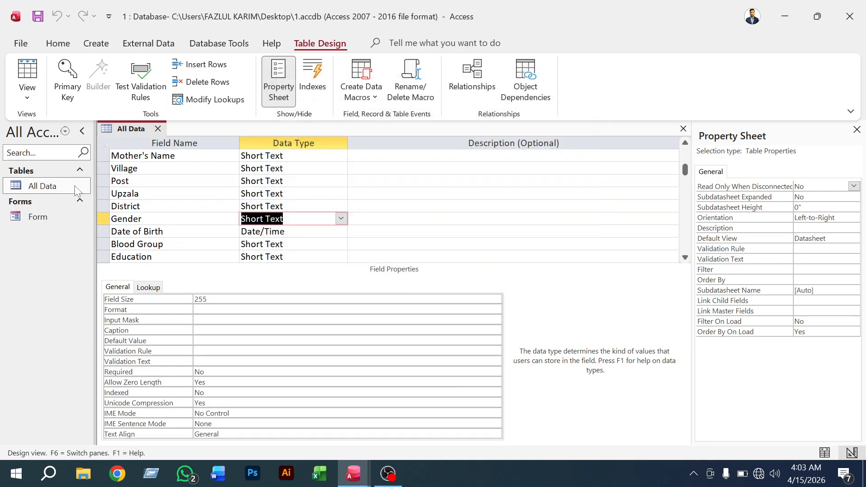
Try to switch database 1's All Data table to Datasheet View
click(26, 93)
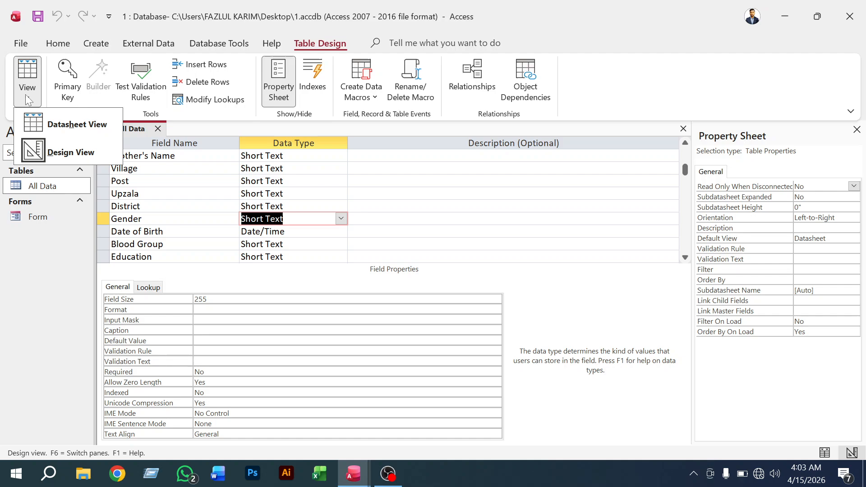
click(41, 126)
click(519, 271)
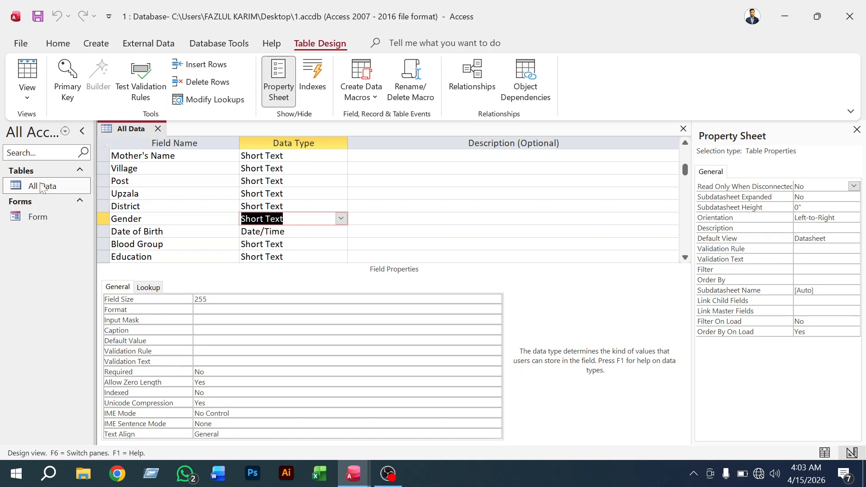
click(26, 101)
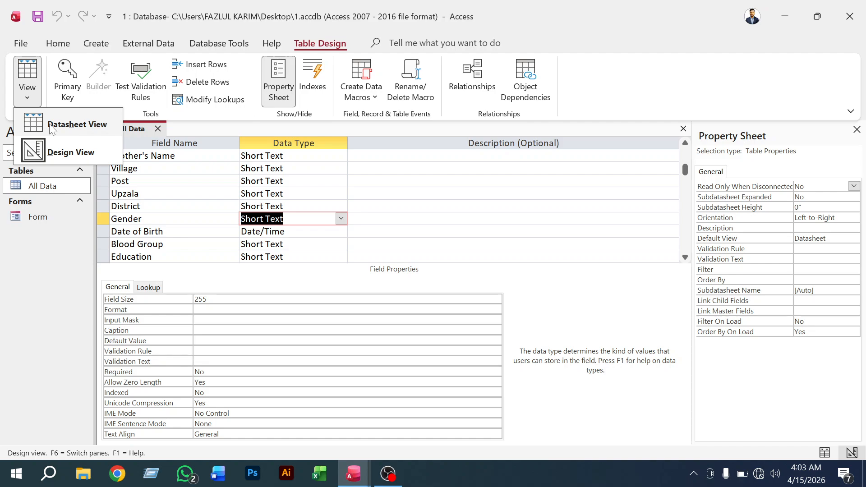
click(51, 129)
click(543, 171)
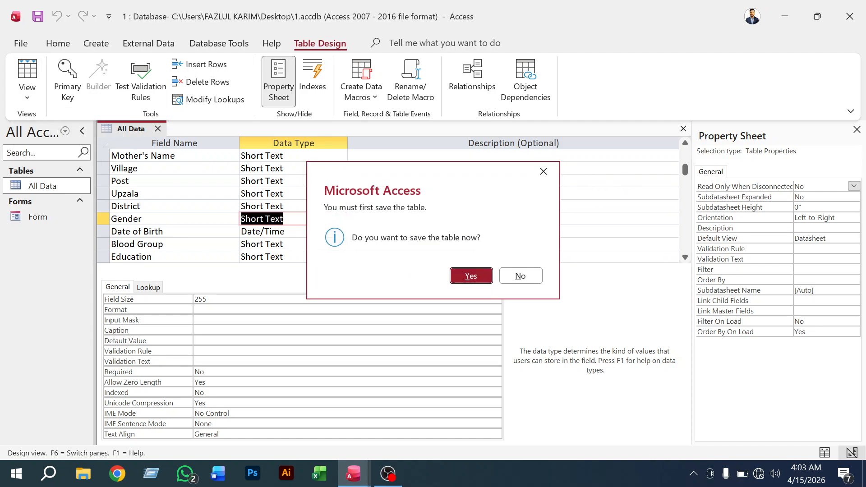
Close database 1's All Data table without saving design changes, then reopen it to view the Gender field's choices
click(159, 129)
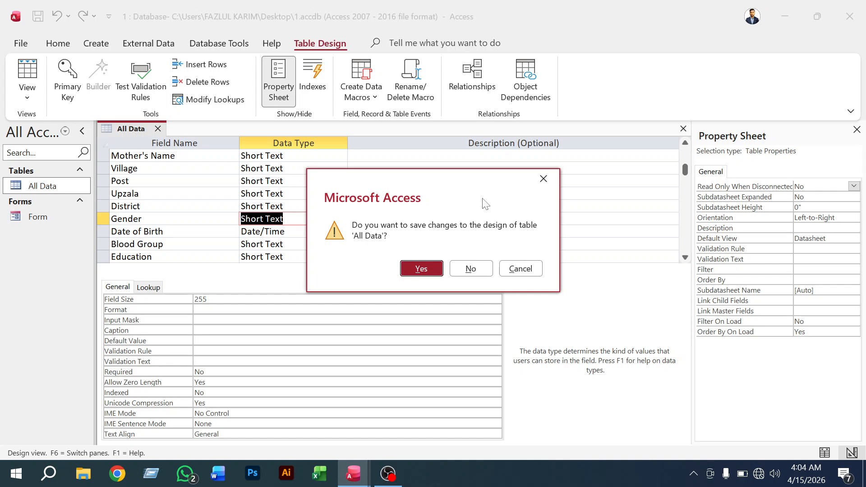
click(473, 269)
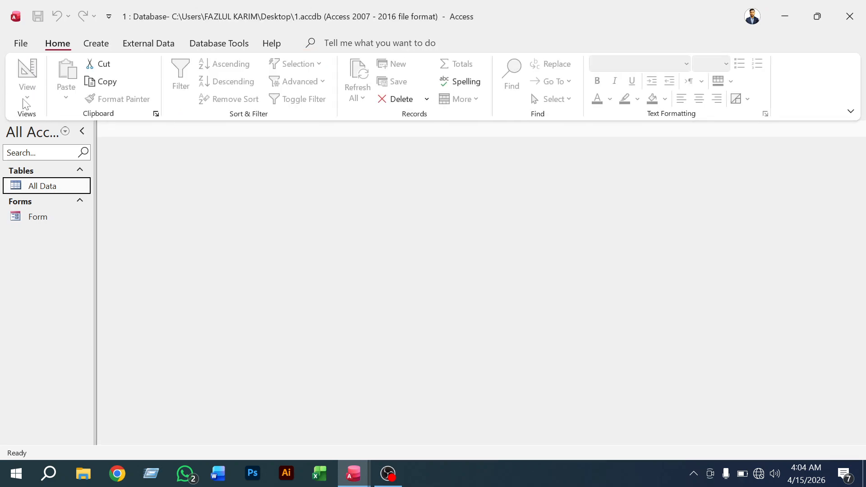
double_click(35, 185)
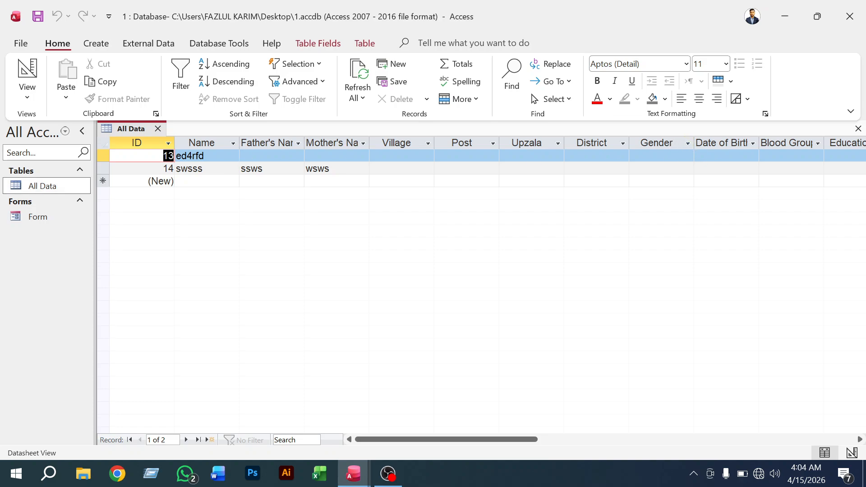
click(673, 155)
click(687, 156)
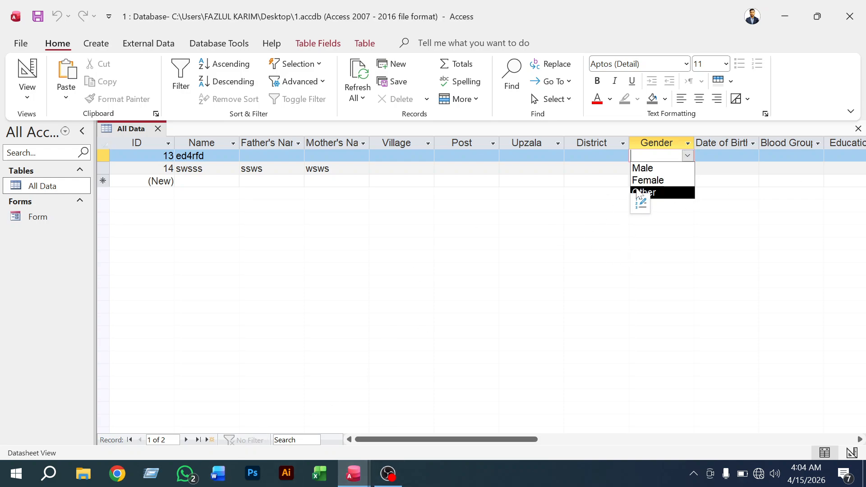
Switch to the Fk database and start the Lookup Wizard for the Gender field, choosing to type in the values
click(355, 481)
click(282, 417)
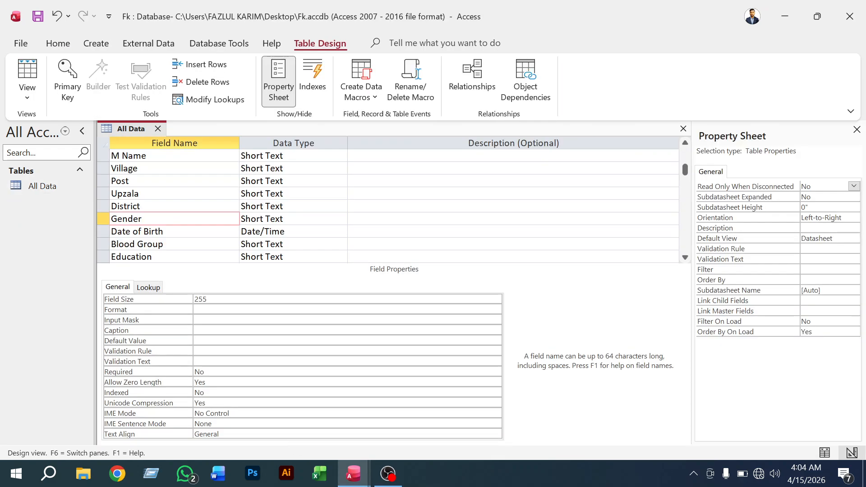
click(268, 219)
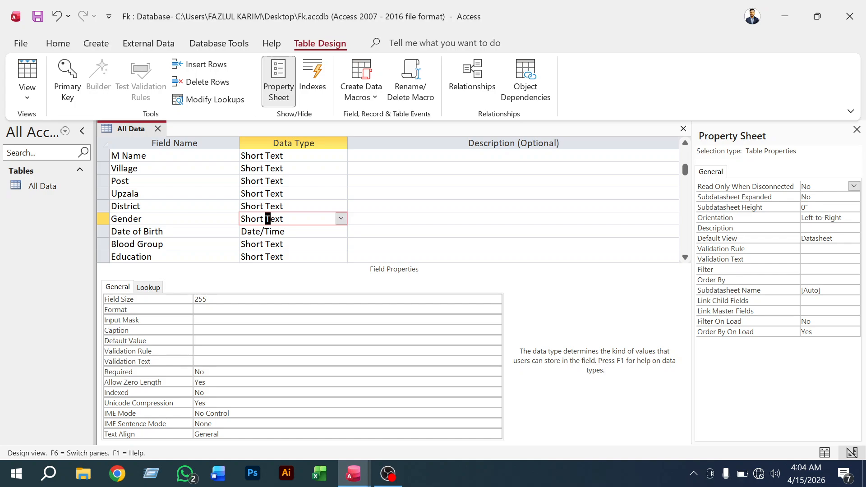
click(341, 218)
click(273, 396)
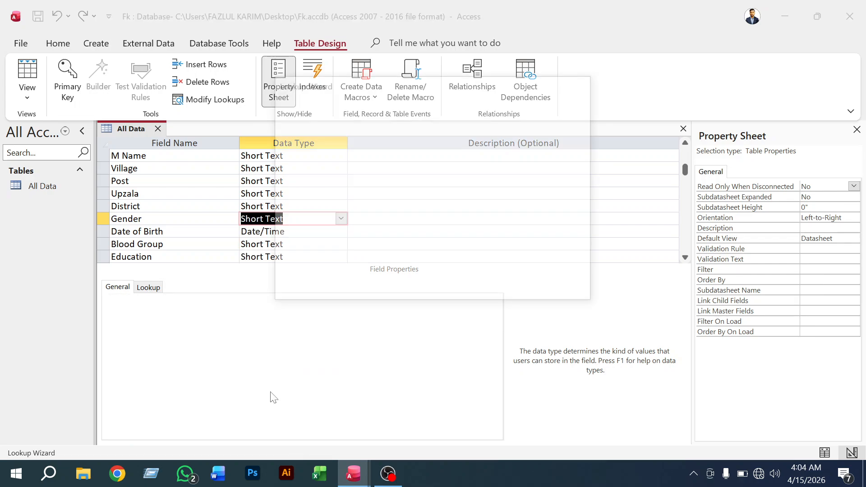
click(383, 172)
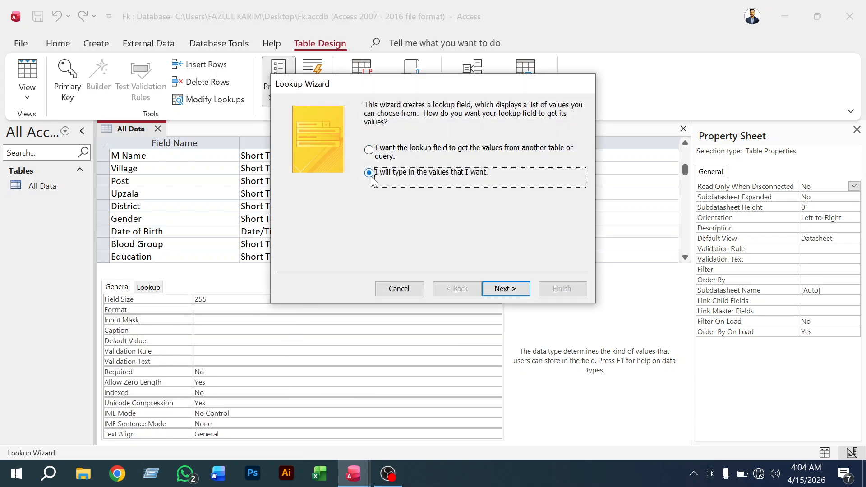
click(505, 289)
Enter Male, Female and Other as the Gender lookup values and finish the wizard with the label Gender
click(316, 185)
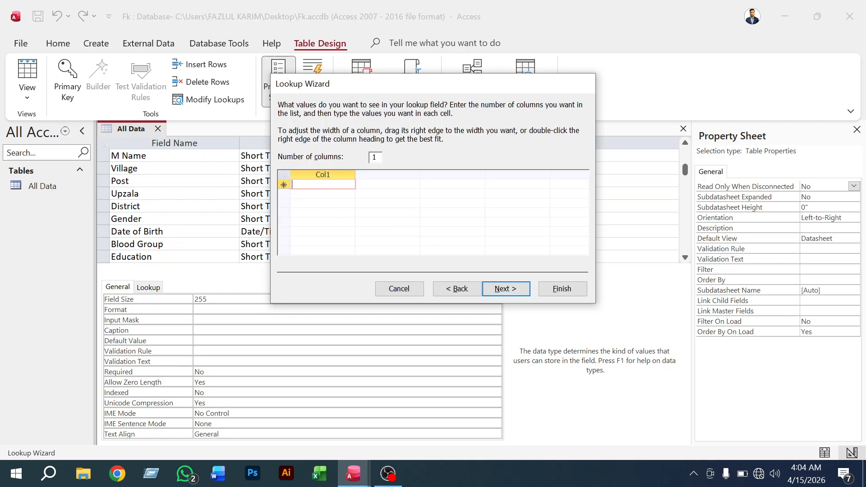
text(Male)
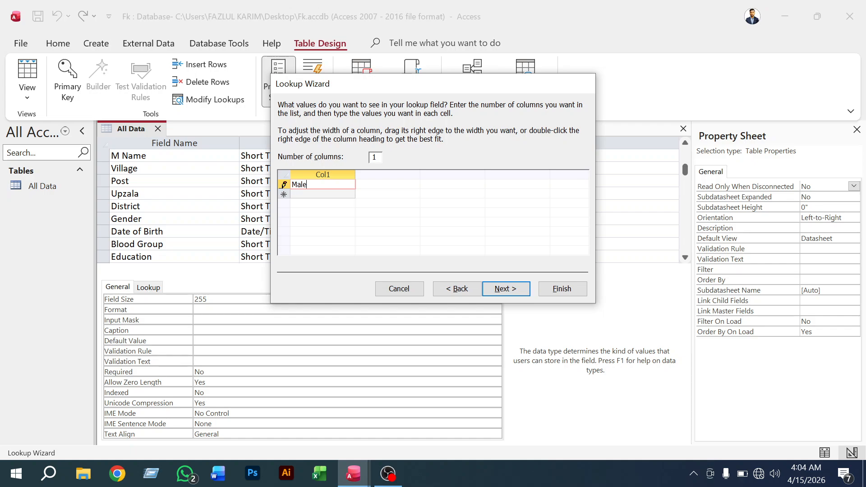
key(Return)
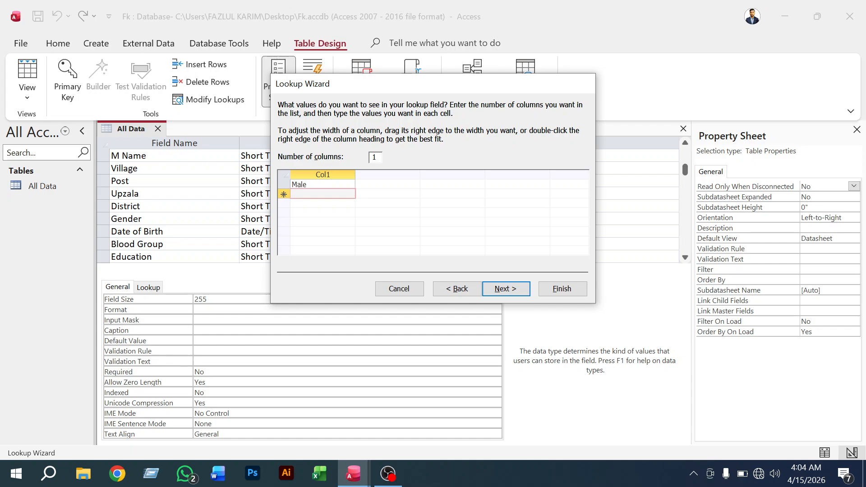
text(Female)
key(Return)
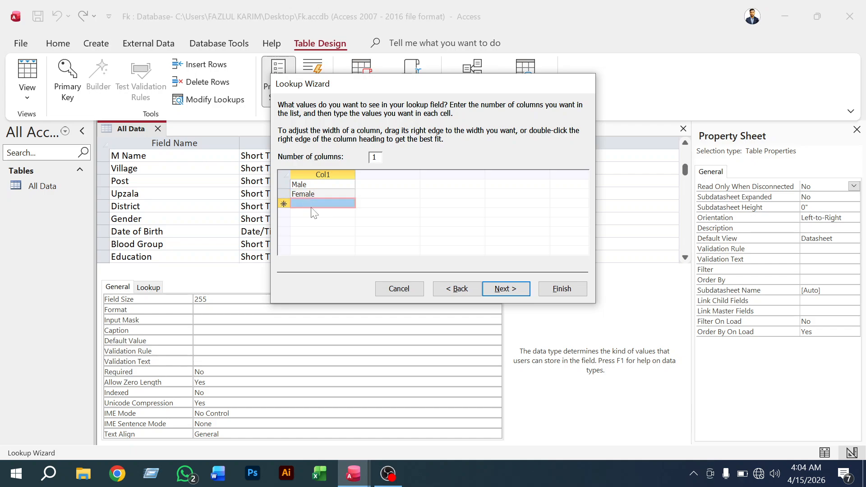
text(Other)
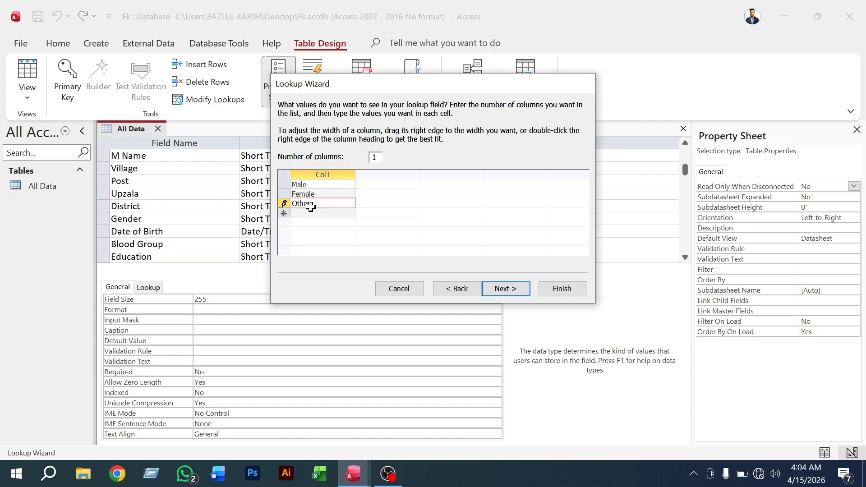
click(497, 289)
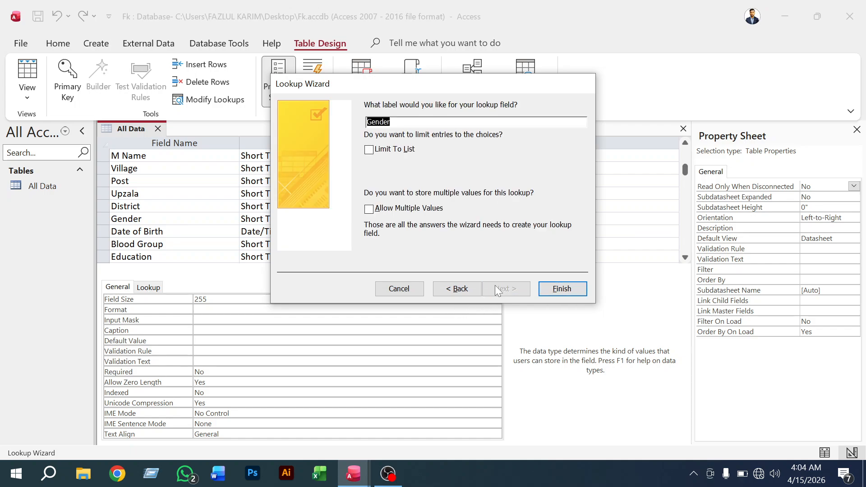
click(557, 288)
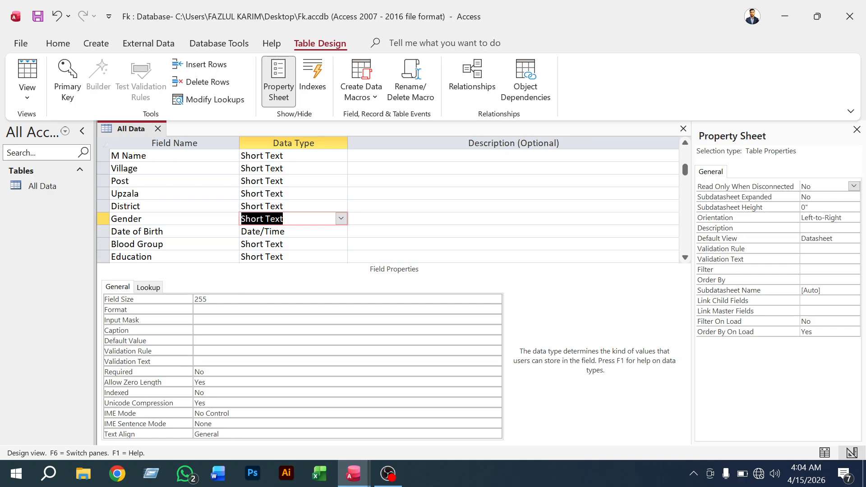
Rename the F Name field in the All Data table to Father's Name
scroll(388, 205, up, 1)
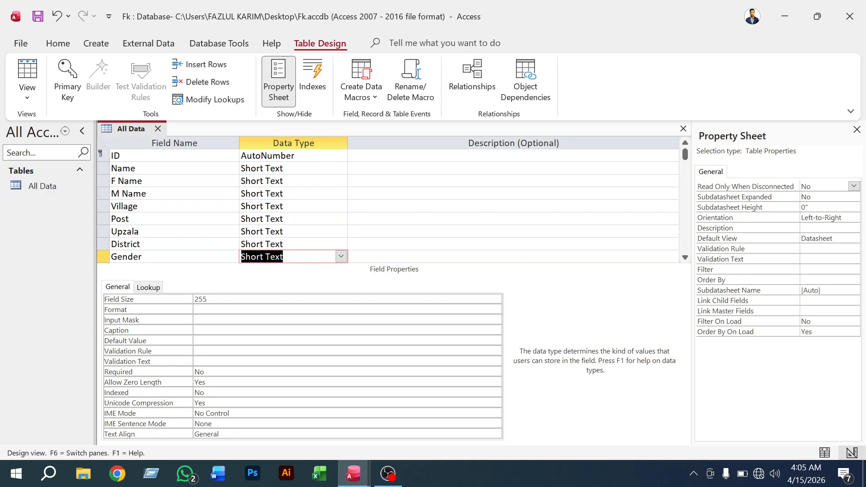
click(116, 181)
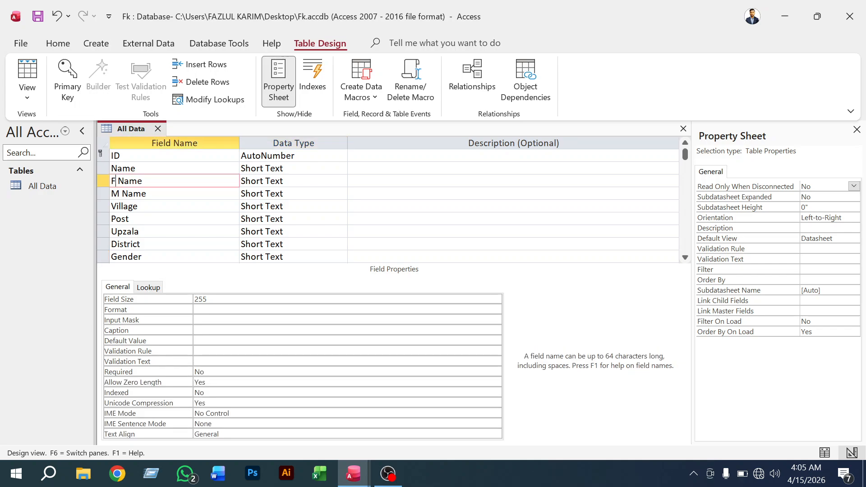
text(ather's)
Rename the M Name field in the All Data table to Mother's Name
click(121, 194)
text(oth)
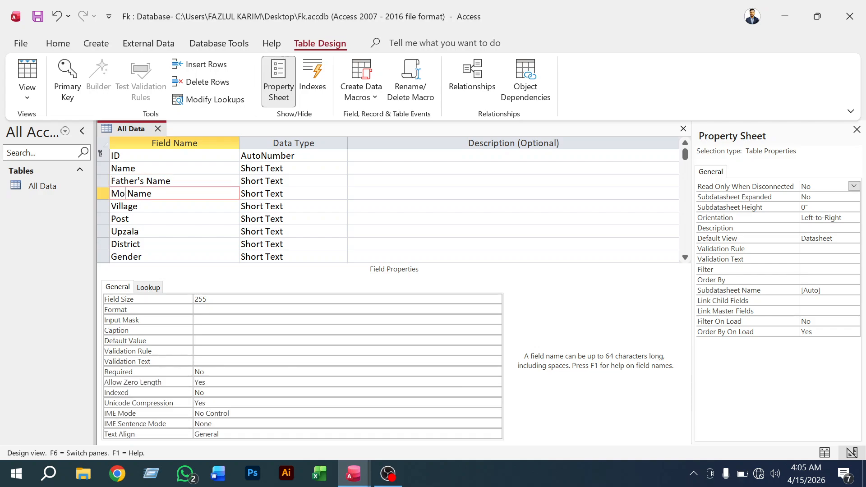
text(er;s)
key(BackSpace)
key(BackSpace)
text(;s)
key(BackSpace)
key(BackSpace)
text('s)
click(128, 219)
Try the Calculated data type for the Due field and close the Expression Builder without entering an expression
scroll(128, 219, down, 3)
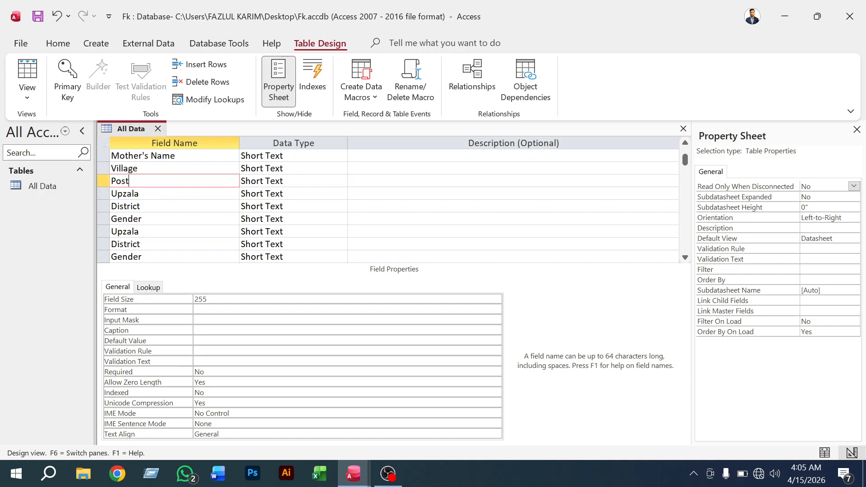
scroll(388, 203, down, 1)
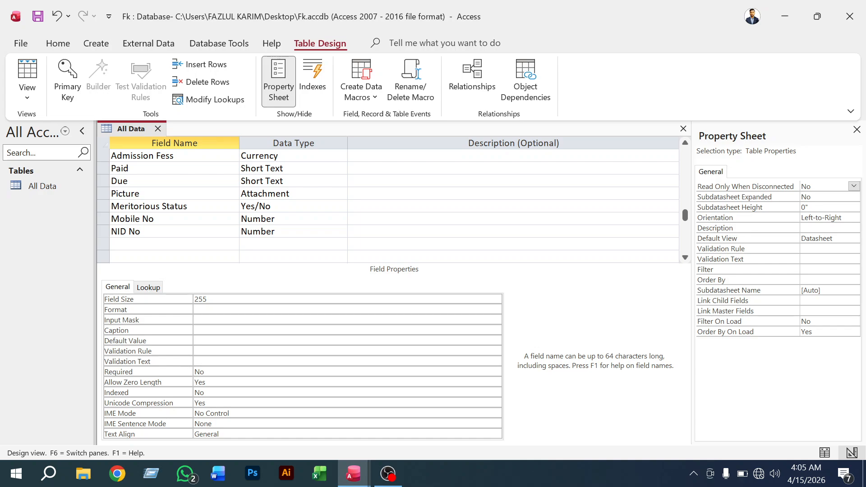
scroll(388, 203, up, 1)
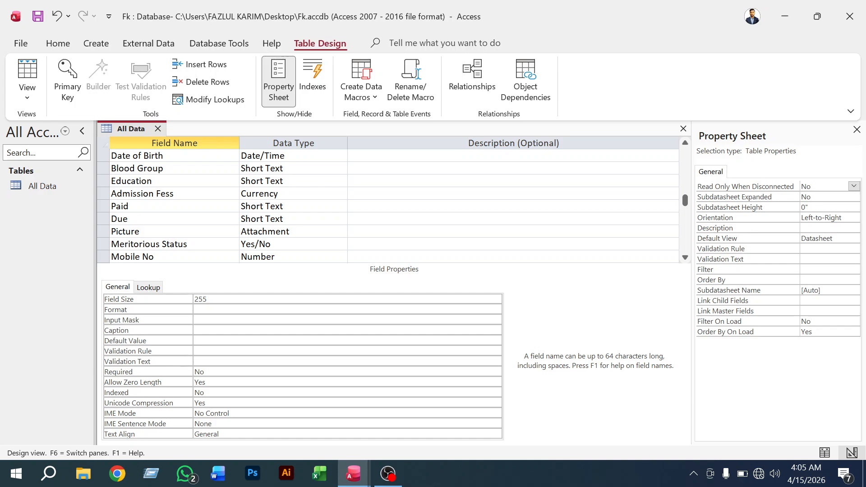
click(325, 219)
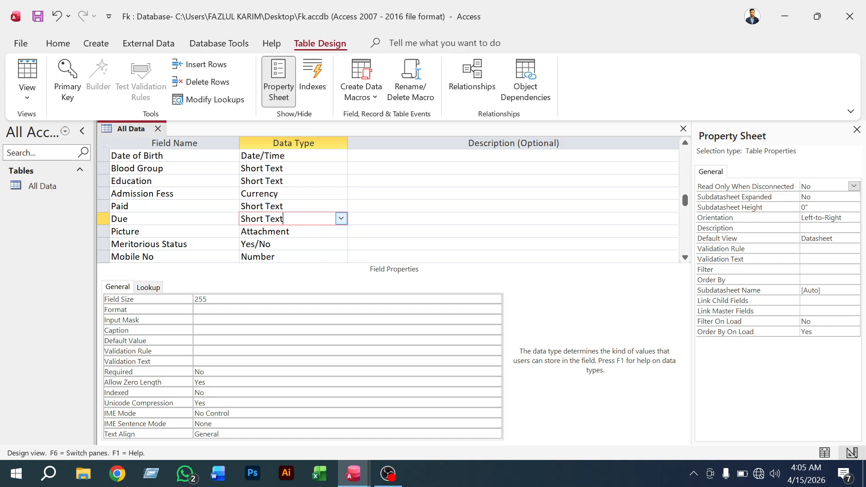
click(341, 219)
click(303, 383)
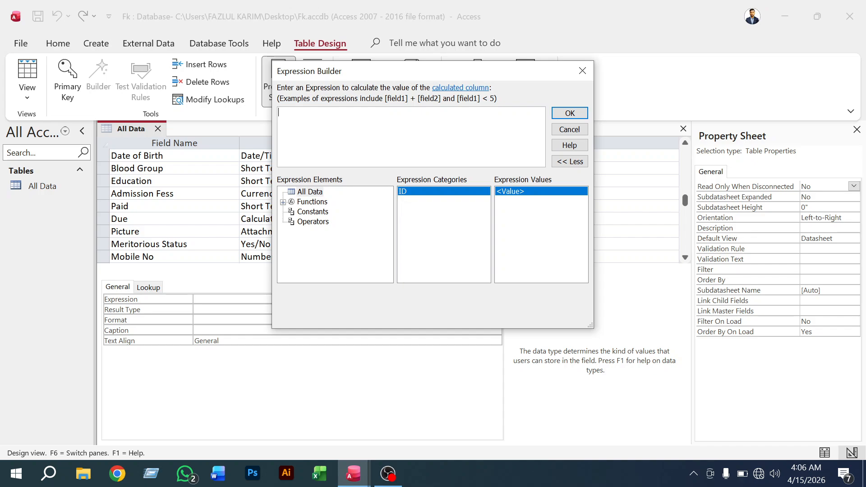
click(583, 72)
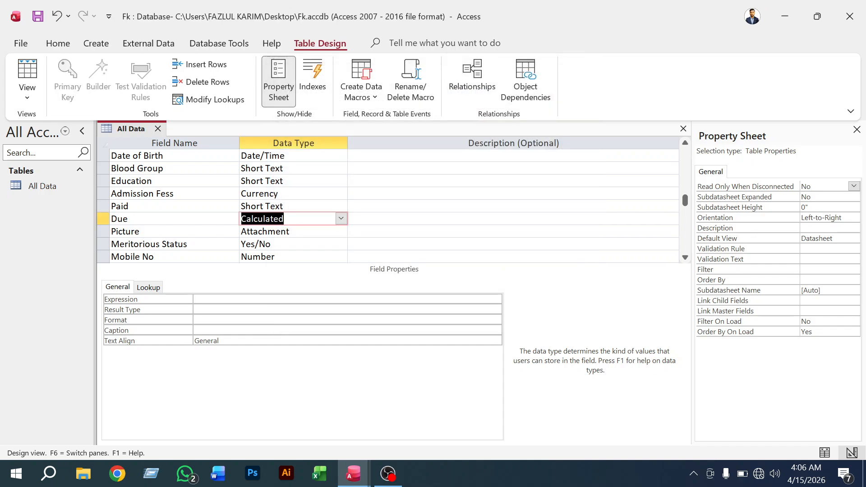
Try to save the All Data table with the Due field's expression left empty
right_click(129, 127)
click(163, 138)
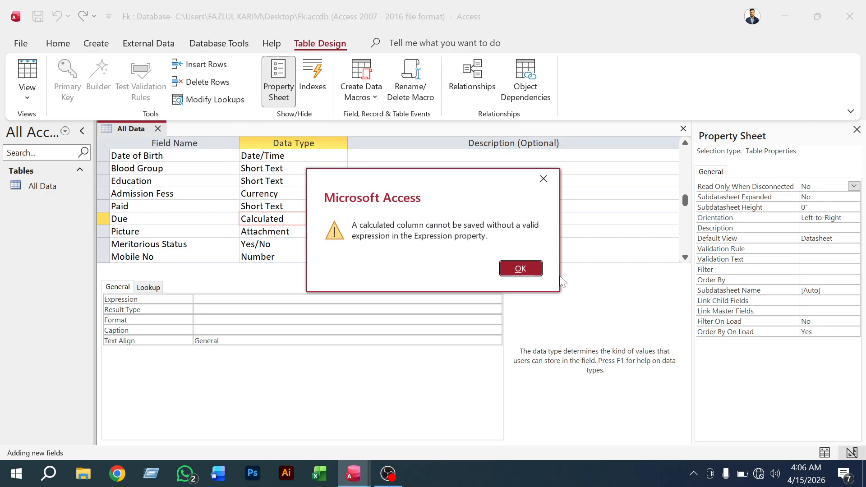
click(515, 269)
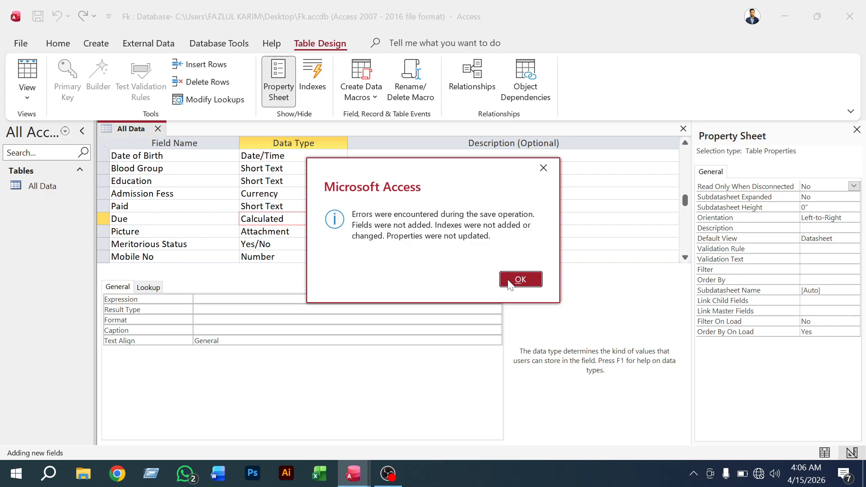
click(512, 281)
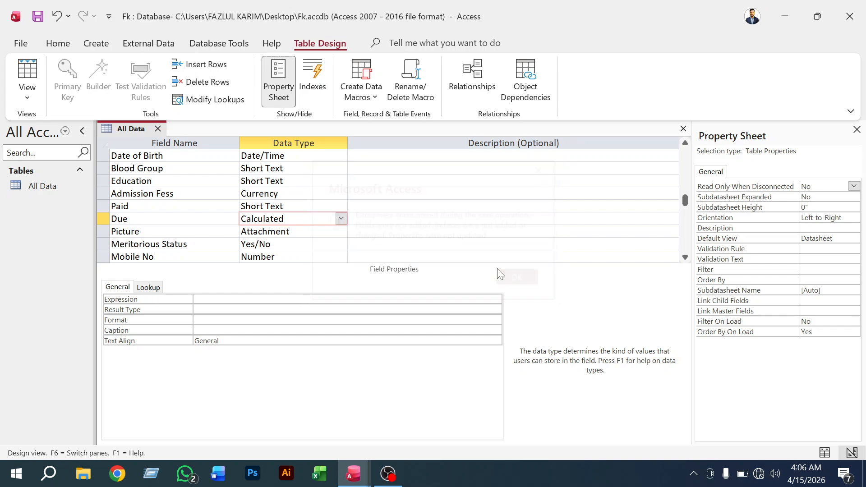
right_click(128, 127)
click(163, 138)
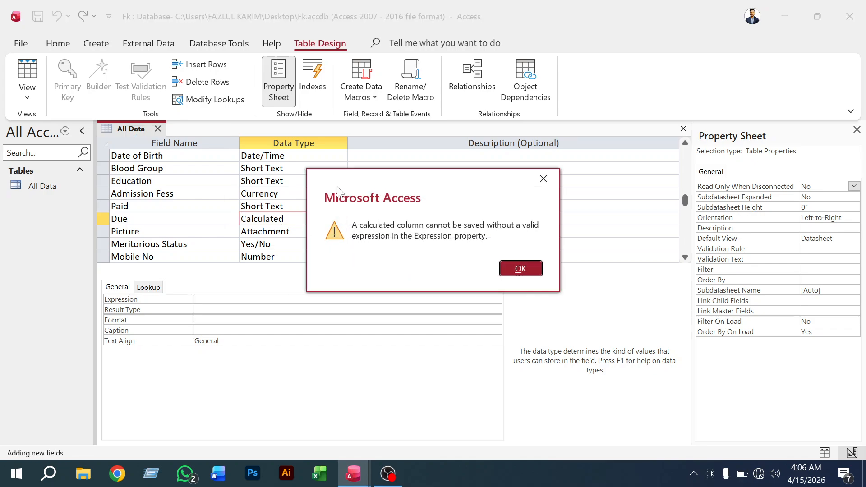
click(509, 266)
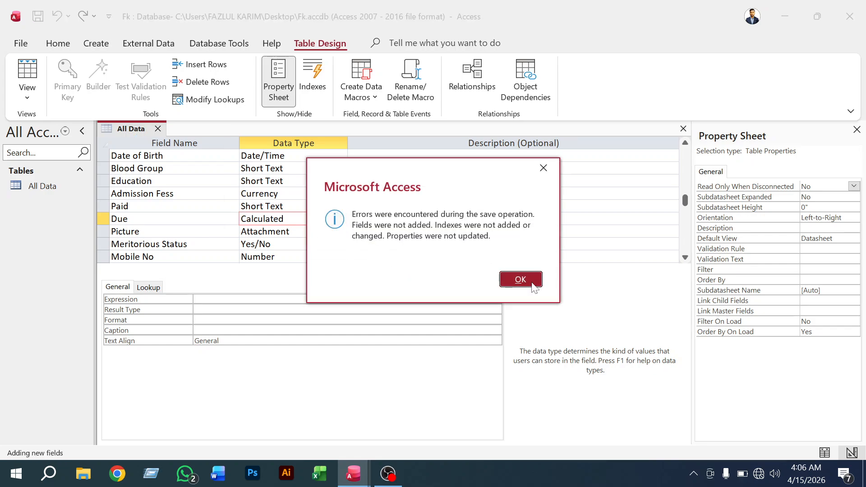
click(531, 284)
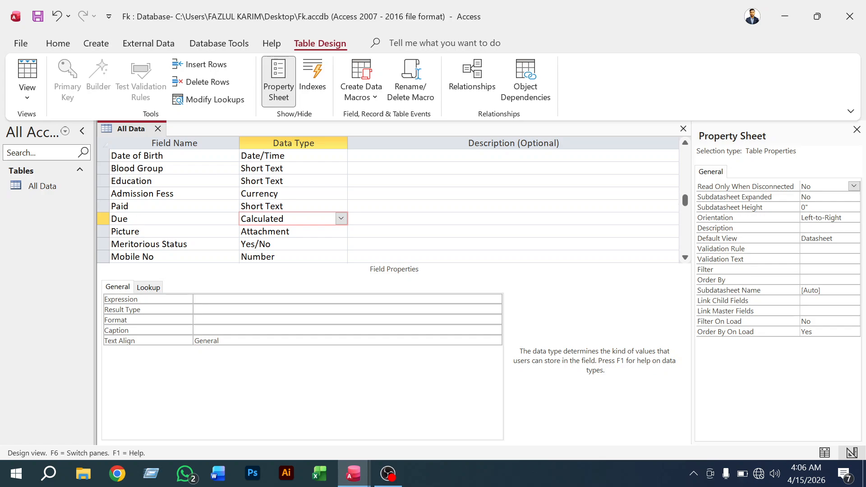
Set the Due field's data type to Currency
click(341, 218)
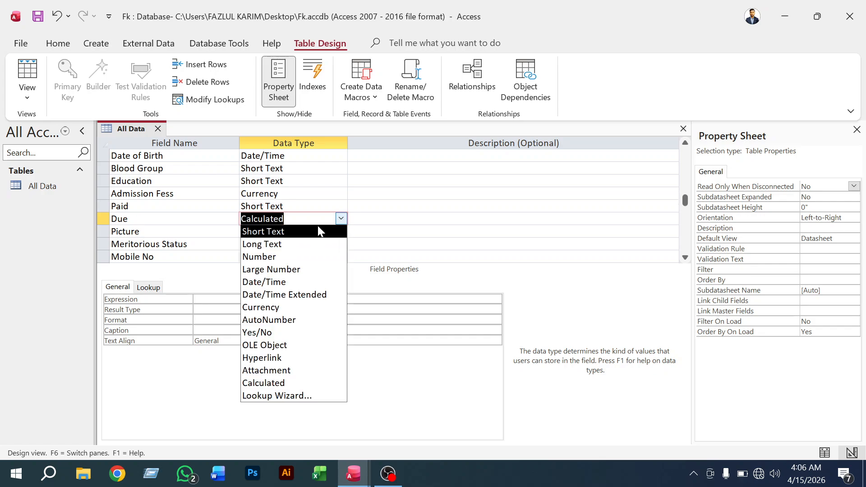
click(338, 218)
click(339, 218)
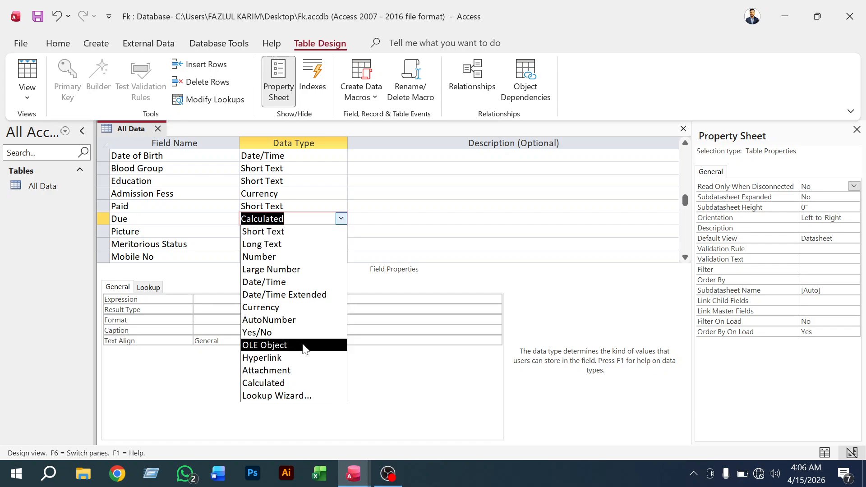
click(288, 308)
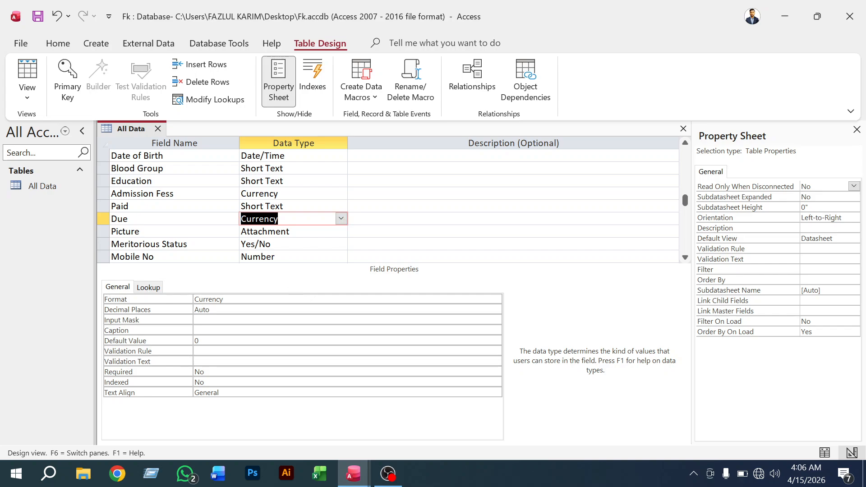
Delete the Due field row from the All Data table design
click(102, 219)
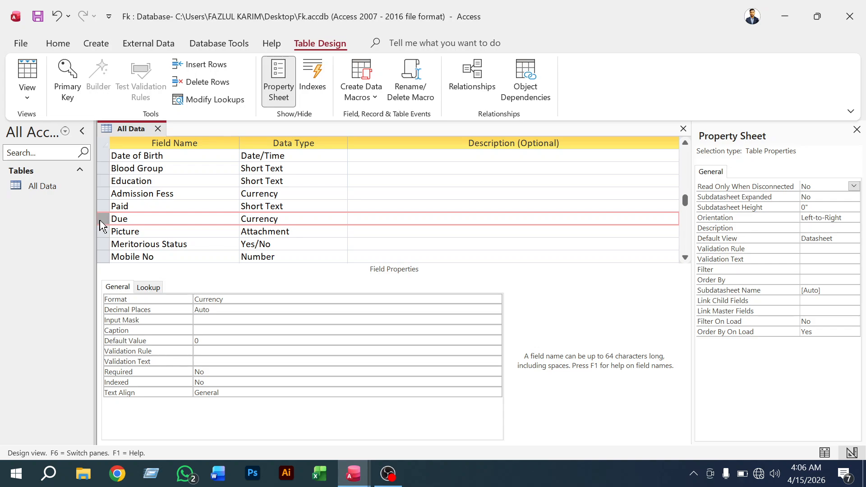
right_click(101, 220)
click(136, 312)
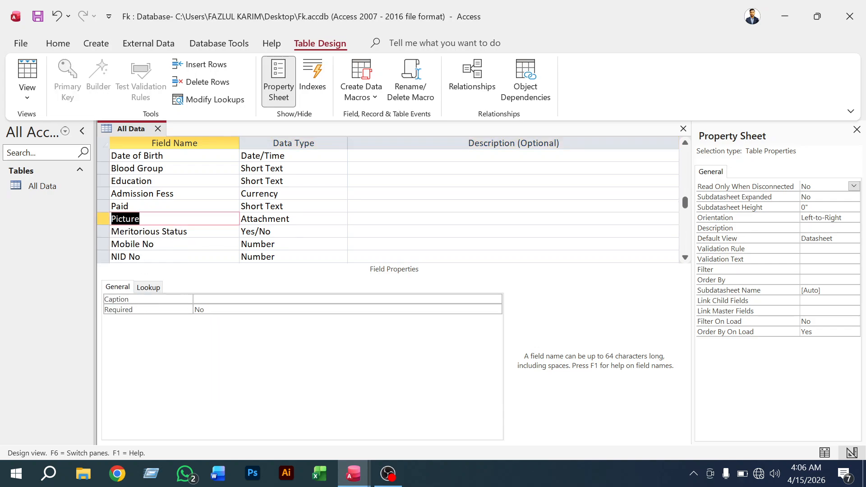
Insert a new row above the Picture field and name the field Due
click(103, 211)
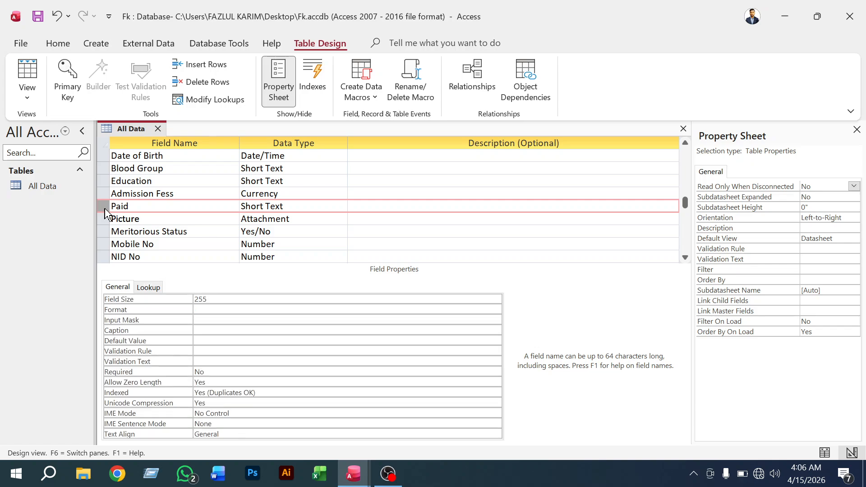
click(102, 219)
right_click(102, 220)
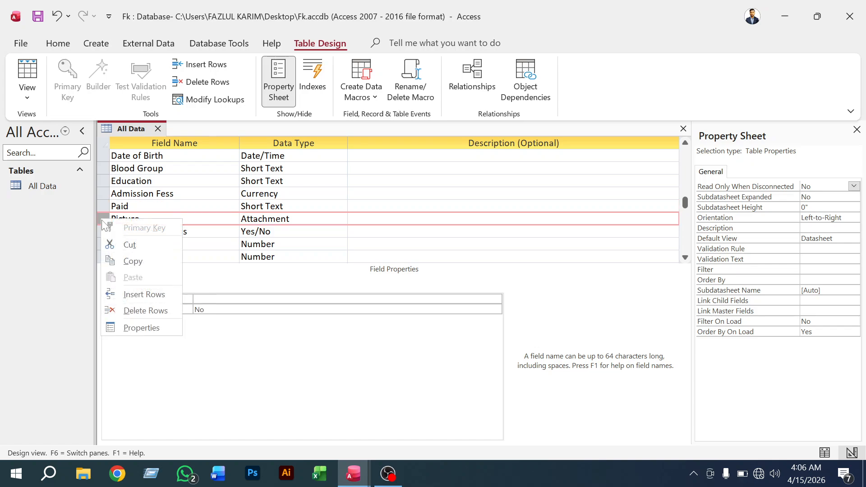
click(131, 294)
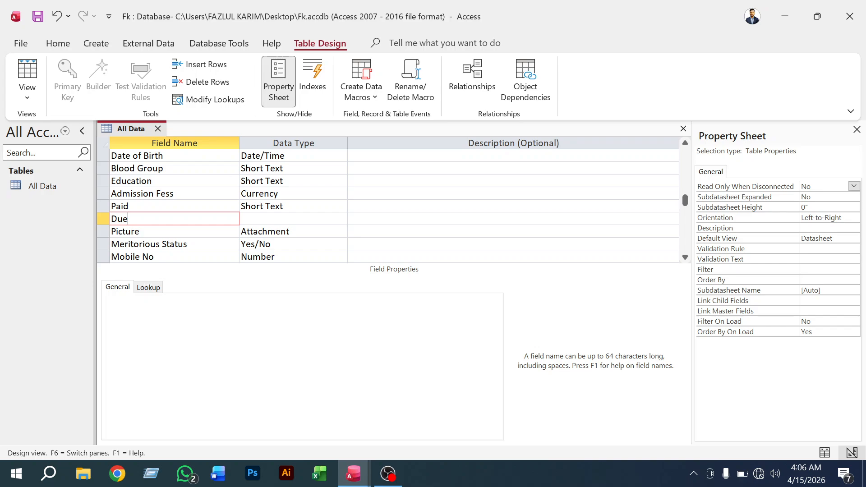
key(Tab)
Set the Due field's data type to Calculated and close the Expression Builder without building an expression
click(343, 221)
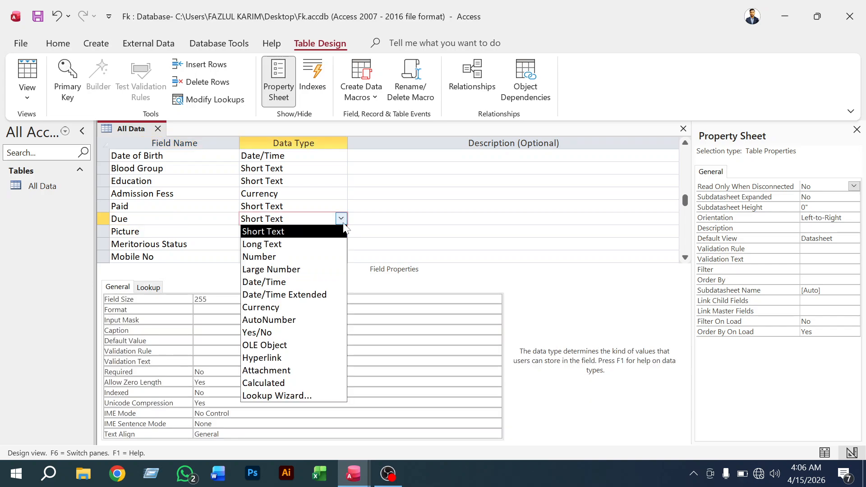
click(305, 383)
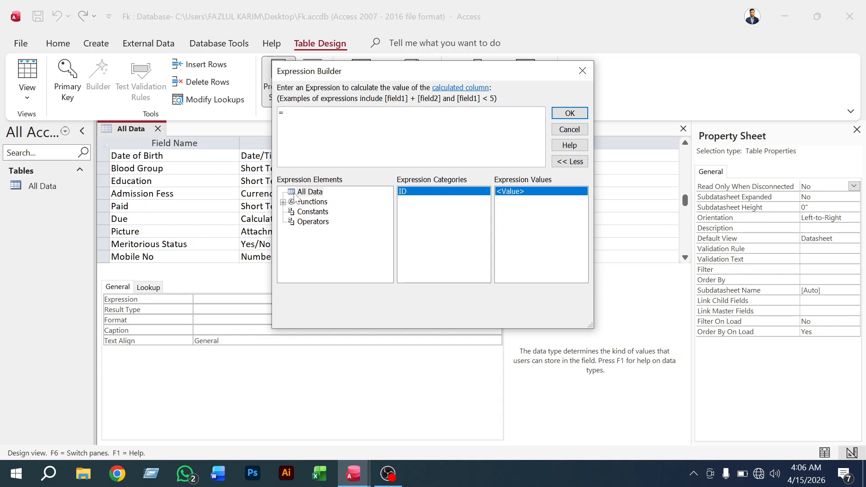
click(309, 193)
click(583, 70)
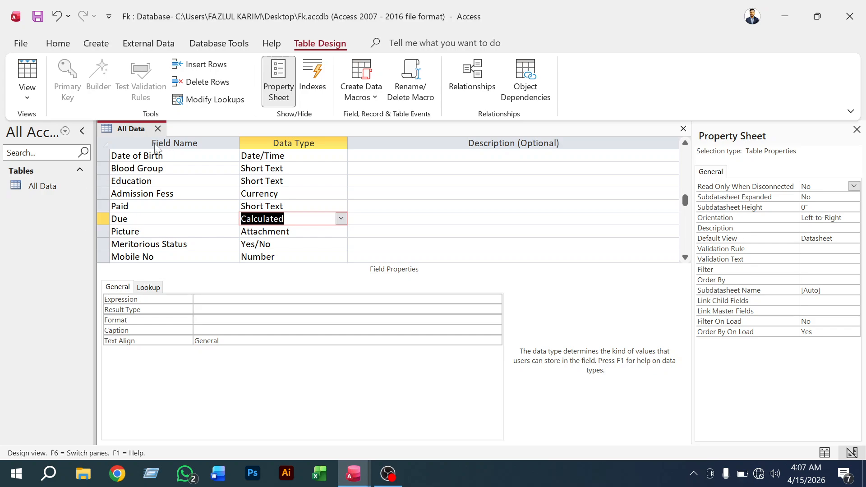
Try to save the All Data table while the calculated Due field has no expression
right_click(131, 128)
click(160, 137)
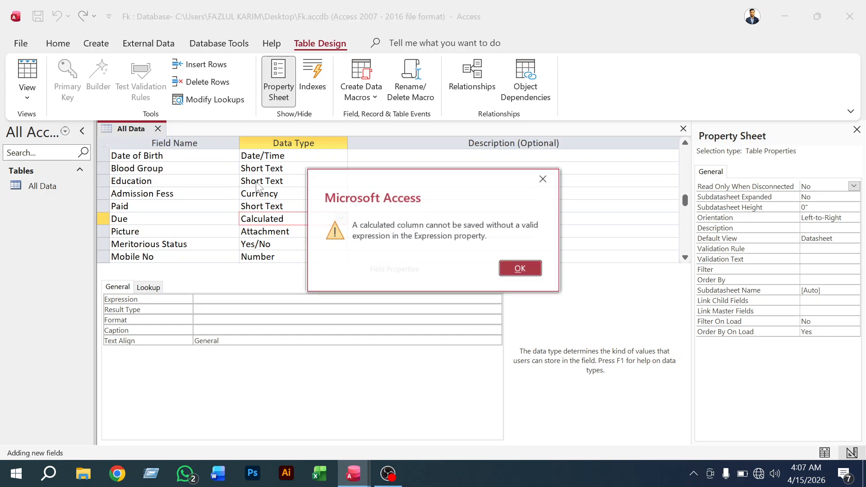
click(521, 268)
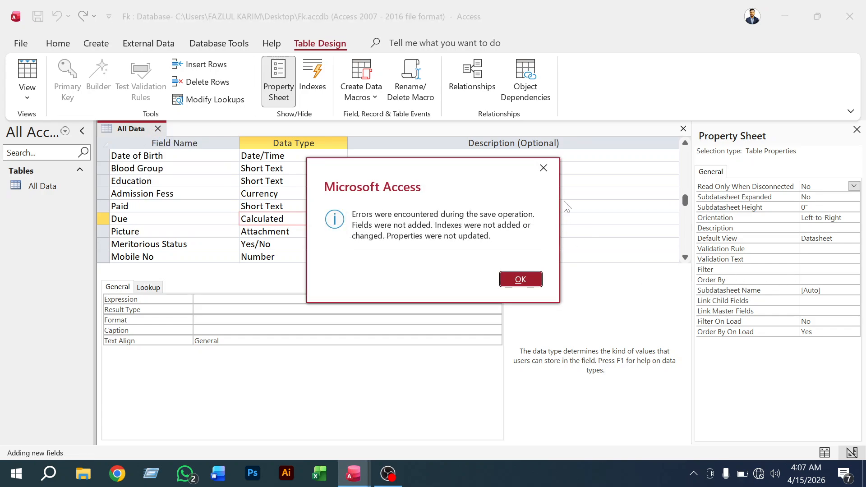
click(546, 176)
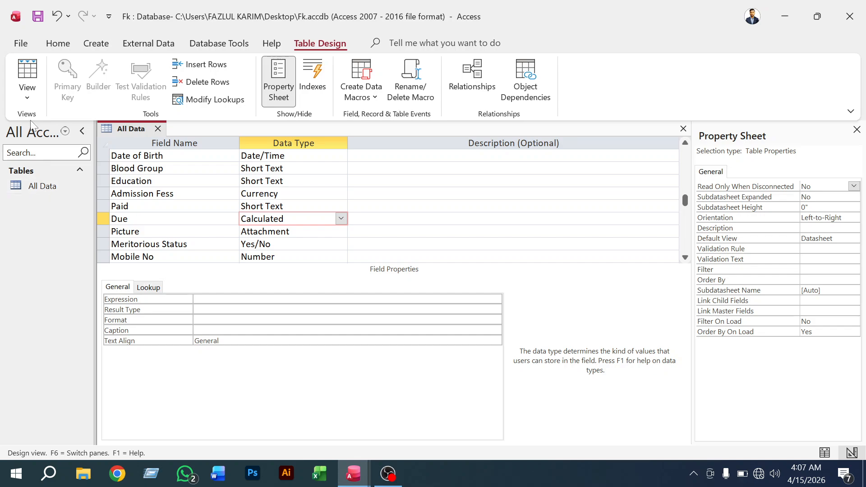
Try to switch the All Data table to Datasheet View, agreeing to save it first
click(30, 92)
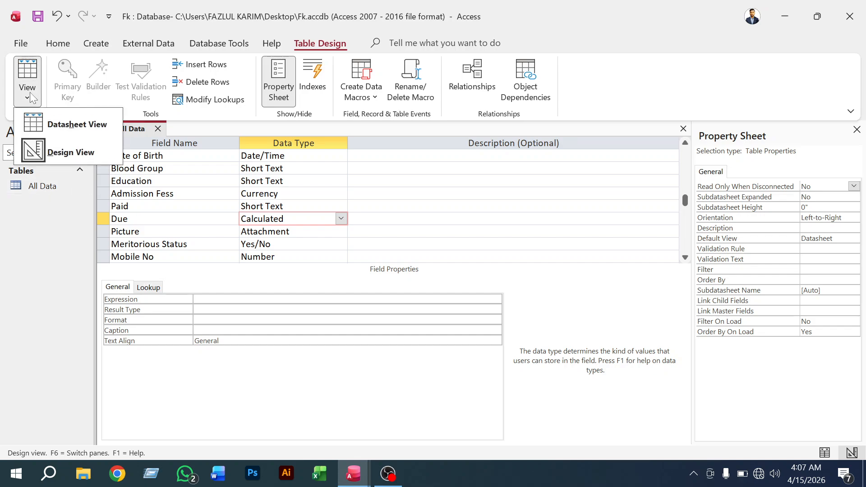
click(41, 133)
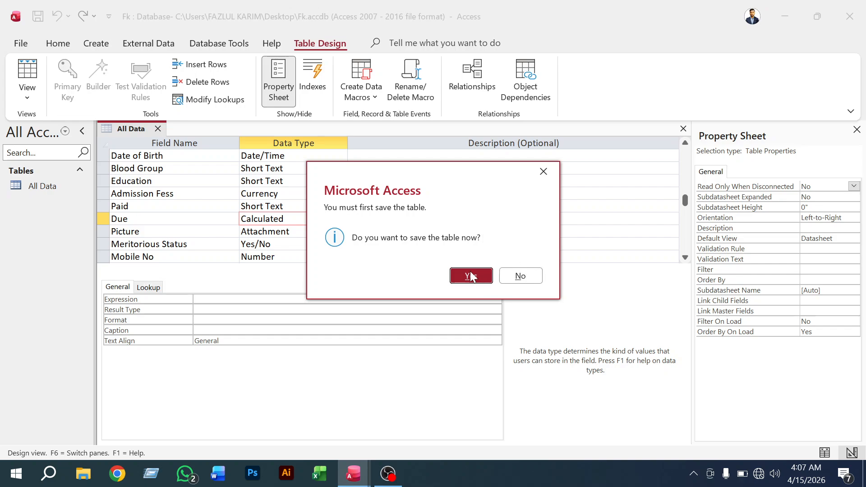
click(470, 275)
click(515, 268)
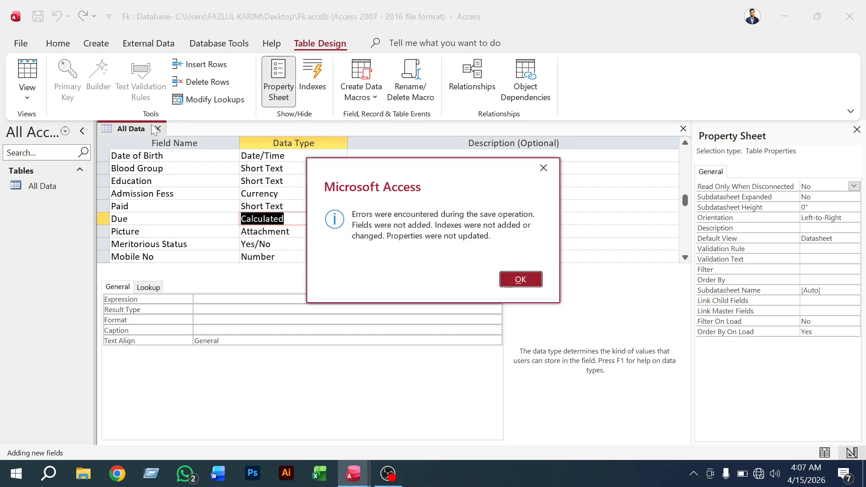
click(557, 172)
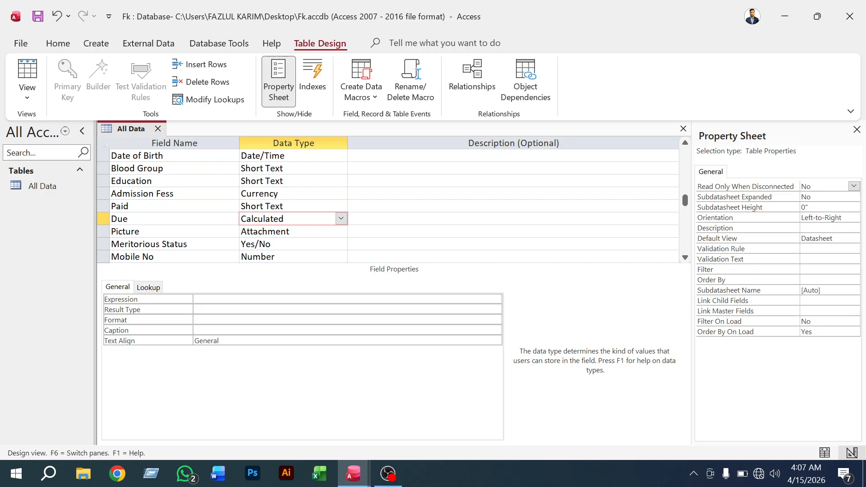
Try to switch to Datasheet View again, declining to save the table
click(345, 207)
click(27, 94)
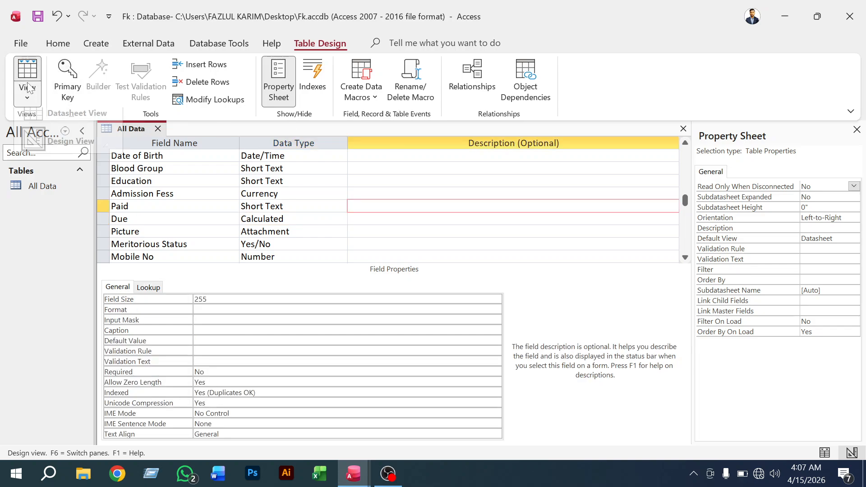
click(59, 124)
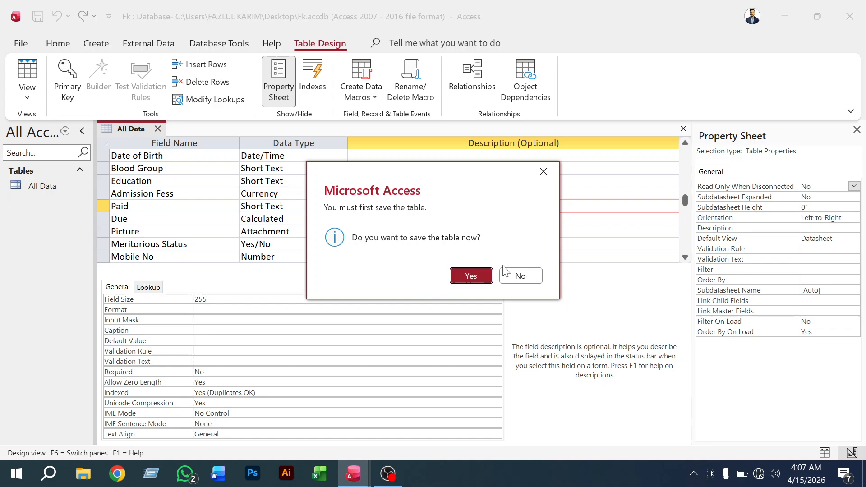
click(519, 275)
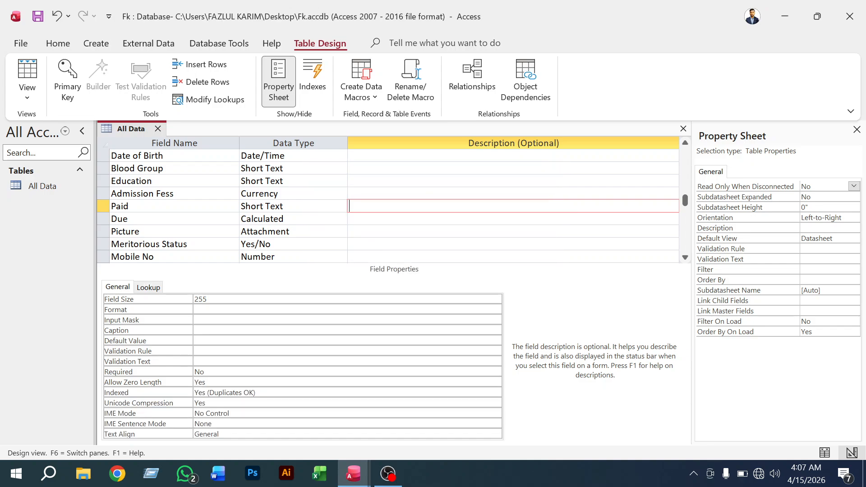
Delete the calculated Due field row between Paid and Picture
click(273, 219)
click(103, 219)
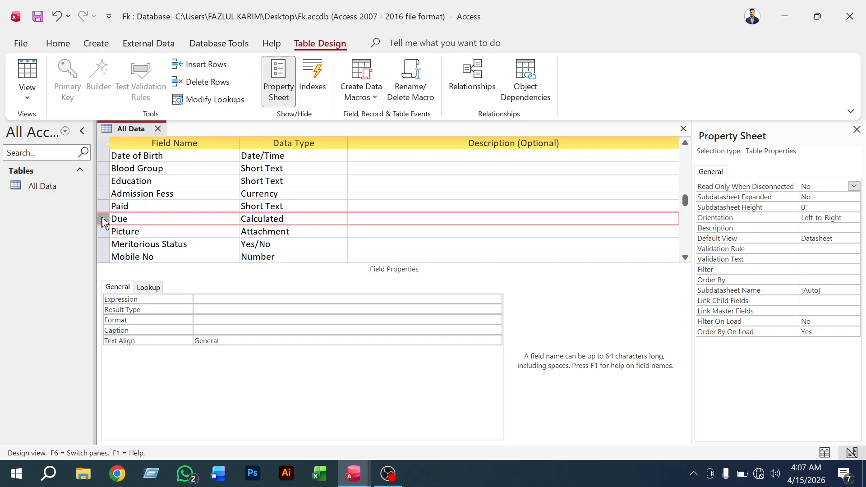
right_click(102, 219)
click(138, 308)
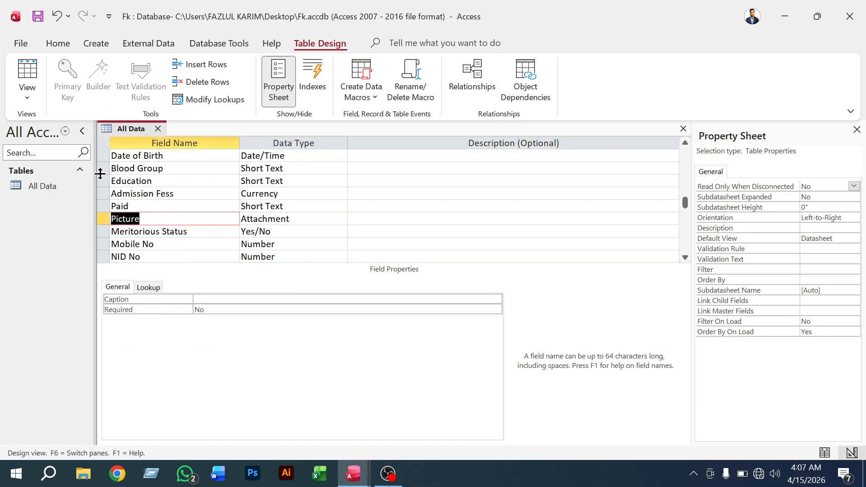
Save the All Data table without the Due field
click(349, 168)
right_click(132, 129)
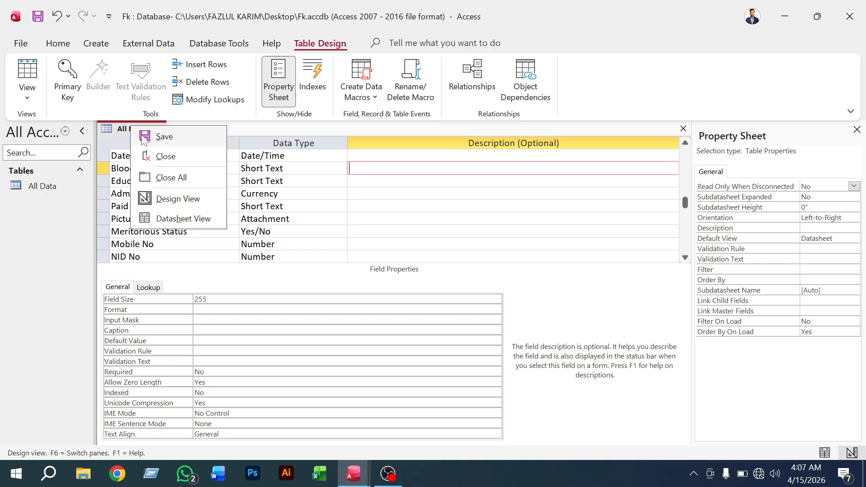
click(153, 137)
Look at the All Data table in Datasheet View and return to Design View
click(26, 75)
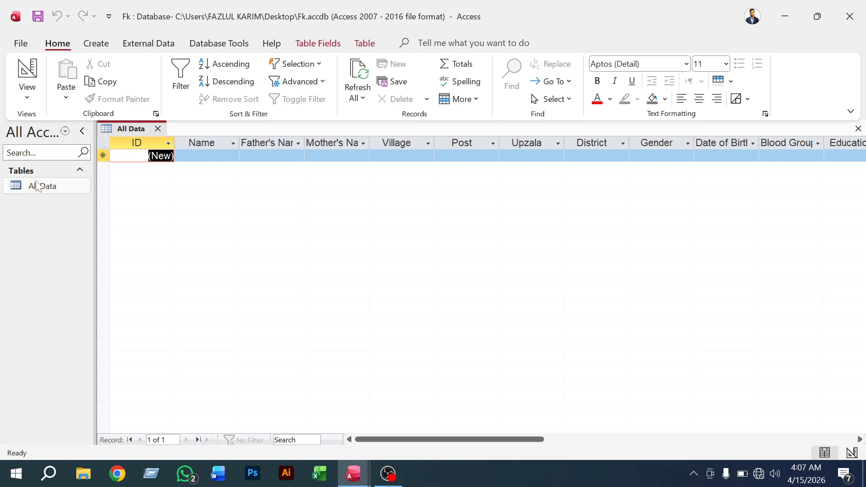
right_click(25, 97)
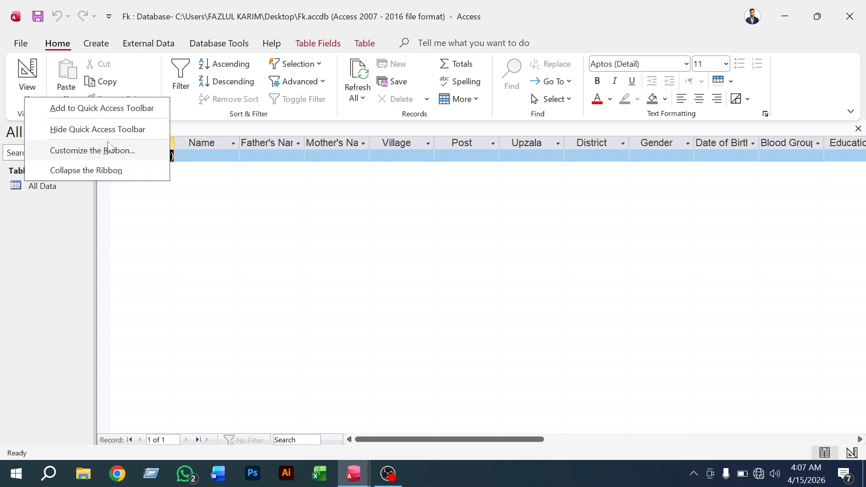
click(28, 79)
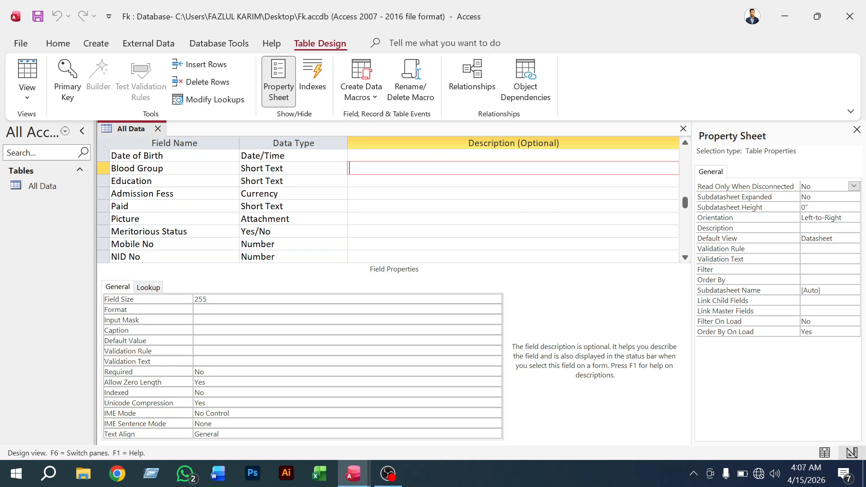
Set the Paid field's data type to Currency
click(289, 206)
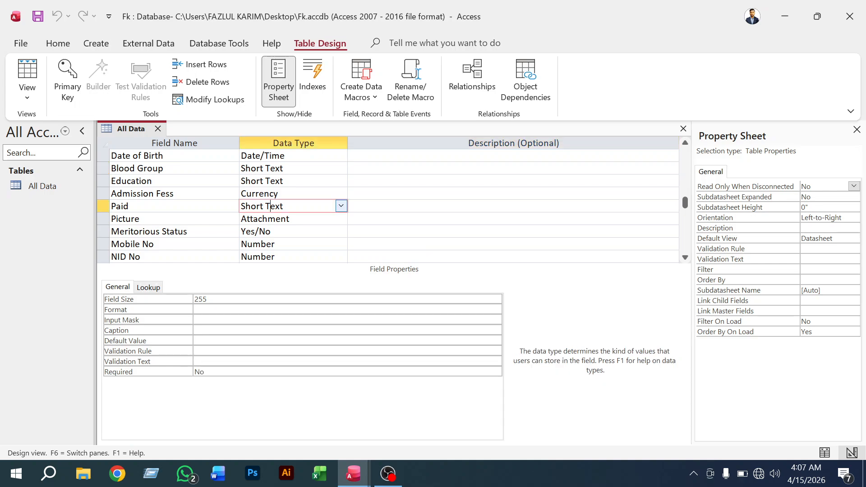
click(342, 206)
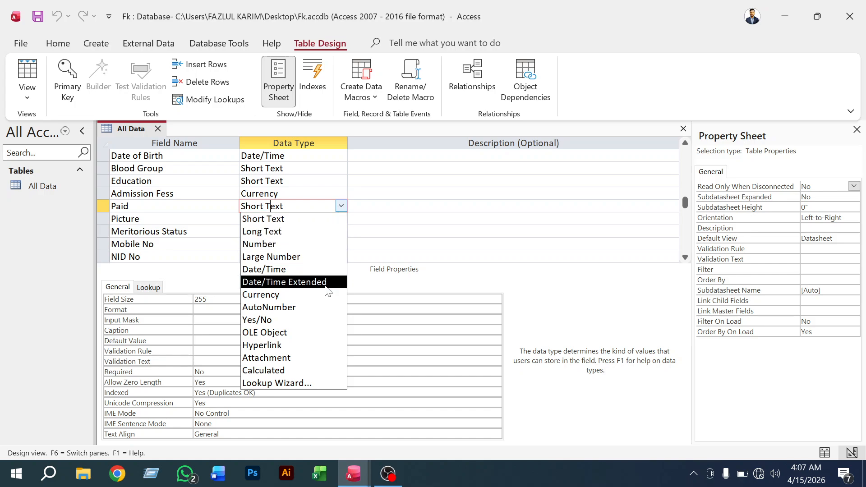
click(303, 295)
click(341, 231)
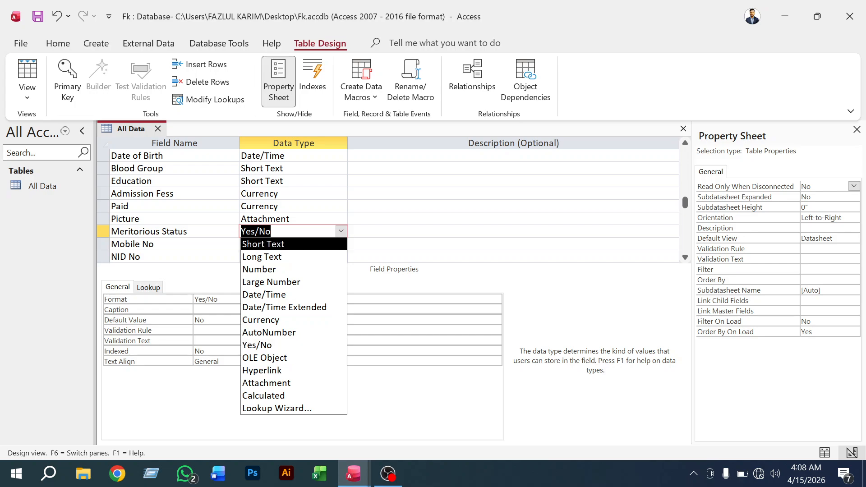
Insert a field named Due between Paid and Picture and give it the Calculated data type
right_click(104, 218)
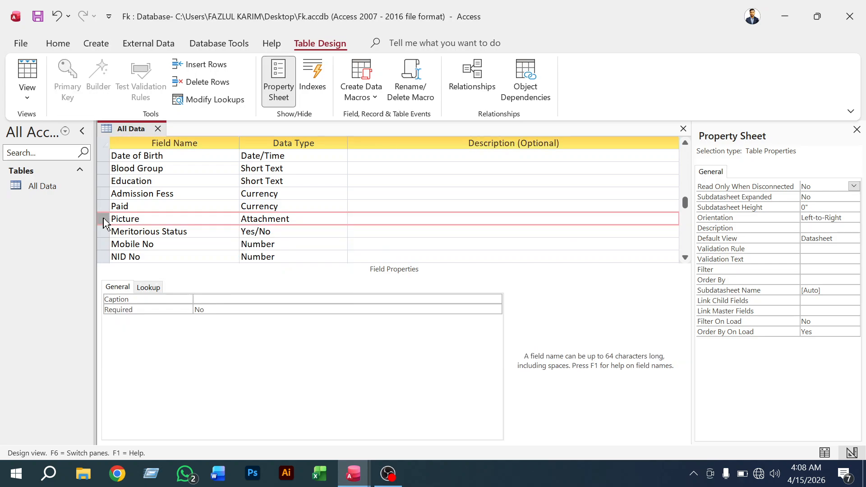
click(132, 294)
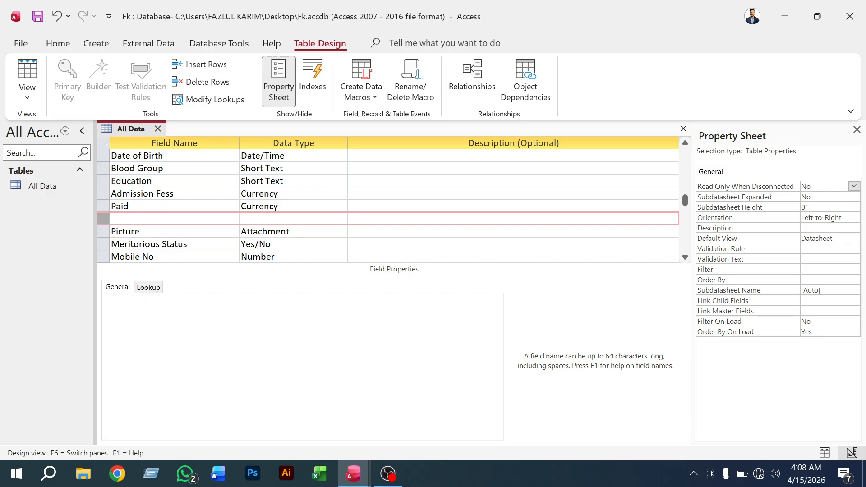
click(136, 219)
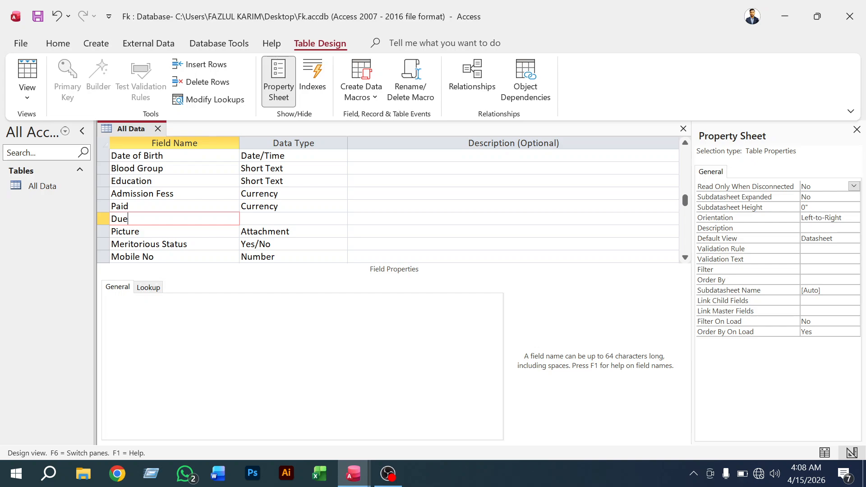
click(251, 218)
click(341, 219)
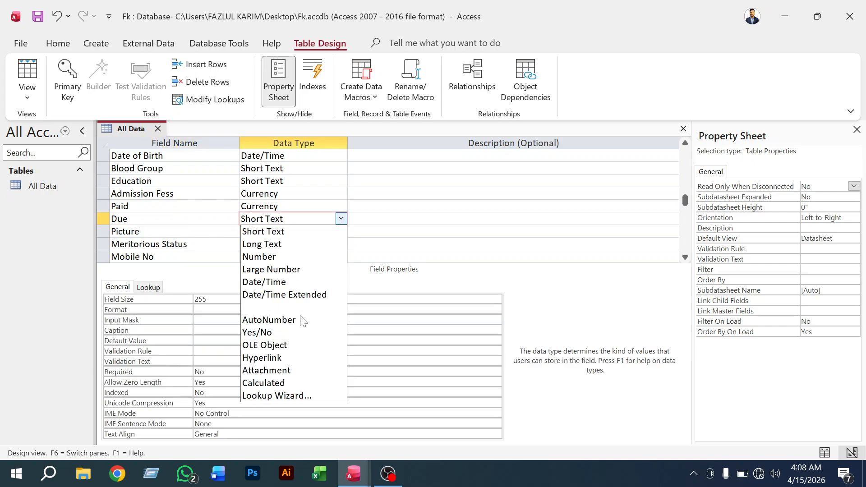
click(277, 383)
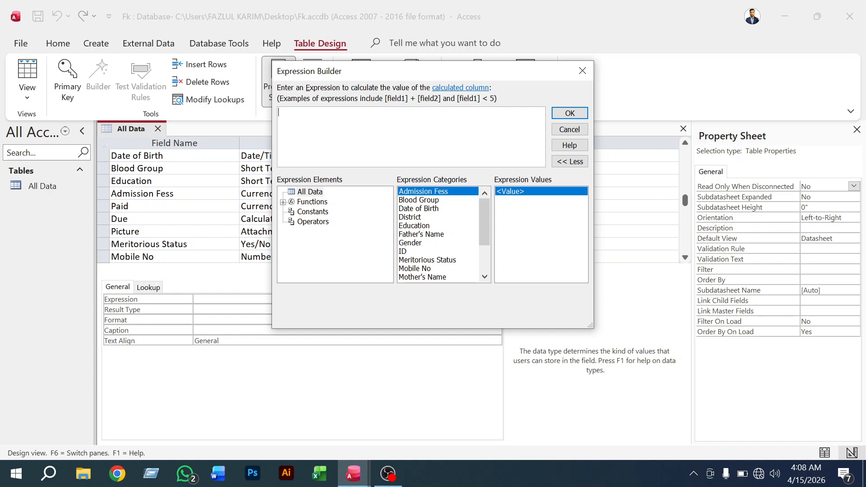
Define the Due field's calculated expression as [Admission Fess] - [Paid]
double_click(420, 193)
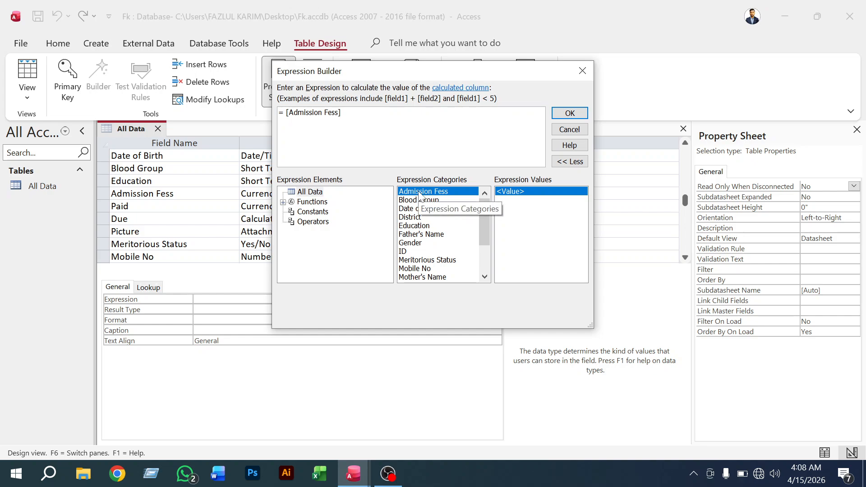
text(-)
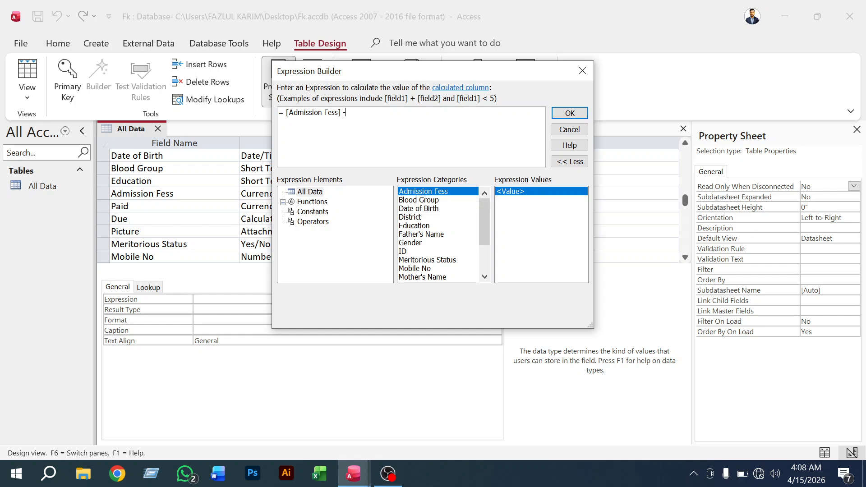
scroll(433, 218, down, 3)
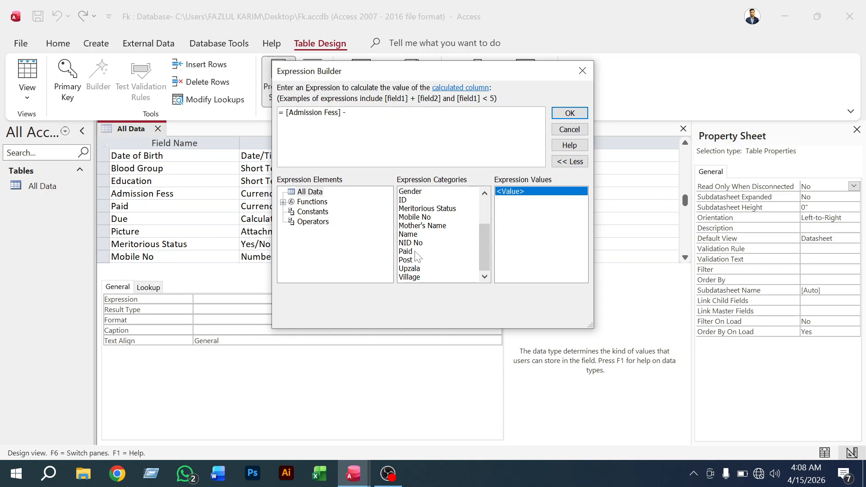
double_click(406, 252)
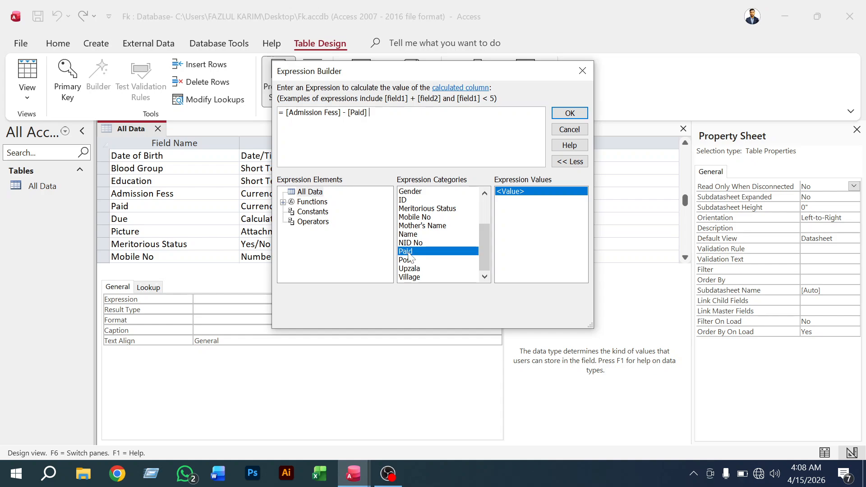
click(571, 114)
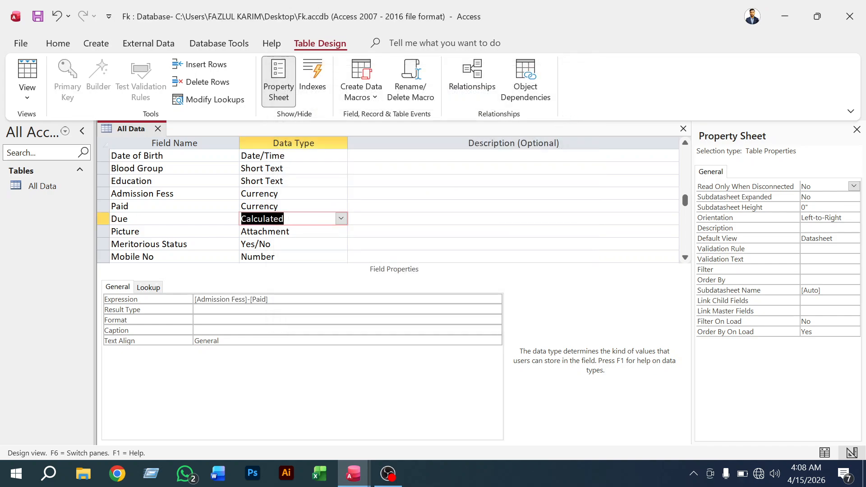
Save and close the All Data table, and select it as the source for a new form
right_click(126, 128)
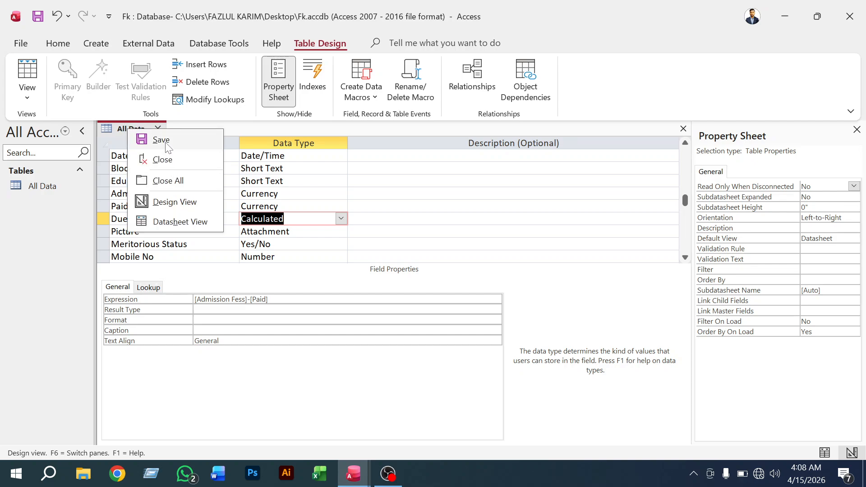
click(167, 143)
click(471, 297)
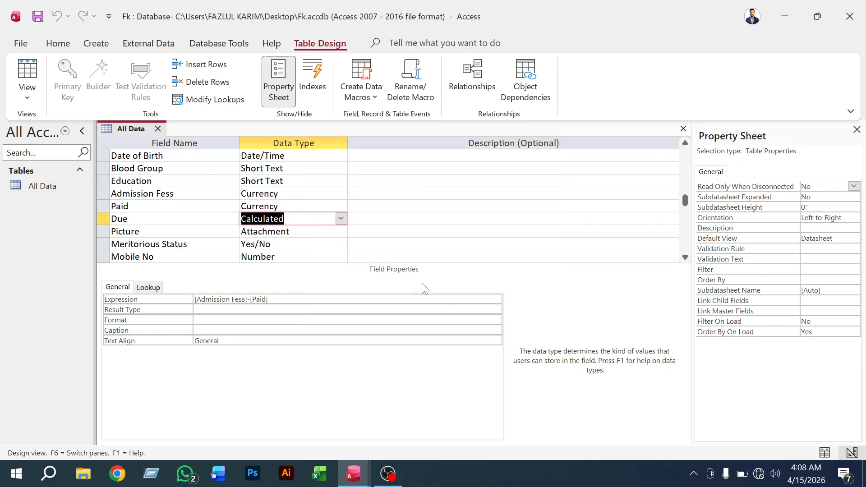
click(158, 129)
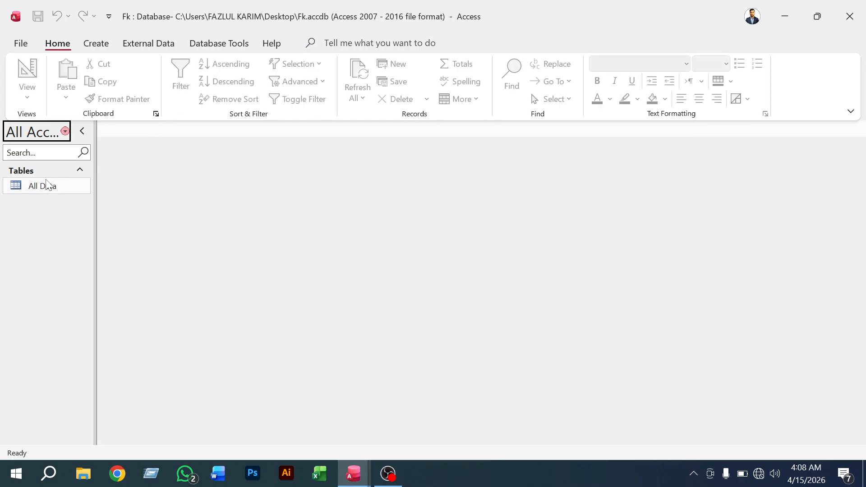
click(38, 186)
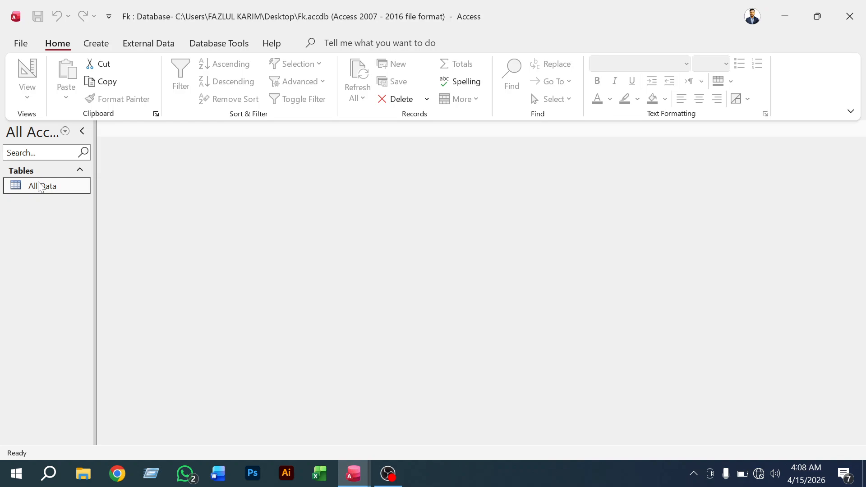
click(97, 44)
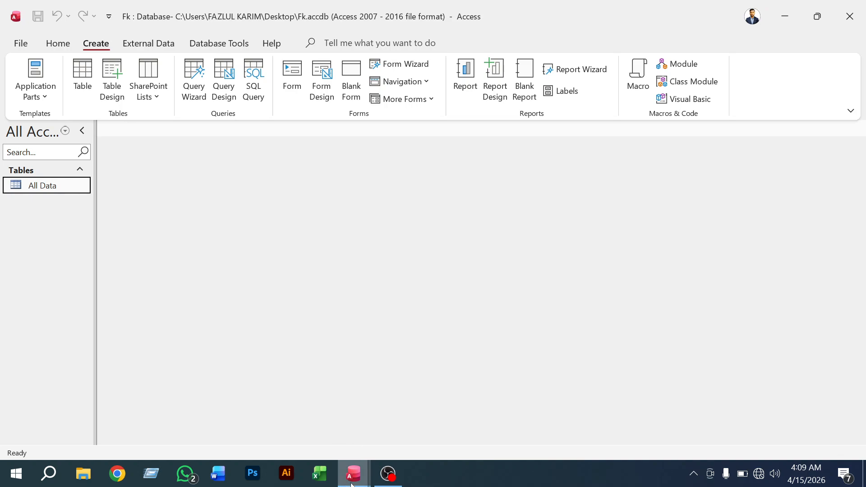
Switch to the database 1, look at its finished student form in Form View, and return to the Fk database
mouse_move(354, 481)
click(409, 427)
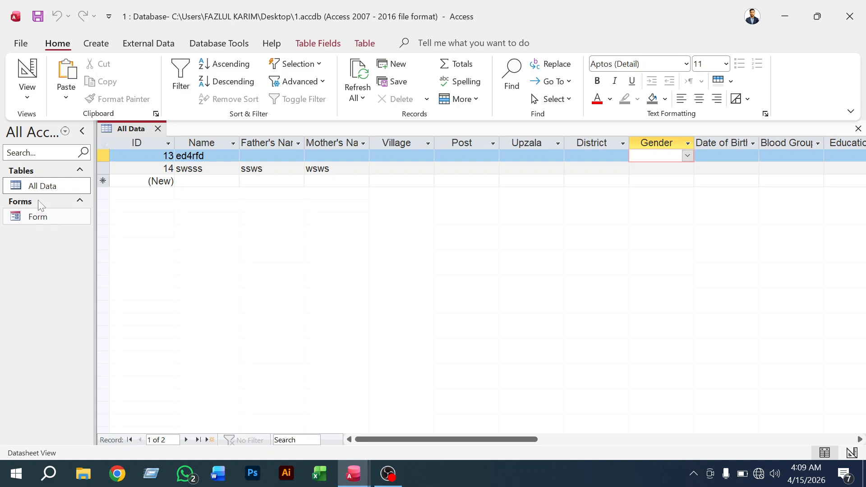
click(33, 216)
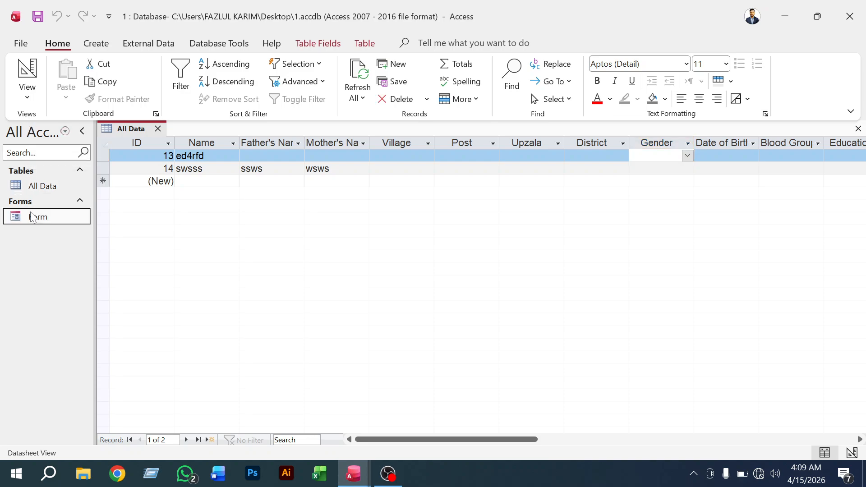
right_click(33, 216)
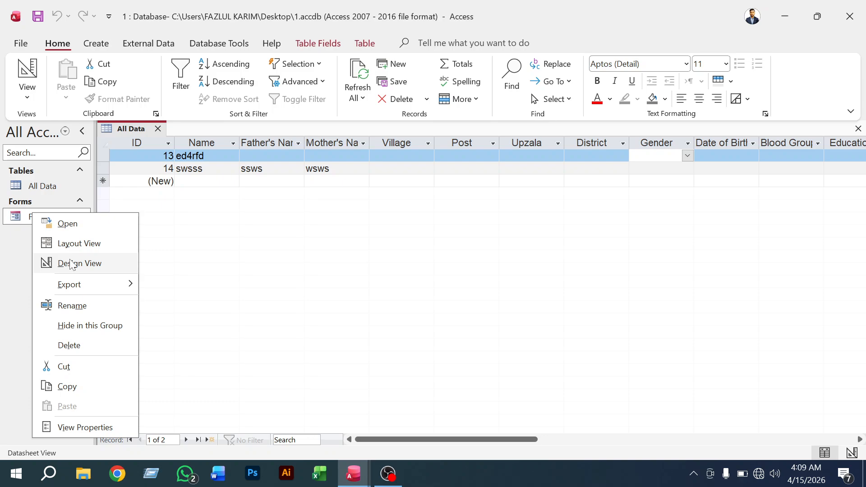
click(21, 223)
double_click(20, 220)
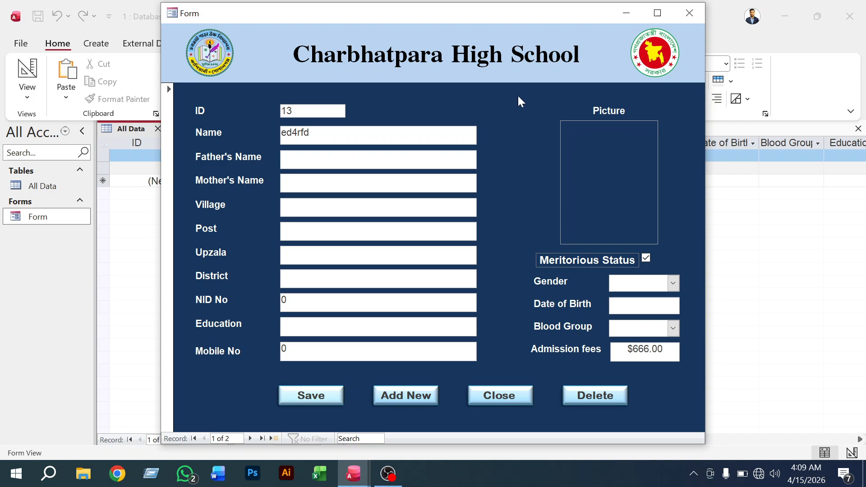
click(689, 13)
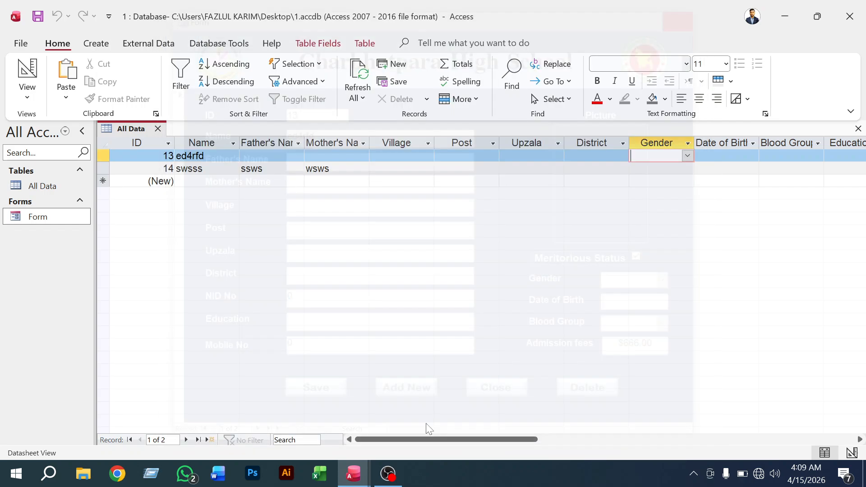
mouse_move(357, 481)
click(314, 422)
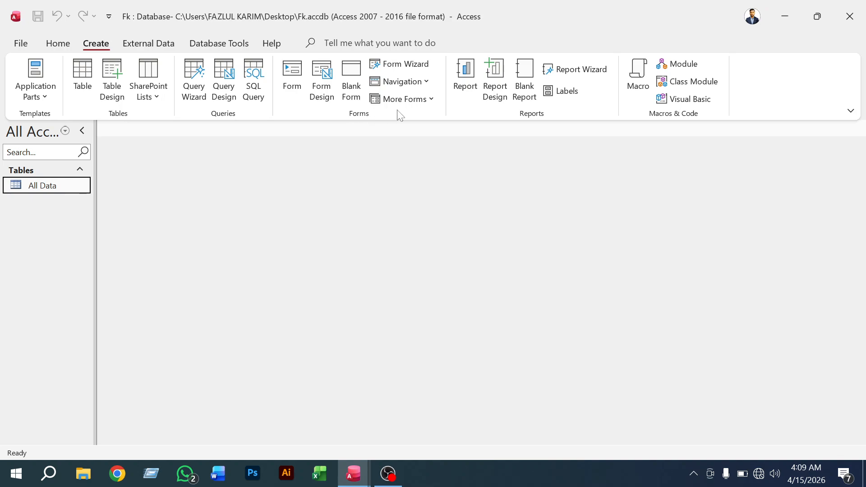
Start a form with the Form Wizard from the All Data table, including every field except Due
click(415, 67)
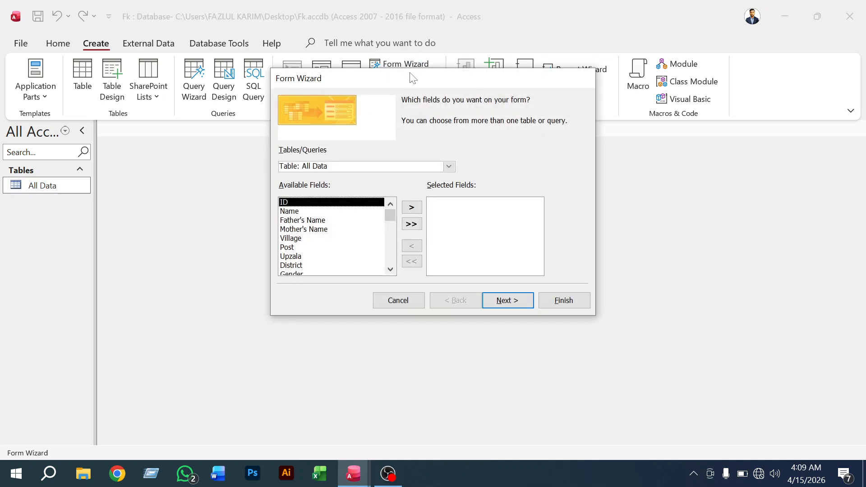
scroll(317, 227, down, 2)
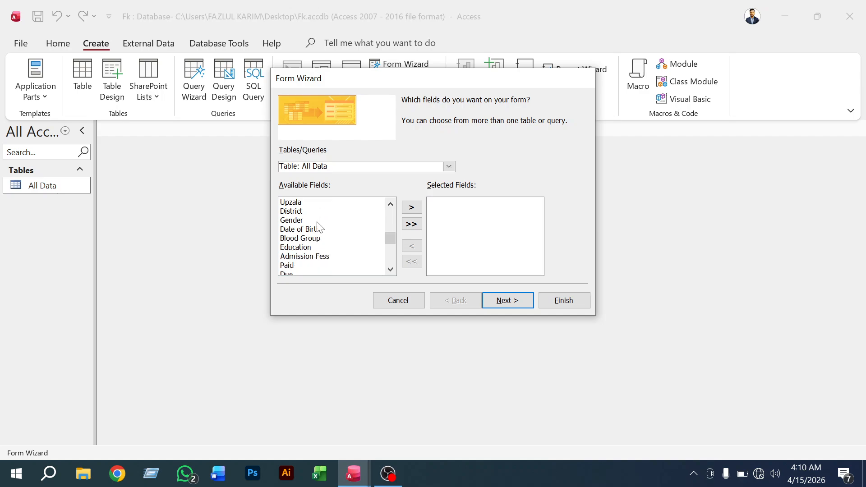
scroll(320, 227, down, 2)
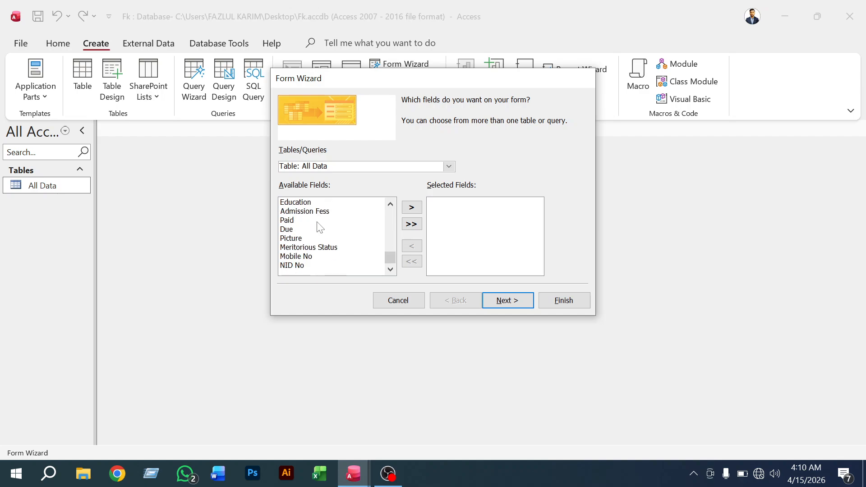
scroll(319, 227, up, 5)
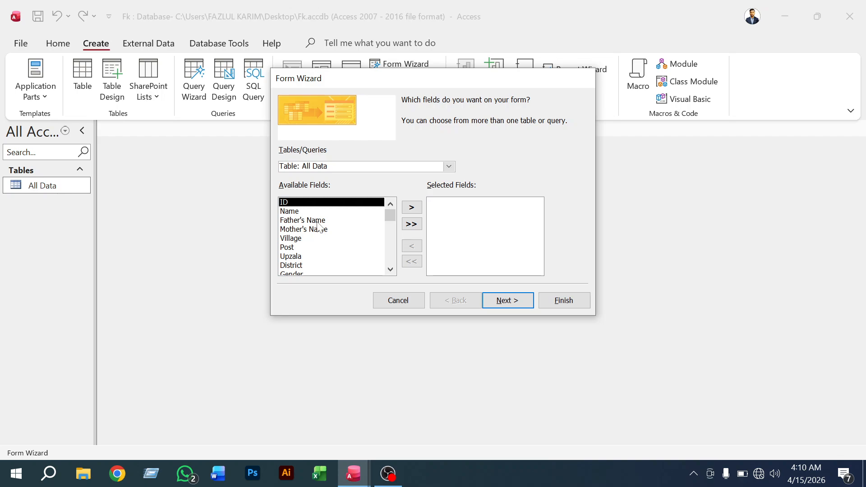
click(410, 224)
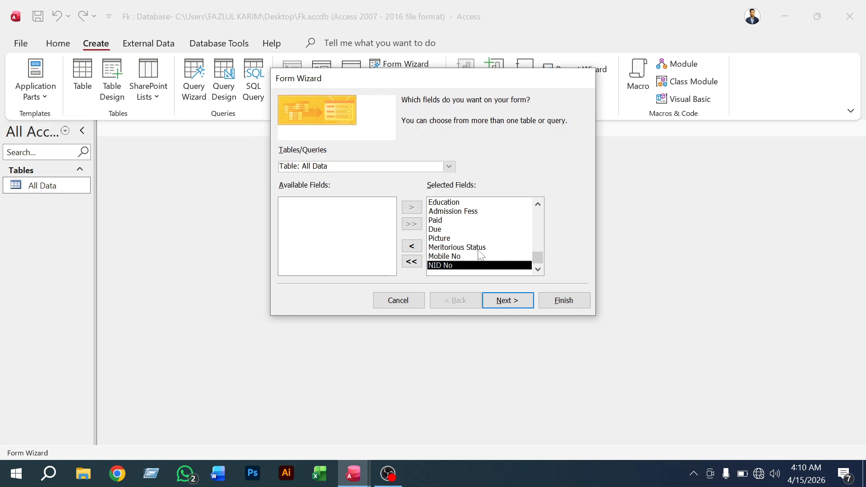
click(443, 230)
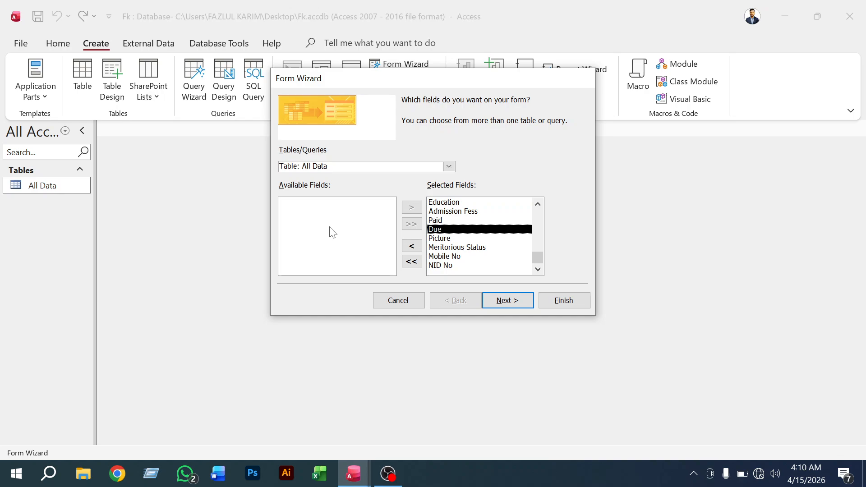
key(Up)
key(Down)
click(411, 245)
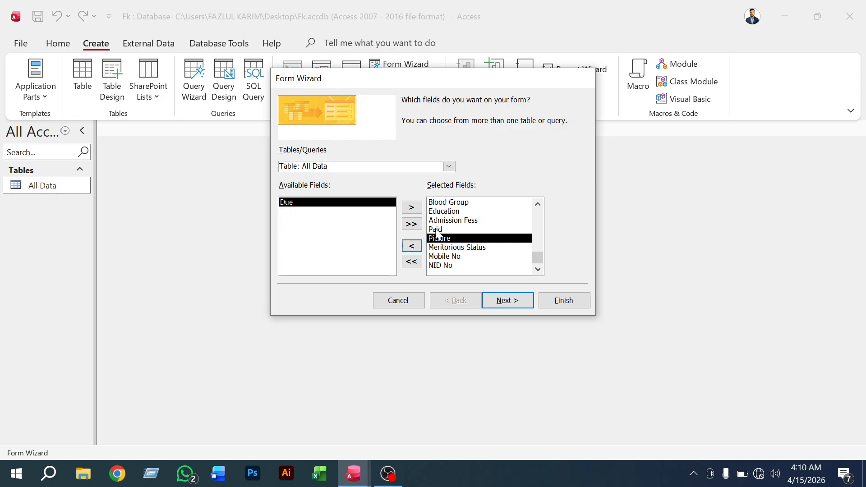
Finish the wizard with the Columnar layout and the title All Data, choosing to modify the form's design
click(506, 304)
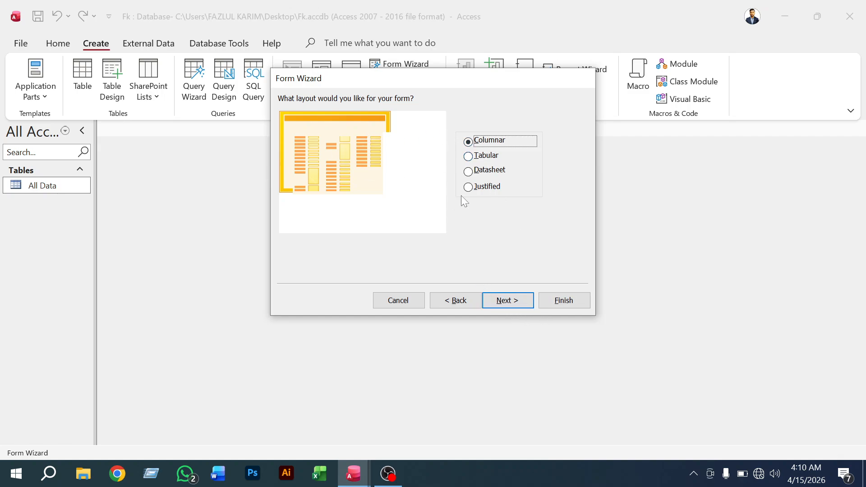
click(501, 302)
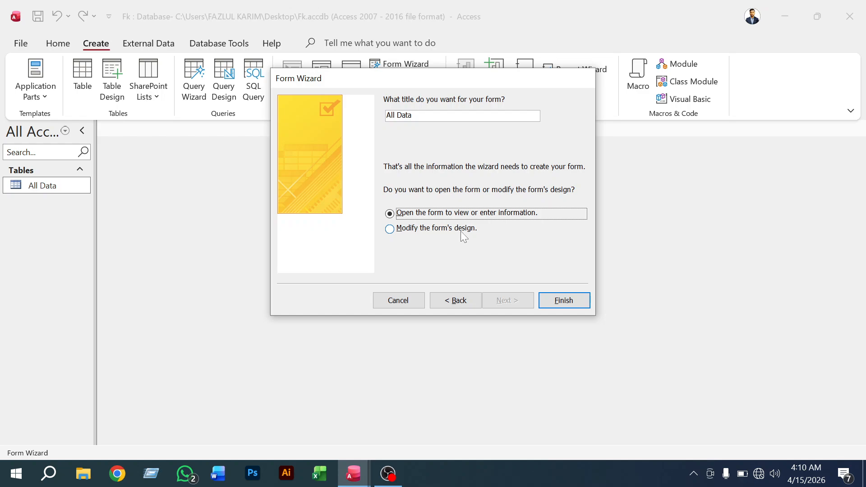
click(390, 231)
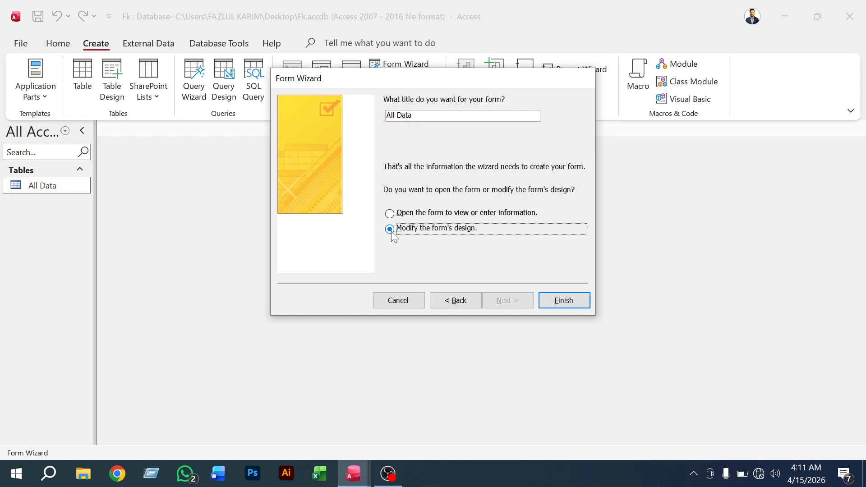
click(561, 300)
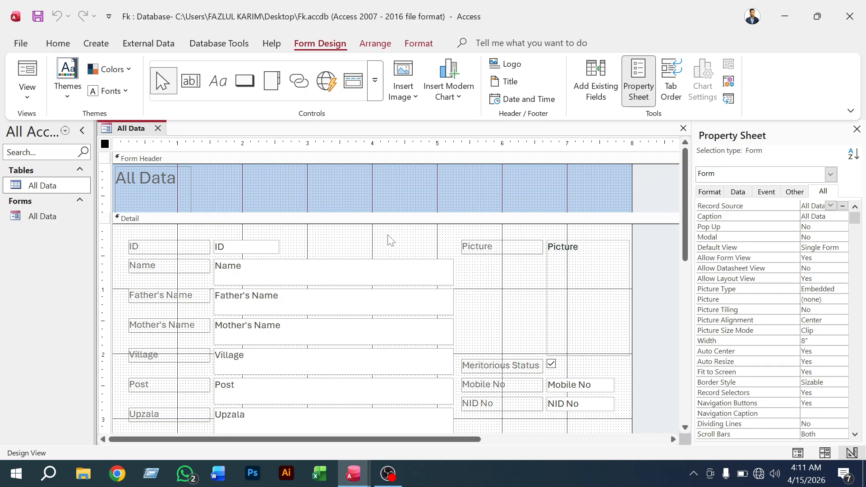
click(389, 240)
right_click(389, 240)
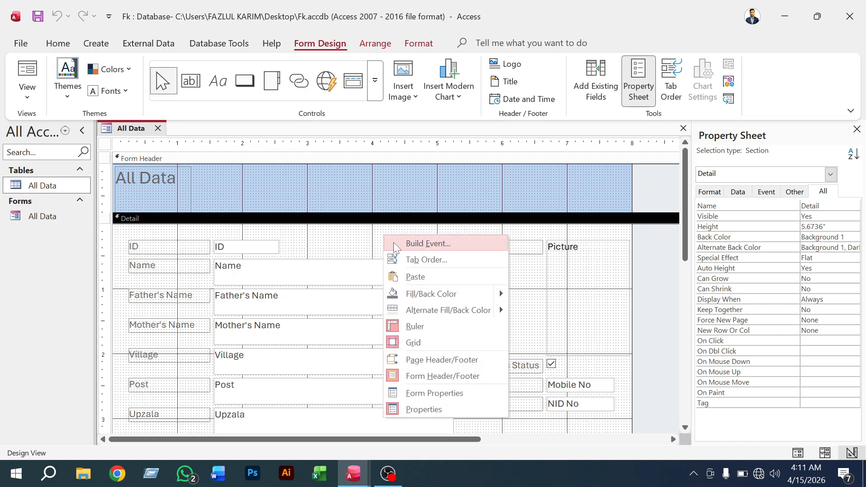
click(426, 336)
click(342, 255)
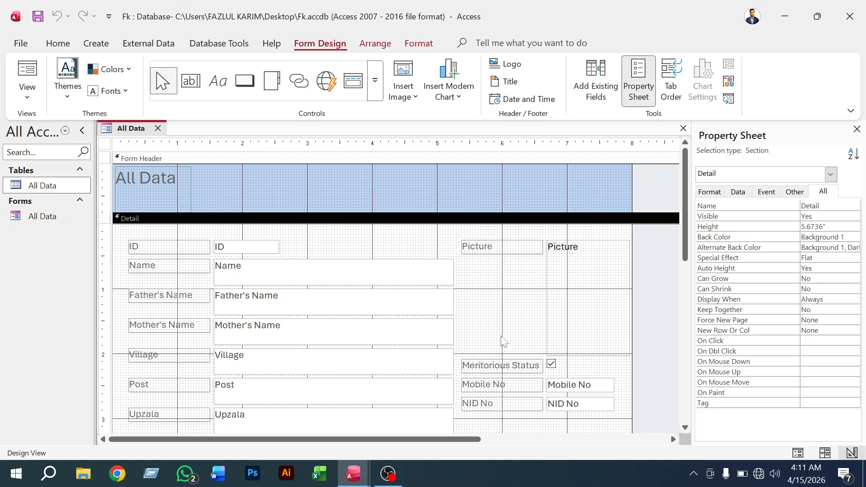
click(556, 300)
click(509, 305)
click(168, 252)
right_click(481, 279)
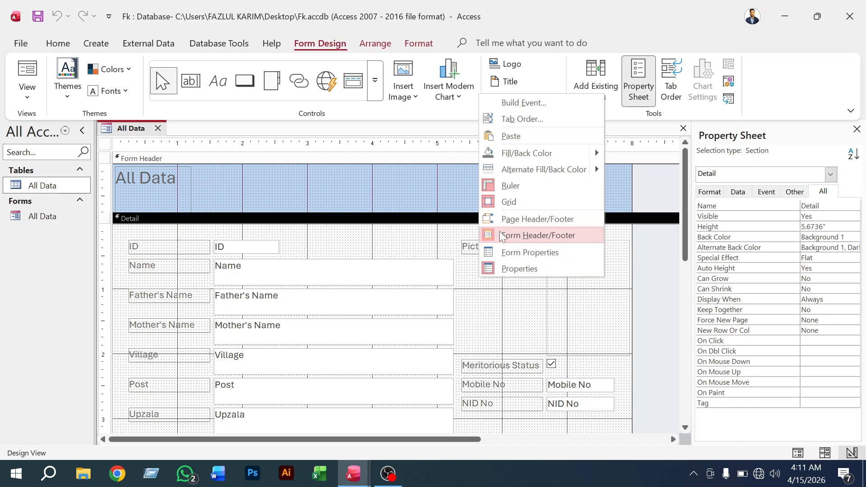
click(484, 311)
right_click(484, 311)
click(483, 312)
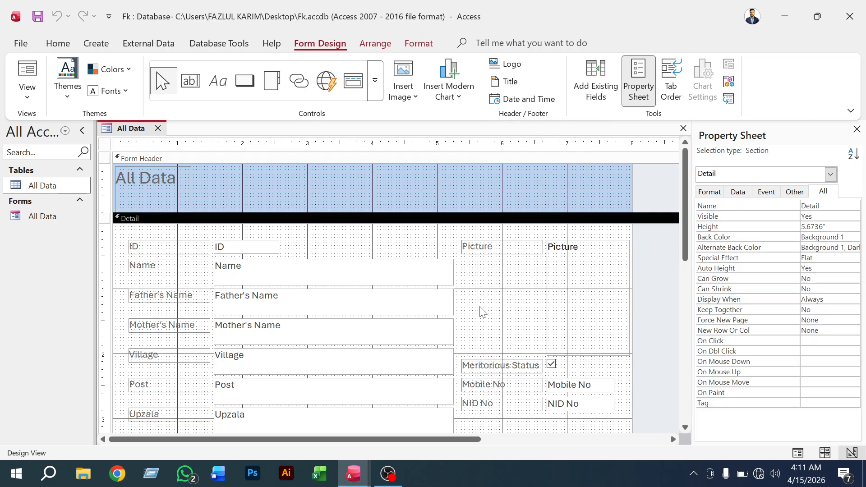
Set the back color of the form's Detail section to dark blue #17365D
right_click(481, 307)
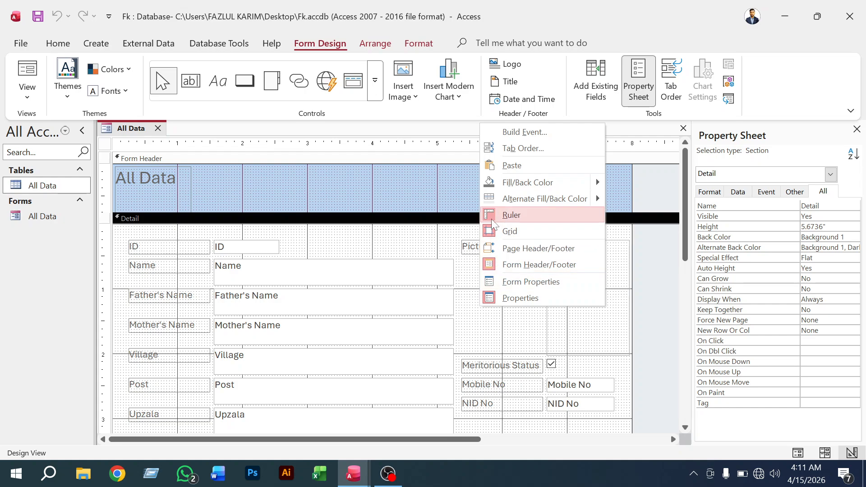
mouse_move(509, 185)
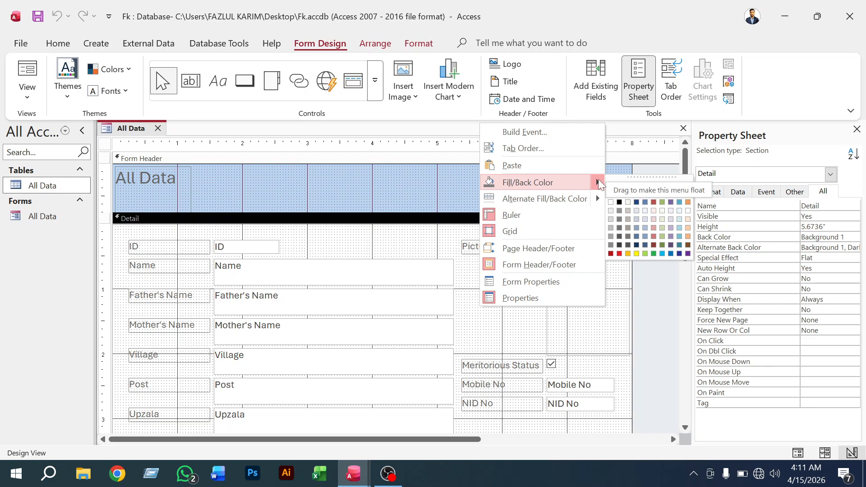
click(636, 246)
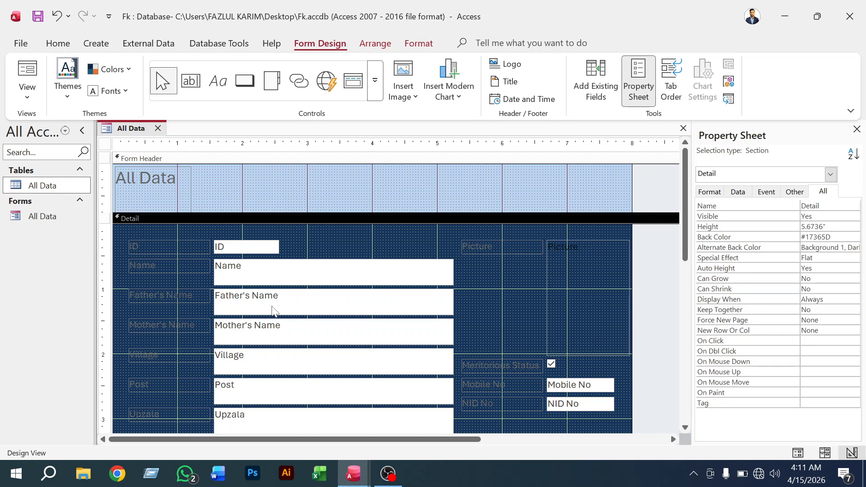
Select all the field labels in the first column of the Detail section, from ID down to Paid
click(158, 249)
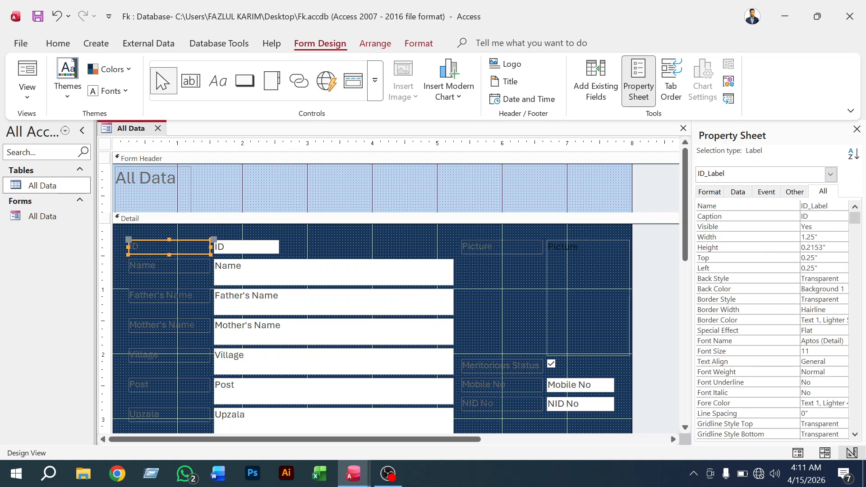
scroll(150, 272, down, 3)
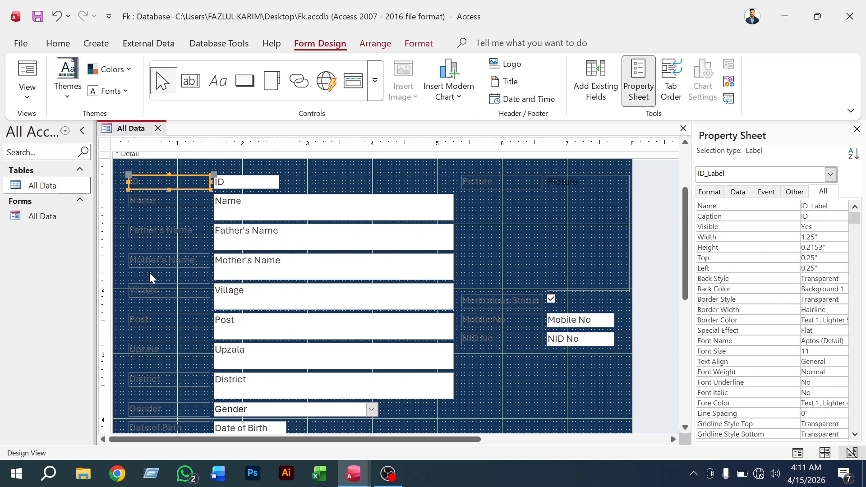
click(117, 174)
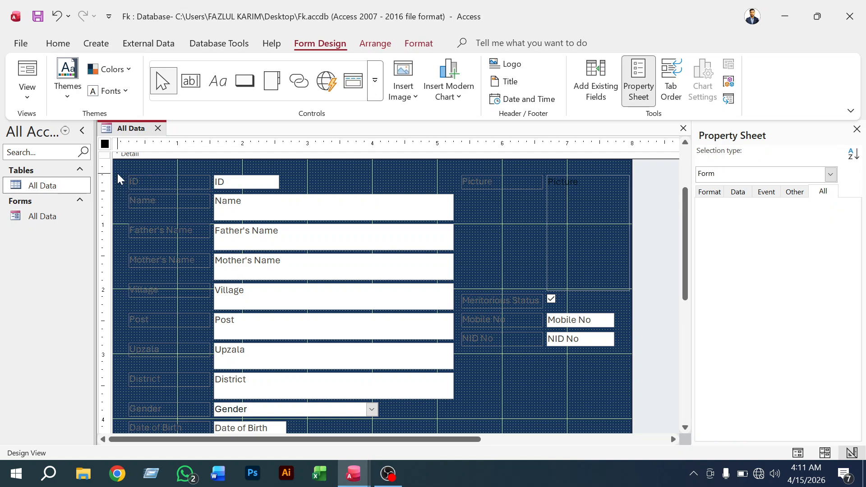
drag(119, 174, 171, 421)
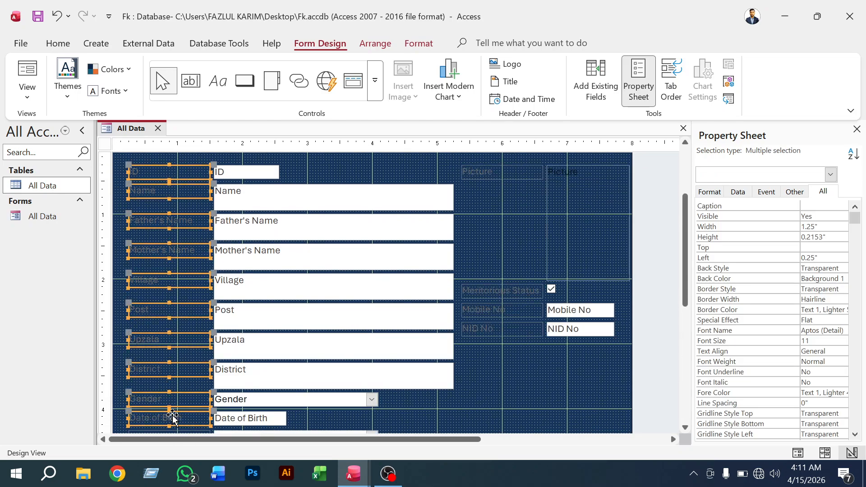
scroll(182, 383, down, 3)
scroll(183, 383, down, 3)
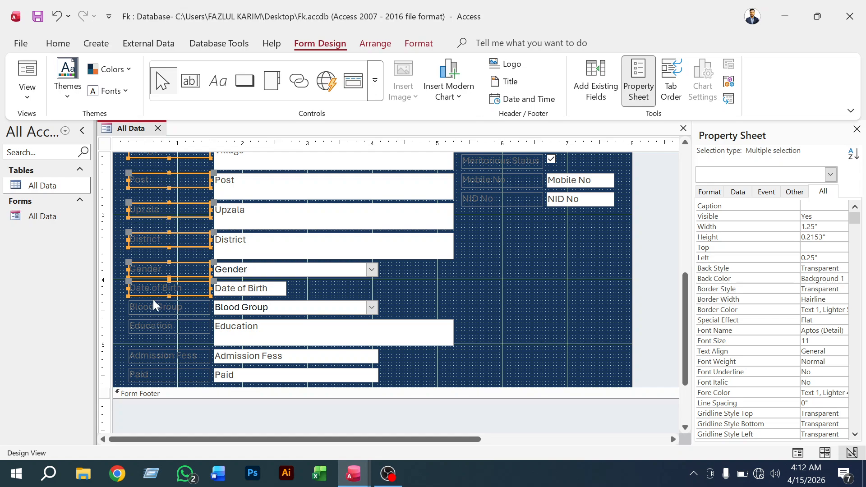
shift+click(153, 311)
shift+click(157, 327)
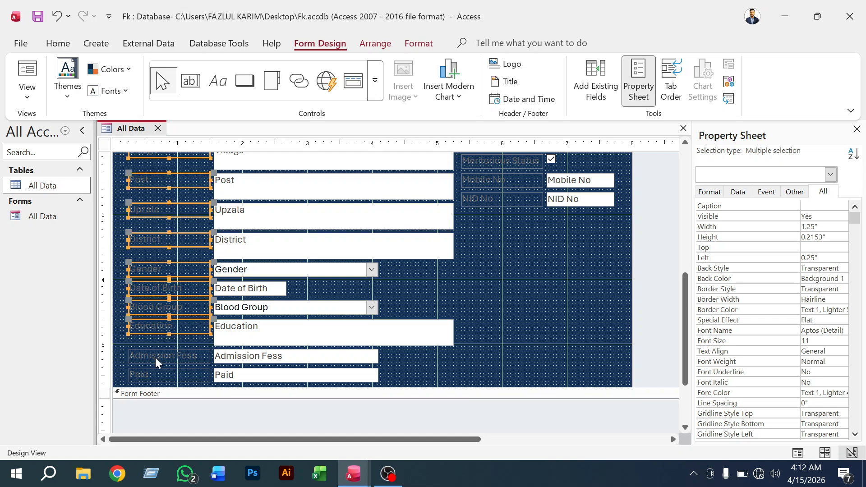
shift+click(156, 356)
shift+click(155, 376)
Add the NID No, Mobile No, Meritorious Status and Picture labels to the current label selection
scroll(503, 312, up, 6)
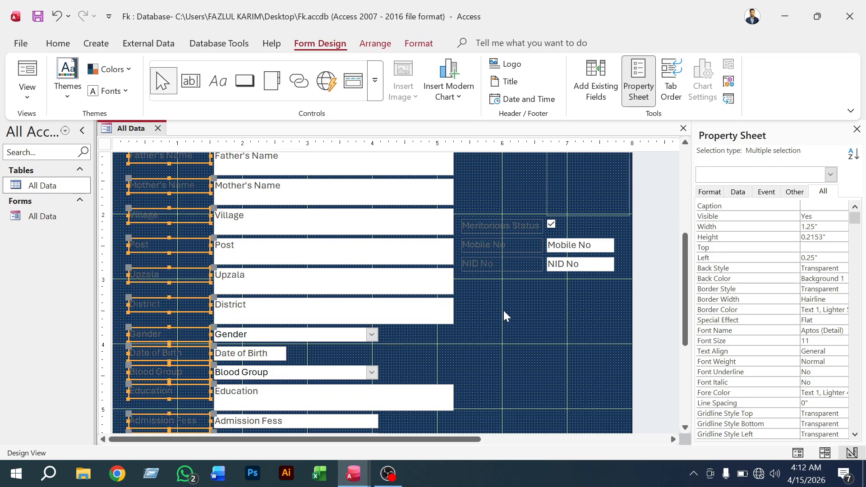
shift+click(483, 329)
shift+click(483, 312)
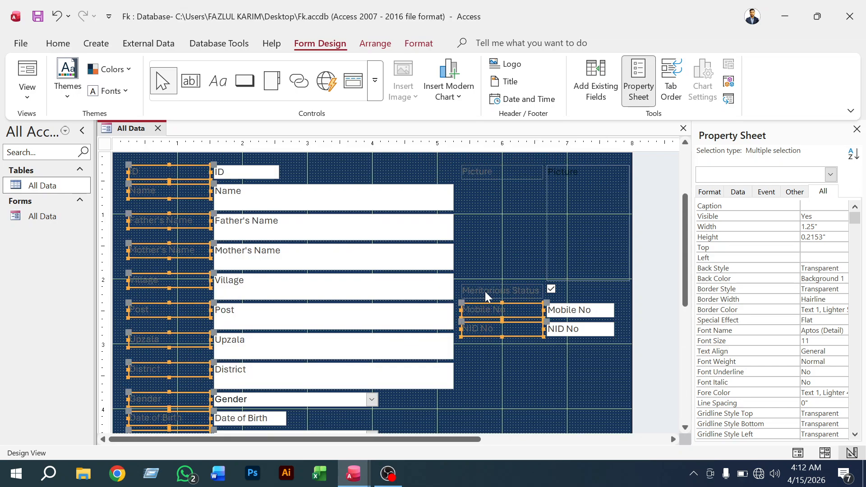
shift+click(485, 290)
scroll(484, 289, up, 3)
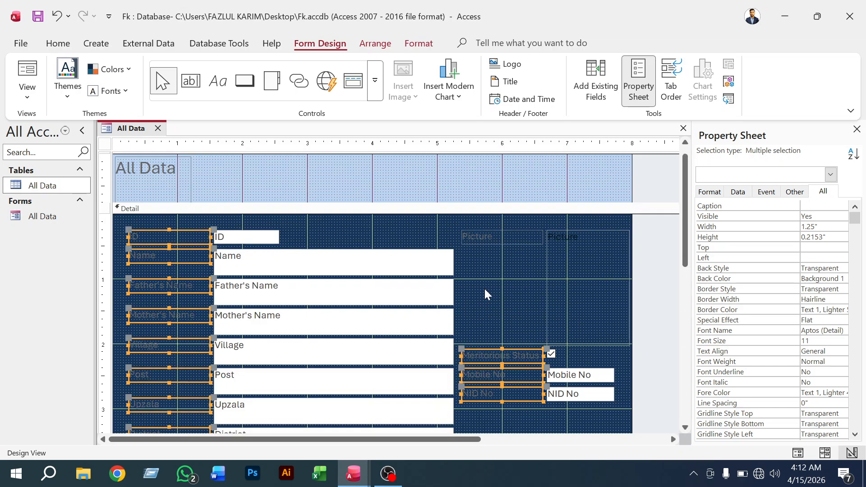
shift+click(489, 237)
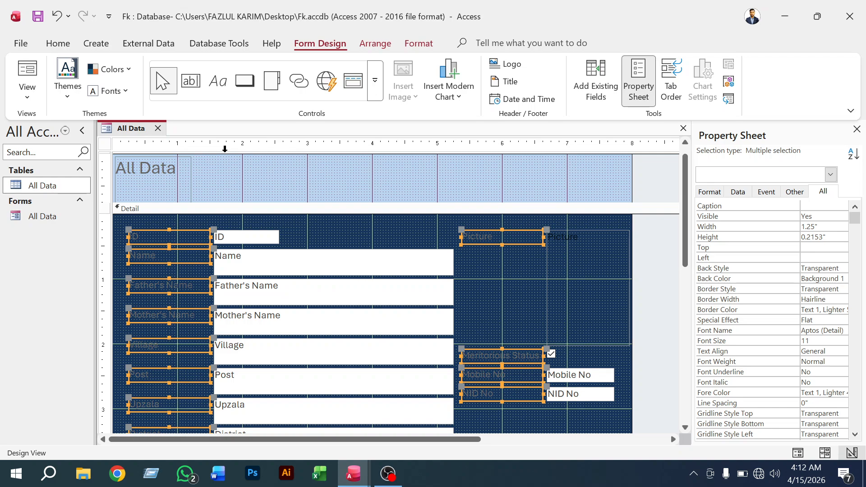
Make the text of all selected field labels bold and white
click(418, 44)
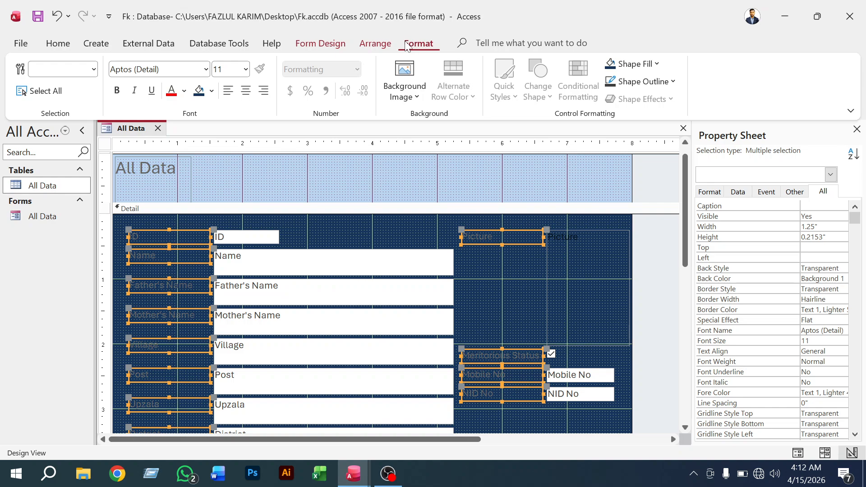
click(323, 47)
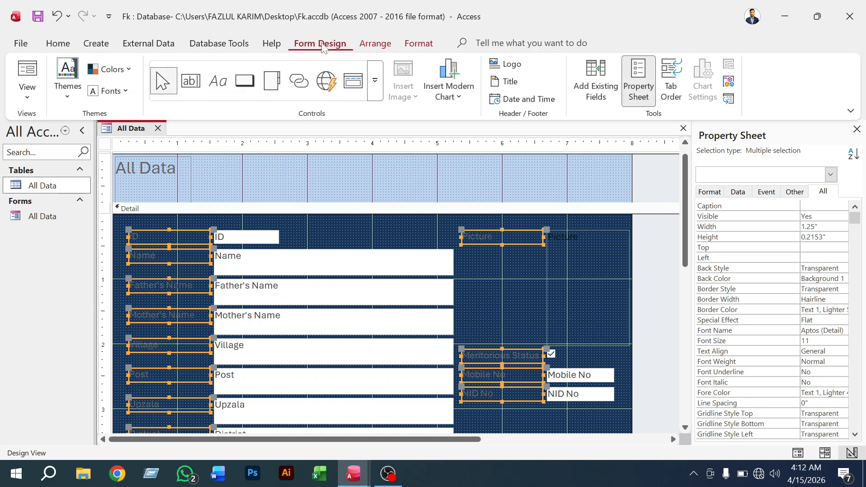
click(374, 44)
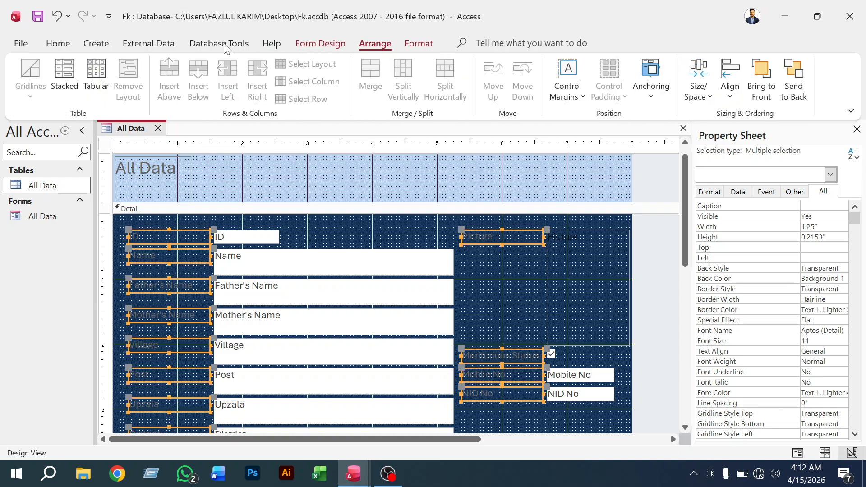
click(55, 44)
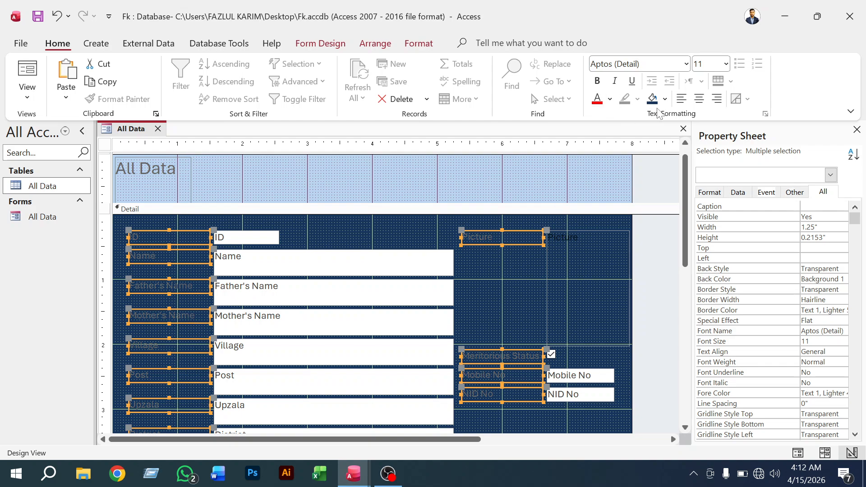
click(597, 83)
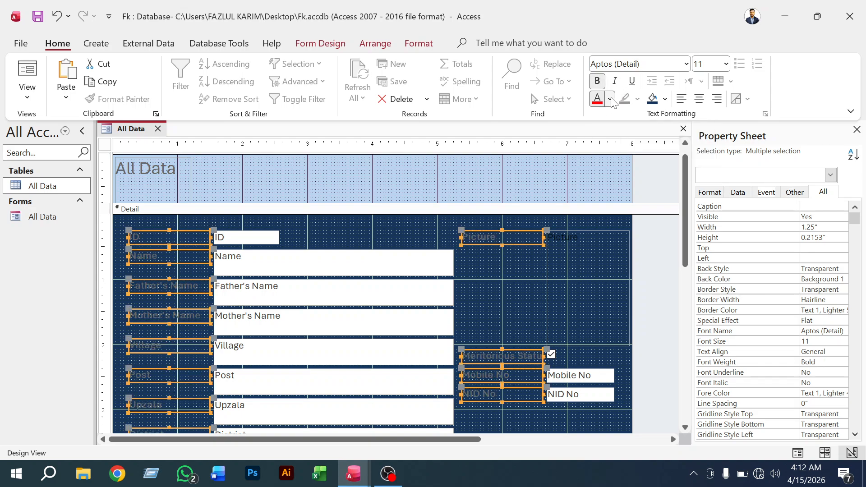
click(610, 99)
click(603, 157)
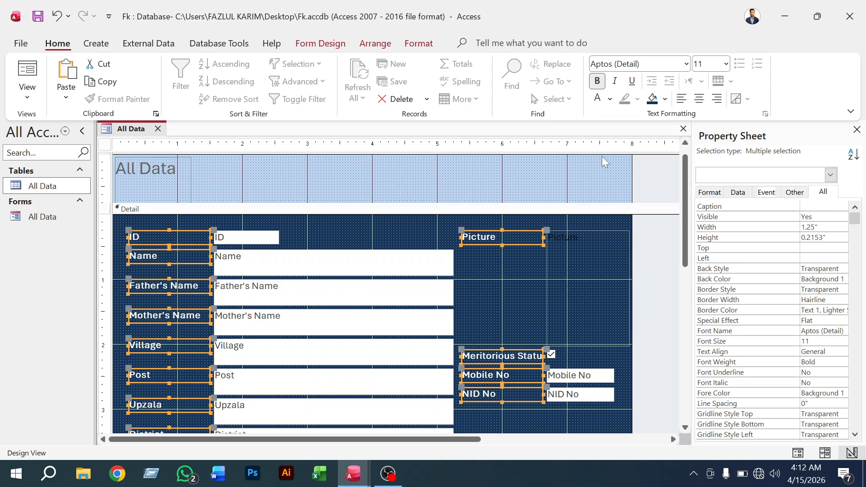
Try font size 24 on the selected field labels, and settle on size 12
click(726, 64)
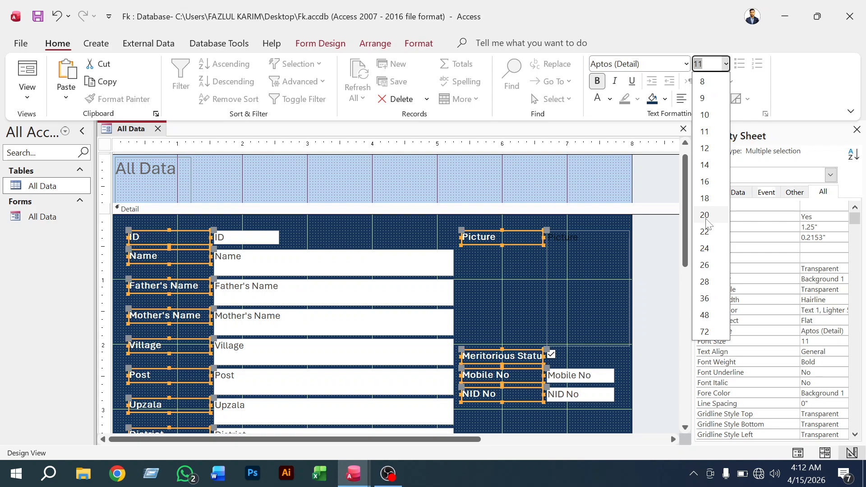
click(704, 248)
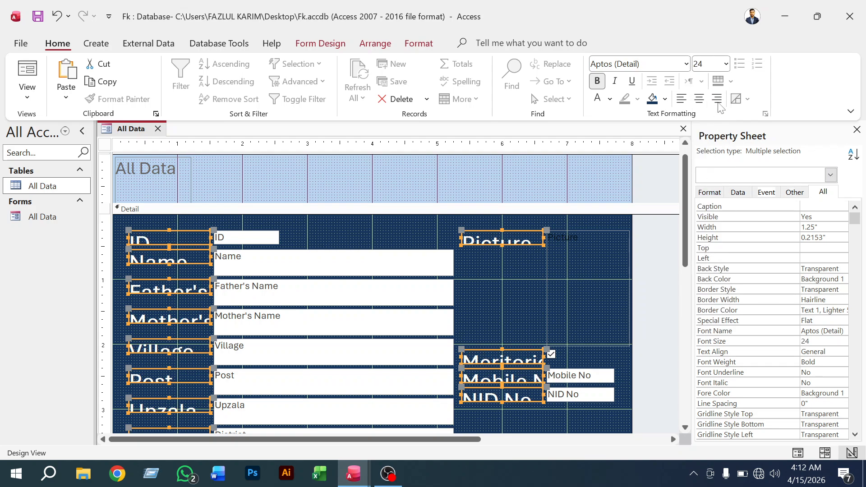
click(726, 65)
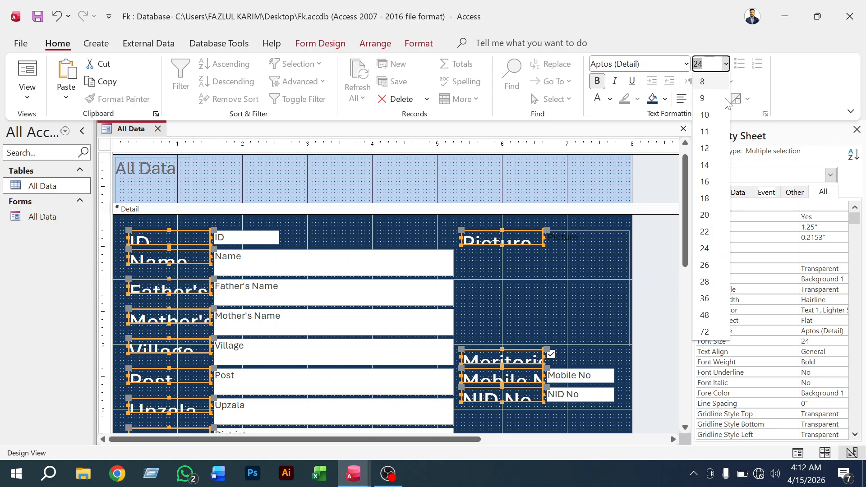
click(706, 152)
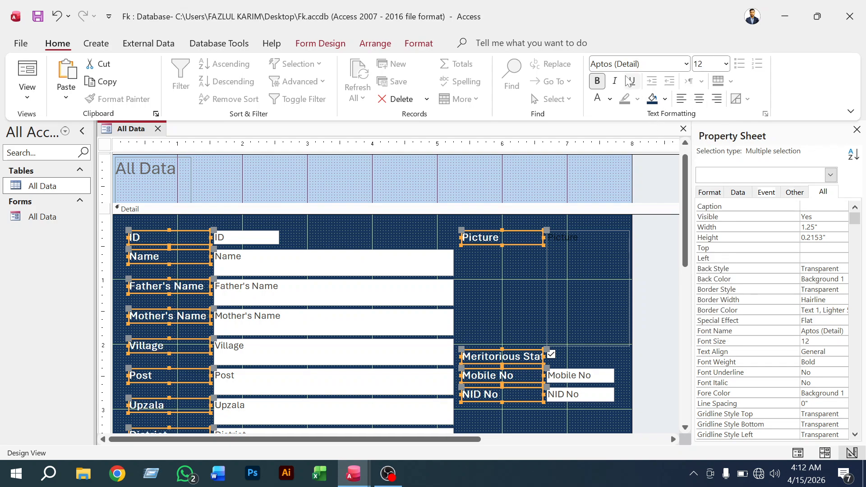
Change the font of the selected field labels to Times CG and clear the selection
click(668, 64)
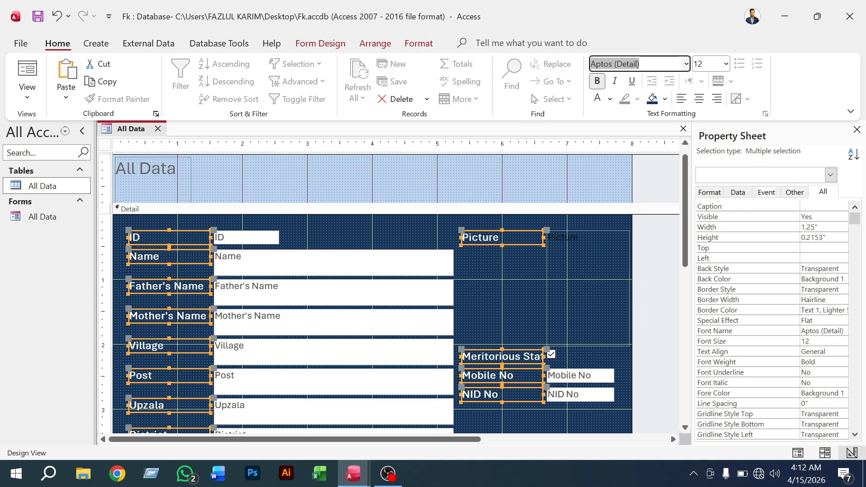
text(Times CG)
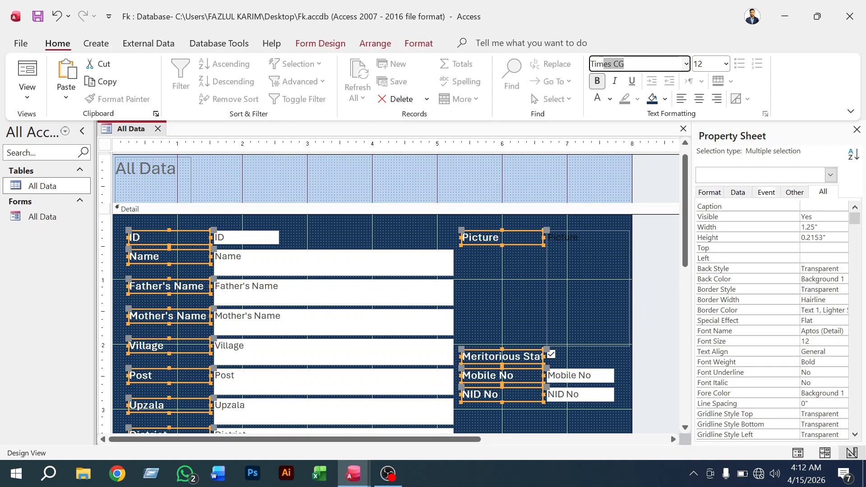
key(Return)
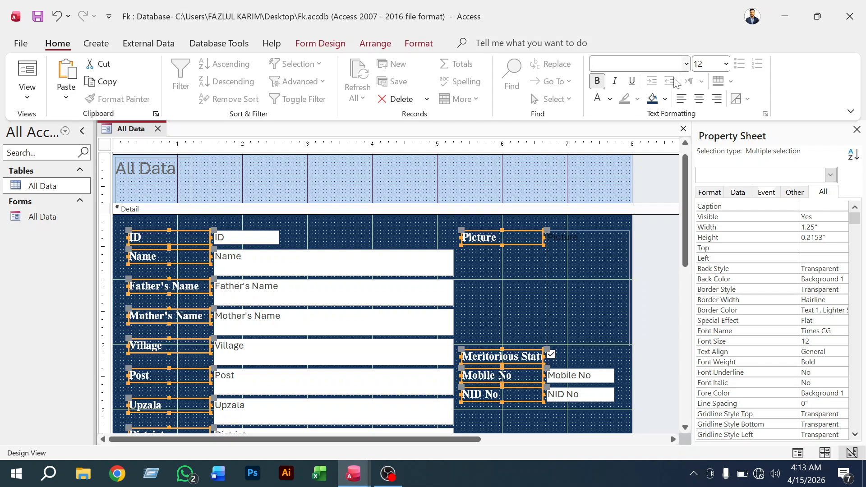
scroll(345, 352, down, 5)
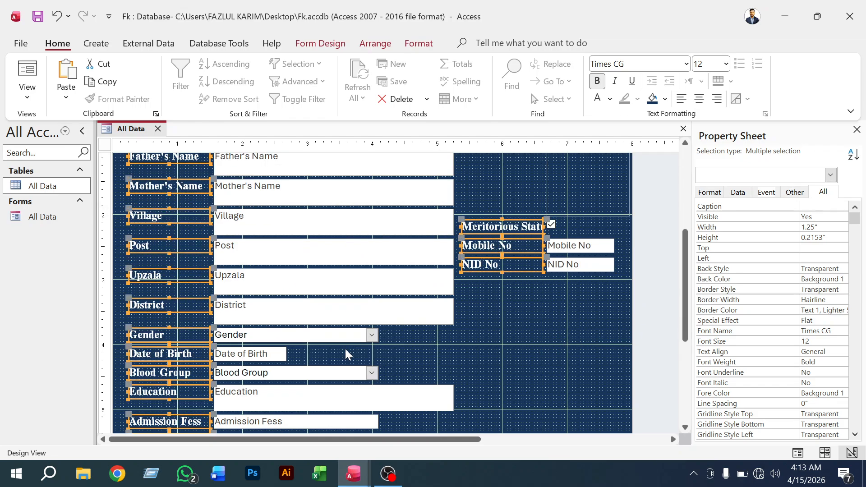
scroll(345, 351, up, 6)
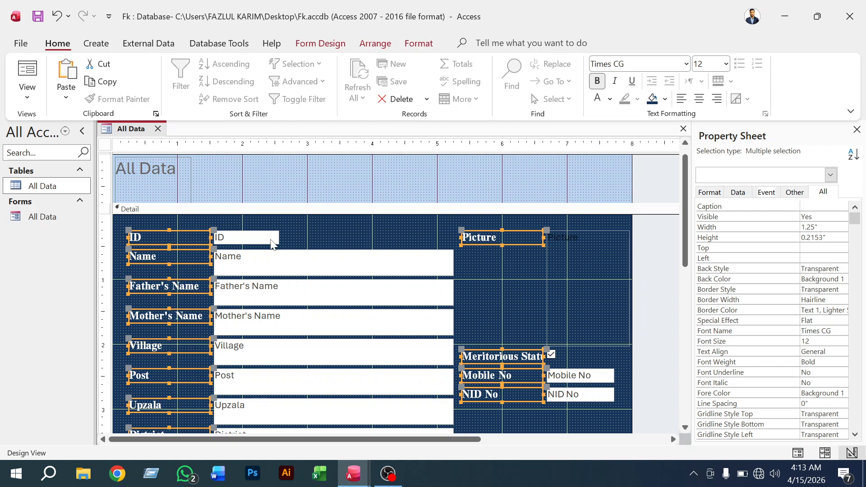
click(516, 299)
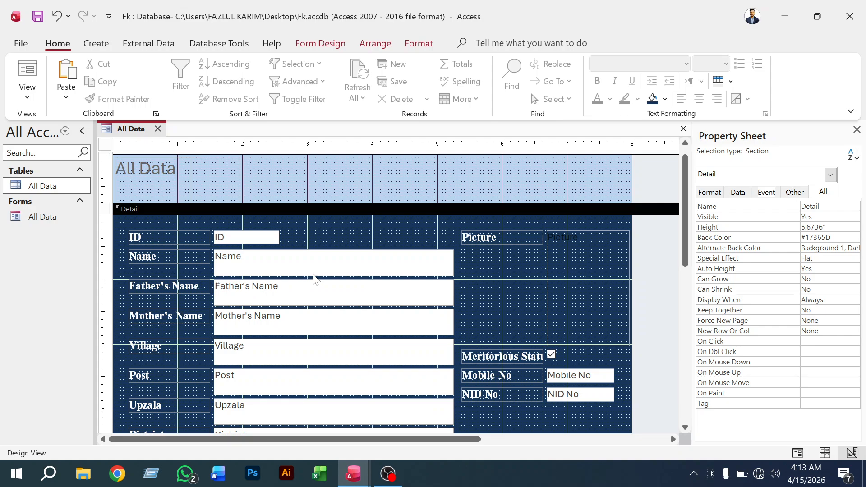
scroll(315, 280, down, 5)
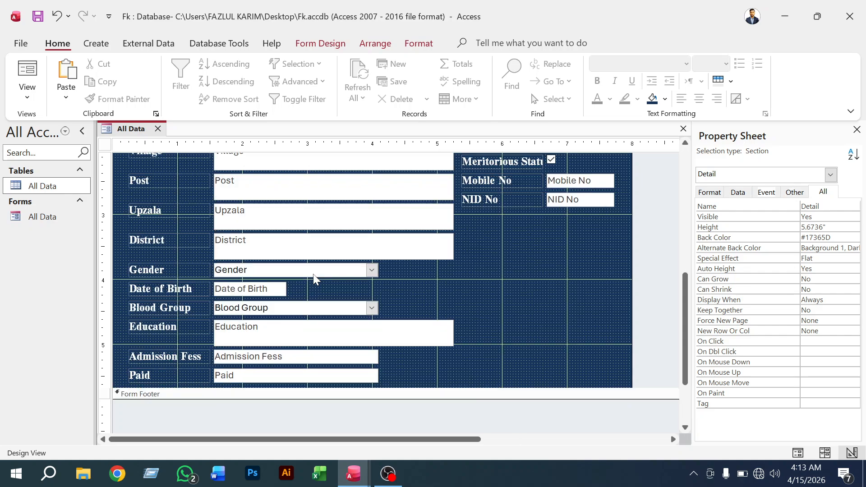
scroll(315, 280, up, 2)
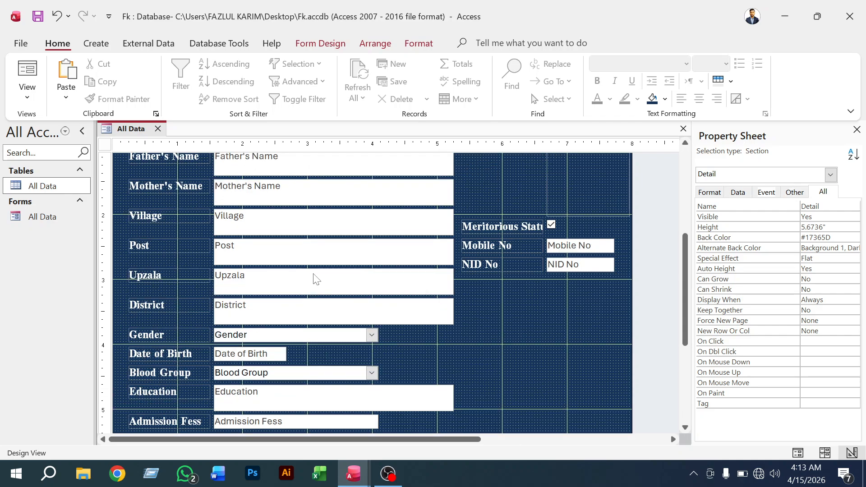
scroll(315, 280, up, 2)
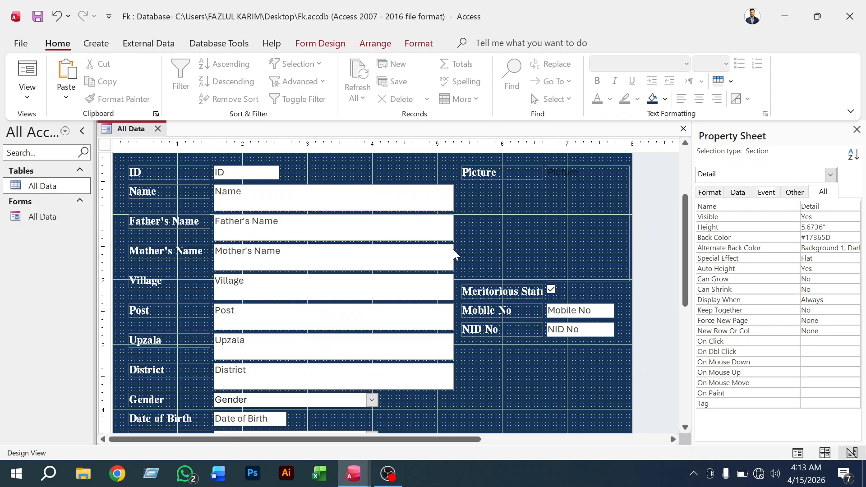
click(358, 378)
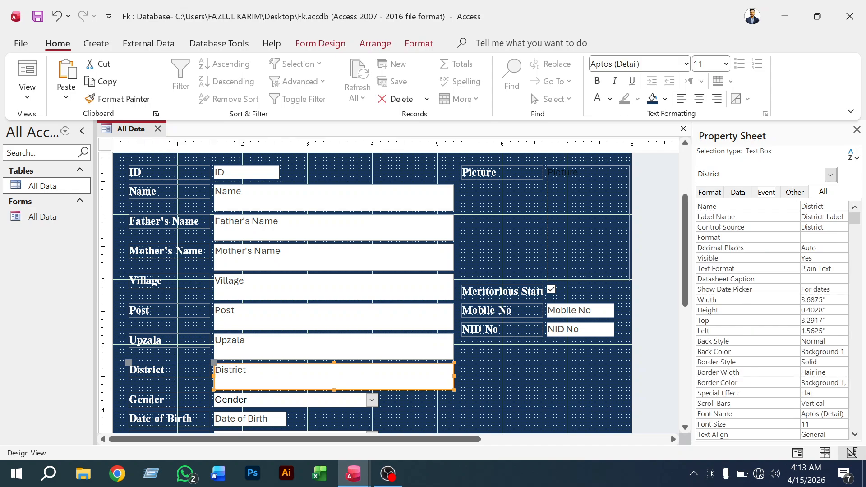
shift+click(345, 347)
shift+click(348, 315)
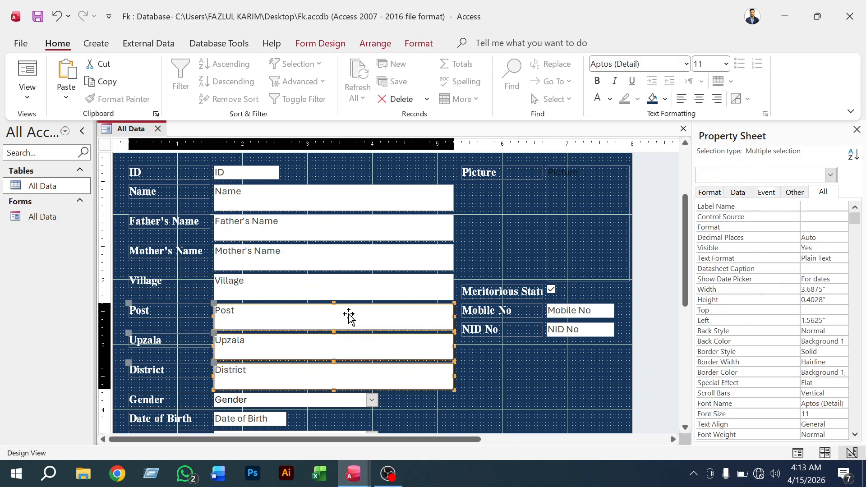
shift+click(343, 279)
shift+click(344, 260)
shift+click(343, 233)
shift+click(340, 201)
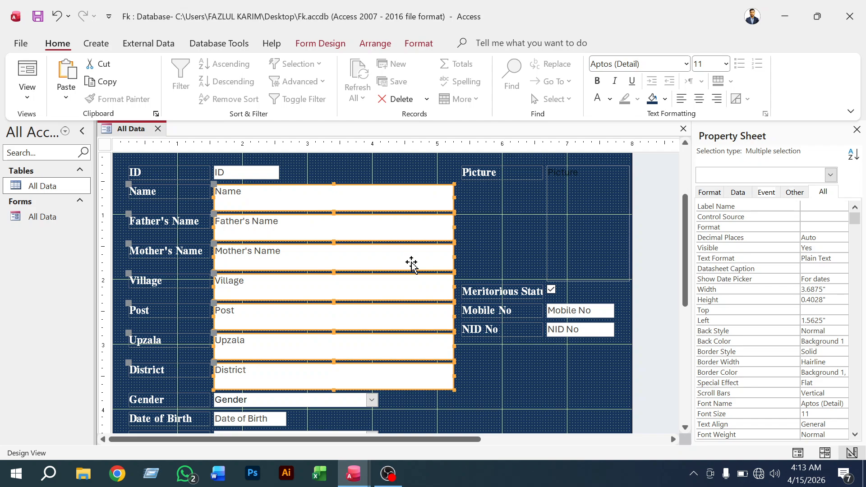
click(494, 225)
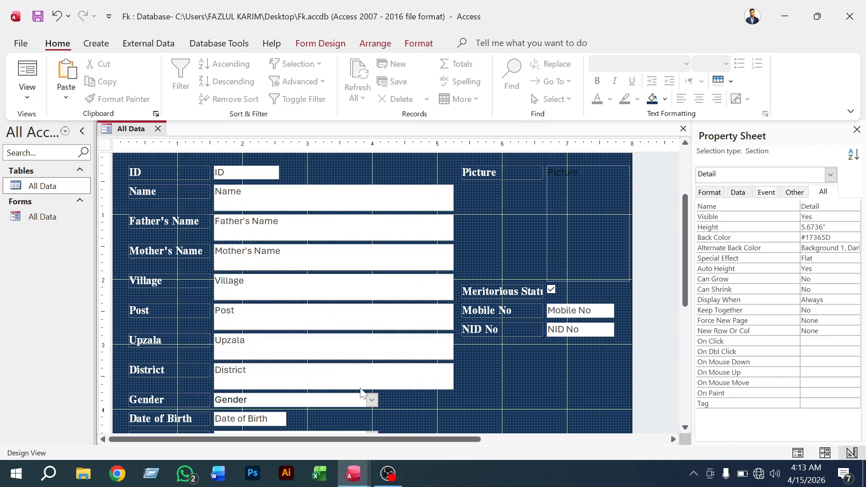
click(392, 381)
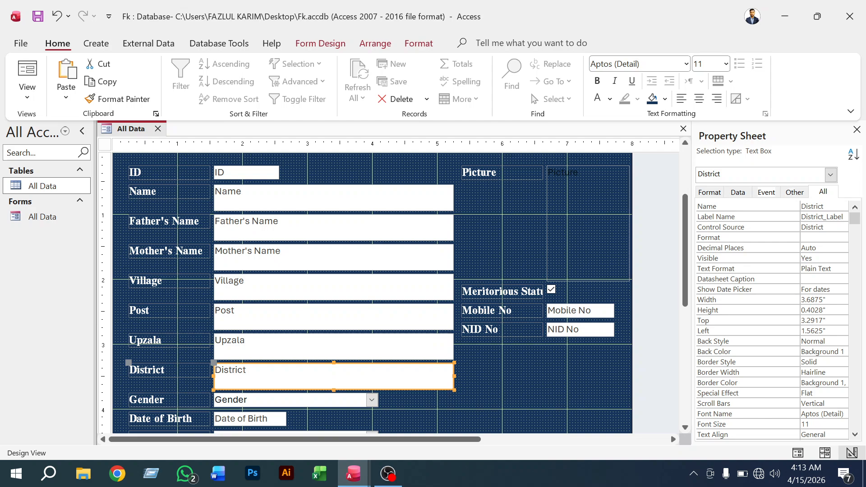
shift+click(378, 351)
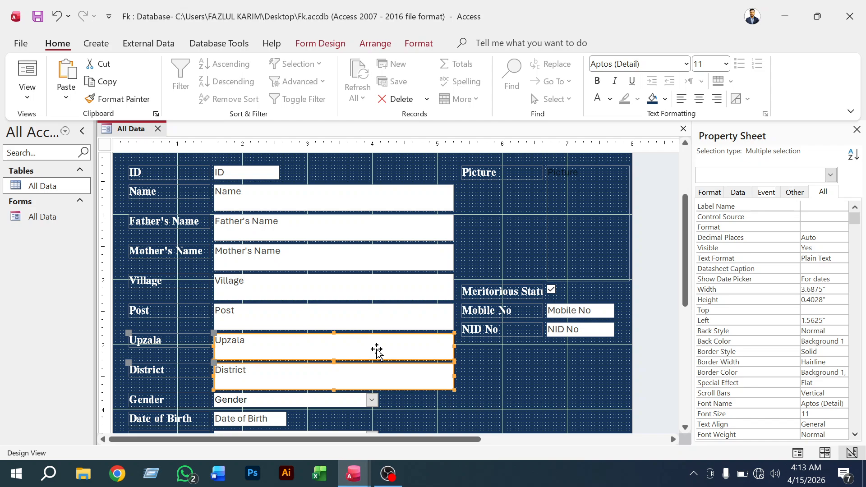
shift+click(350, 325)
shift+click(354, 289)
shift+click(357, 259)
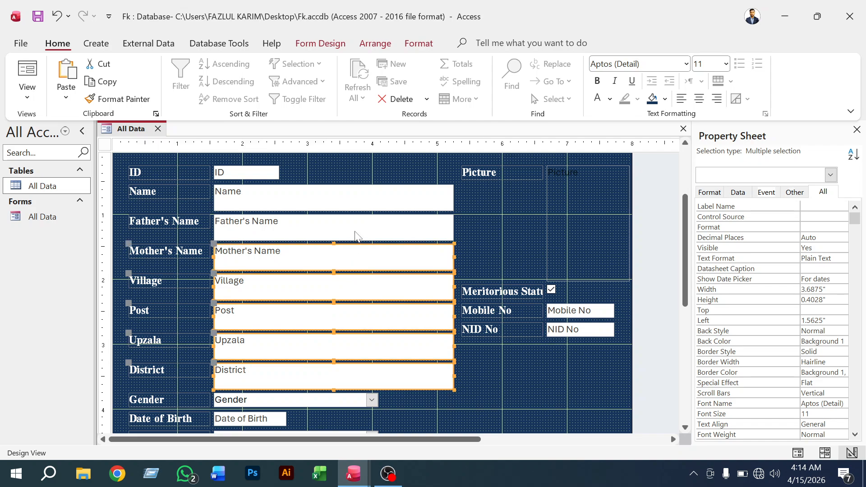
shift+click(357, 235)
shift+click(356, 200)
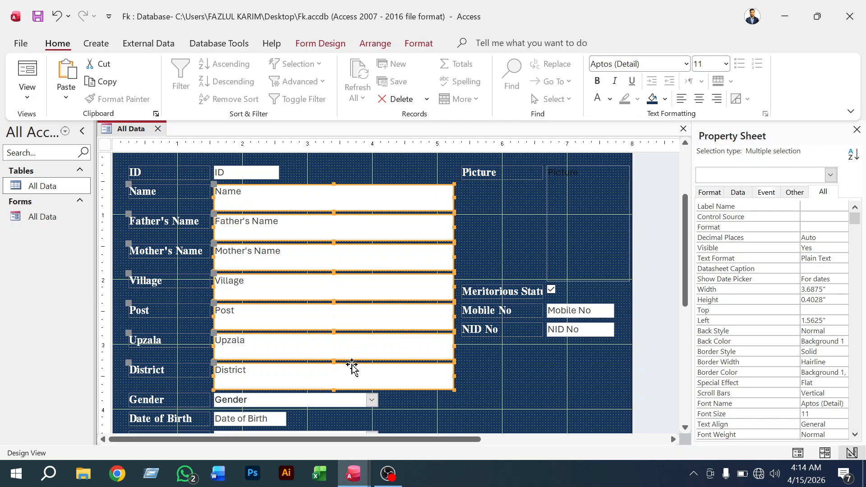
scroll(353, 367, down, 3)
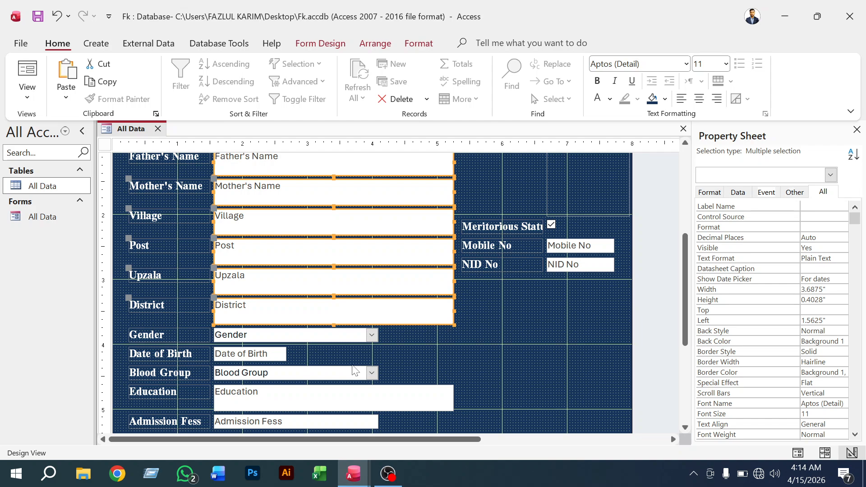
click(414, 366)
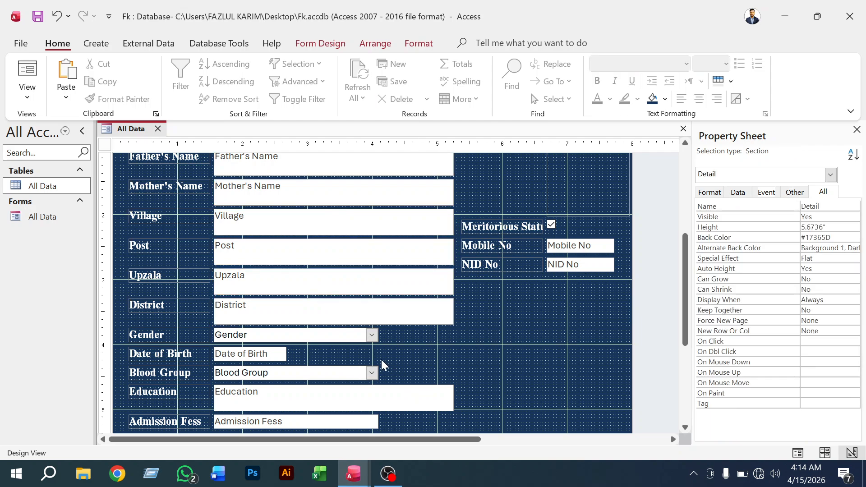
Move the Gender field below NID No in the second column, narrowing its combo box and label to fit
click(284, 334)
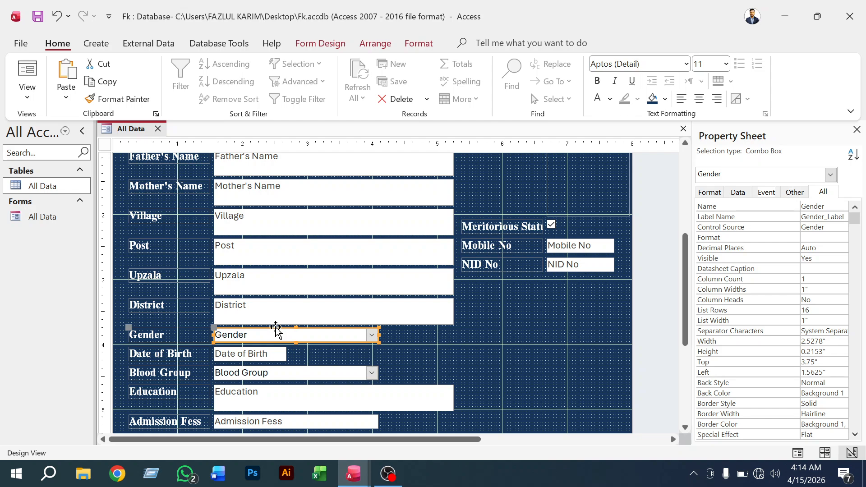
drag(276, 330, 530, 312)
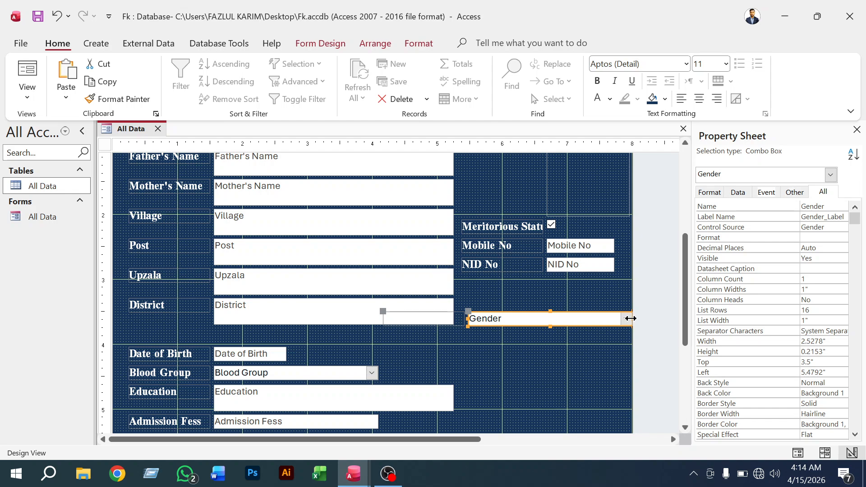
drag(631, 319, 594, 309)
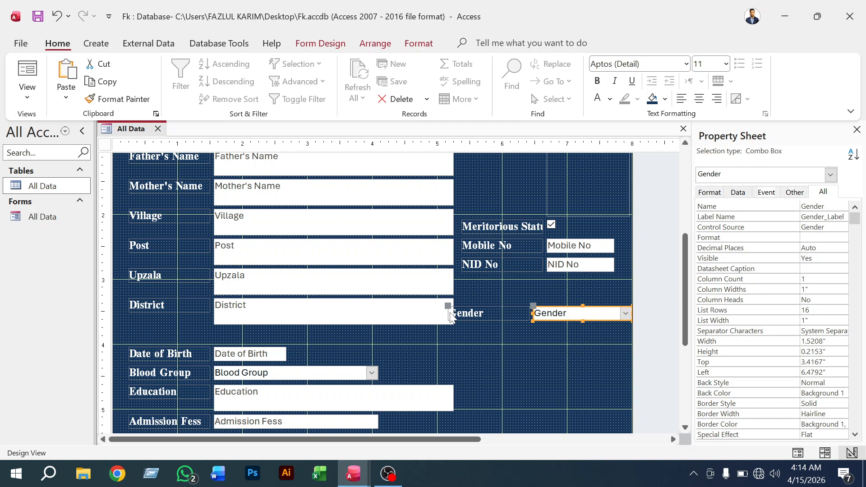
click(487, 314)
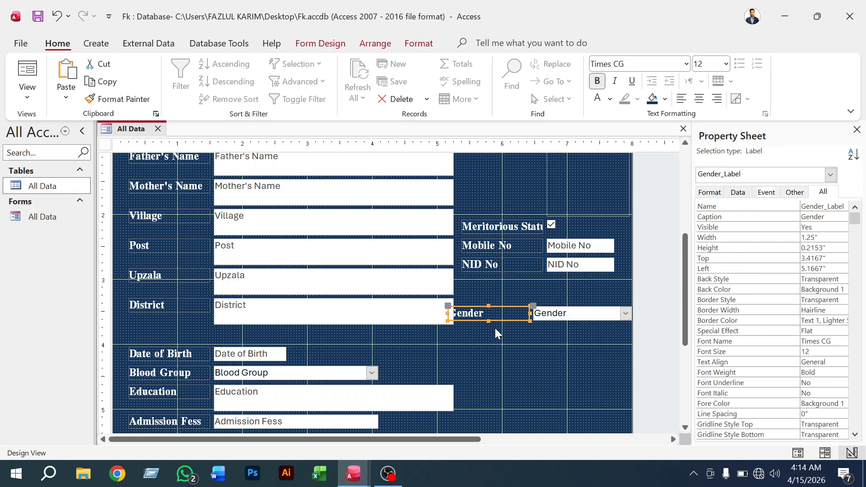
drag(531, 314, 517, 316)
click(536, 316)
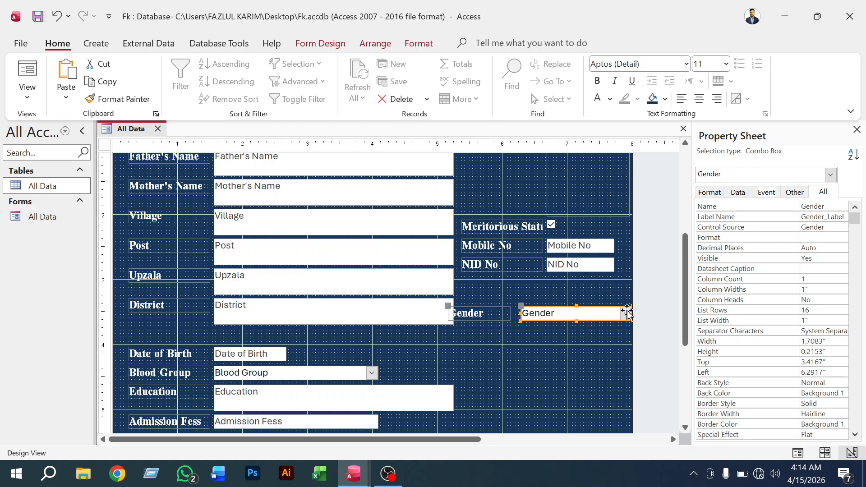
drag(629, 314, 596, 305)
click(542, 365)
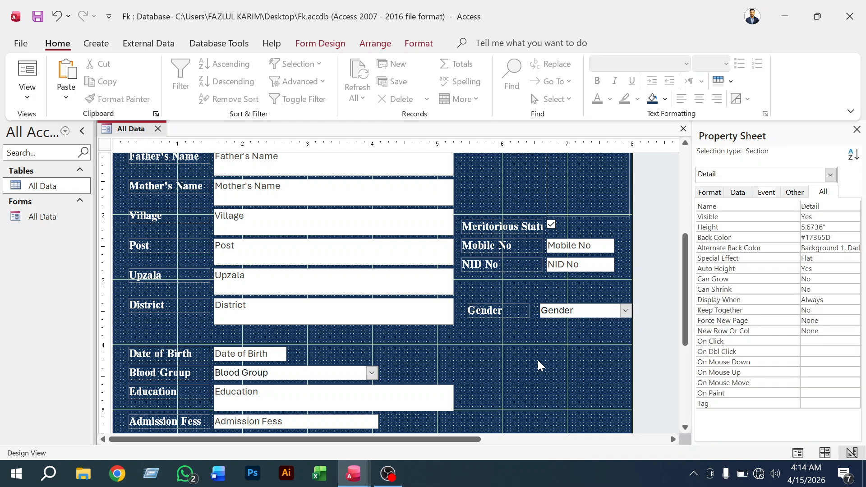
Move the Date of Birth and Blood Group fields beneath Gender, narrowing the Blood Group combo box to fit the form
click(252, 356)
drag(254, 346, 604, 329)
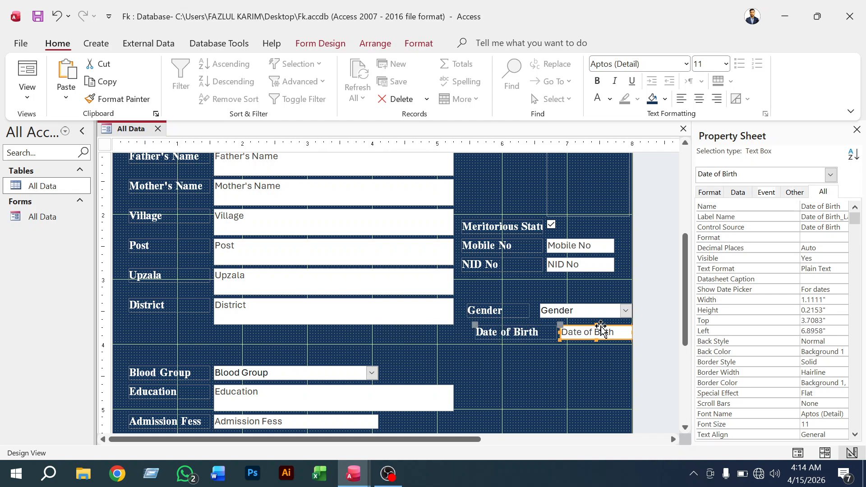
click(561, 358)
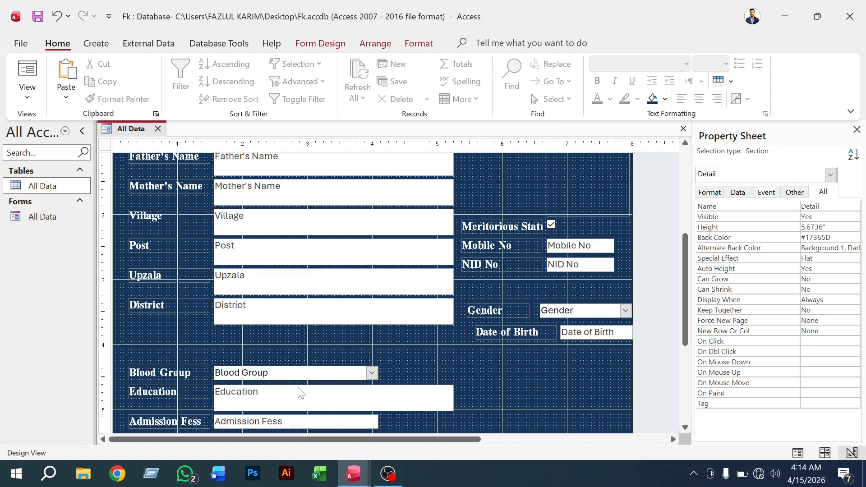
click(272, 375)
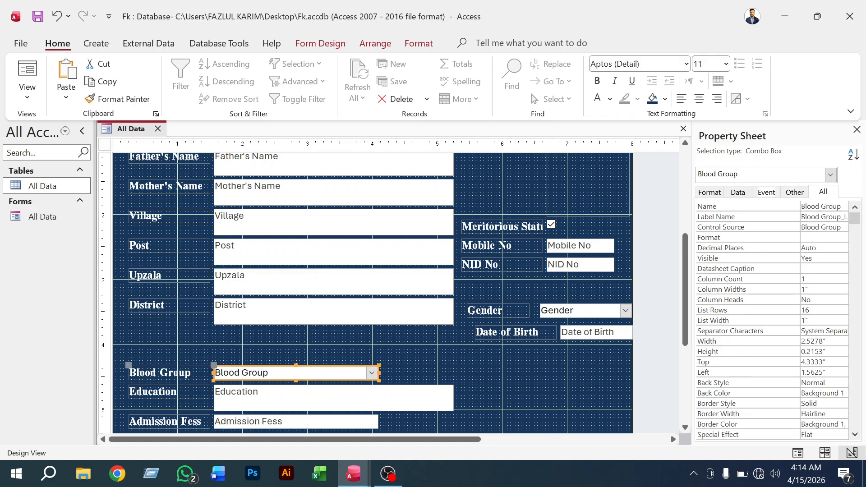
drag(378, 373, 602, 349)
click(369, 371)
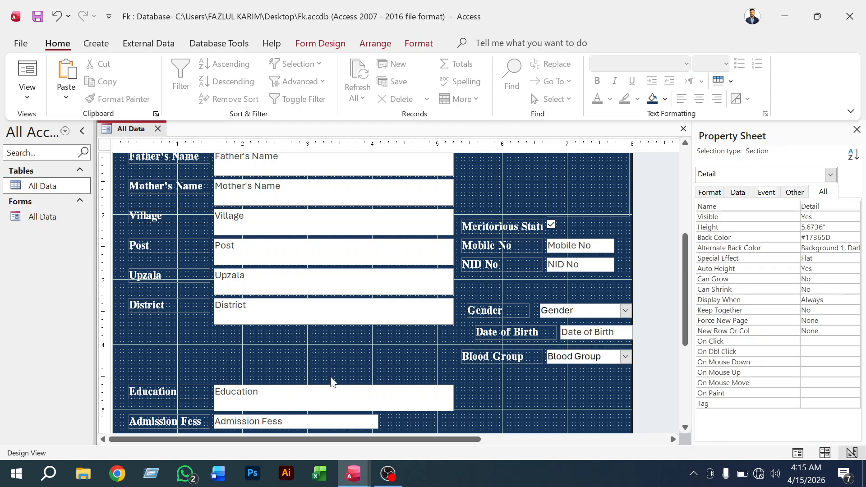
Narrow the Admission Fess text box to about 1.4 inches and move the field below Blood Group
click(328, 403)
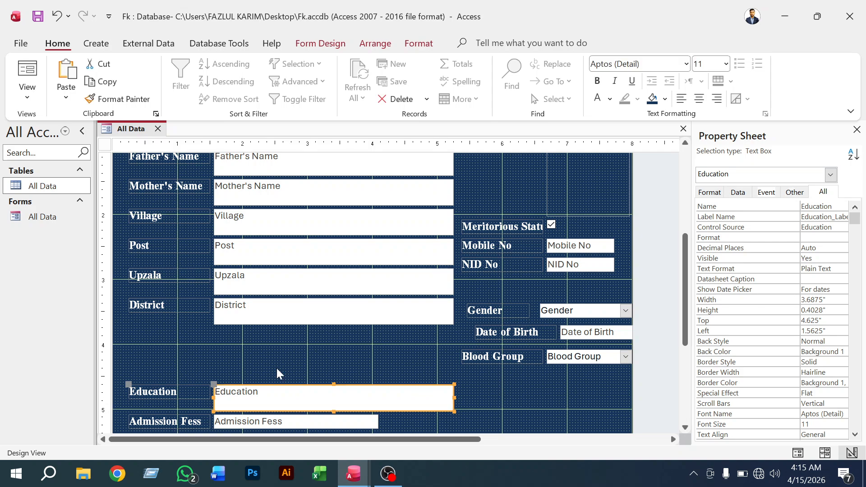
scroll(276, 368, down, 2)
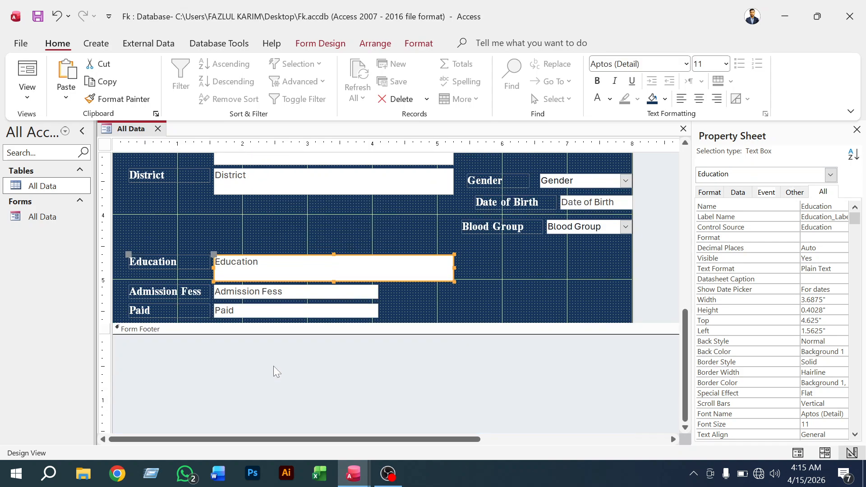
scroll(273, 366, up, 2)
click(374, 357)
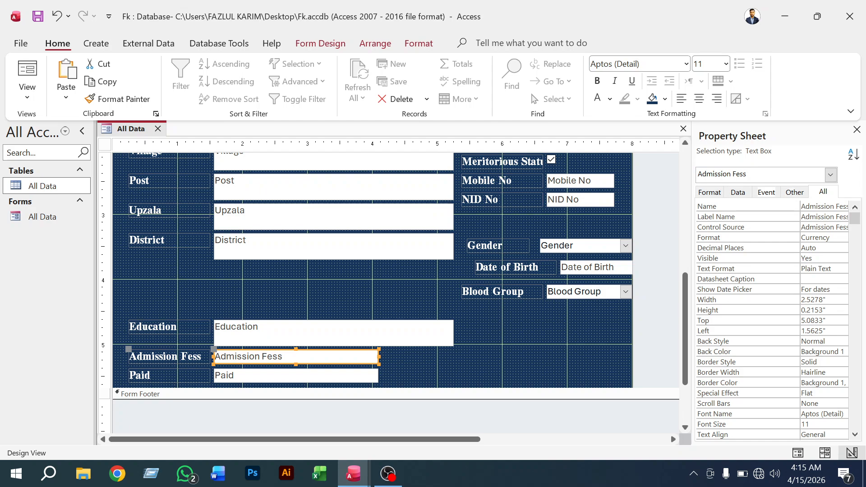
drag(377, 356, 614, 305)
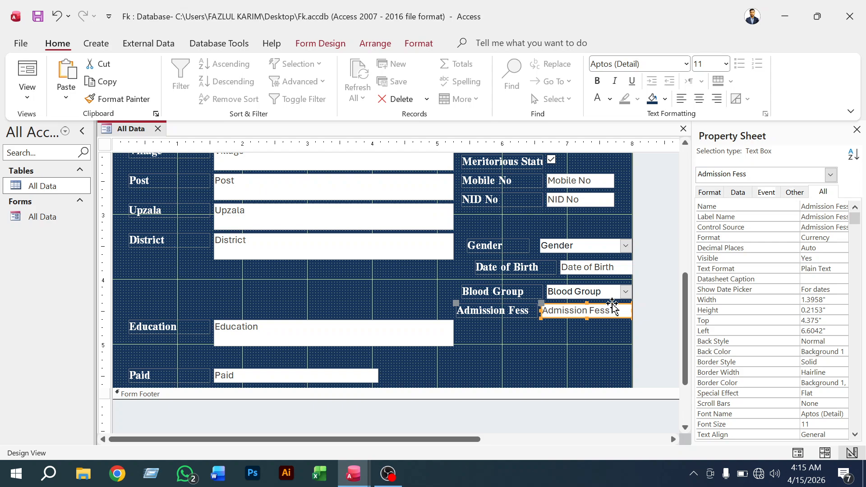
click(528, 343)
Switch to the Access window of database 1 and select its form named Form
mouse_move(353, 482)
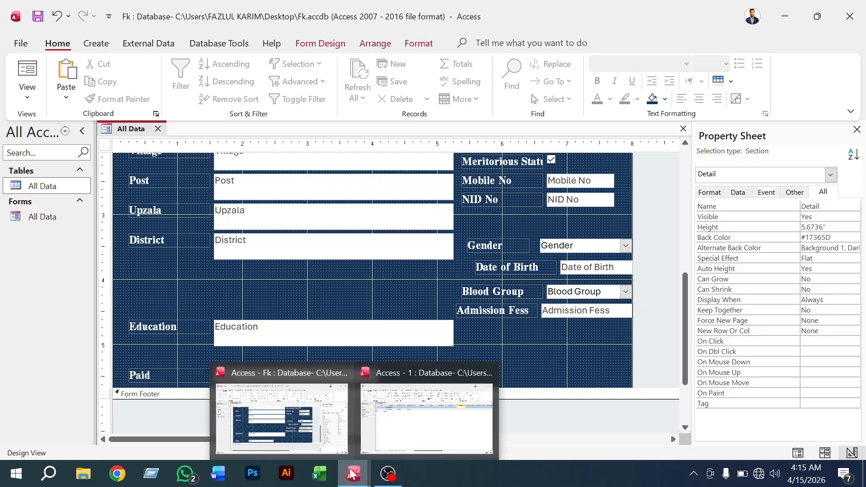
click(404, 425)
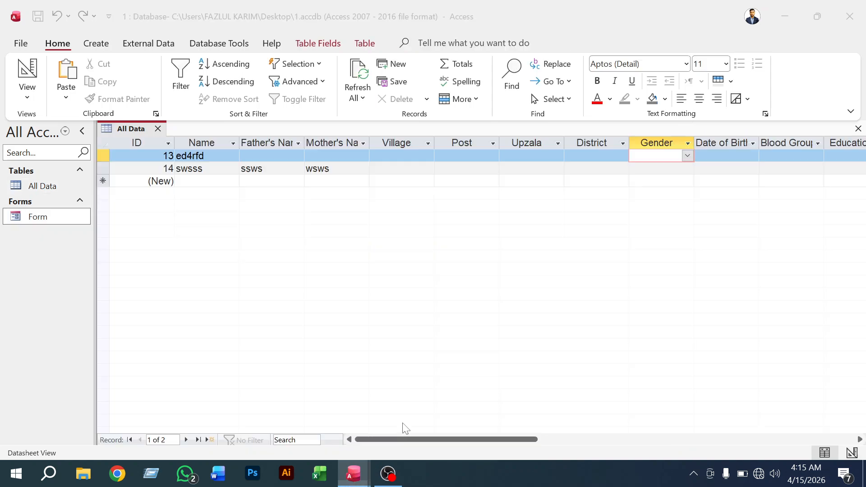
right_click(48, 219)
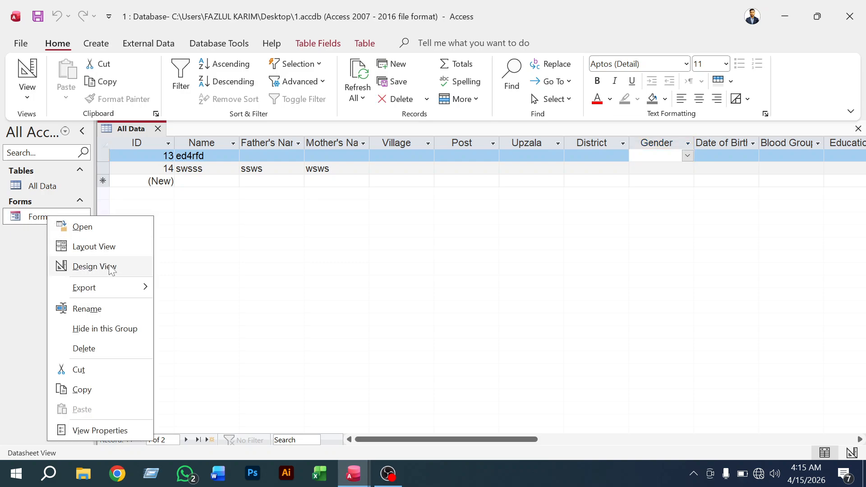
click(40, 217)
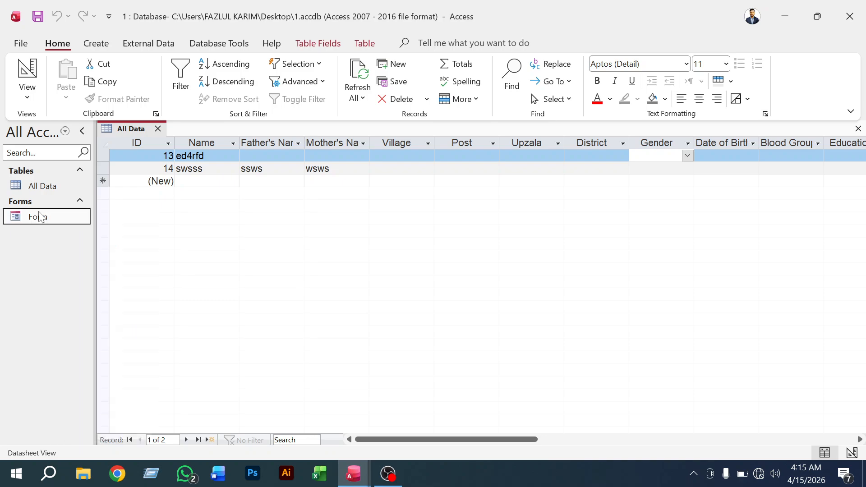
click(27, 96)
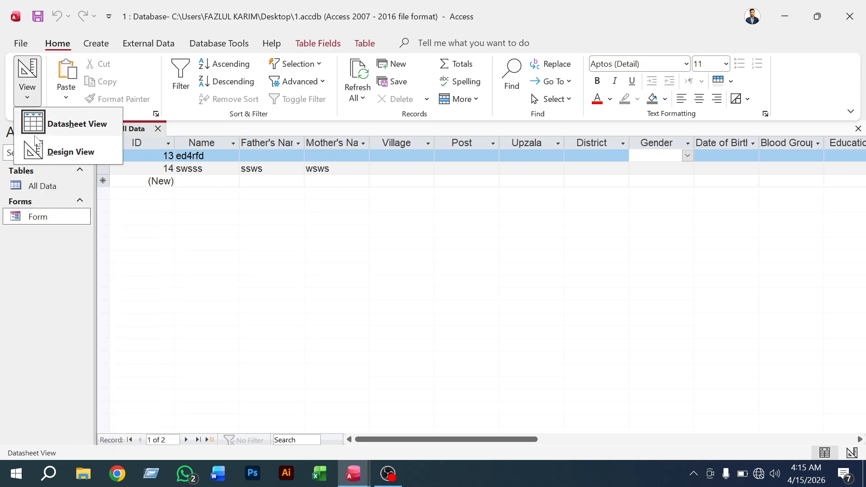
click(36, 147)
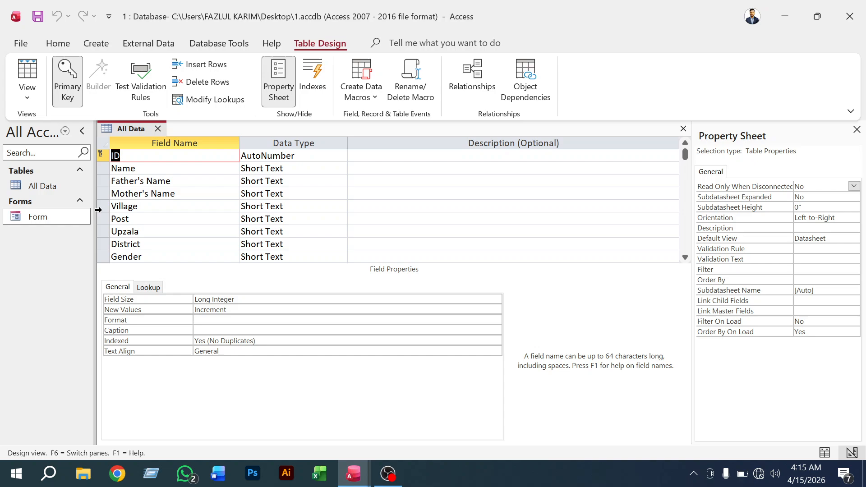
double_click(53, 216)
click(544, 170)
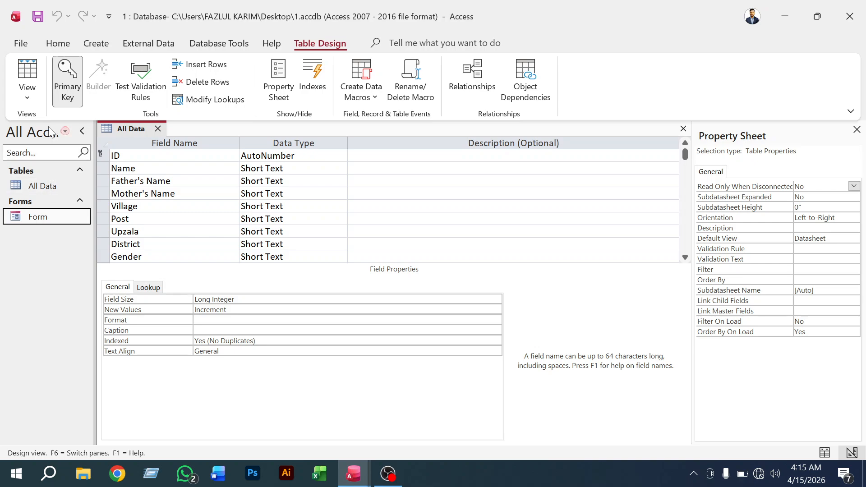
click(24, 96)
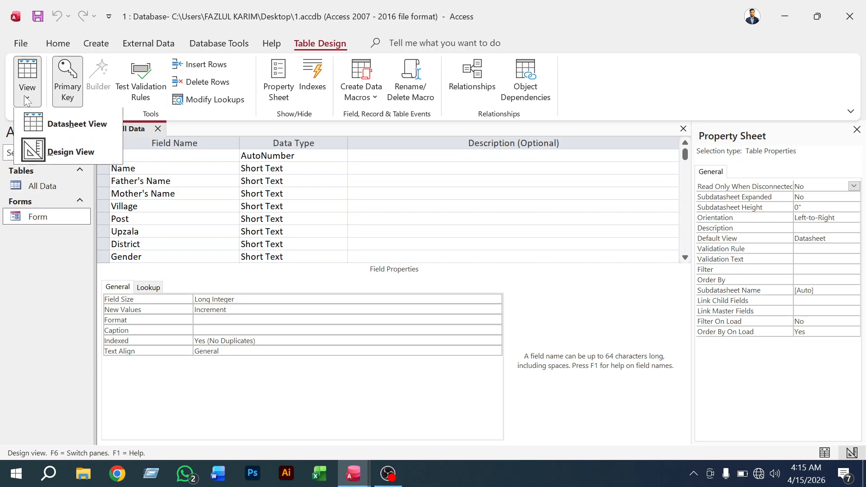
click(40, 124)
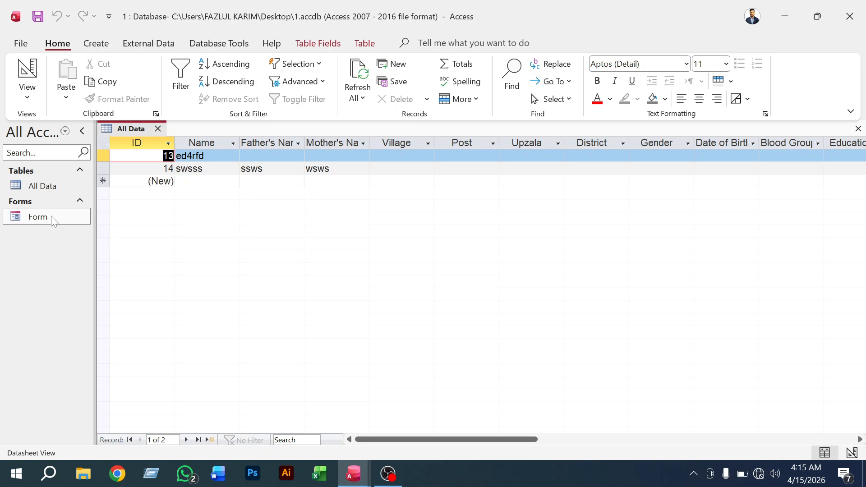
Open the form named Form in database 1 and show it in Design View
double_click(51, 215)
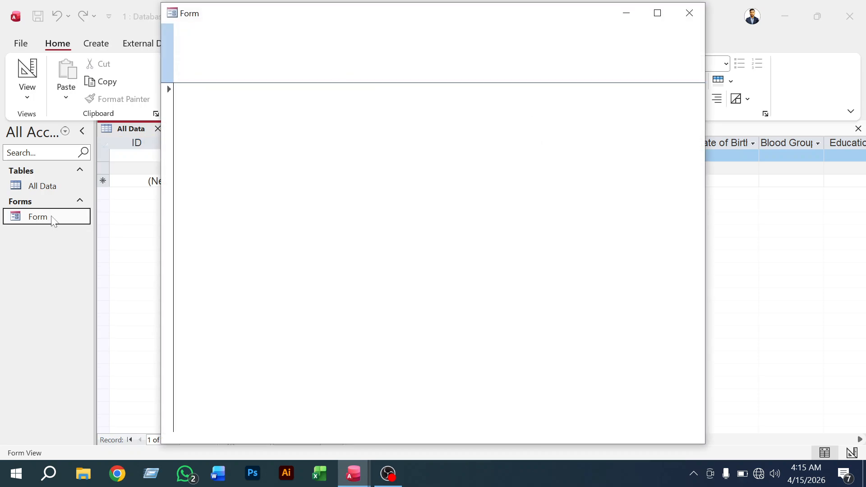
right_click(50, 219)
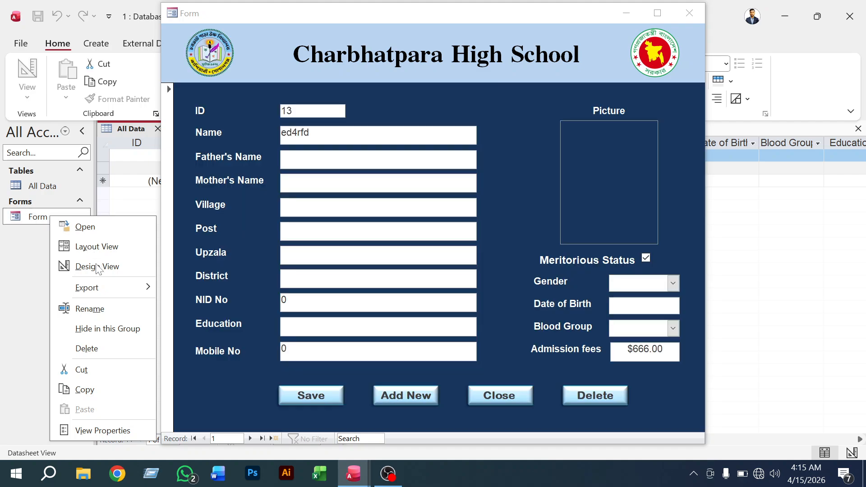
click(98, 267)
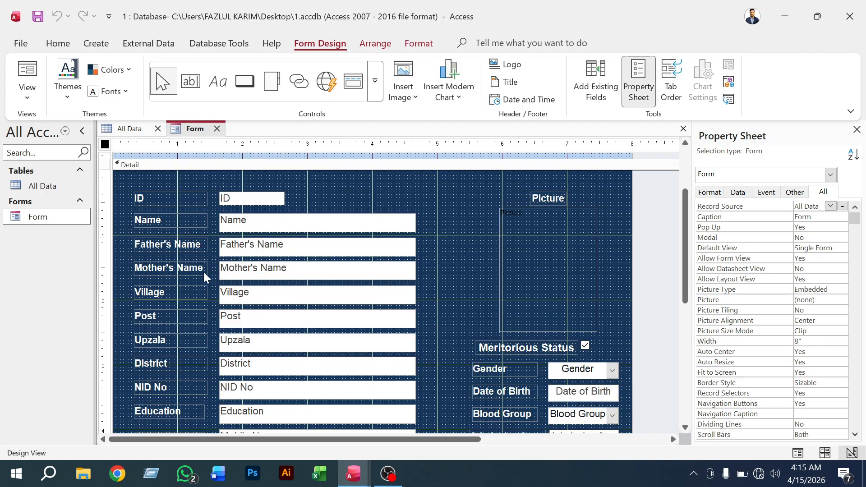
Copy the font name used by the Father's Name label in the reference form
click(162, 245)
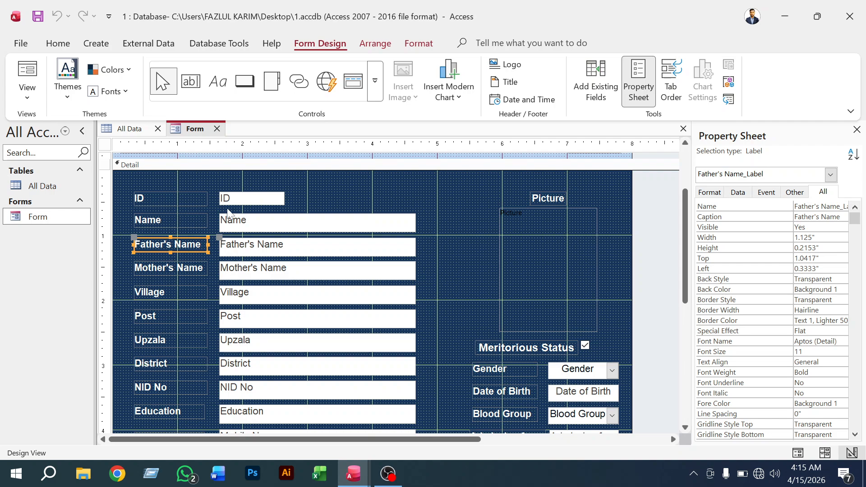
click(59, 45)
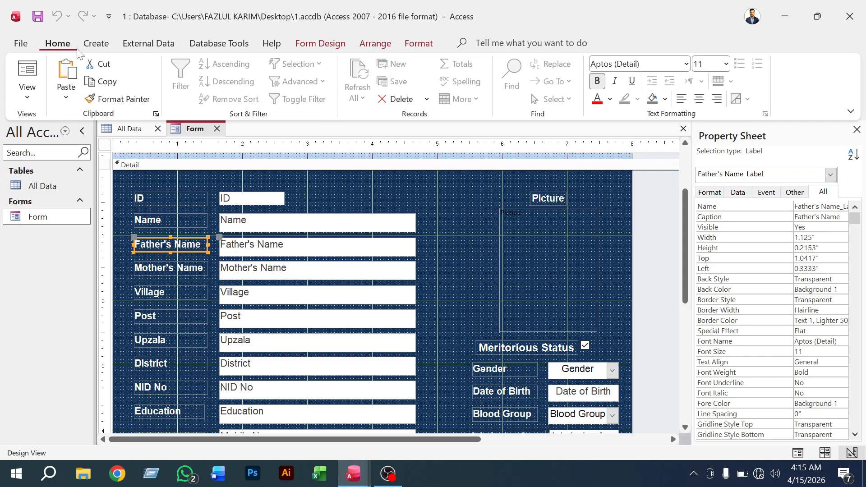
click(649, 65)
key(ctrl+c)
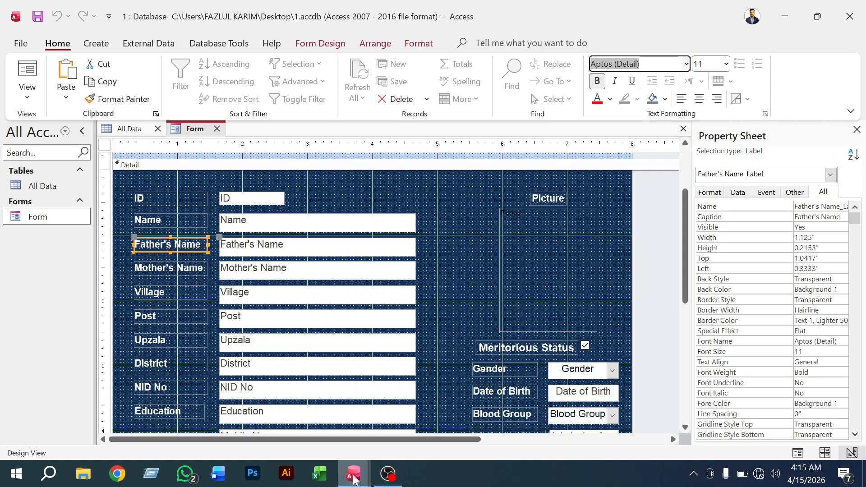
Switch back to the Fk database and select the ID, Name, Father's Name, Mother's Name and Village labels together
mouse_move(354, 479)
click(320, 424)
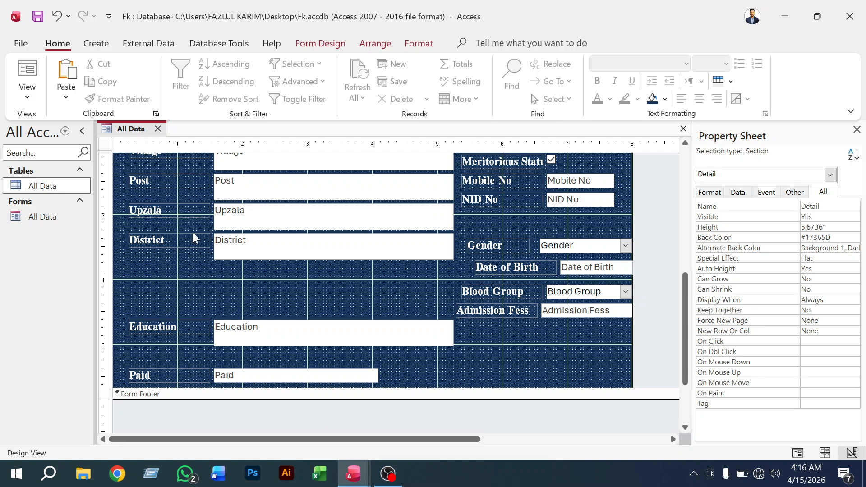
scroll(204, 232, up, 5)
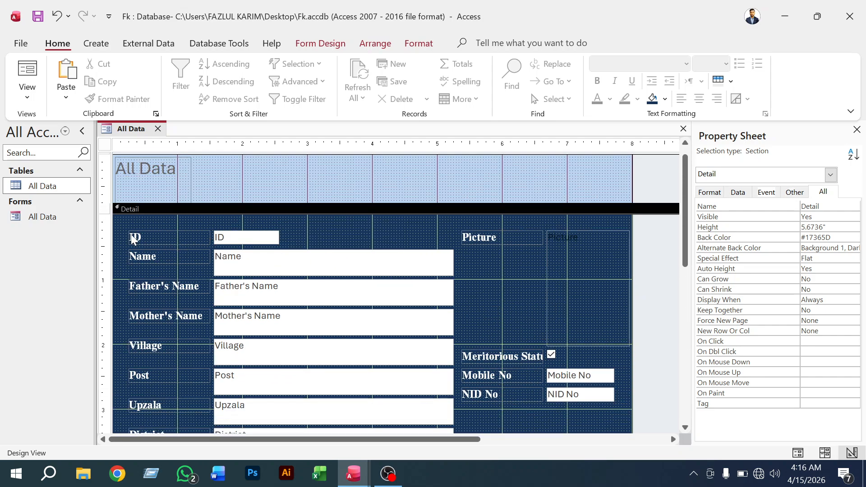
click(133, 240)
shift+click(149, 256)
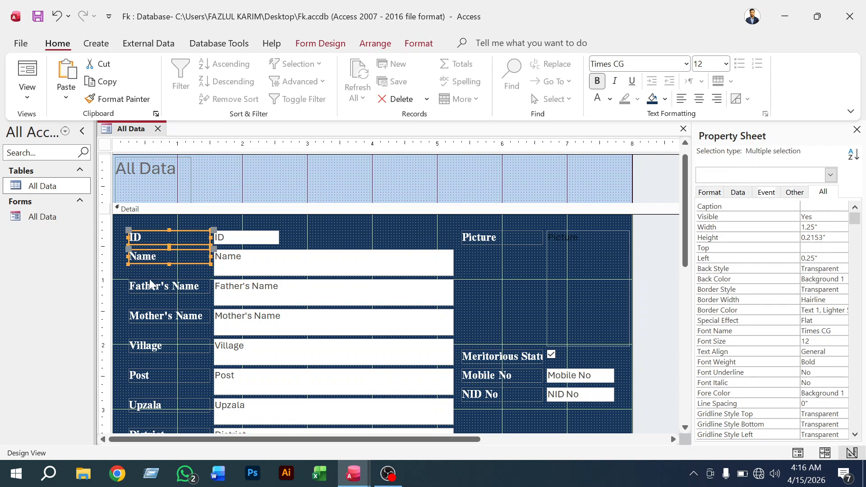
shift+click(156, 287)
shift+click(157, 319)
shift+click(154, 346)
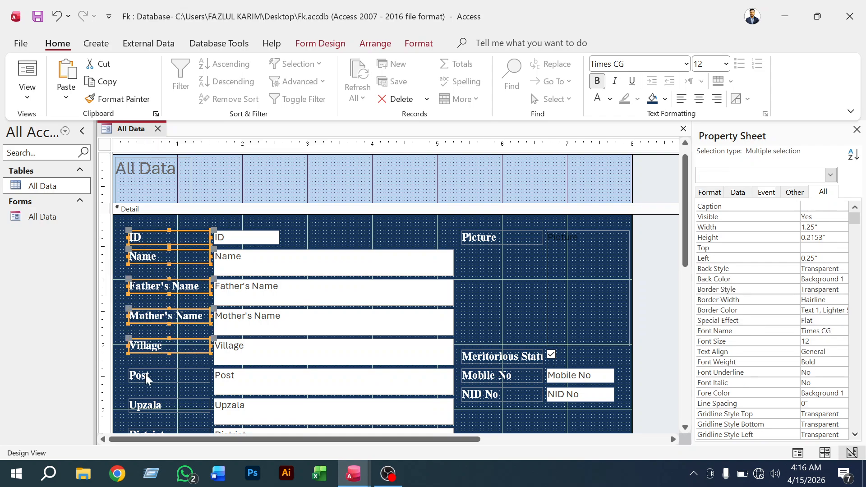
Add the remaining Detail section field labels, from Post through Paid and Admission Fess through Picture, to the selection and set their font to Aptos (Detail), size 11
shift+click(146, 375)
scroll(181, 364, down, 3)
shift+click(160, 341)
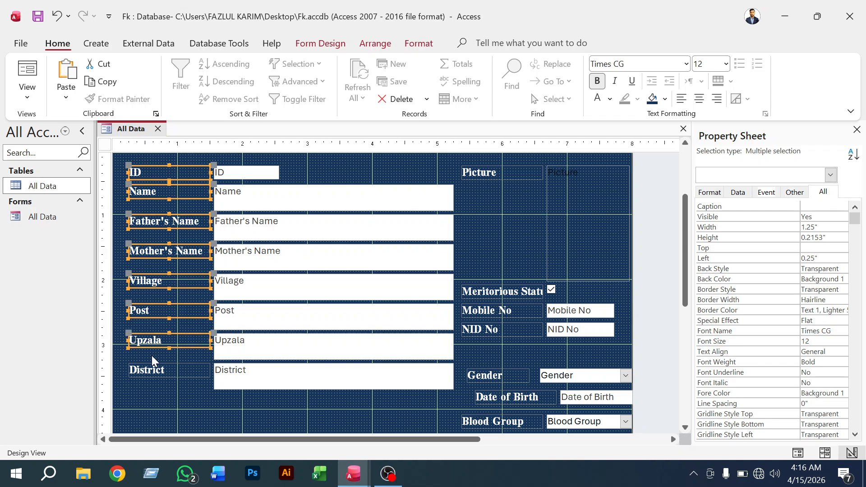
scroll(193, 360, down, 6)
shift+click(168, 324)
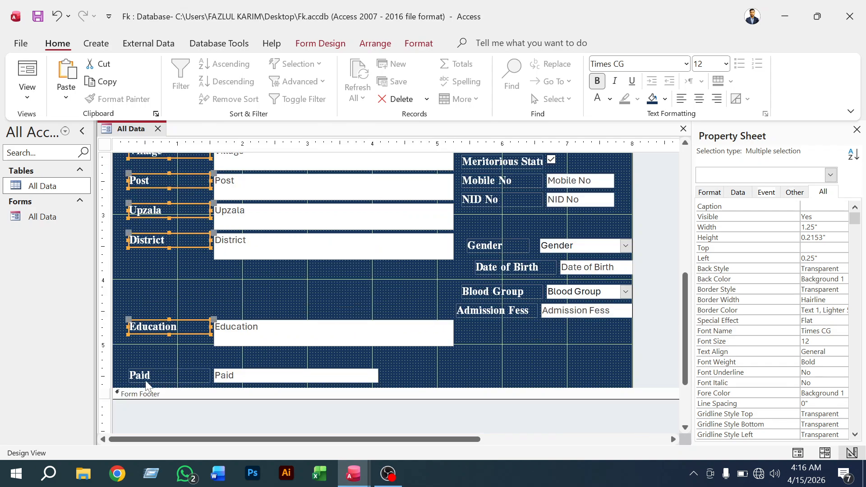
shift+click(149, 376)
shift+click(492, 311)
shift+click(497, 293)
shift+click(506, 268)
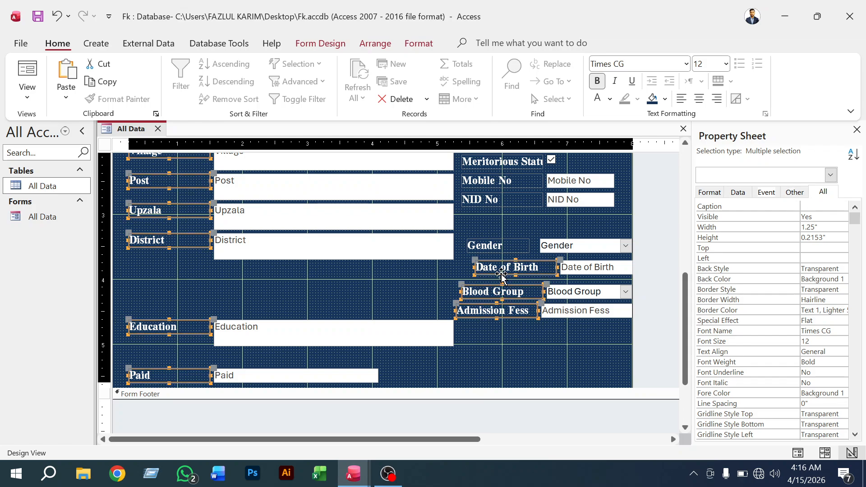
shift+click(487, 246)
scroll(488, 247, up, 3)
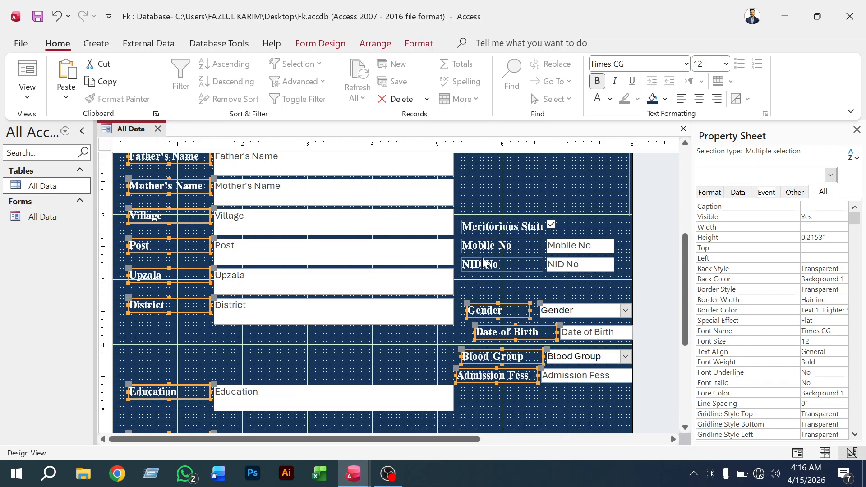
shift+click(482, 264)
shift+click(485, 246)
shift+click(487, 227)
scroll(485, 230, up, 6)
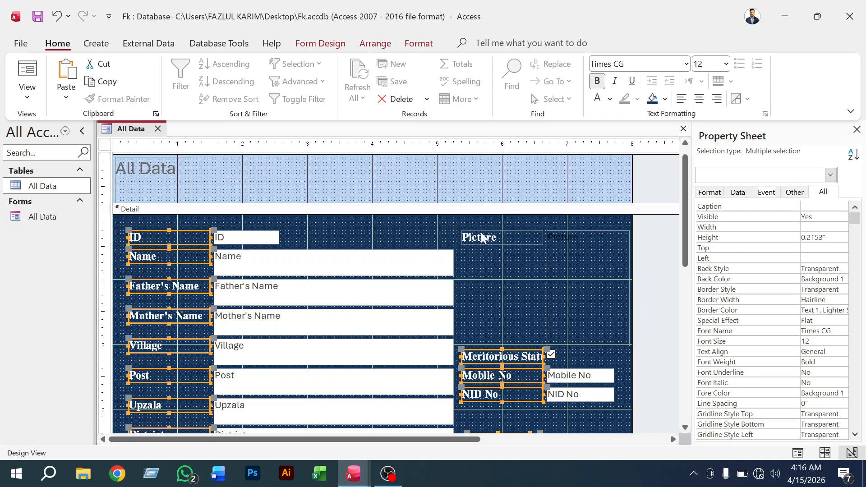
shift+click(482, 237)
click(632, 64)
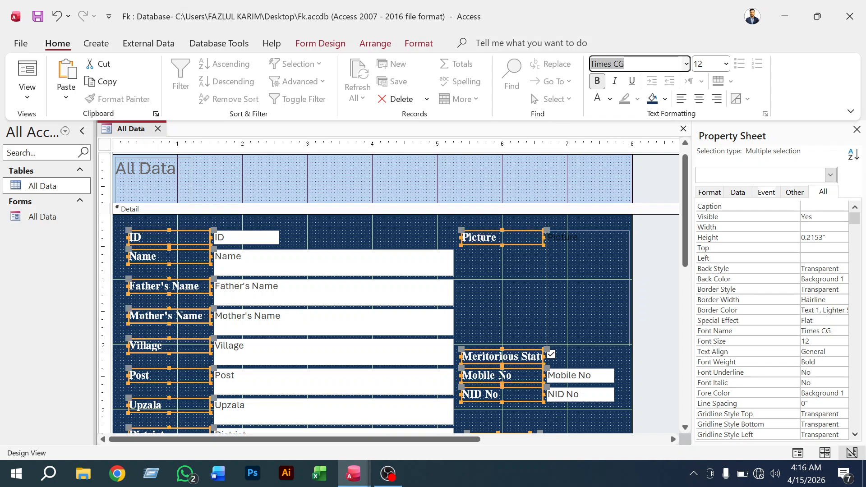
key(ctrl+v)
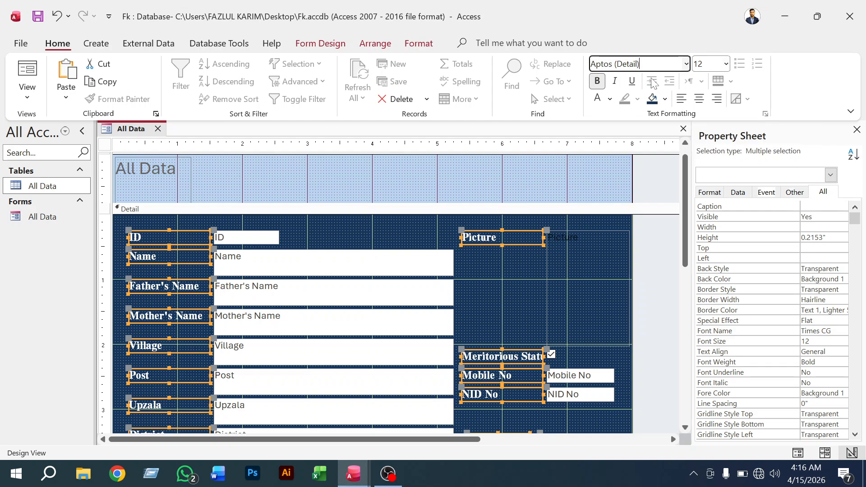
key(Tab)
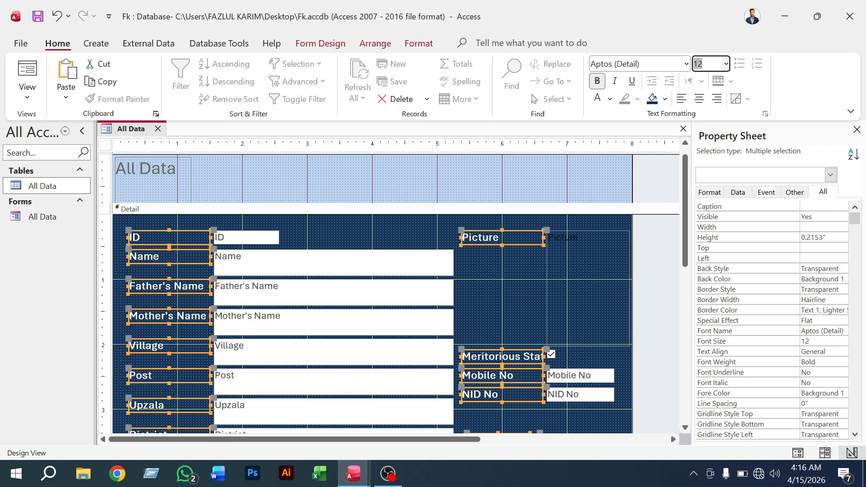
text(11)
key(Return)
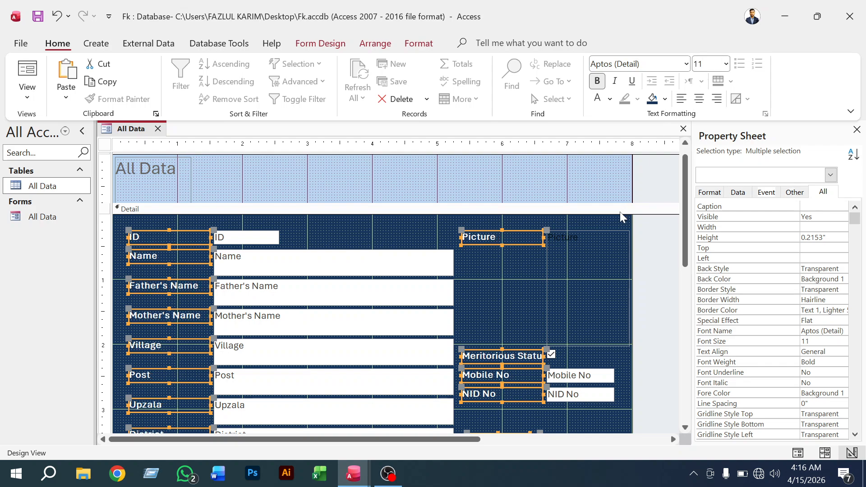
Review the Picture attachment control's properties, closing the property sheet and reopening it for the Detail section
click(588, 280)
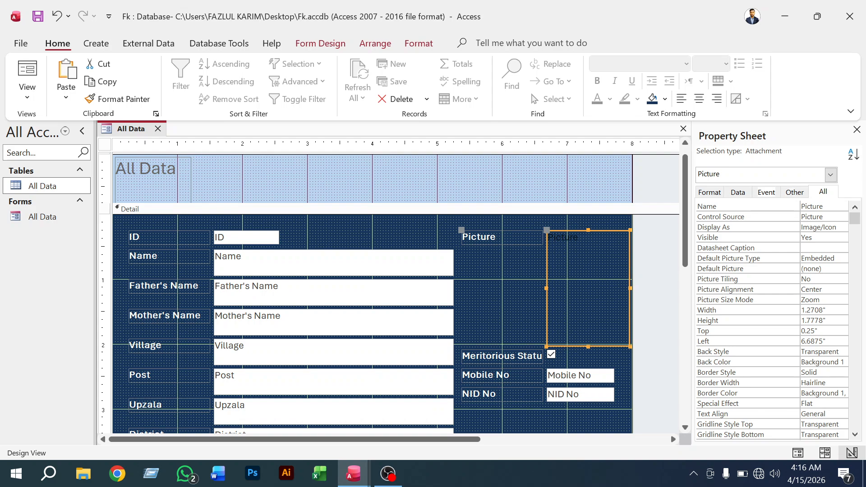
scroll(771, 320, down, 1)
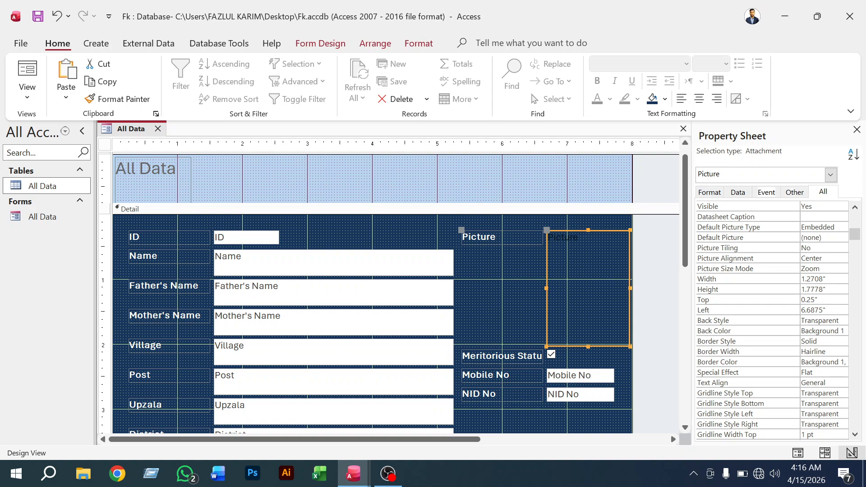
scroll(771, 320, down, 1)
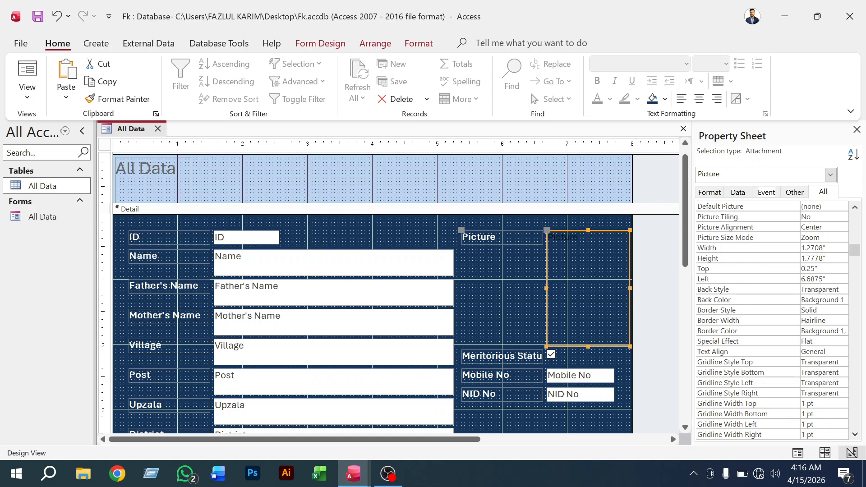
scroll(771, 320, down, 1)
click(857, 130)
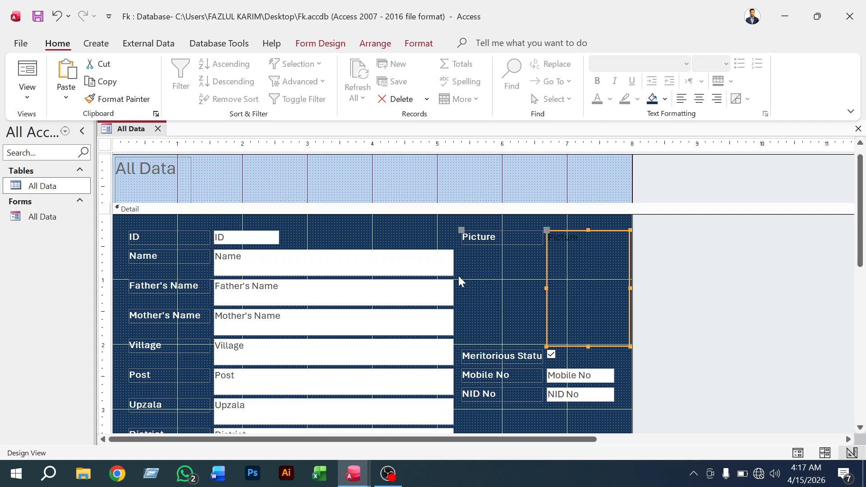
right_click(476, 285)
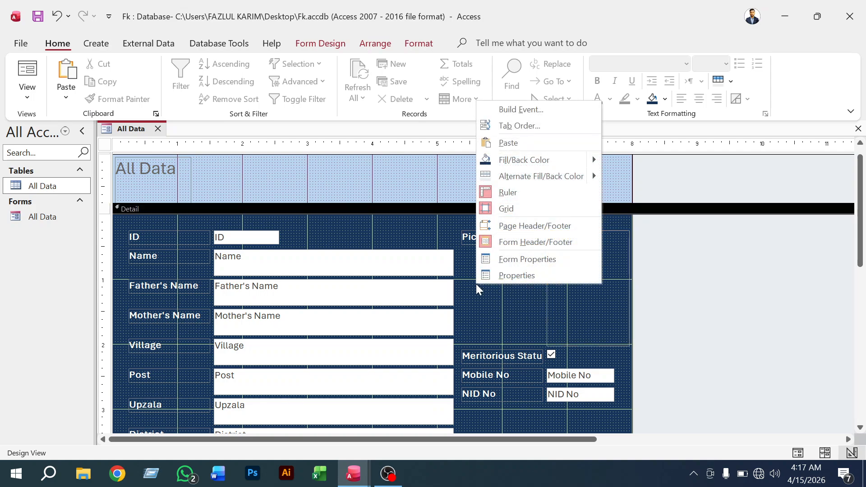
click(535, 276)
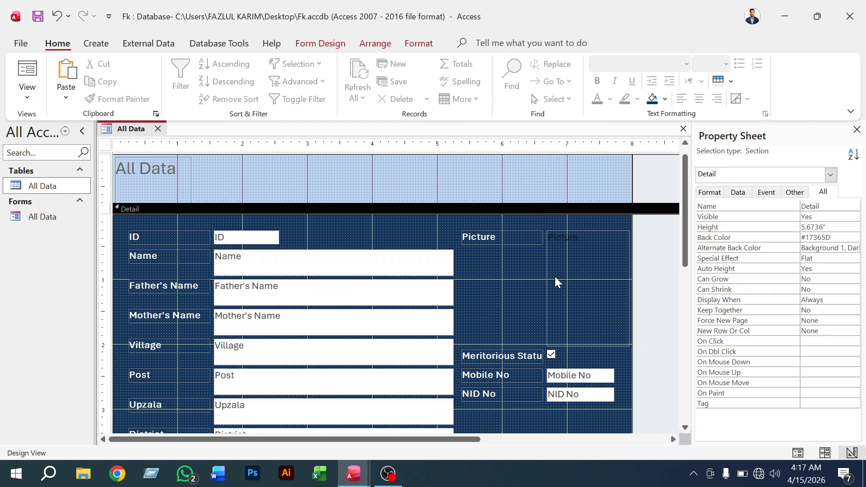
Set the Picture attachment control's top position to 1.9 in and its height to 1.5 in
click(555, 277)
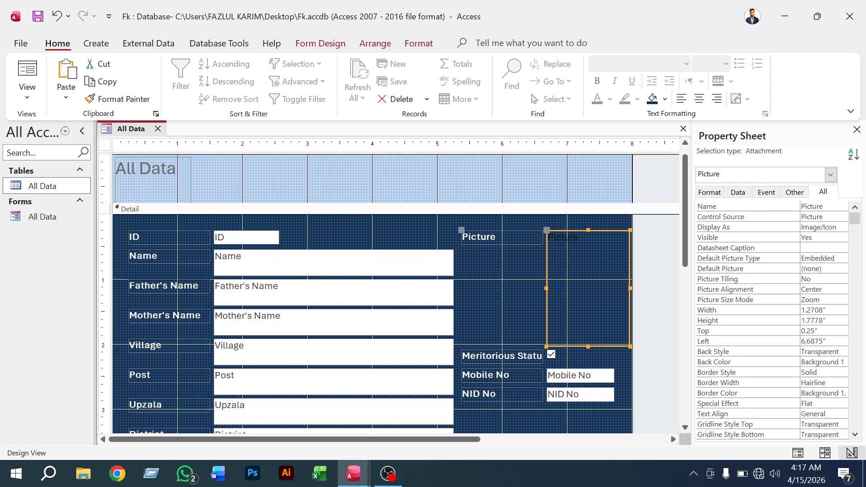
drag(814, 331, 796, 337)
text(1)
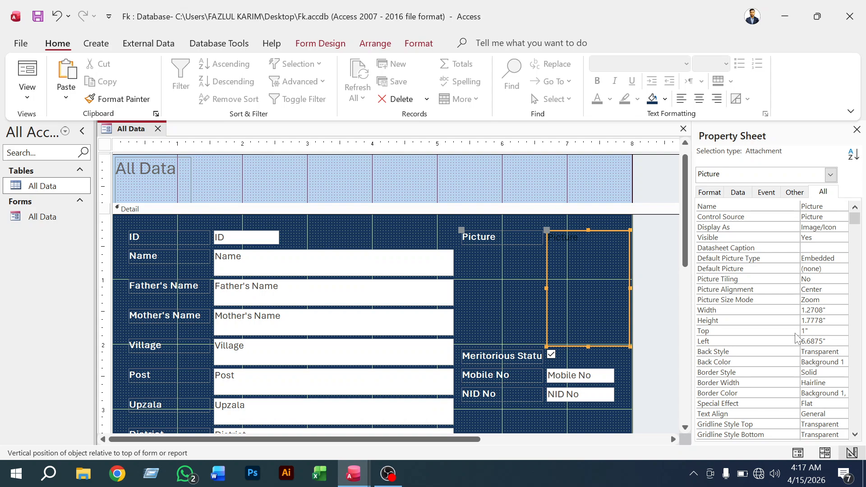
text(.9)
key(Up)
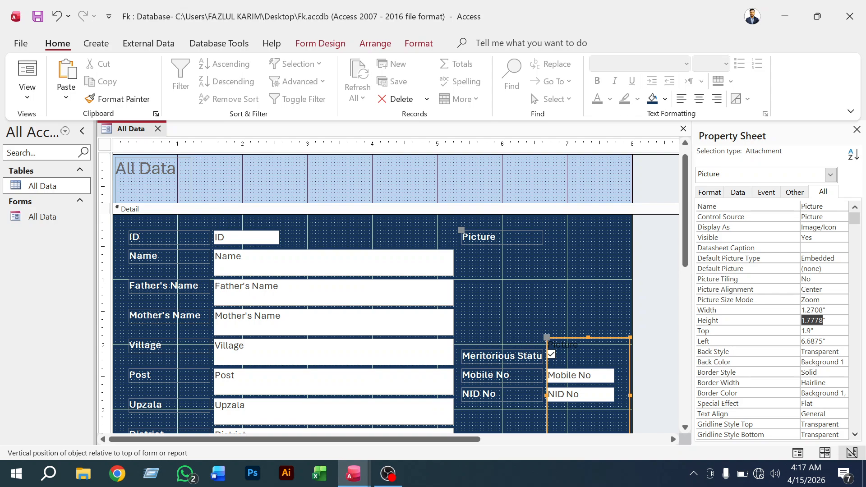
text(1.5)
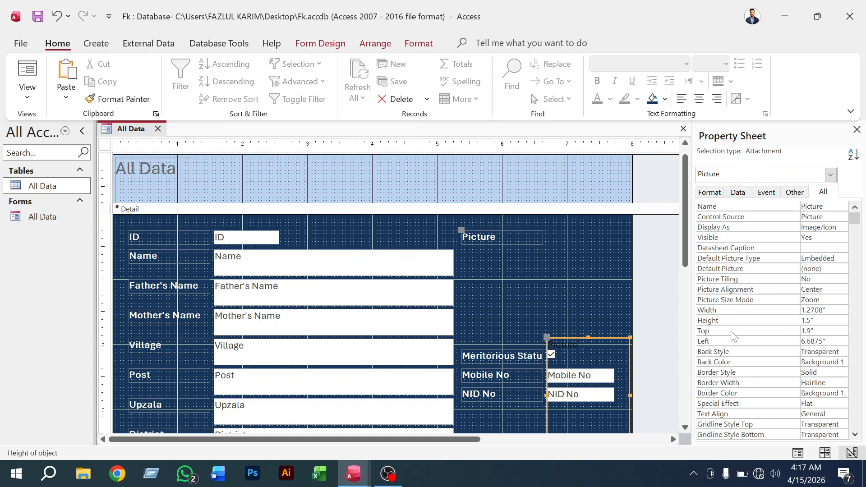
click(614, 312)
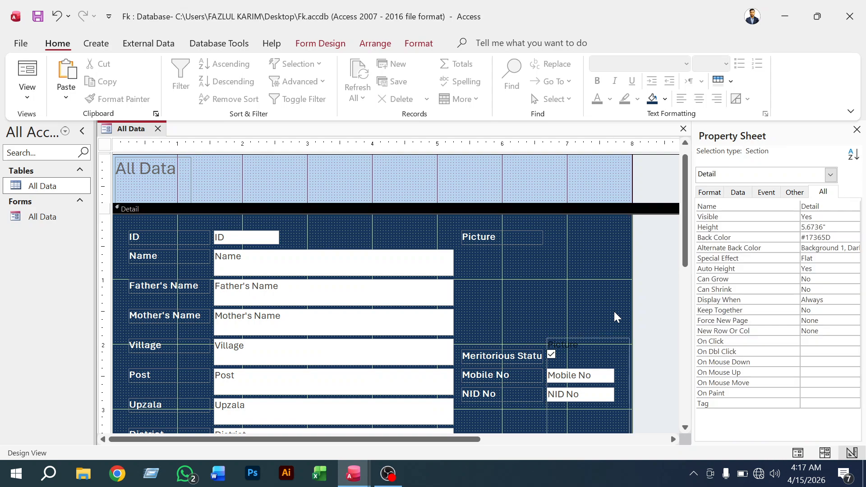
Try to move the Picture attachment control upward together with its label, undoing each attempt
drag(593, 336, 550, 240)
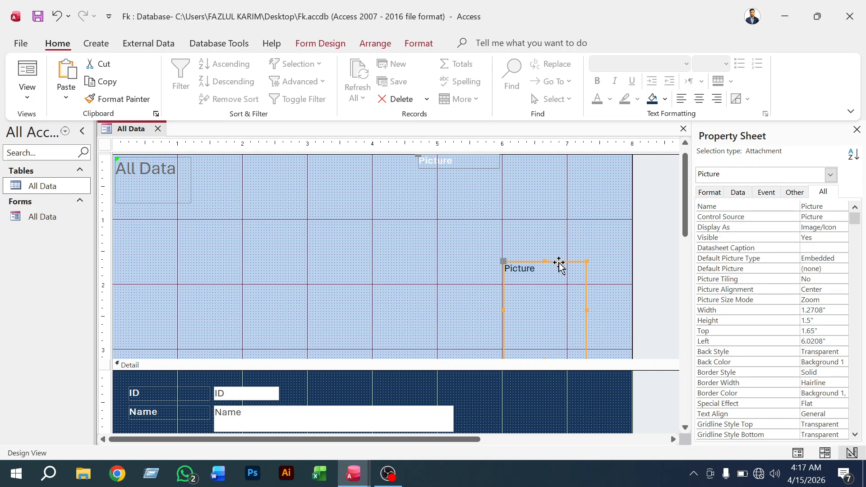
key(ctrl+z)
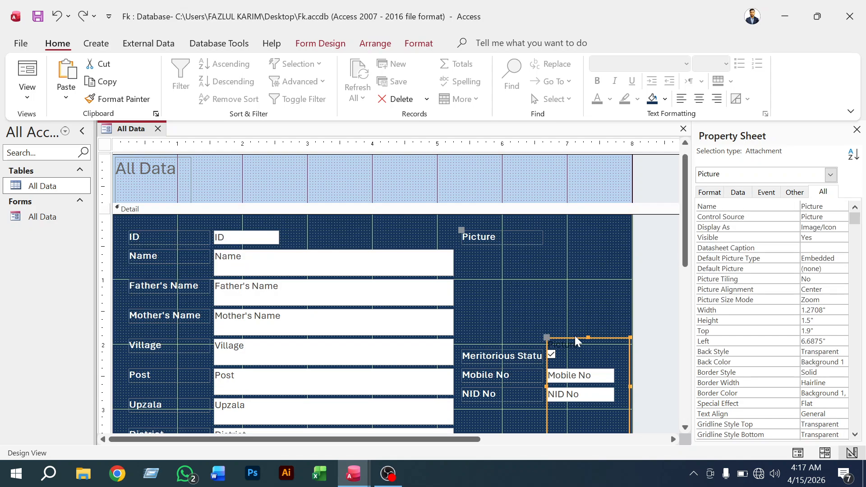
drag(575, 335, 559, 300)
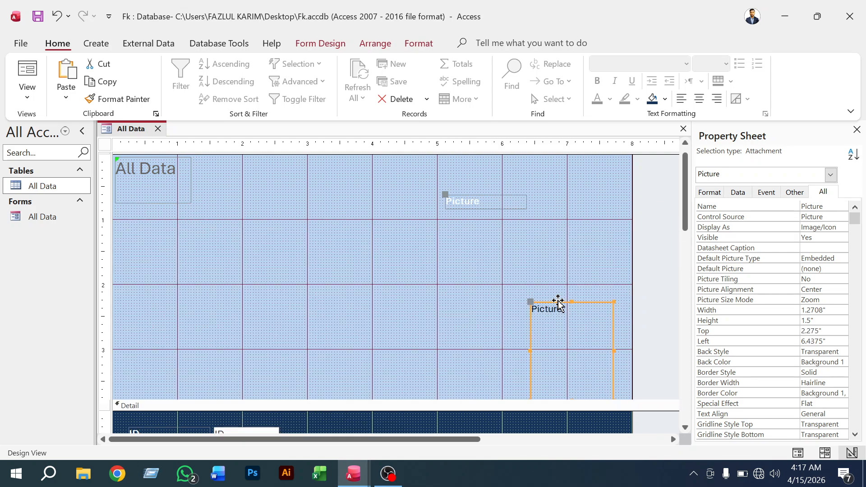
key(ctrl+z)
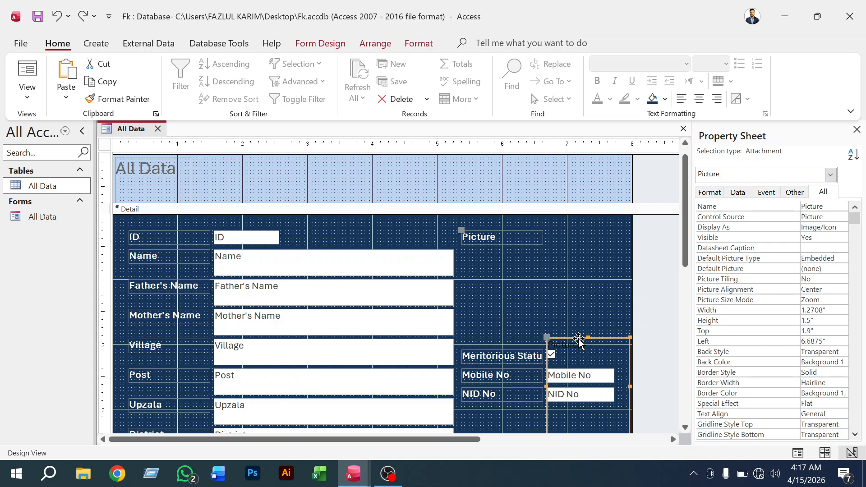
Nudge the Picture attachment control up to a top position of 1.65 in and back down to 1.9 in
click(574, 341)
key(Up)
key(Up)
key(Up)
key(Up)
key(Up)
key(Up)
key(Up)
key(Up)
key(Up)
key(Up)
key(Up)
key(Up)
key(Up)
key(Up)
key(Up)
key(Up)
key(Up)
key(Up)
key(Up)
key(Up)
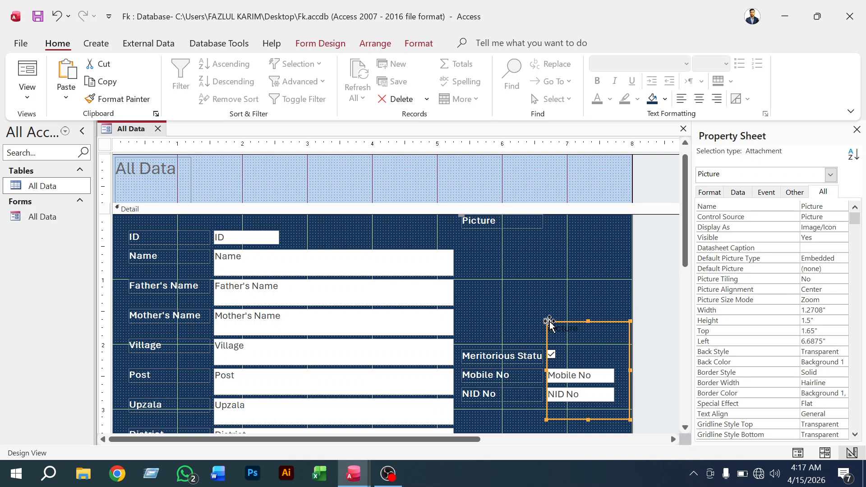
key(Down)
key(Down)
key(Down)
key(Down)
key(Down)
key(Down)
key(Down)
key(Down)
key(Down)
key(Down)
key(Down)
key(Down)
key(Down)
key(Down)
key(Down)
key(Down)
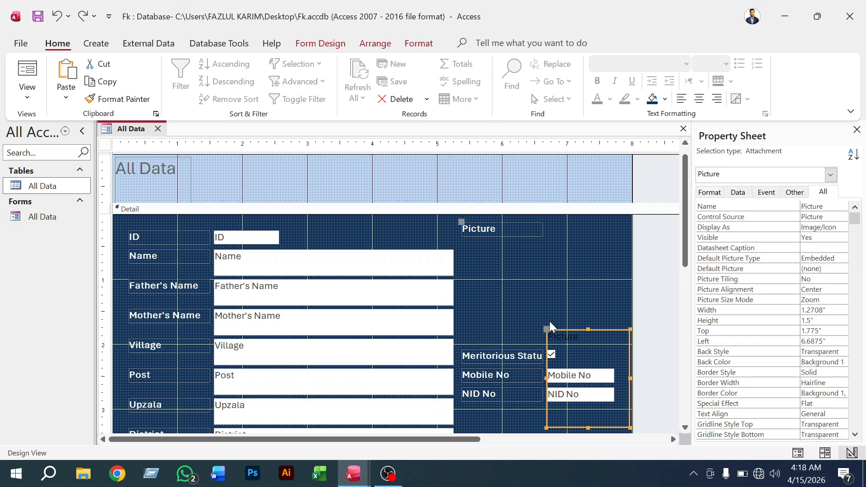
key(Down)
key(Down)
key(Down)
key(Down)
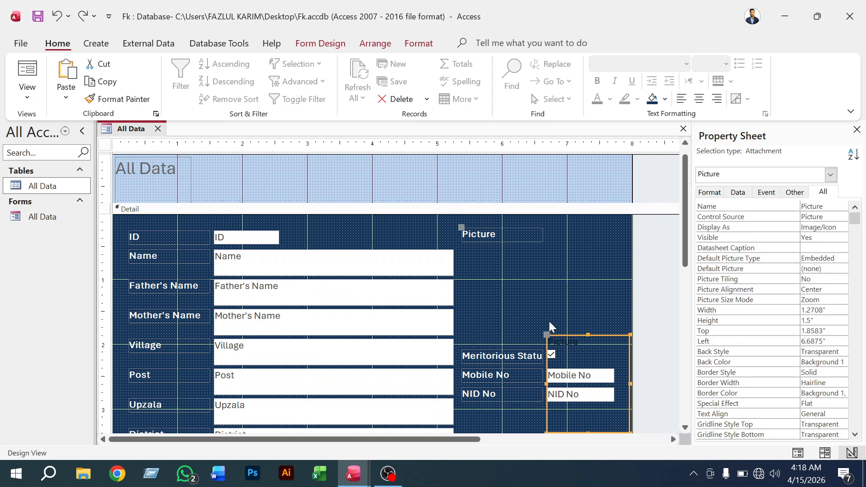
key(Down)
key(Down)
key(Down)
key(Down)
Increase the Picture attachment control's height in small increments to 1.7778 in
key(shift+Down)
key(shift+Down)
key(shift+Down)
key(shift+Down)
key(shift+Down)
key(shift+Down)
key(shift+Down)
key(shift+Down)
key(shift+Down)
key(shift+Down)
key(shift+Down)
key(shift+Down)
key(shift+Down)
key(shift+Down)
key(shift+Down)
key(shift+Down)
key(shift+Down)
key(shift+Down)
key(shift+Down)
key(shift+Down)
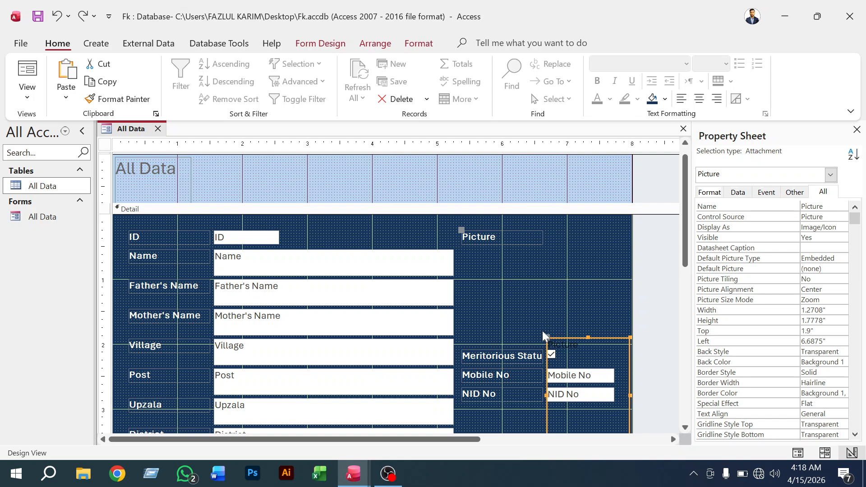
Move the Picture attachment control up independently of its label, and shift both slightly so the control sits about 0.63 in from the top and 6.29 in from the left
mouse_move(546, 336)
mouse_down()
mouse_move(523, 274)
mouse_move(502, 250)
mouse_move(523, 248)
mouse_up()
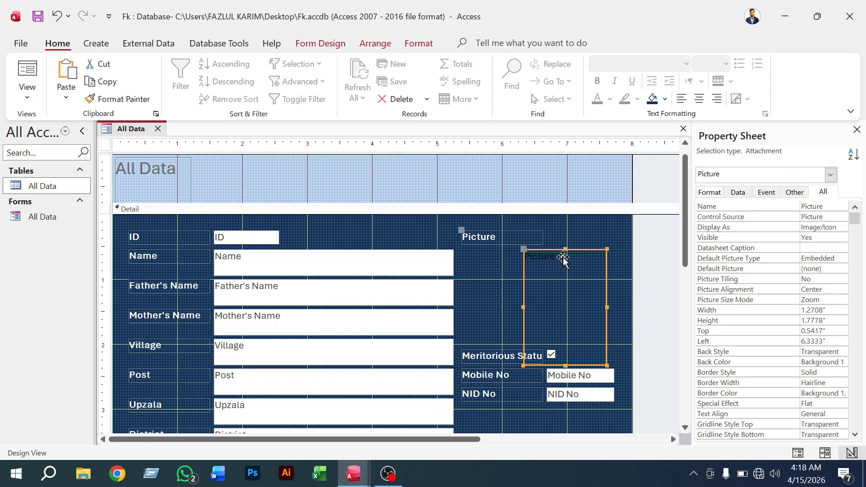
drag(569, 255, 567, 255)
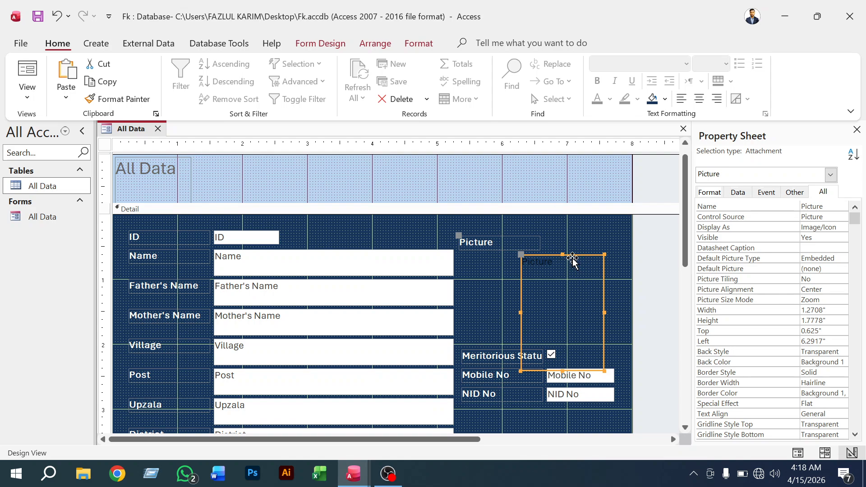
click(571, 258)
Try to shift the Picture attachment control and its label further right, and undo the move
drag(522, 252, 584, 245)
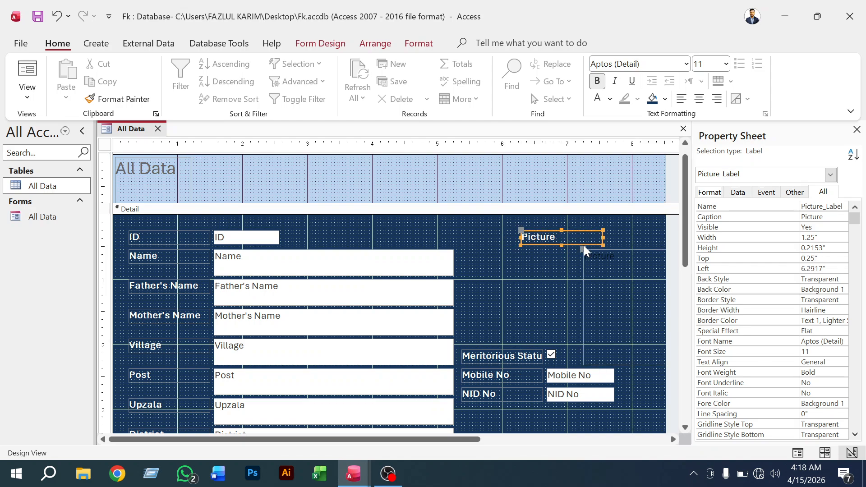
key(ctrl+z)
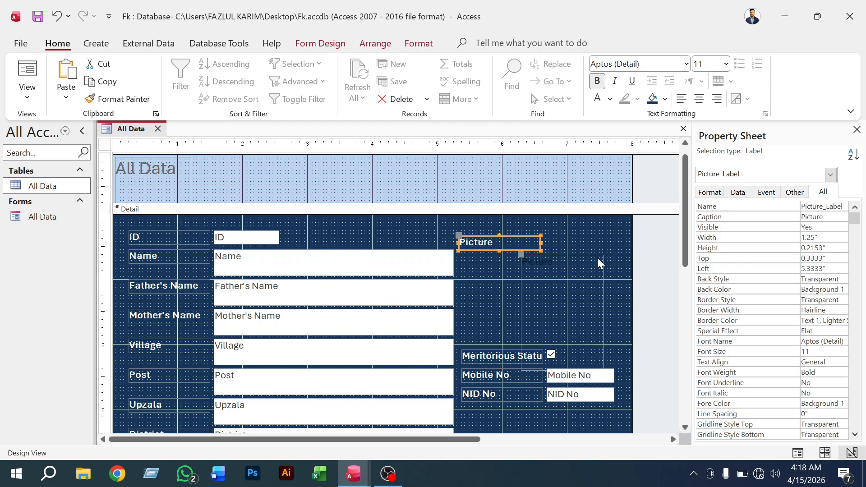
click(582, 250)
Move the Picture label on its own directly above the attachment frame, about 0.29 in from the top and 6.25 in from the left
click(493, 246)
drag(461, 235, 519, 235)
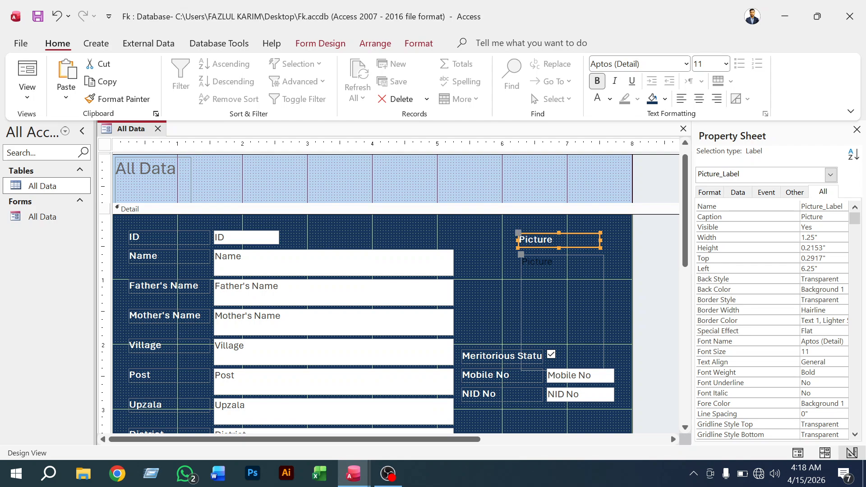
click(497, 254)
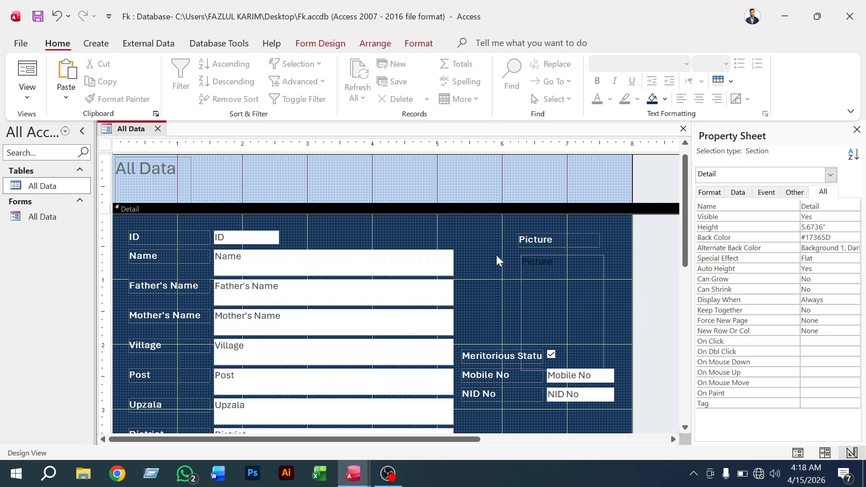
Nudge the Picture attachment control and its label left until the control's left position is 6.25 in
click(572, 257)
key(Left)
key(Left)
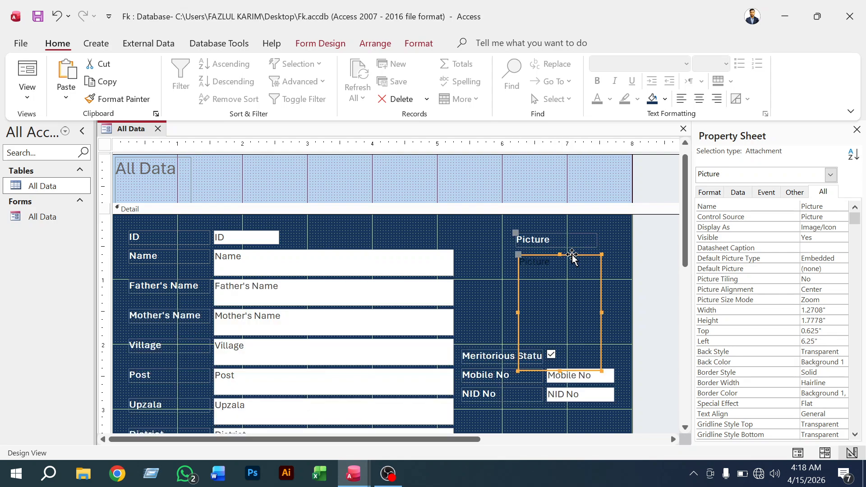
Center the text of the Picture label above the attachment frame
click(613, 247)
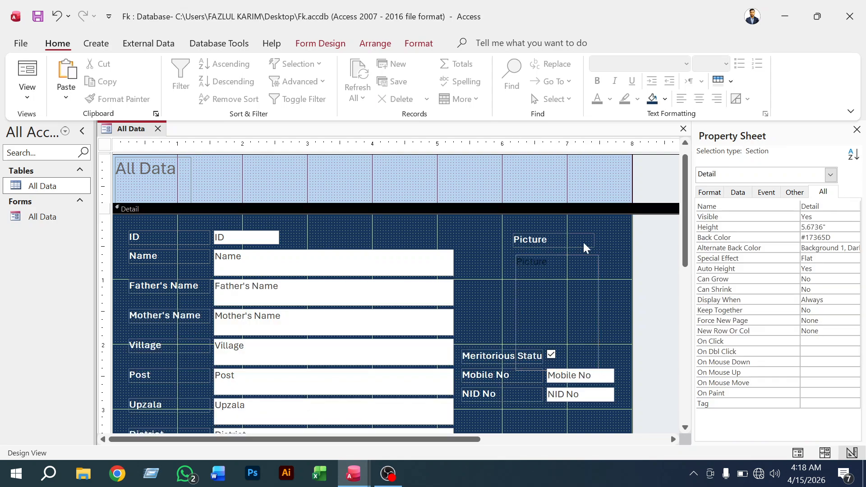
click(583, 242)
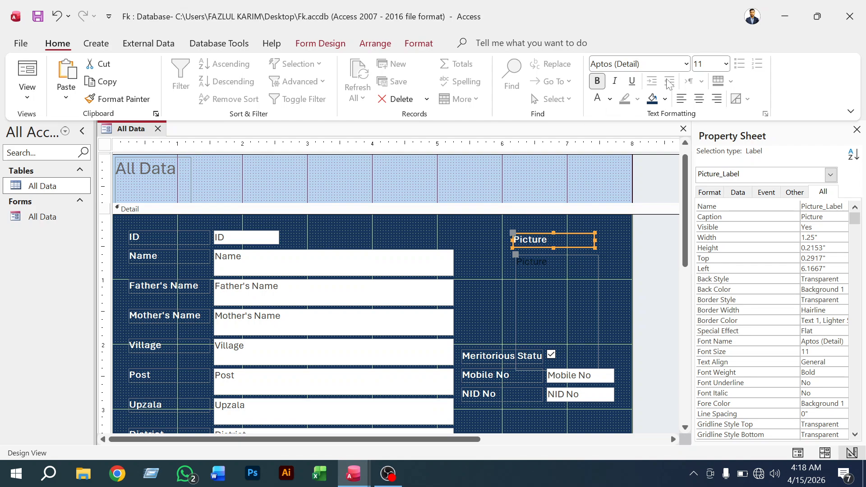
click(698, 100)
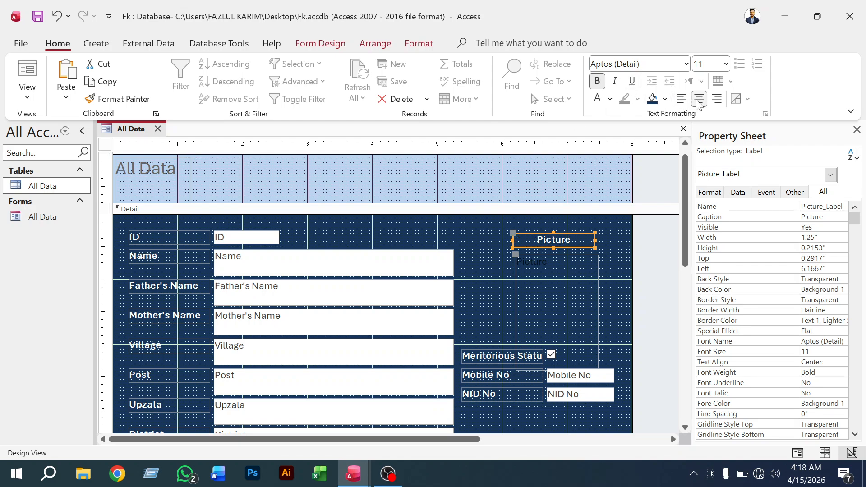
click(619, 249)
Shift the Picture label and its attachment control right until the control's left position is about 6.29 in
click(582, 241)
drag(569, 235, 589, 235)
click(581, 236)
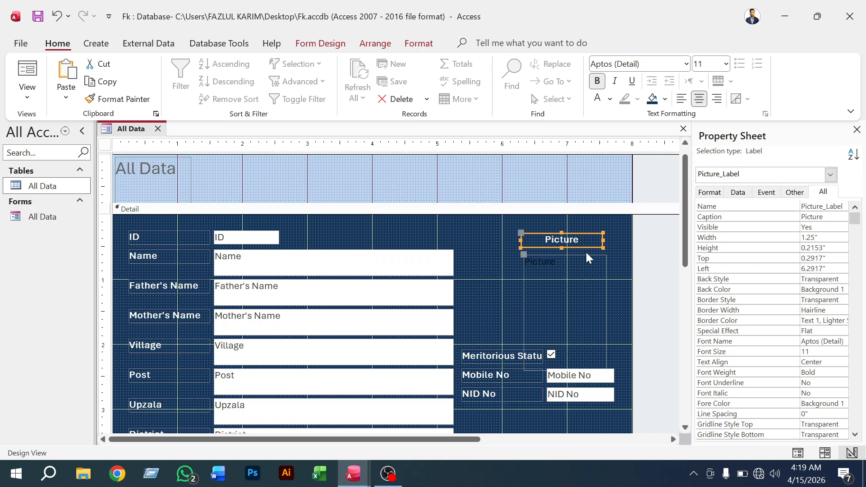
click(586, 253)
click(586, 254)
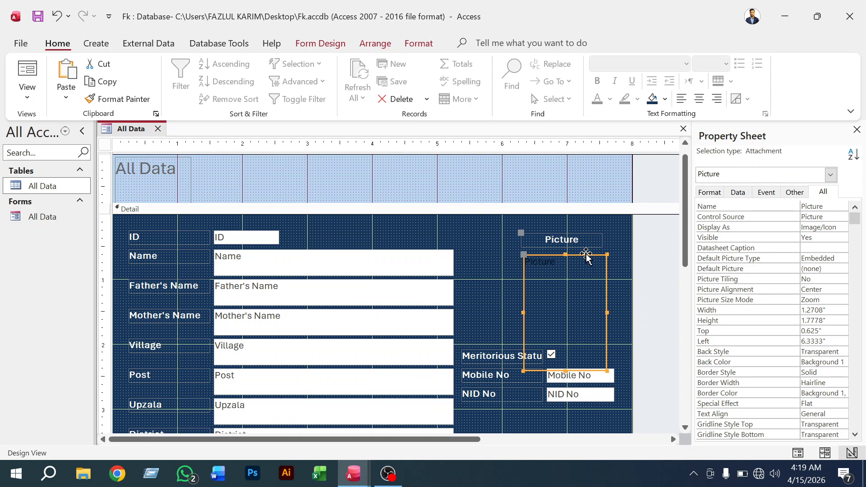
drag(586, 255, 584, 256)
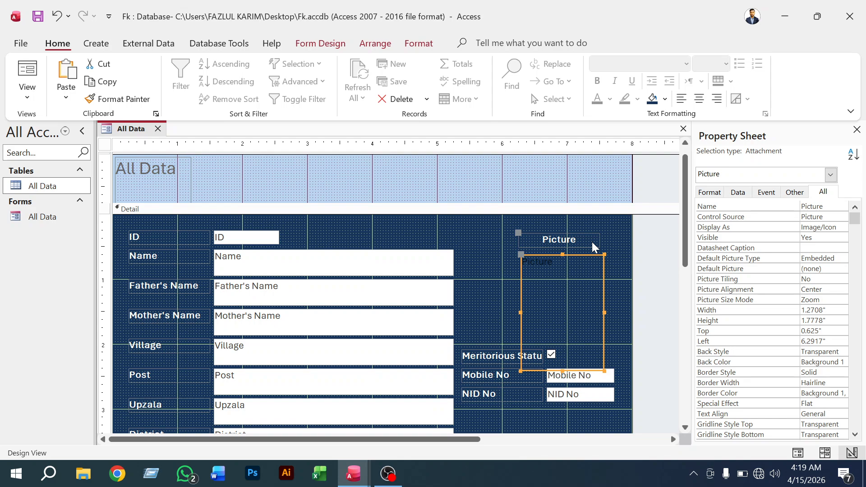
Apply equal vertical spacing to the Picture label and attachment control, and align their right edges
shift+click(592, 240)
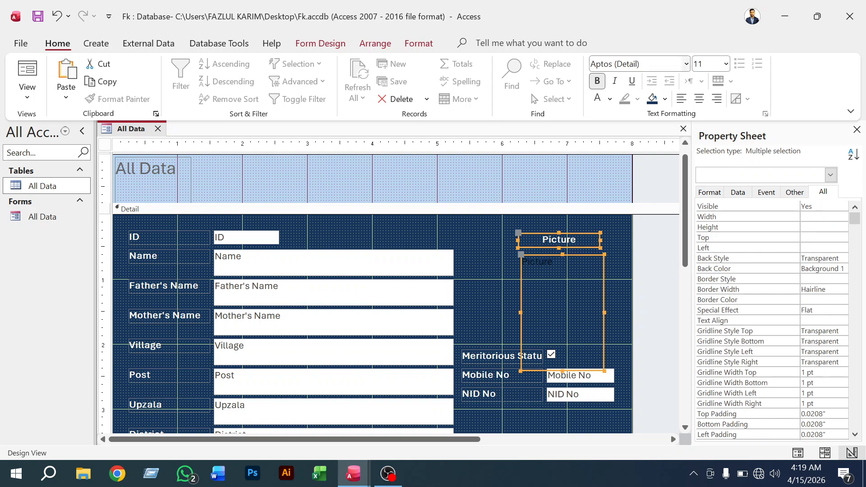
click(375, 43)
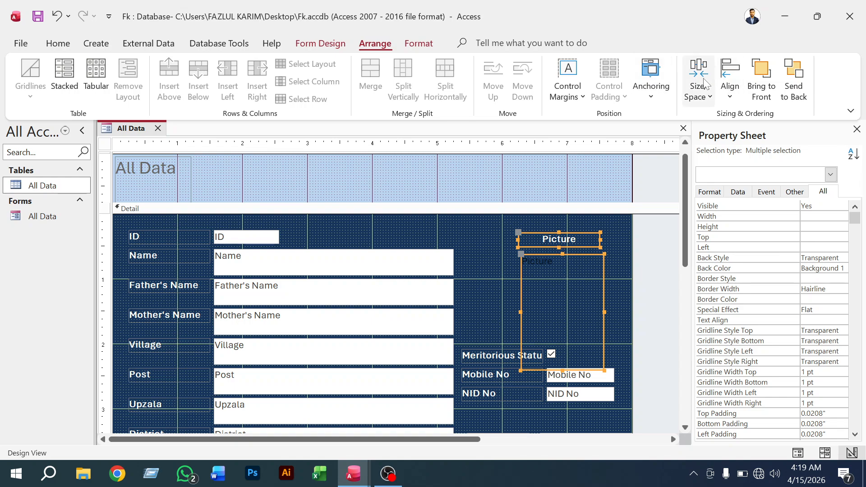
click(704, 88)
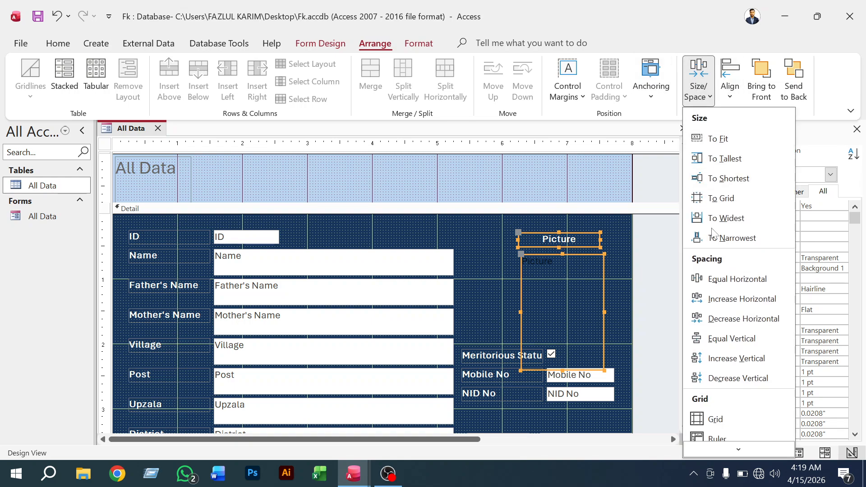
click(714, 344)
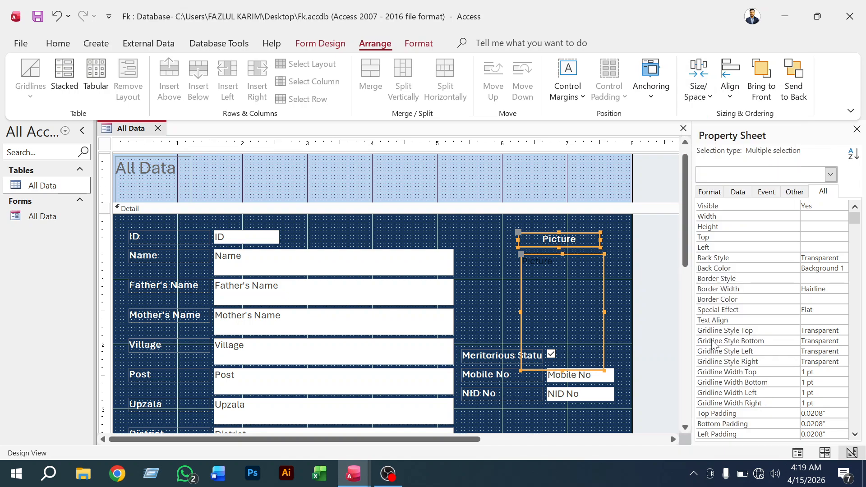
click(729, 92)
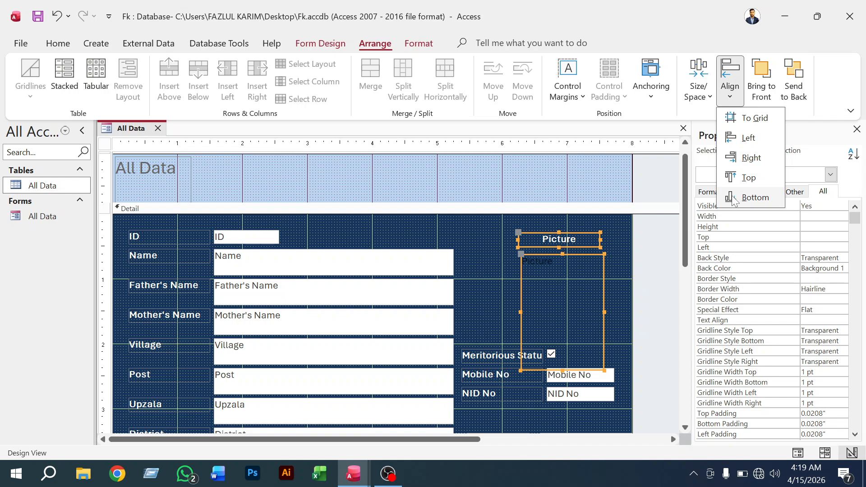
click(744, 157)
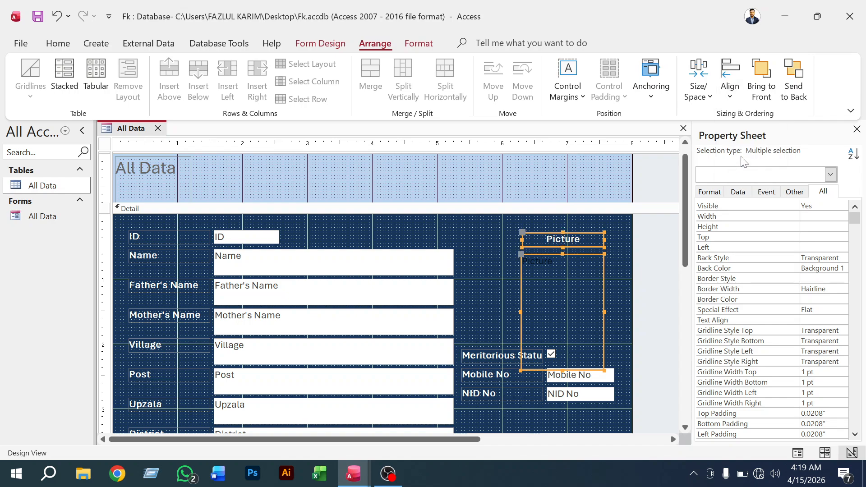
click(616, 238)
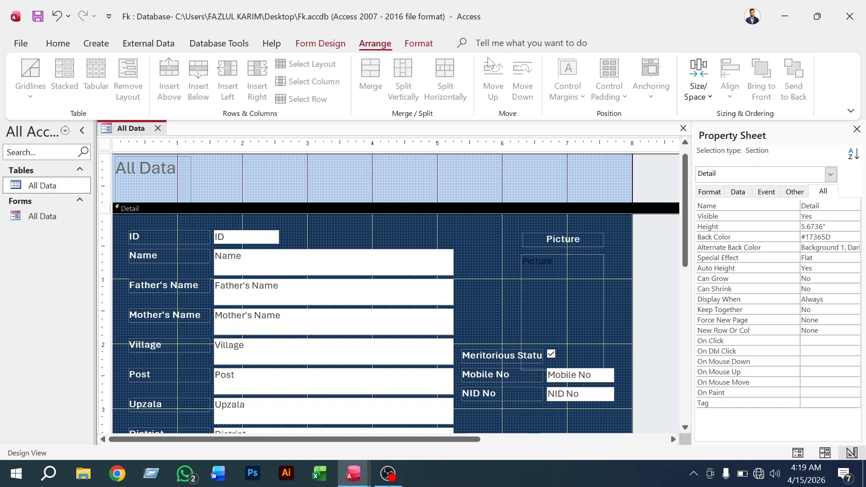
Review the All Data form's field layout and compare it with the reference Form in the 1.accdb database
scroll(563, 328, down, 3)
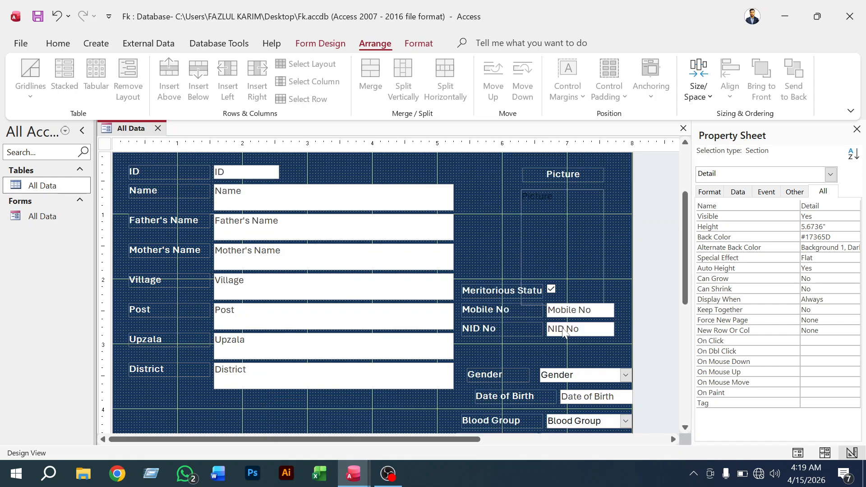
scroll(563, 328, down, 3)
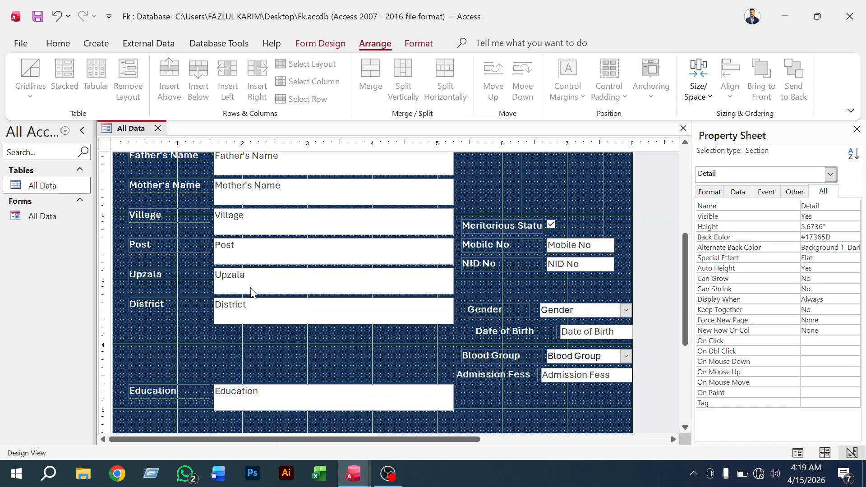
scroll(512, 304, up, 5)
scroll(514, 306, down, 4)
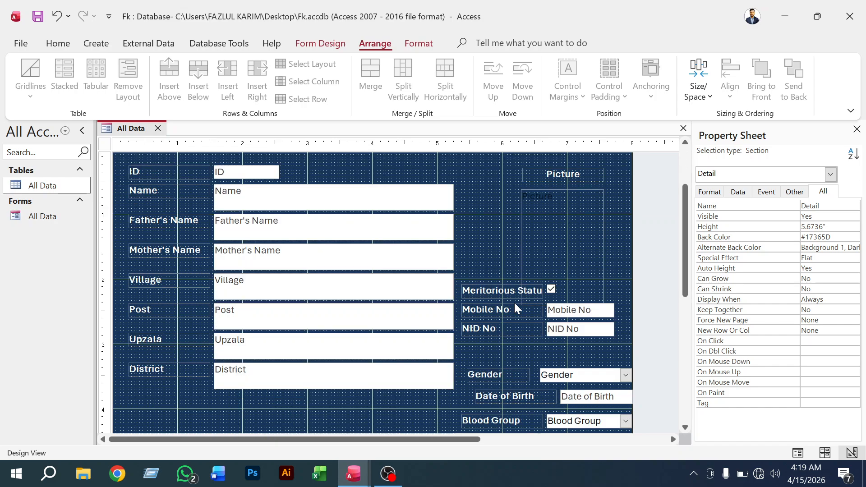
scroll(519, 297, up, 4)
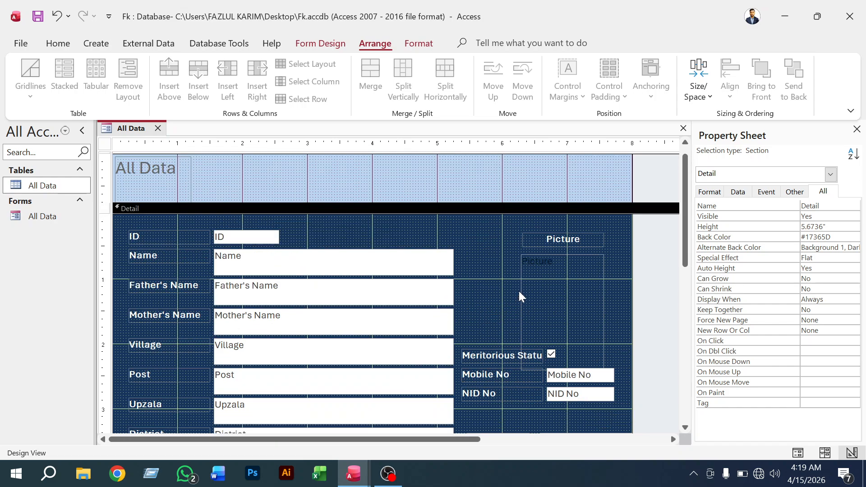
scroll(532, 266, down, 2)
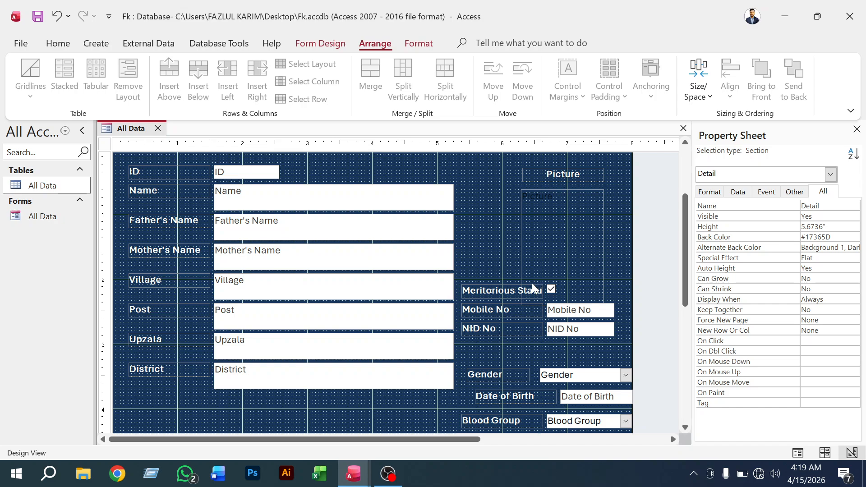
click(353, 474)
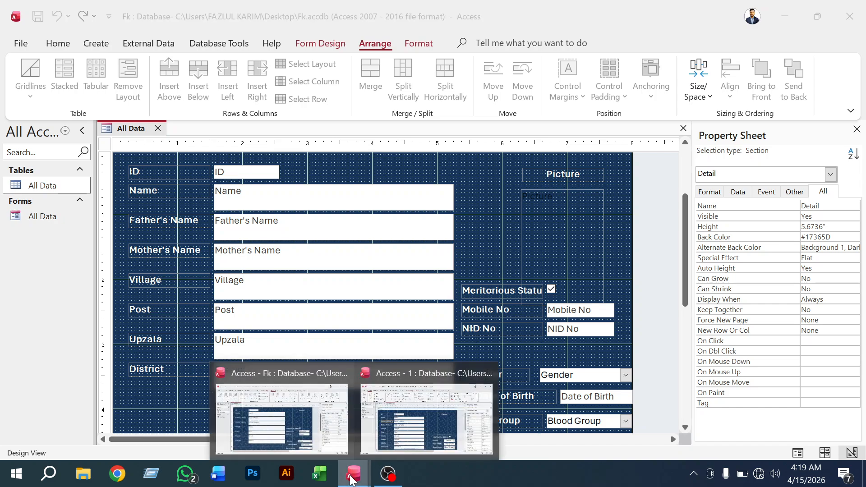
click(427, 428)
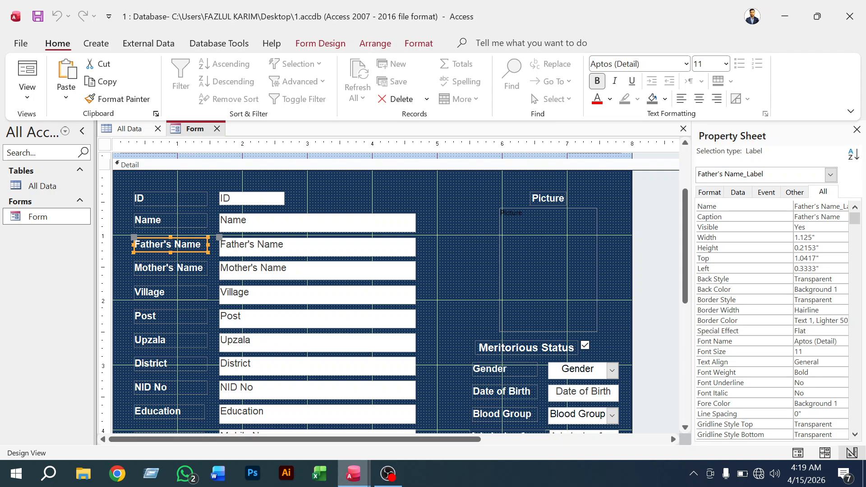
click(353, 474)
click(331, 450)
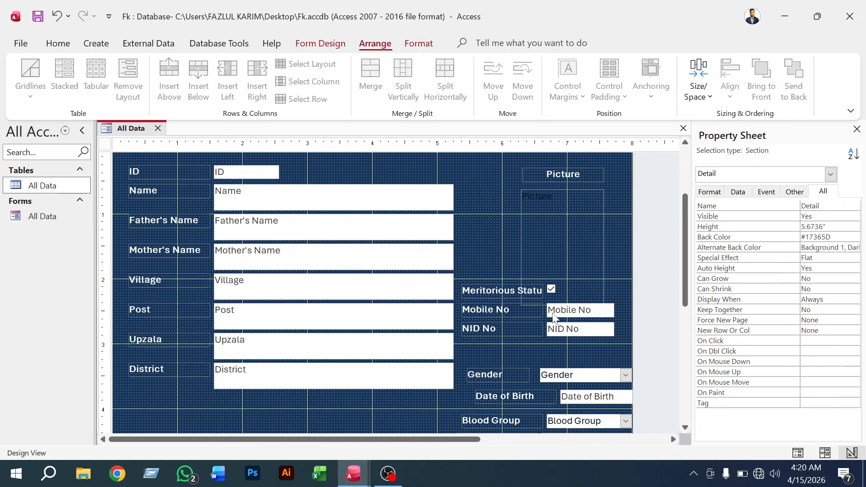
Move the Mobile No and NID No fields with their labels down together, clear of the Picture frame and near the Gender field
click(491, 309)
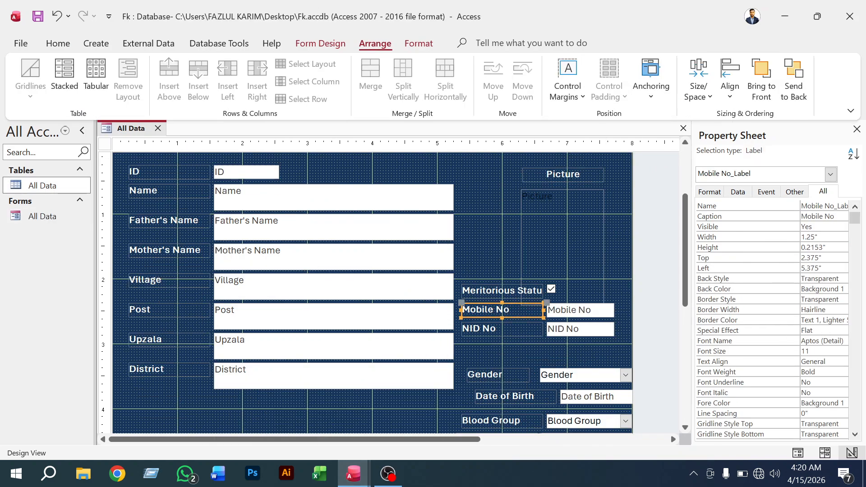
shift+click(495, 329)
drag(500, 308, 503, 345)
Move the Meritorious Status label and checkbox directly below the Picture frame, about 2.5 in from the top and 6 in from the left
click(491, 291)
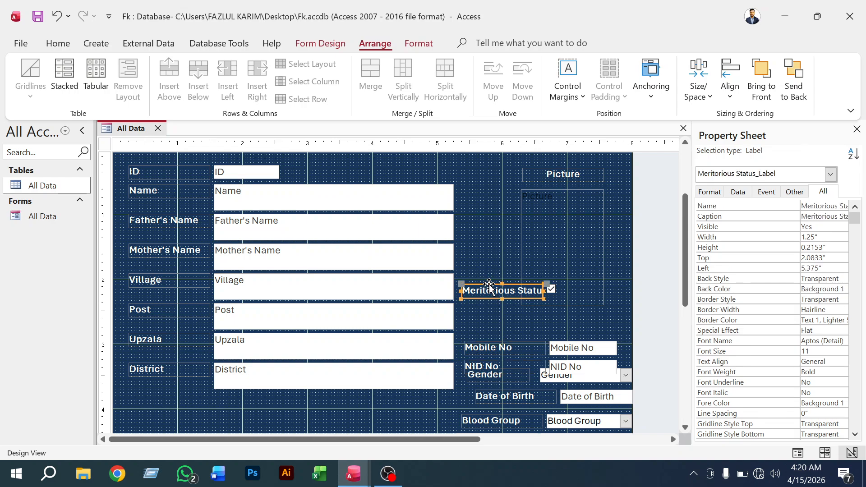
drag(489, 287, 493, 315)
drag(493, 314, 494, 315)
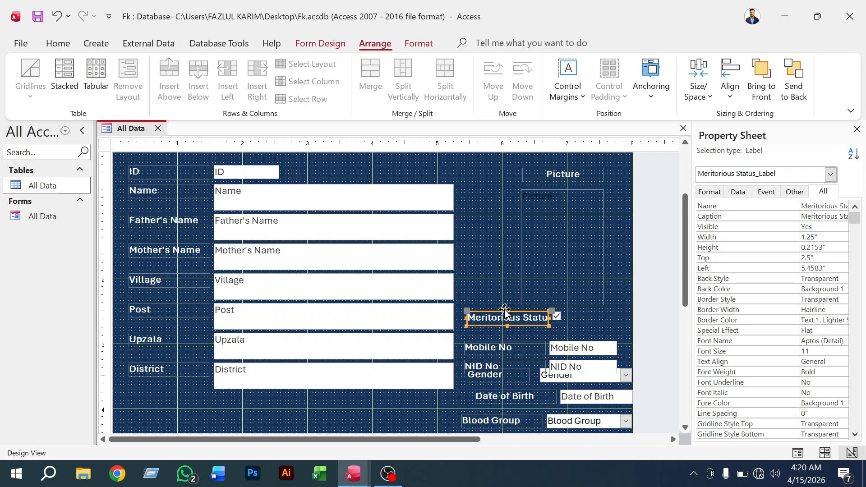
drag(500, 315, 536, 314)
Shift the Picture attachment control and its label left above Meritorious Status, to about 6.1 in from the left, undoing a misplaced move
click(600, 283)
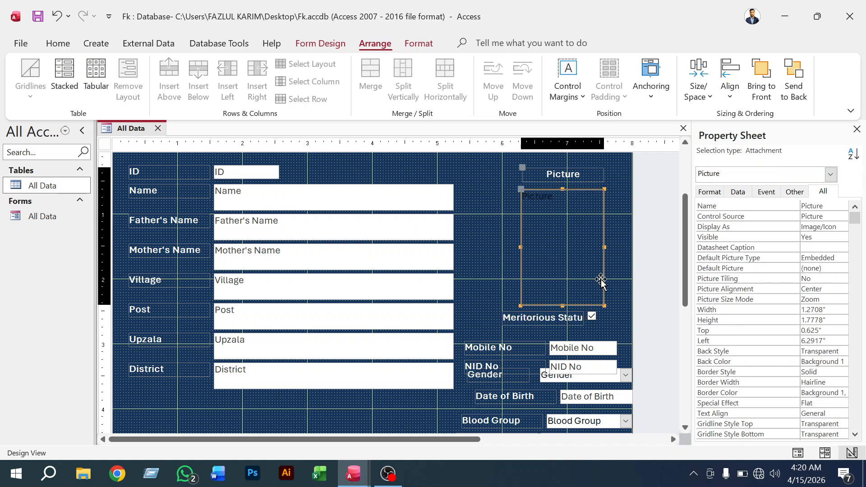
drag(600, 281, 600, 276)
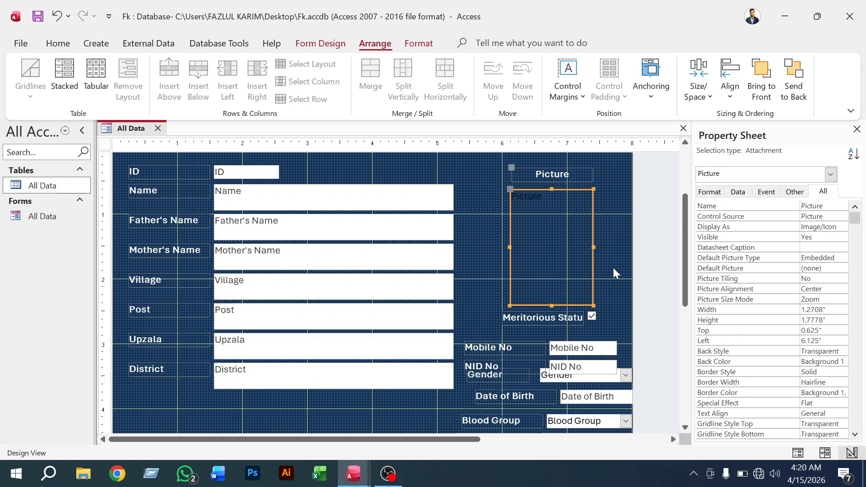
click(609, 283)
click(566, 285)
key(ctrl+z)
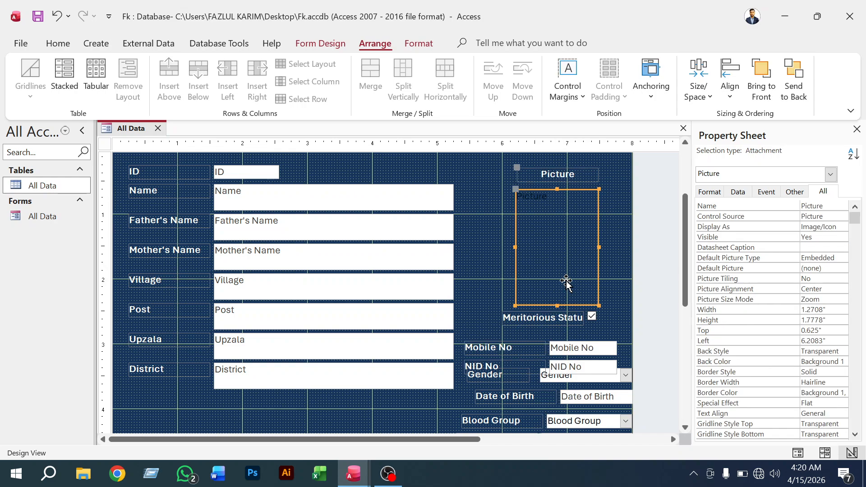
click(541, 317)
click(552, 259)
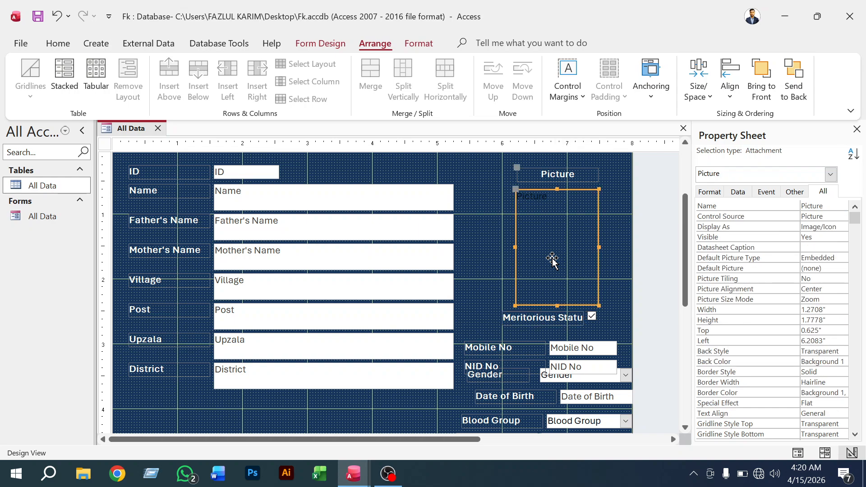
drag(552, 259, 545, 258)
click(612, 245)
Nudge the Meritorious Status label and checkbox left and widen the label to 1.375 in to fit its full caption
click(542, 322)
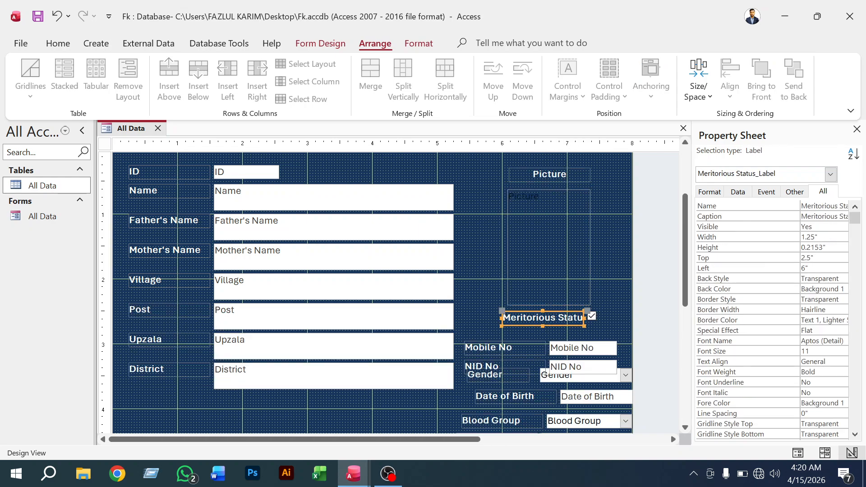
click(601, 290)
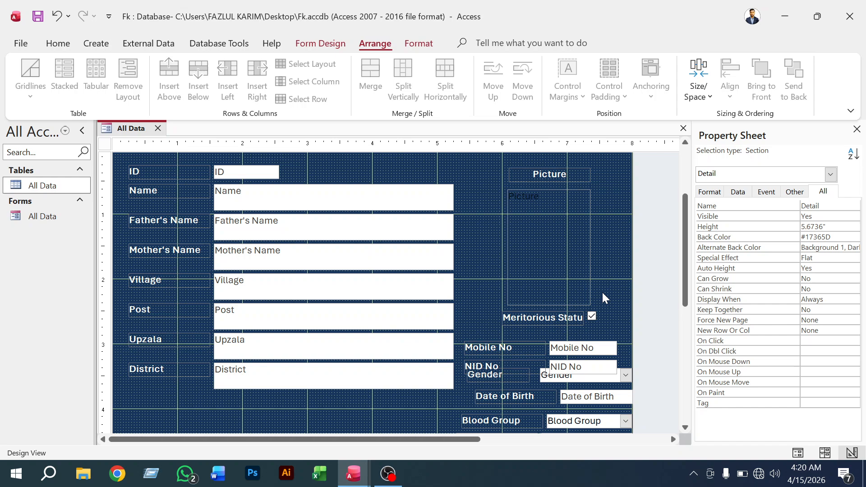
click(569, 318)
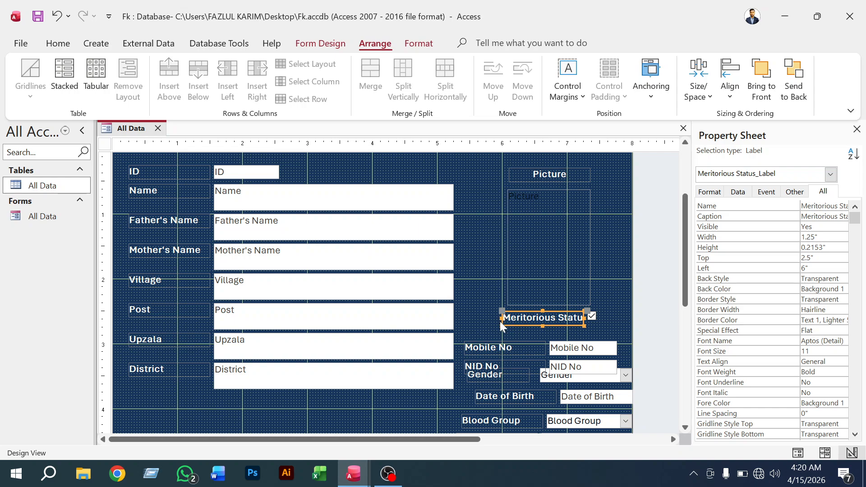
drag(499, 319, 496, 321)
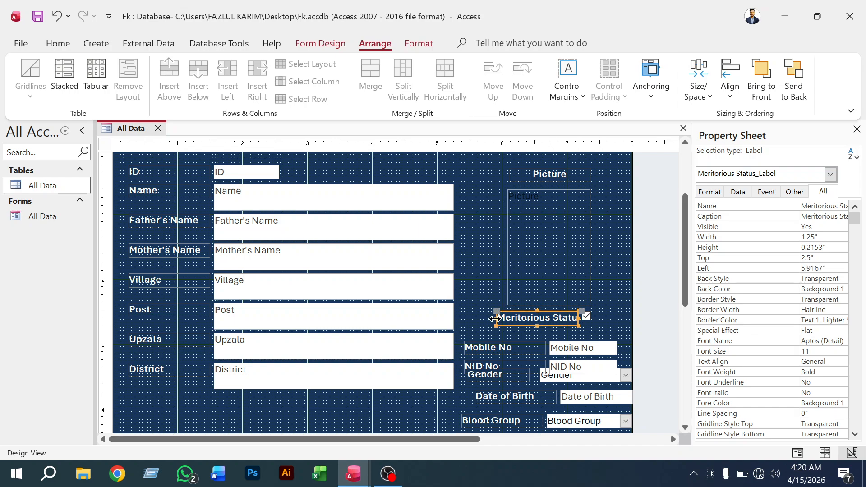
click(495, 320)
drag(487, 320, 485, 320)
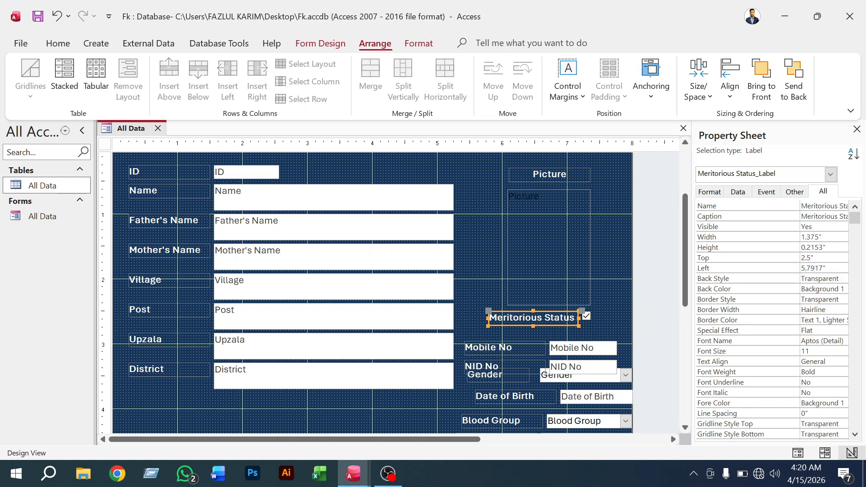
Move the widened Meritorious Status label and checkbox right, to about 6 in from the left beneath the Picture frame
click(521, 313)
drag(521, 314, 534, 315)
click(620, 291)
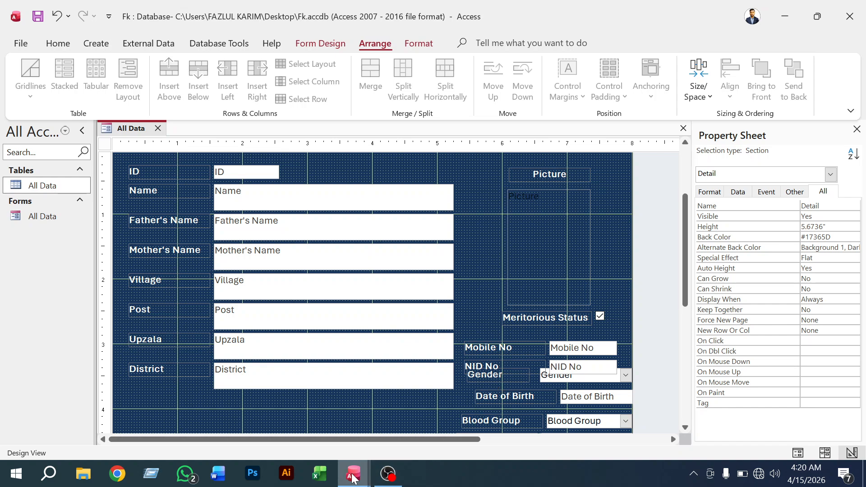
Compare with the reference form and move the NID No and Mobile No labels and boxes below District, about 4 in from the top
mouse_move(353, 478)
click(428, 417)
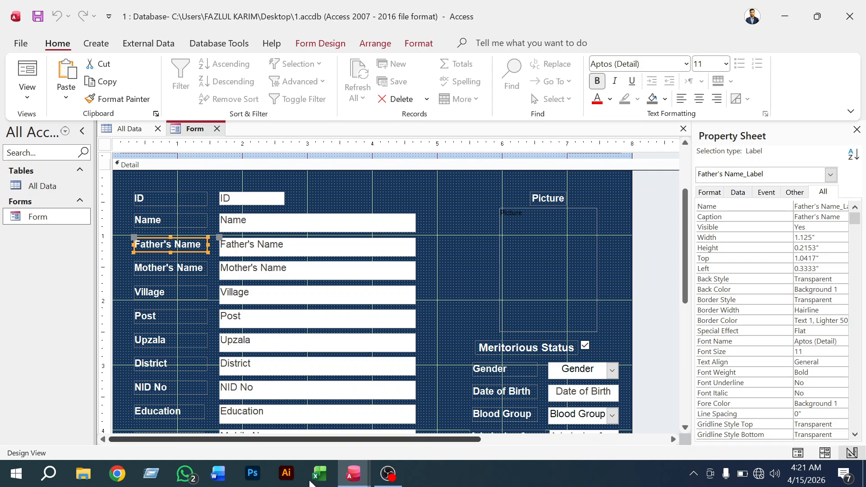
mouse_move(353, 476)
click(288, 443)
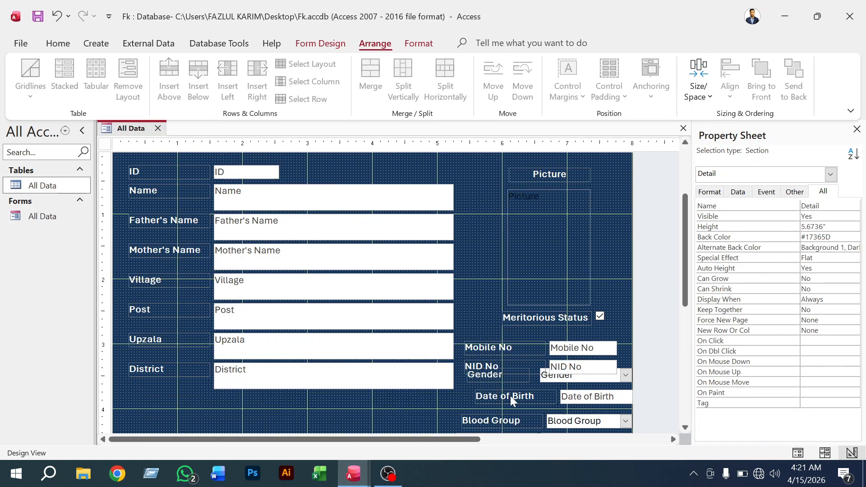
click(491, 374)
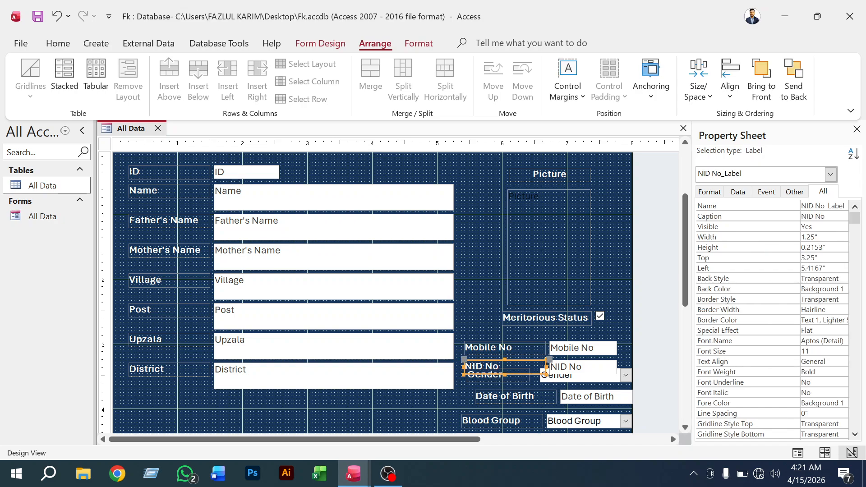
drag(525, 361, 321, 412)
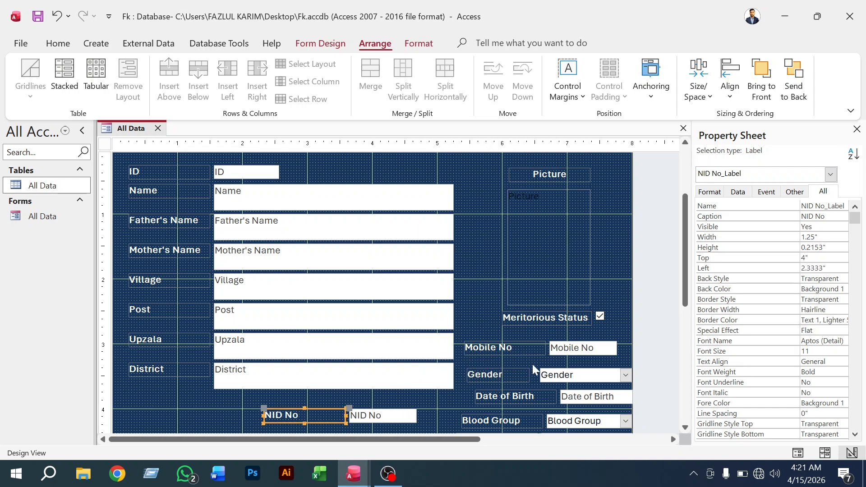
click(511, 345)
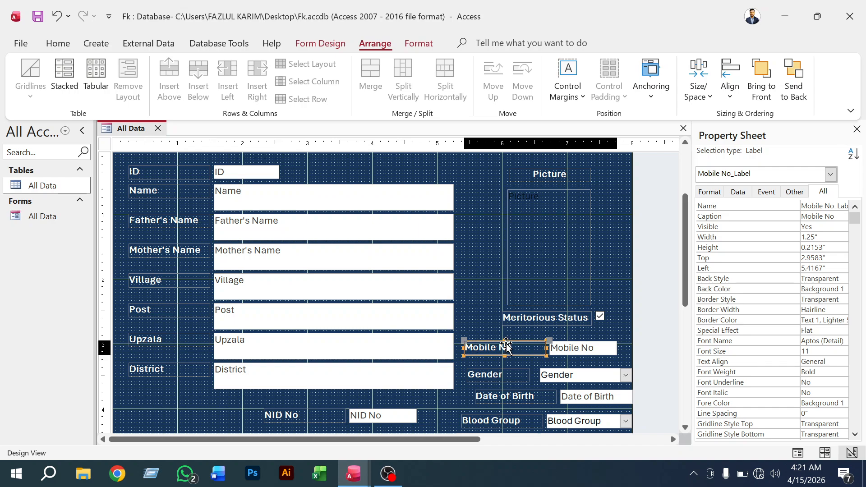
drag(506, 345, 205, 408)
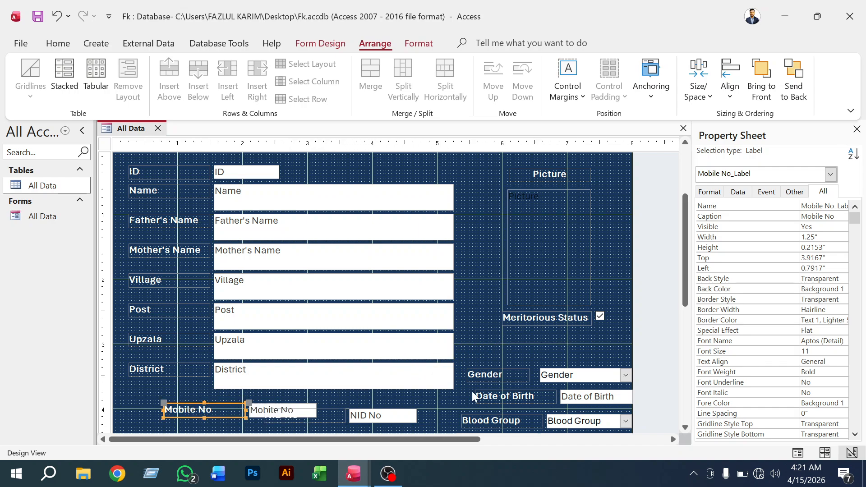
Move the Gender label and combo box directly below Meritorious Status, about 2.83 in from the top
click(523, 374)
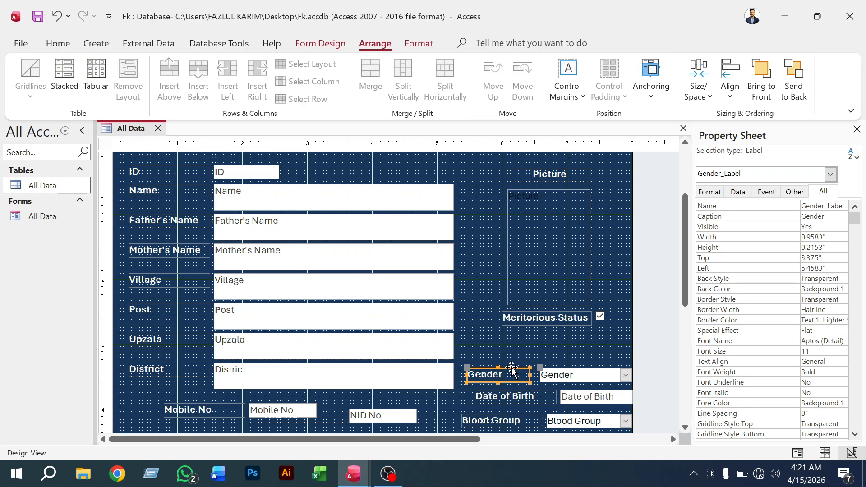
drag(513, 368, 548, 335)
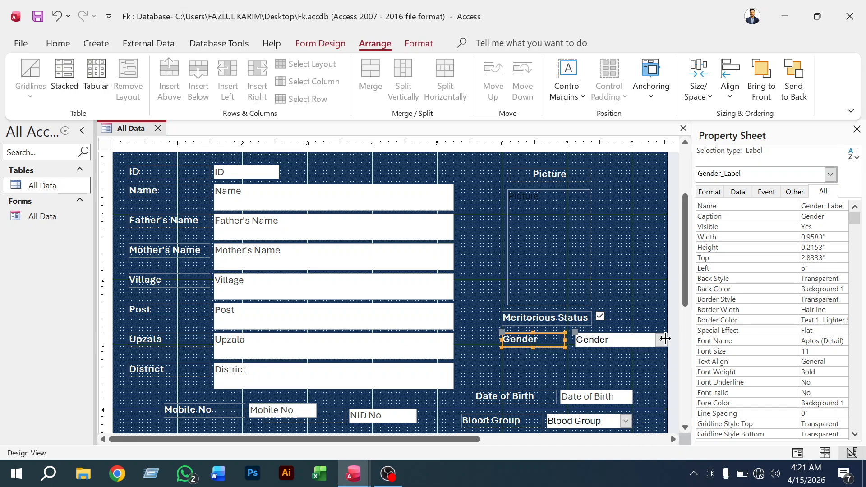
click(620, 345)
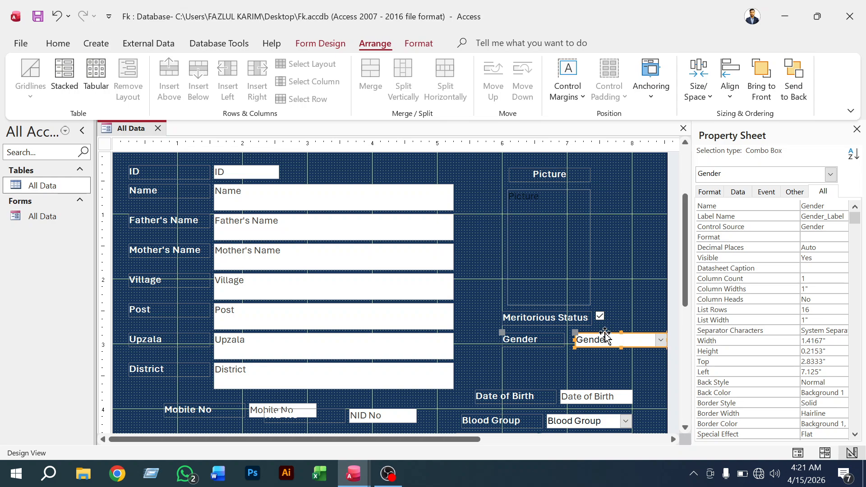
drag(606, 336, 577, 336)
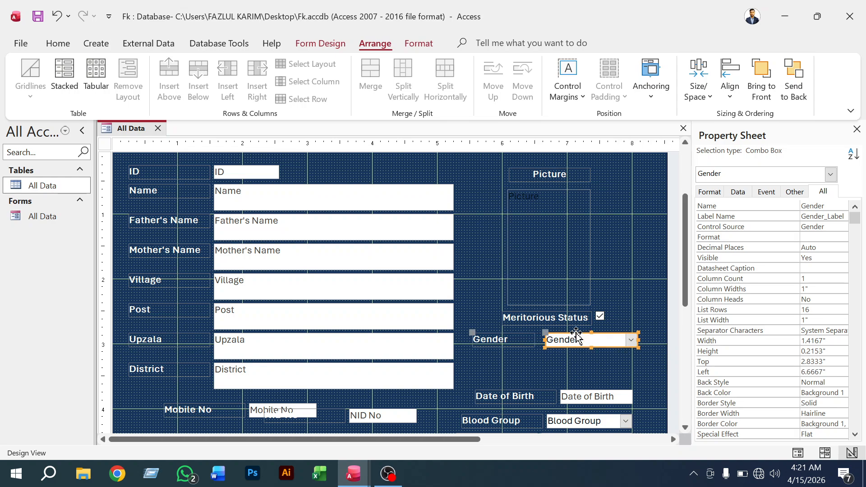
Nudge the Picture control left and shift the Gender label and combo box right, aligning Picture and the Gender label at 6 in
click(564, 268)
key(Left)
key(Left)
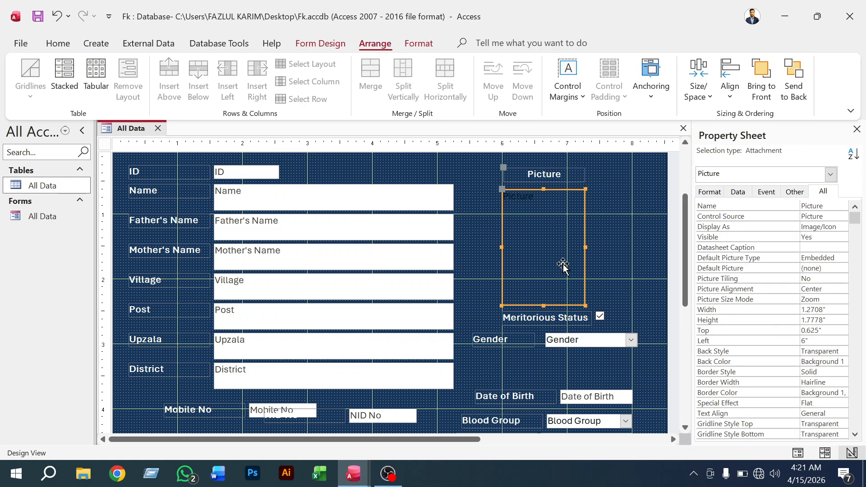
key(Right)
click(501, 345)
drag(510, 336, 542, 337)
Check the reference form and shift the Meritorious Status label and checkbox left to about 5.83 in from the left
mouse_move(367, 482)
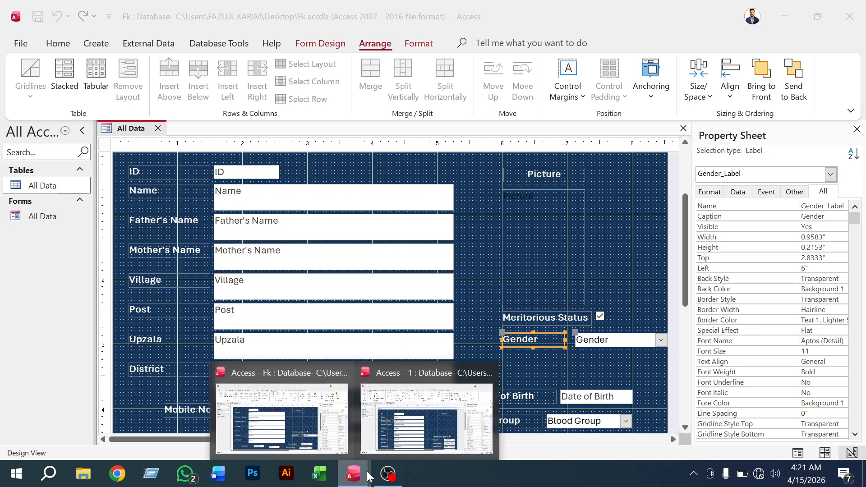
click(440, 426)
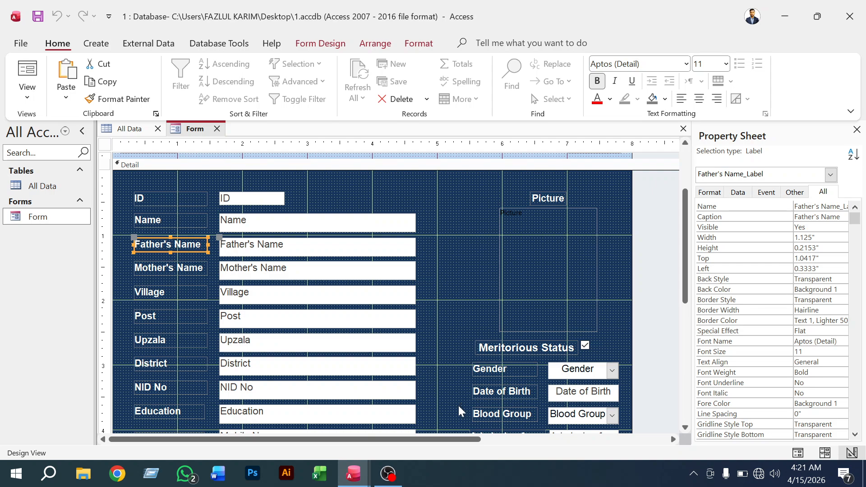
mouse_move(362, 466)
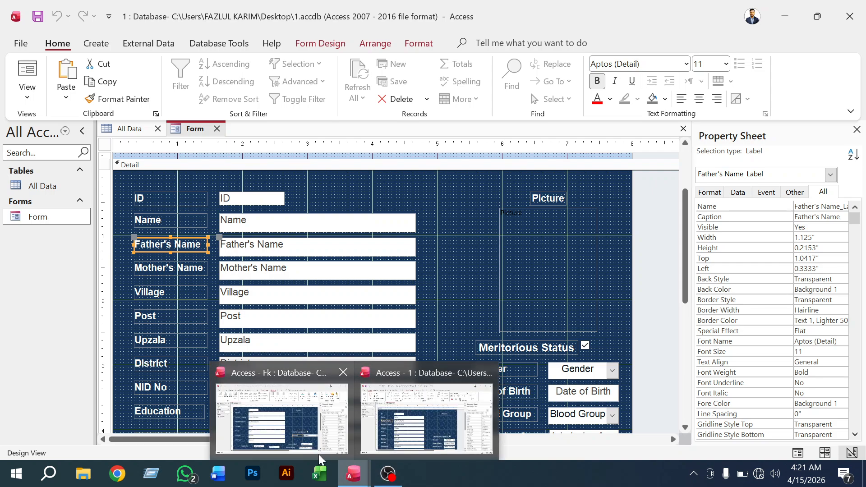
click(319, 434)
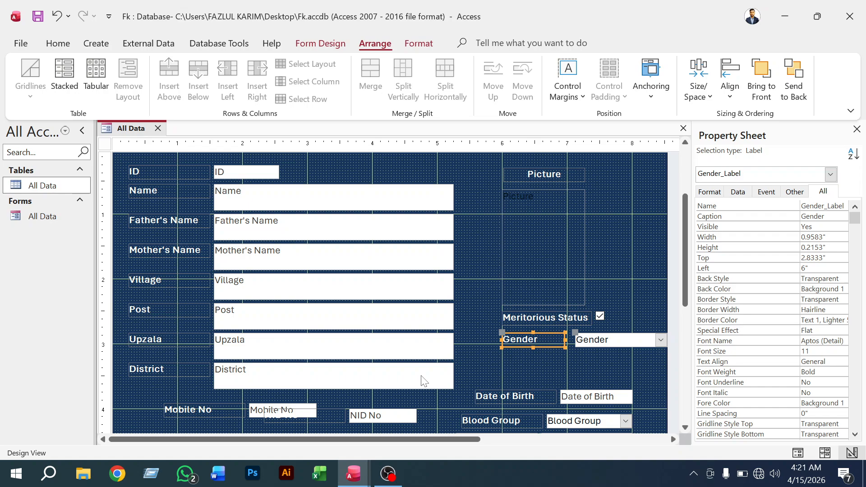
click(530, 320)
drag(564, 310, 559, 311)
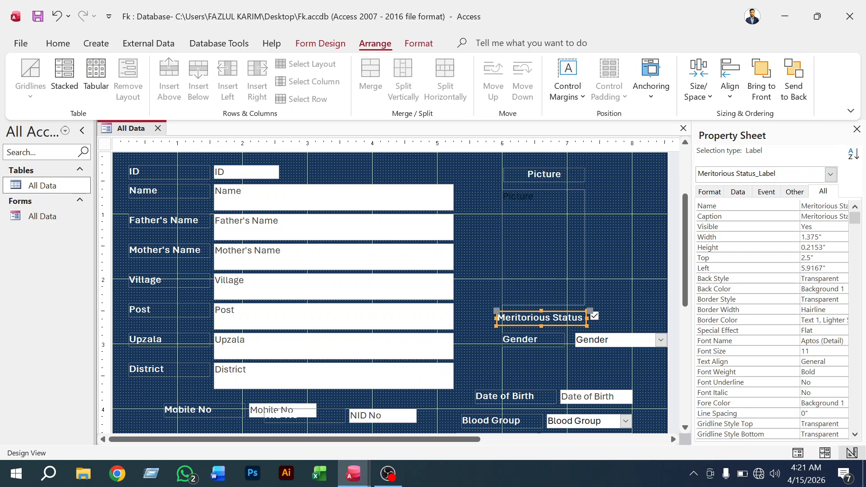
key(Left)
key(Left)
click(620, 318)
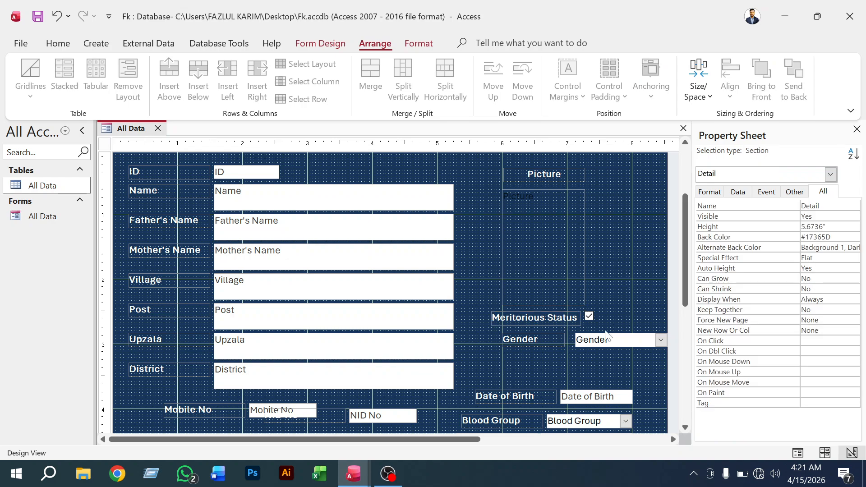
Nudge the Gender label and combo box left to align with the Meritorious Status label, about 5.83 in from the left
click(531, 342)
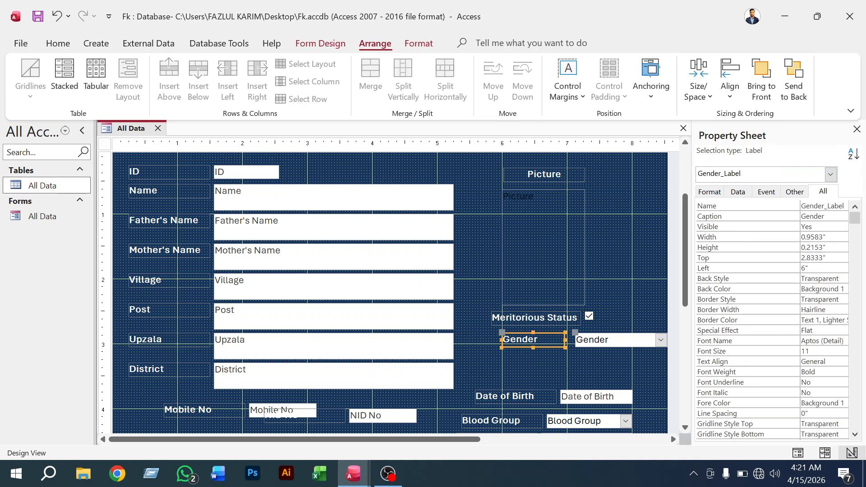
key(Left)
key(Left)
key(Left)
click(640, 310)
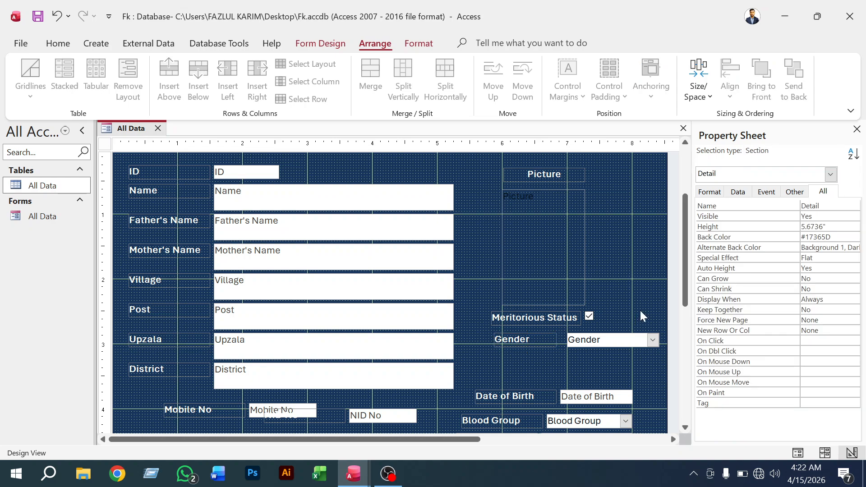
click(527, 341)
key(Left)
click(615, 305)
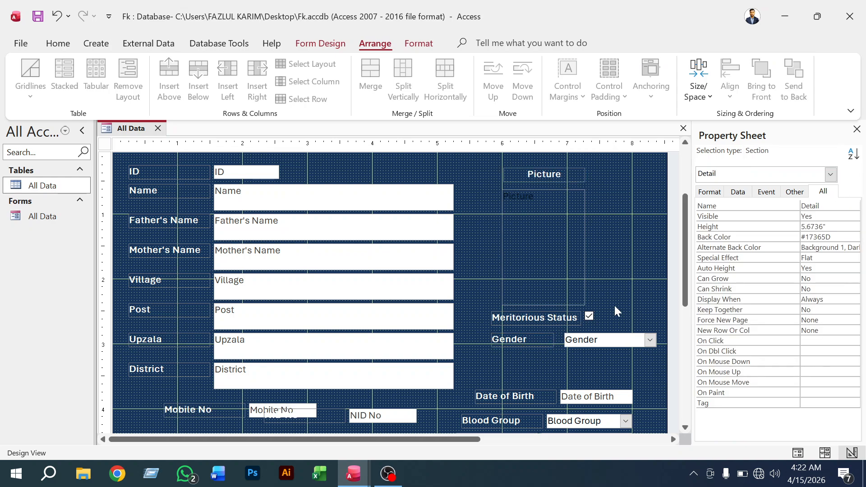
Narrow the Gender label to just wider than its caption and shorten the combo box to end at about 8 in
click(547, 339)
drag(554, 339, 536, 347)
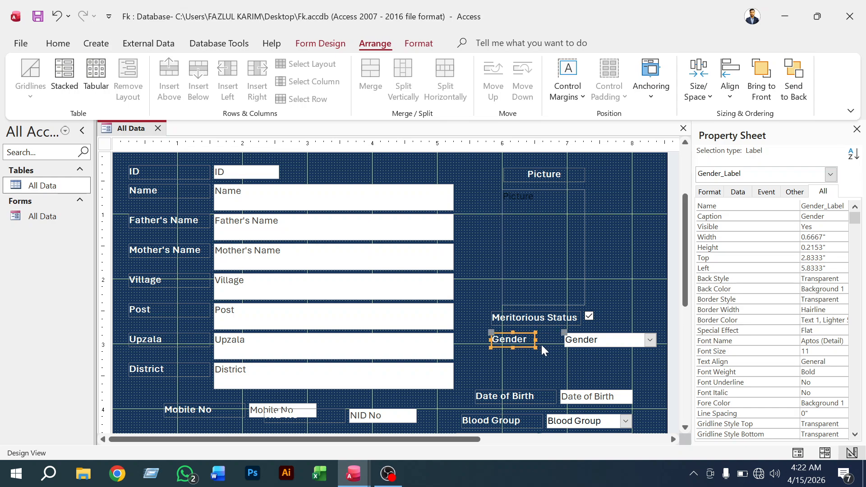
click(549, 339)
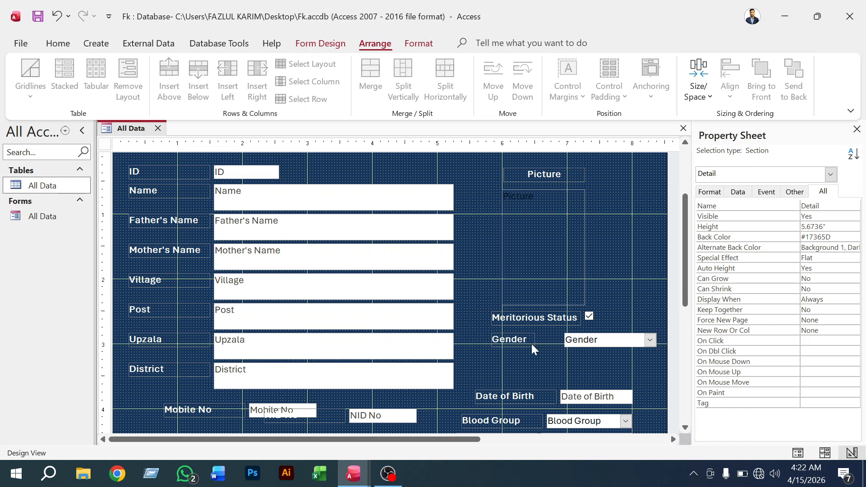
click(533, 345)
drag(539, 339, 541, 339)
click(575, 340)
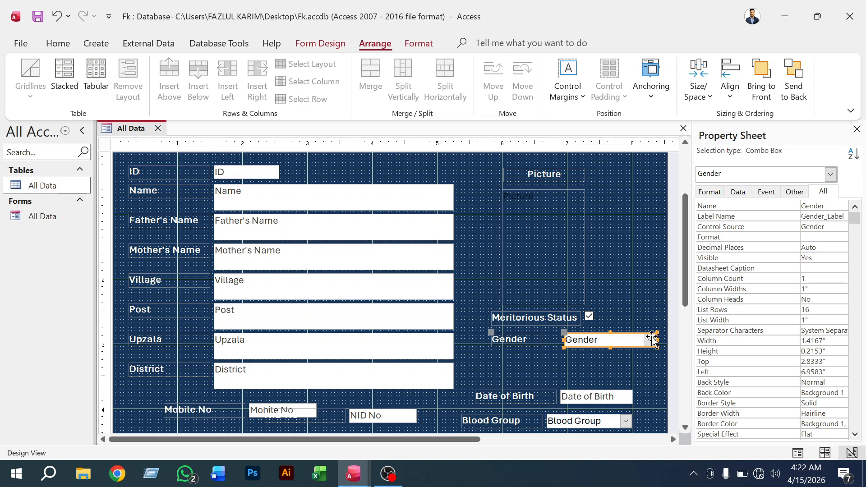
drag(658, 340, 631, 342)
click(646, 315)
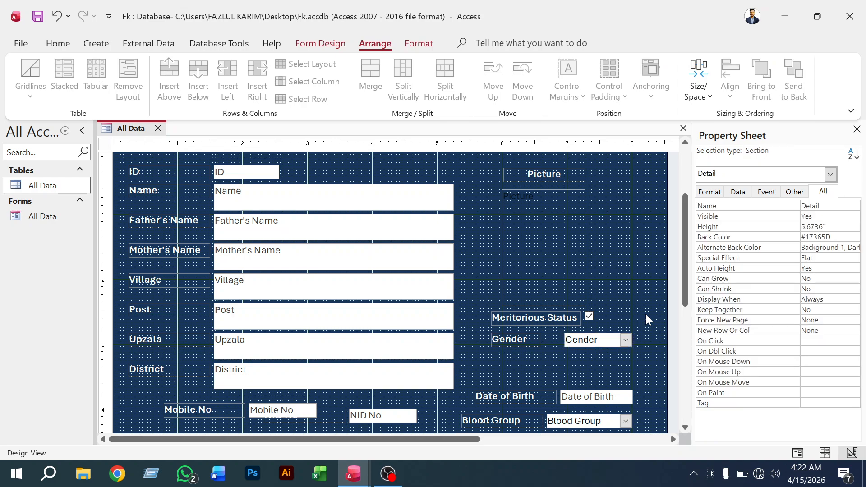
Narrow the Date of Birth label and move it with its text box directly below Gender, about 5.83 in from the left
scroll(646, 313, down, 1)
scroll(646, 313, down, 1)
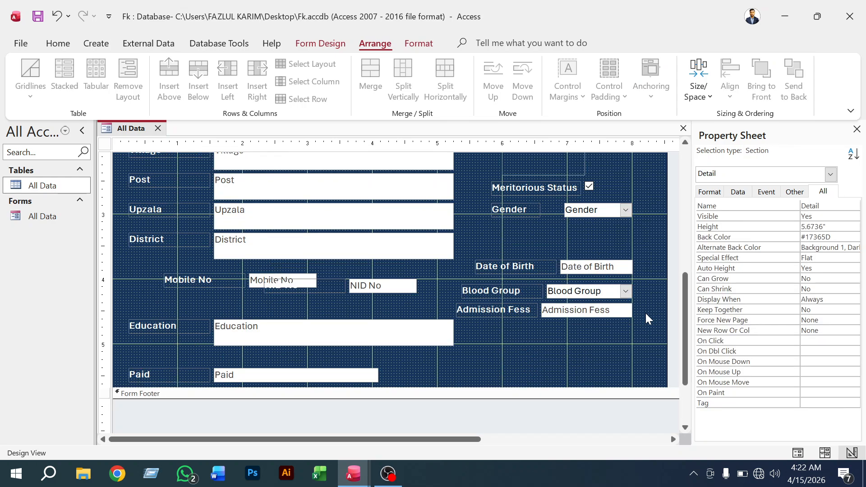
click(532, 271)
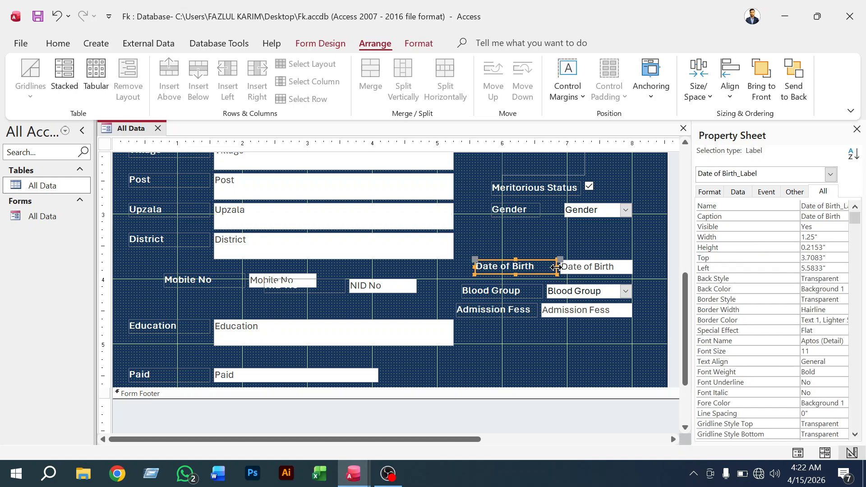
drag(558, 267, 547, 225)
click(571, 259)
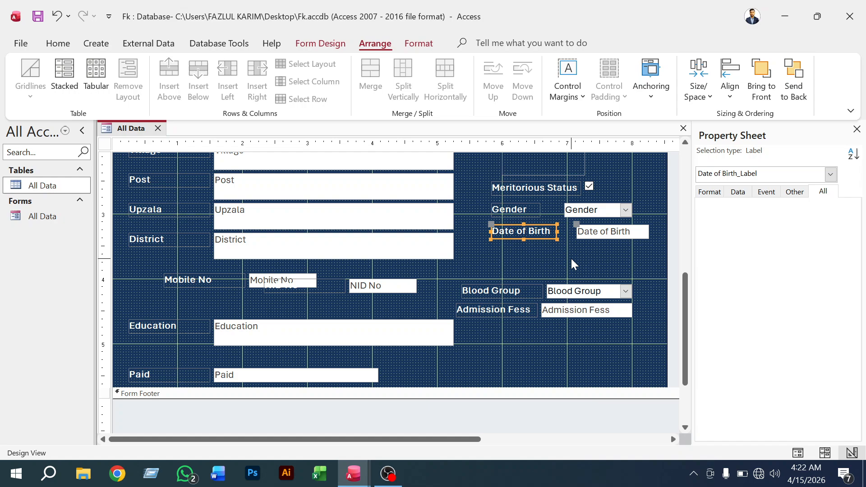
Resize the Date of Birth text box to match the Gender combo box, starting about 6.96 in from the left and 1.04 in wide
click(582, 236)
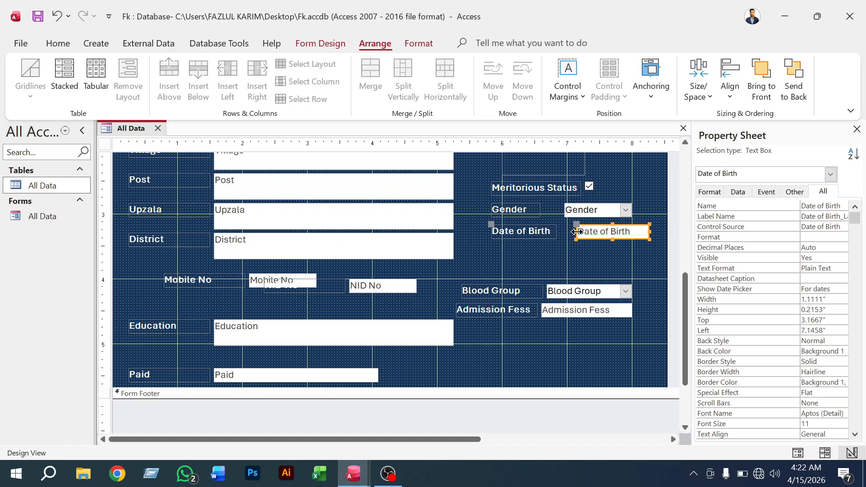
drag(575, 232, 567, 232)
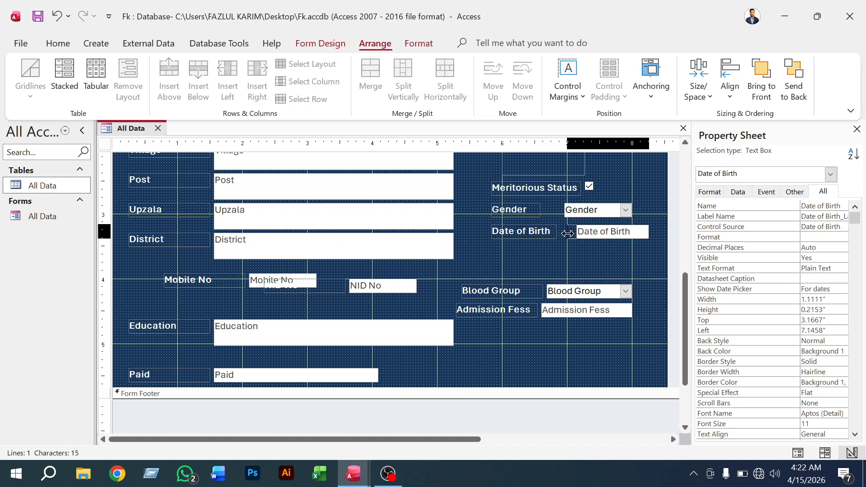
click(580, 258)
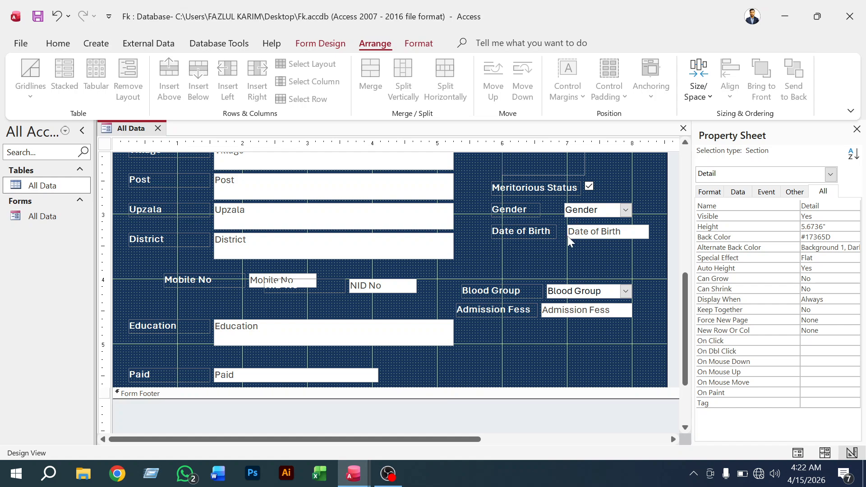
click(567, 234)
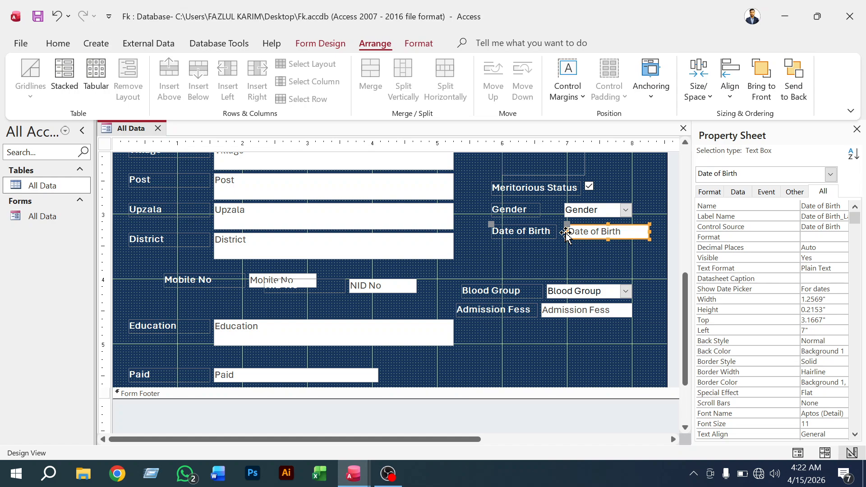
click(566, 233)
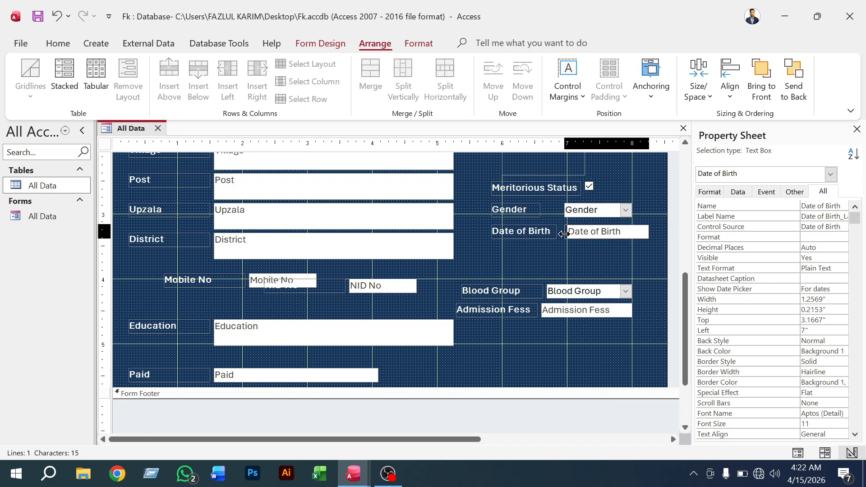
drag(564, 234, 563, 235)
click(574, 258)
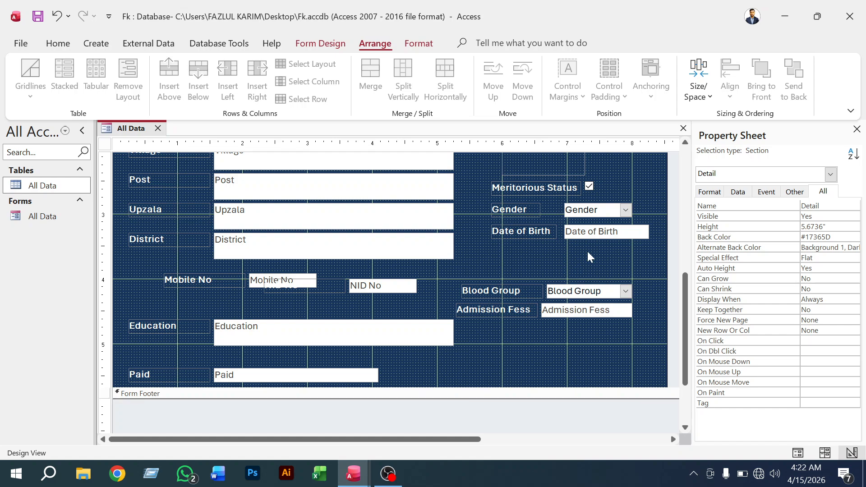
click(623, 235)
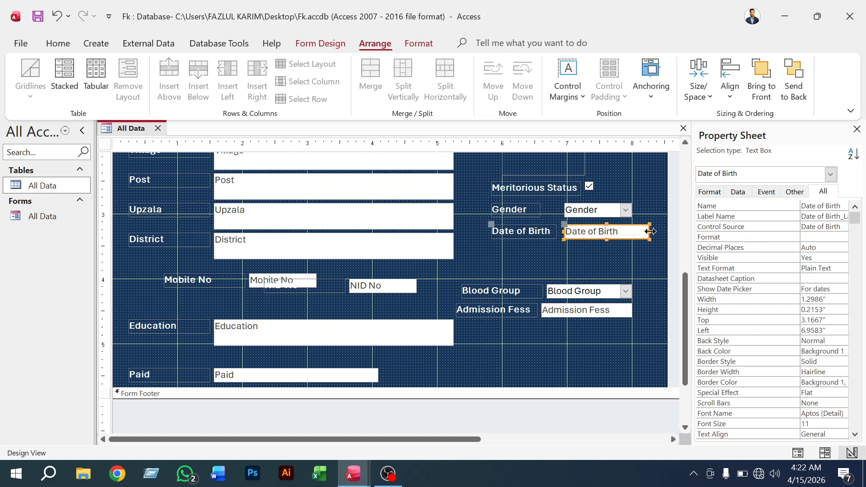
drag(650, 232, 635, 238)
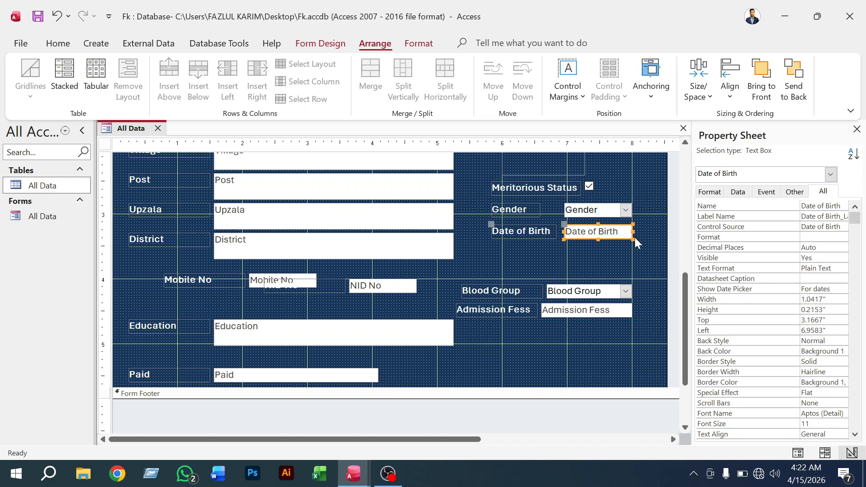
Following the reference form, move Blood Group directly below Date of Birth, about 5.83 in from the left, and narrow its label to about 0.96 in
click(636, 250)
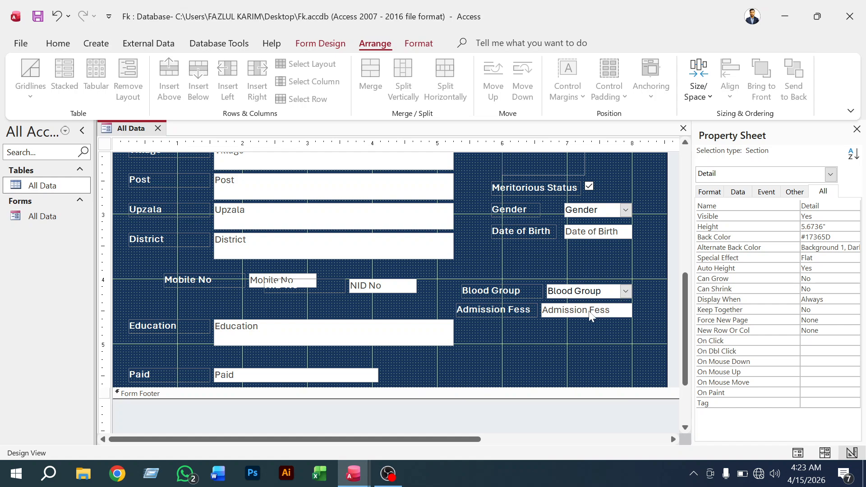
mouse_move(361, 484)
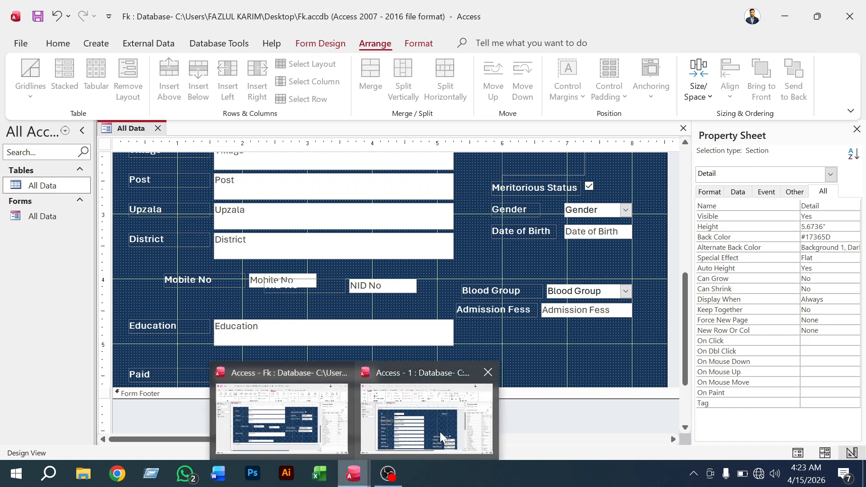
click(440, 431)
scroll(497, 359, down, 3)
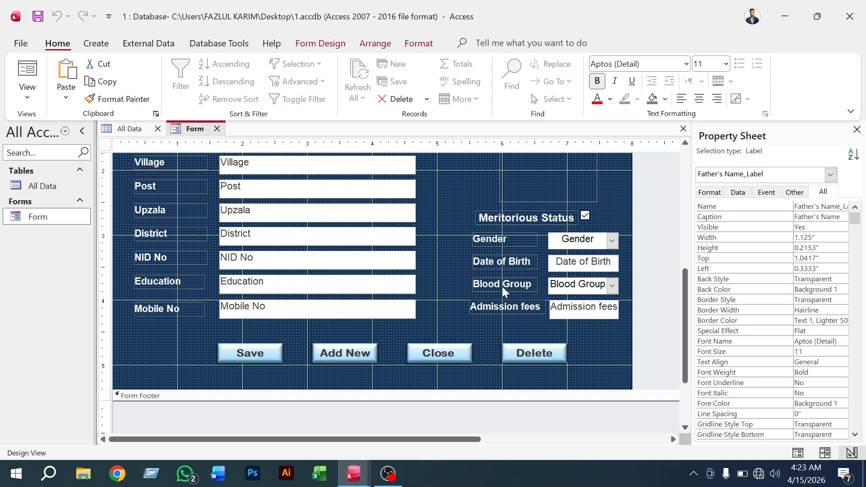
mouse_move(353, 473)
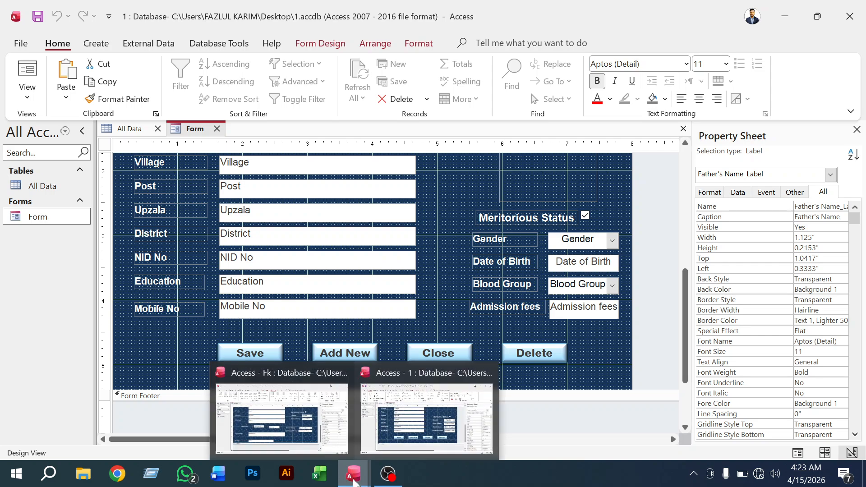
click(320, 441)
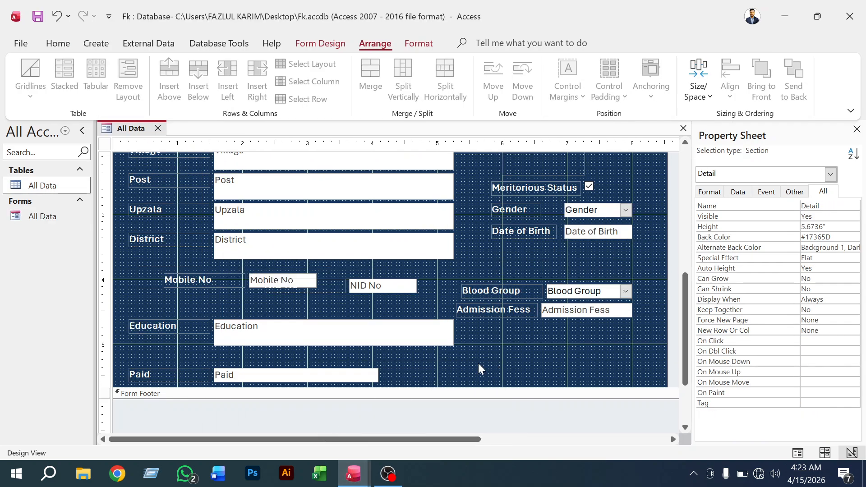
click(525, 294)
drag(531, 287, 561, 251)
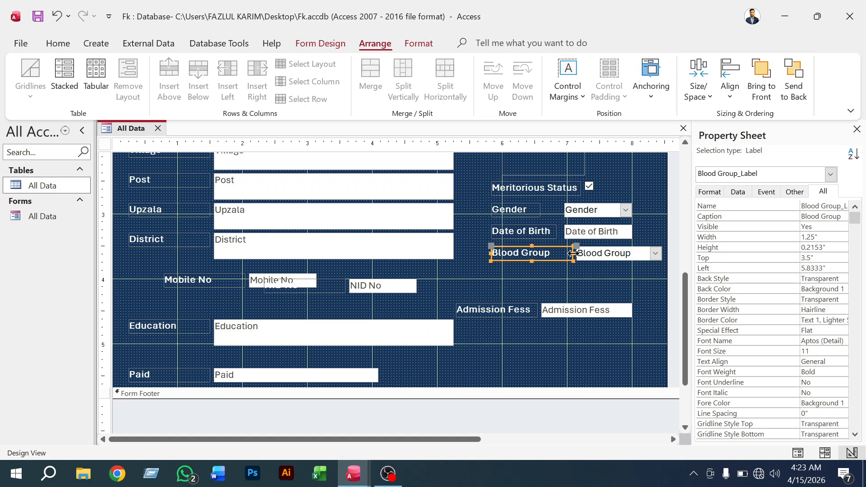
drag(574, 255, 554, 265)
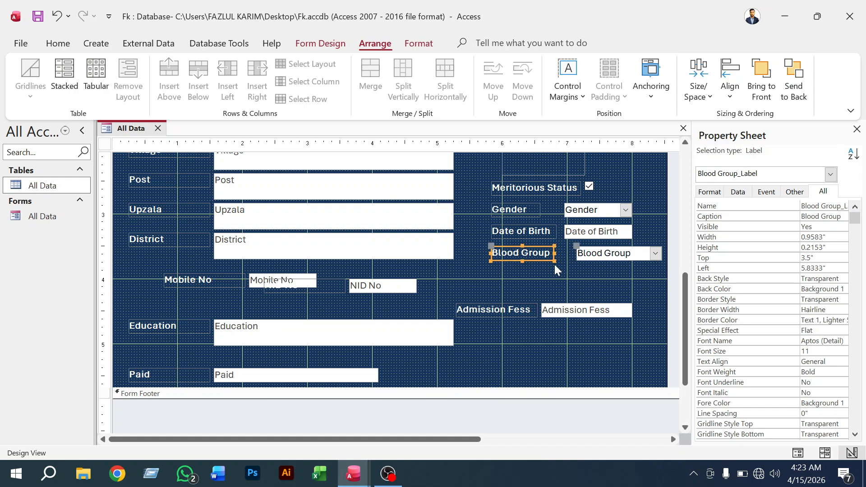
Resize the Blood Group combo box to match the Date of Birth text box, starting about 6.96 in from the left and ending at about 8 in
click(579, 256)
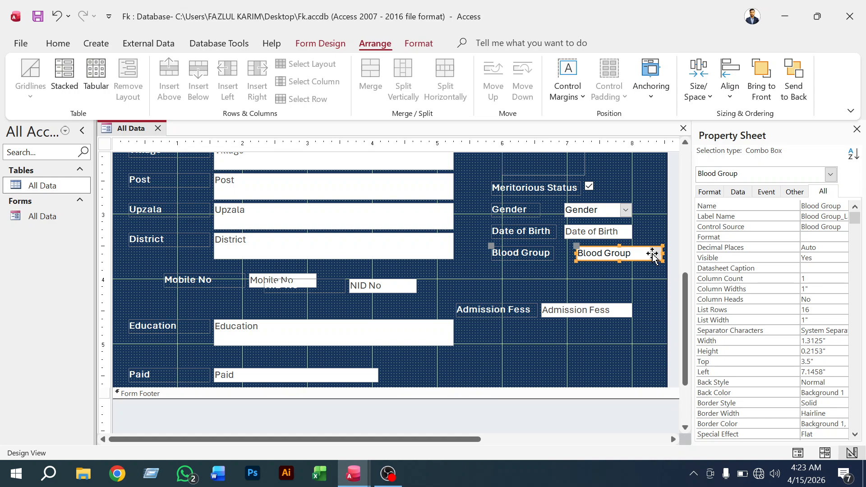
drag(662, 254, 638, 265)
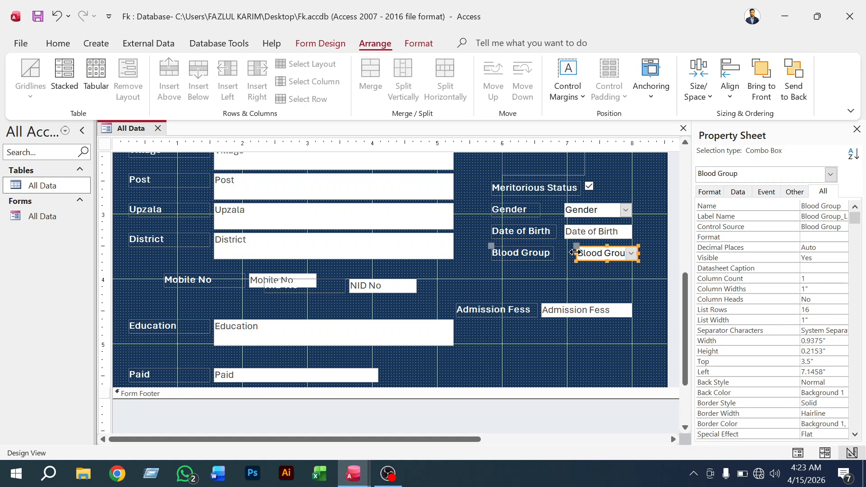
drag(573, 256, 569, 256)
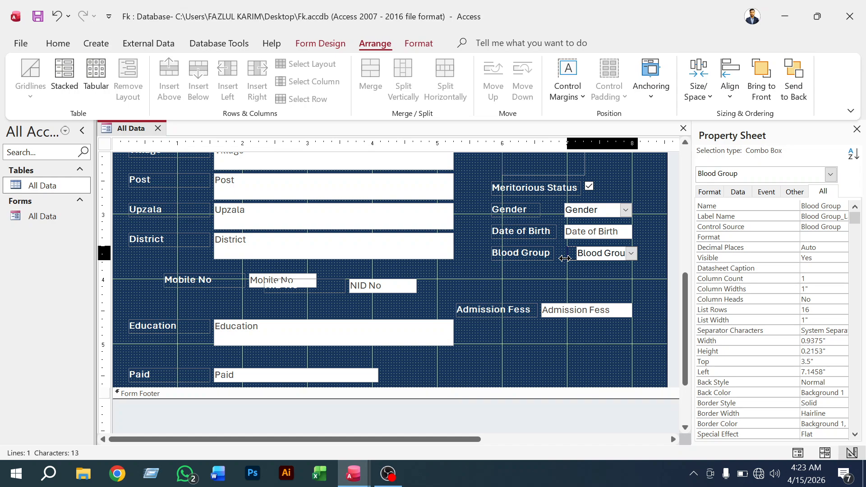
drag(566, 258, 567, 260)
click(586, 280)
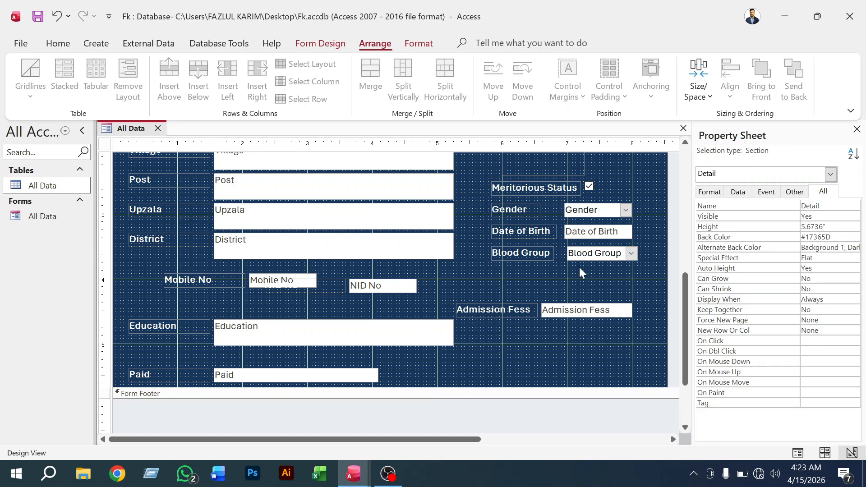
click(582, 253)
drag(565, 255, 563, 254)
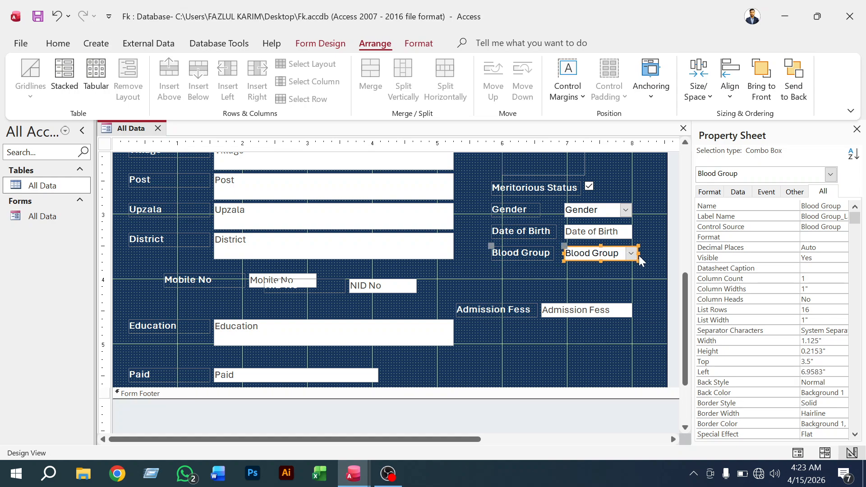
drag(638, 255, 632, 256)
click(625, 278)
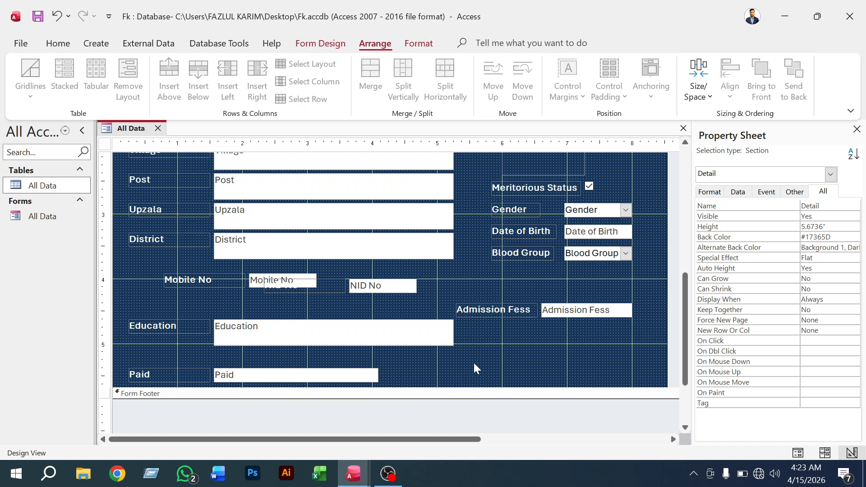
Following the reference form, move Admission Fess directly below Blood Group, about 3.79 in from the top, and narrow its label to about 1.17 in
mouse_move(353, 473)
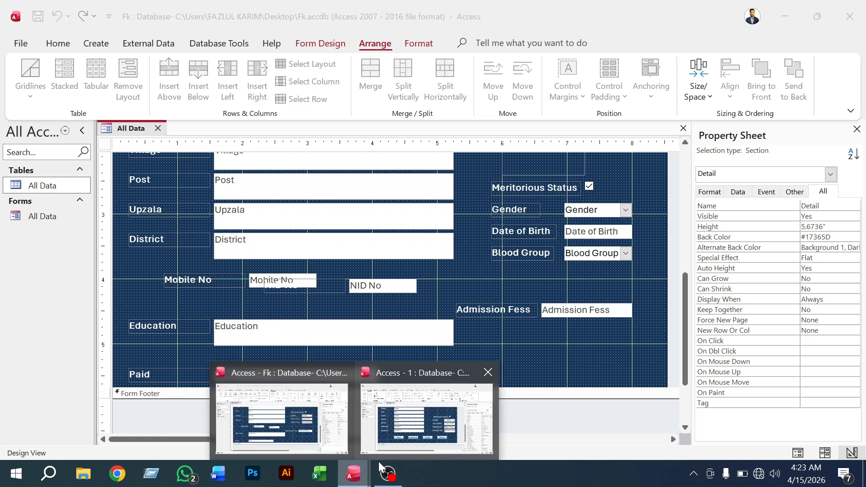
click(408, 434)
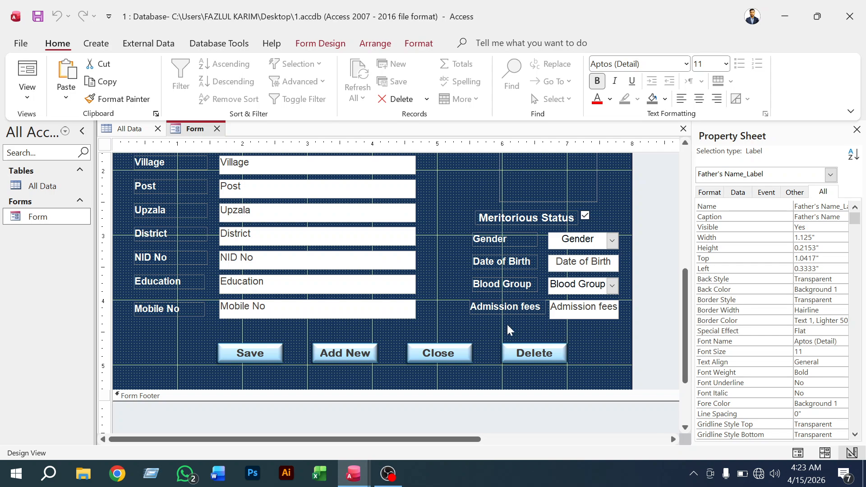
mouse_move(353, 474)
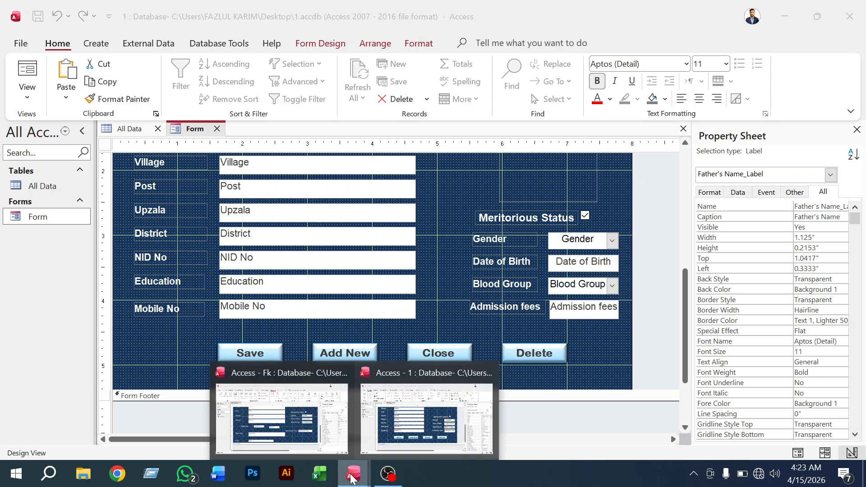
click(313, 430)
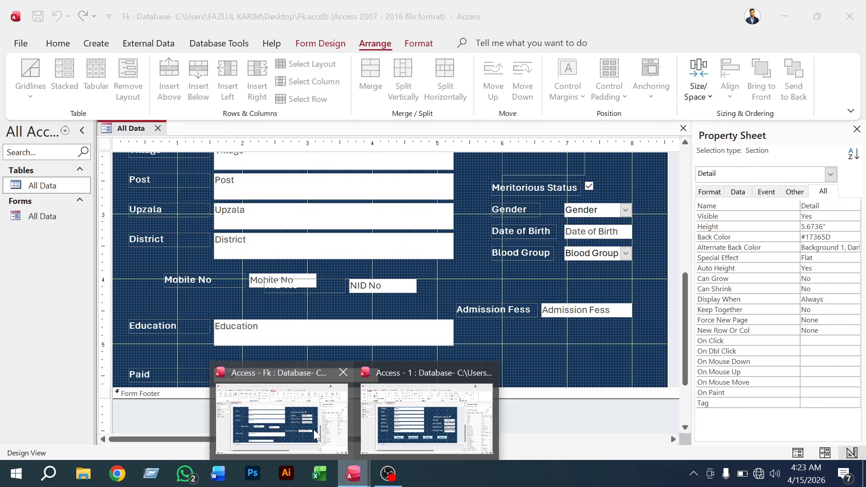
click(520, 312)
drag(517, 306, 557, 268)
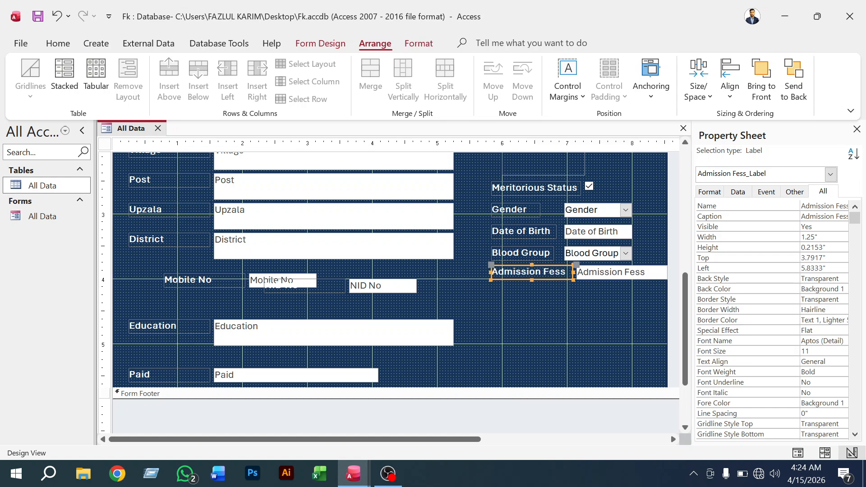
click(571, 272)
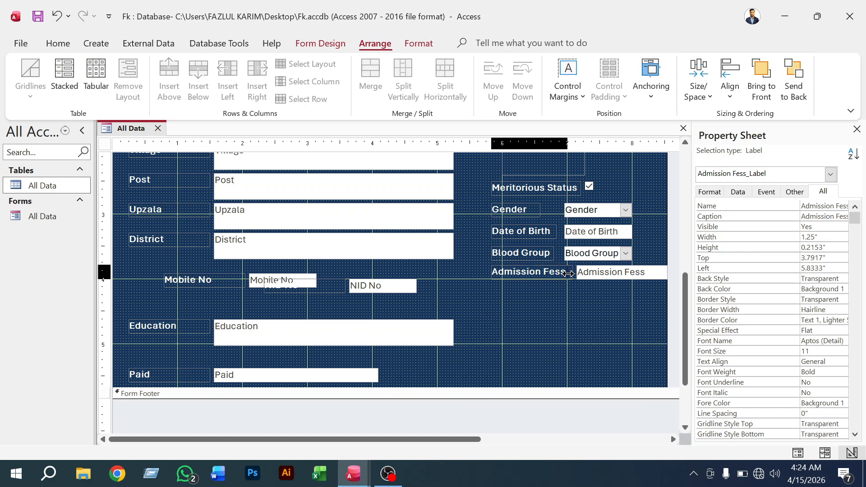
click(577, 316)
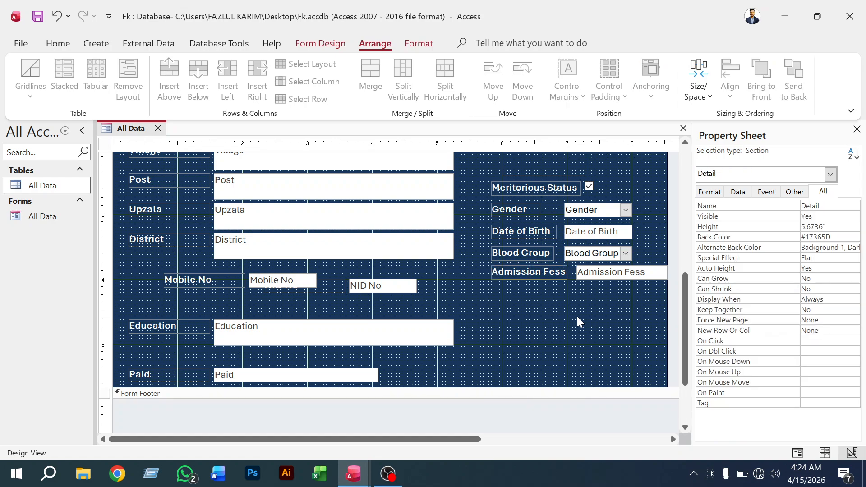
click(547, 271)
key(Left)
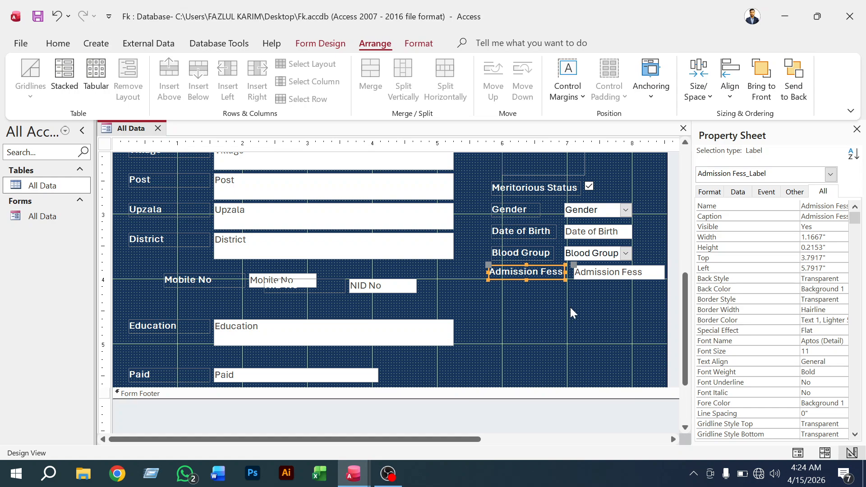
click(571, 308)
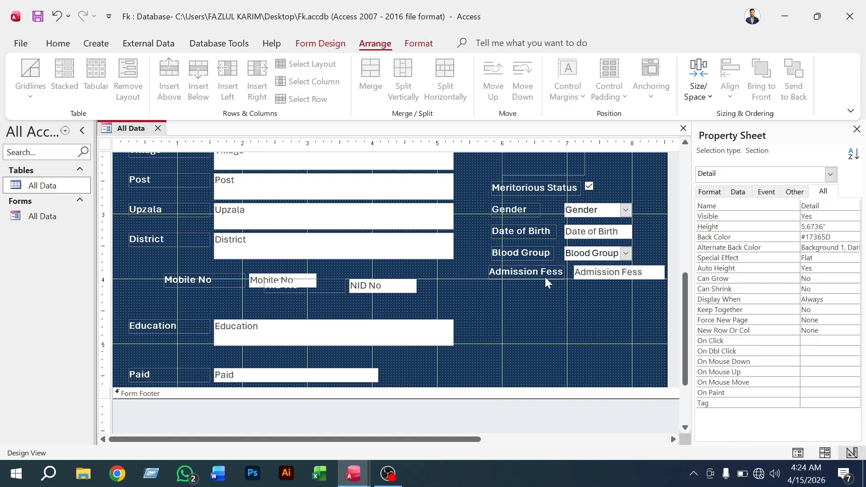
click(545, 277)
key(Right)
click(552, 319)
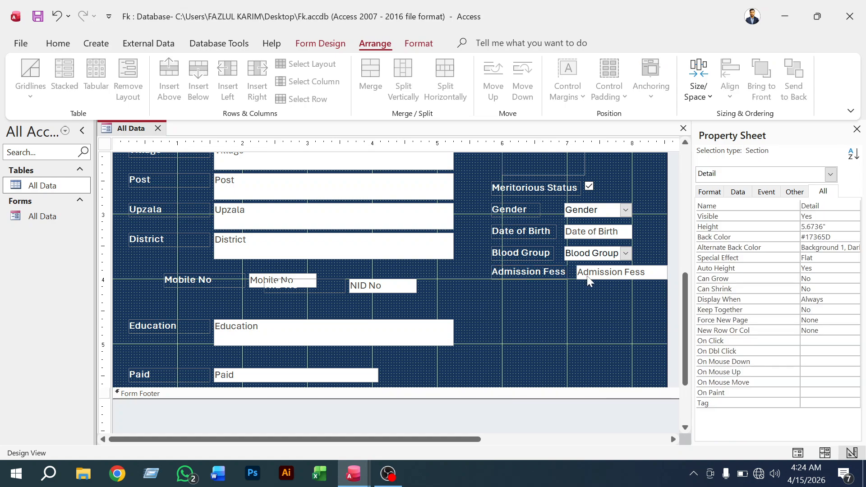
Resize the Admission Fess text box to start about 7 in from the left and be about 1 in wide
click(586, 275)
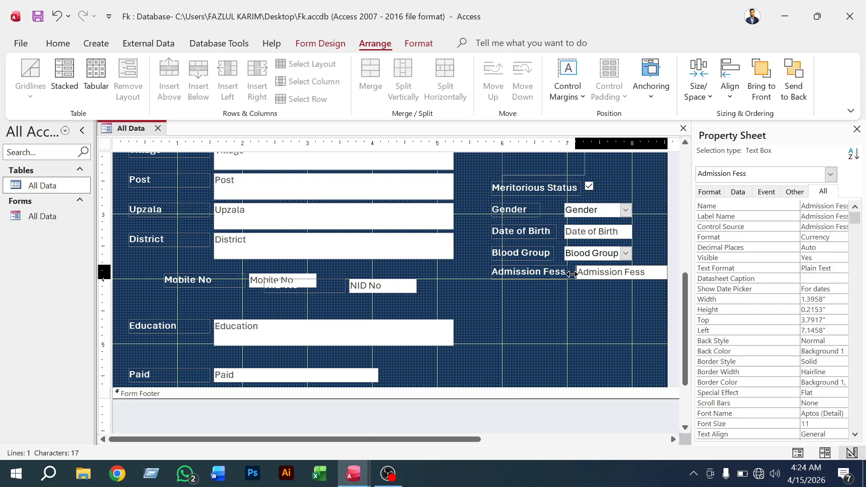
drag(572, 273, 564, 280)
click(562, 306)
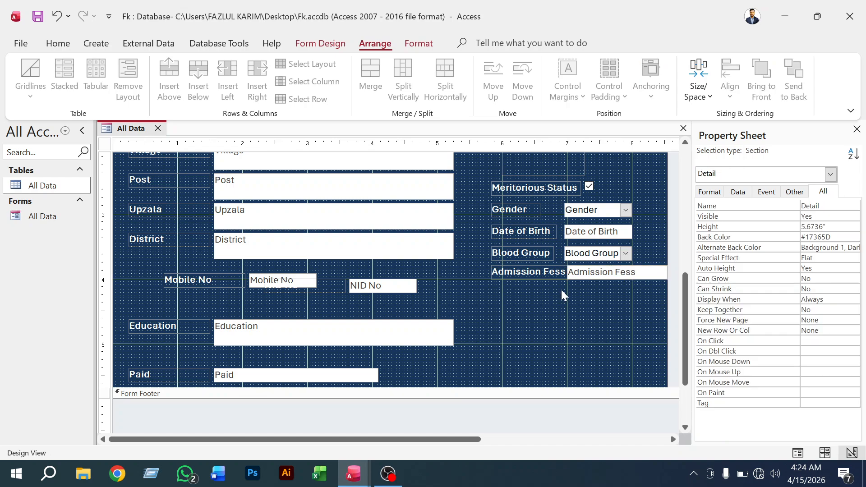
click(636, 273)
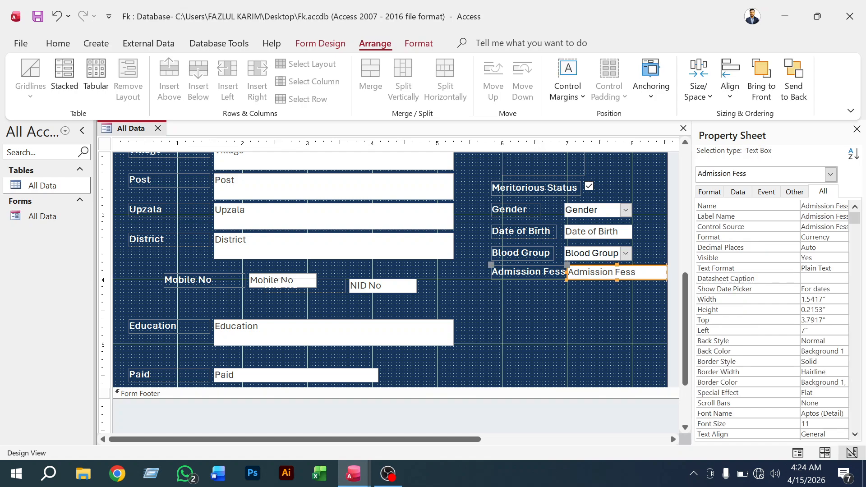
drag(665, 273, 632, 281)
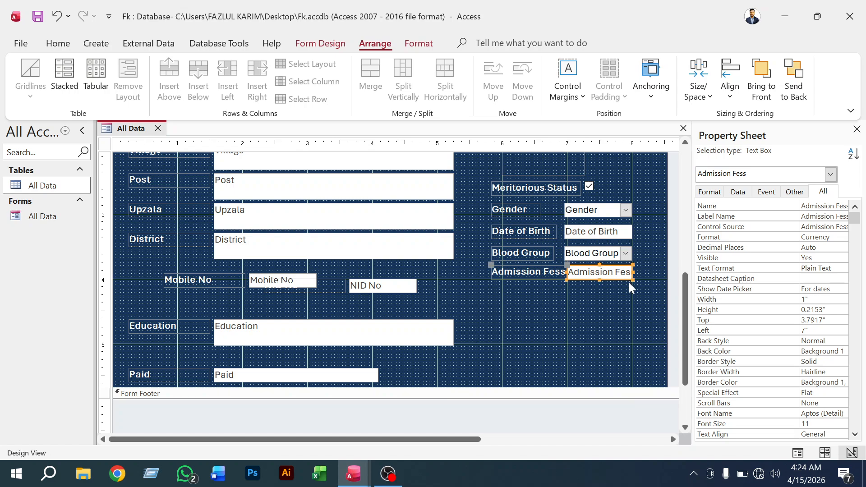
click(619, 310)
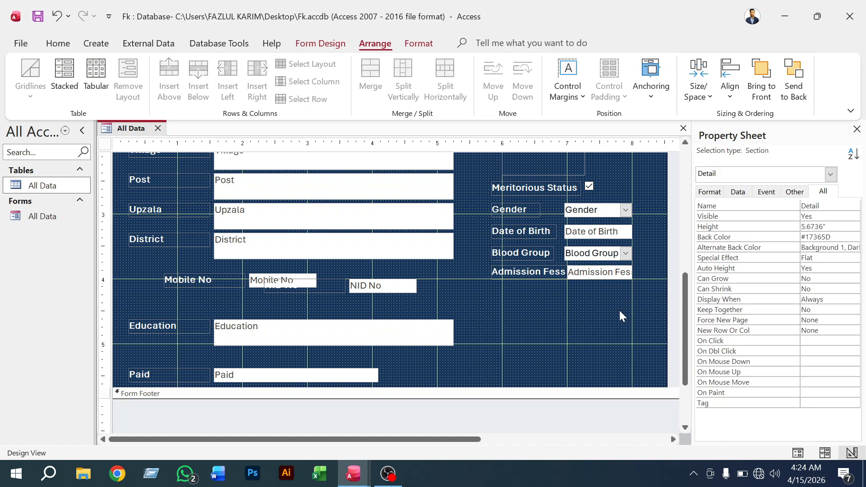
Try to separate the Admission Fess text box from its label by nudging the pair and trimming the box to about 0.96 in wide
click(579, 275)
key(Left)
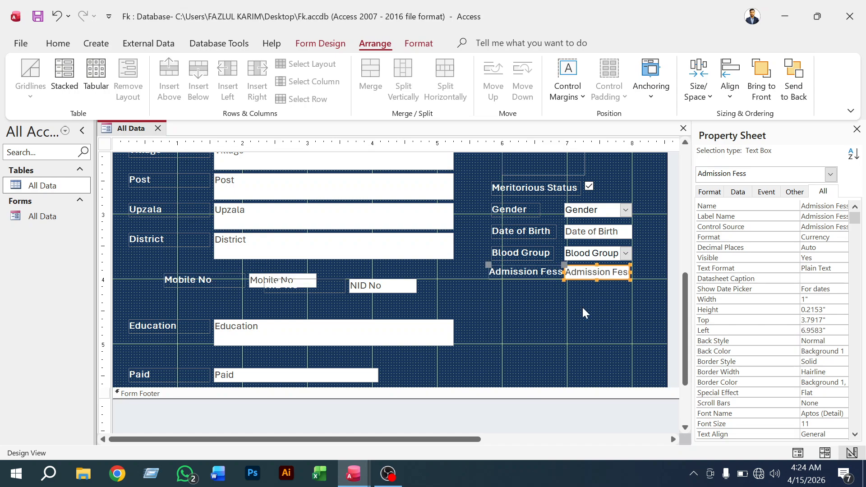
click(582, 307)
click(599, 278)
drag(563, 273, 567, 272)
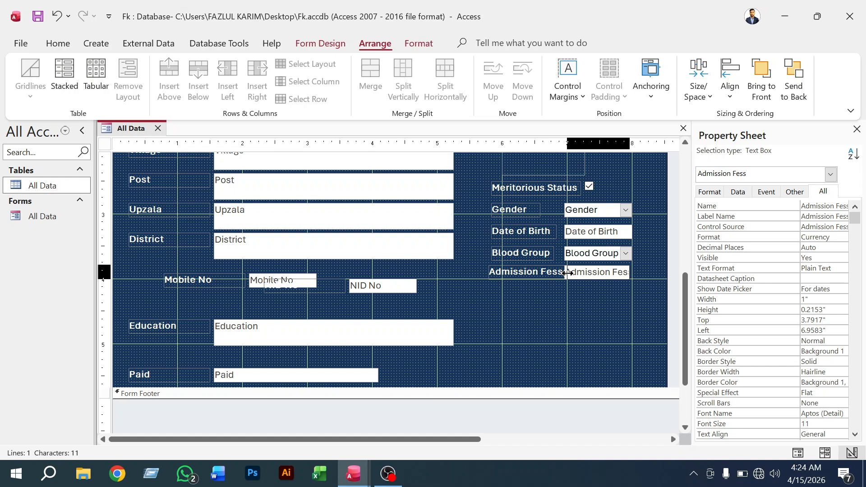
click(567, 283)
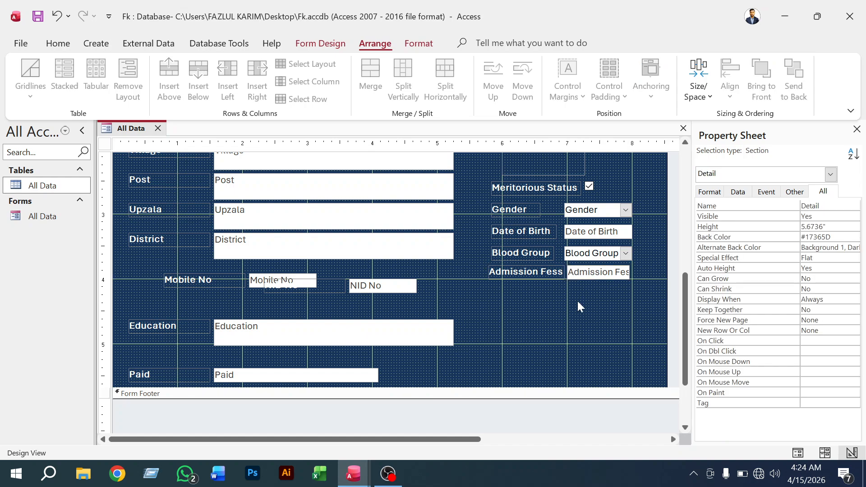
click(585, 277)
drag(586, 281, 589, 282)
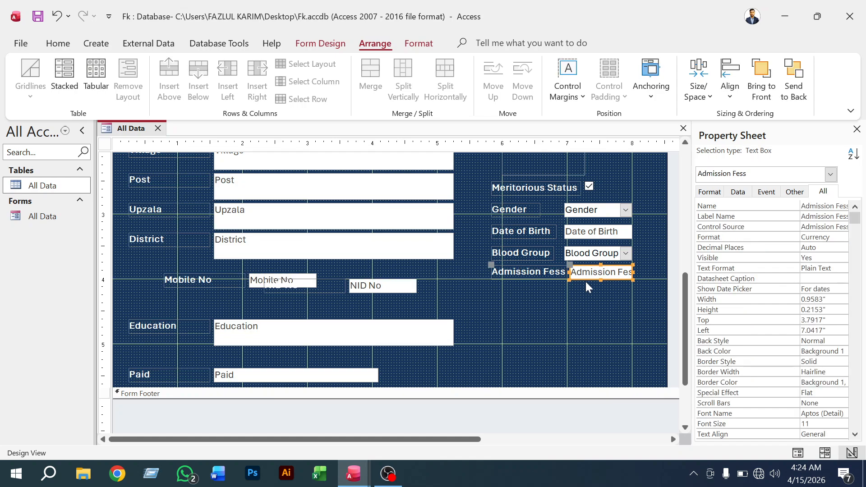
click(591, 297)
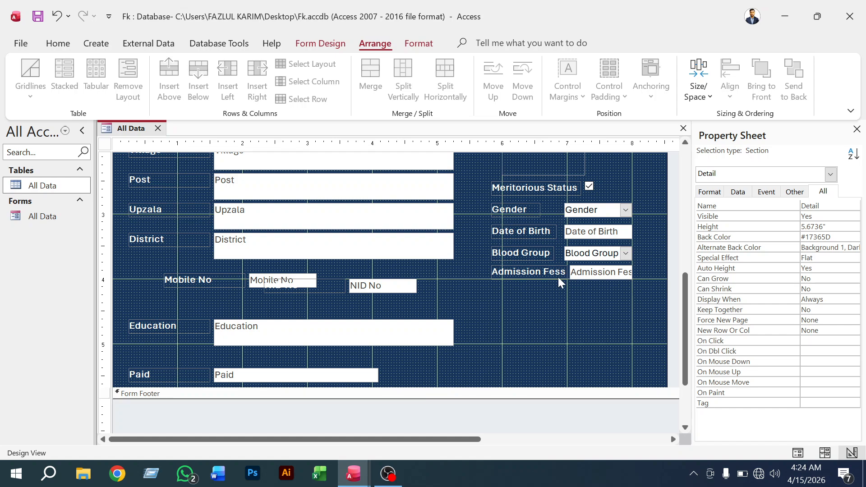
Extend the Admission Fess text box's left edge to align with Blood Group at about 6.96 in, making the box about 1.04 in wide
click(551, 272)
click(573, 296)
click(572, 277)
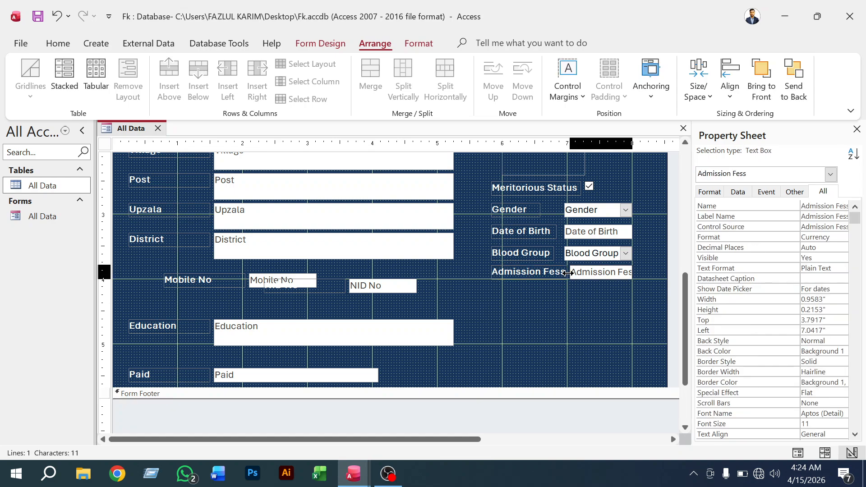
drag(567, 274, 563, 276)
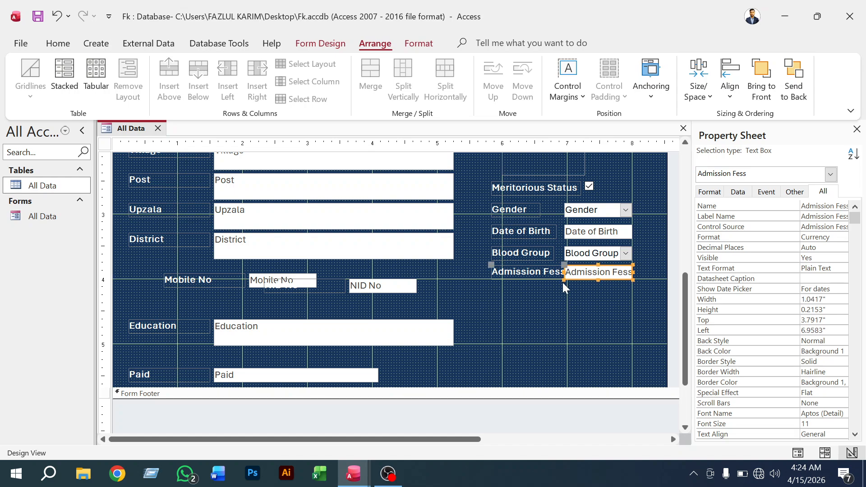
Trim the Admission Fess text box's left edge to 7 in, making the box about 1 in wide
click(578, 309)
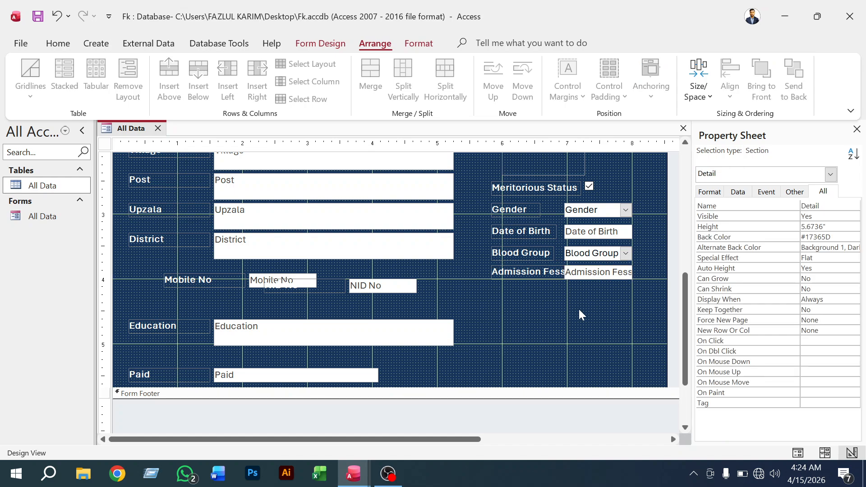
click(566, 274)
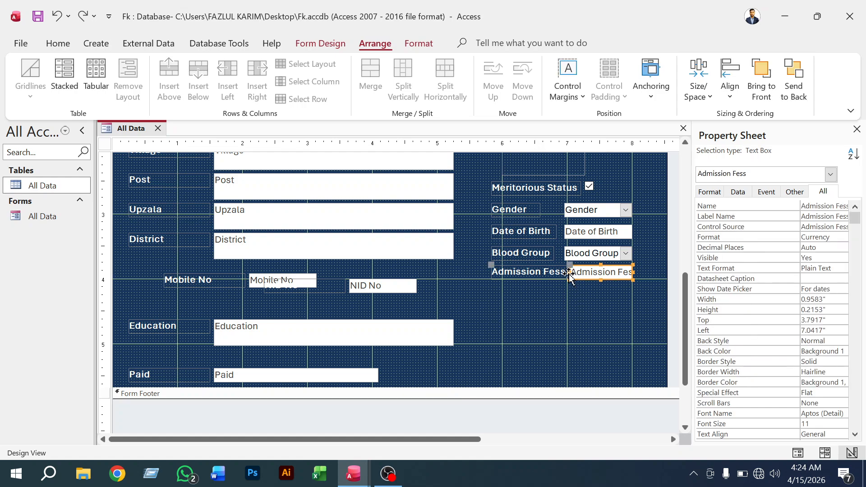
drag(565, 272, 566, 274)
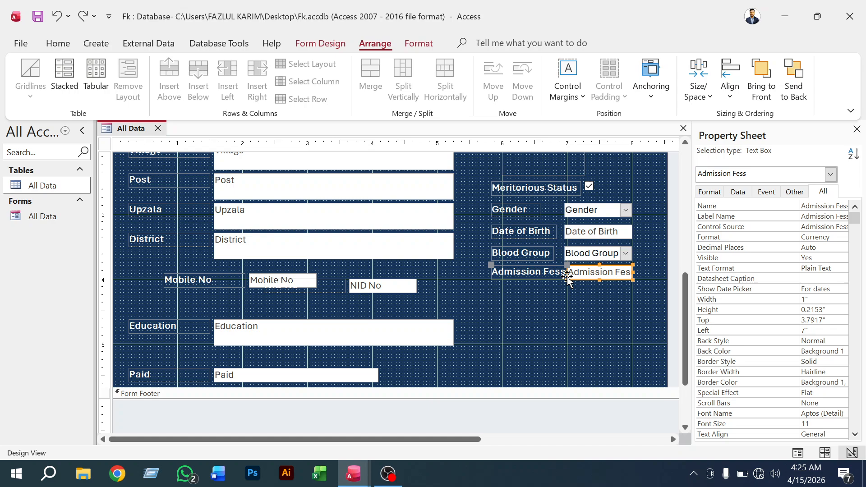
click(581, 299)
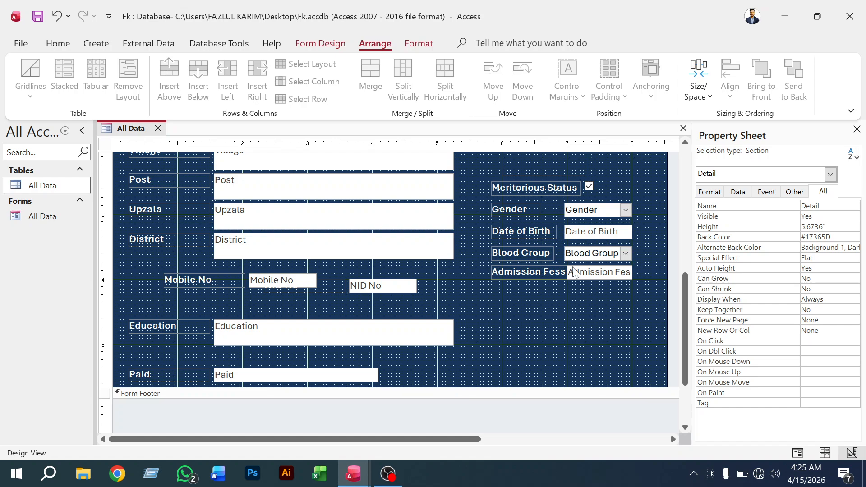
click(570, 255)
drag(567, 256, 569, 255)
click(581, 299)
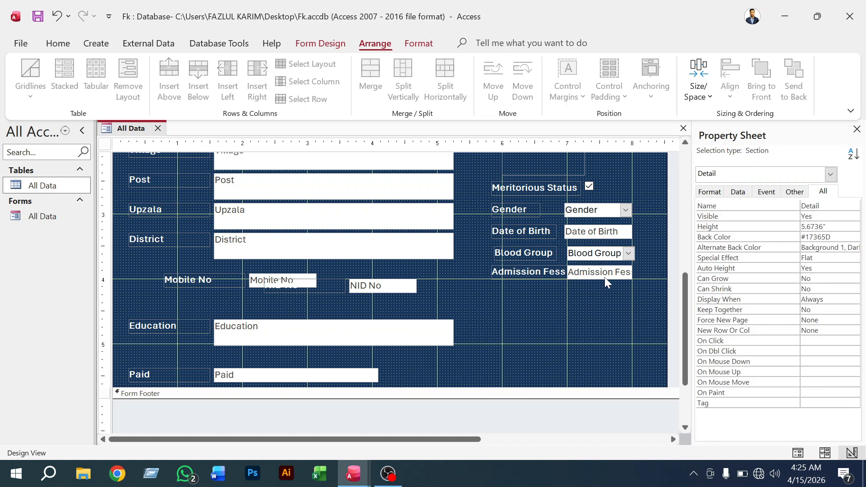
key(ctrl+z)
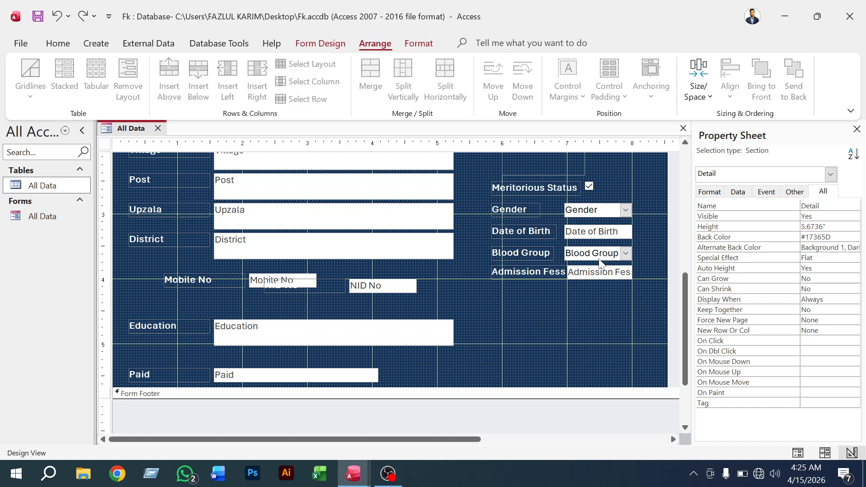
Trim the left edges of the Blood Group, Date of Birth and Gender boxes to 7 in to match Admission Fess
click(573, 254)
click(563, 253)
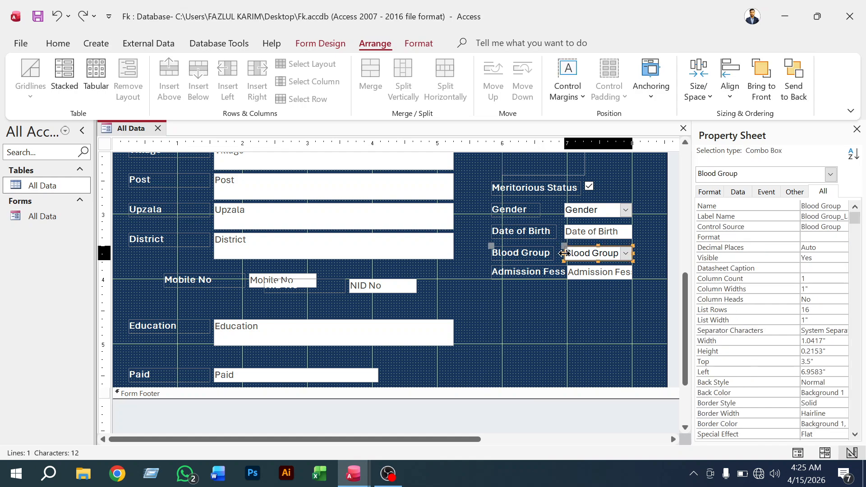
click(566, 254)
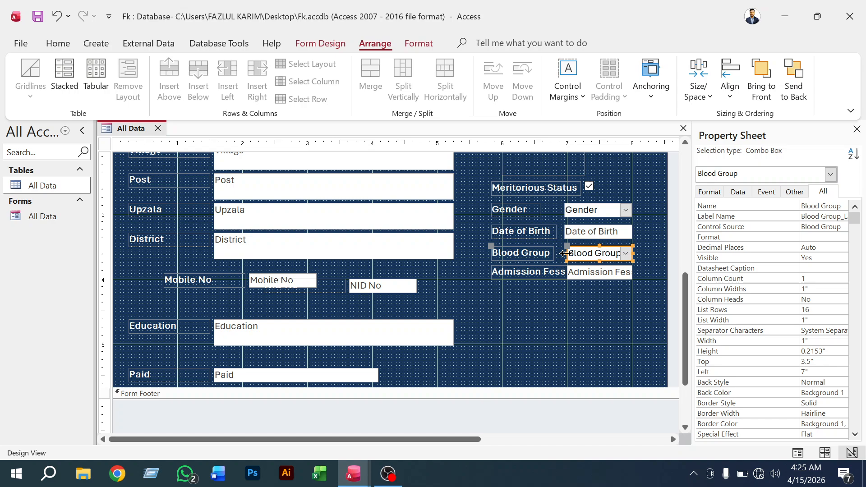
click(579, 235)
click(564, 231)
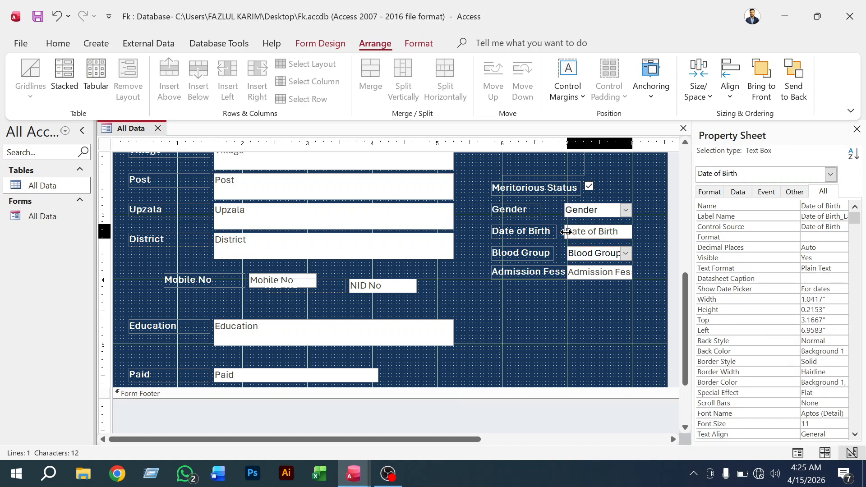
click(566, 231)
click(575, 212)
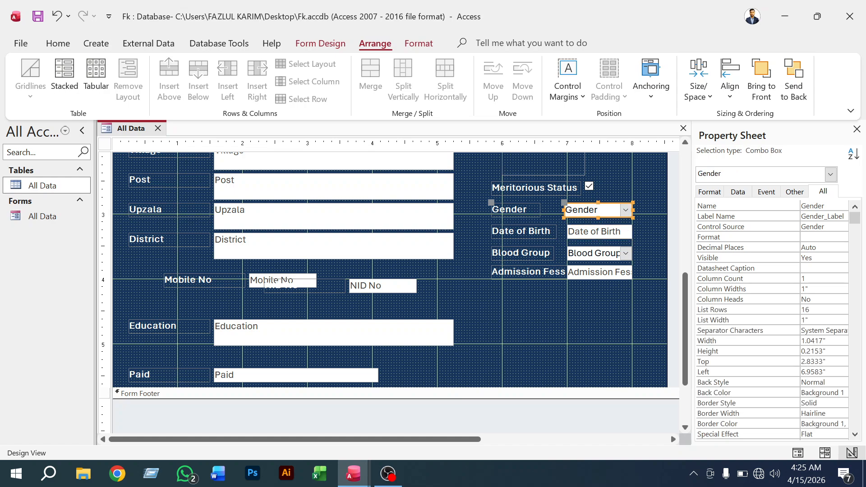
click(563, 210)
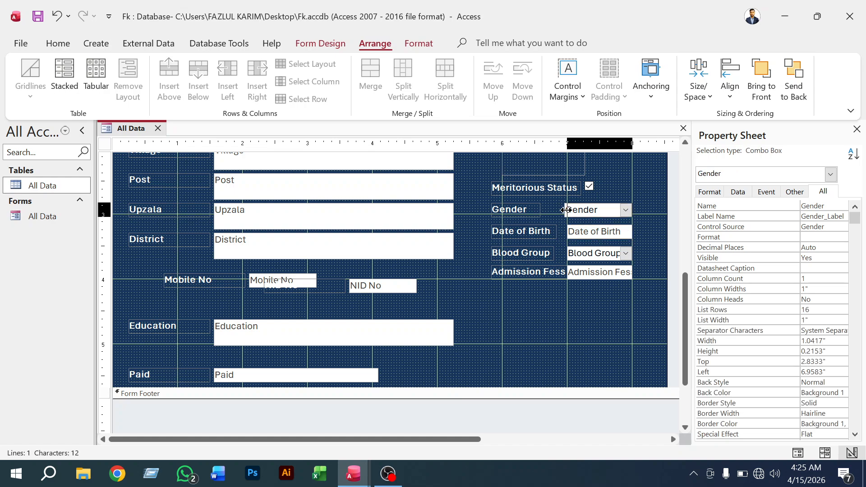
click(566, 210)
click(566, 308)
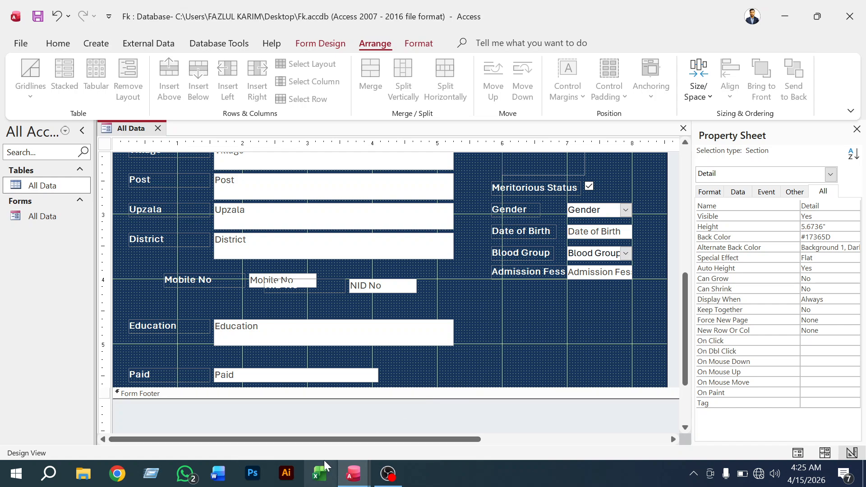
Examine how the reference form orders and spaces its controls, and return to the All Data form
click(353, 475)
click(424, 410)
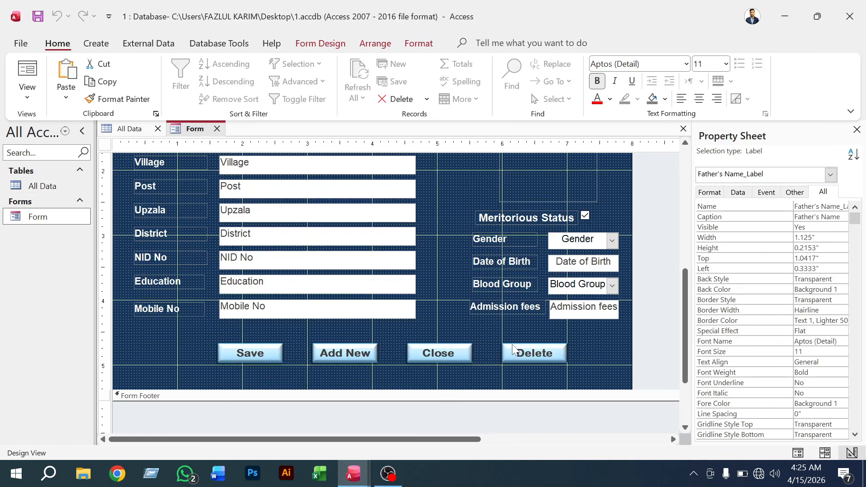
scroll(254, 311, up, 3)
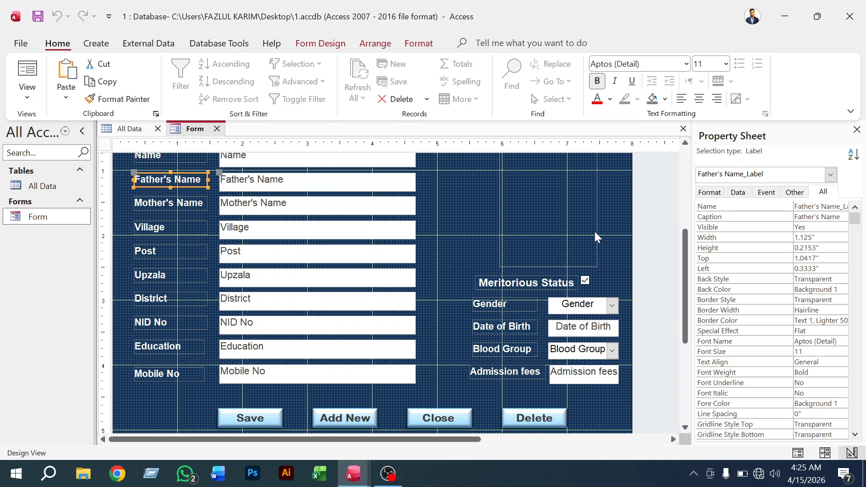
scroll(278, 246, up, 3)
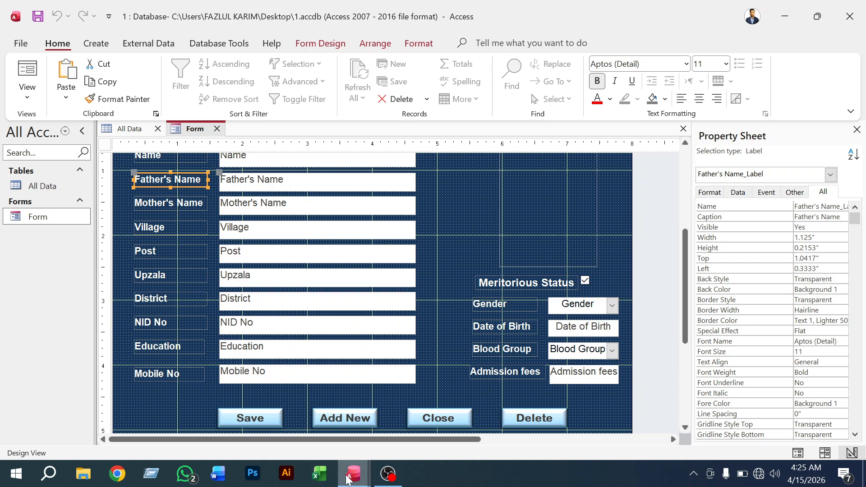
mouse_move(353, 474)
click(308, 450)
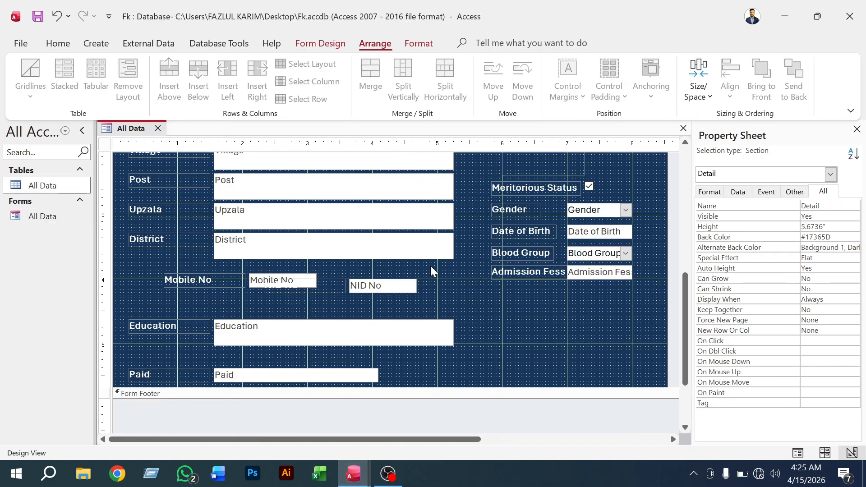
Move Mobile No and NID No with their labels out of the left column into the empty area below Admission Fess
click(278, 290)
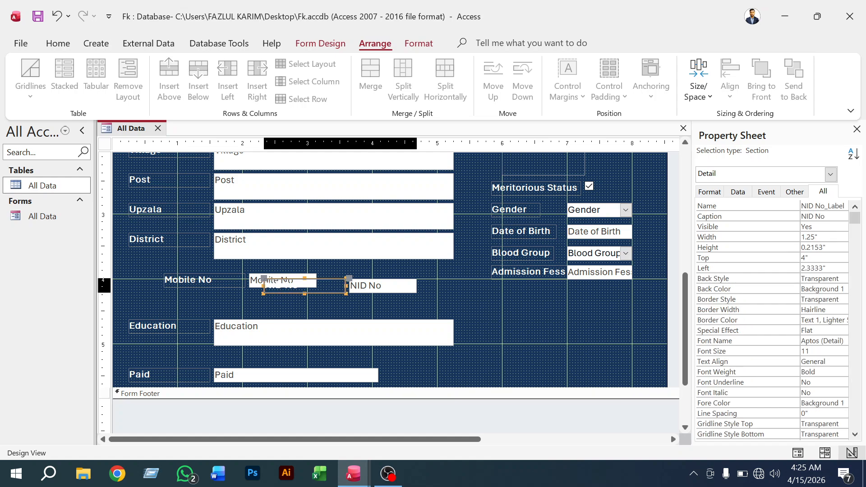
drag(286, 282, 618, 341)
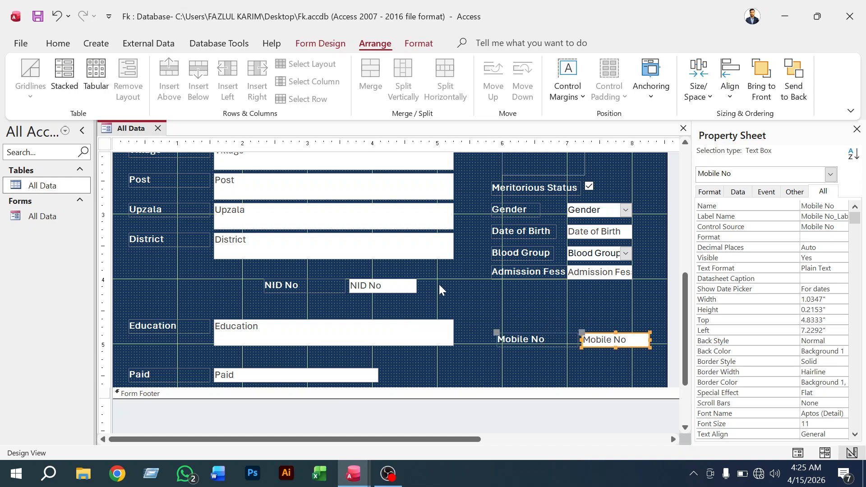
click(405, 286)
drag(396, 284, 638, 311)
Move Education with its label up directly below District, about 3.79 in from the top
scroll(379, 293, up, 3)
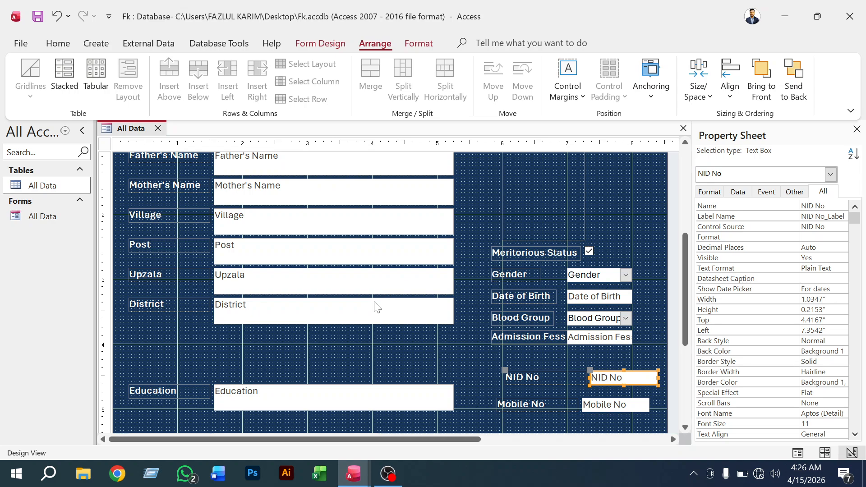
scroll(366, 321, down, 6)
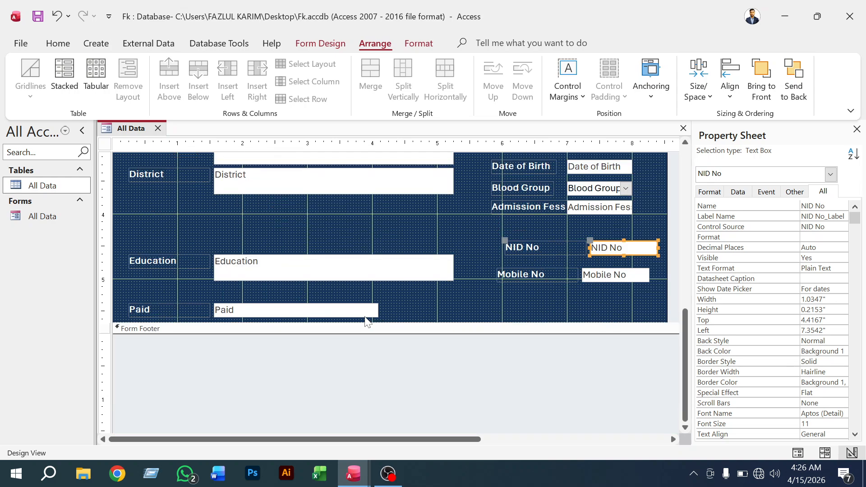
click(348, 274)
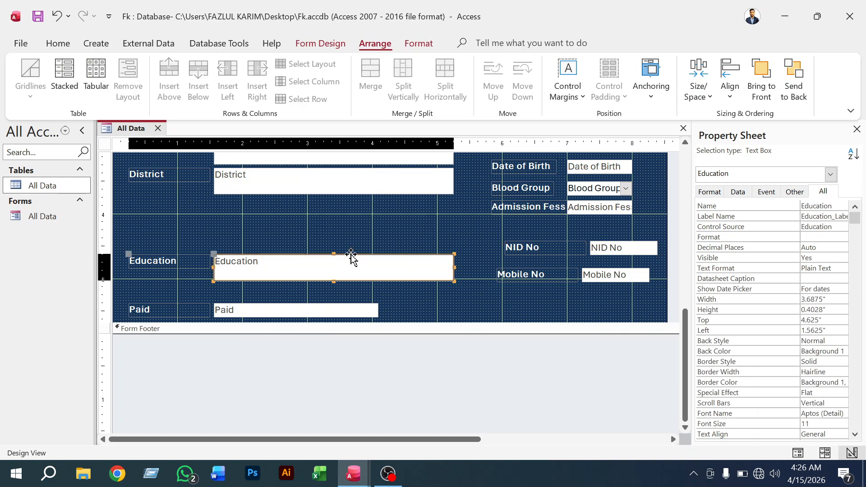
drag(352, 257, 353, 202)
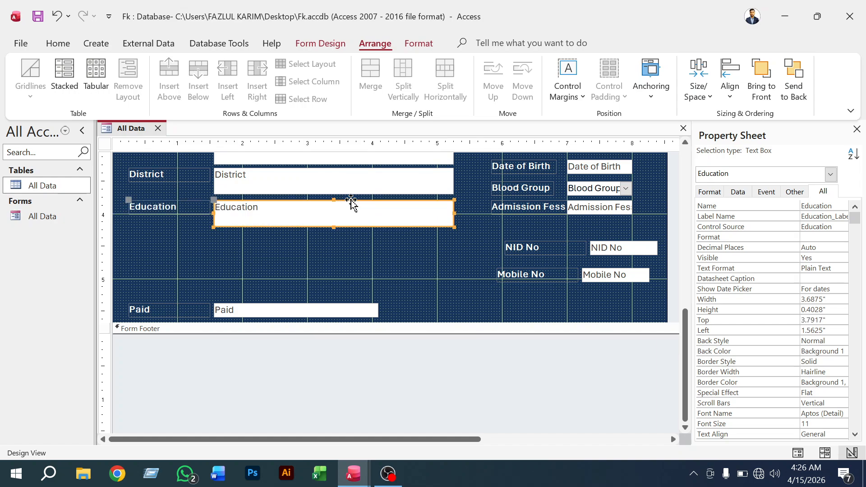
click(399, 250)
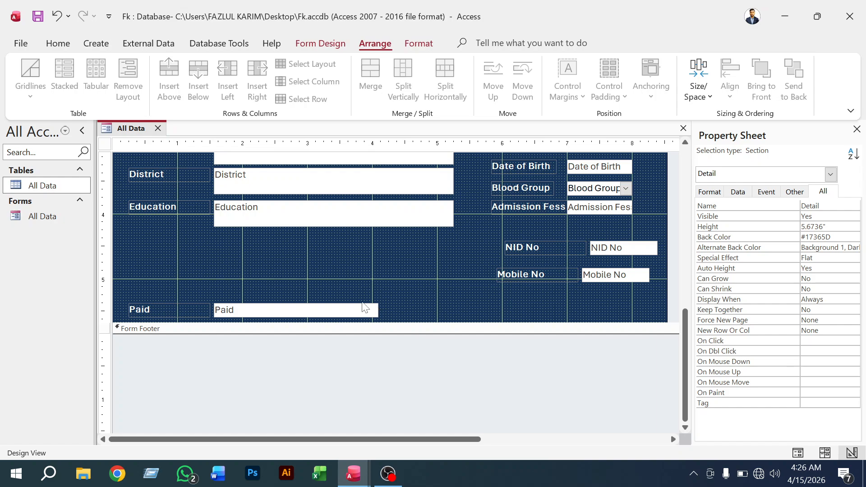
Move NID No with its label directly below Education, aligned at about 1.56 in from the left and 4.29 in from the top
click(618, 251)
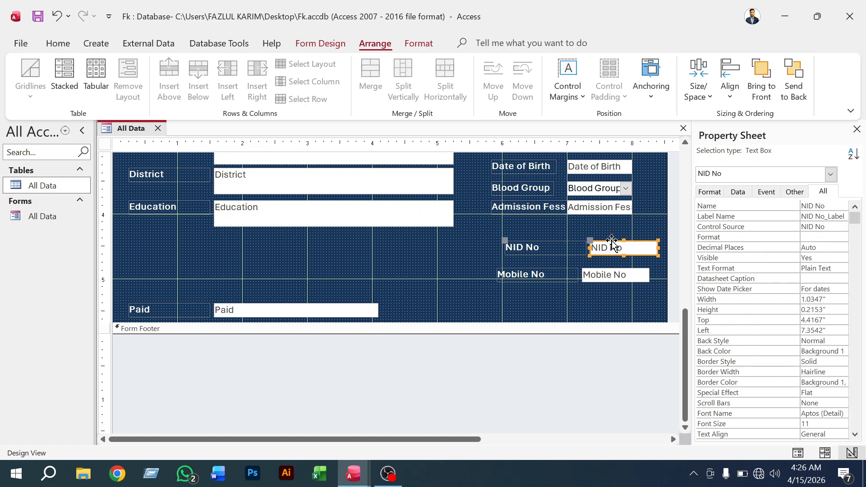
drag(616, 249, 224, 236)
click(257, 247)
click(324, 247)
click(239, 246)
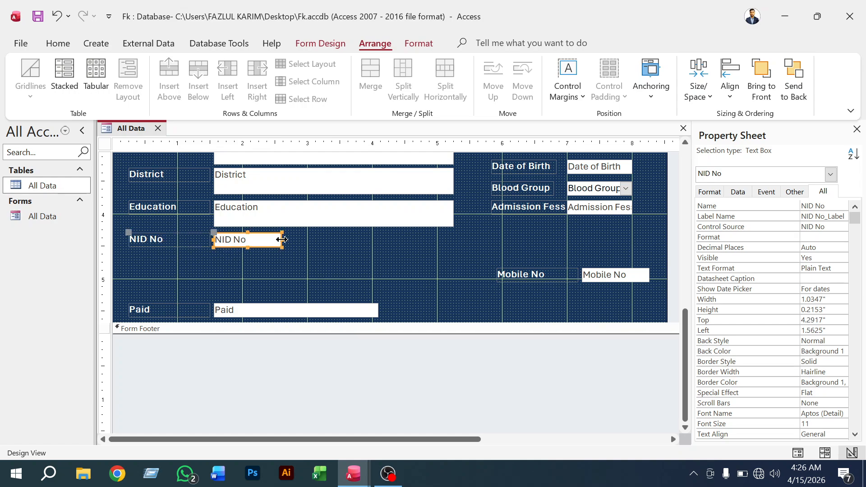
drag(282, 240, 434, 243)
key(ctrl+z)
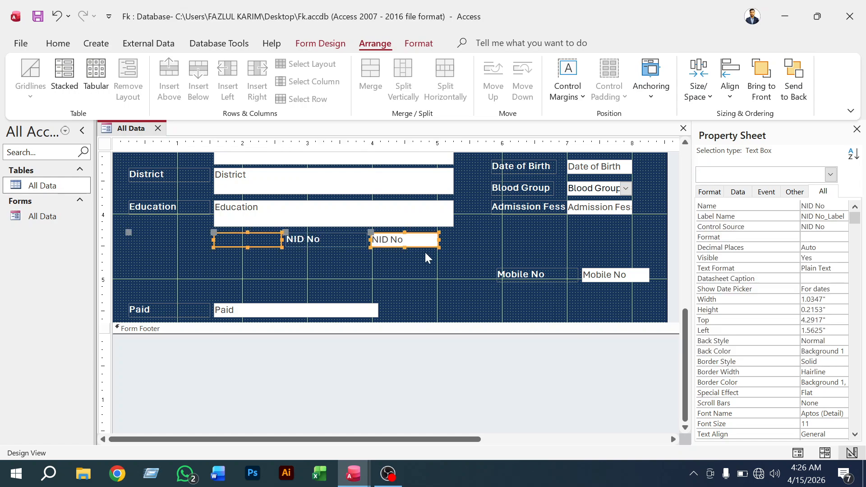
click(269, 255)
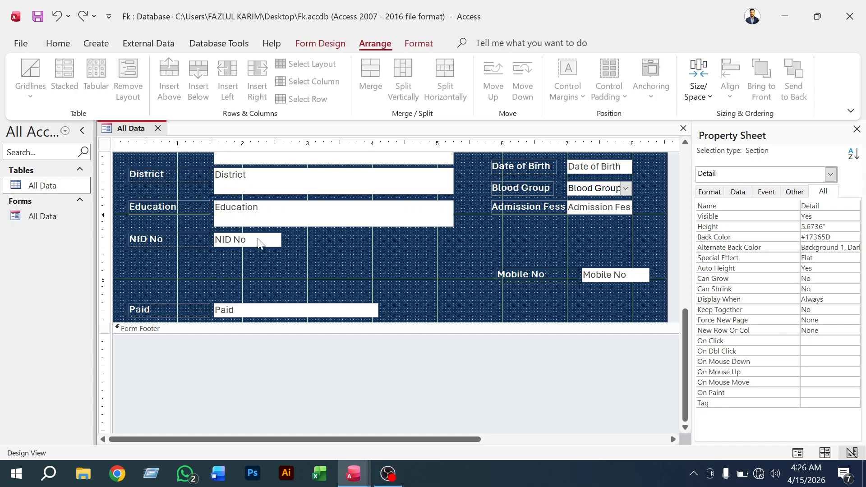
Resize the NID No text box to about 3.69 in wide and 0.33 in high, matching Education's right edge
click(257, 246)
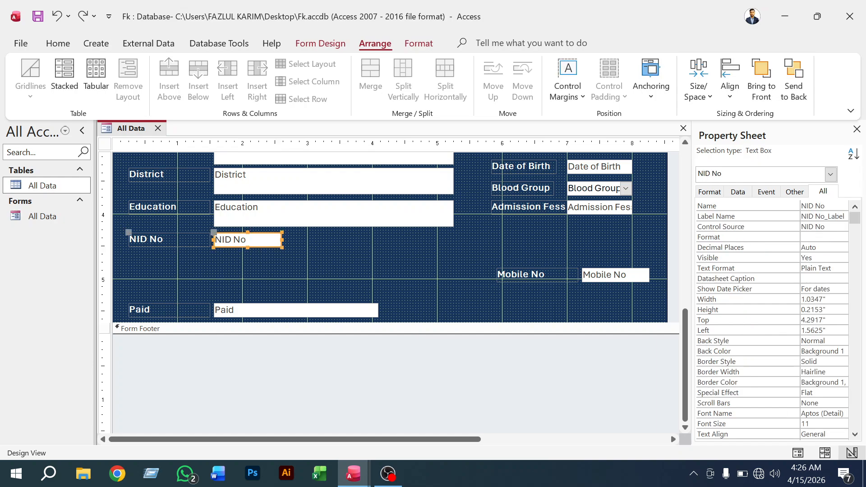
drag(281, 241, 454, 241)
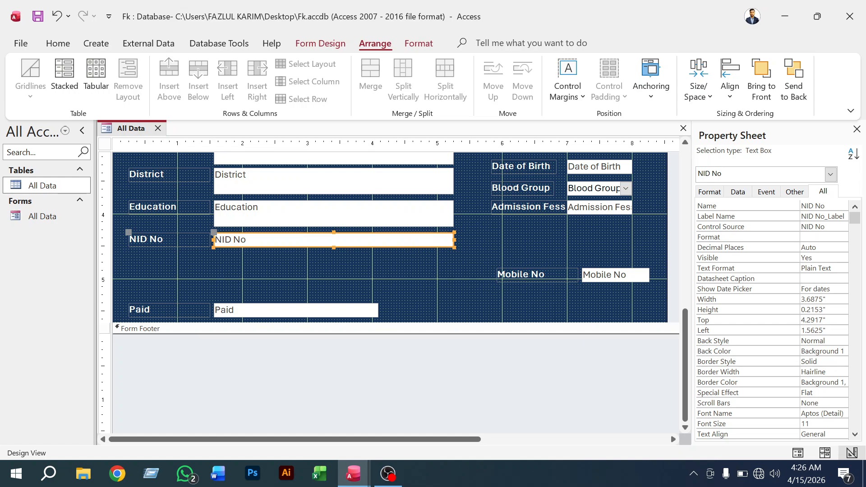
drag(333, 246, 334, 255)
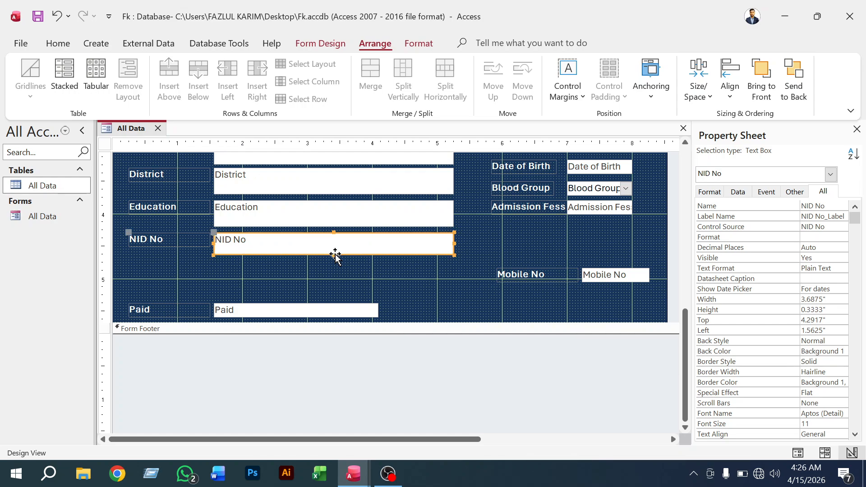
click(354, 264)
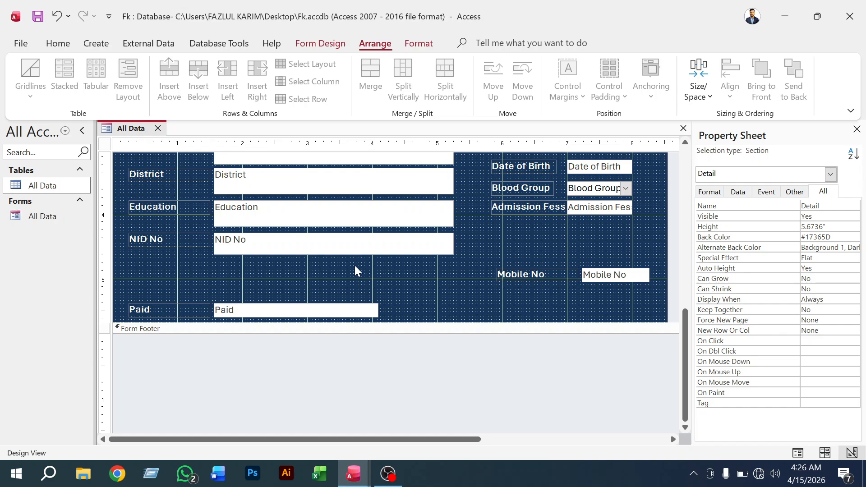
Place Mobile No directly below NID No, about 4.71 in from the top, and resize its text box to about 3.69 by 0.375 in
click(331, 311)
click(597, 280)
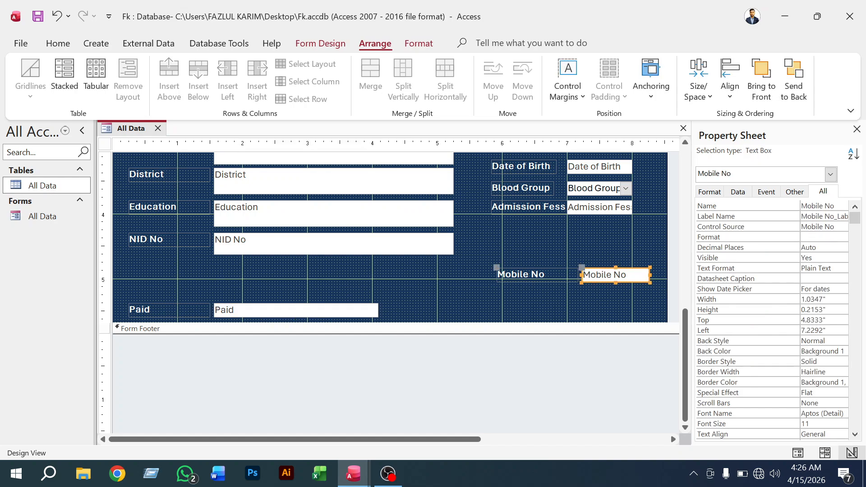
drag(600, 271, 453, 267)
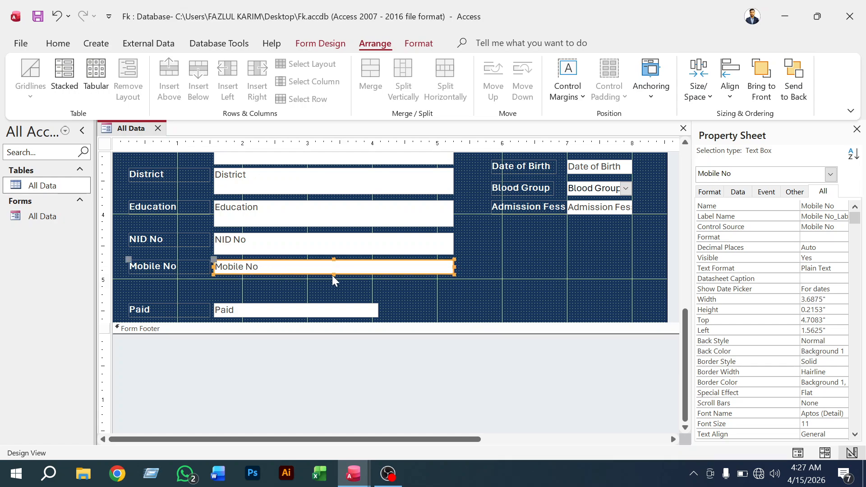
drag(333, 274, 332, 283)
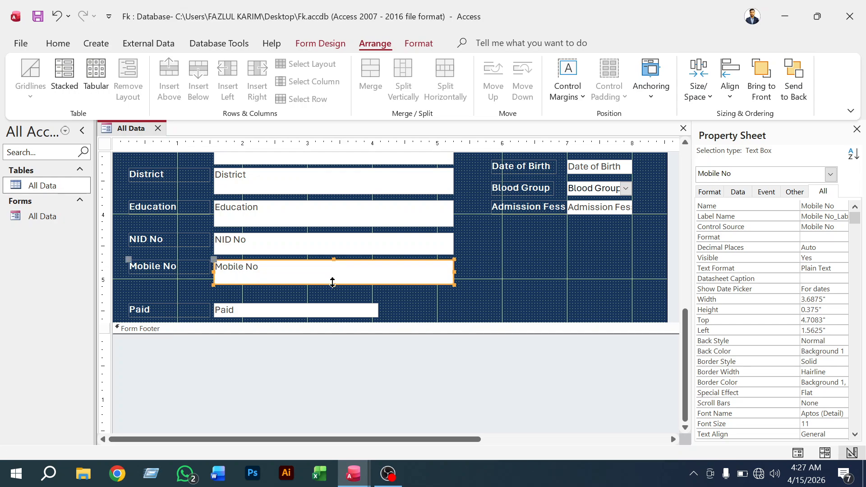
click(495, 268)
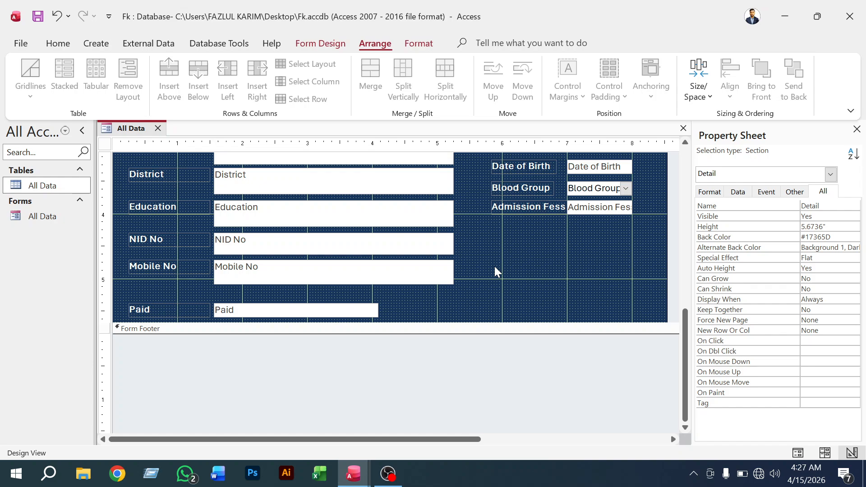
Move Paid with its label directly below Admission Fess, about 4.13 in from the top, and align its text box's left edge with the boxes above
click(347, 315)
drag(333, 307, 614, 221)
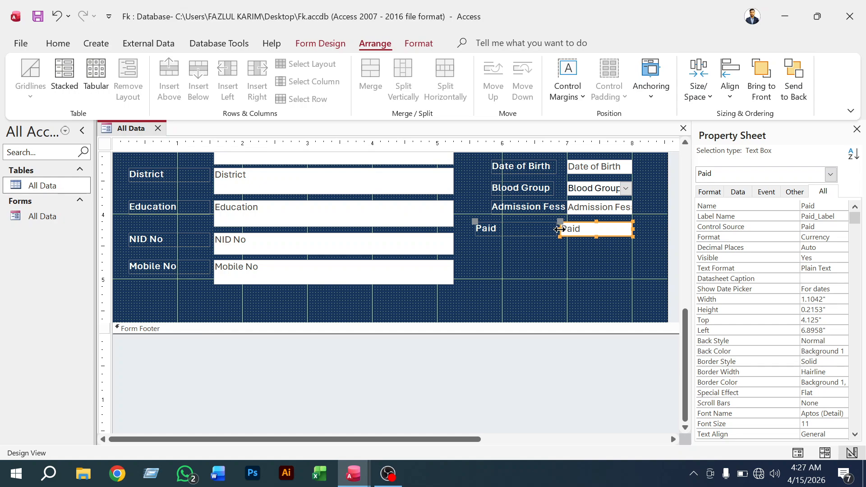
drag(561, 229, 567, 229)
click(564, 256)
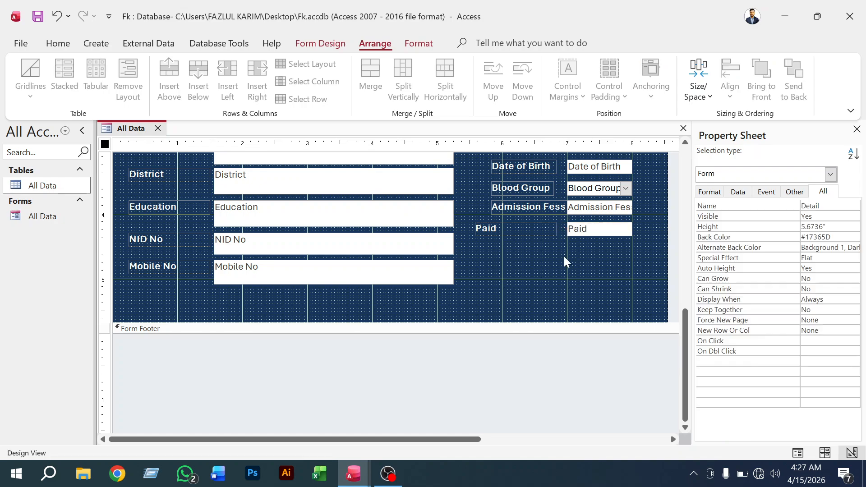
Shorten the Paid label from its left side so it lines up with the Admission Fess label above
click(537, 231)
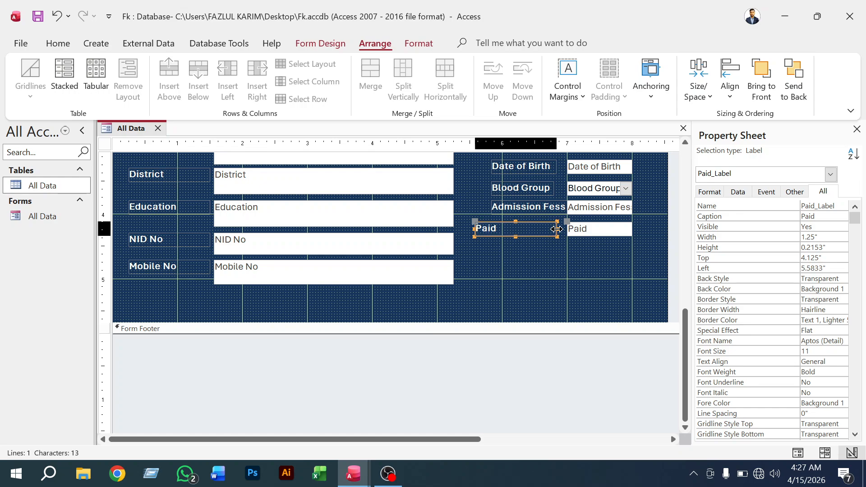
drag(557, 229, 557, 229)
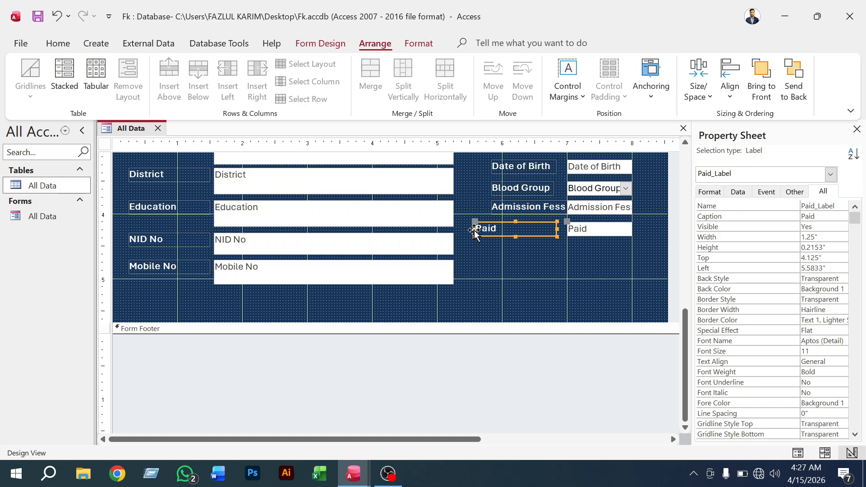
click(488, 229)
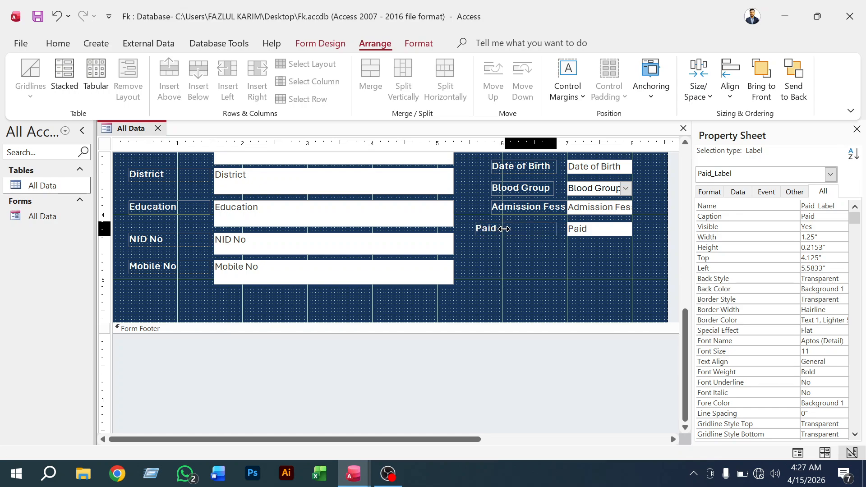
drag(501, 229, 503, 231)
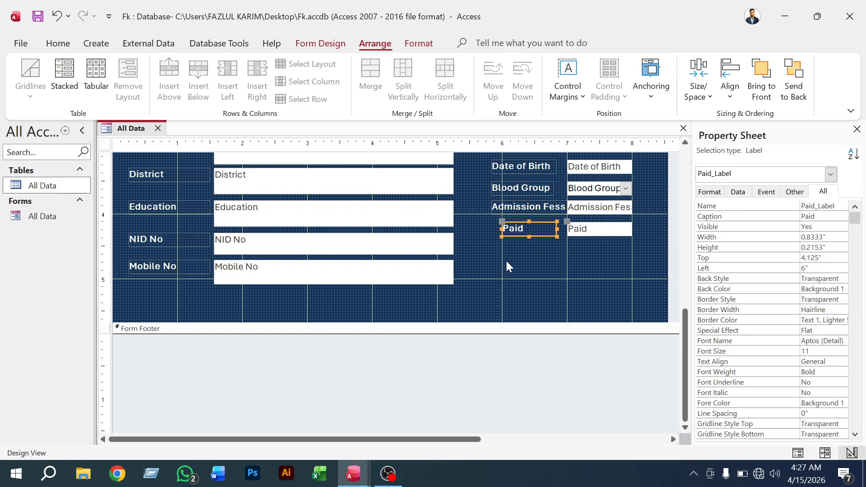
click(500, 231)
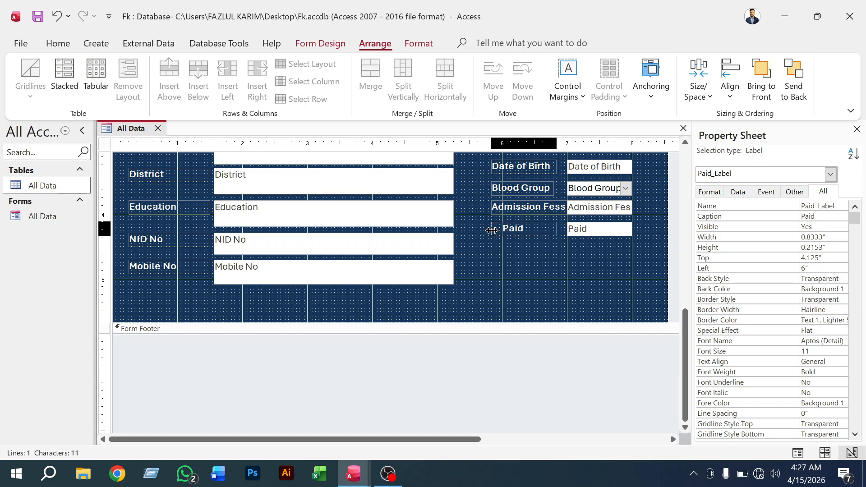
click(493, 231)
click(515, 264)
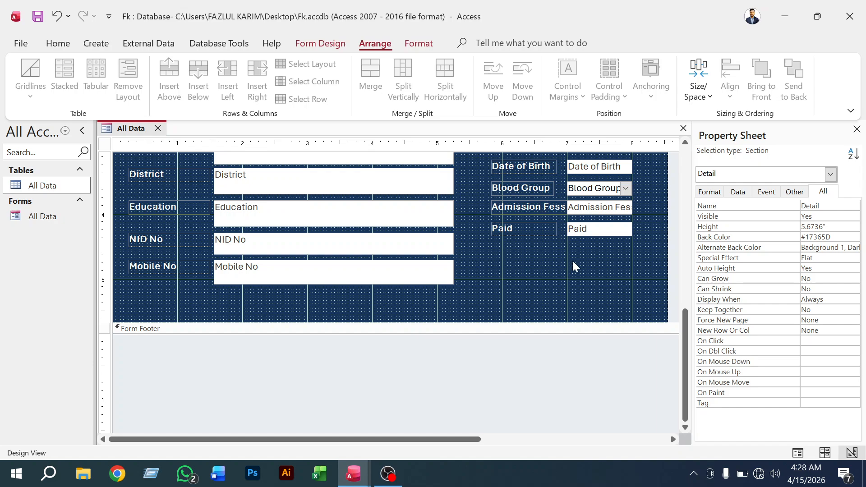
Reduce the height of all nine text boxes from Name to Mobile No together, bringing Mobile No to about 0.25 in high
scroll(571, 262, up, 3)
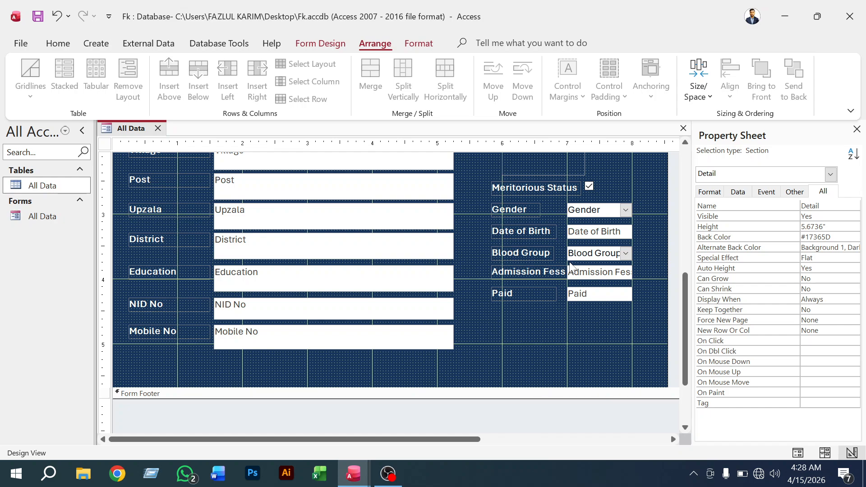
scroll(571, 267, up, 3)
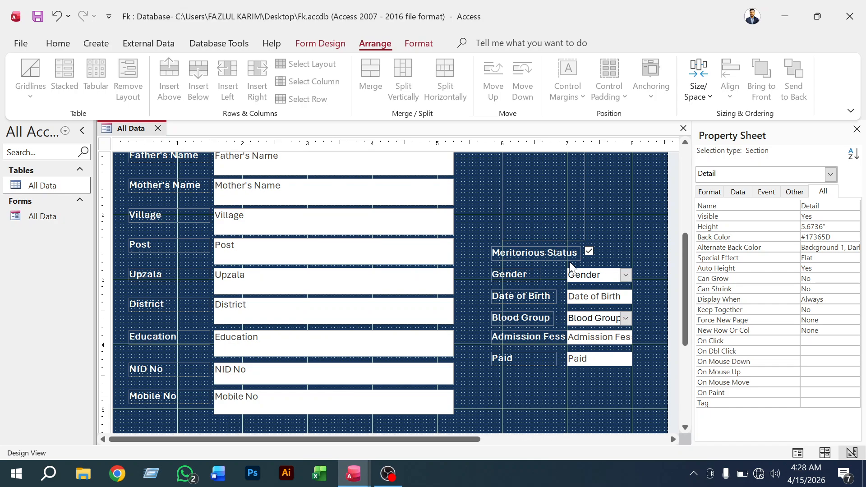
scroll(570, 265, down, 6)
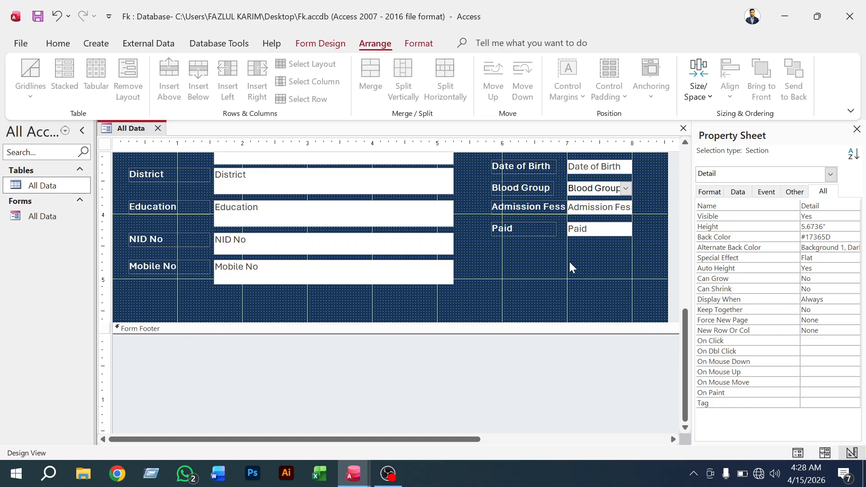
scroll(569, 260, up, 12)
scroll(569, 261, down, 3)
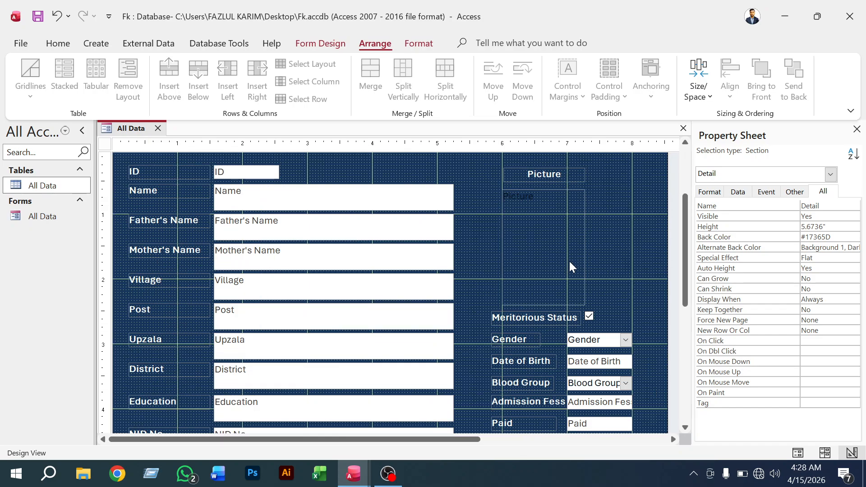
click(348, 201)
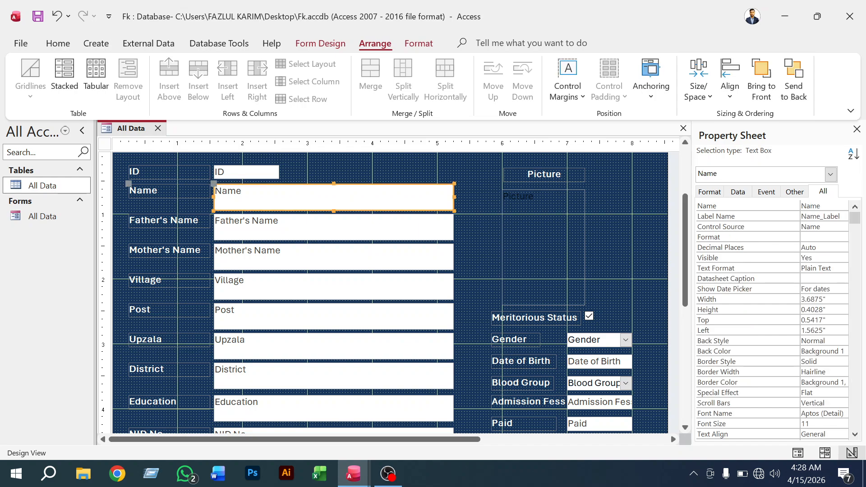
shift+click(353, 228)
shift+click(348, 262)
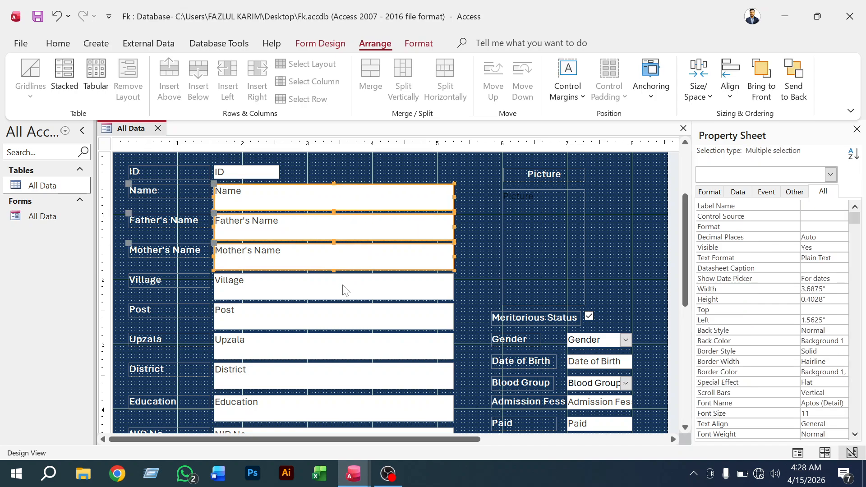
shift+click(345, 291)
scroll(345, 292, down, 3)
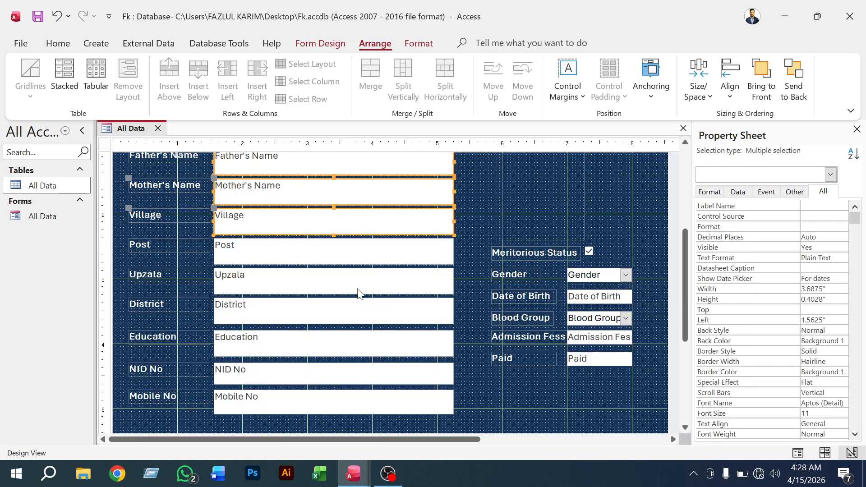
shift+click(341, 255)
shift+click(325, 291)
shift+click(311, 316)
shift+click(300, 353)
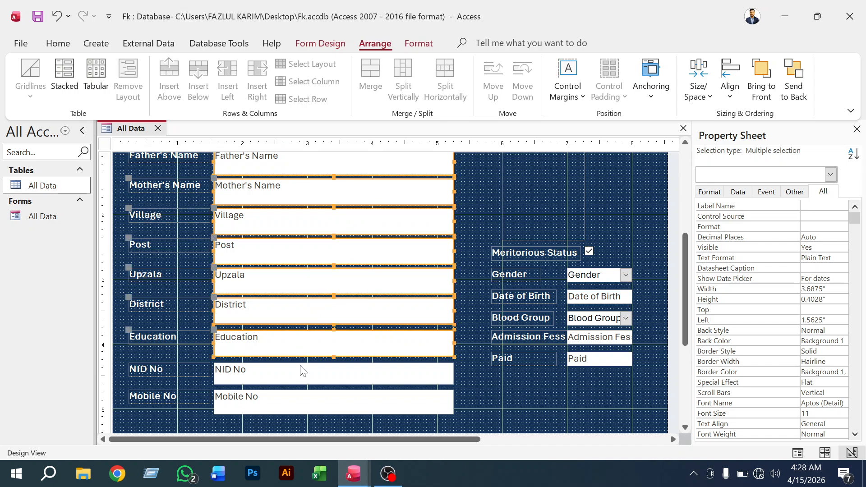
shift+click(300, 377)
shift+click(295, 410)
scroll(375, 328, down, 3)
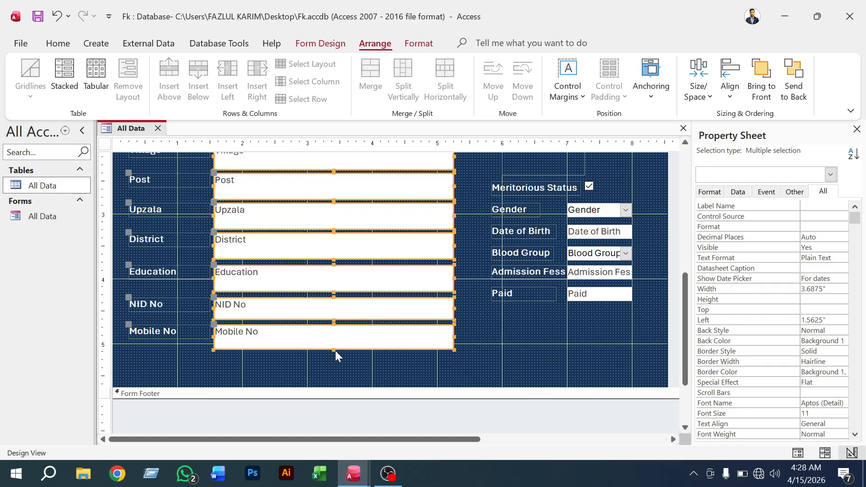
mouse_move(334, 350)
mouse_down()
mouse_move(334, 331)
mouse_move(332, 343)
mouse_up()
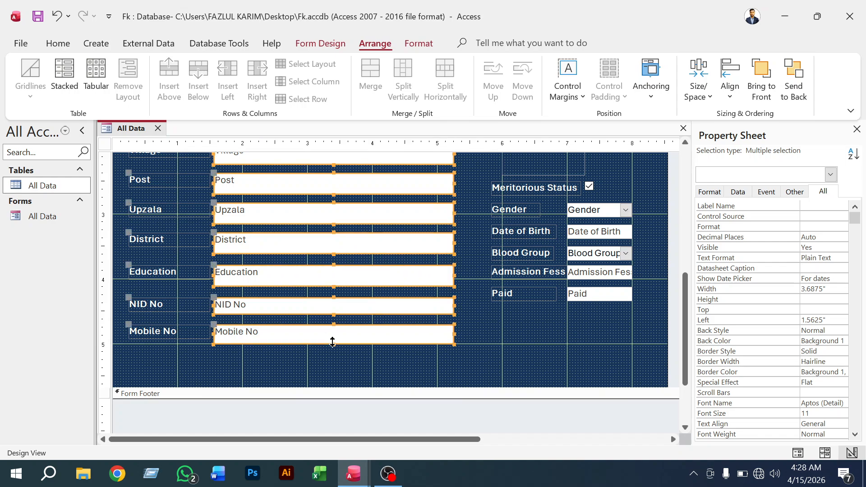
drag(333, 343, 333, 342)
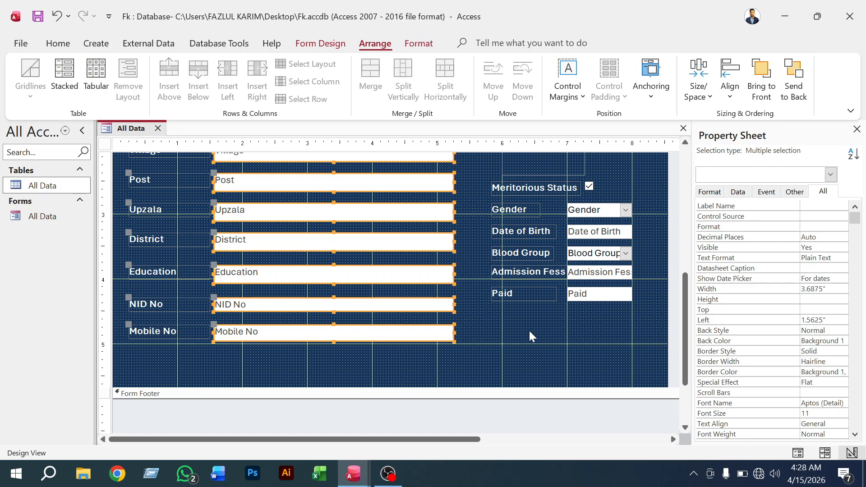
scroll(524, 336, up, 5)
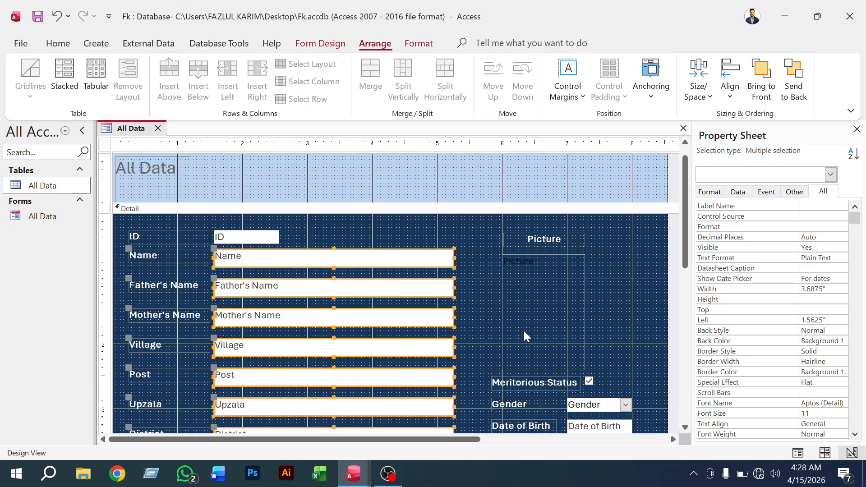
scroll(523, 326, down, 3)
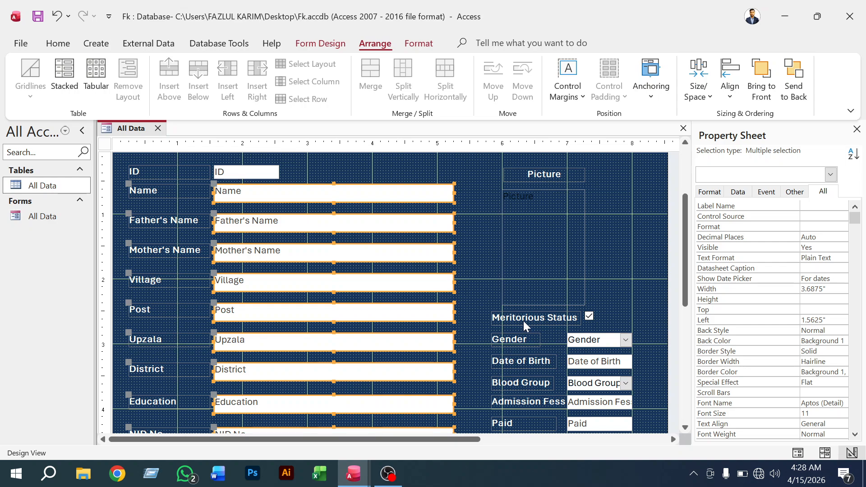
click(474, 264)
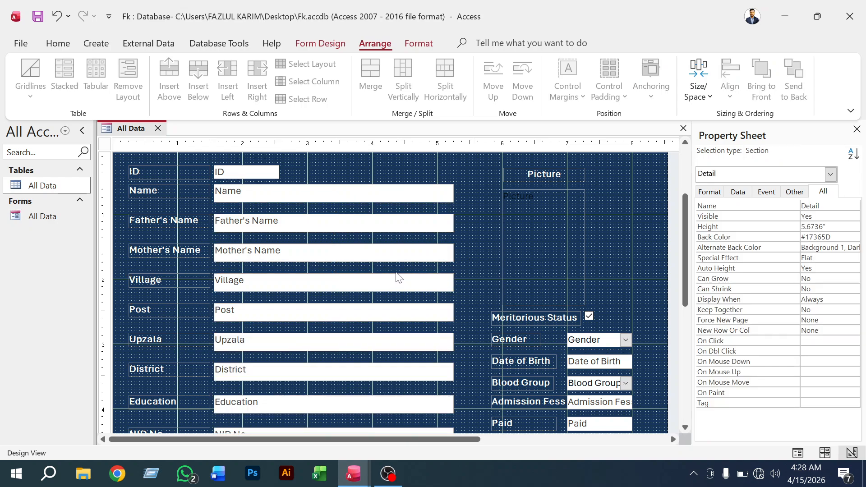
Nudge Mobile No with its label up toward NID No, to about 4.46 in from the top
scroll(396, 276, down, 9)
click(348, 274)
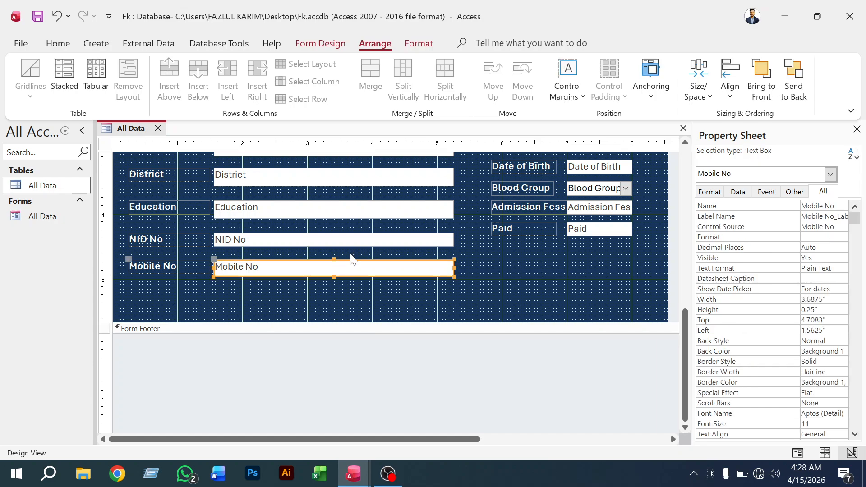
key(Up)
key(Up)
key(Up)
key(Up)
key(Up)
key(Up)
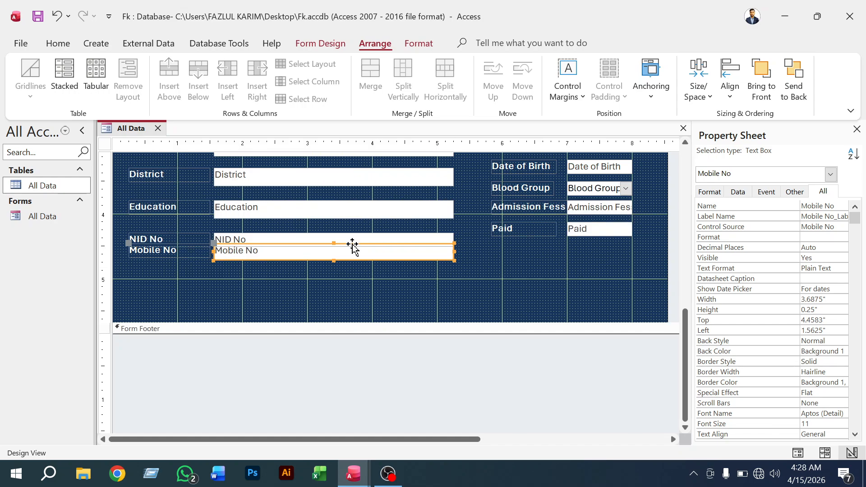
Nudge NID No with its label up toward Education, to about 4.13 in from the top
click(352, 239)
key(Up)
key(Up)
key(Up)
key(Up)
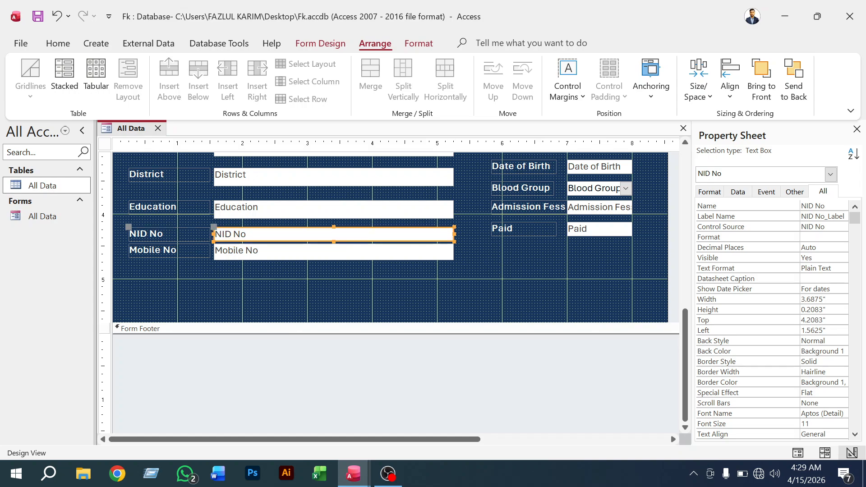
Nudge Mobile No further up, and place NID No directly beneath Education at about 4.04 in from the top
click(355, 252)
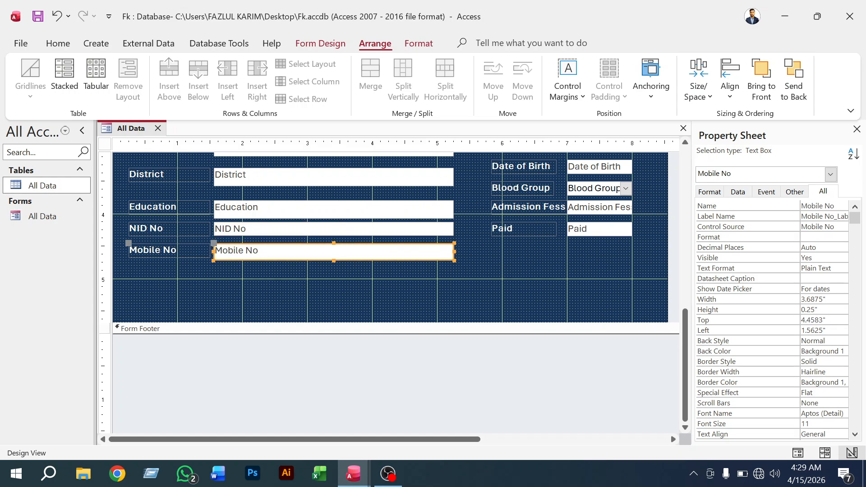
key(Up)
key(Up)
key(Up)
click(361, 234)
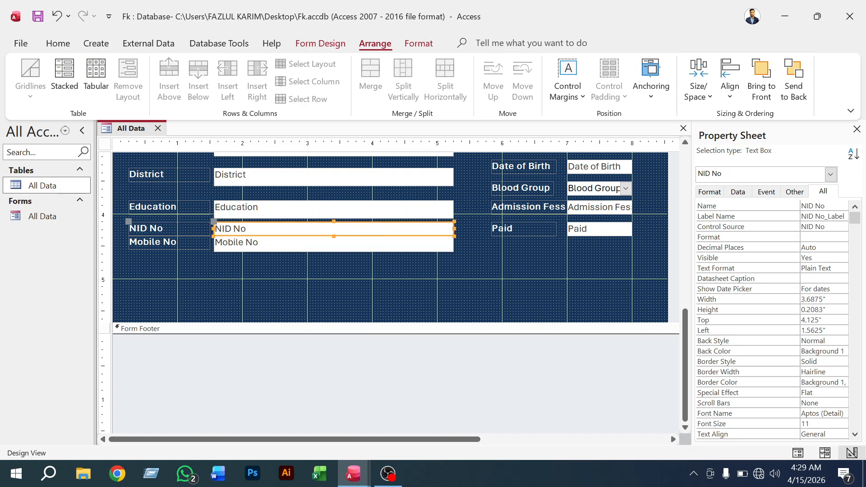
key(Up)
key(Up)
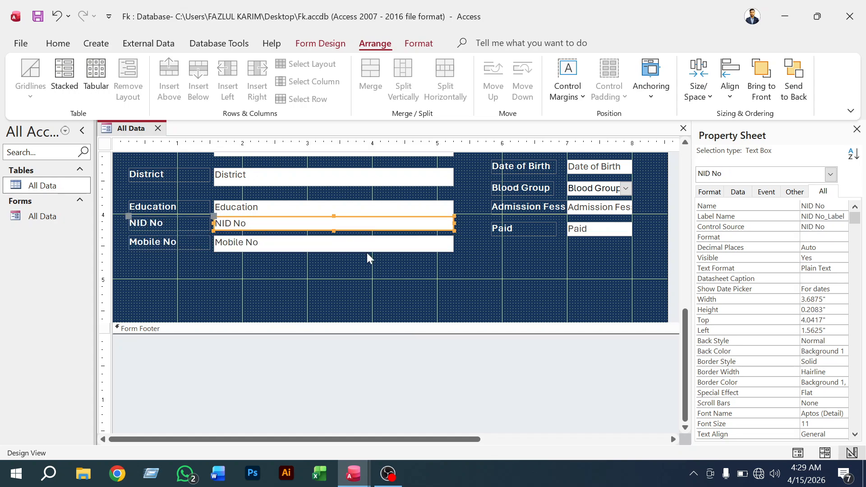
Move Education, NID No and Mobile No up together until Education sits directly beneath District
click(366, 253)
shift+click(369, 228)
shift+click(370, 210)
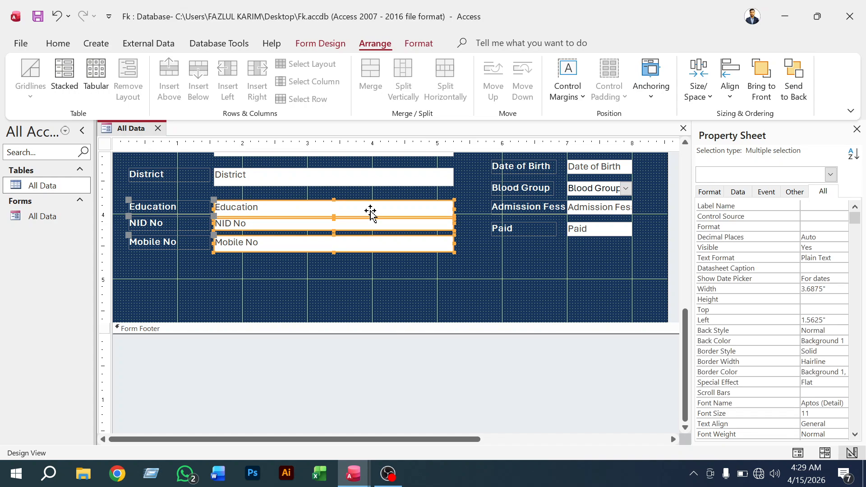
key(Up)
key(Up)
key(Up)
key(Up)
key(Up)
key(Up)
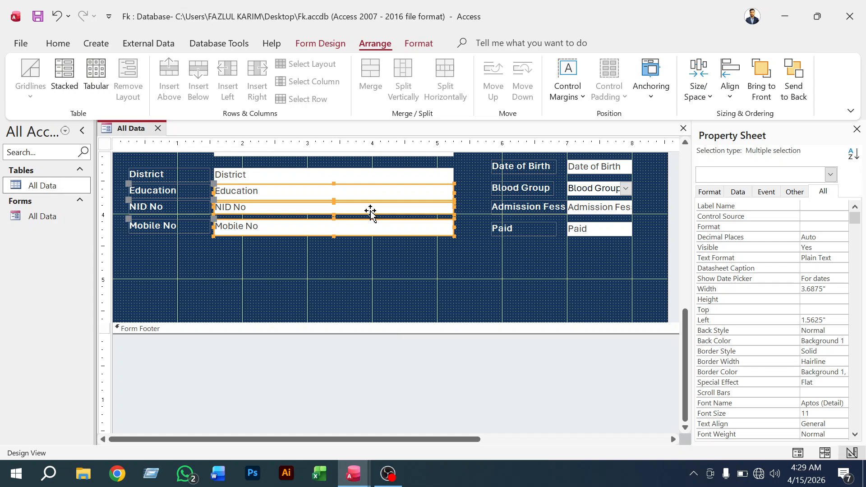
Apply Equal Vertical spacing to all the wide boxes, from Name down to Mobile No
scroll(369, 182, up, 3)
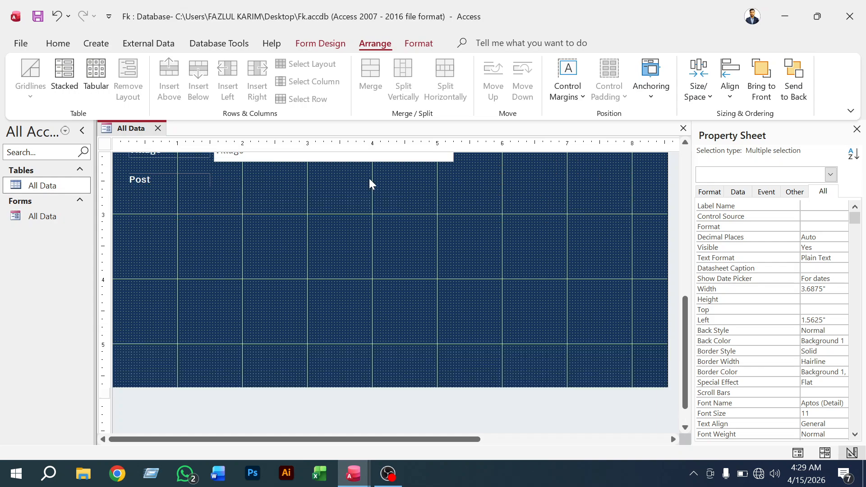
shift+click(356, 275)
shift+click(350, 246)
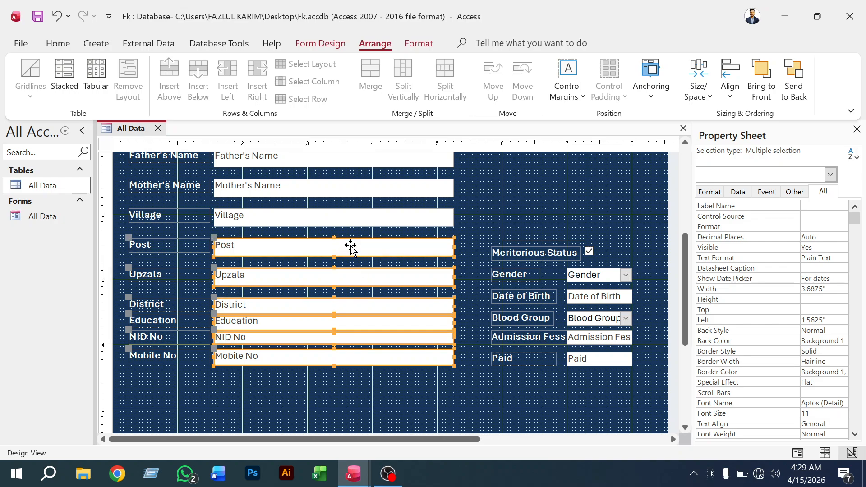
shift+click(351, 219)
shift+click(344, 191)
scroll(346, 225, up, 3)
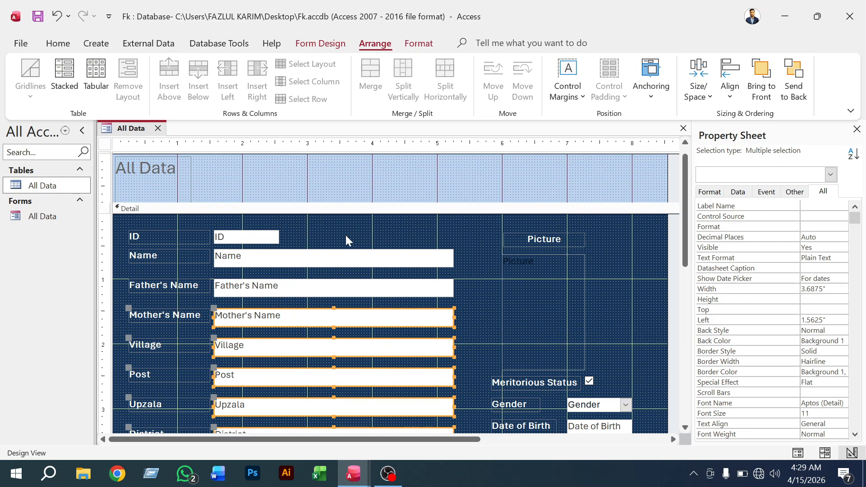
shift+click(330, 291)
shift+click(332, 260)
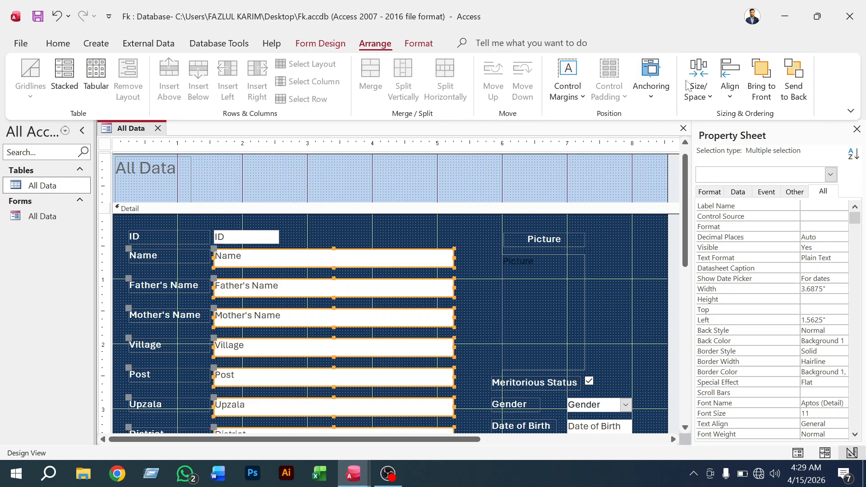
click(701, 101)
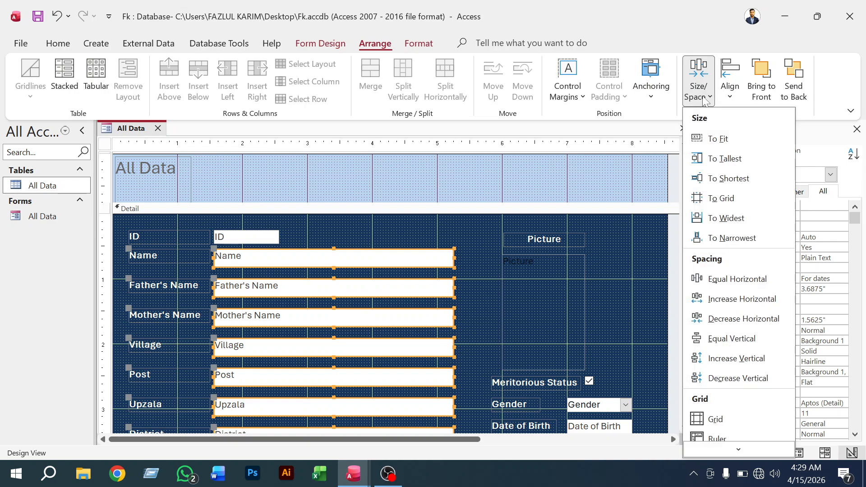
click(732, 339)
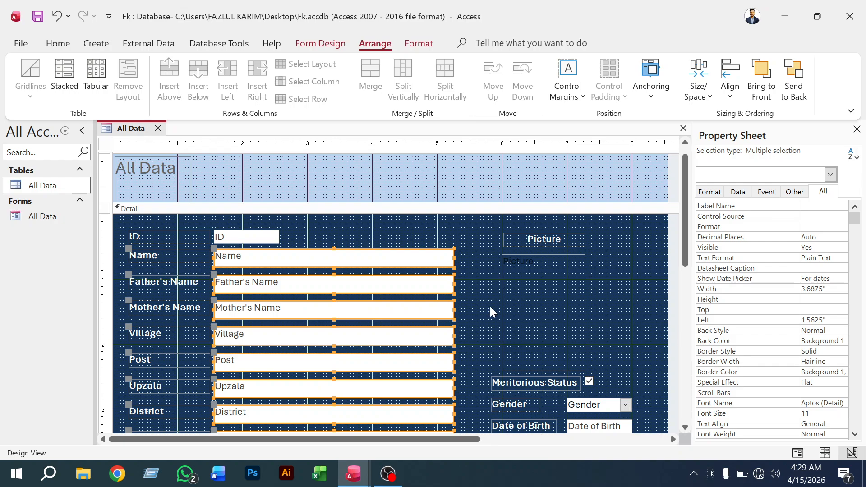
scroll(489, 303, down, 5)
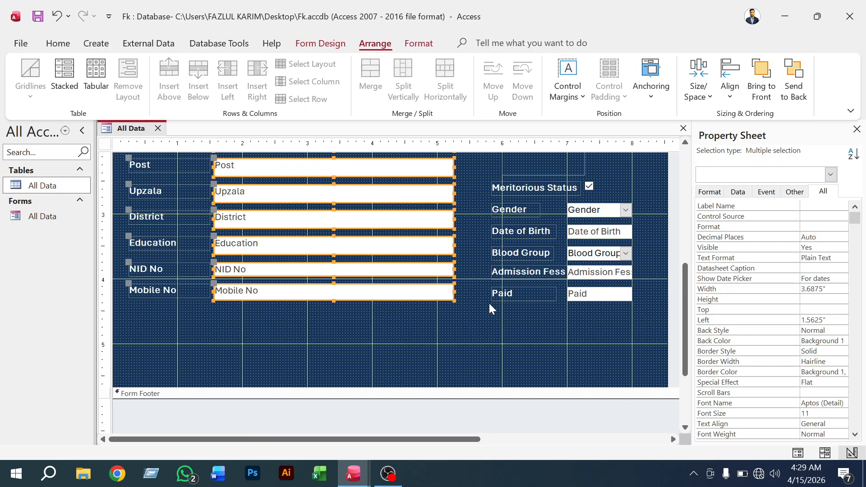
click(470, 319)
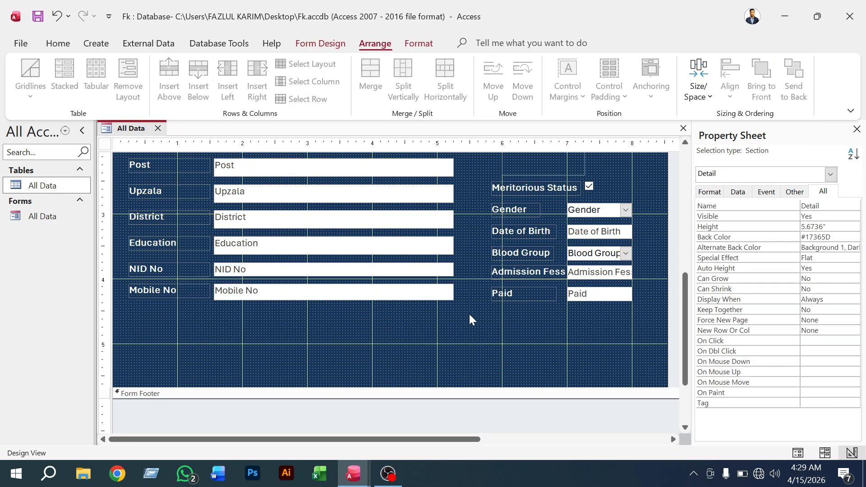
Increase the NID No box's height to about 0.25 in
click(363, 272)
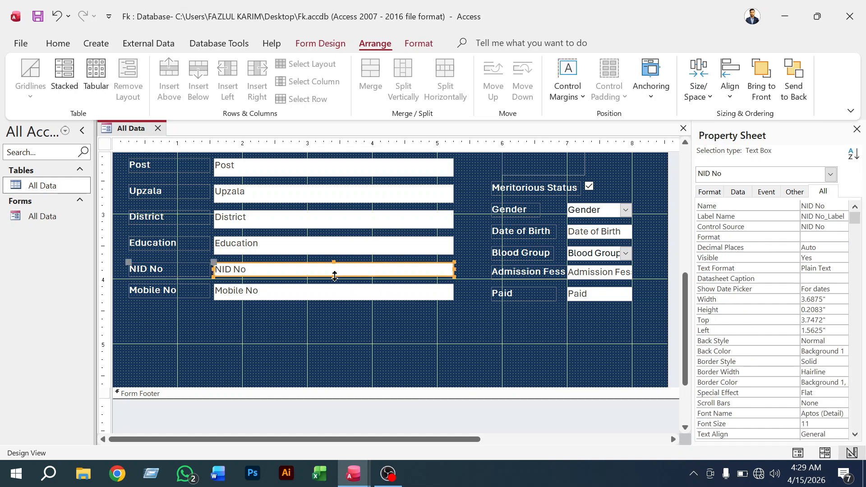
click(333, 277)
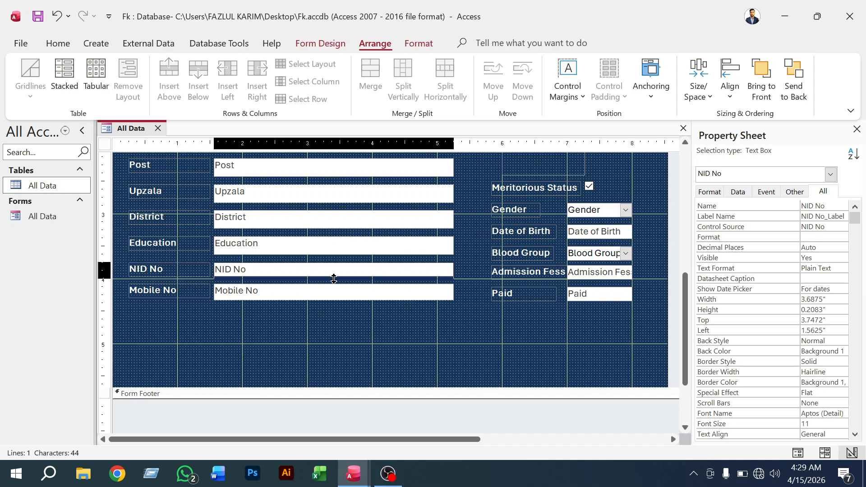
drag(334, 278, 334, 281)
click(345, 319)
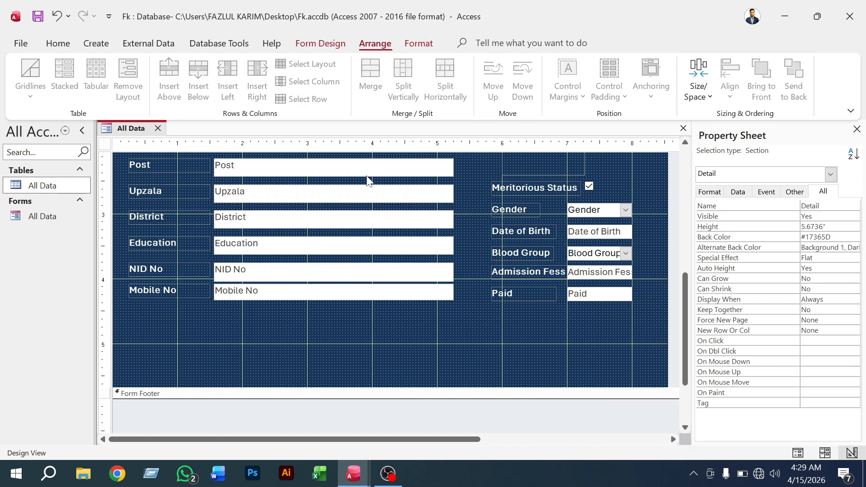
click(376, 274)
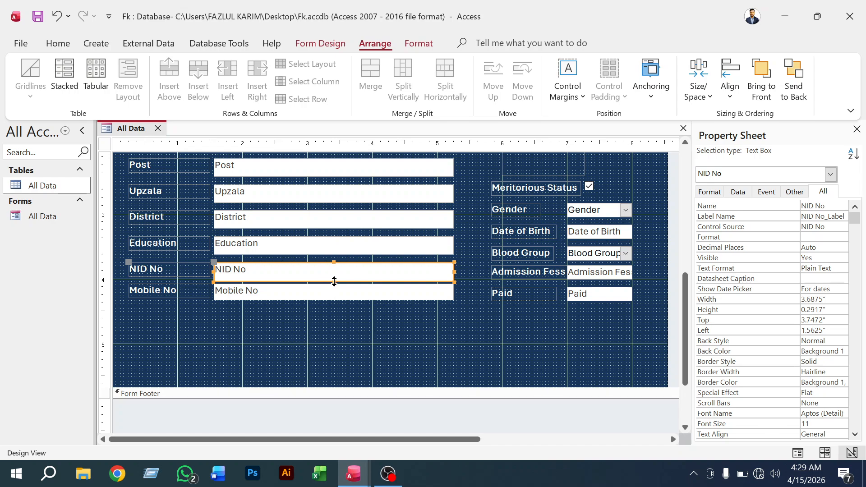
drag(333, 282, 336, 280)
click(354, 323)
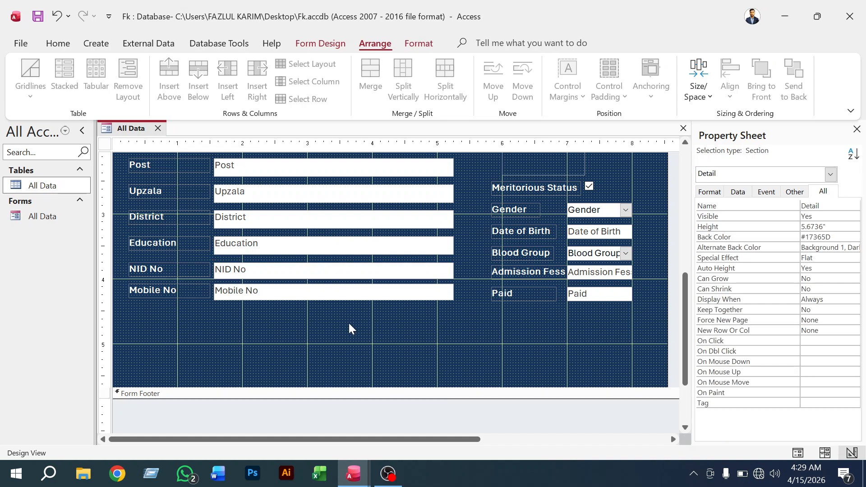
Apply Equal Vertical spacing to the boxes from ID down to Mobile No, including the ID box
scroll(348, 318, up, 3)
click(345, 358)
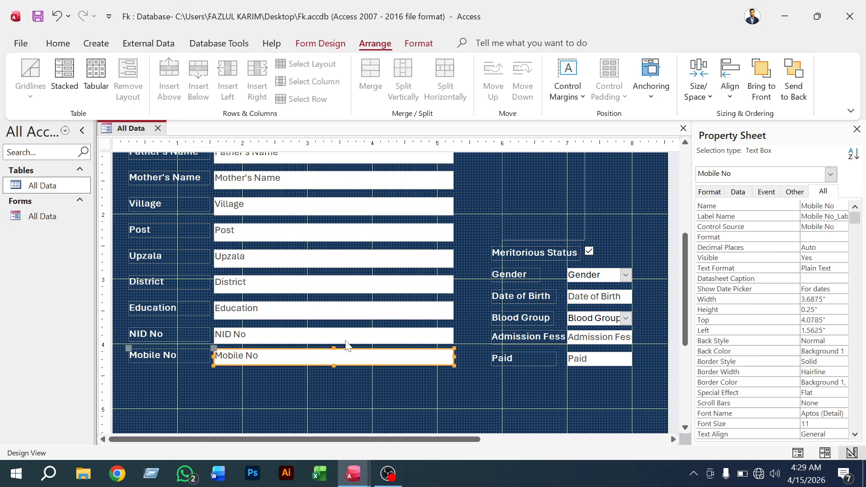
drag(346, 345, 332, 190)
scroll(341, 229, up, 3)
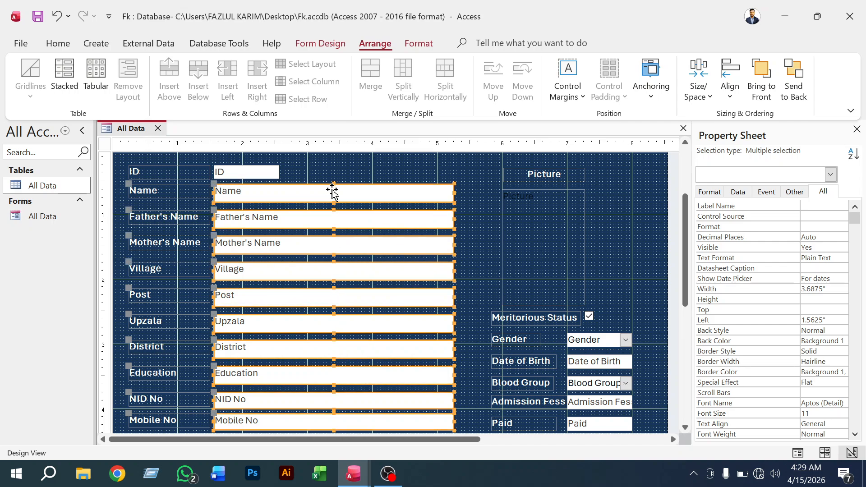
shift+click(260, 173)
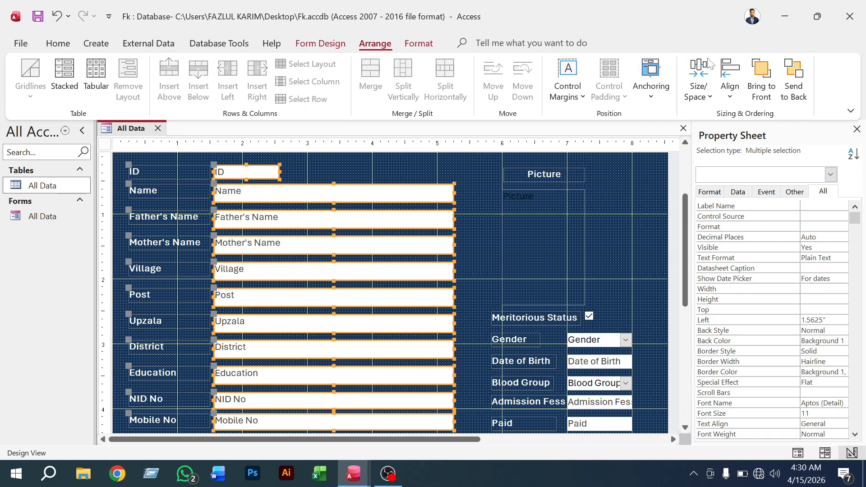
click(696, 87)
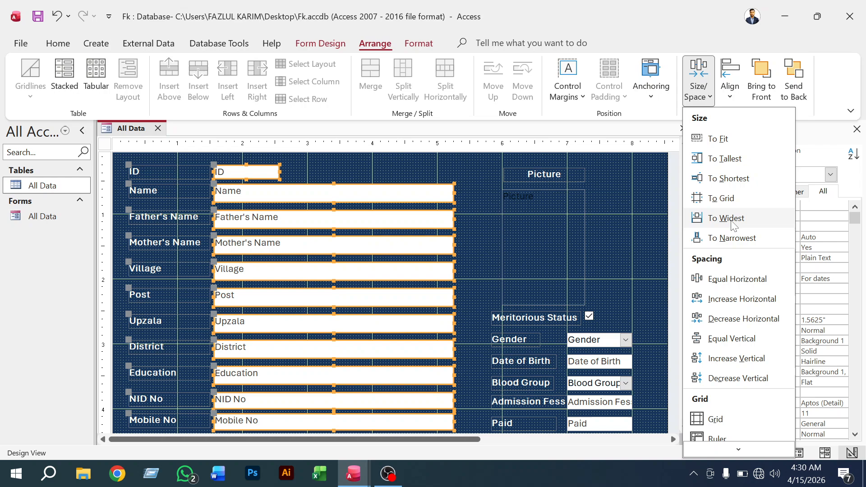
click(730, 339)
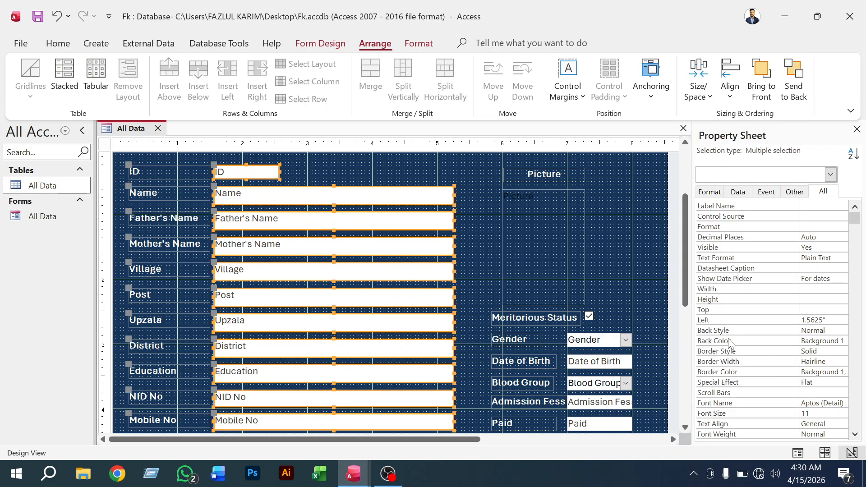
click(461, 164)
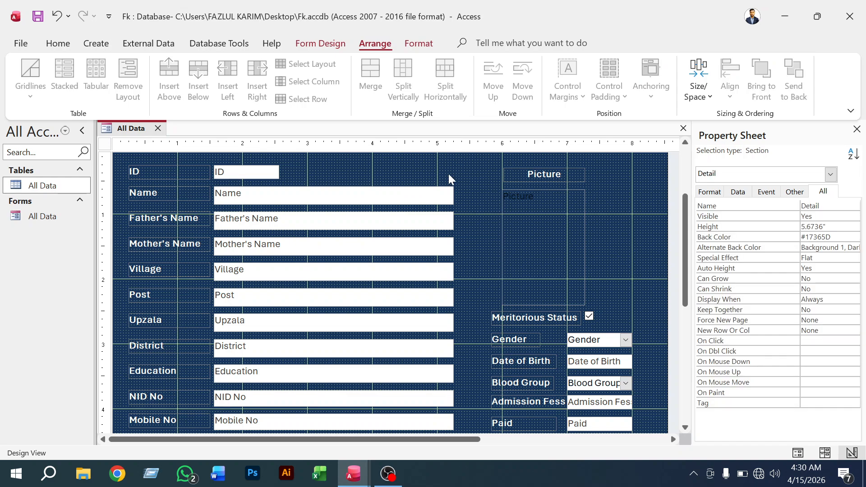
scroll(449, 176, down, 3)
scroll(461, 222, up, 3)
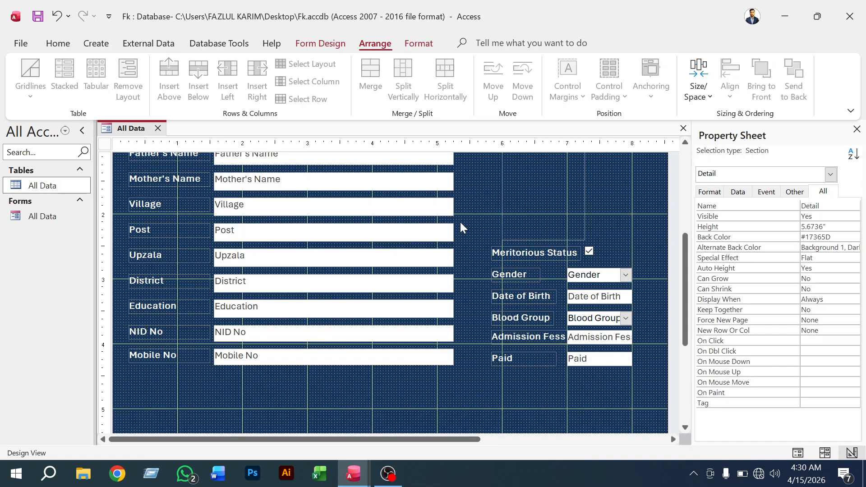
Left-align the text in the NID No and Mobile No boxes
scroll(461, 222, down, 3)
click(249, 285)
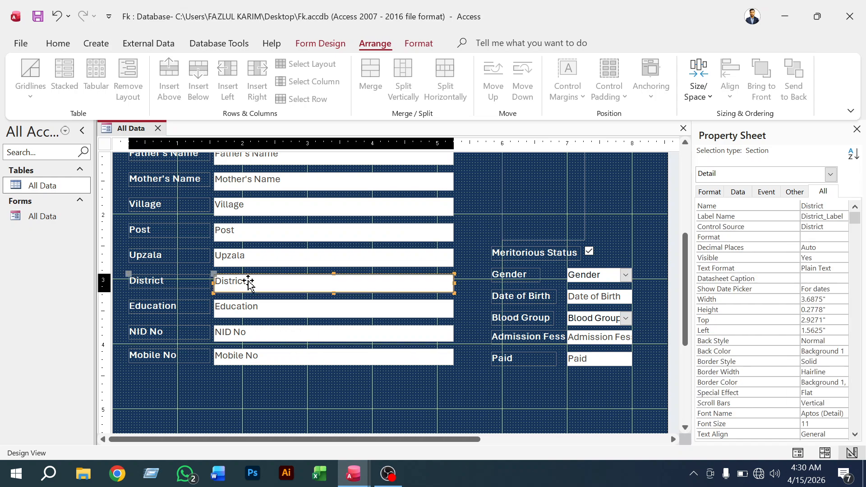
click(63, 44)
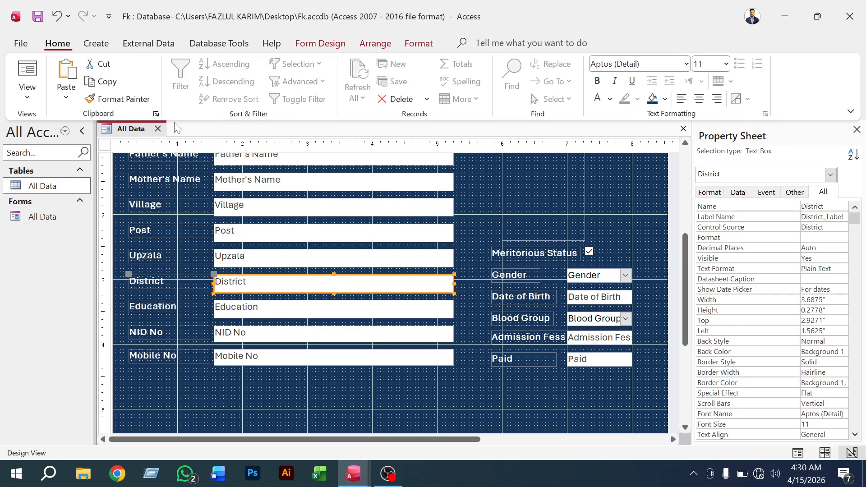
click(274, 333)
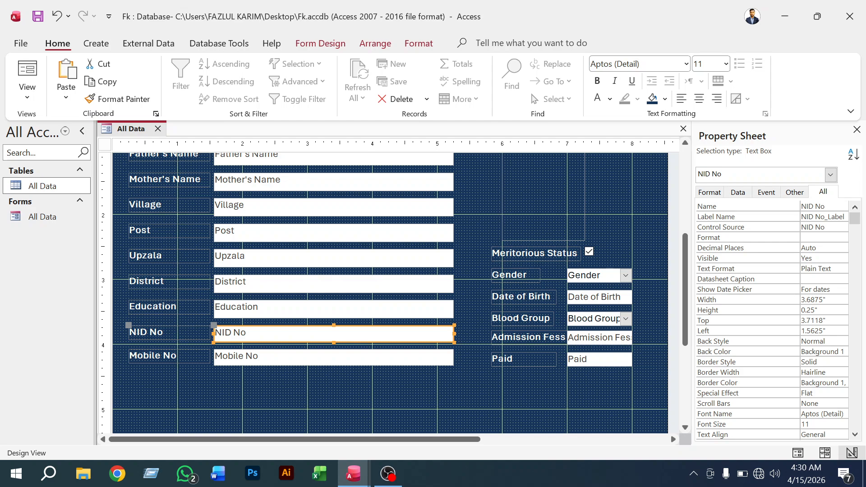
shift+click(274, 360)
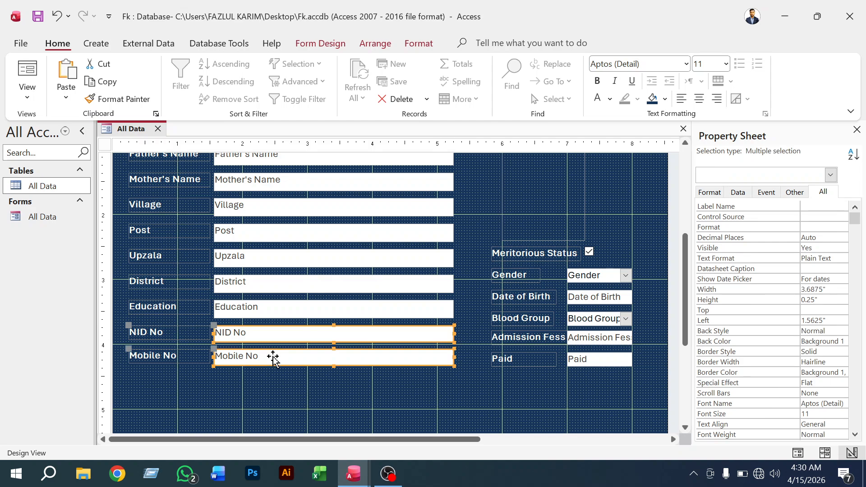
click(681, 98)
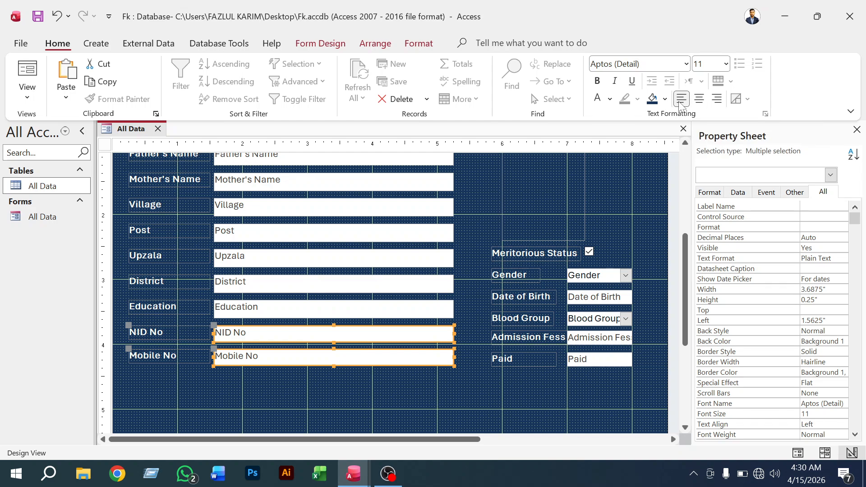
Center the text in the Gender, Date of Birth, Blood Group, Admission Fess and Paid boxes
click(590, 358)
shift+click(593, 342)
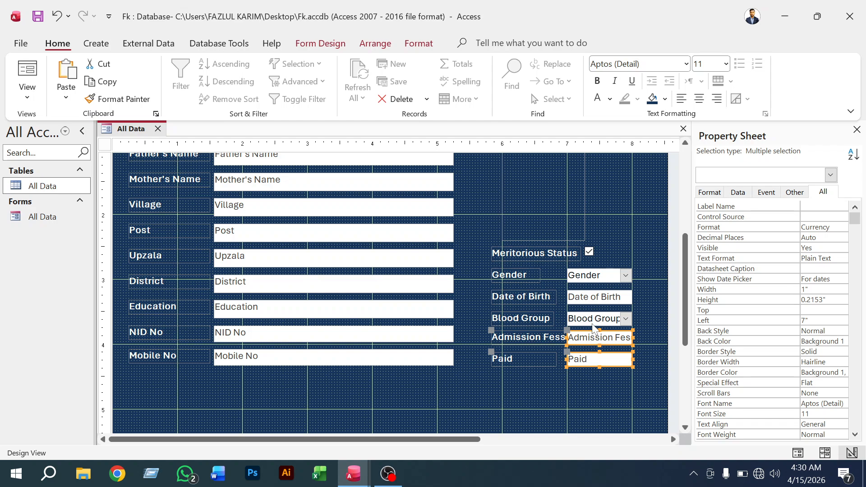
shift+click(590, 297)
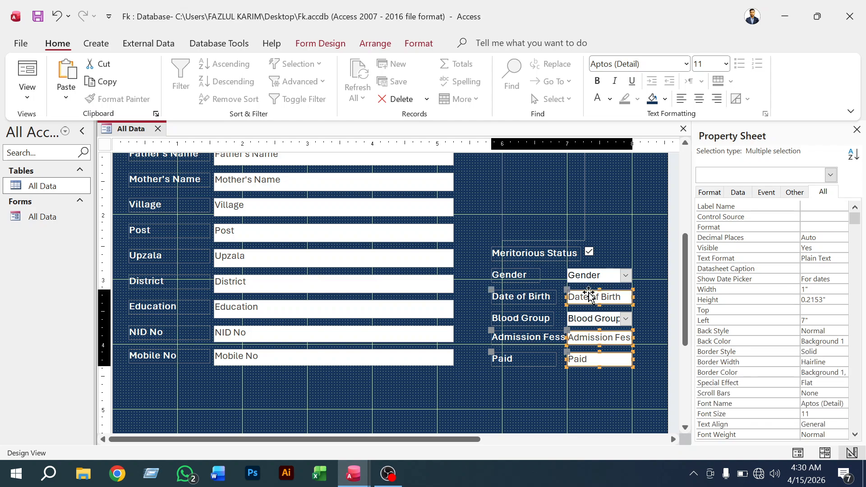
shift+click(598, 321)
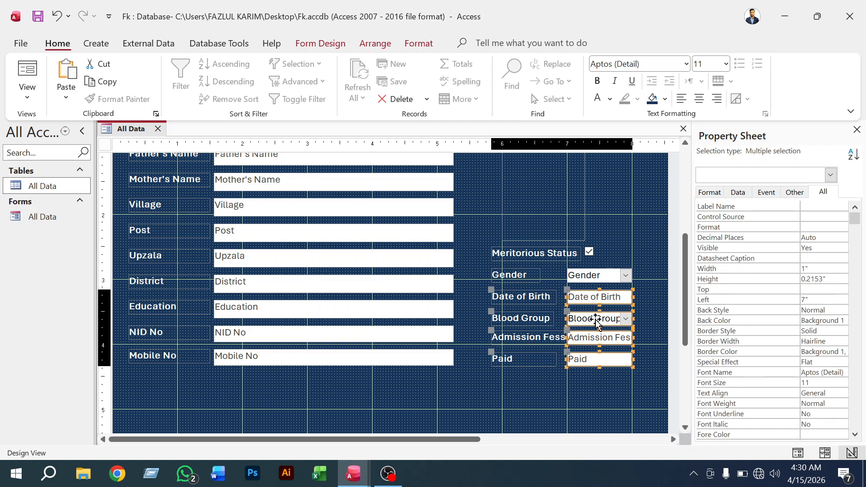
shift+click(591, 276)
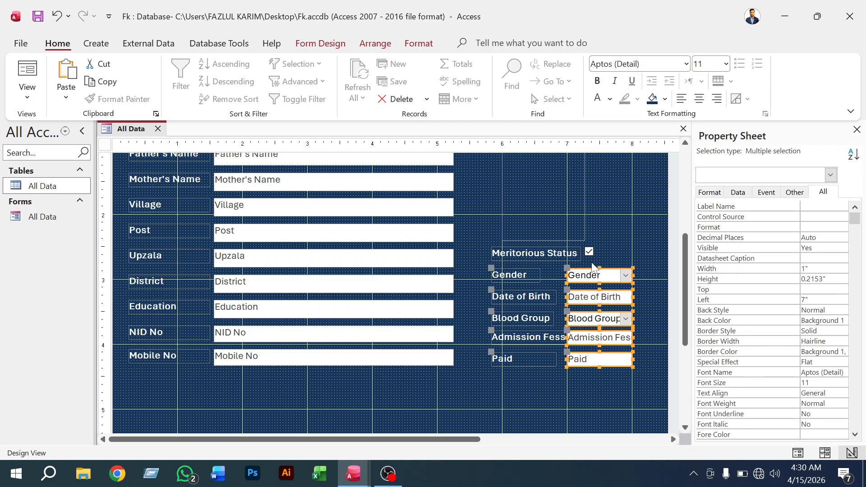
click(698, 99)
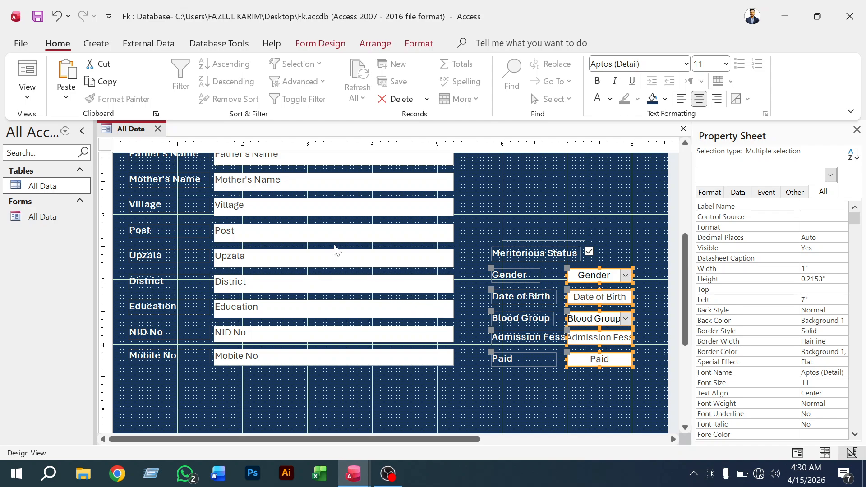
scroll(336, 250, up, 3)
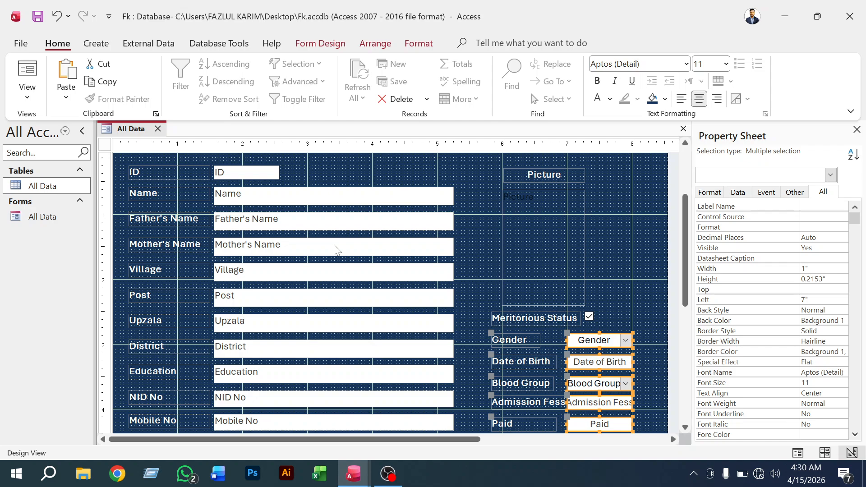
scroll(336, 251, down, 3)
click(517, 399)
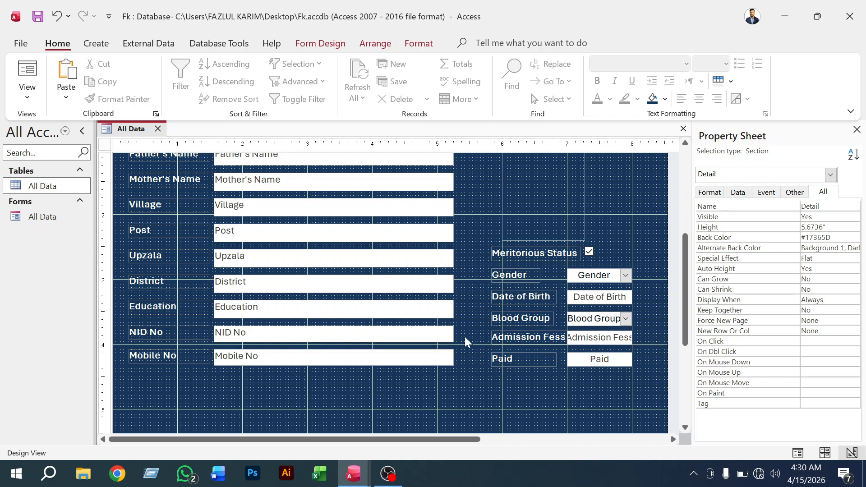
Save the All Data form and switch it to Form View
scroll(464, 330, up, 3)
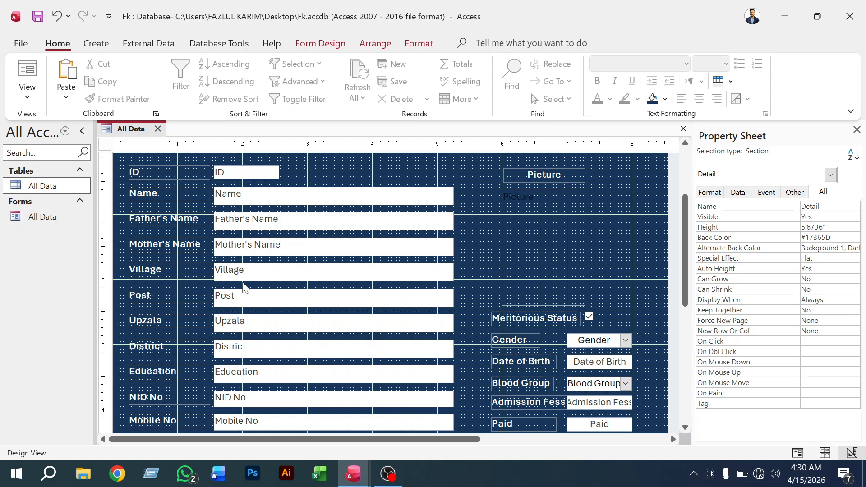
scroll(239, 285, up, 3)
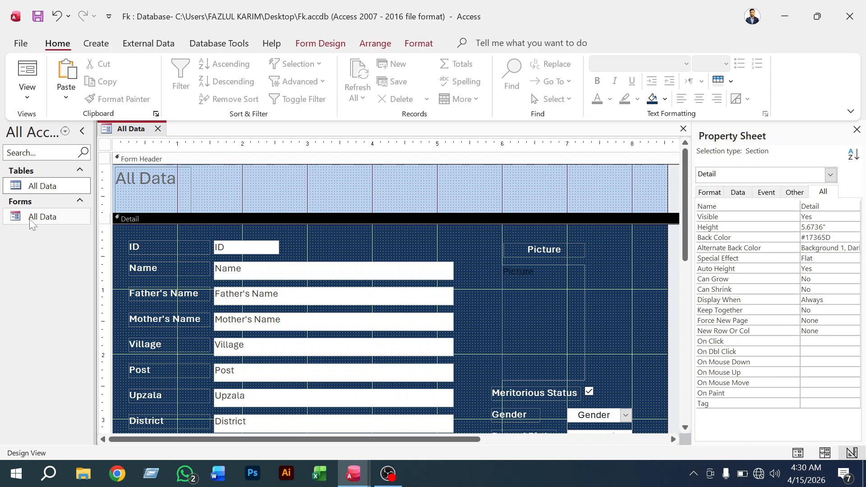
right_click(130, 135)
click(148, 140)
click(32, 92)
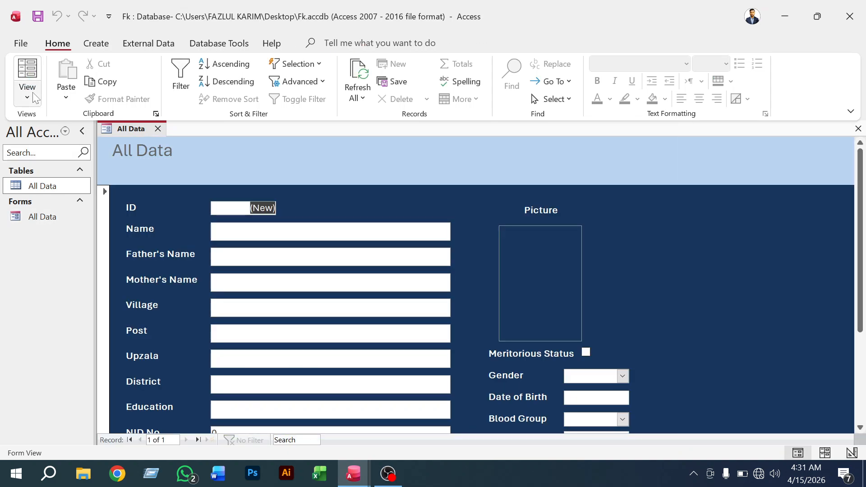
Review the layout of the All Data form in Form View, from the ID box down to Mobile No and Paid
scroll(550, 308, down, 3)
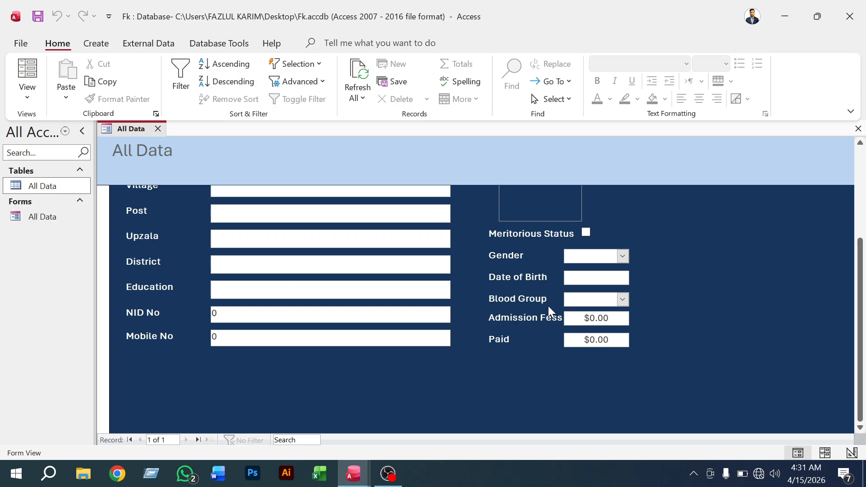
scroll(548, 307, up, 3)
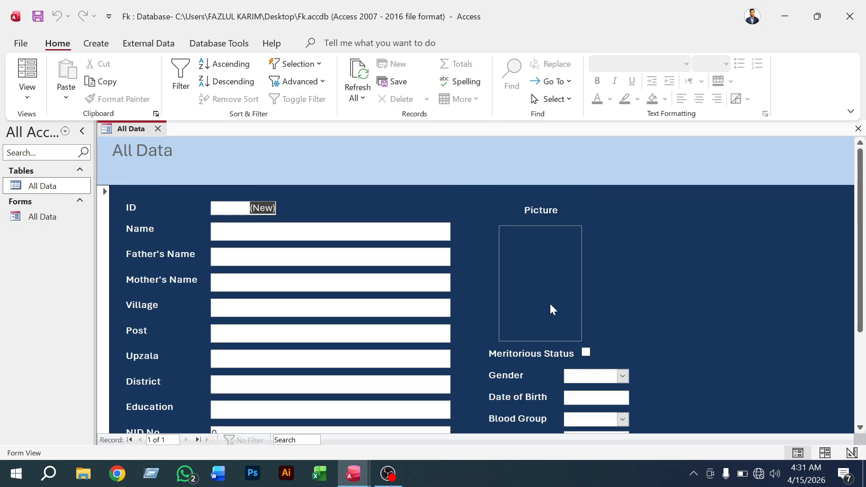
scroll(543, 307, down, 3)
scroll(540, 310, up, 3)
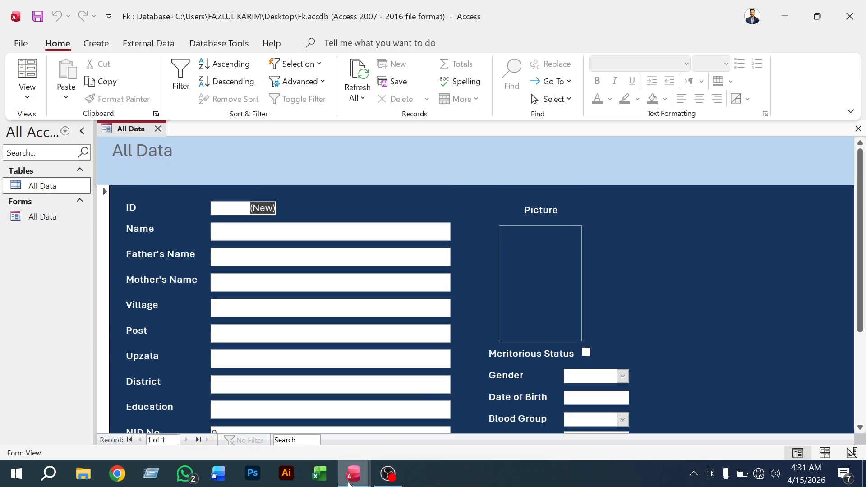
Switch to the reference database 1, close its form design and the All Data table, and reopen Form in Form View for comparison
mouse_move(355, 476)
click(415, 446)
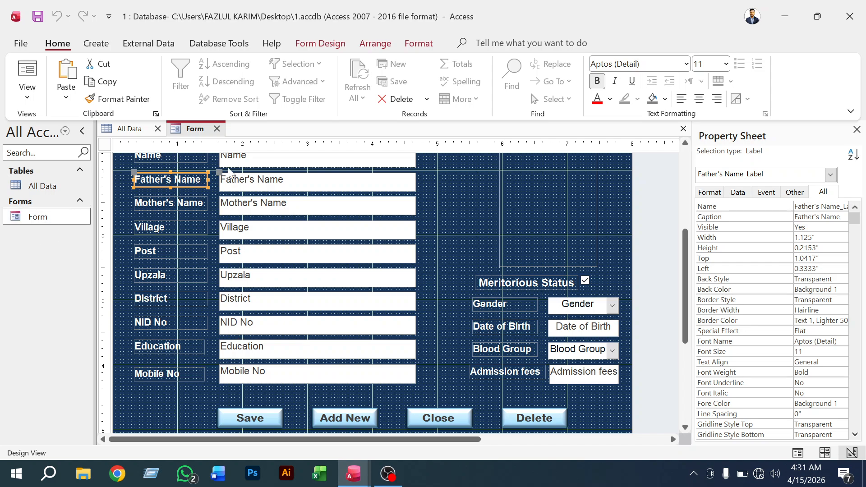
click(217, 129)
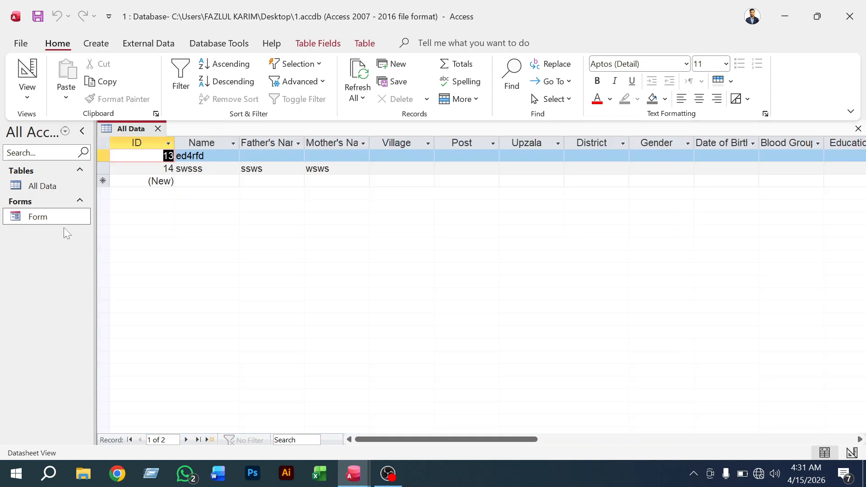
click(27, 70)
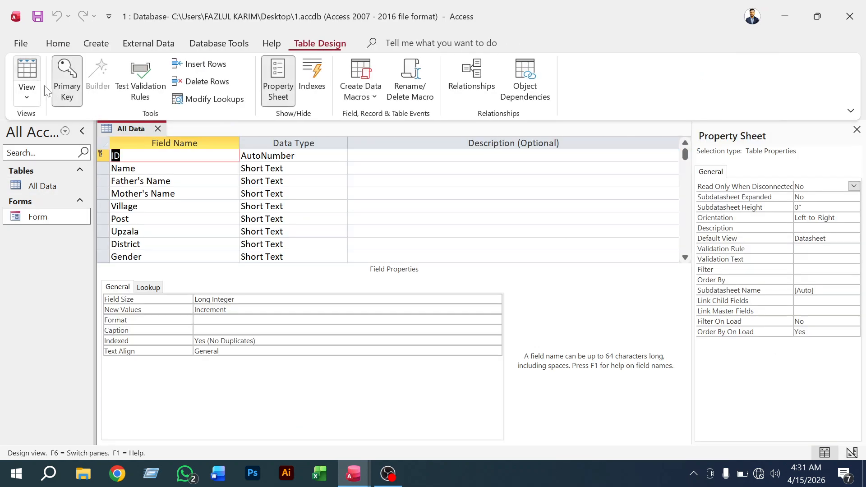
double_click(59, 217)
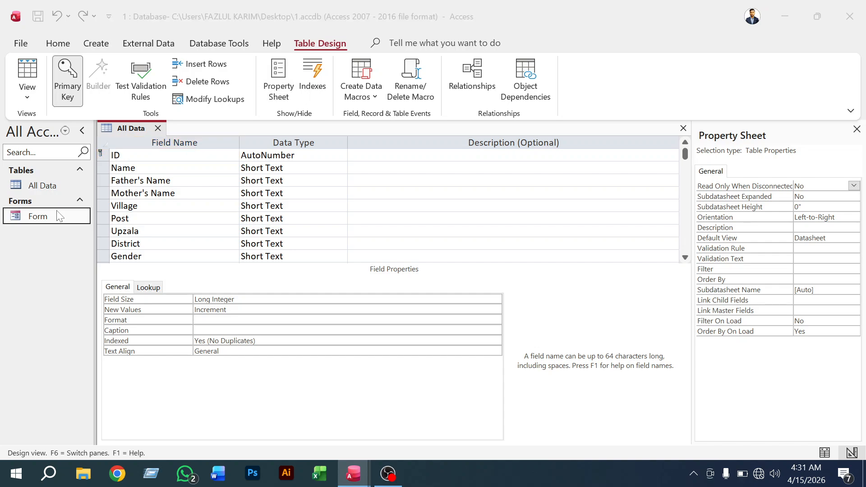
key(Return)
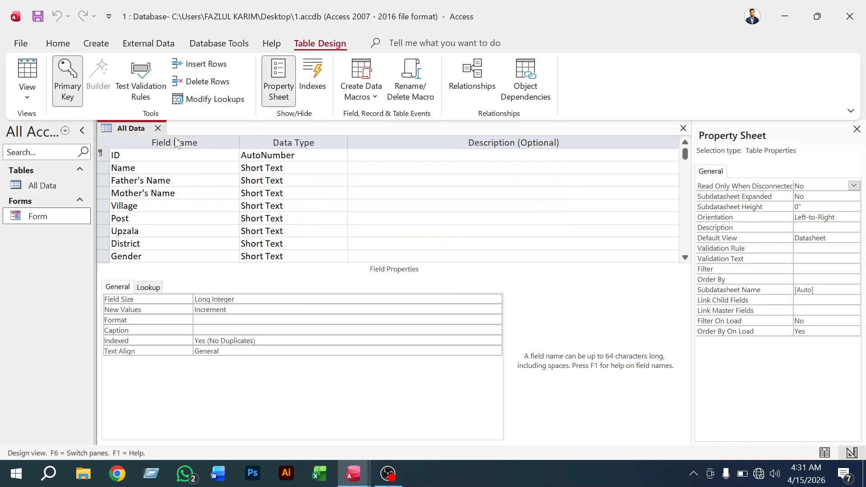
click(158, 128)
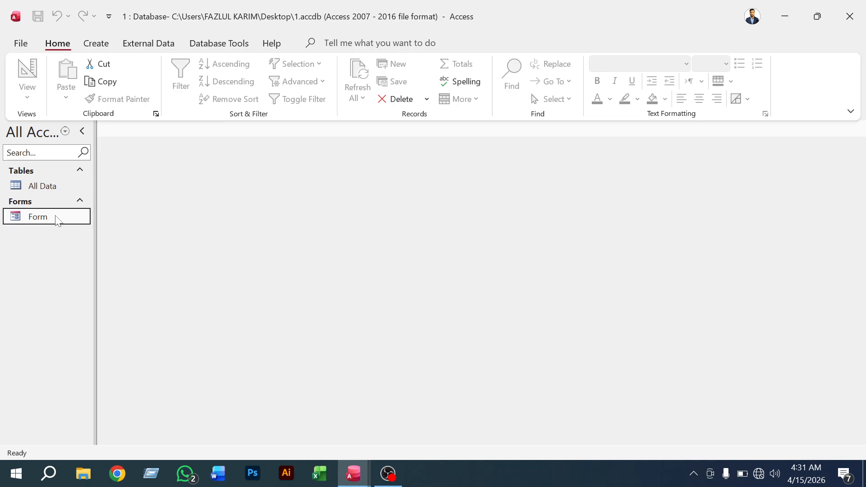
double_click(58, 218)
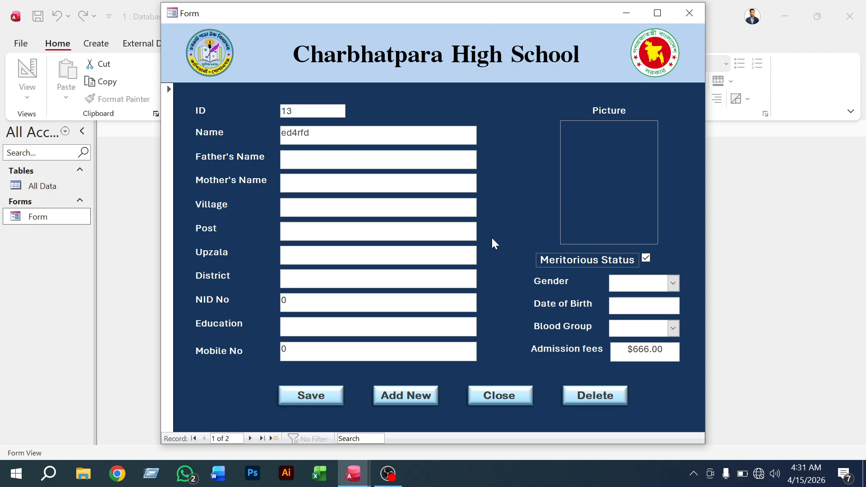
Return to the Fk database, compare the All Data form with the reference, and switch it to Design View
mouse_move(355, 476)
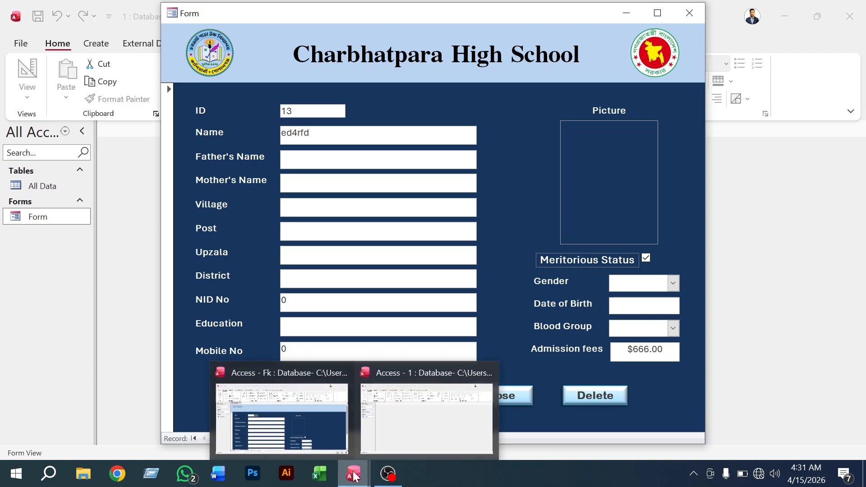
click(312, 436)
scroll(473, 307, down, 3)
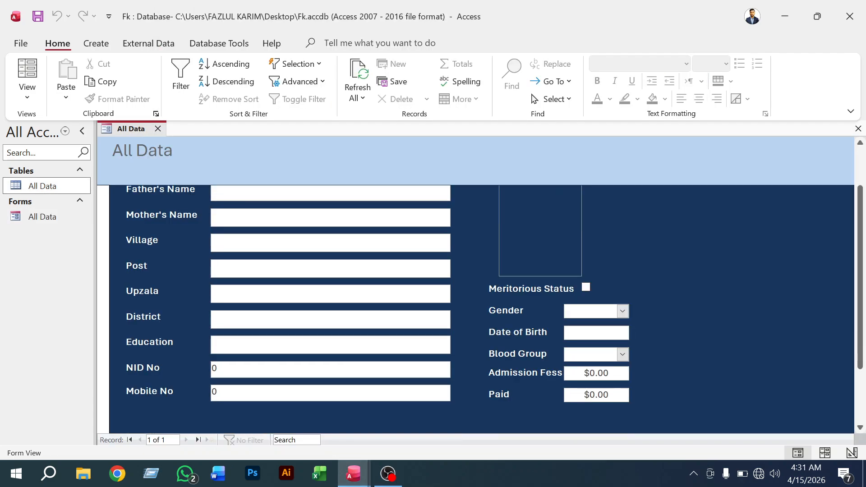
scroll(473, 307, up, 3)
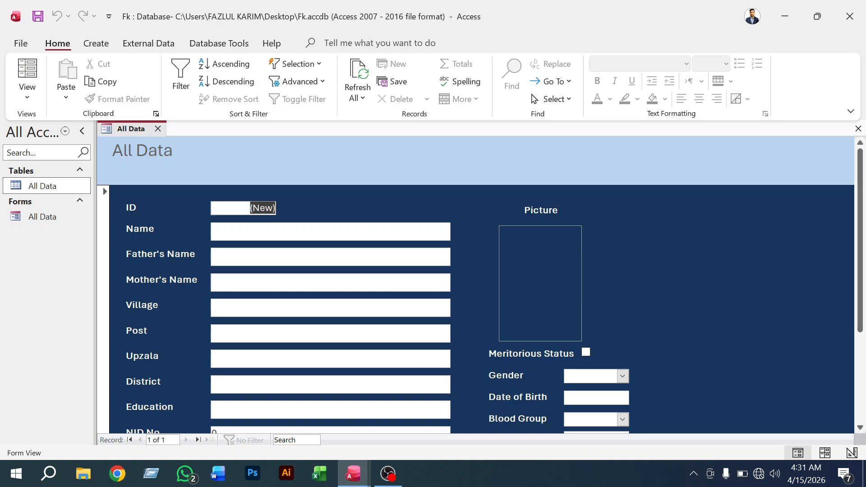
click(27, 96)
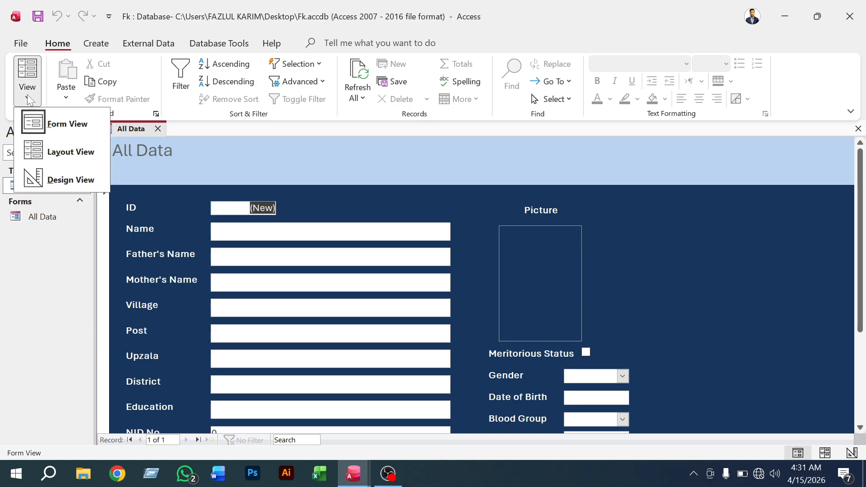
click(71, 180)
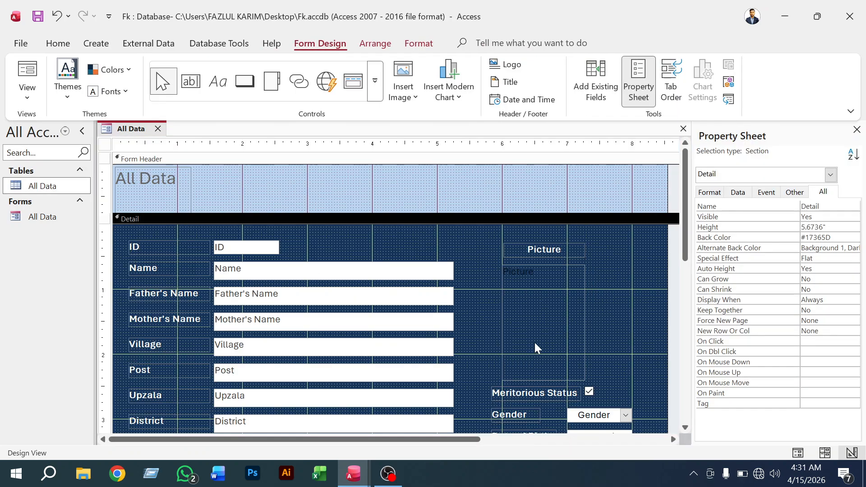
scroll(444, 358, down, 4)
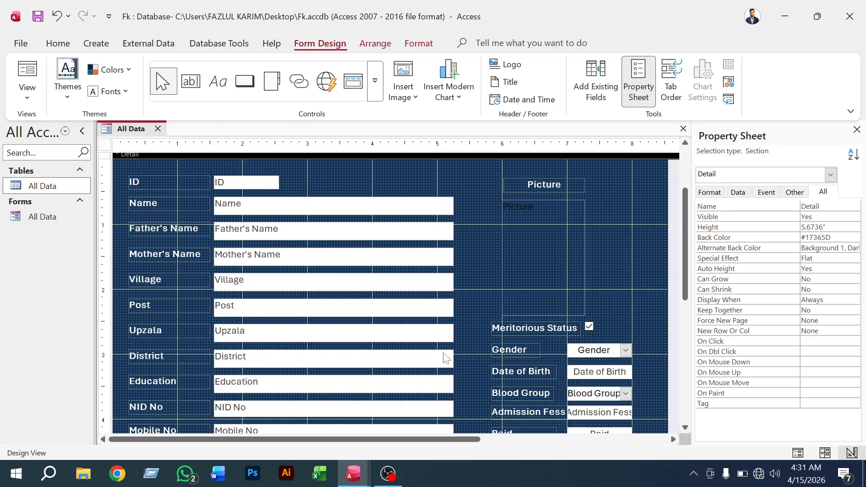
scroll(444, 358, up, 2)
scroll(335, 315, down, 4)
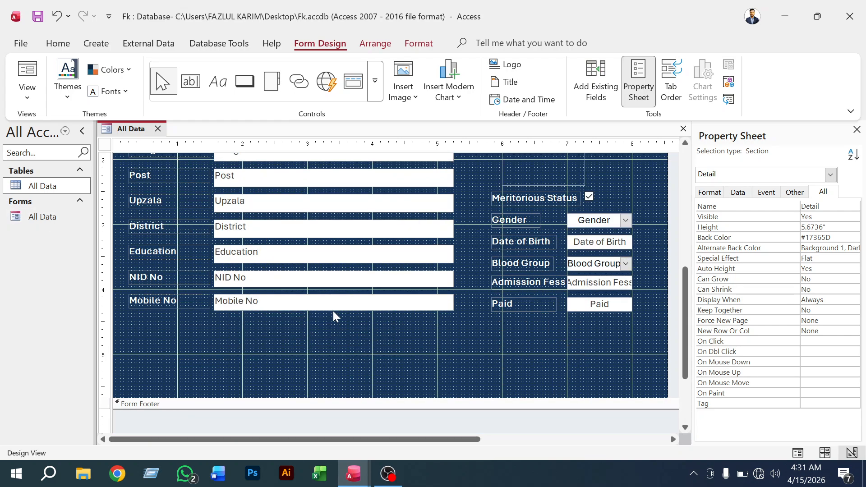
scroll(333, 310, up, 6)
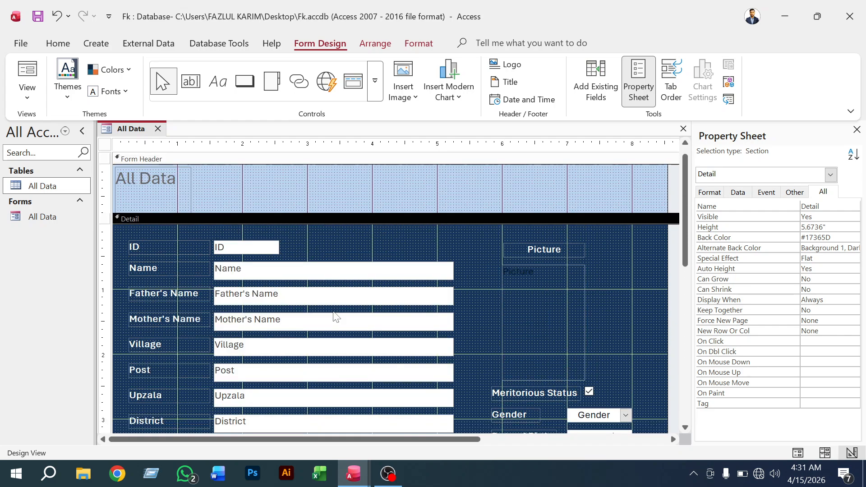
Resize the title label in the form header to 5" wide, with its left edge at 2"
click(150, 180)
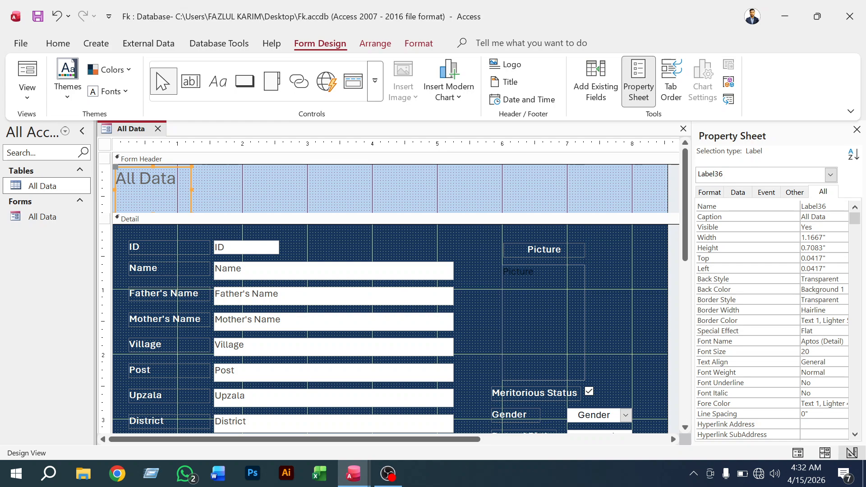
drag(180, 166, 567, 188)
drag(323, 185, 241, 188)
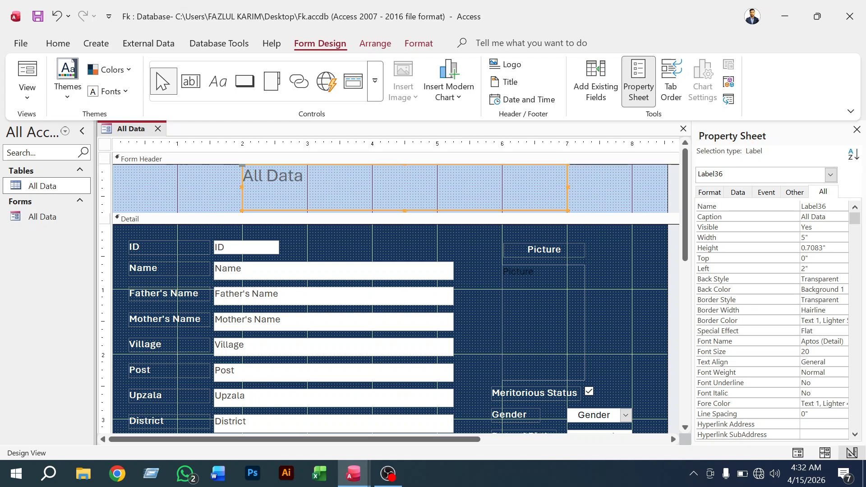
Replace the title text in the form header with "Charbhatpara High School"
click(285, 176)
double_click(285, 176)
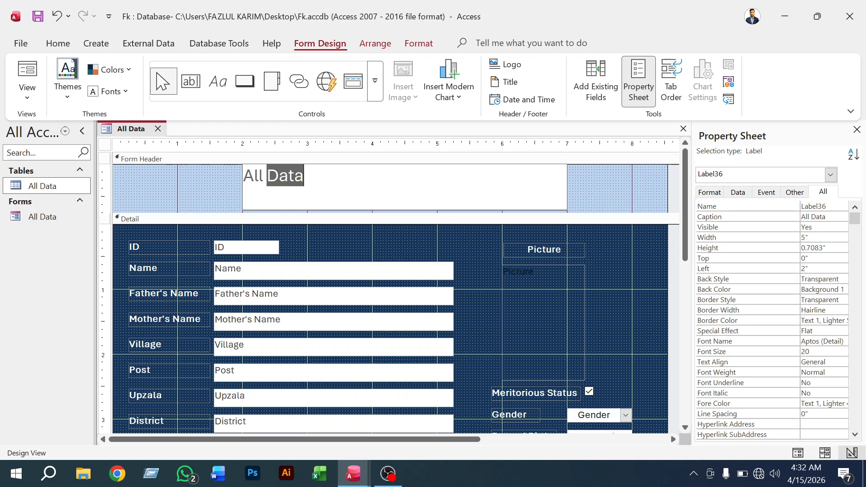
drag(304, 177, 238, 184)
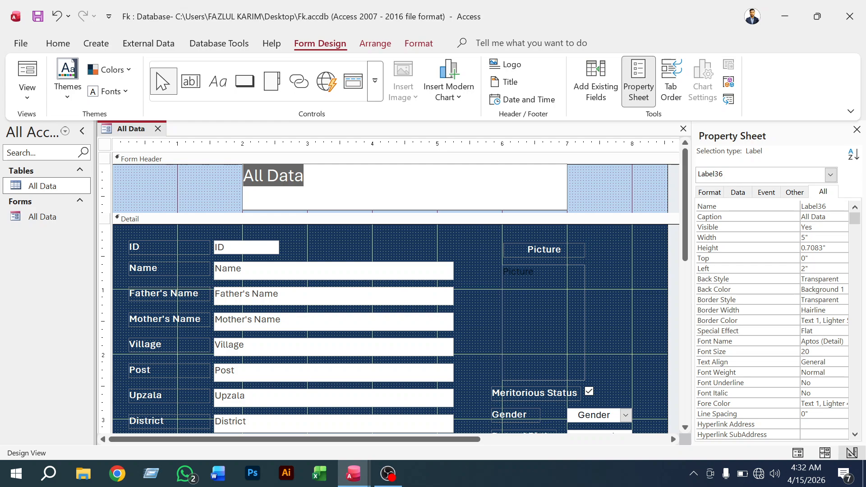
text(C)
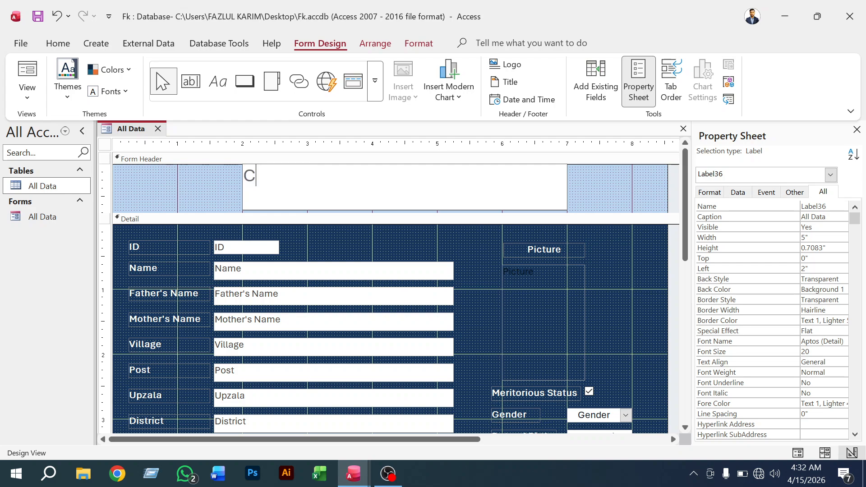
text(harbha)
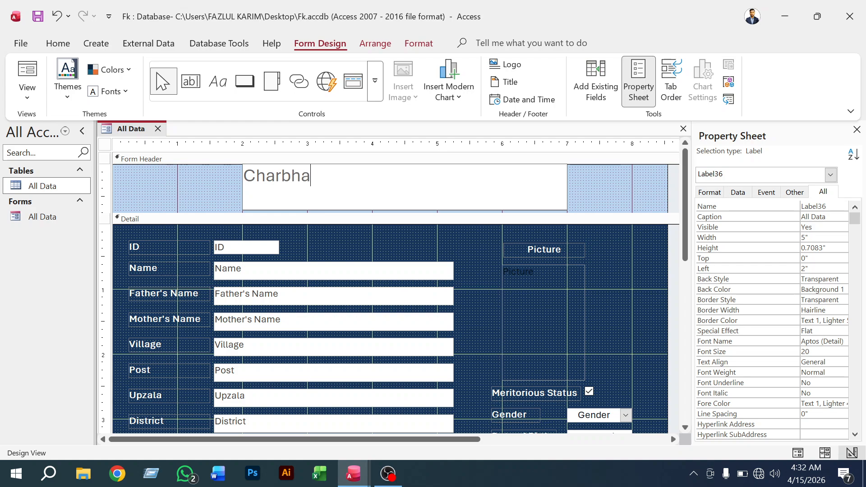
text(rtpara Hi)
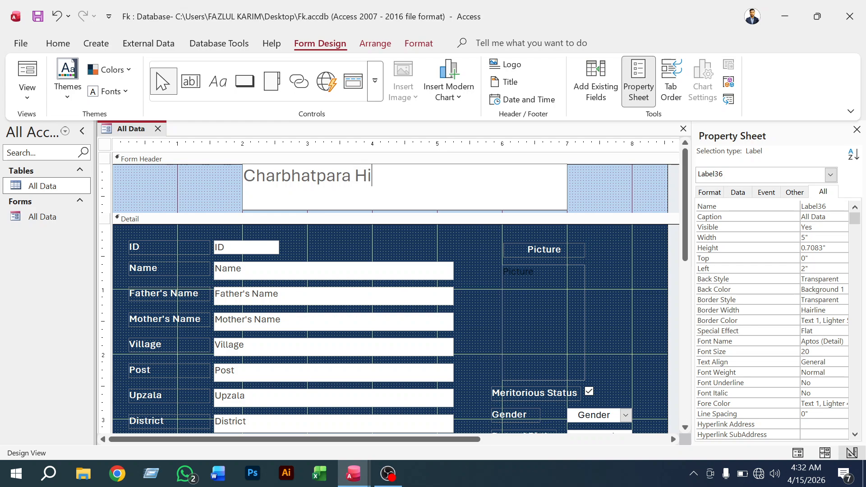
text(gh School)
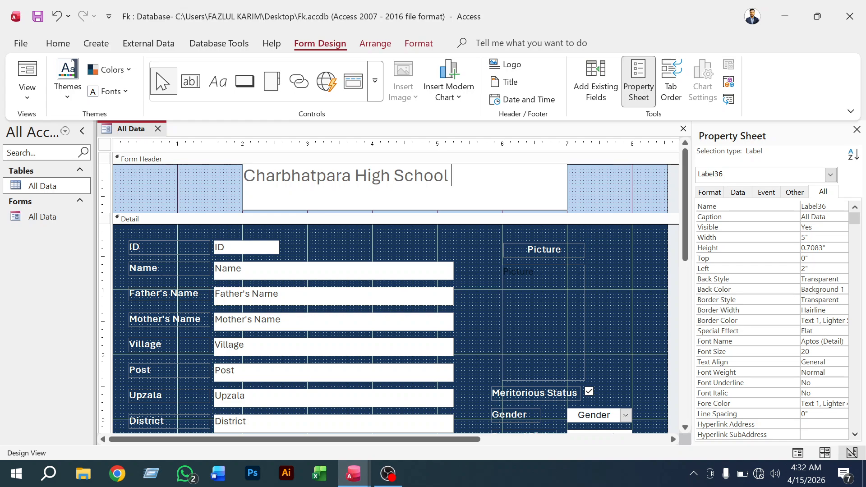
Set the font of the whole header title to Times CG
key(shift+Left)
key(shift+Left)
key(shift+Left)
key(shift+Left)
key(shift+Left)
key(shift+Left)
key(shift+Left)
key(shift+Left)
key(shift+Left)
key(shift+Left)
key(shift+Left)
key(shift+Left)
key(shift+Left)
key(shift+Left)
key(shift+Left)
key(shift+Left)
key(shift+Left)
key(shift+Left)
key(shift+Left)
key(shift+Left)
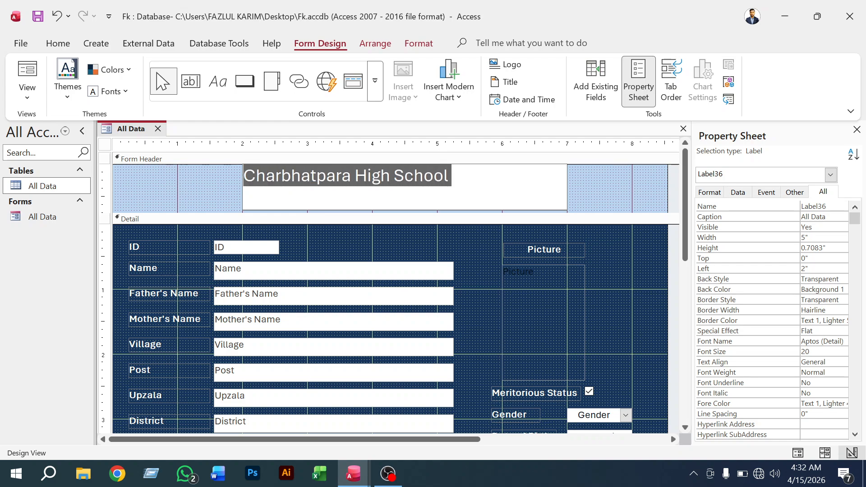
click(58, 43)
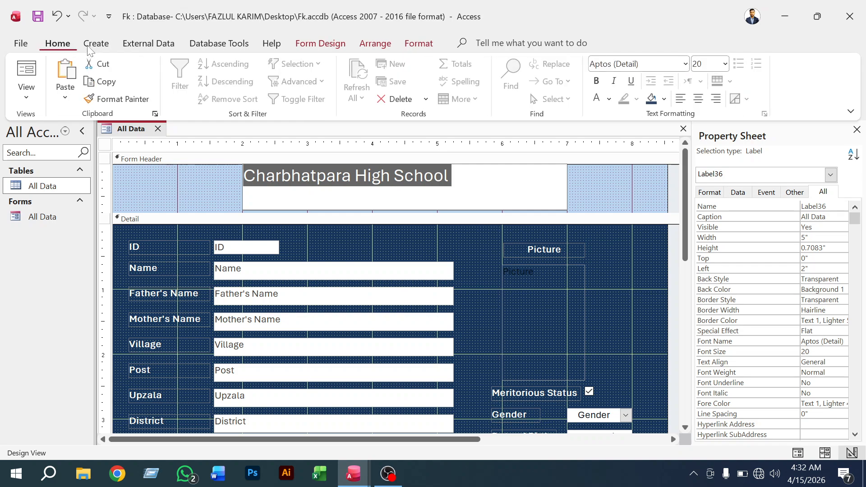
click(658, 64)
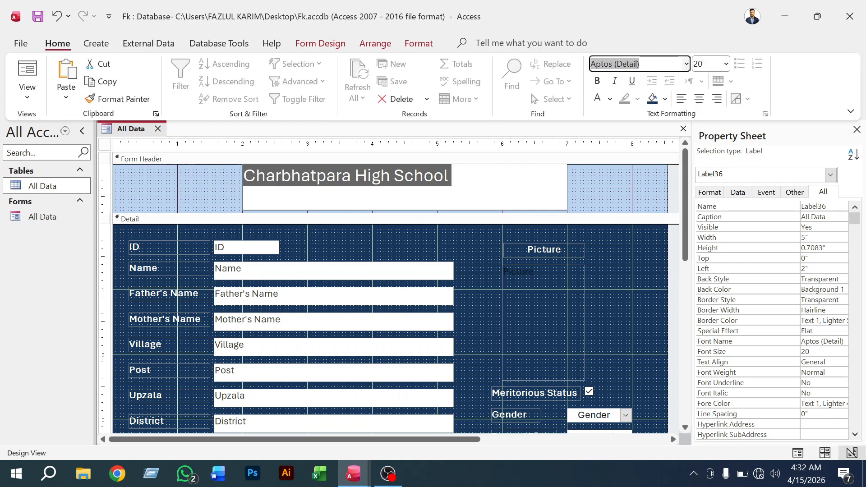
text(Times CG)
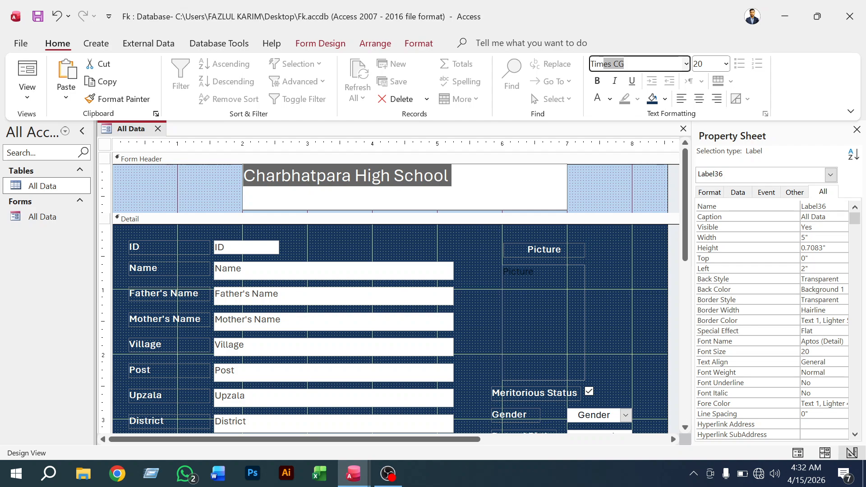
key(Return)
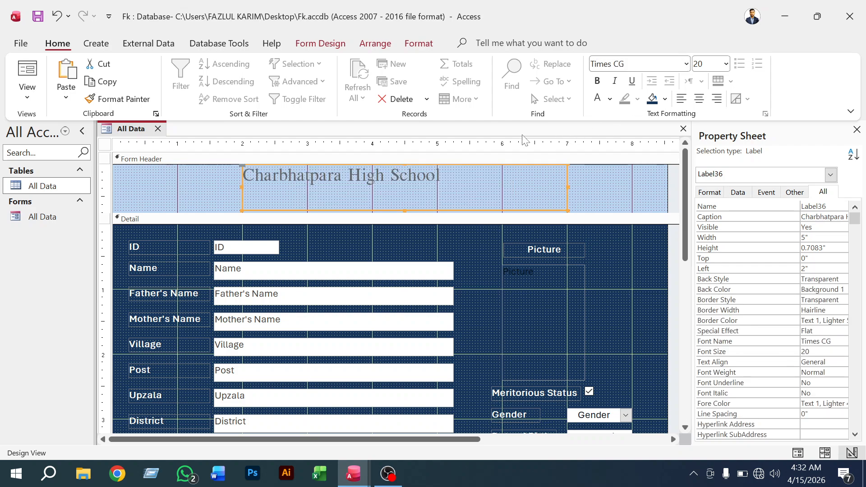
Center the header title in its label and make it bold at font size 26
click(440, 176)
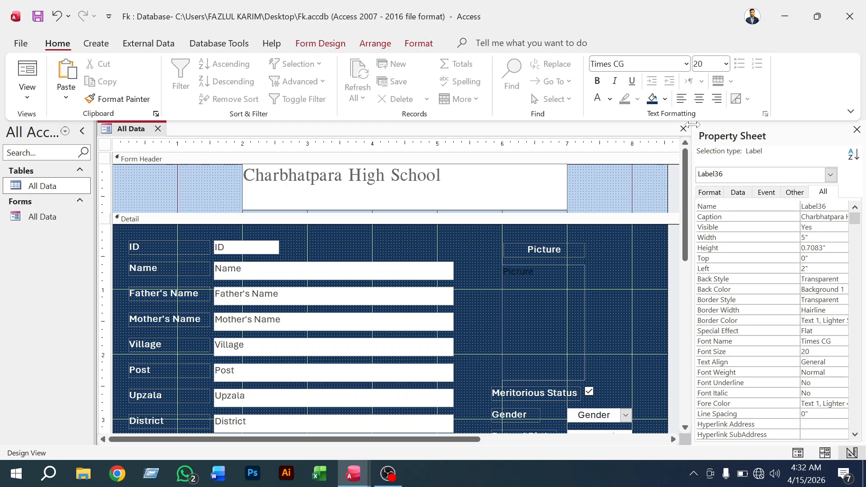
click(699, 100)
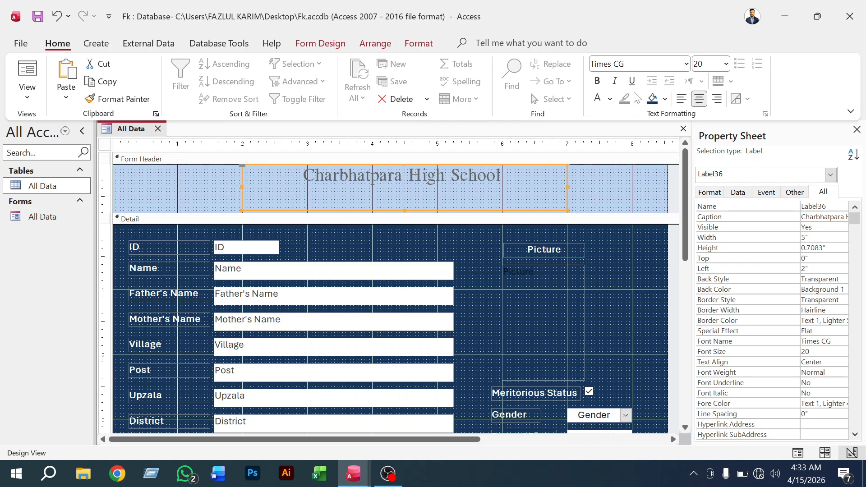
click(597, 81)
click(726, 64)
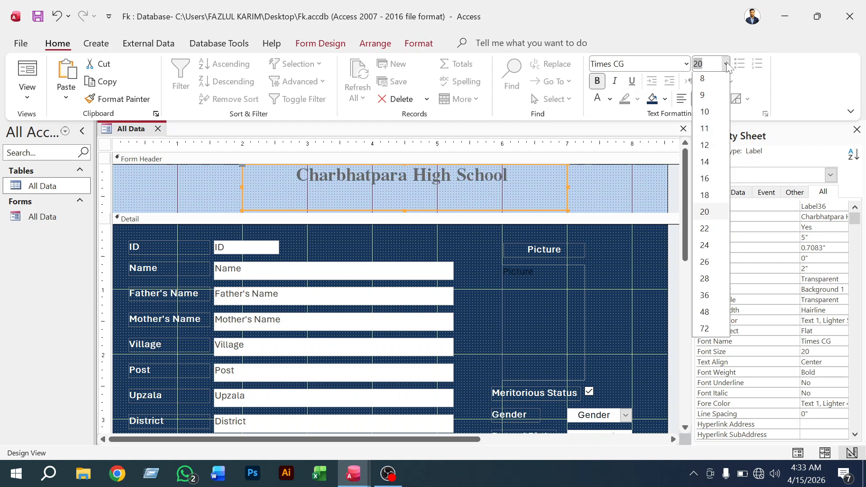
click(707, 267)
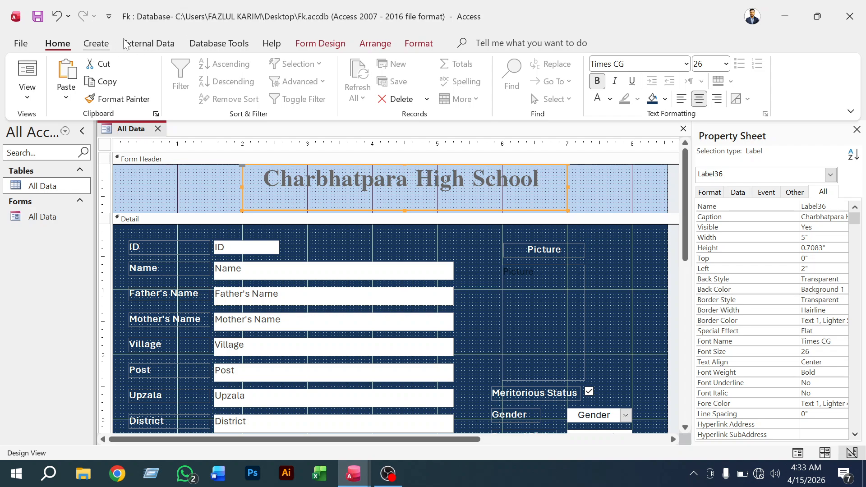
click(367, 44)
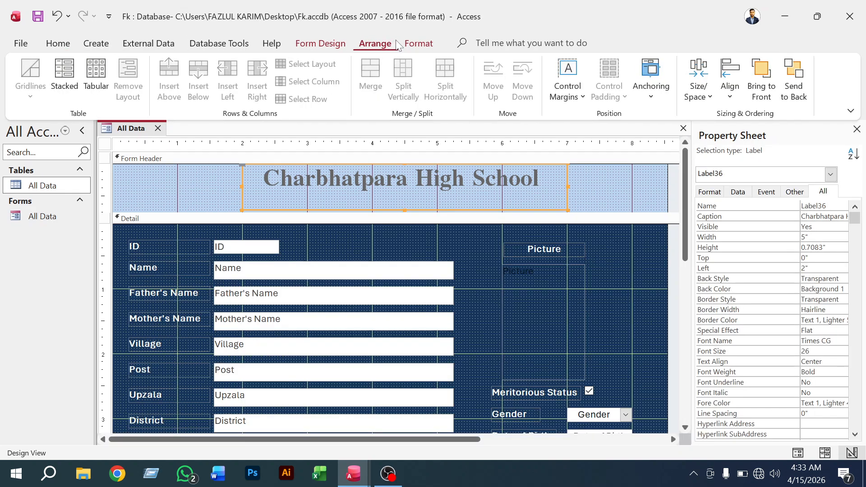
click(407, 43)
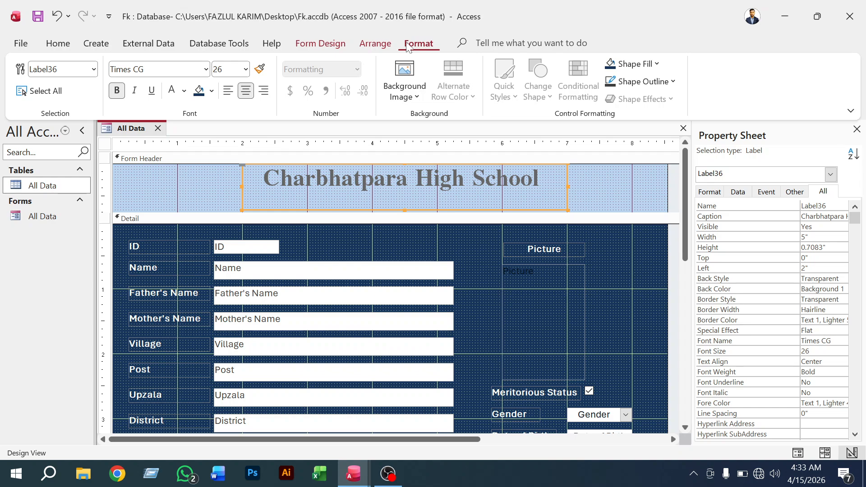
click(382, 44)
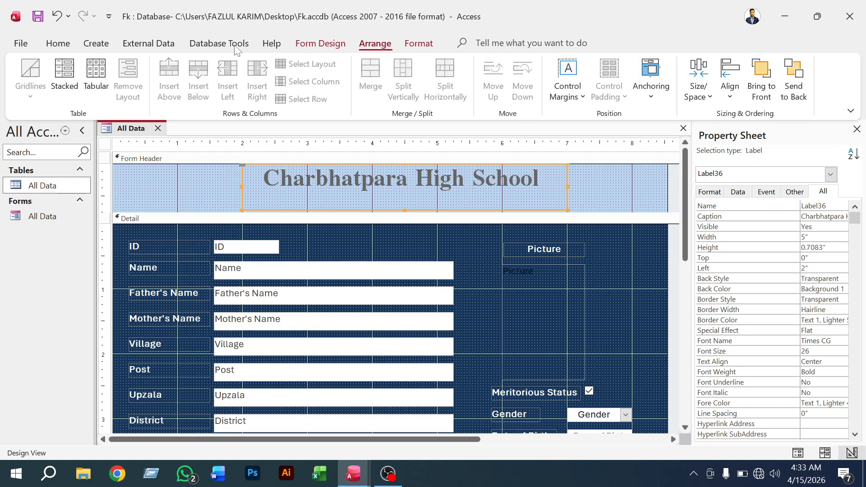
click(304, 45)
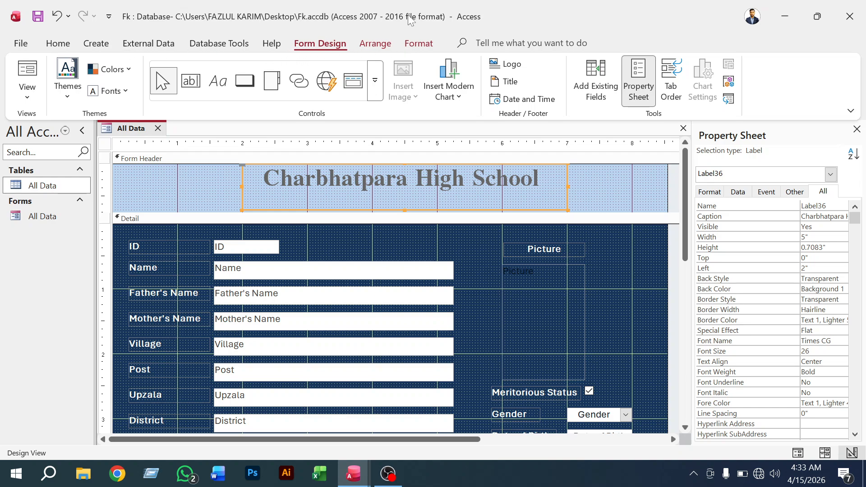
click(407, 43)
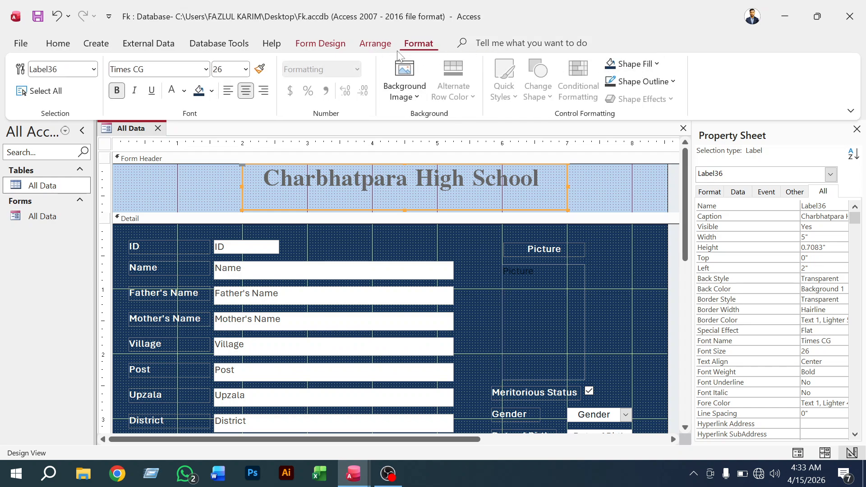
click(363, 45)
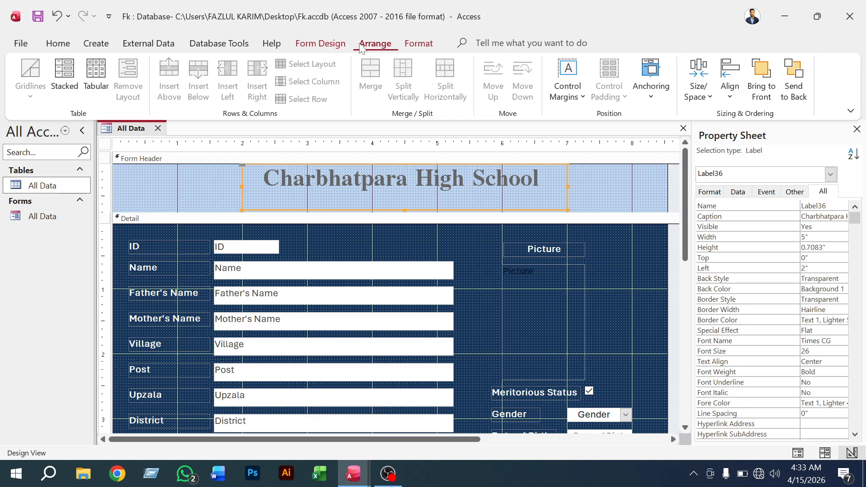
Set the font color of the "Charbhatpara High School" header title to black (Text 1)
click(396, 178)
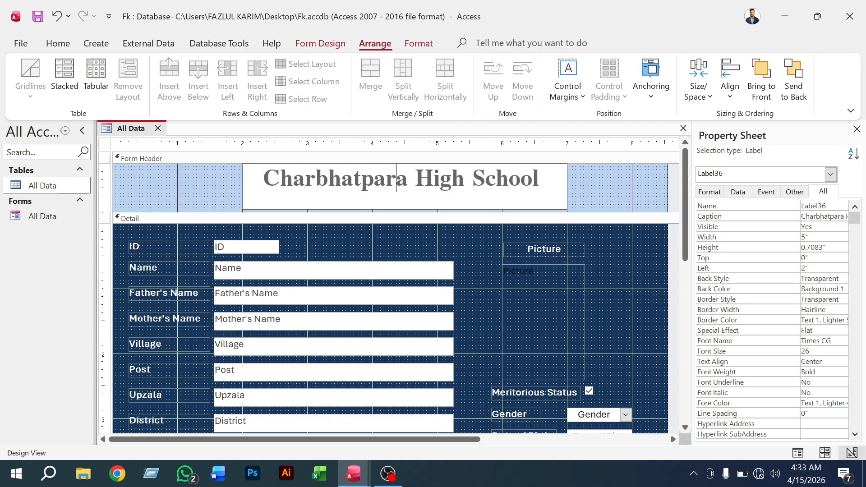
click(412, 45)
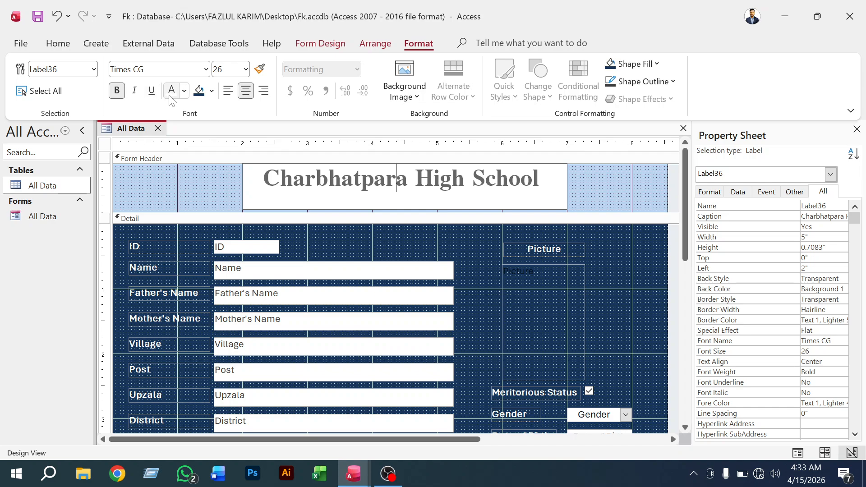
click(185, 92)
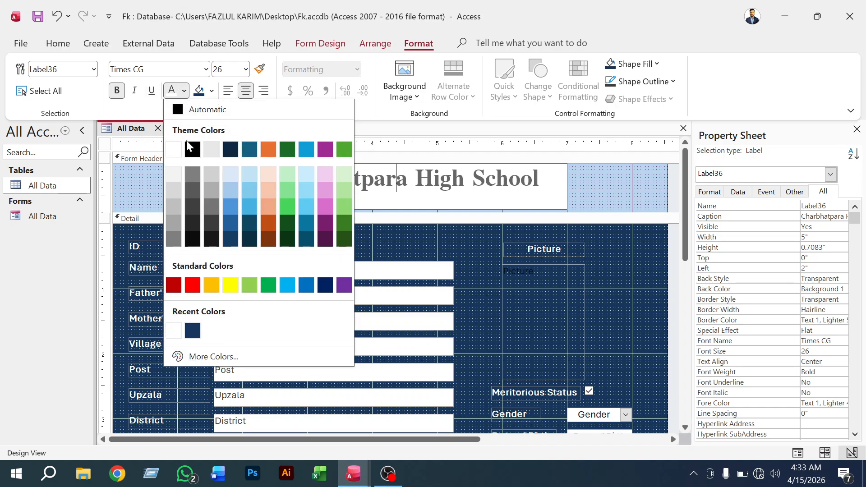
click(192, 149)
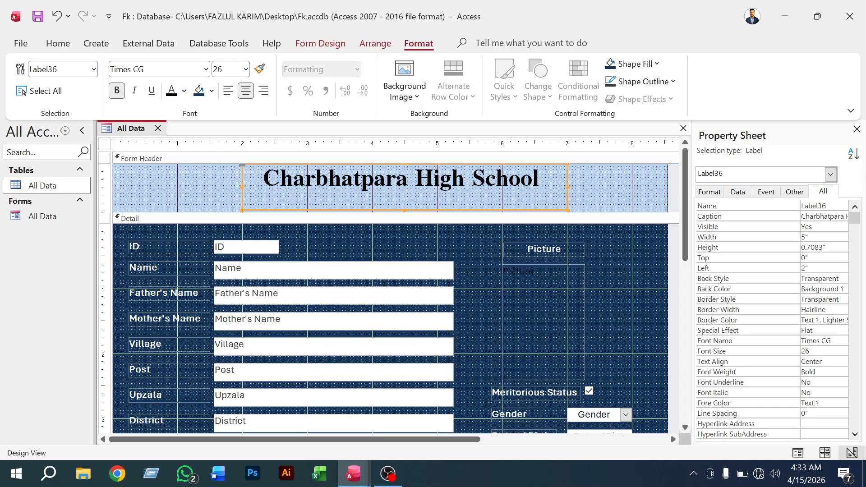
click(546, 179)
click(602, 188)
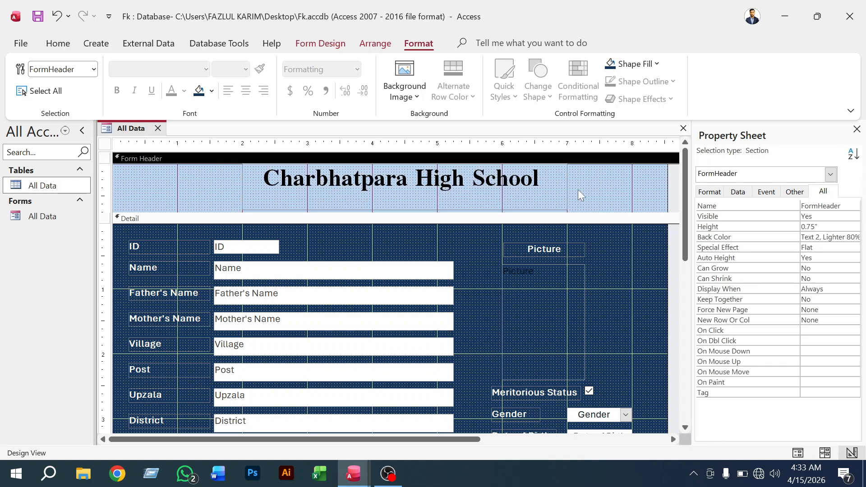
Reduce the header title label's height to about 0.54" and move it down to a top position of about 0.08"
click(563, 189)
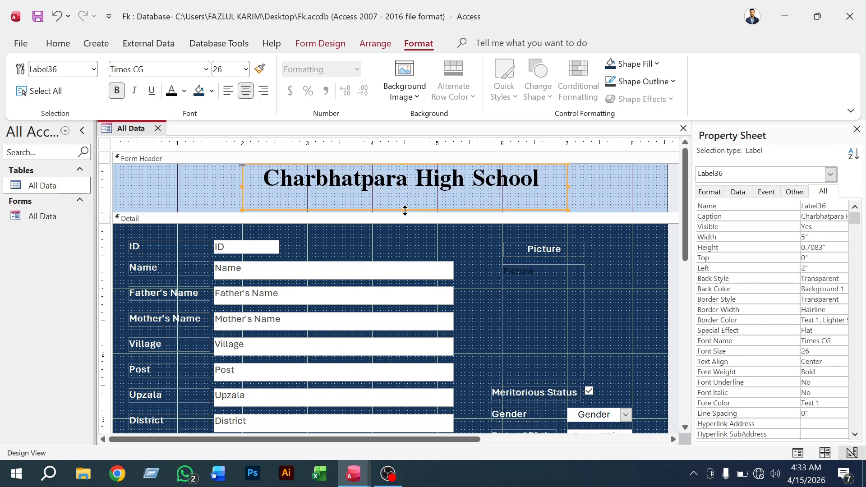
drag(404, 208, 405, 197)
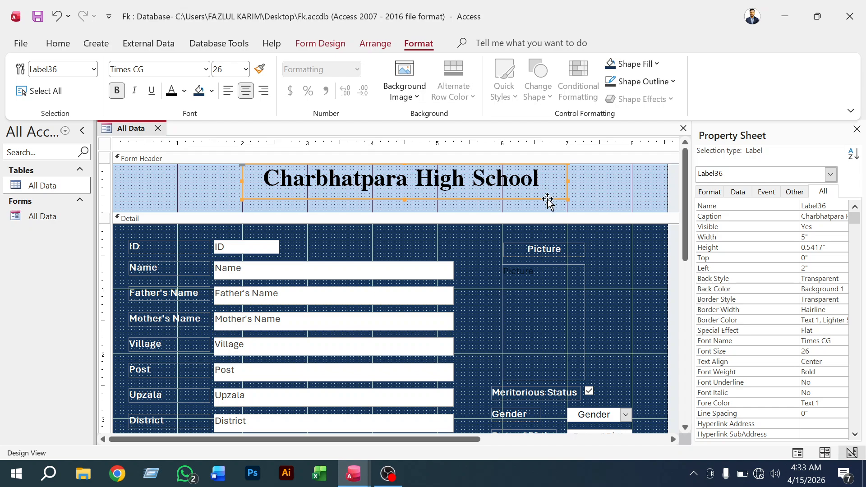
drag(548, 198, 547, 209)
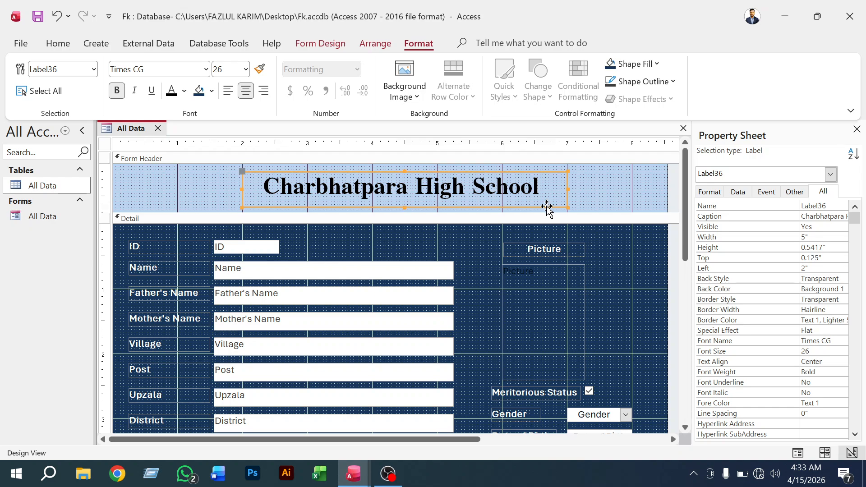
key(Up)
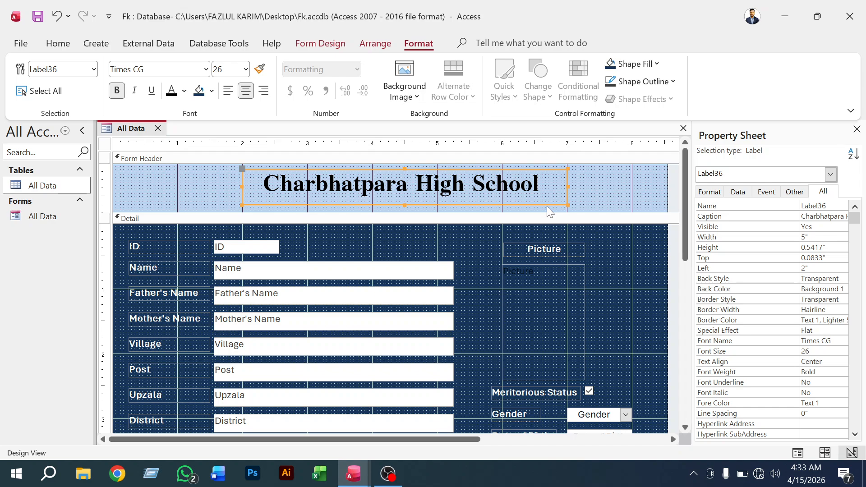
click(592, 197)
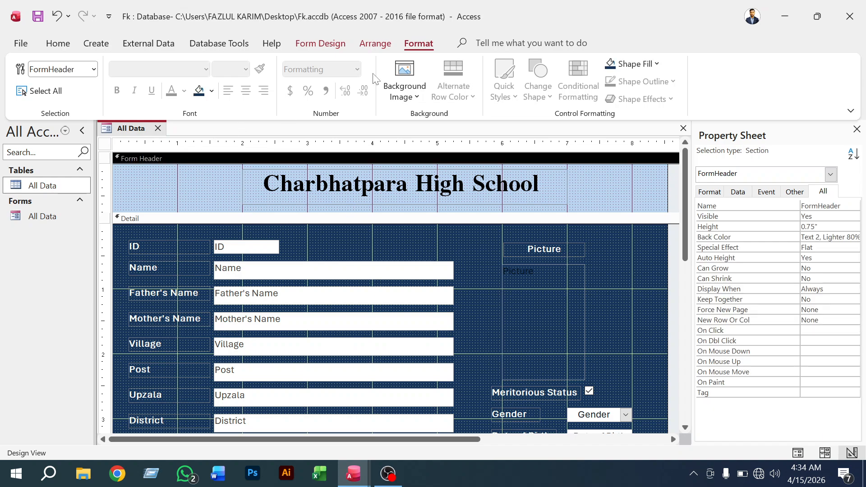
Browse New Volume (E:) and the Desktop for a logo picture for the form header, leaving without inserting one
click(328, 46)
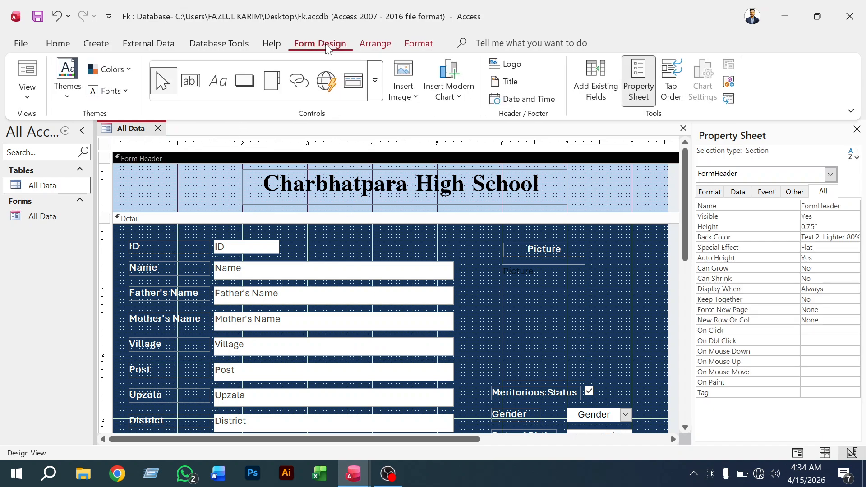
click(519, 68)
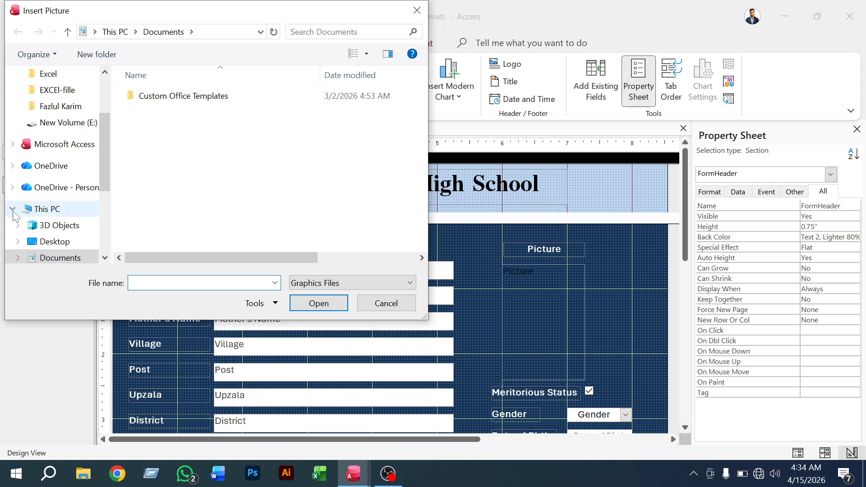
click(71, 128)
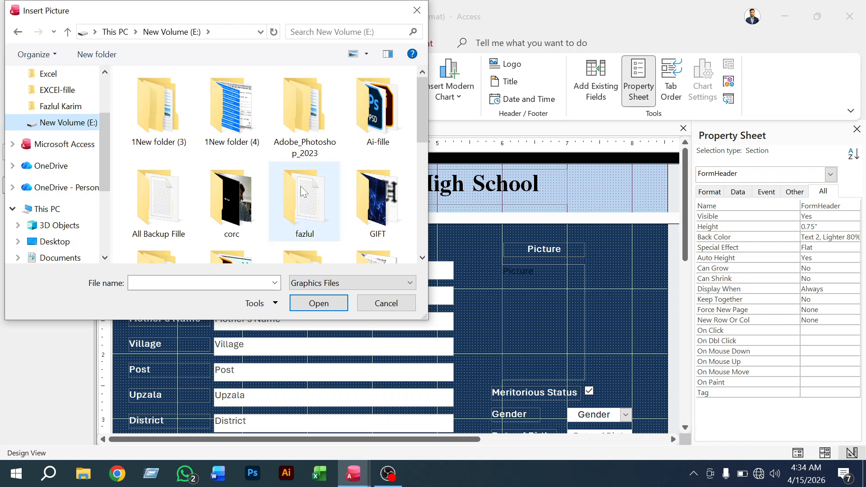
scroll(301, 186, down, 5)
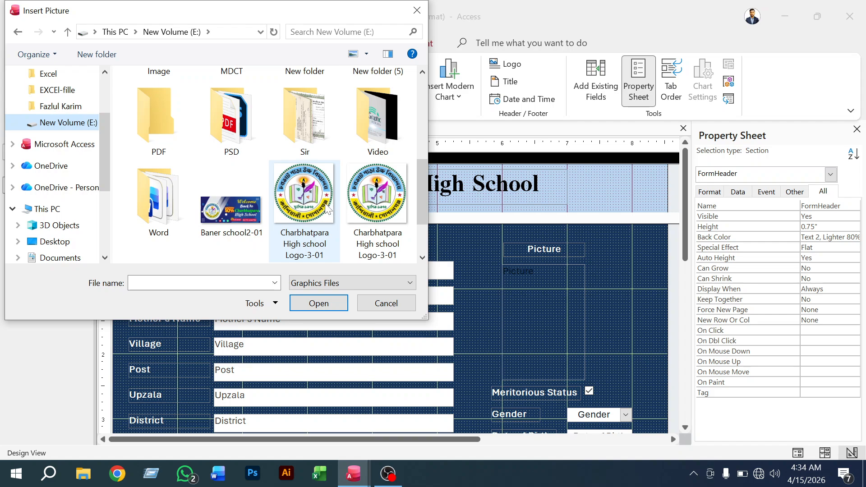
scroll(63, 180, up, 3)
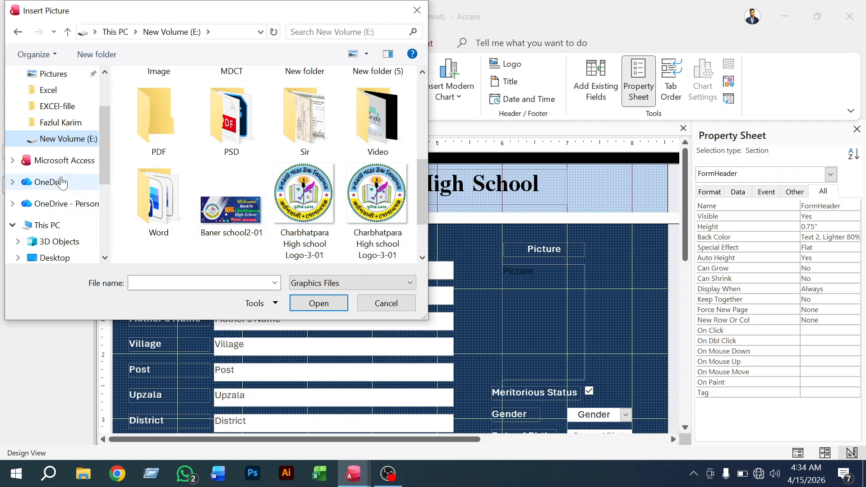
scroll(63, 182, up, 2)
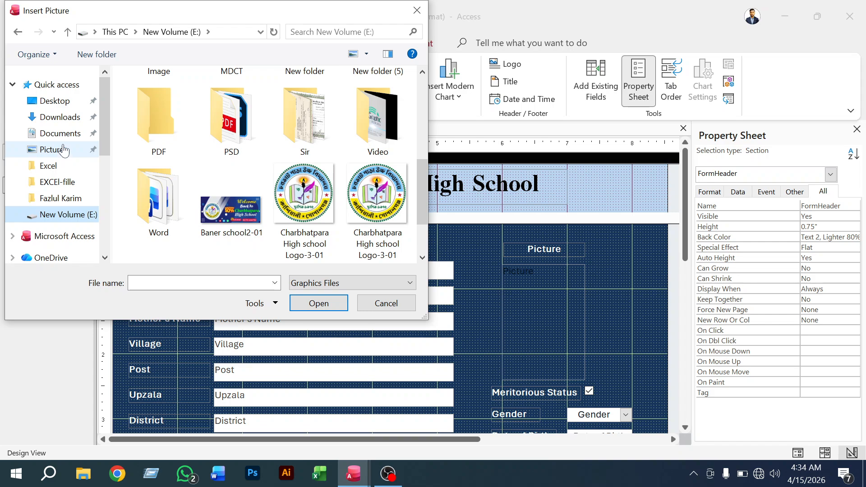
click(62, 107)
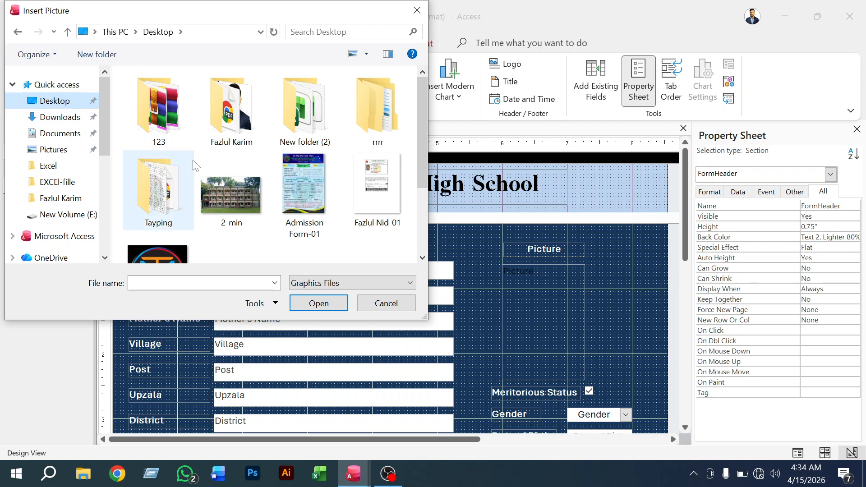
scroll(195, 166, down, 2)
scroll(195, 166, up, 2)
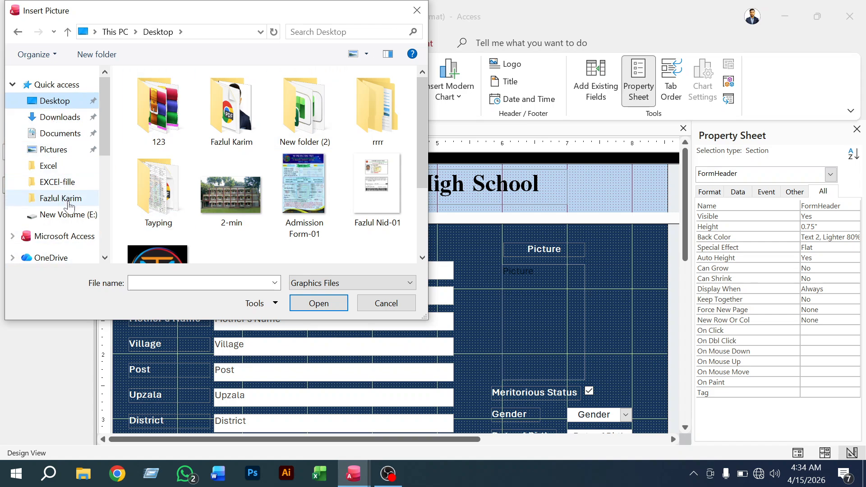
scroll(67, 206, down, 2)
scroll(69, 209, down, 1)
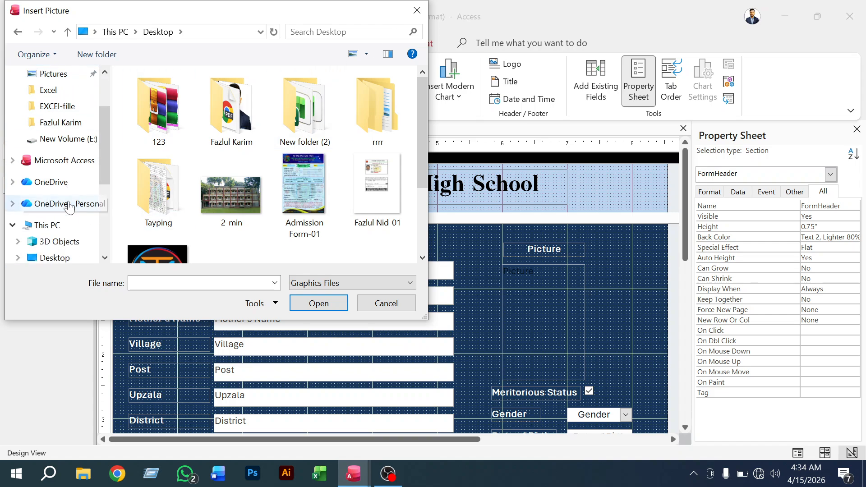
click(48, 260)
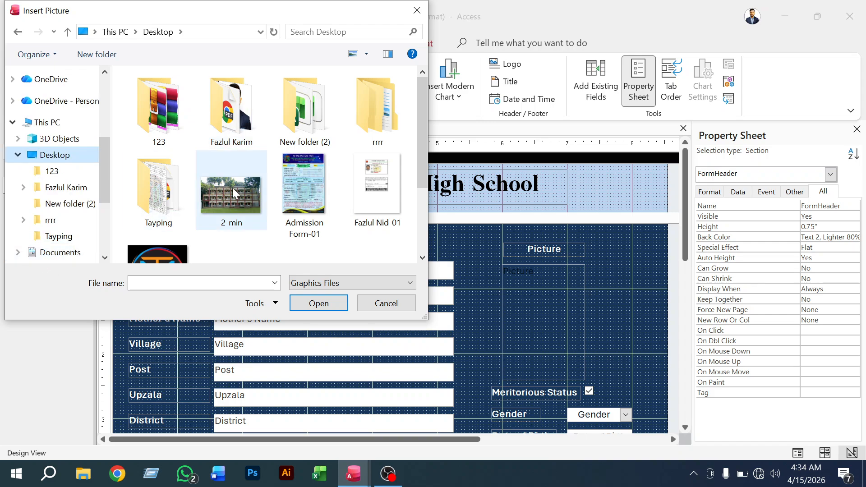
scroll(231, 187, down, 2)
scroll(243, 180, up, 2)
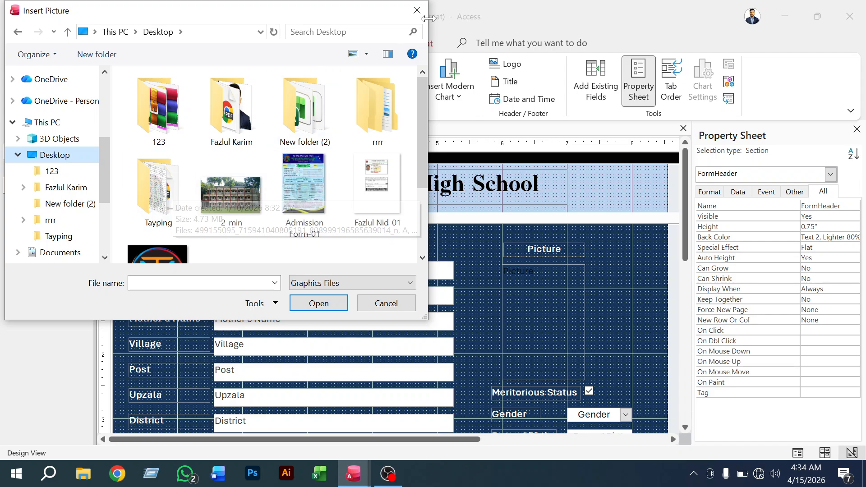
click(413, 14)
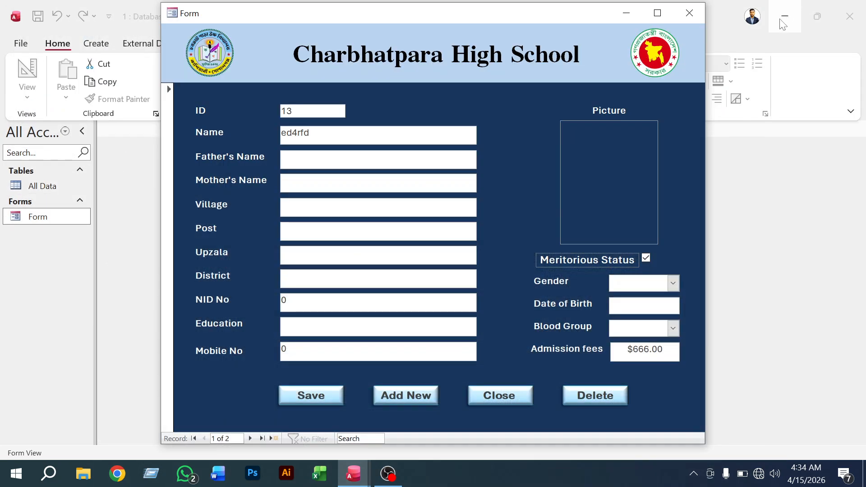
Minimize the reference form in the other database
click(626, 13)
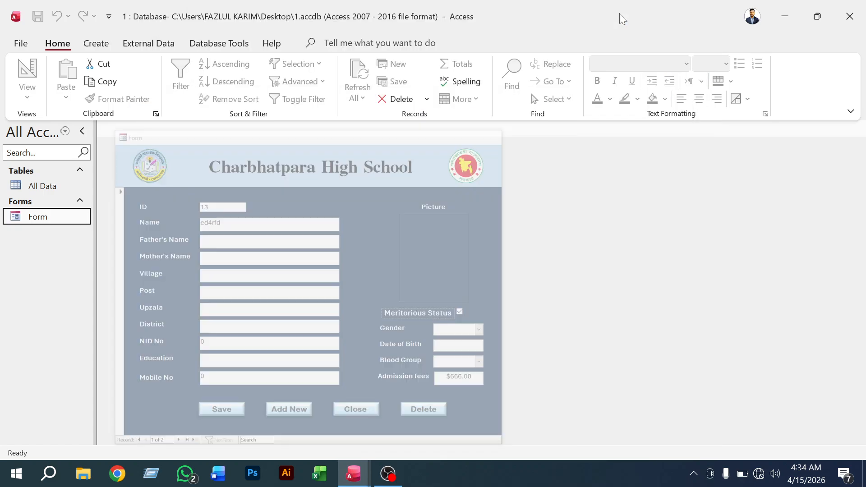
Browse the contents of drives D: and E: in File Explorer for an image suitable as the form's logo
click(776, 16)
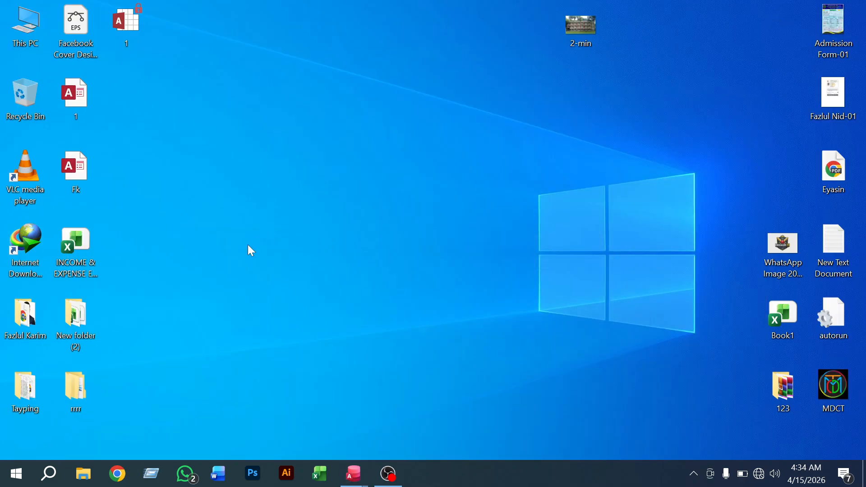
double_click(23, 28)
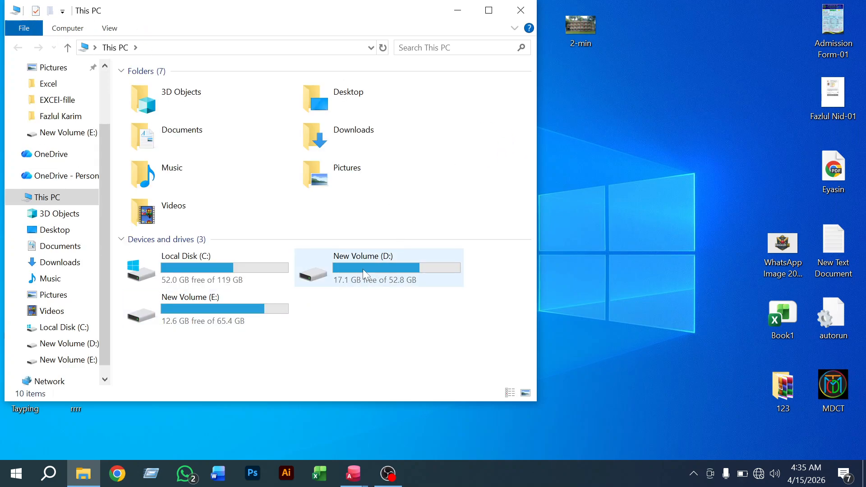
double_click(363, 269)
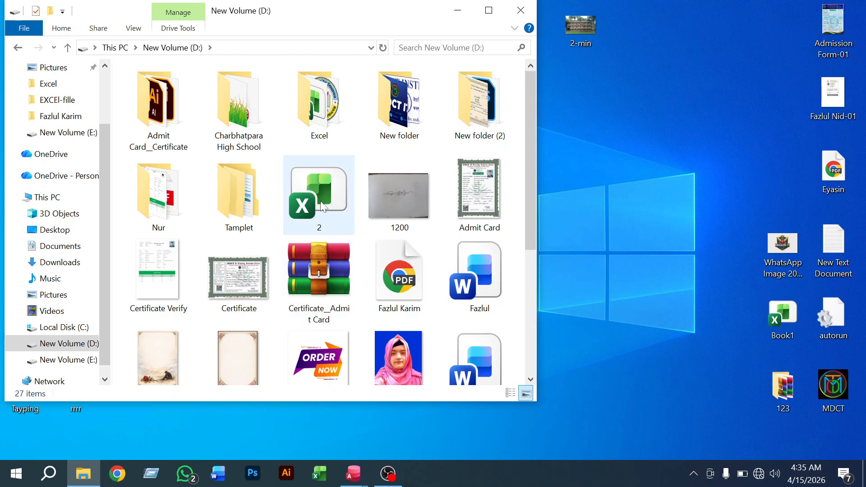
scroll(324, 200, down, 3)
scroll(324, 200, down, 2)
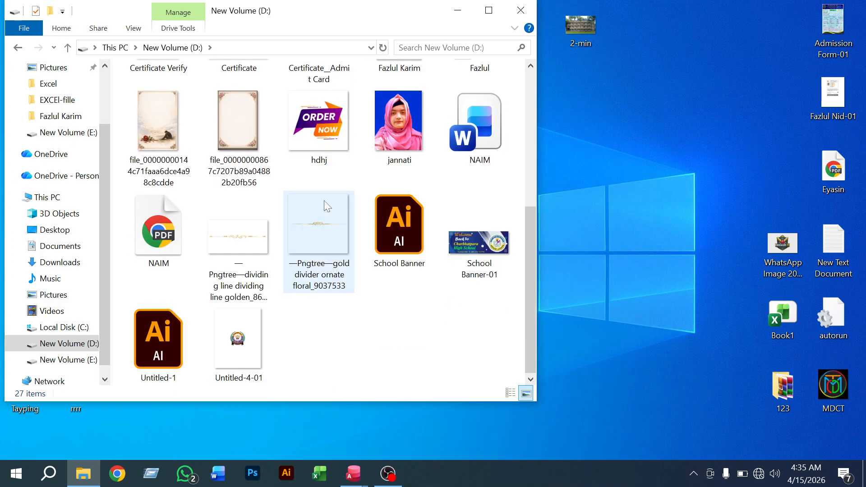
scroll(324, 201, up, 5)
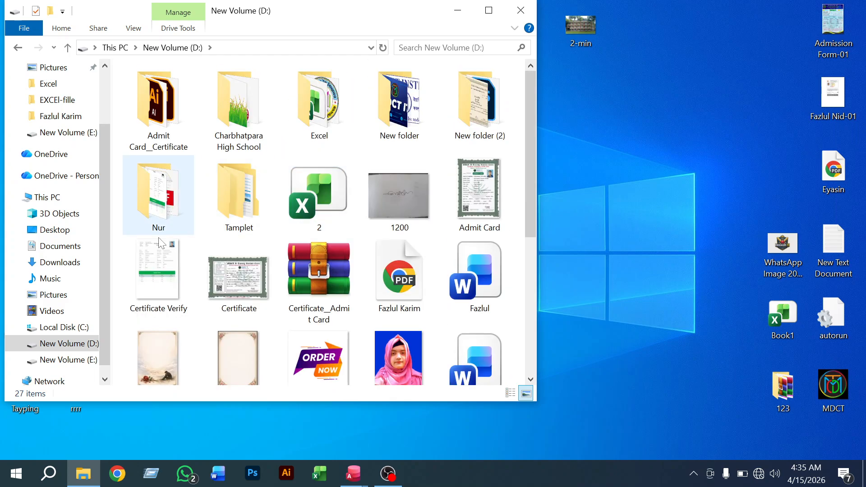
click(70, 360)
scroll(336, 285, down, 5)
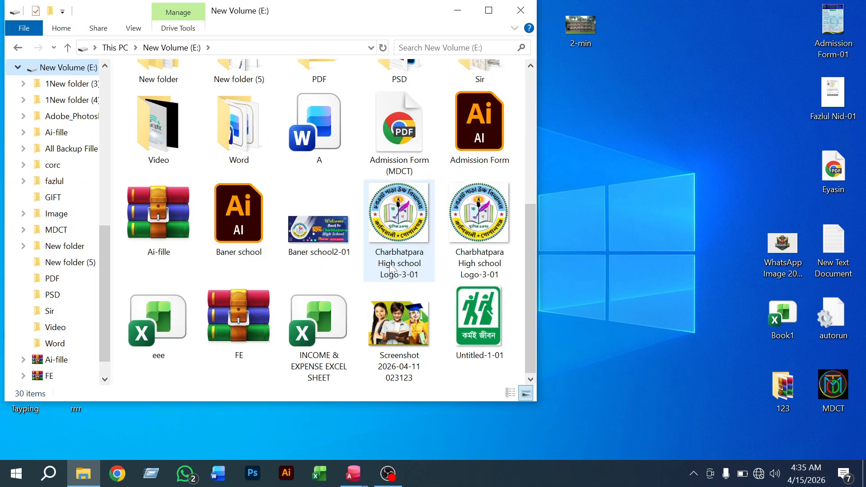
click(521, 10)
Switch to the Fk database in Access and insert the image Untitled-1-01 from drive E: as the form header's logo
mouse_move(354, 476)
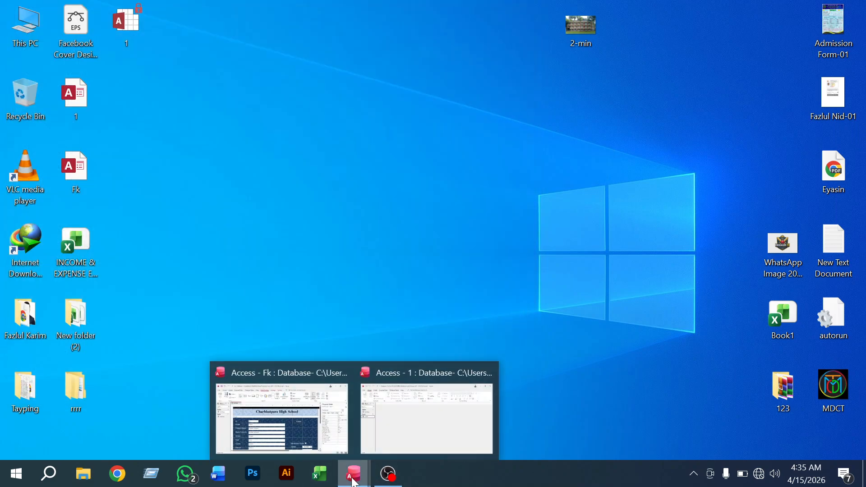
click(314, 435)
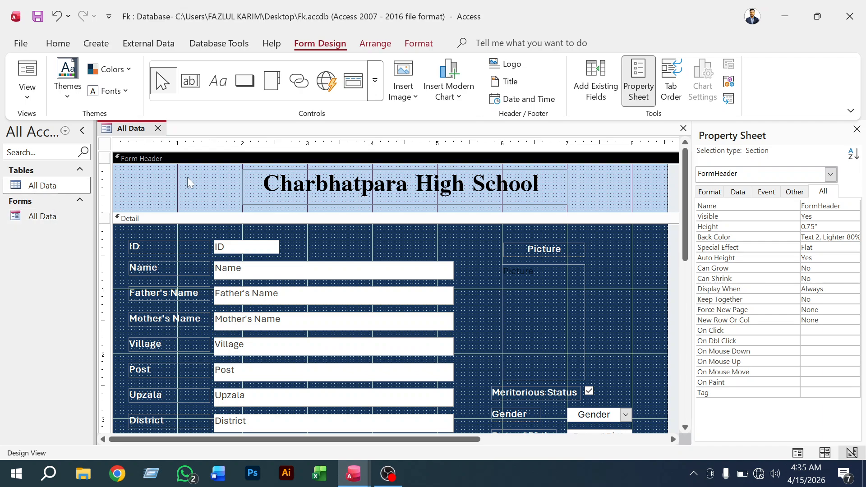
click(145, 191)
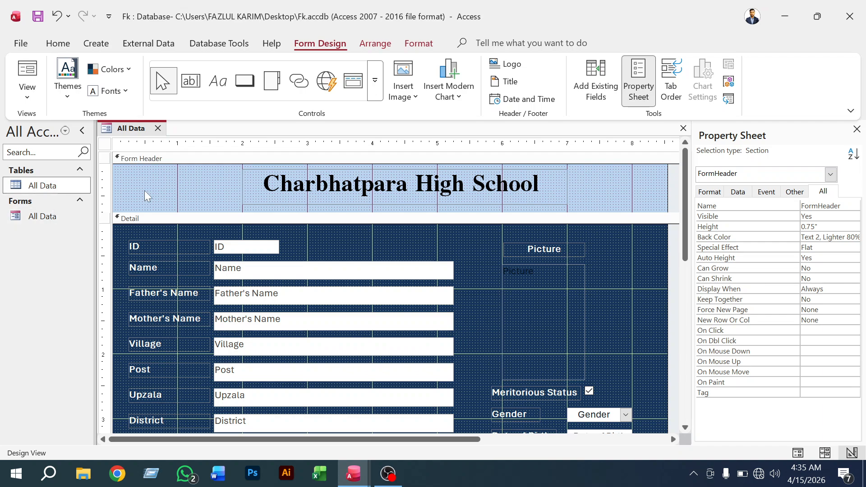
click(513, 70)
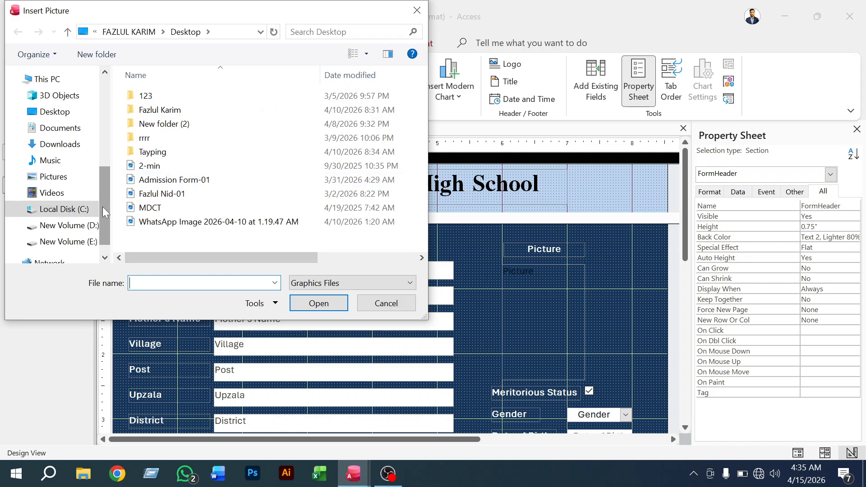
click(93, 246)
scroll(326, 190, down, 3)
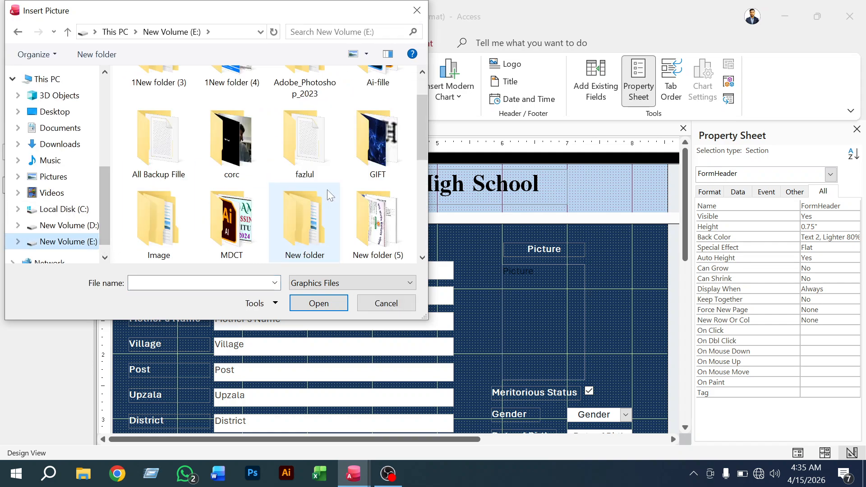
scroll(326, 189, down, 3)
click(245, 207)
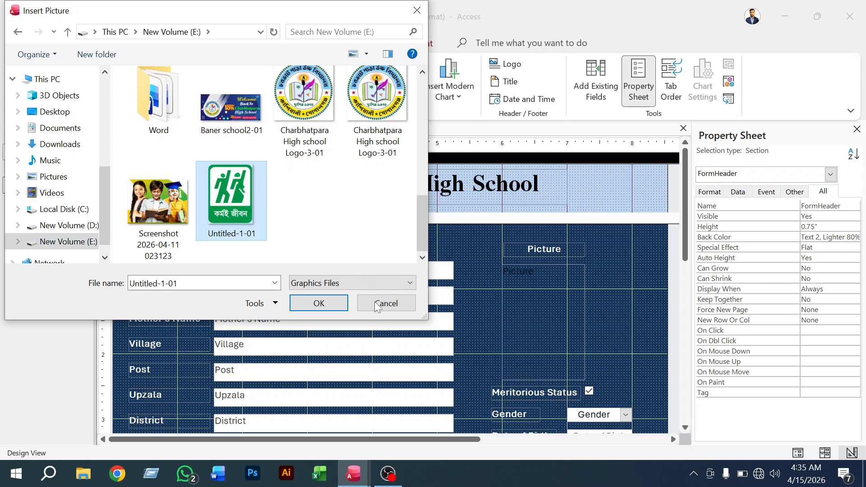
click(318, 303)
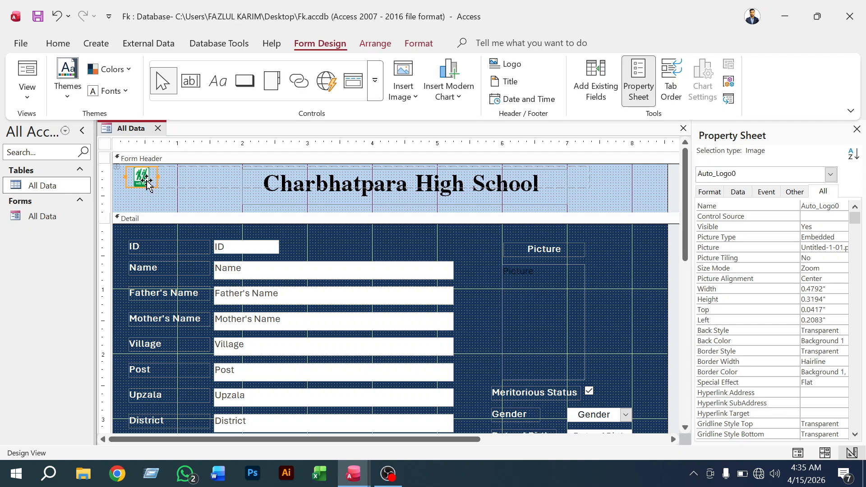
Enlarge the logo in the form header to about 0.79" wide and 0.67" high
click(156, 203)
click(142, 180)
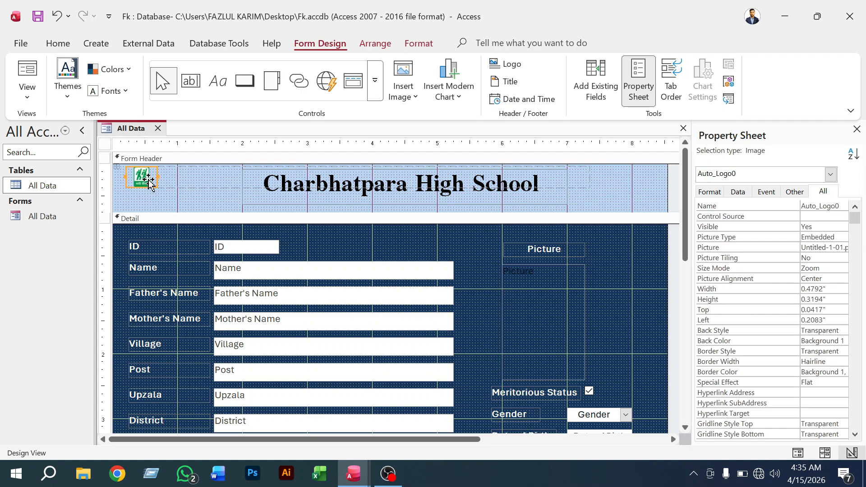
click(179, 187)
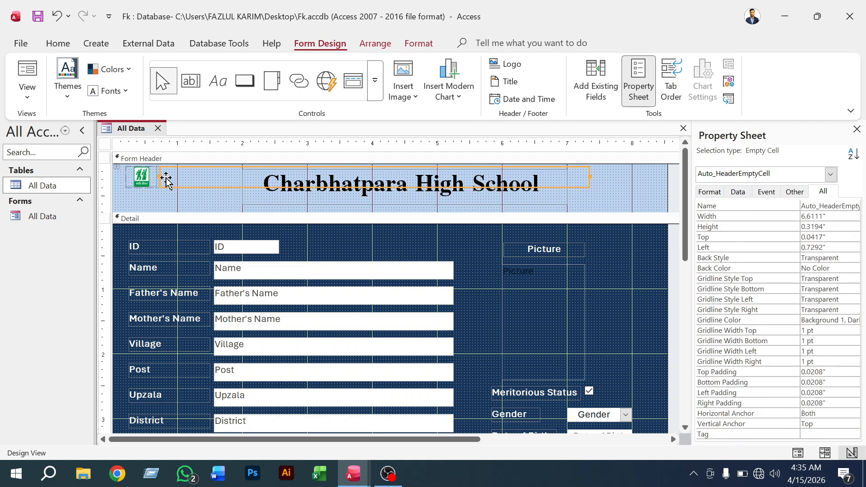
click(166, 178)
click(146, 183)
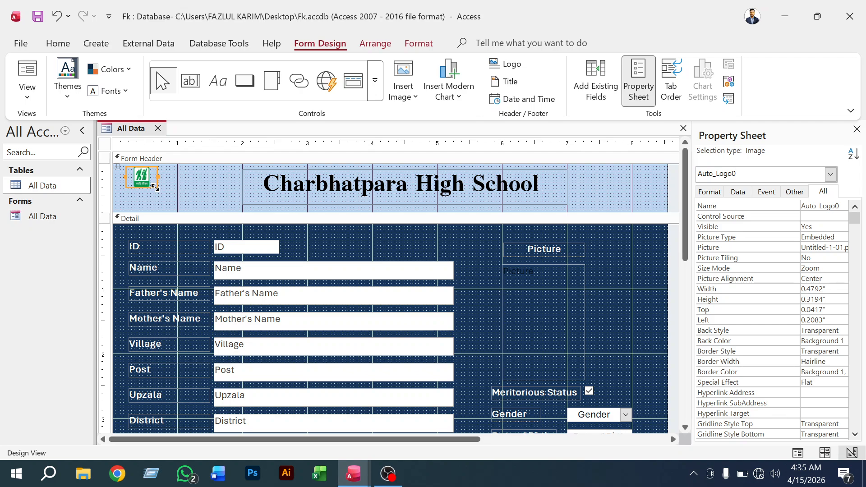
drag(158, 187, 176, 208)
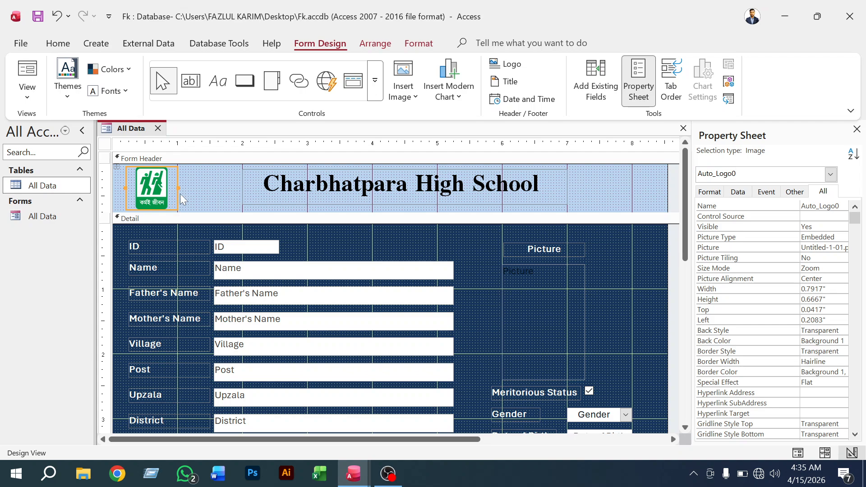
drag(179, 188, 183, 188)
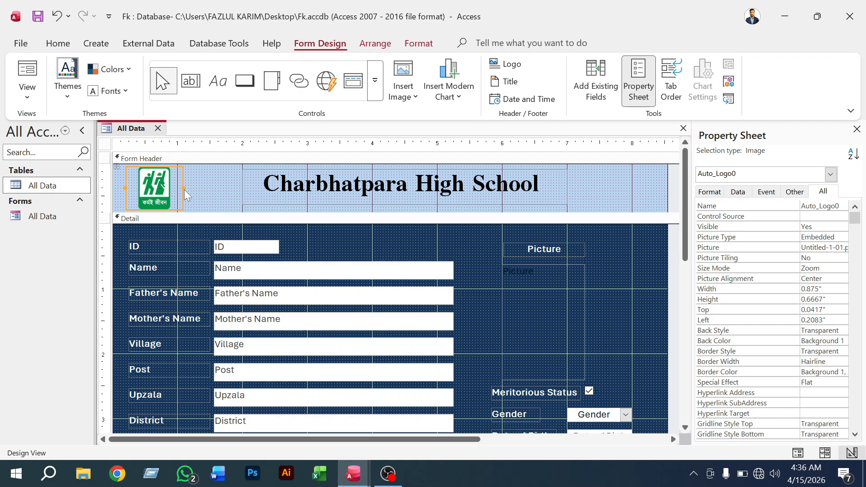
drag(183, 188, 177, 189)
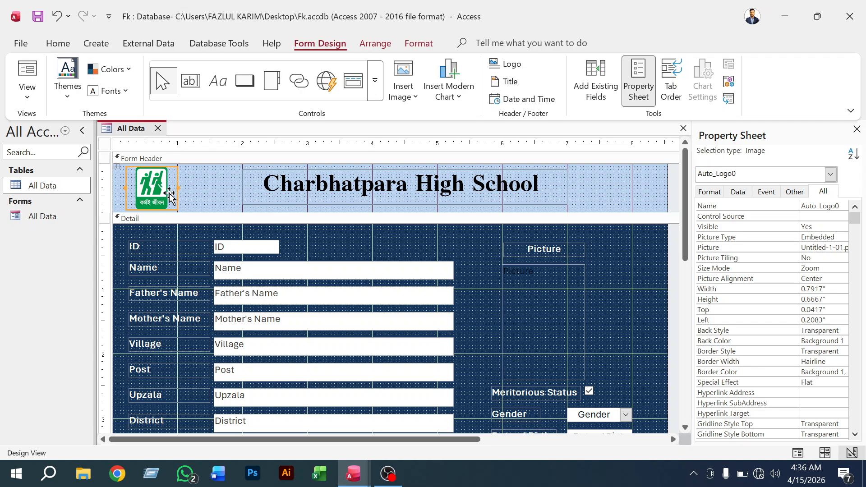
click(212, 191)
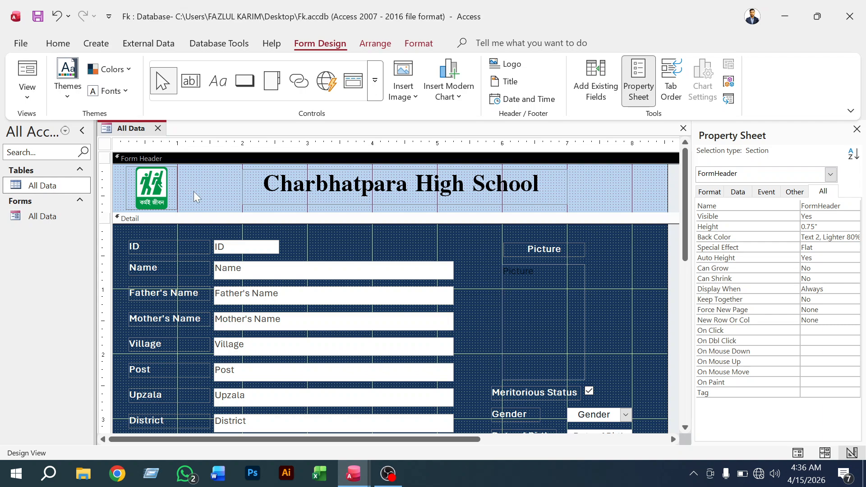
Duplicate the logo and place the copy after the school title, about 7.21" from the left and 0.08" from the top
click(150, 191)
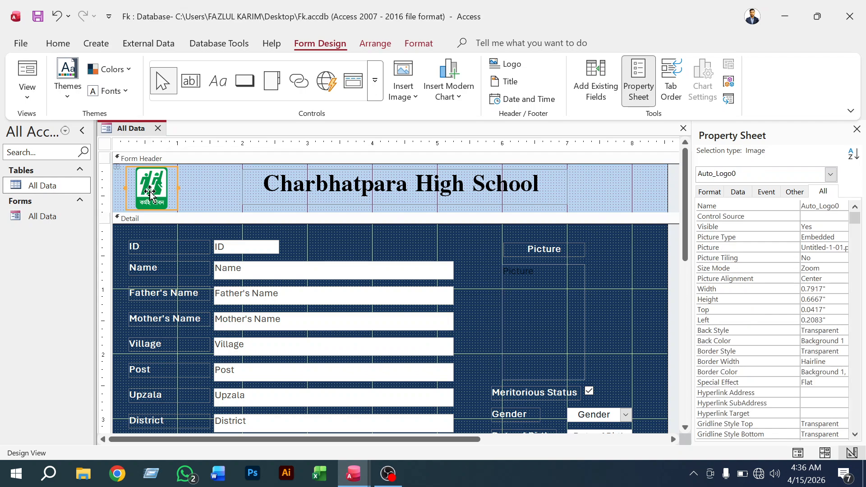
key(ctrl+c)
key(ctrl+v)
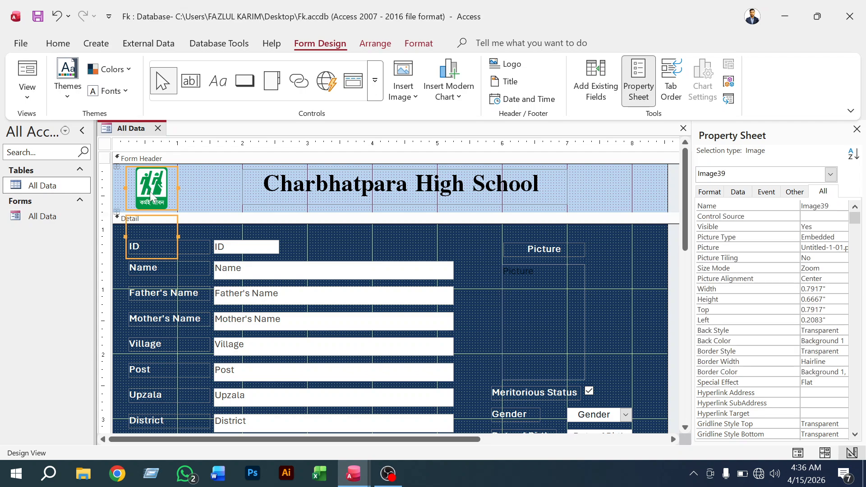
drag(157, 243, 612, 196)
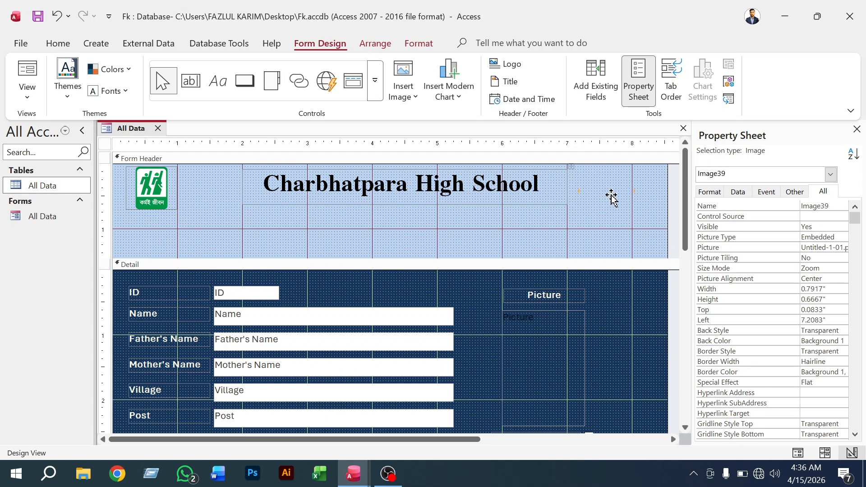
click(530, 241)
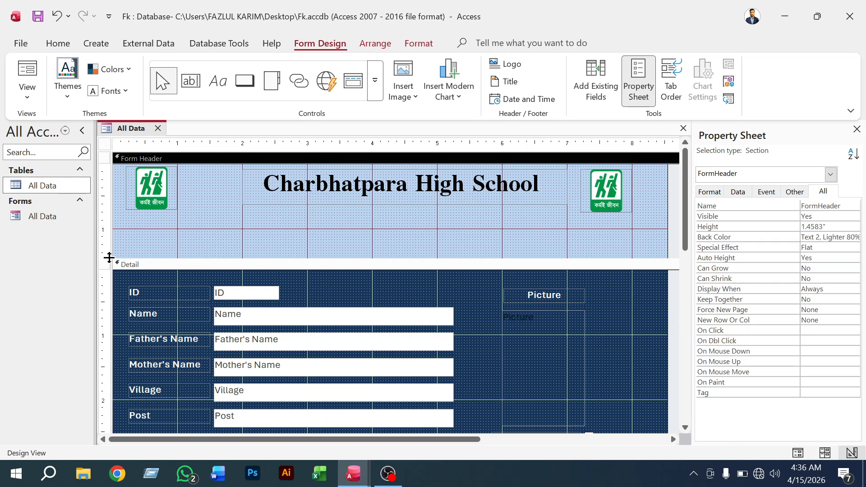
Lower the original logo to about 0.08" from the top and reduce the form header's height to about 0.83"
drag(109, 258, 109, 230)
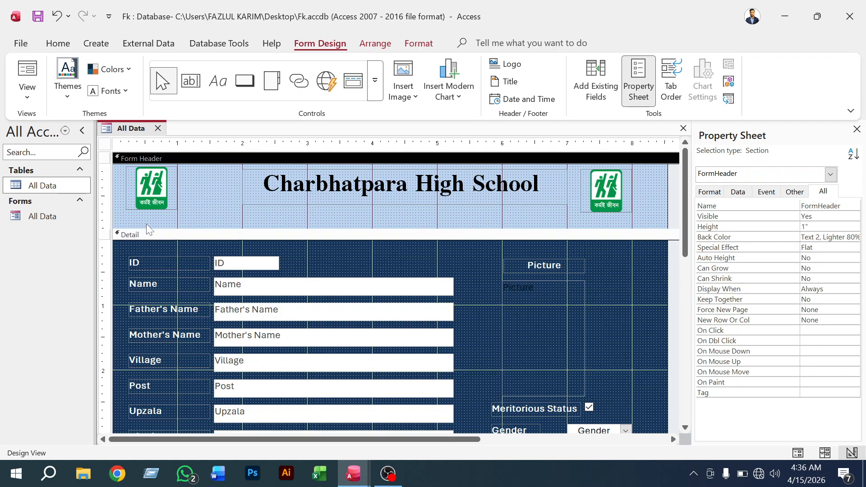
click(150, 190)
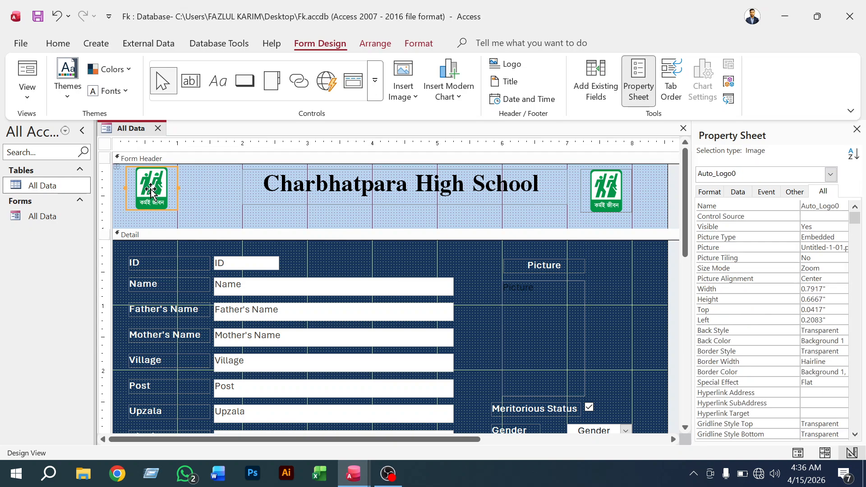
drag(152, 190, 151, 192)
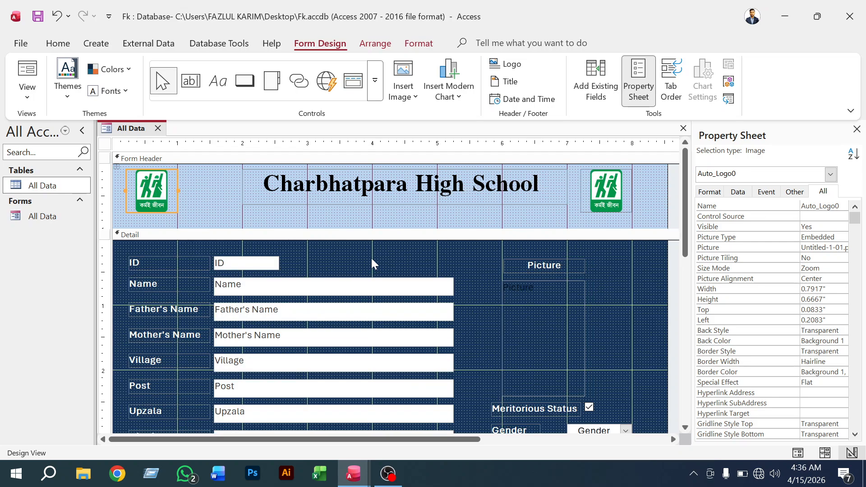
drag(109, 226, 109, 219)
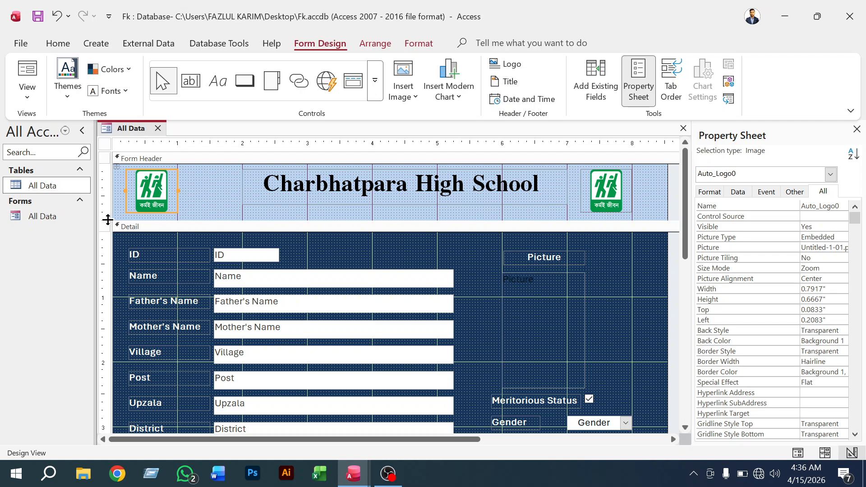
drag(108, 217, 109, 216)
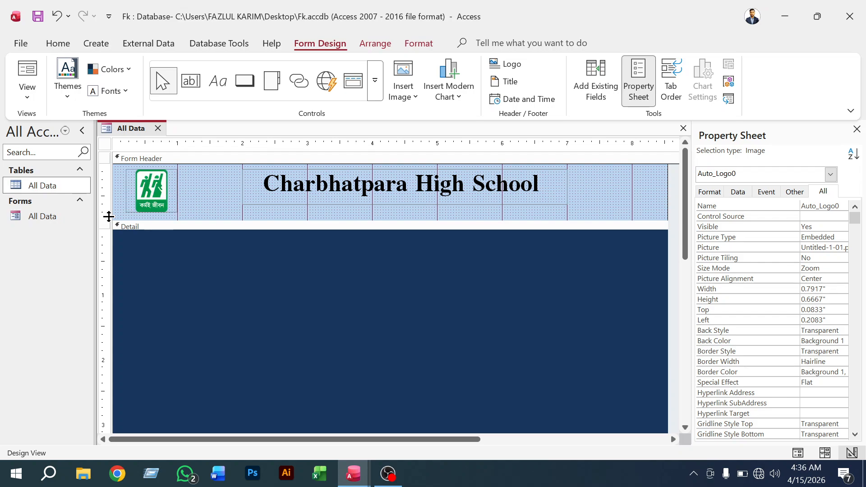
Narrow the school title label to about 4.54" and place it about 1.96" from the left and 0.13" from the top
click(336, 186)
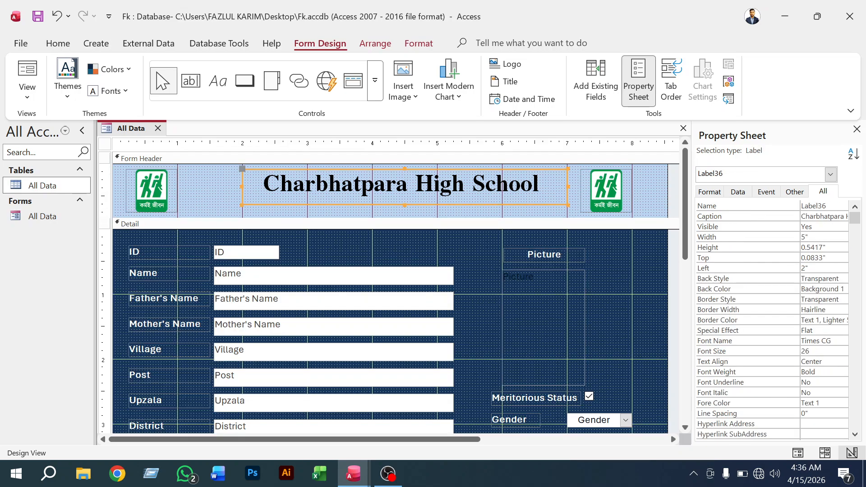
drag(321, 171, 323, 174)
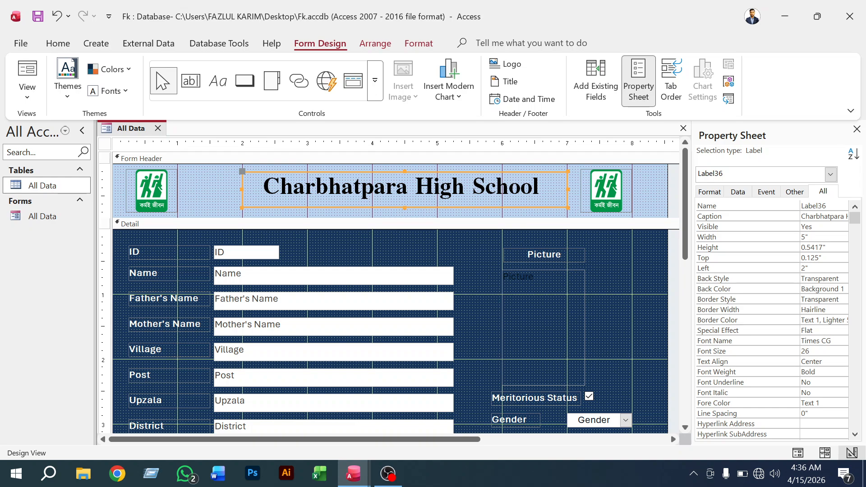
drag(565, 188, 538, 190)
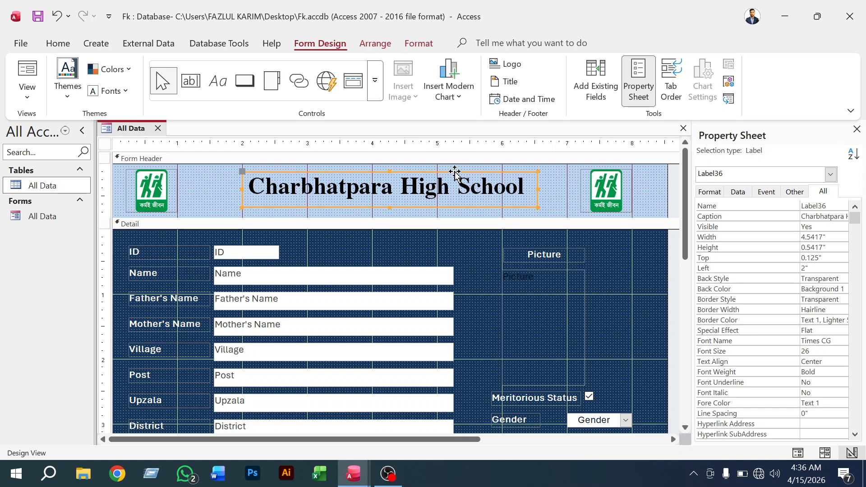
drag(456, 171, 457, 171)
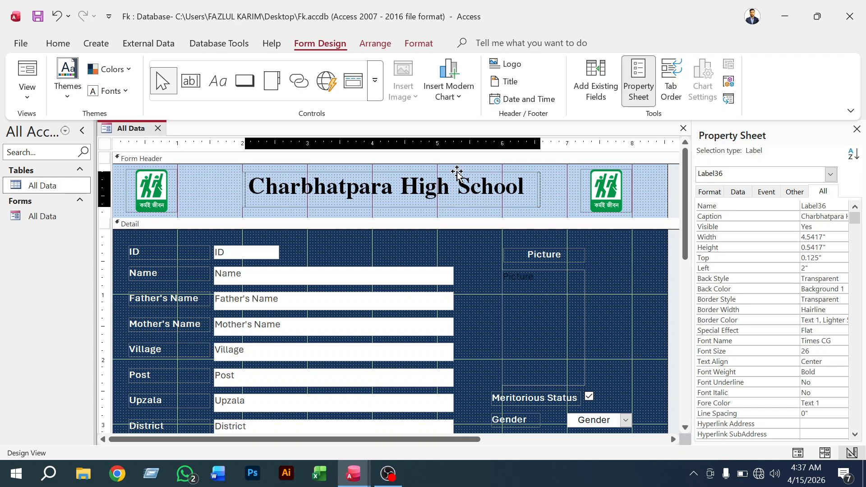
drag(457, 171, 451, 171)
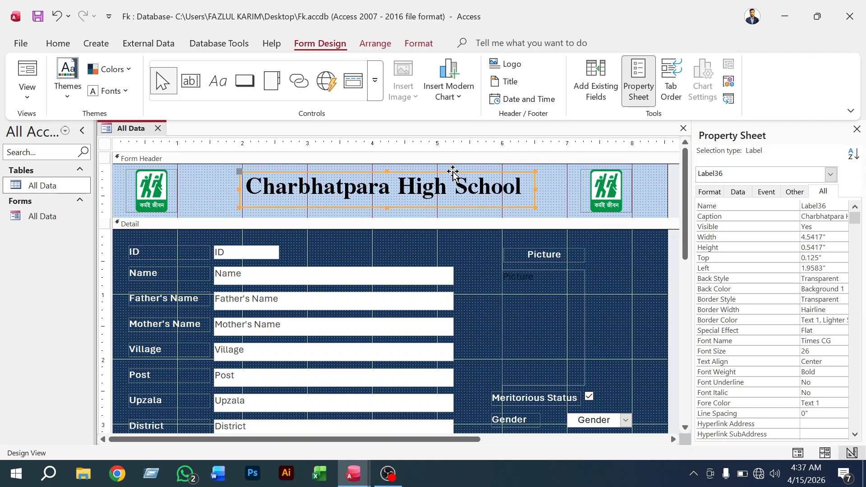
click(567, 179)
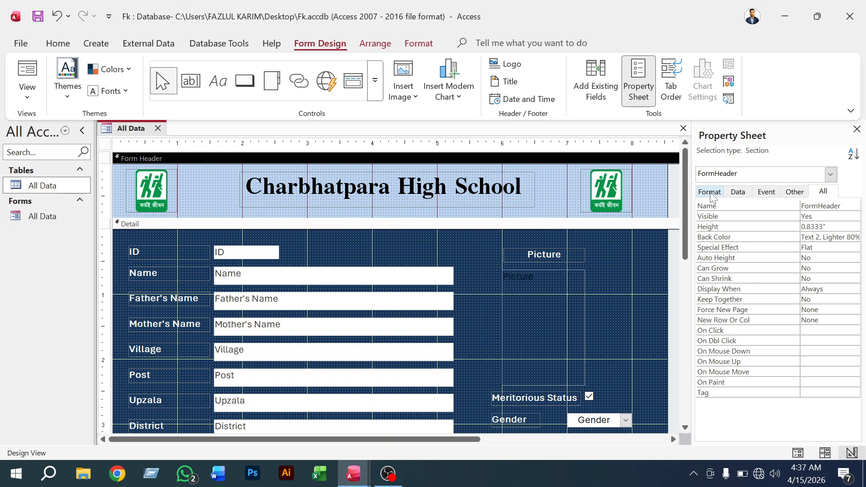
Replace the original logo in the form header with the GOVT - LOGO picture found by searching New Volume (E:) for "gov"
click(607, 191)
click(508, 63)
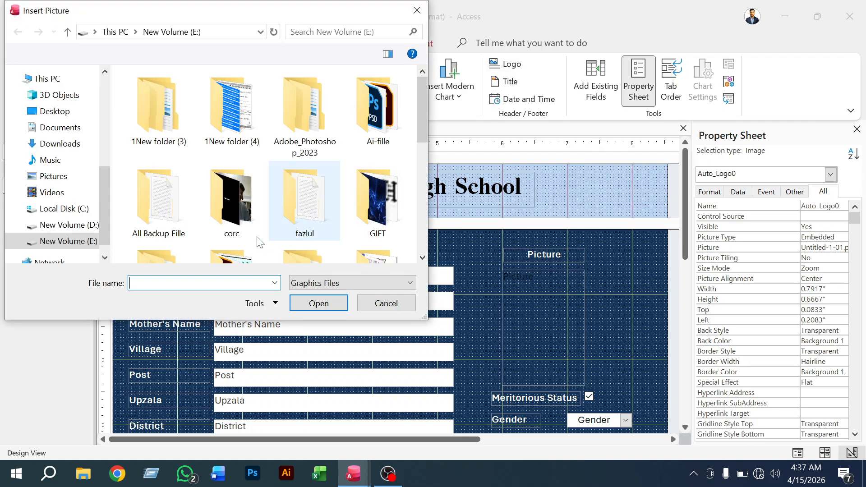
scroll(262, 240, down, 5)
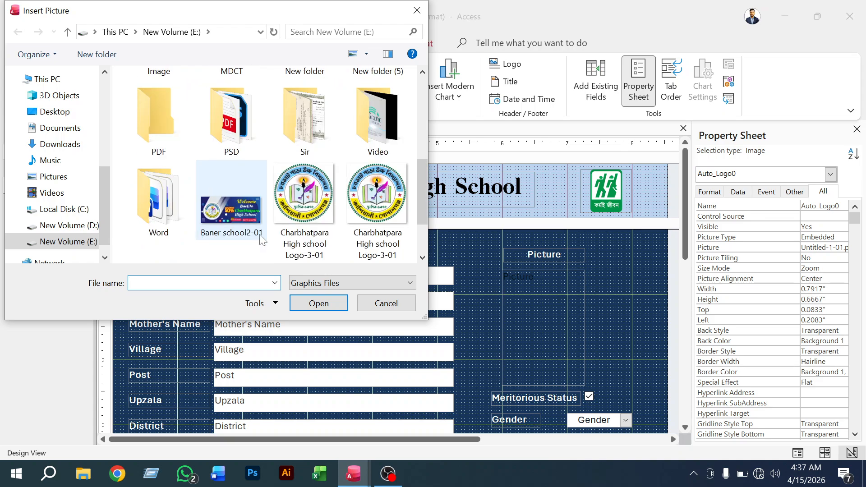
click(325, 31)
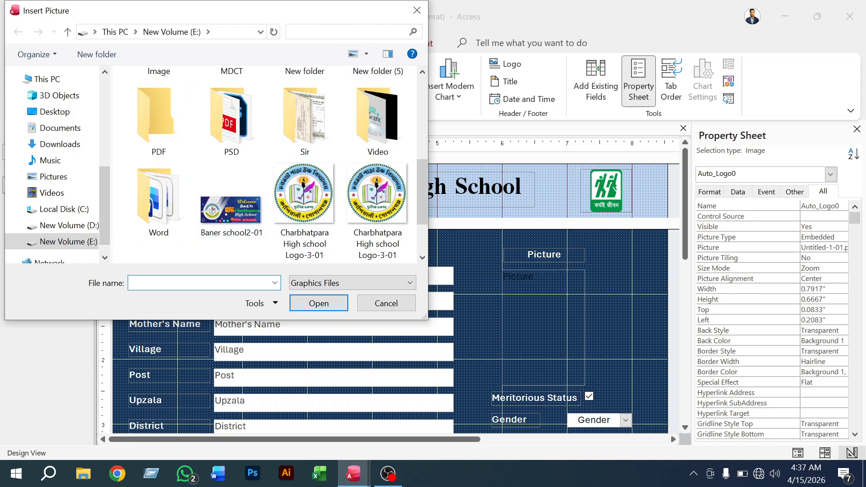
click(346, 47)
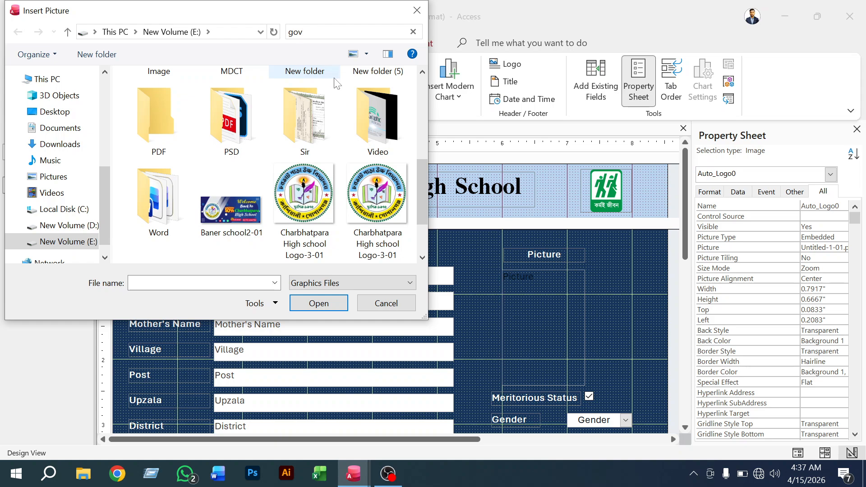
click(223, 87)
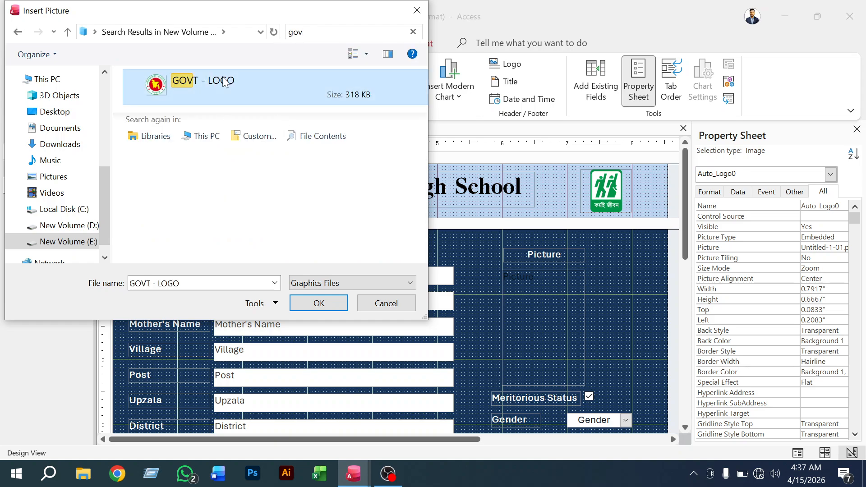
click(341, 301)
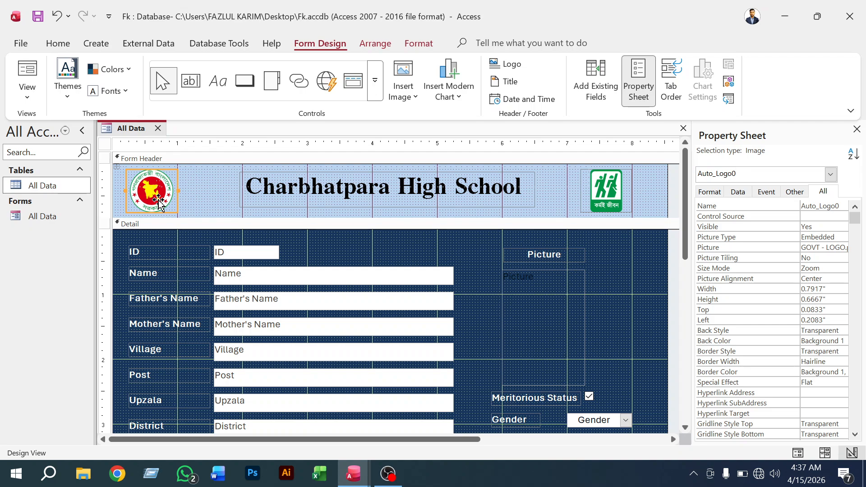
Swap the two header logos, placing the green one about 0.21" and the government one about 7.21" from the left, both 0.08" from the top
drag(159, 201, 522, 199)
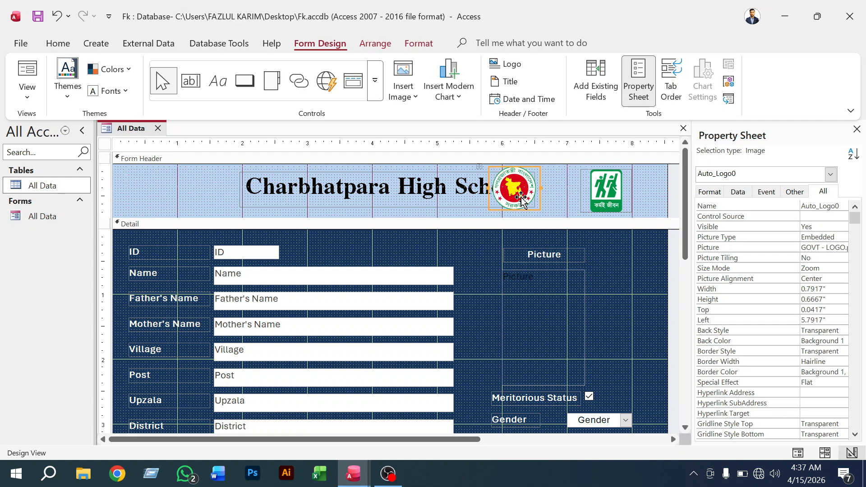
click(608, 198)
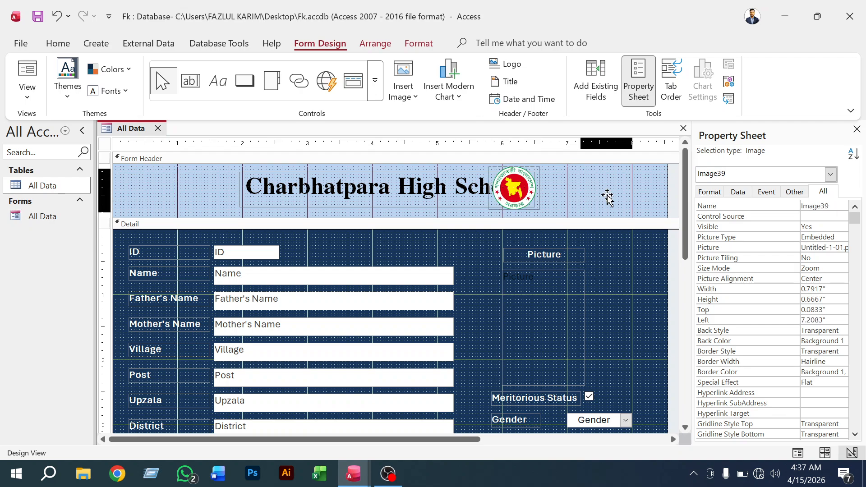
drag(608, 198, 159, 198)
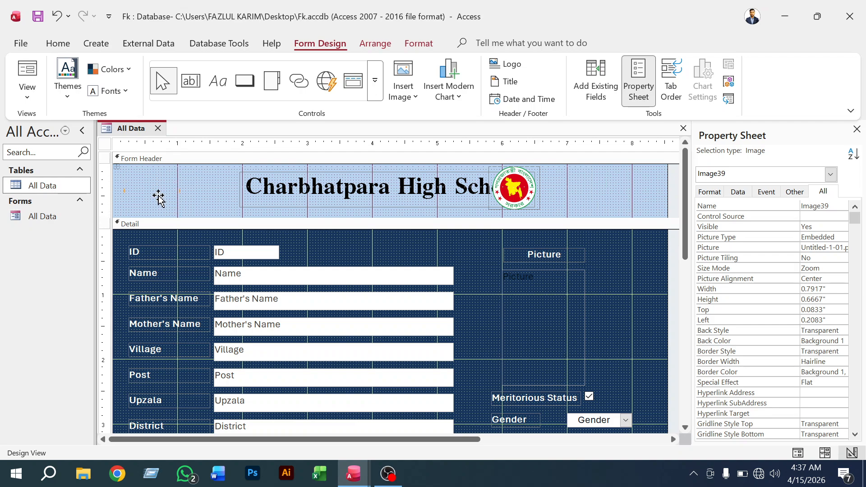
click(529, 199)
drag(528, 199, 612, 198)
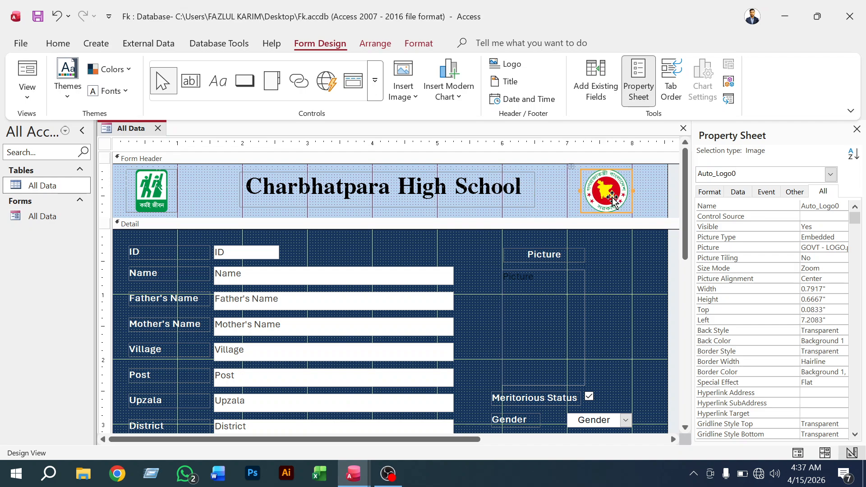
click(651, 193)
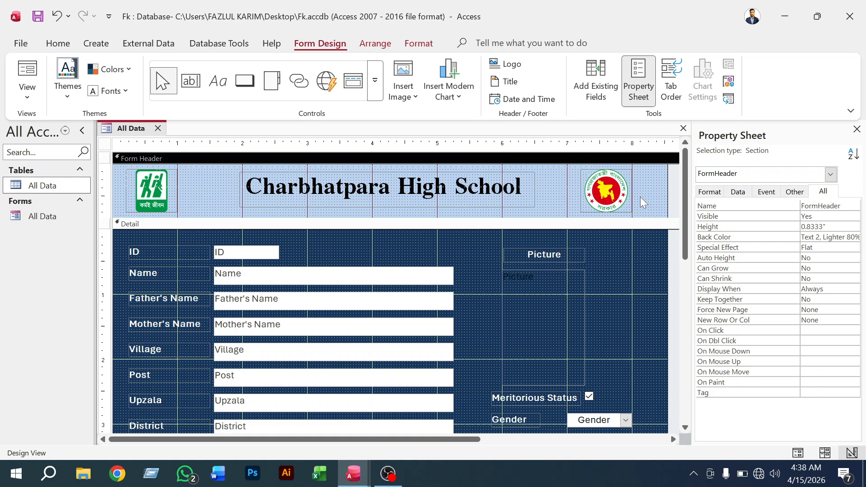
click(475, 195)
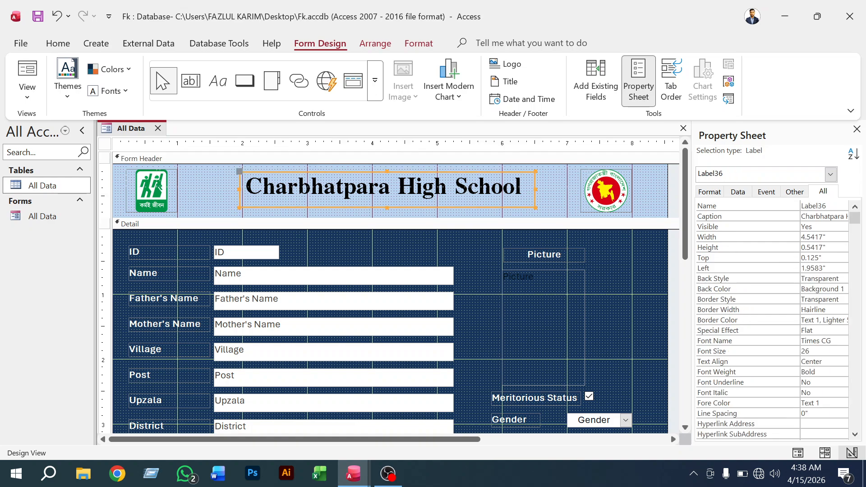
Save the All Data form with its updated header
click(203, 202)
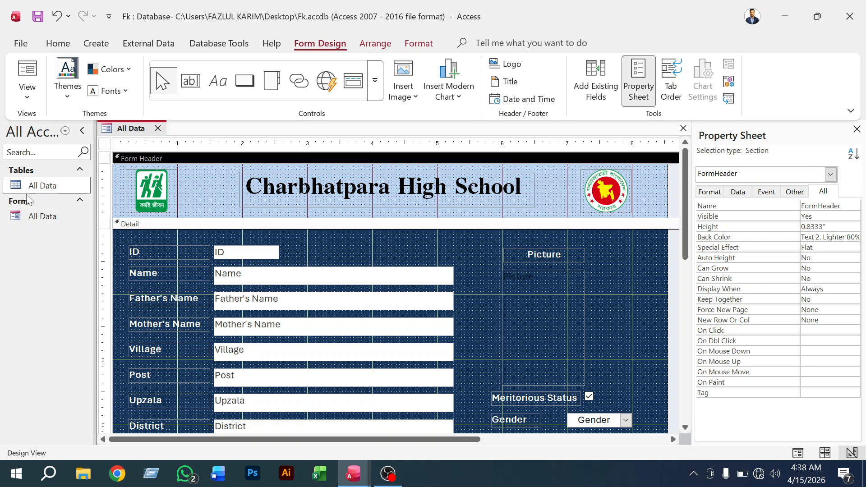
right_click(138, 130)
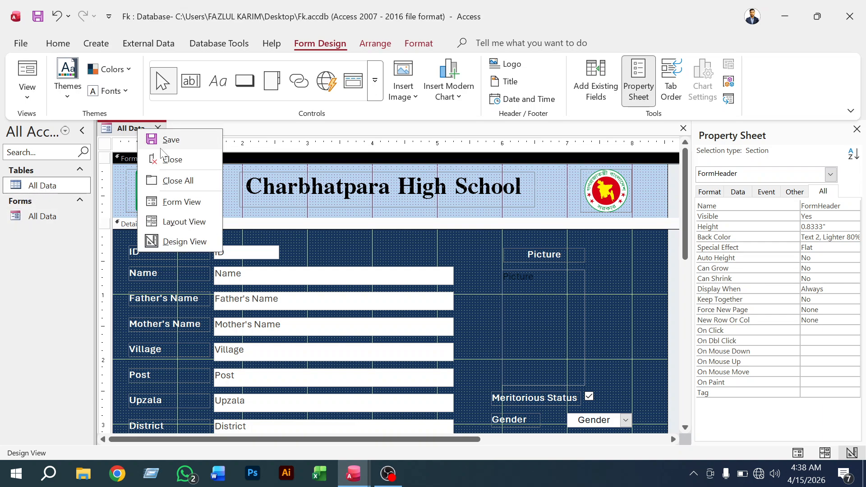
click(163, 139)
Preview the form in Form View, check the header and all fields down to Mobile No and Paid, and return to Design View
click(28, 90)
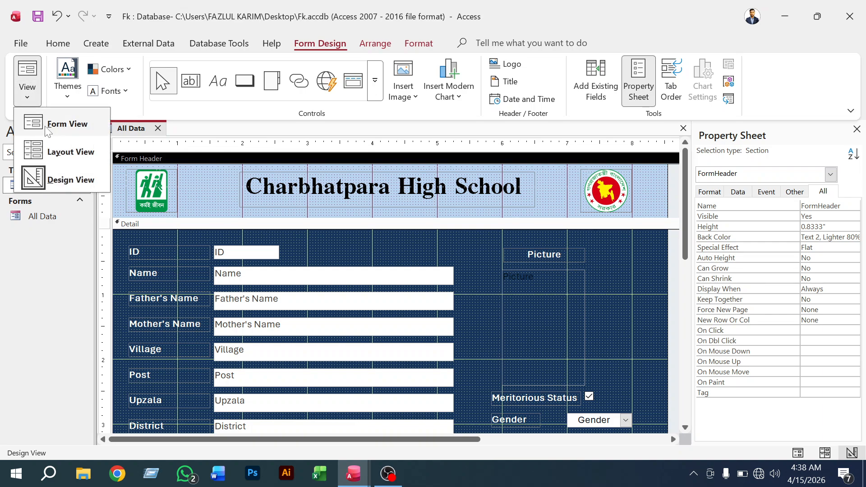
click(48, 130)
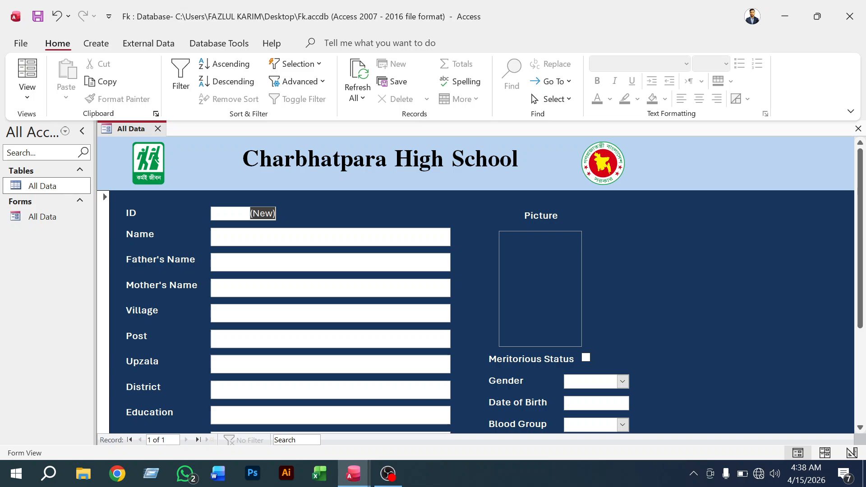
scroll(336, 314, down, 2)
scroll(337, 313, up, 2)
scroll(336, 313, down, 2)
scroll(337, 313, up, 1)
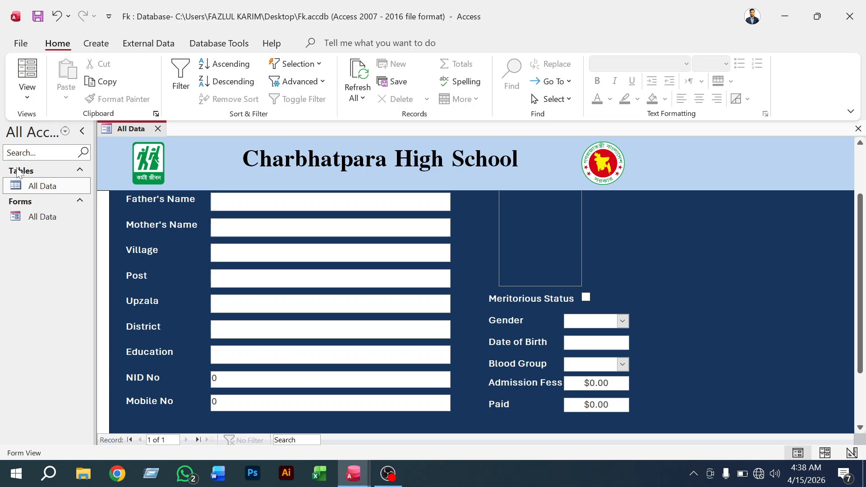
click(27, 92)
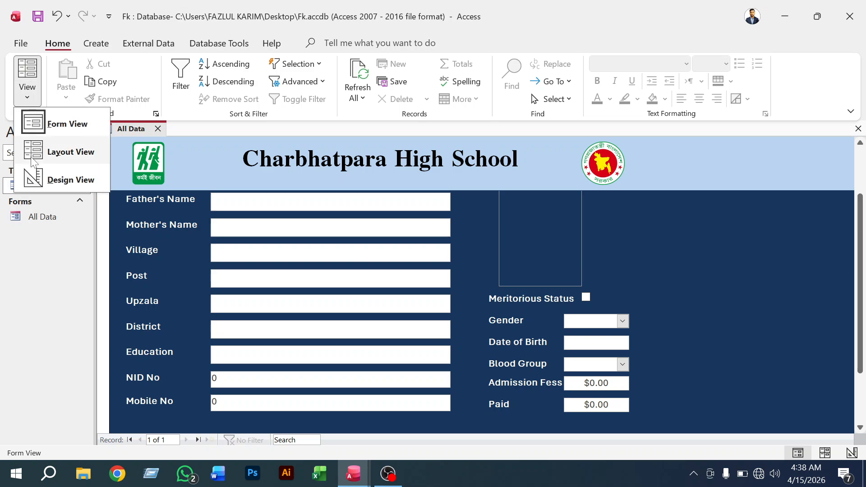
click(48, 181)
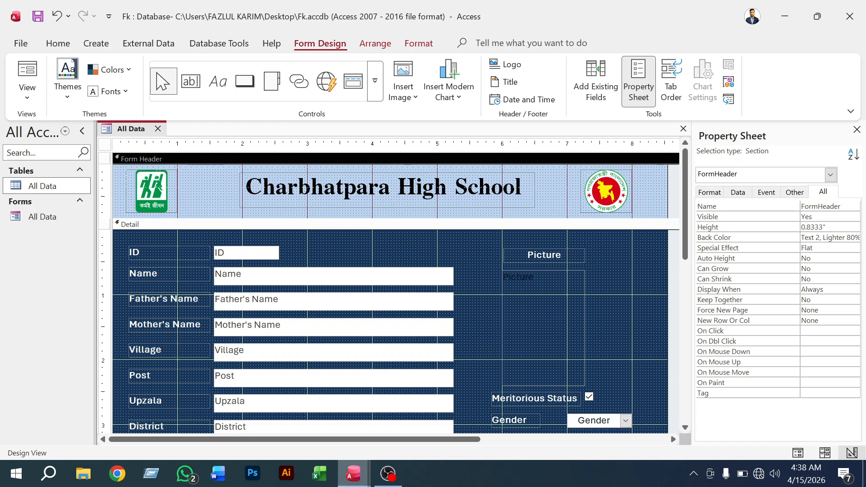
Examine the finished sample form in the other Access database window, and return to the Fk database
mouse_move(353, 481)
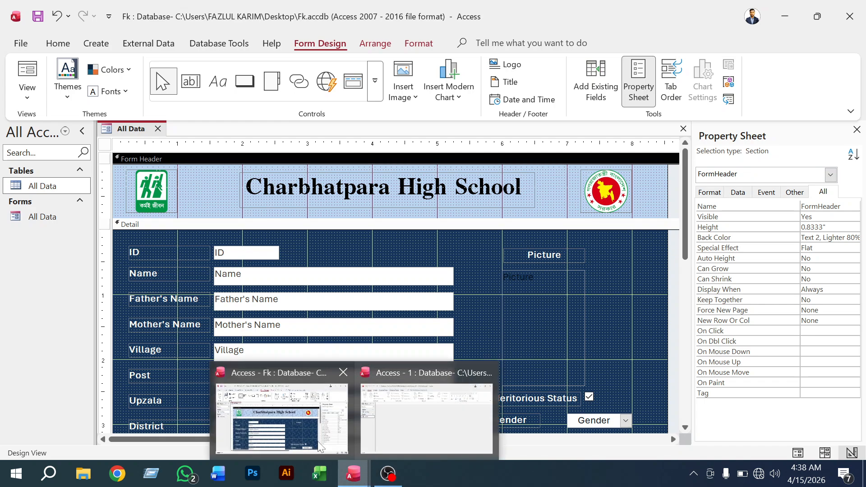
click(406, 423)
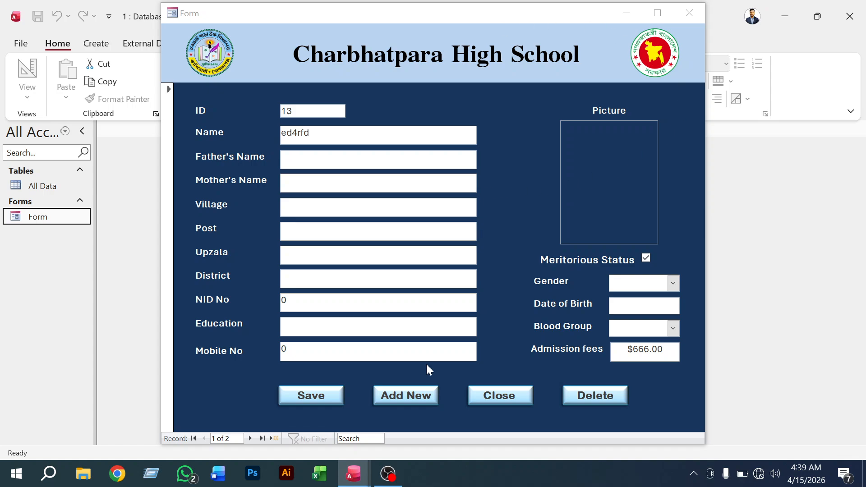
mouse_move(354, 473)
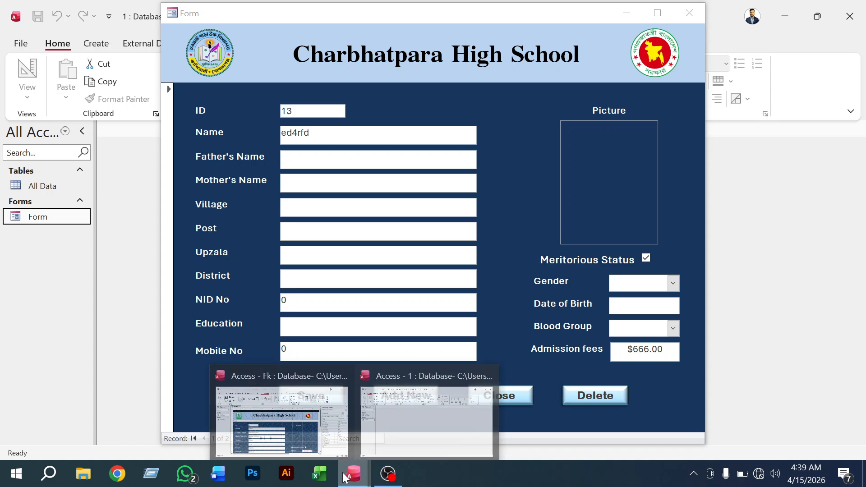
click(304, 453)
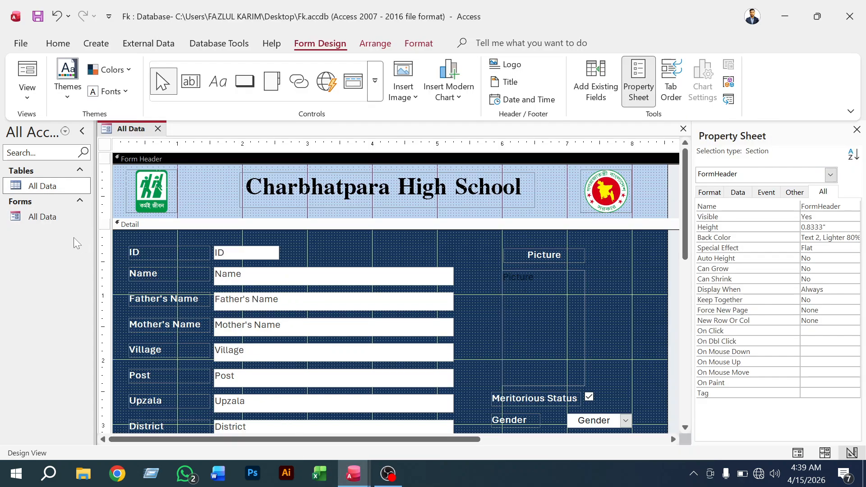
click(43, 223)
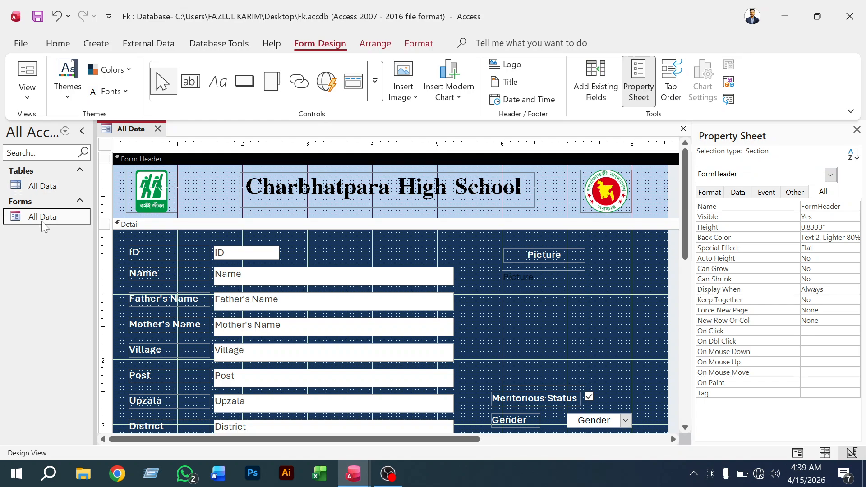
click(459, 243)
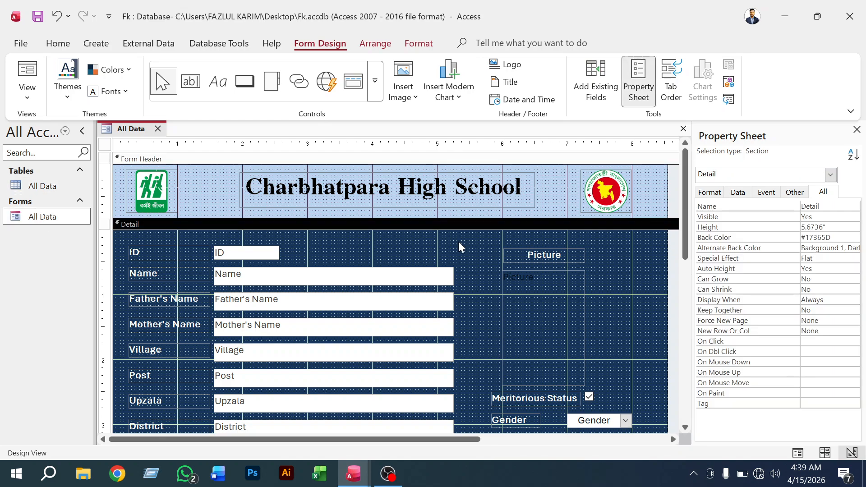
click(856, 129)
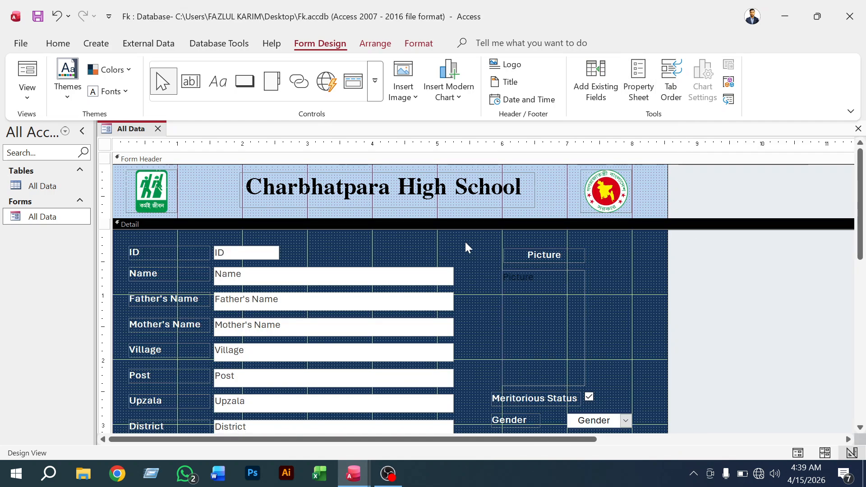
right_click(465, 242)
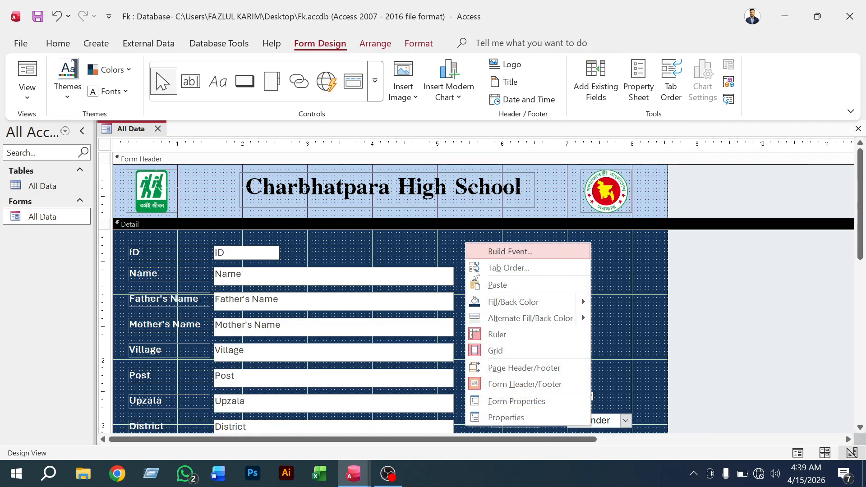
click(505, 417)
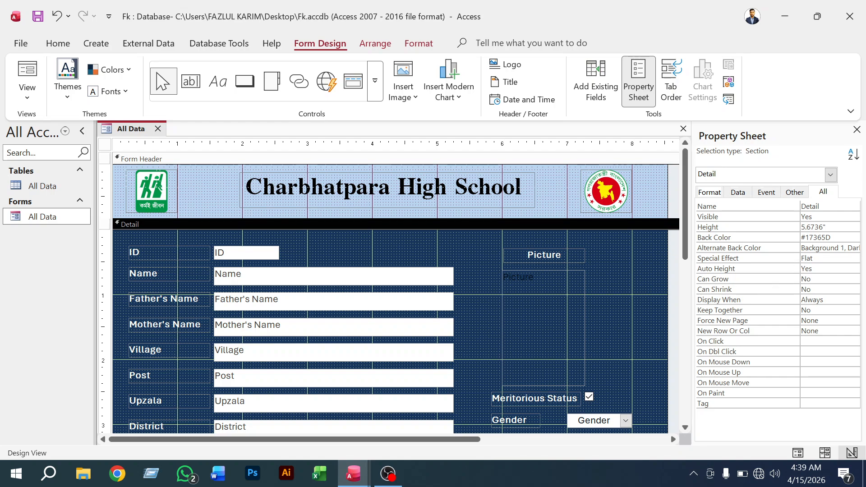
click(857, 130)
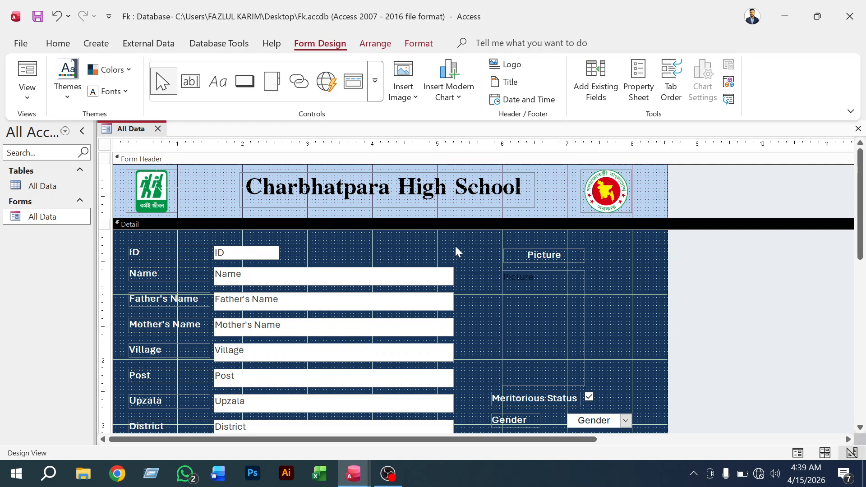
right_click(464, 240)
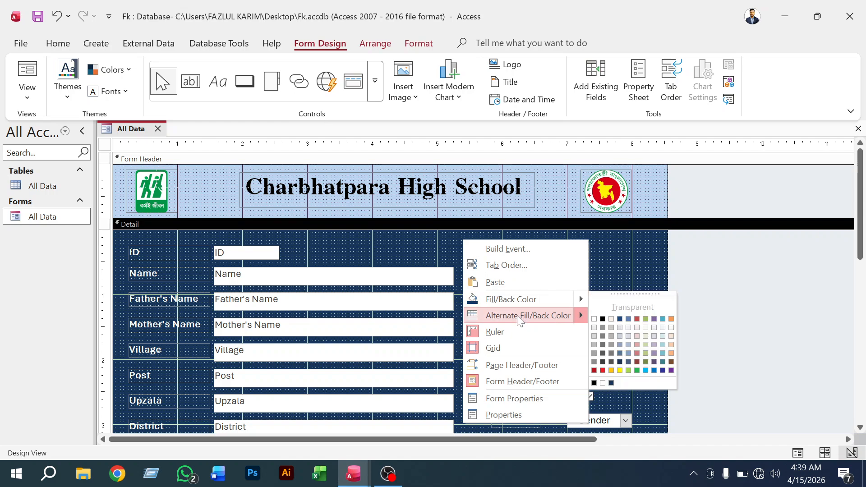
mouse_move(518, 301)
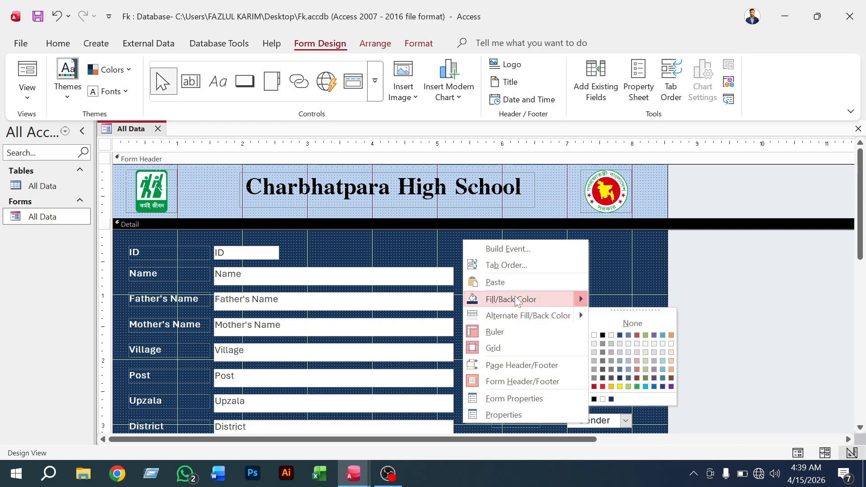
click(518, 402)
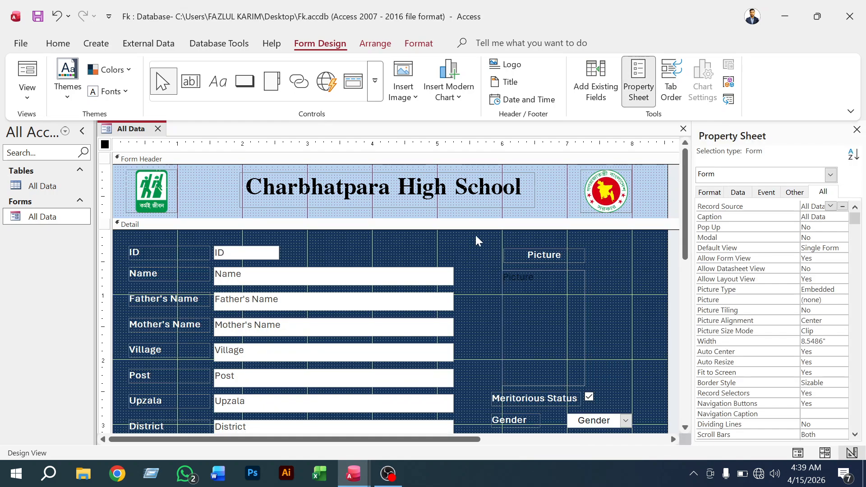
click(857, 130)
Set the All Data form's Modal property to Yes and save the form
right_click(601, 246)
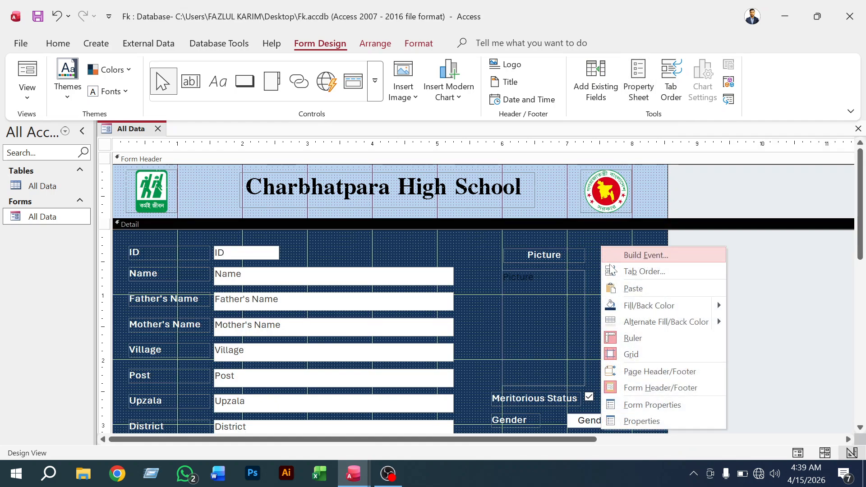
click(660, 404)
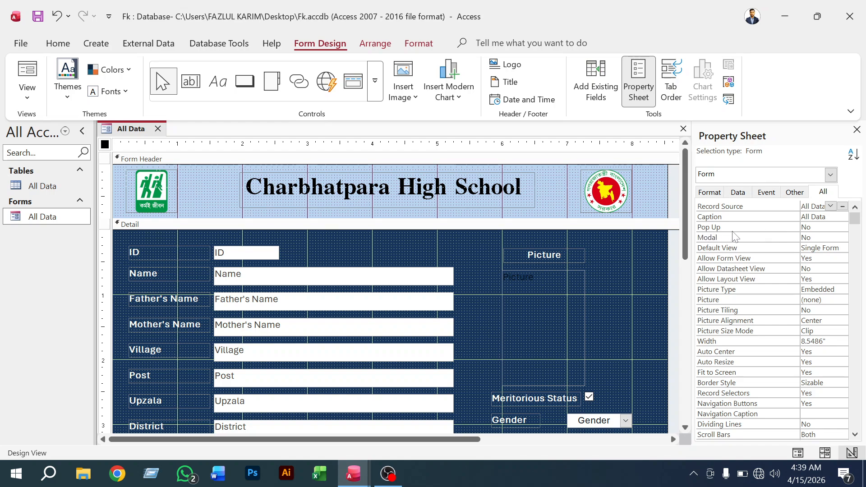
click(821, 237)
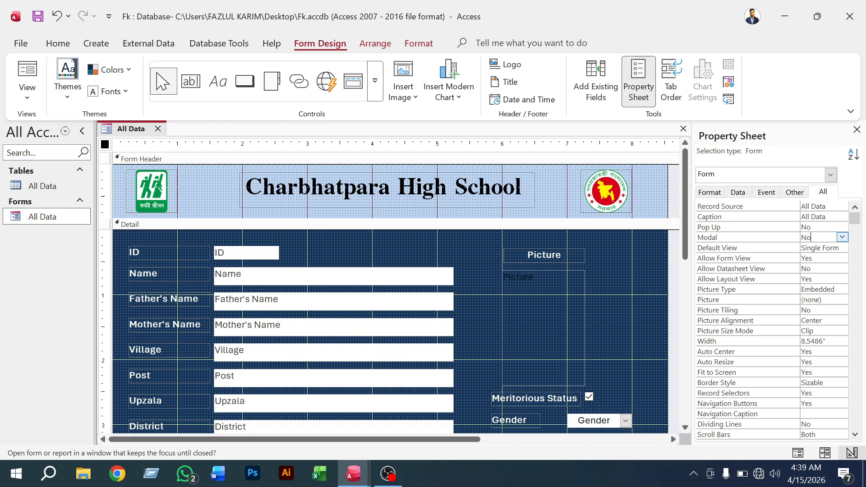
click(842, 237)
click(830, 247)
right_click(123, 128)
click(130, 137)
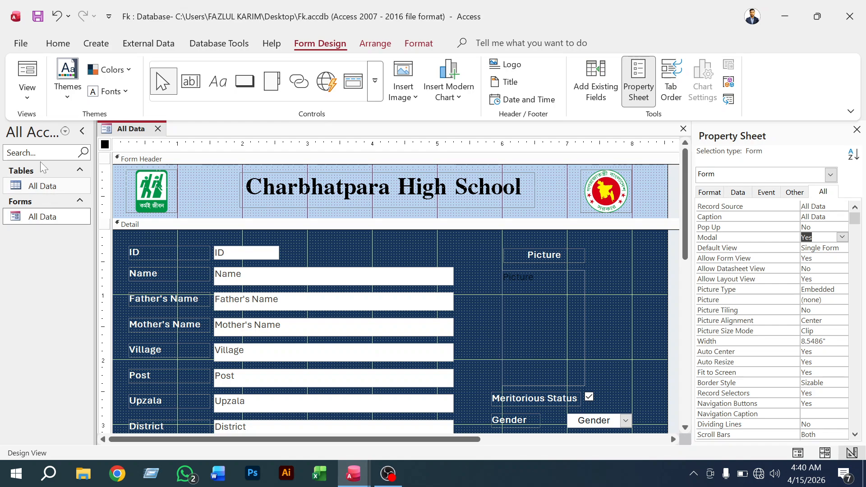
Preview the All Data form in Form View and Layout View, and return it to Design View
click(29, 85)
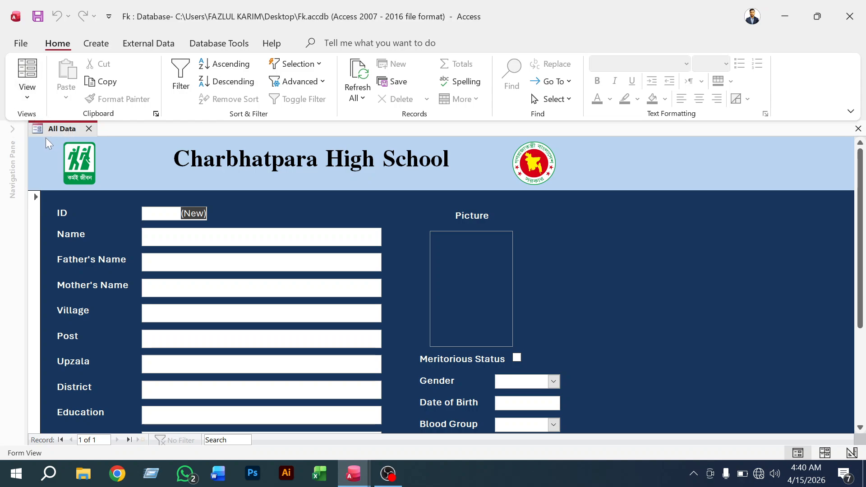
click(26, 68)
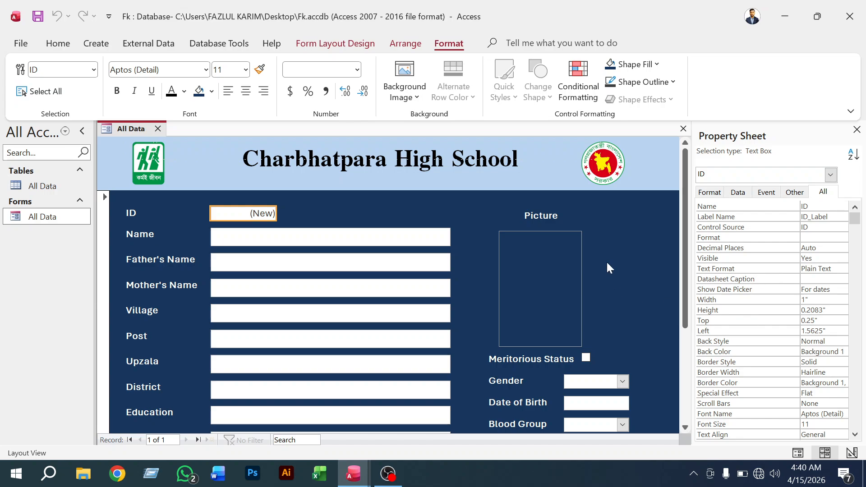
right_click(638, 233)
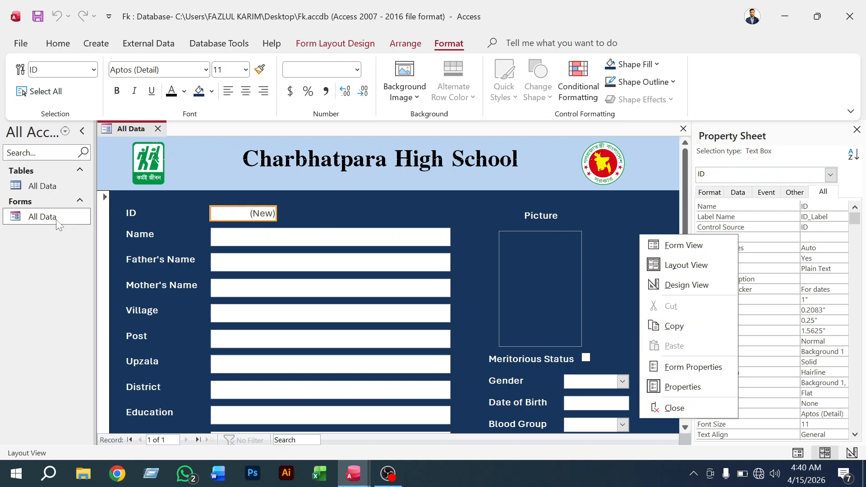
click(62, 49)
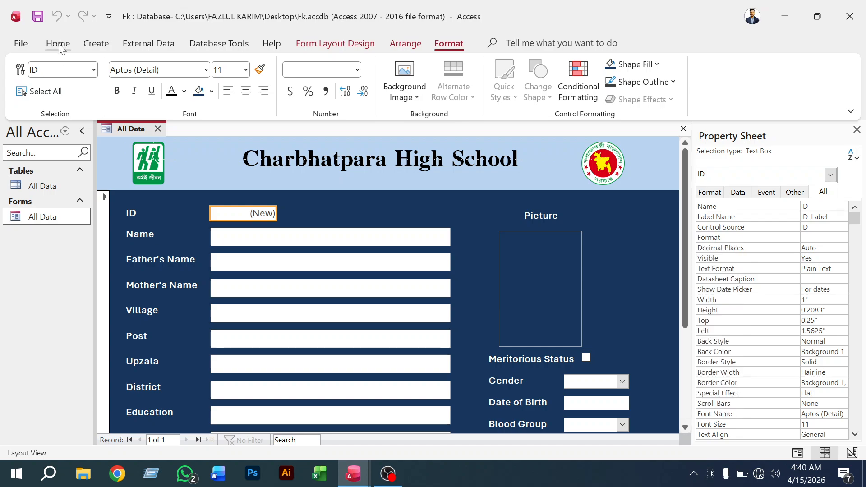
click(62, 47)
click(26, 81)
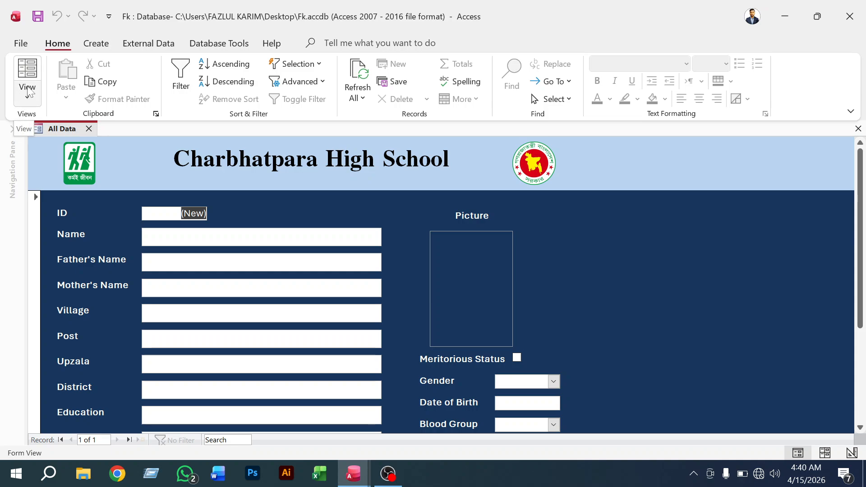
right_click(28, 92)
click(28, 72)
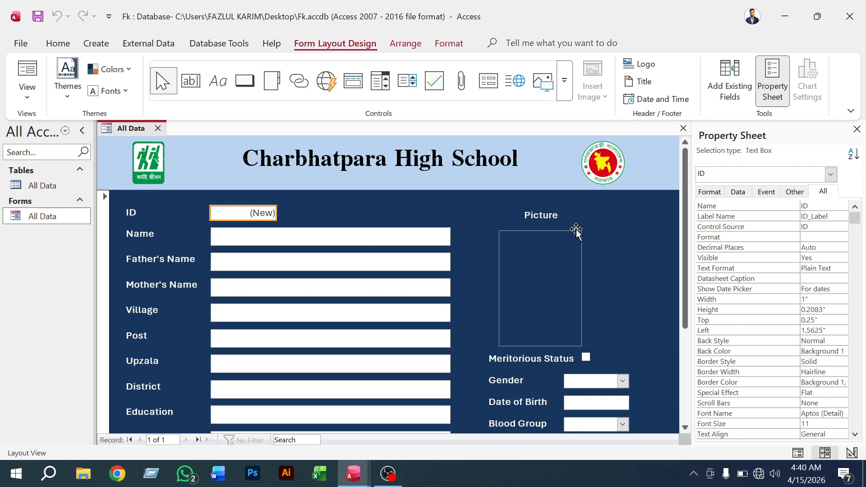
right_click(620, 221)
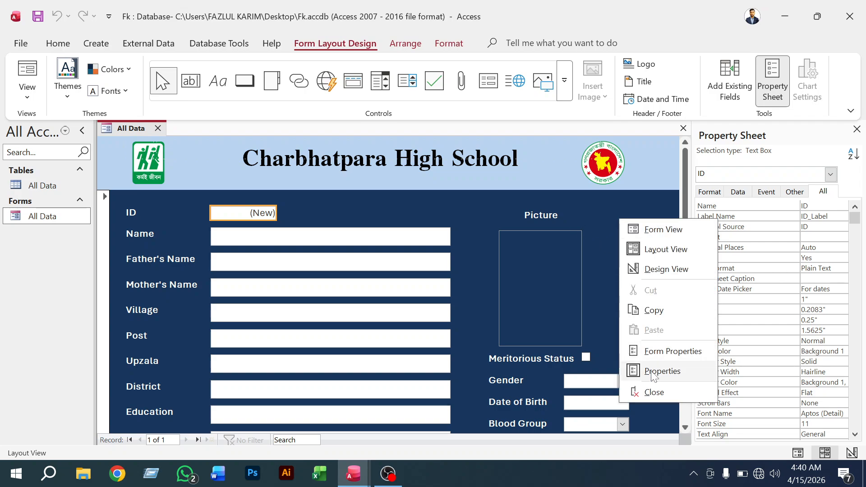
right_click(54, 220)
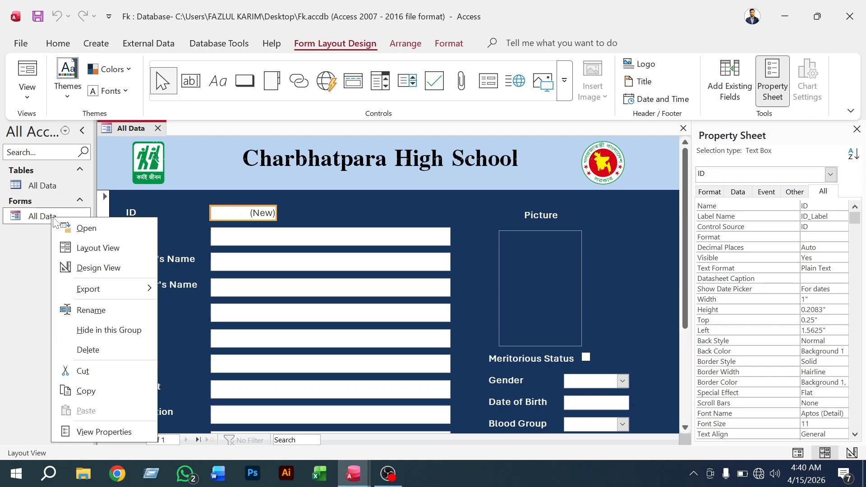
click(104, 272)
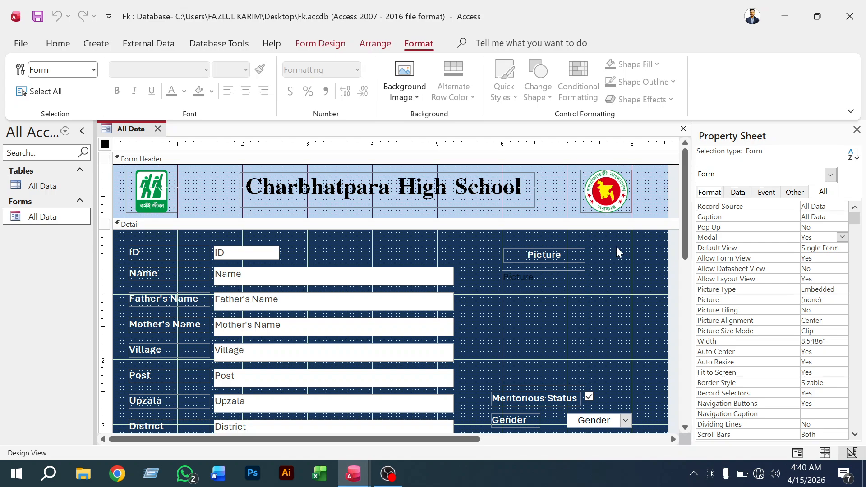
Set the form's Modal property to No and its Pop Up property to Yes, and save the form
click(841, 239)
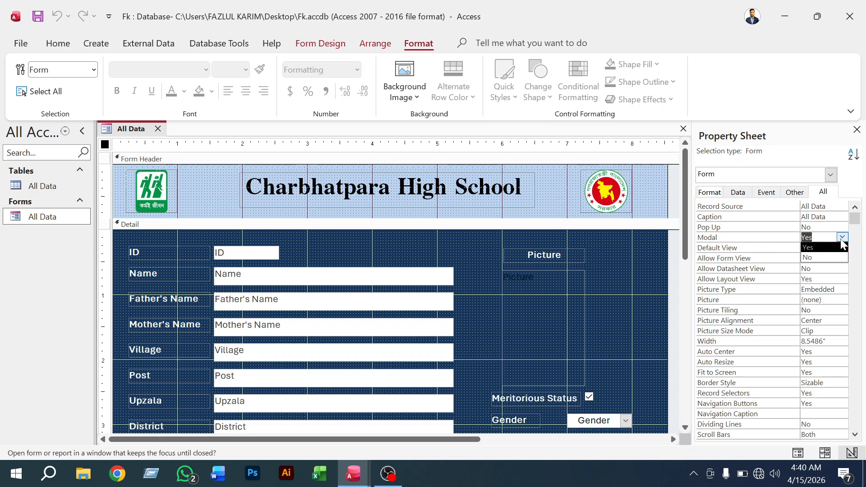
click(819, 257)
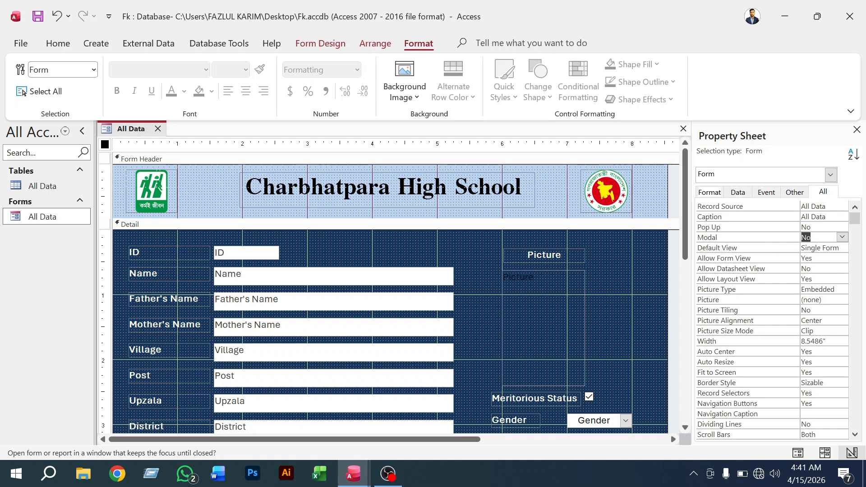
key(Up)
key(alt+Down)
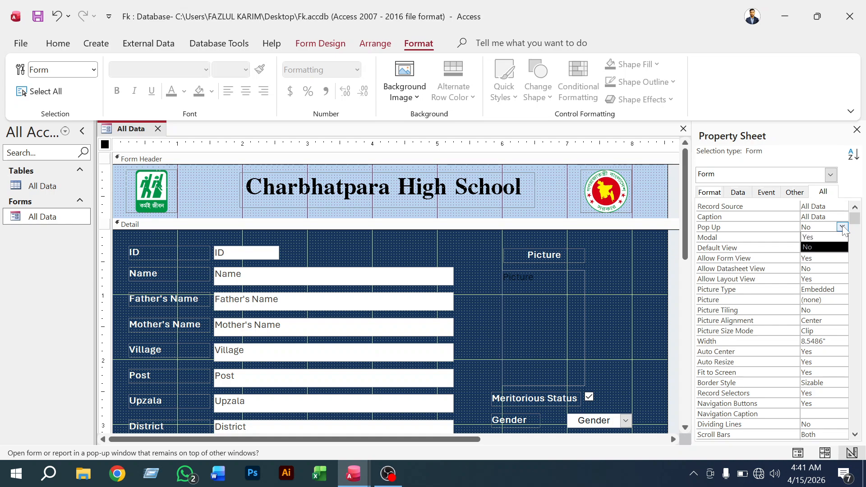
key(Up)
key(Return)
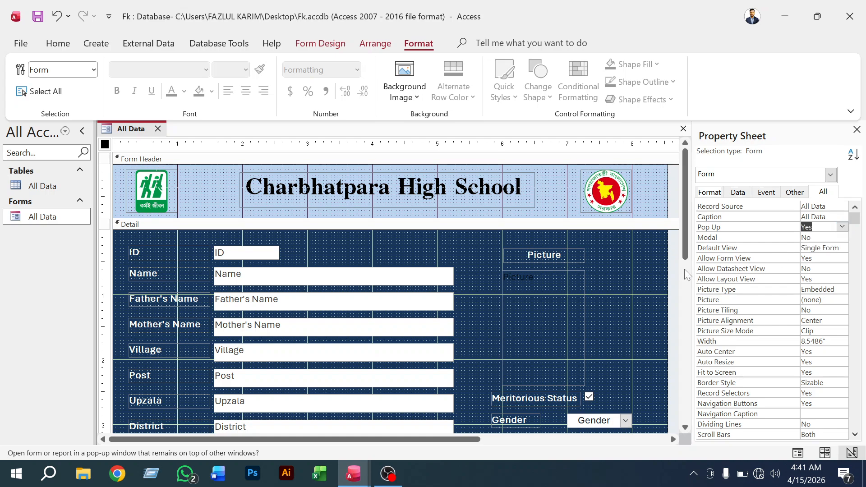
click(645, 257)
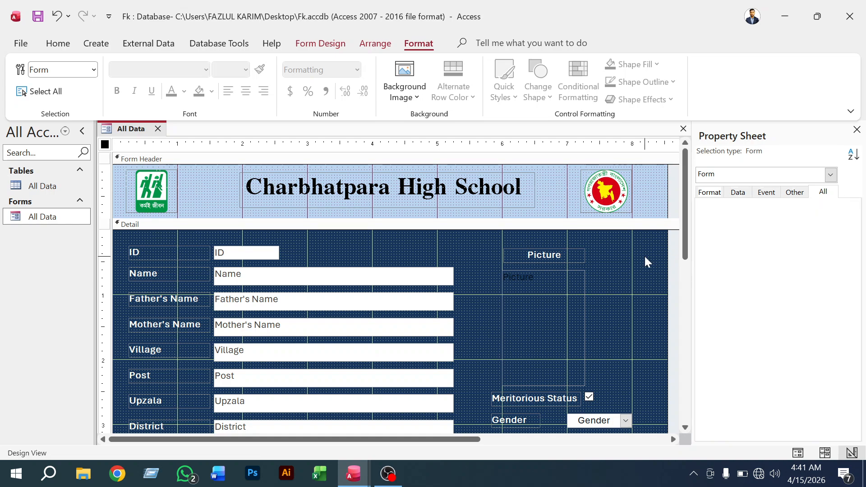
right_click(135, 132)
click(153, 144)
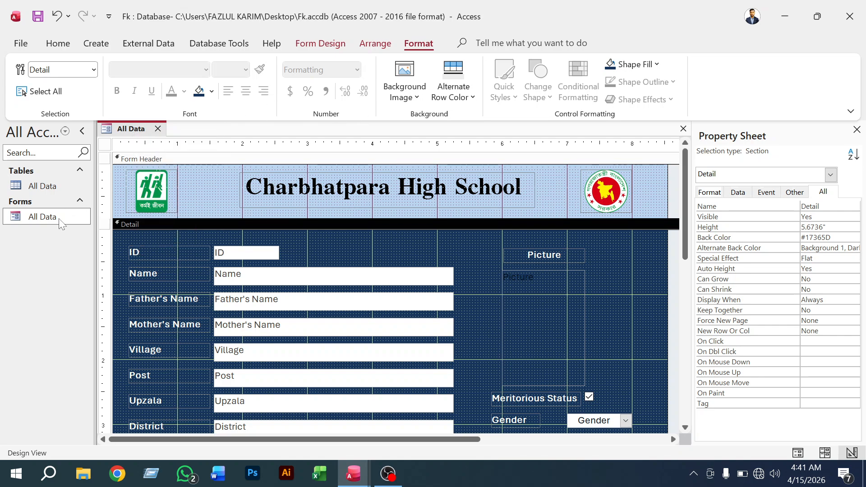
Close the property sheet and open the All Data form in Form View
right_click(40, 217)
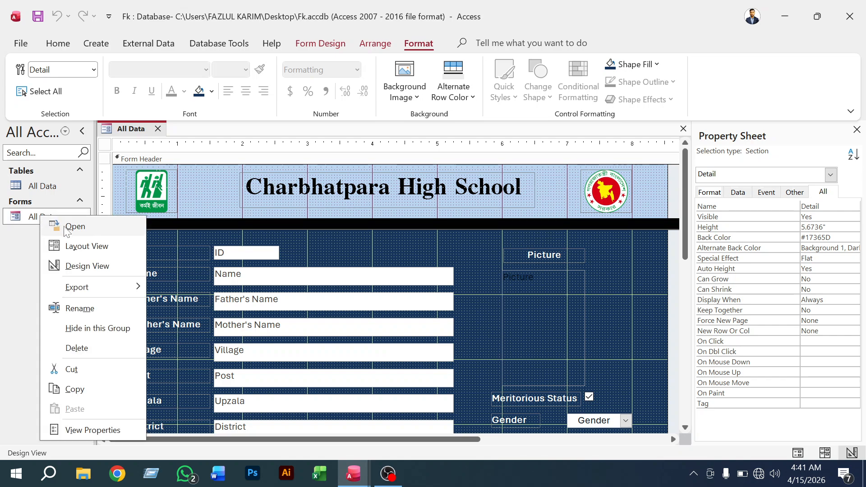
click(84, 266)
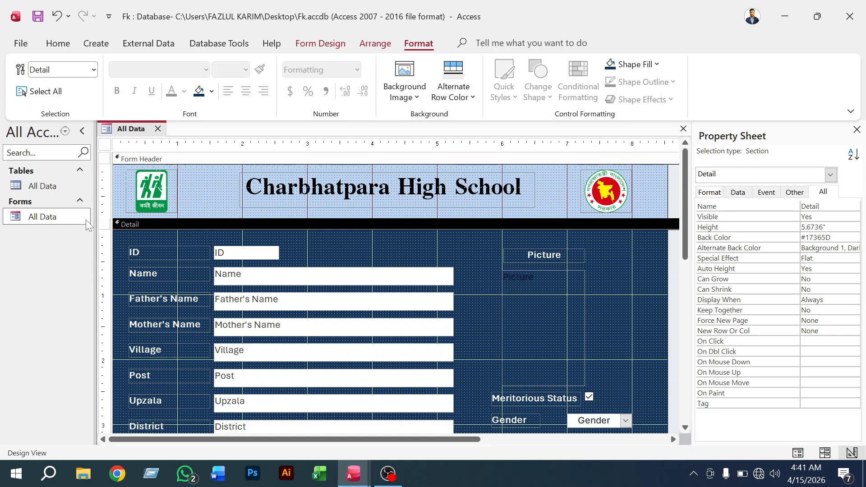
right_click(58, 218)
click(108, 267)
click(857, 131)
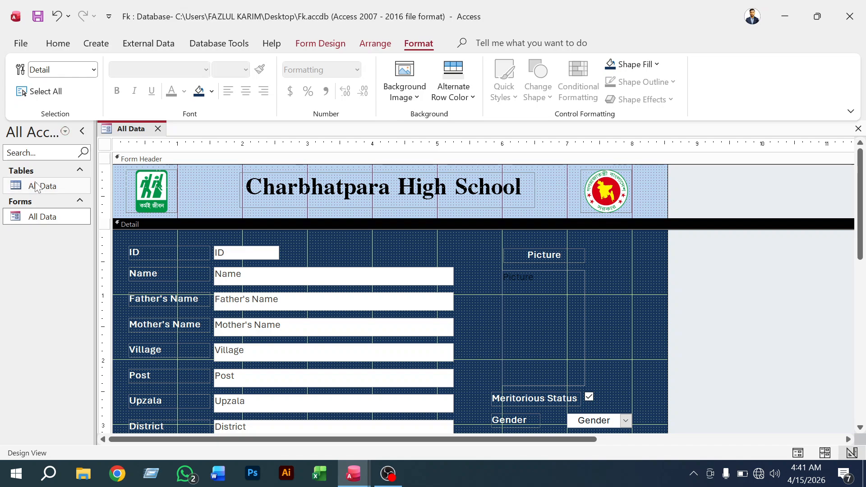
click(63, 45)
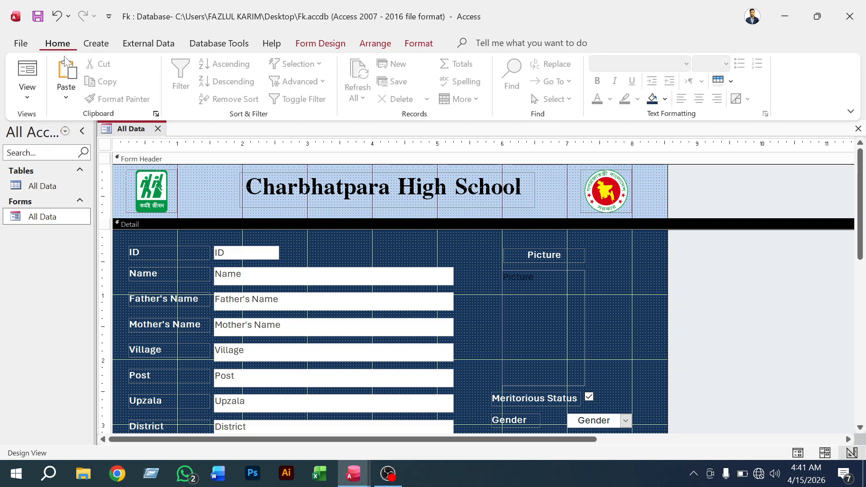
right_click(131, 130)
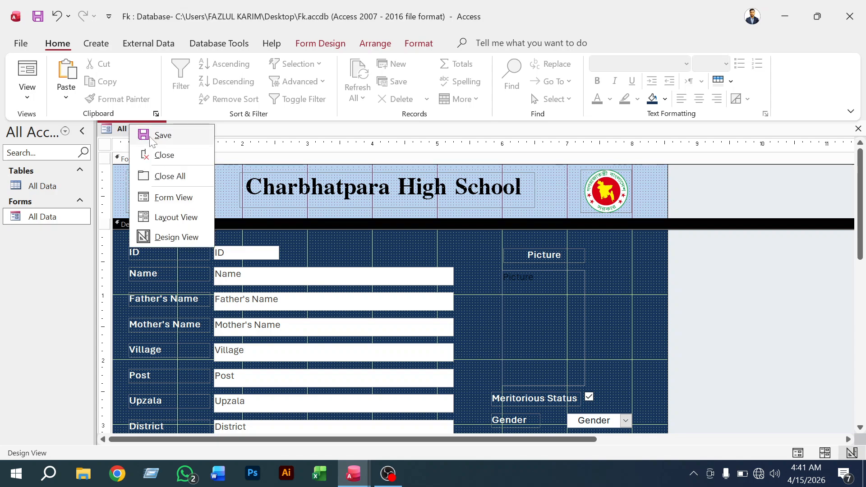
click(103, 155)
click(28, 76)
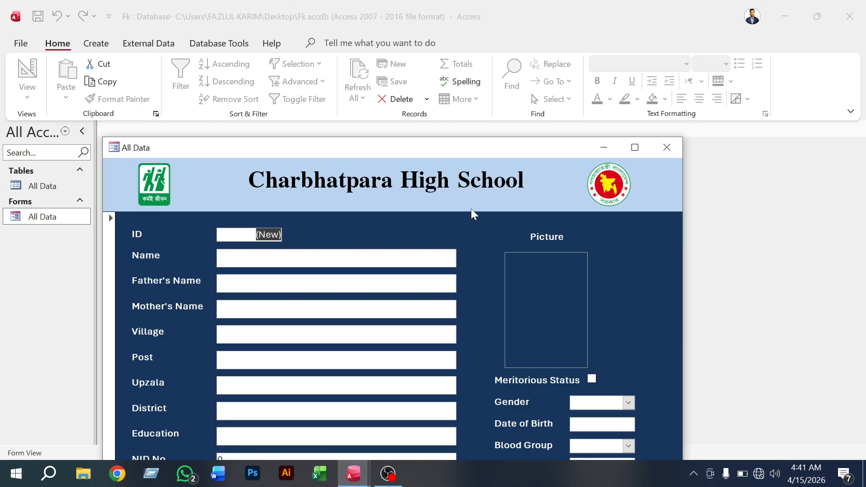
Move the pop-up form up the screen, tick Meritorious Status on the new record, and close the form
drag(414, 150, 458, 18)
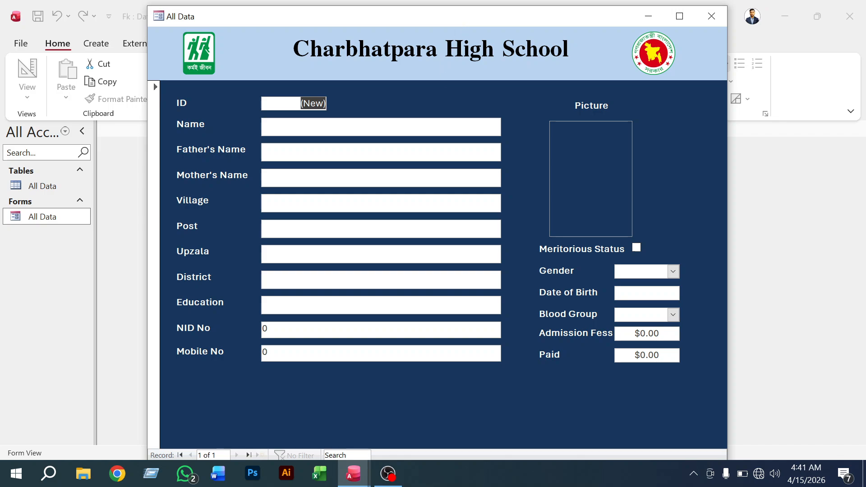
click(633, 249)
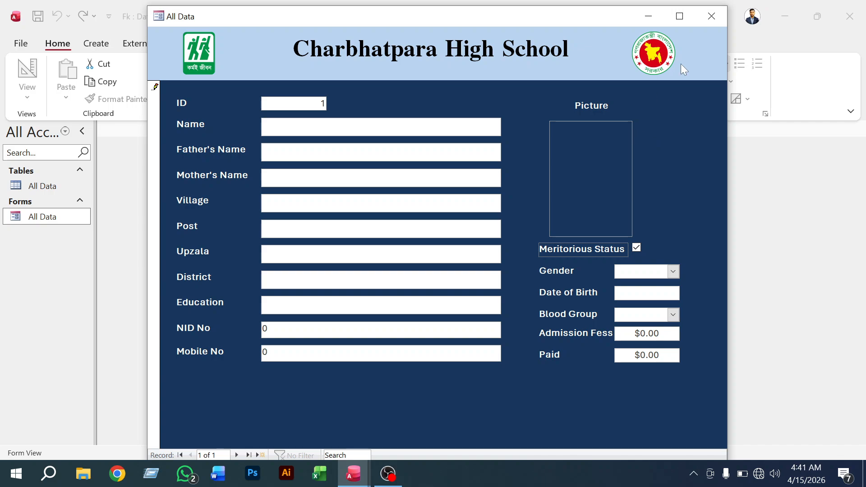
click(711, 16)
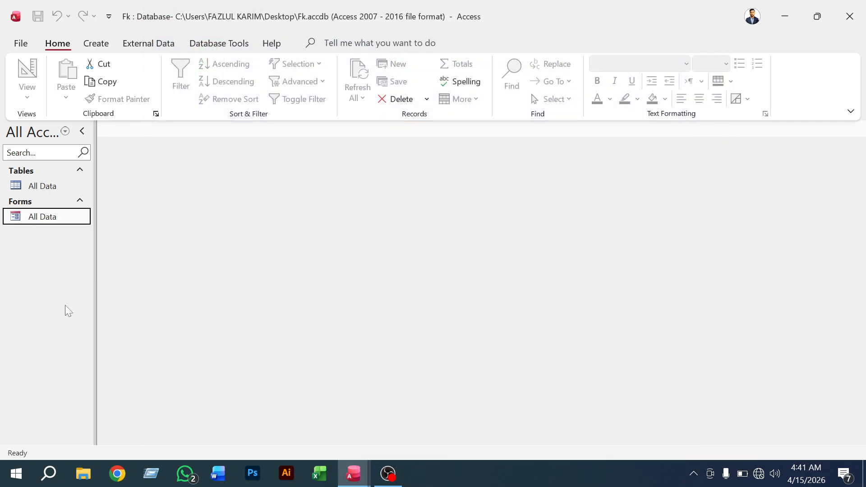
Reopen the All Data form, switch it to Design View, and check the layout down to the form footer
right_click(40, 221)
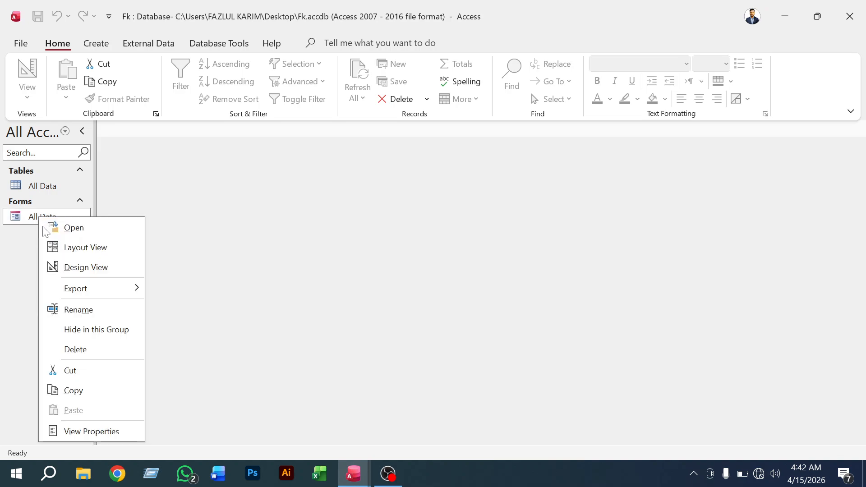
click(29, 103)
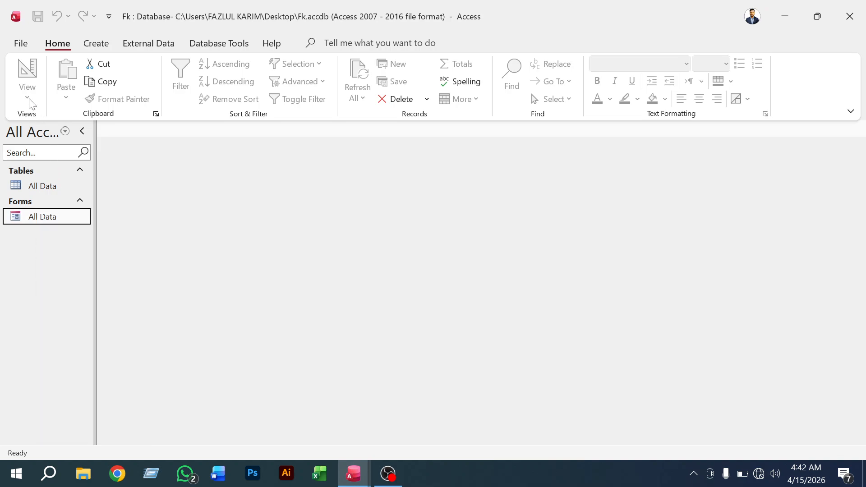
double_click(49, 220)
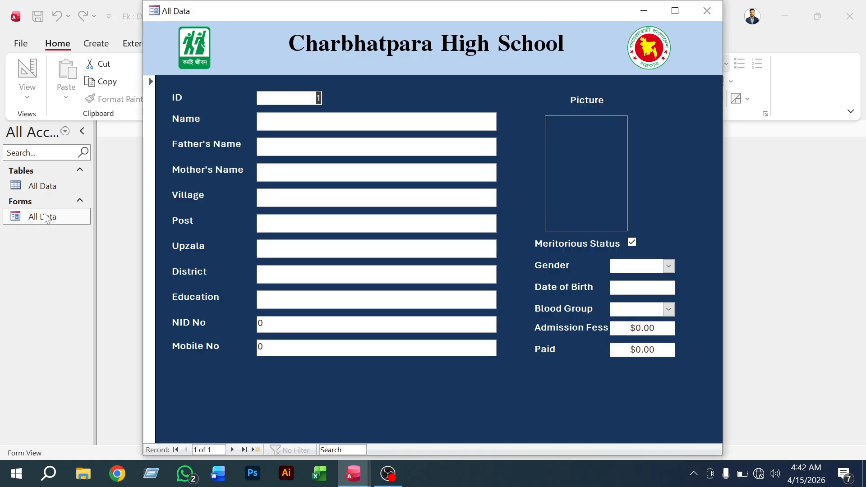
right_click(50, 220)
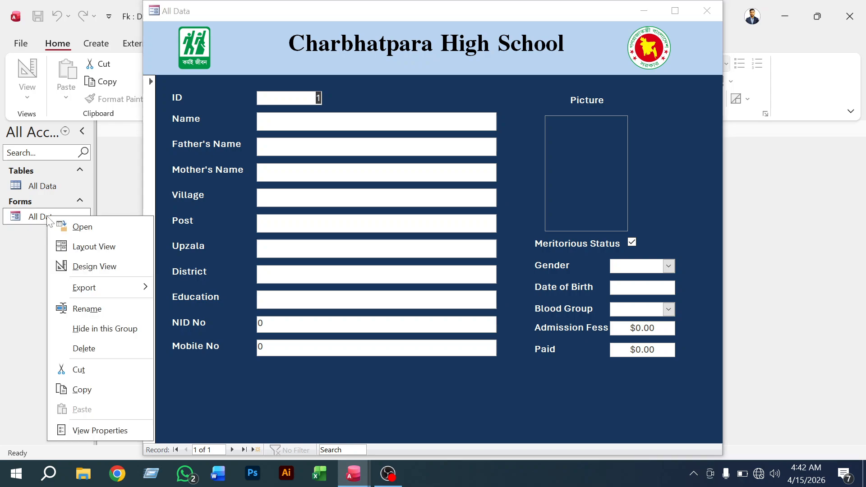
click(94, 267)
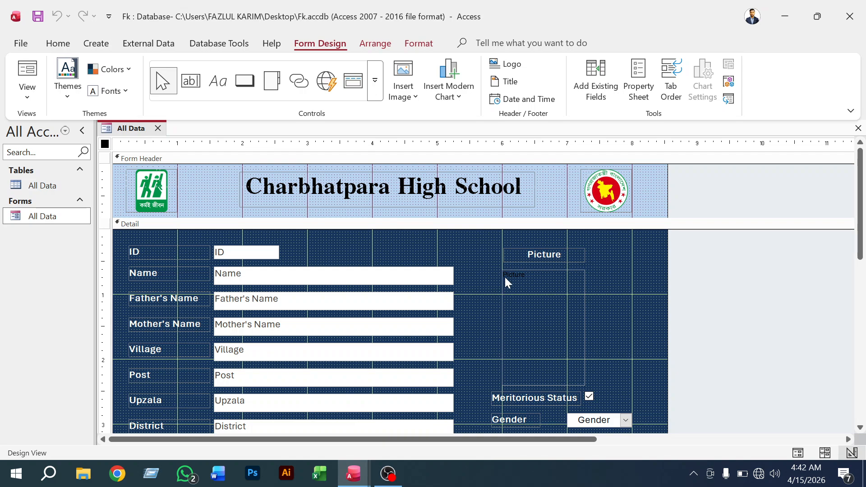
scroll(504, 291, down, 5)
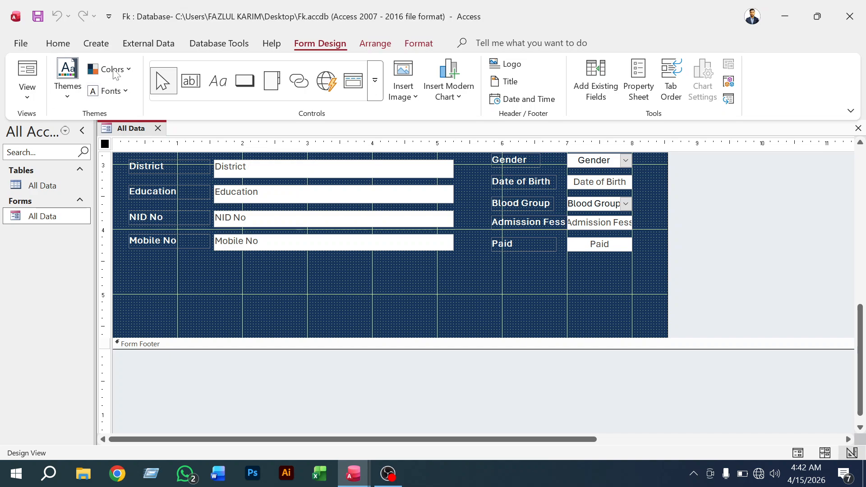
click(56, 45)
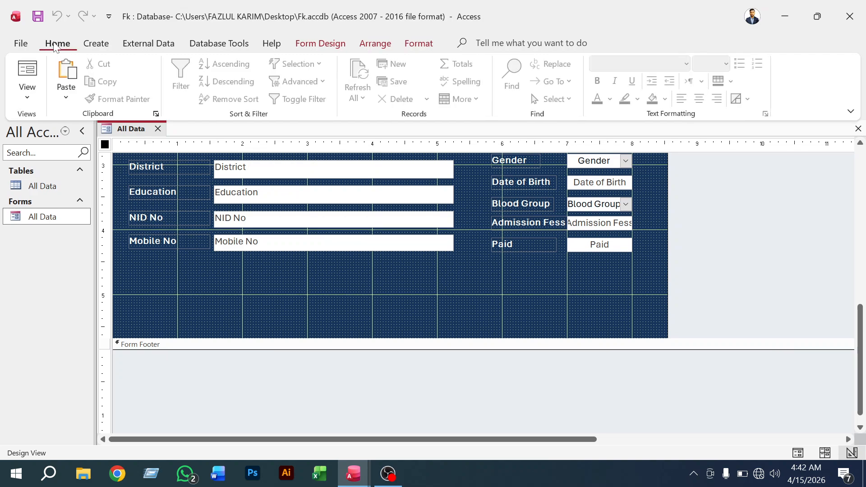
Draw a command button below the Mobile No field and assign it the Save Record action from Record Operations
click(42, 217)
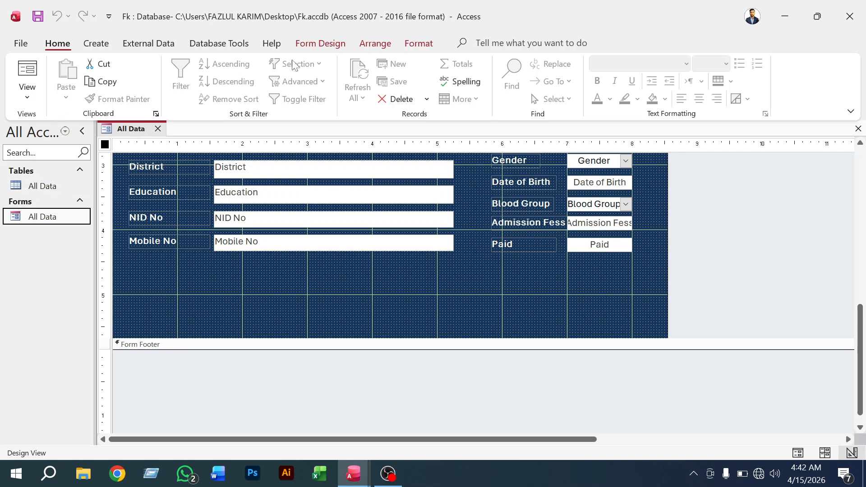
click(319, 45)
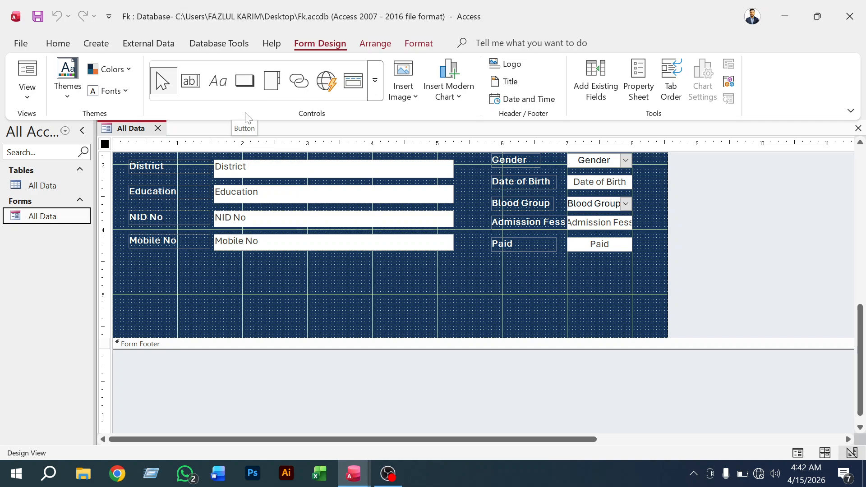
click(246, 84)
click(248, 85)
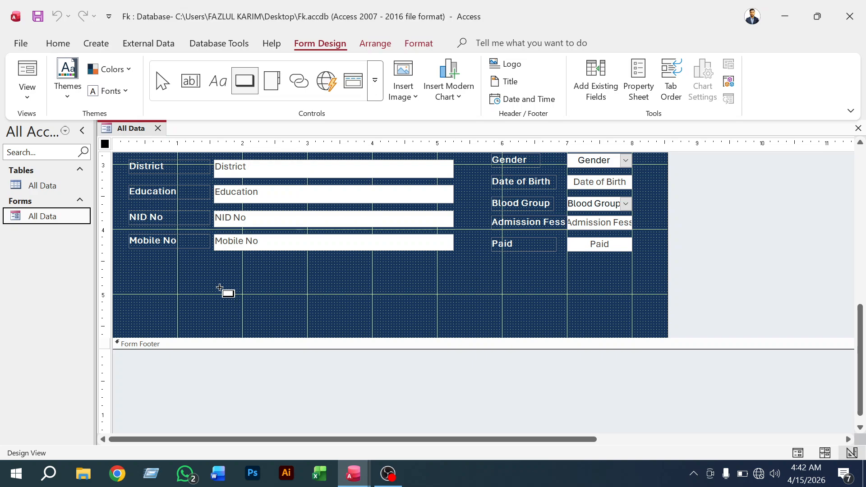
drag(221, 289, 289, 305)
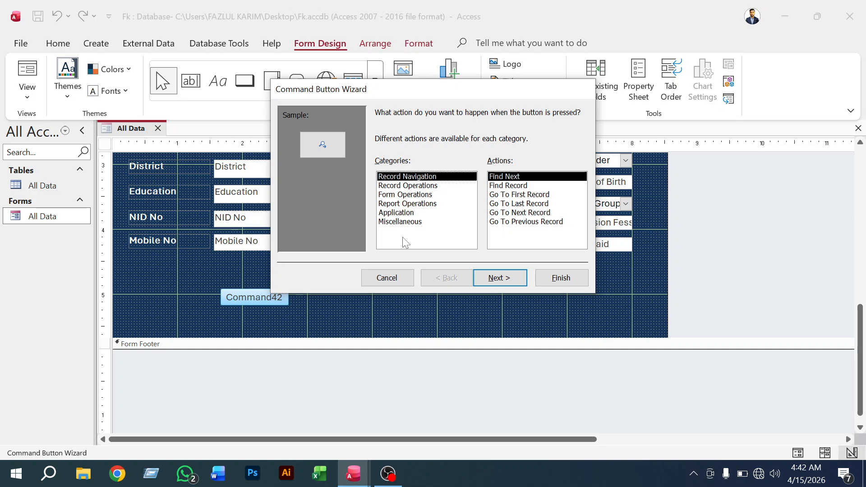
click(410, 186)
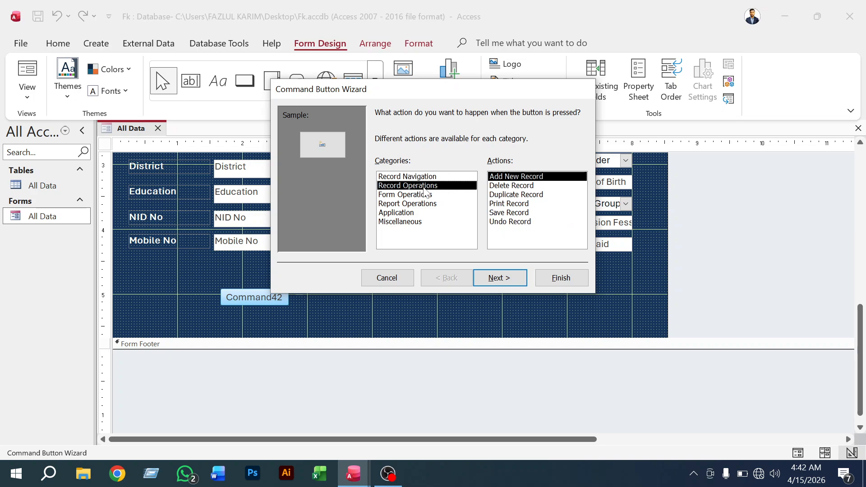
click(510, 214)
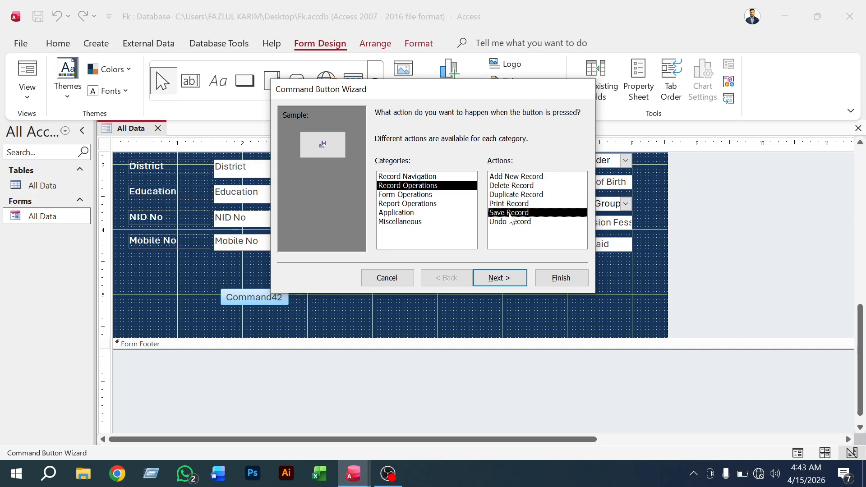
click(497, 278)
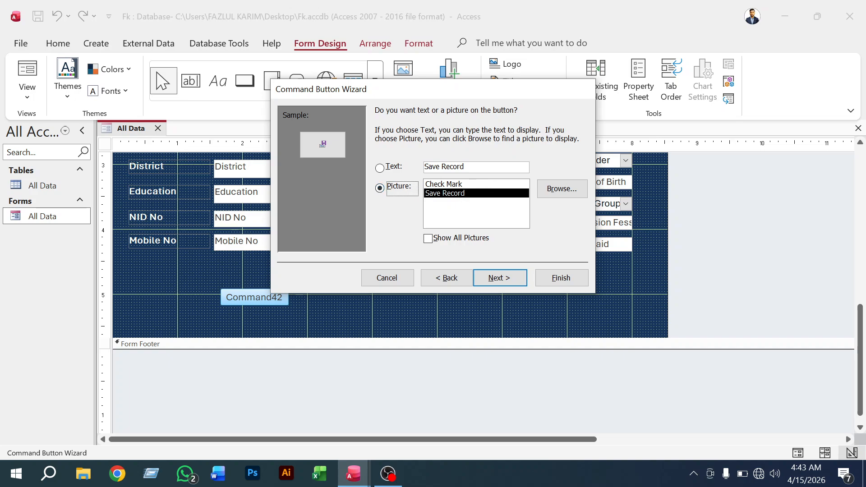
Give the new button the text caption "Save" instead of a picture and finish the wizard with the default name
click(464, 167)
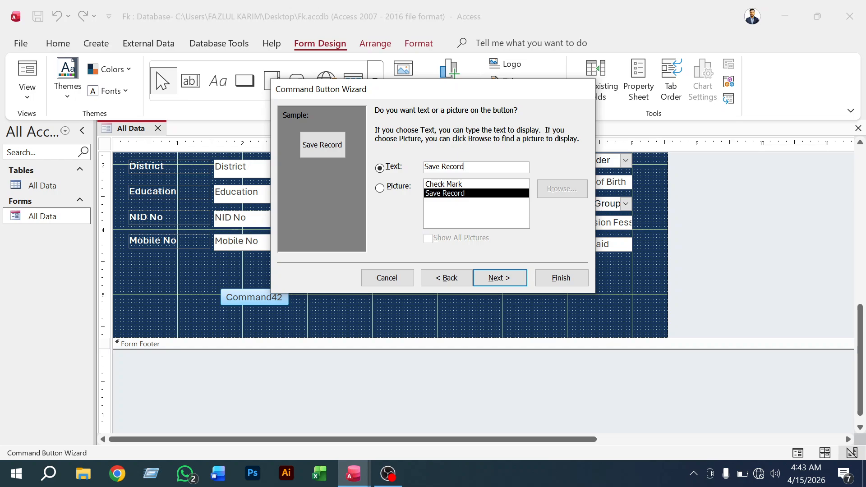
key(BackSpace)
key(BackSpace)
key(BackSpace)
key(BackSpace)
key(BackSpace)
key(BackSpace)
click(498, 284)
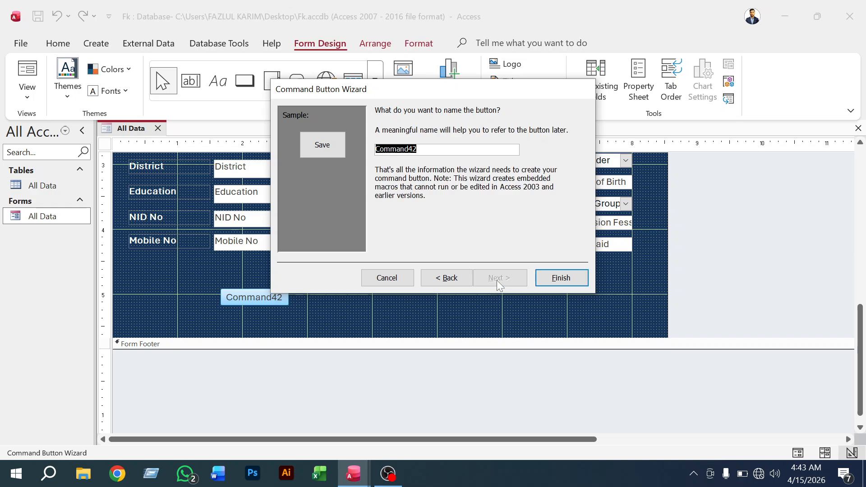
click(562, 279)
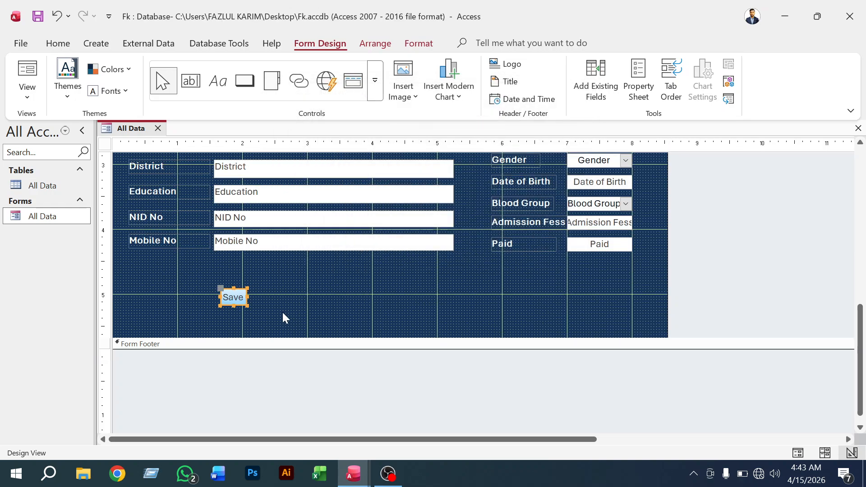
click(283, 317)
Draw a second command button beside Save and assign it the Add New Record action from Record Operations
click(240, 82)
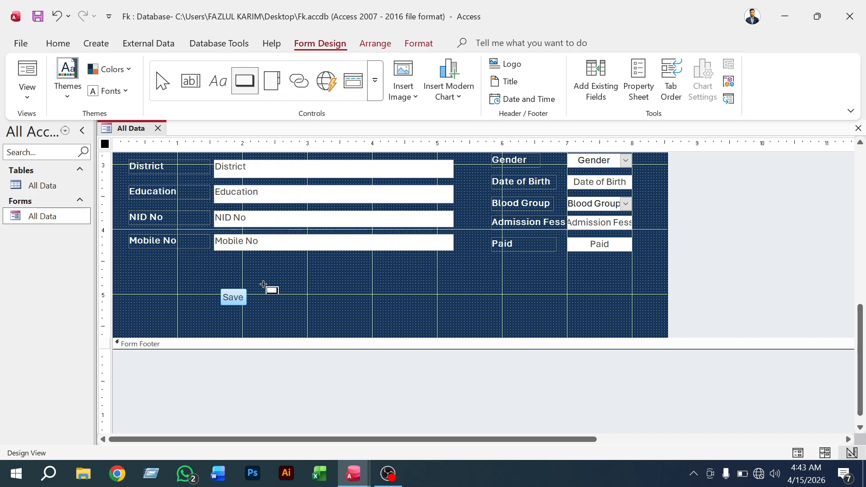
drag(251, 292, 281, 308)
drag(284, 306, 289, 308)
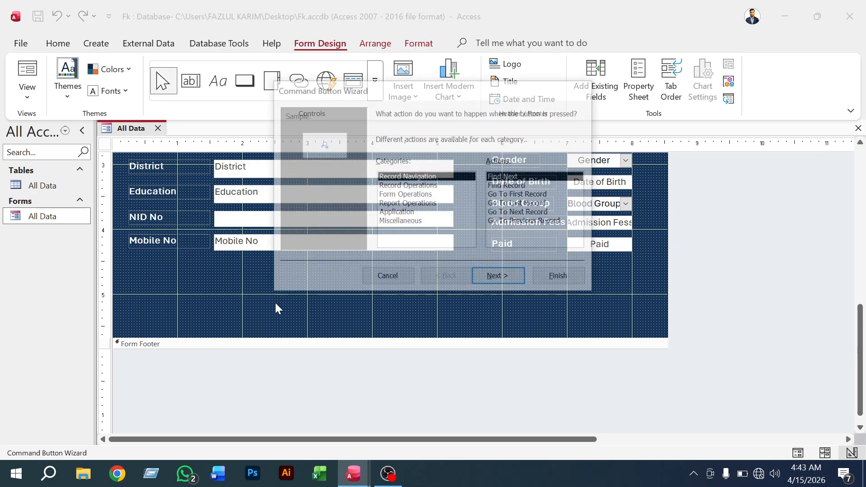
click(414, 188)
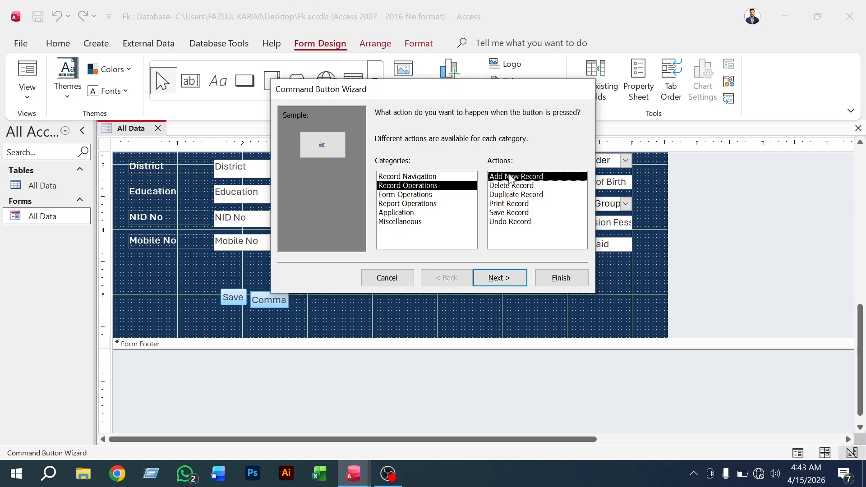
click(499, 280)
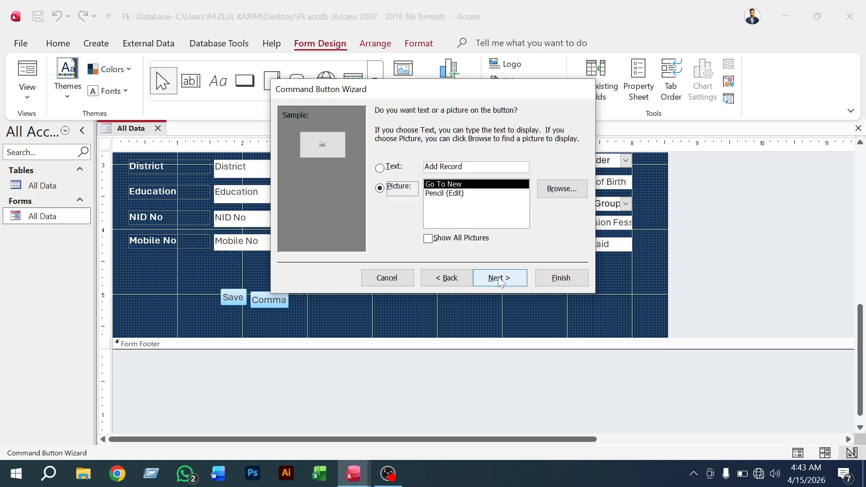
Use a text caption shortened to "Add" for the second button and finish the wizard
click(391, 169)
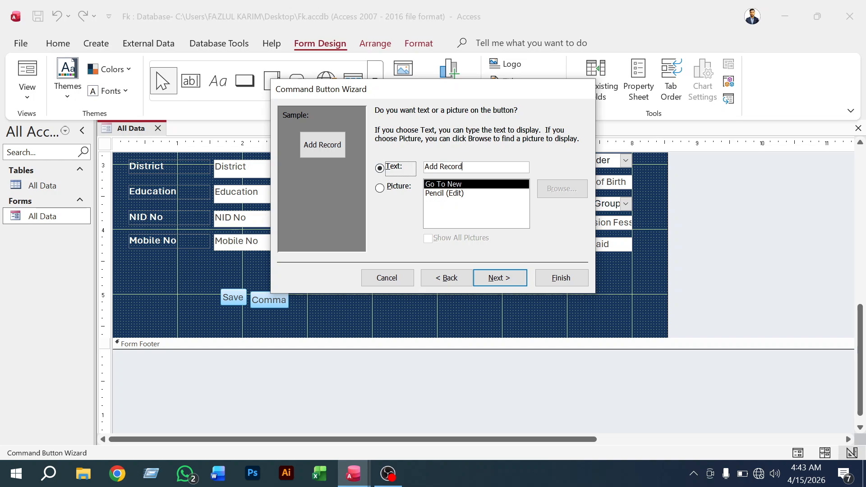
key(ctrl+shift+Left)
click(469, 167)
key(shift+Left)
key(shift+Left)
key(shift+Left)
key(shift+Left)
key(shift+Left)
key(BackSpace)
key(BackSpace)
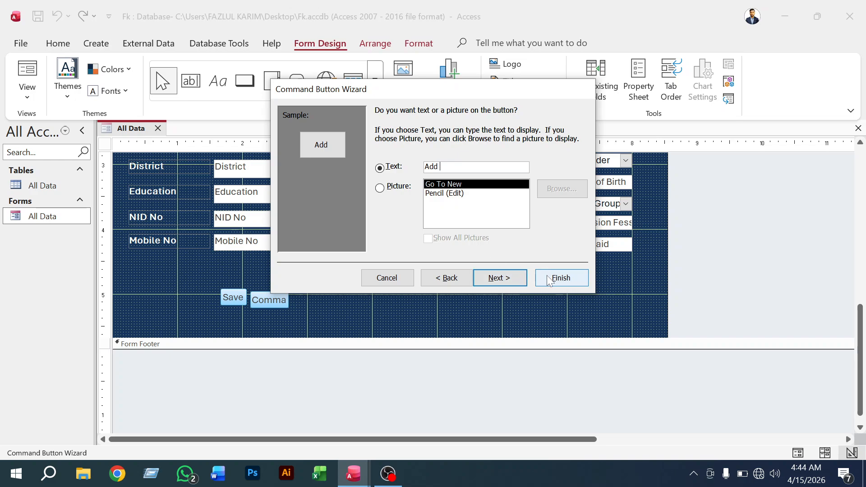
click(556, 283)
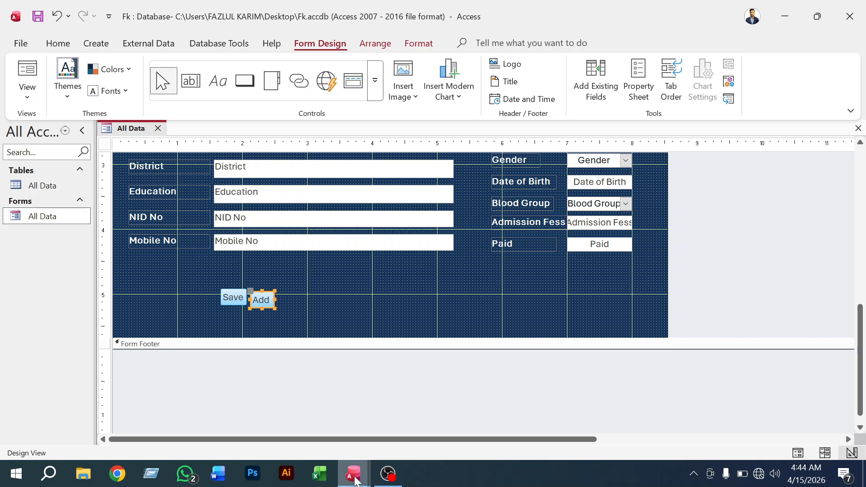
Check the button captions on the finished sample form, then change the Add button's caption to "Add New" and widen the button
mouse_move(355, 479)
click(400, 431)
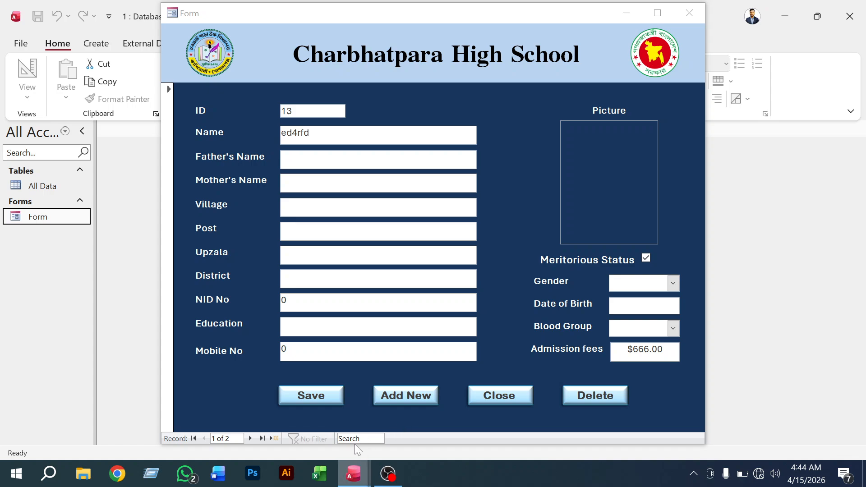
mouse_move(349, 484)
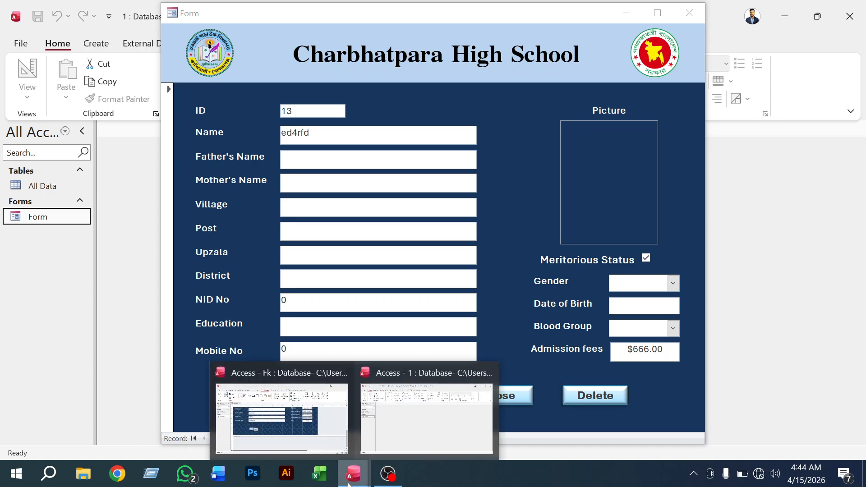
click(280, 417)
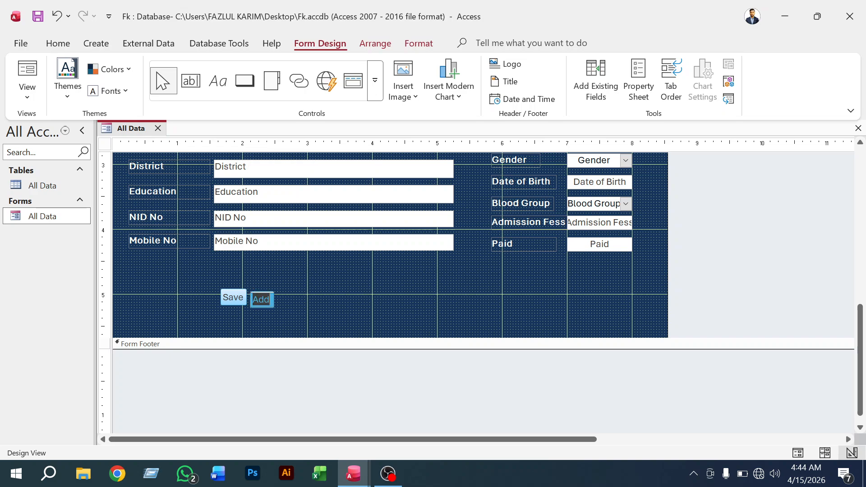
click(277, 298)
text(New)
key(Escape)
drag(275, 299, 295, 300)
click(318, 303)
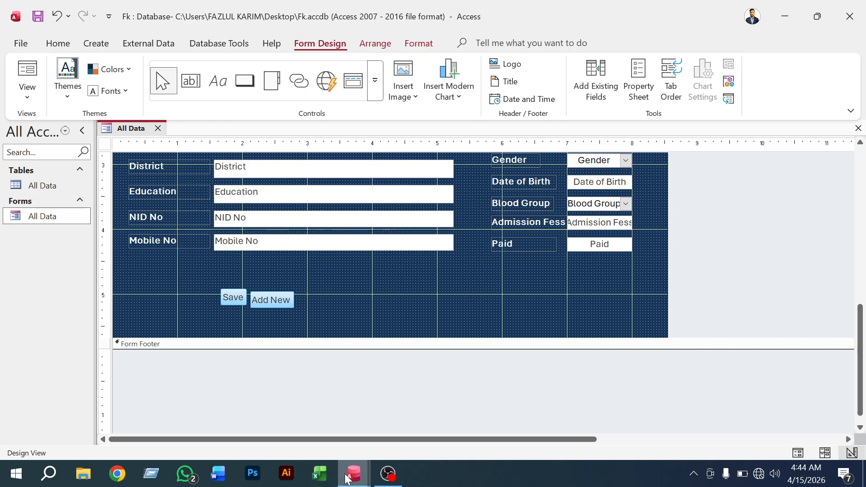
Check the sample form's buttons, then draw a third command button beside Add New with the Close Form action from Form Operations
mouse_move(353, 474)
click(391, 434)
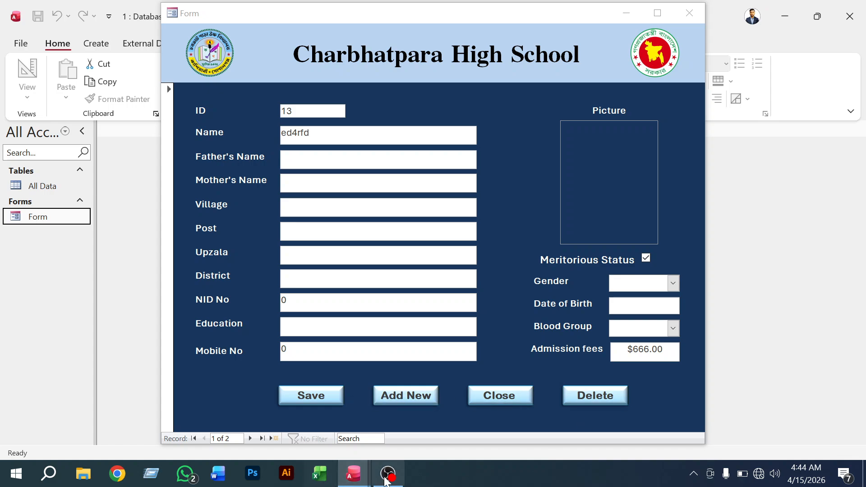
mouse_move(355, 475)
click(288, 421)
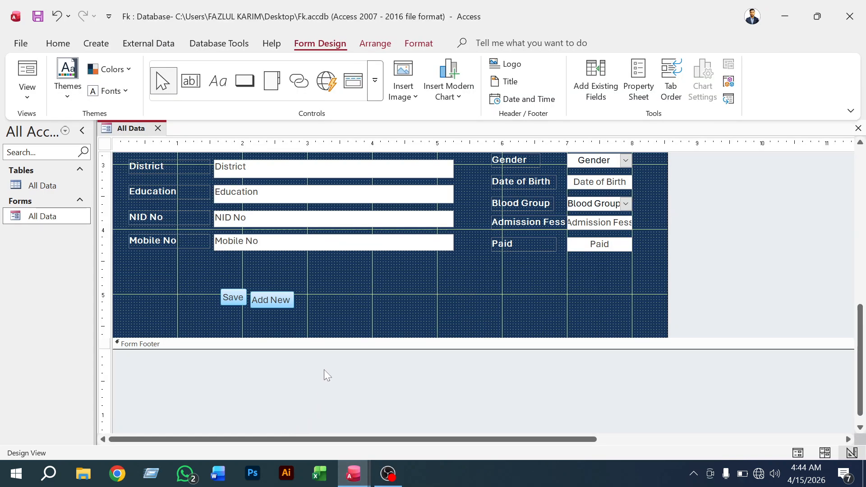
click(245, 80)
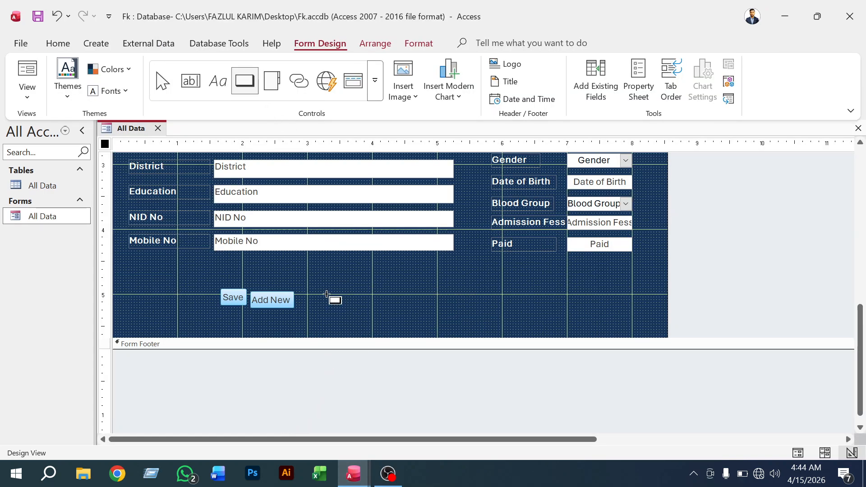
drag(319, 292, 367, 307)
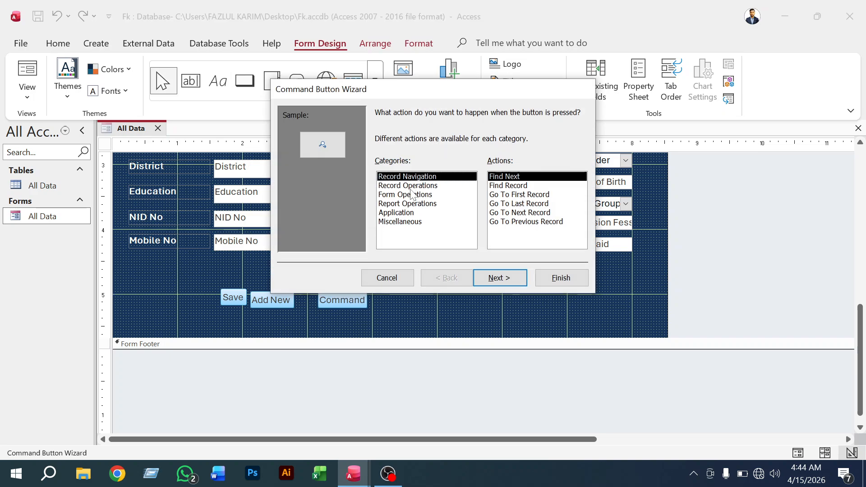
click(411, 197)
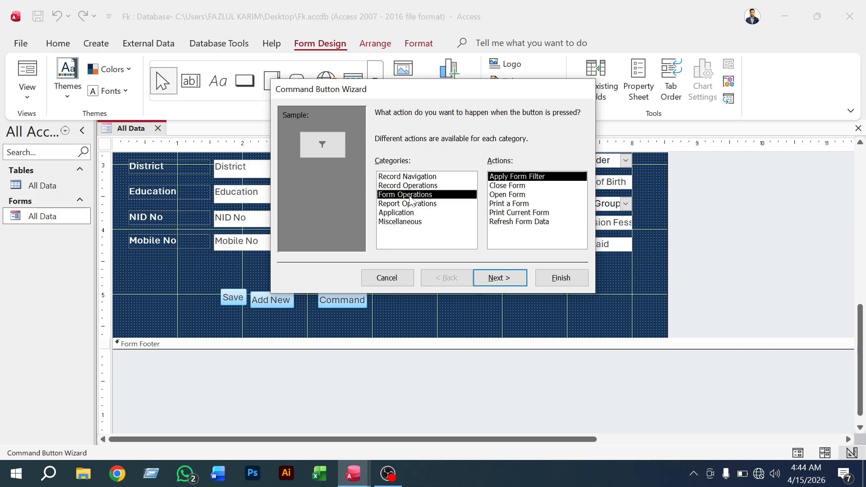
click(524, 186)
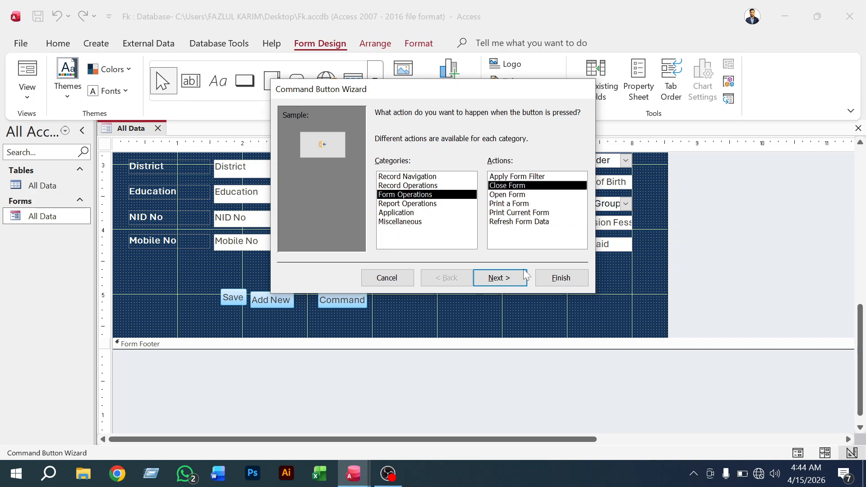
click(491, 284)
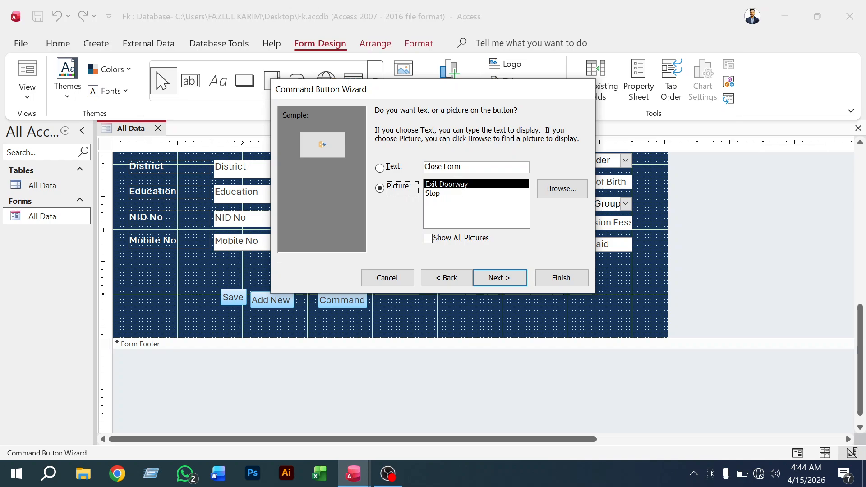
Give the third button the text caption "Close" and finish the wizard with the default name
click(461, 167)
key(BackSpace)
key(BackSpace)
key(BackSpace)
key(BackSpace)
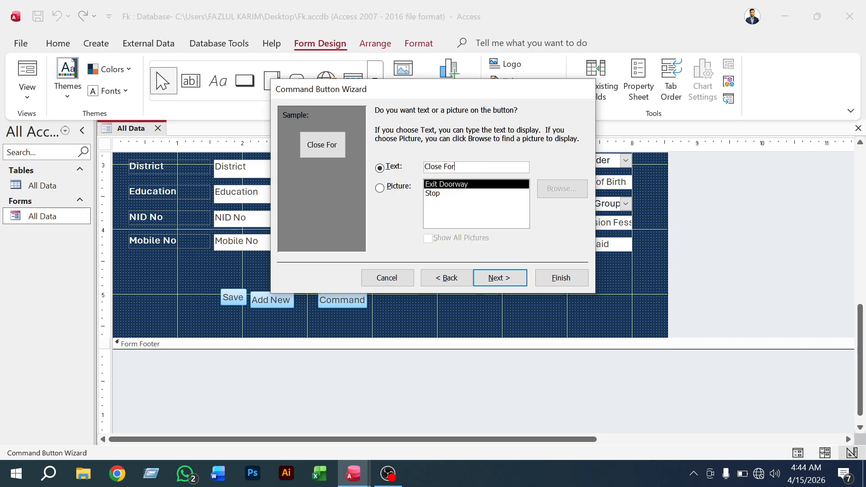
key(BackSpace)
click(493, 275)
click(573, 278)
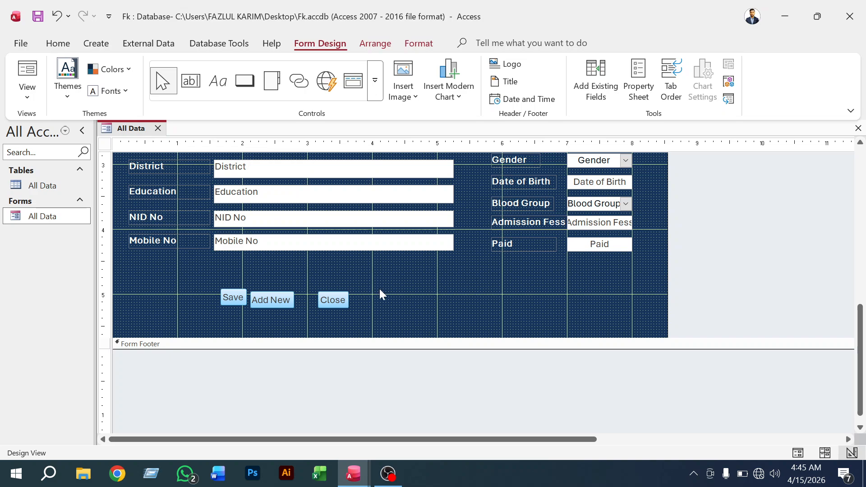
Draw a fourth command button beside Close and assign it the Delete Record action from Record Operations
click(245, 81)
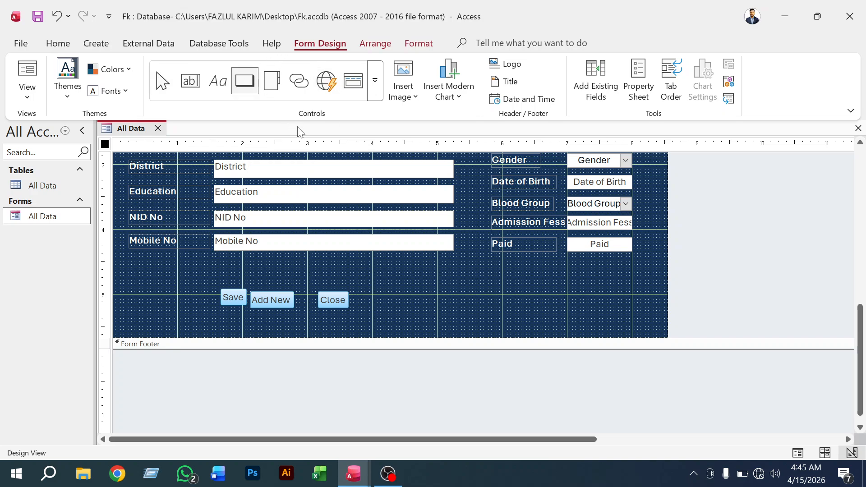
drag(362, 294, 403, 308)
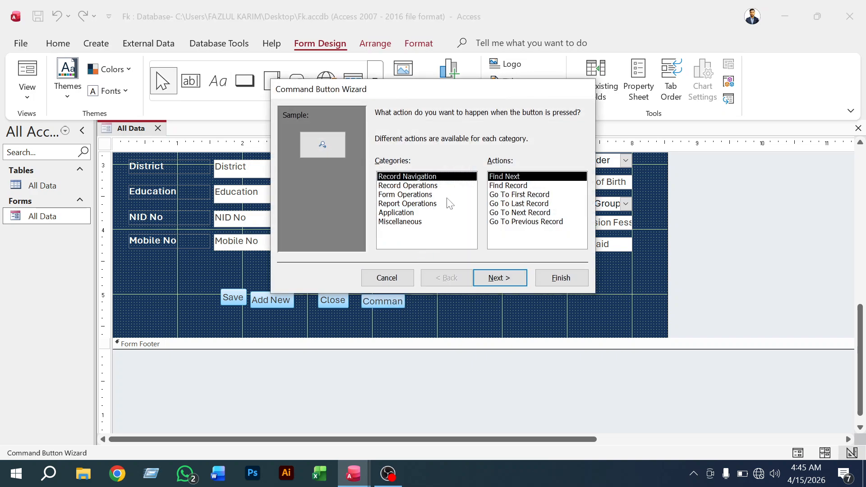
click(423, 195)
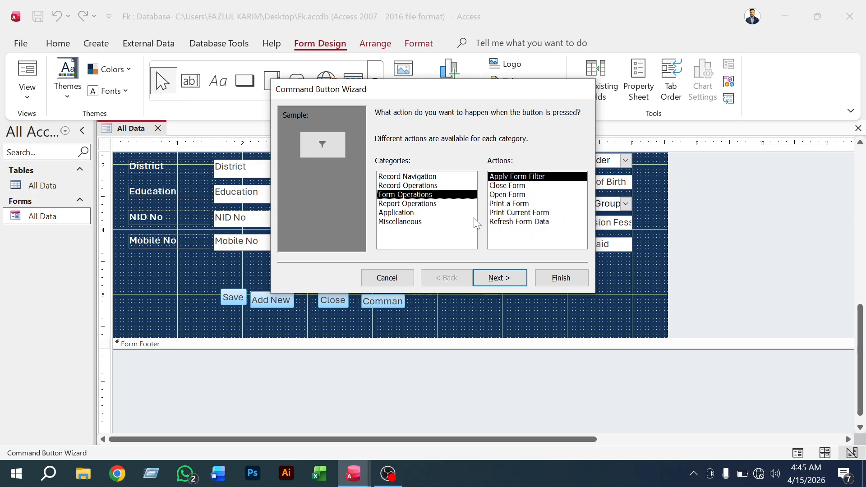
click(423, 204)
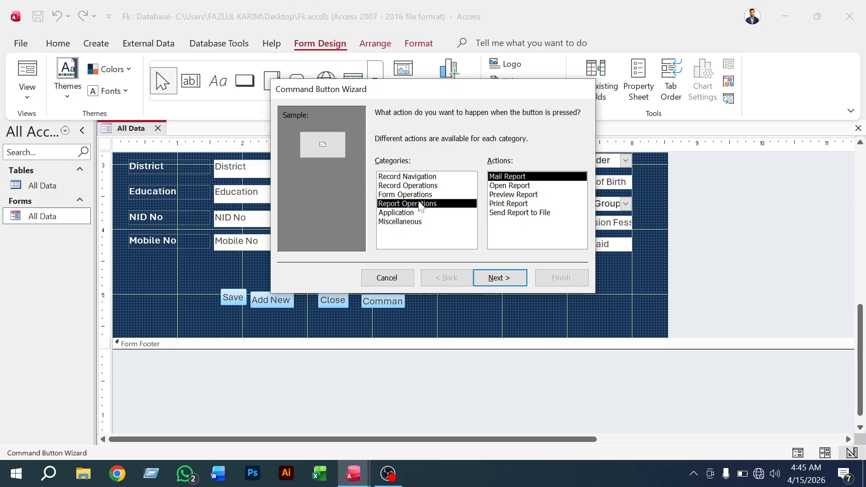
click(422, 196)
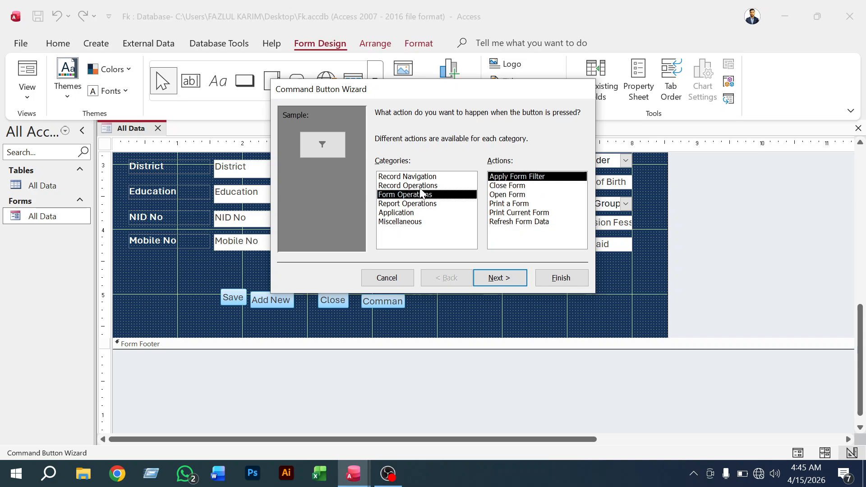
click(421, 187)
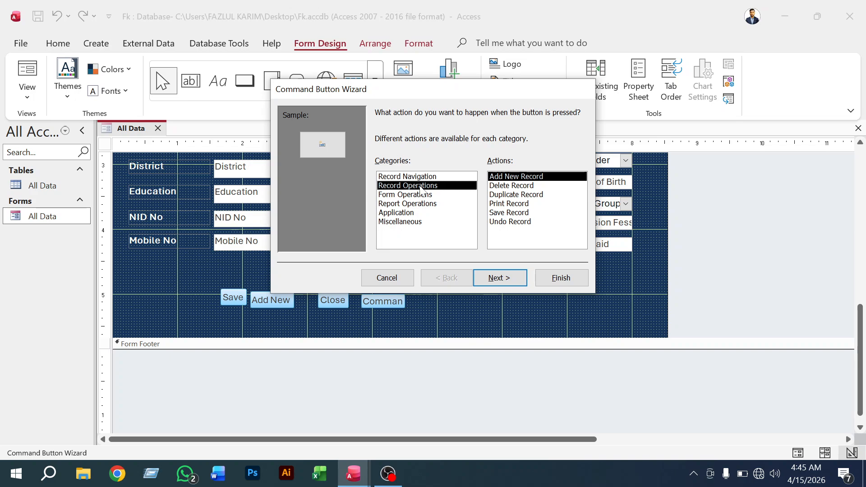
click(514, 187)
click(499, 278)
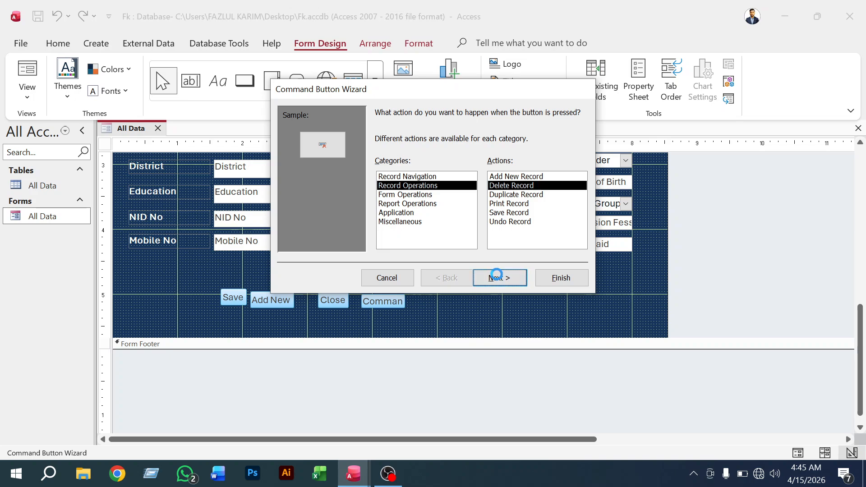
Give the fourth button a text caption shortened to "Delete" and finish the wizard
click(394, 169)
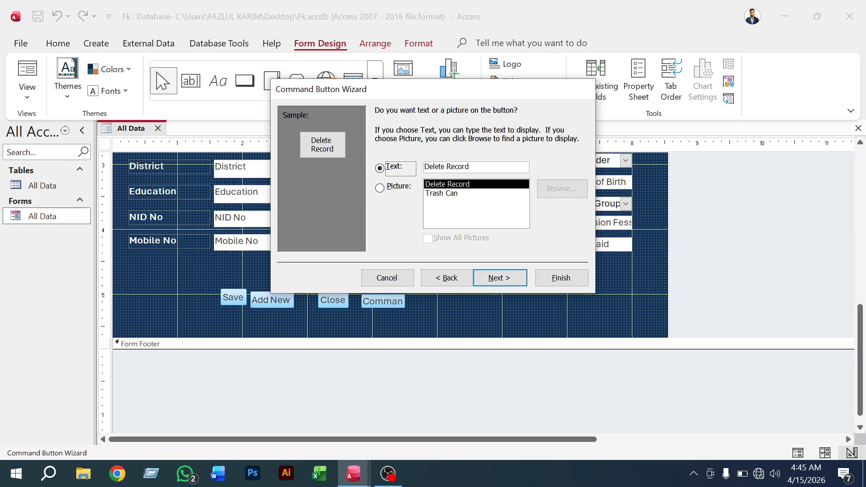
click(519, 167)
key(BackSpace)
key(BackSpace)
key(BackSpace)
key(BackSpace)
key(BackSpace)
key(BackSpace)
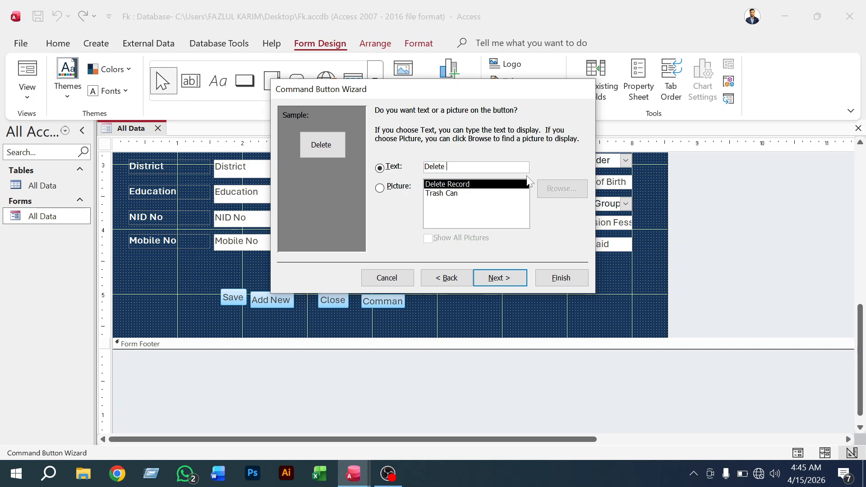
click(562, 278)
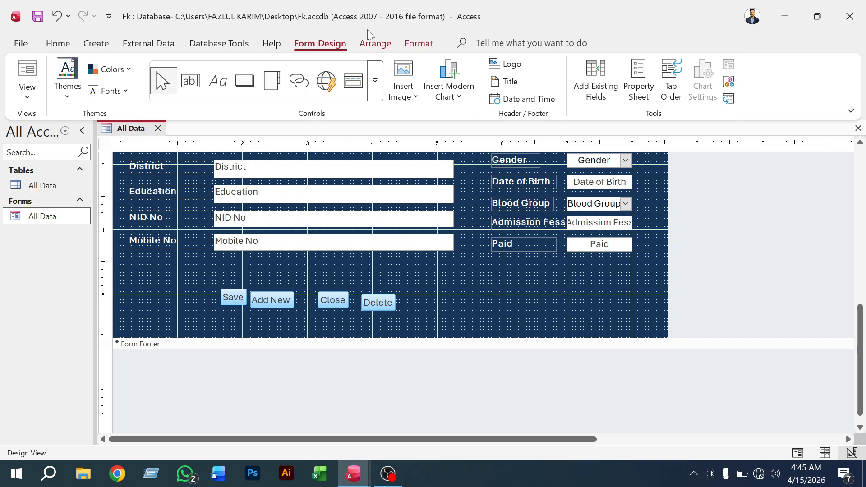
Line up the Add New, Close and Delete buttons side by side in one row directly after Save
click(266, 305)
drag(264, 291, 264, 288)
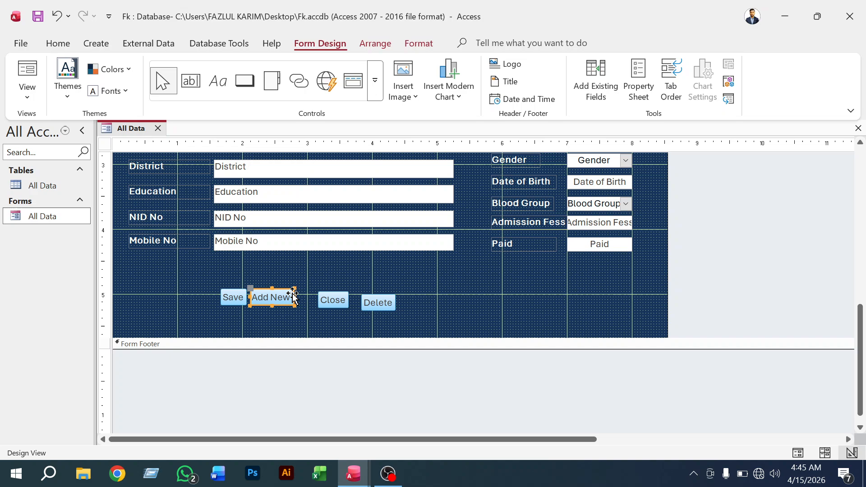
click(326, 294)
drag(326, 293, 305, 291)
click(368, 302)
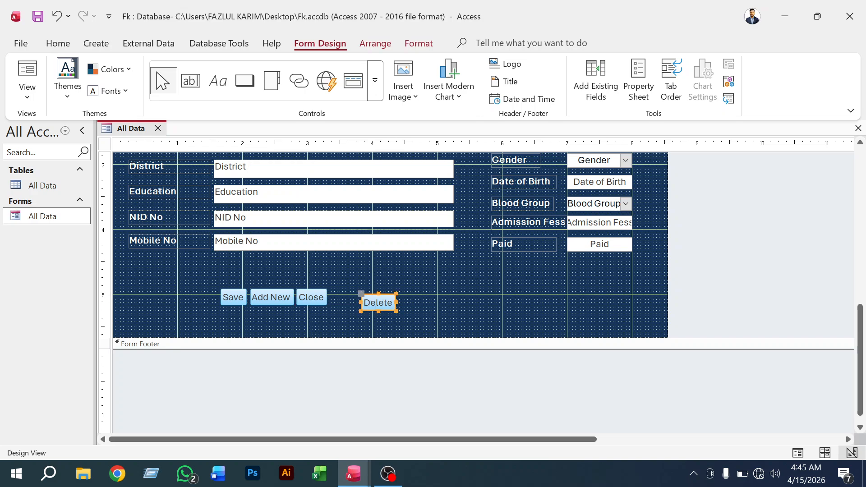
drag(373, 302, 339, 293)
click(451, 298)
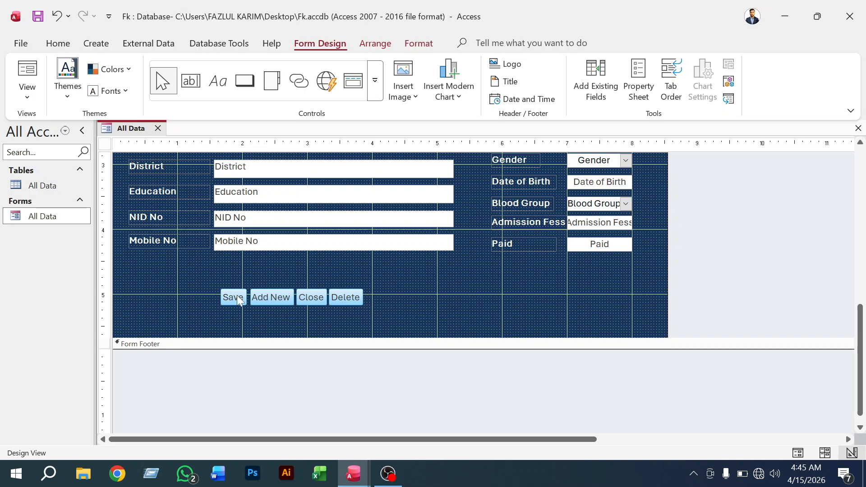
Move the Add New button past Delete and widen it to span the 4 to 5 inch grid lines
click(265, 299)
drag(282, 294, 441, 296)
click(437, 282)
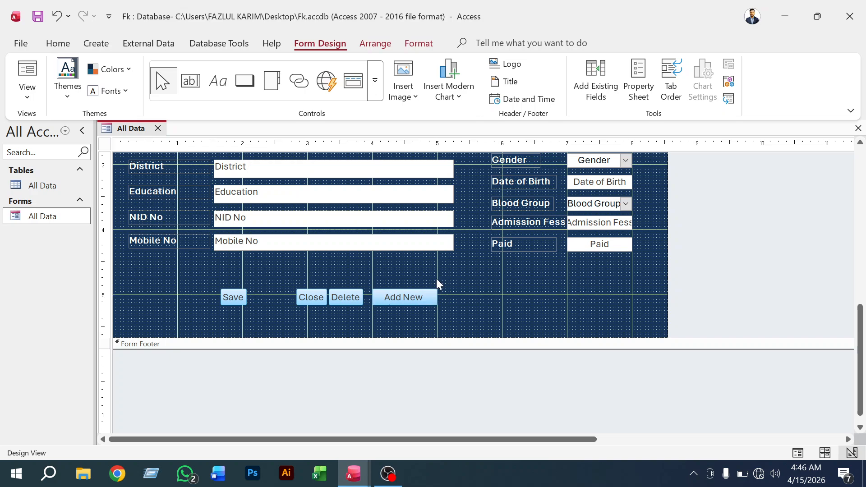
Select all four command buttons together and make them slightly taller
click(421, 295)
shift+click(348, 299)
shift+click(313, 296)
shift+click(232, 299)
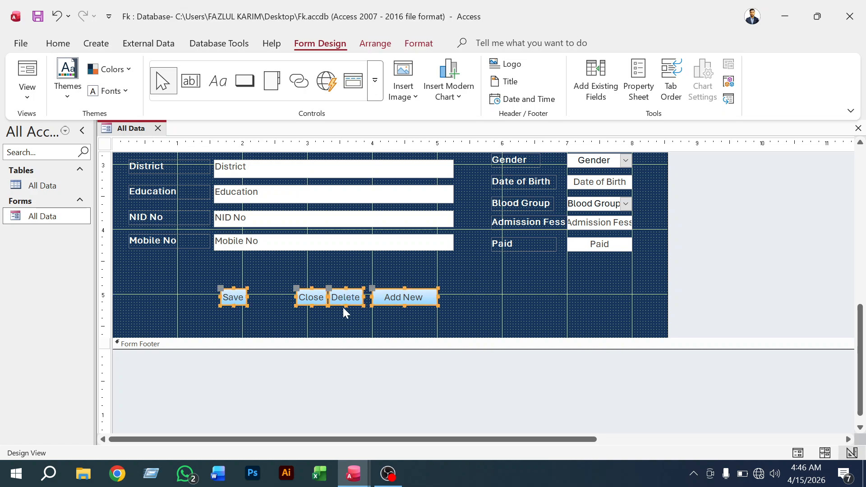
drag(345, 306, 349, 307)
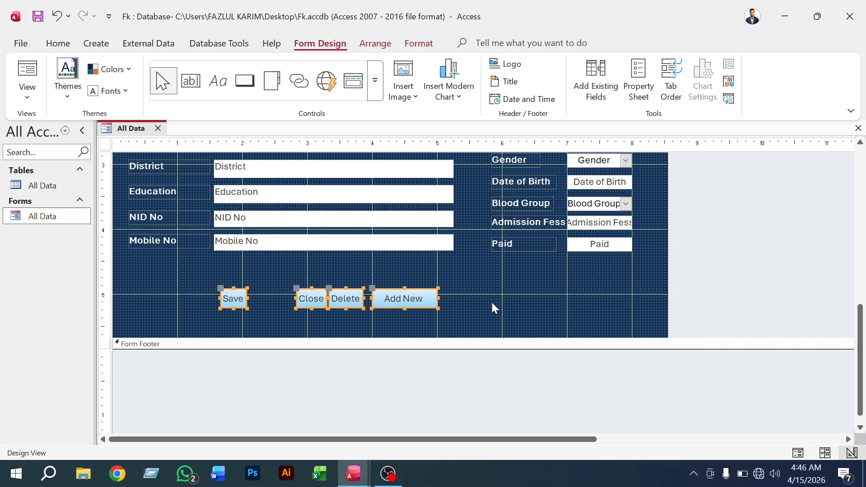
click(455, 298)
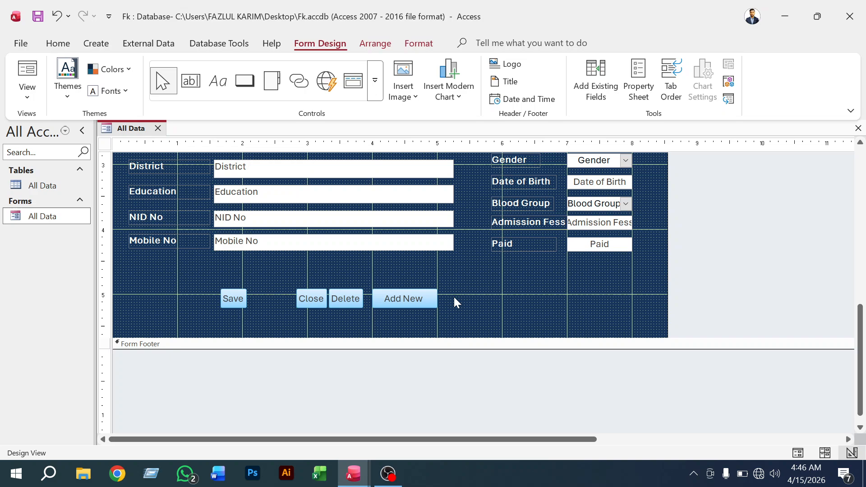
Move the Delete and Close buttons to the far side of Add New to free space after Save
click(340, 301)
drag(349, 299, 476, 298)
click(311, 298)
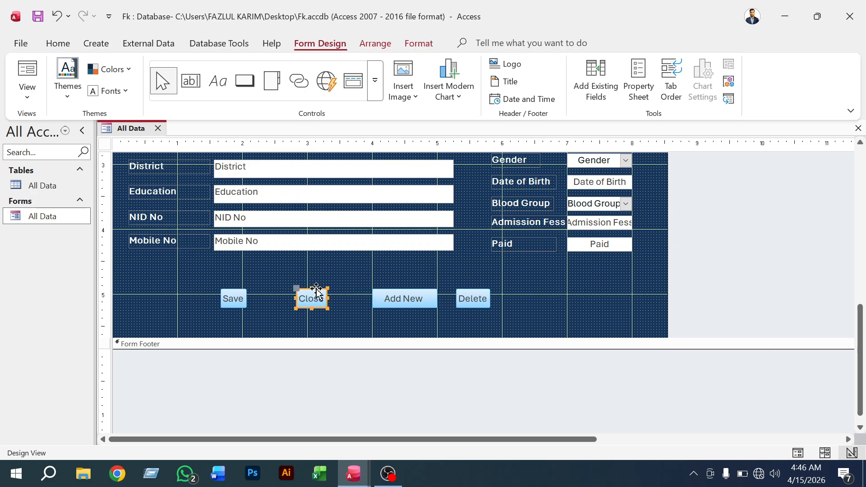
drag(316, 288, 531, 300)
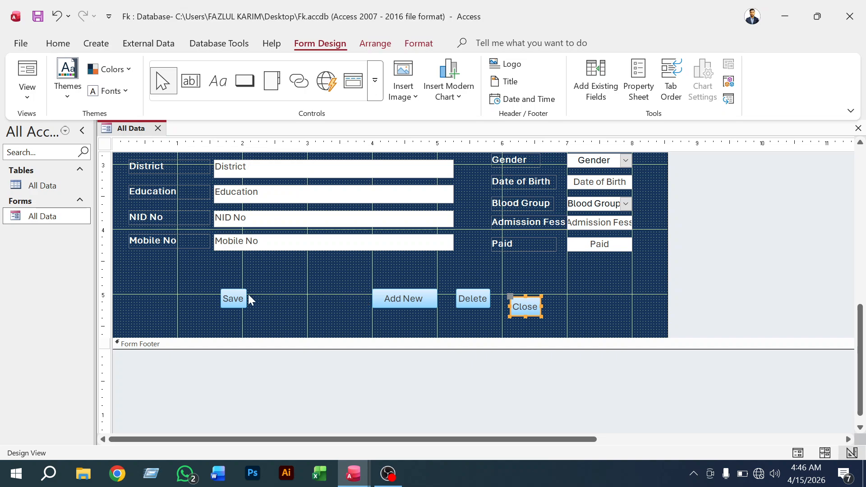
Move the Save button to the 2 inch grid line and widen it to reach the 3 inch line
click(242, 300)
mouse_move(236, 288)
mouse_down()
mouse_move(219, 291)
mouse_move(260, 295)
mouse_up()
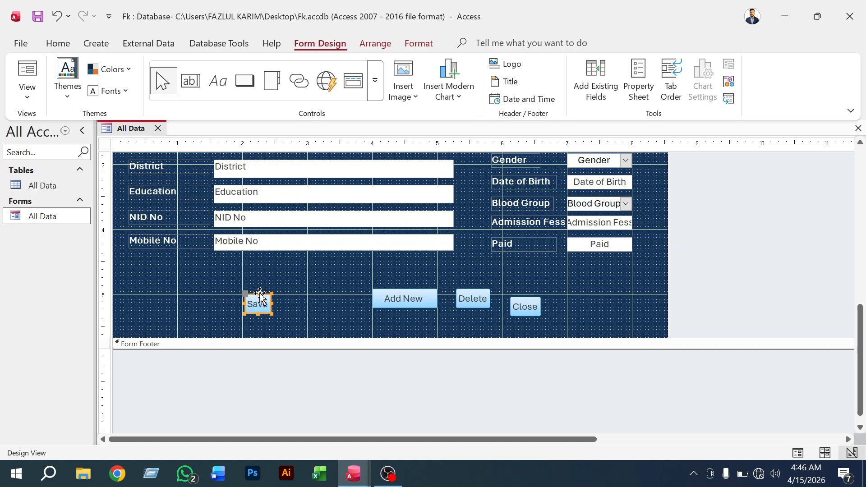
key(Left)
key(Left)
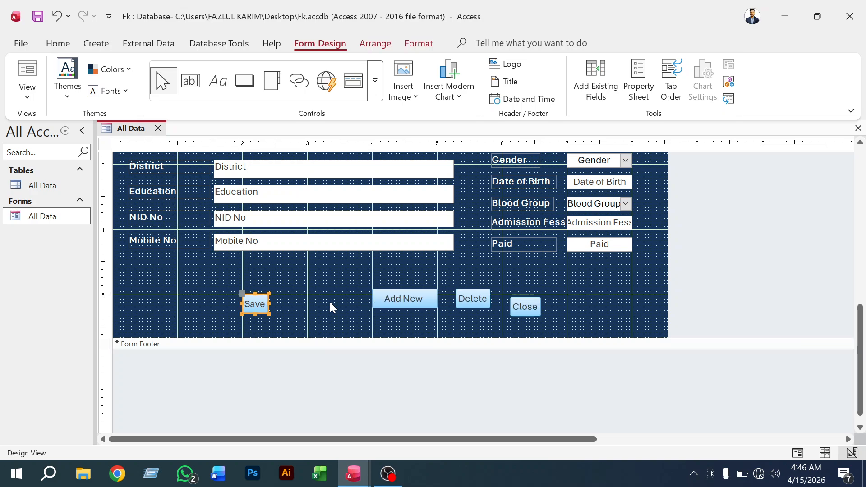
key(Right)
click(305, 310)
drag(269, 304, 308, 305)
click(330, 305)
Place the Add New button beside Save with a small gap, level with it
click(400, 299)
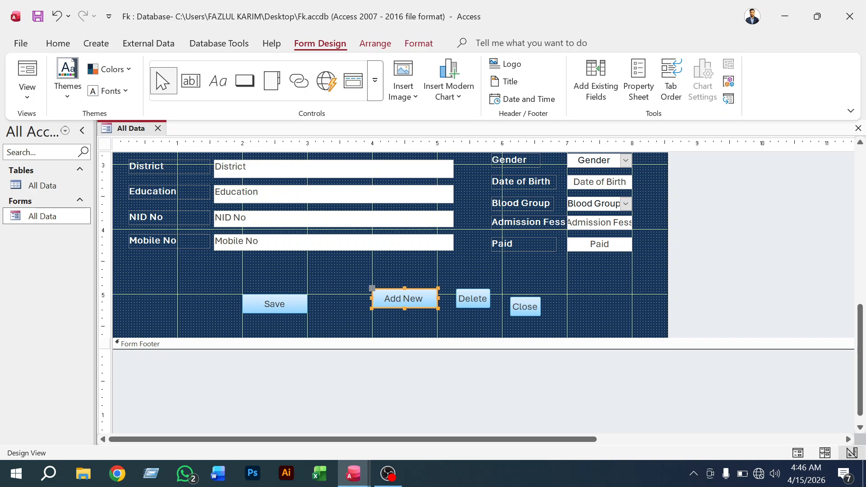
drag(410, 294, 364, 300)
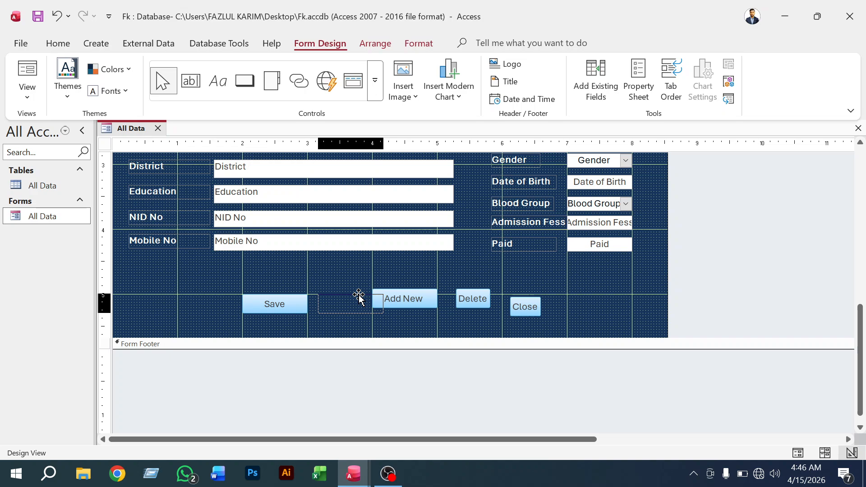
drag(359, 298, 359, 297)
Widen the Delete button to 1 inch and place it after Add New, level with the row
click(471, 296)
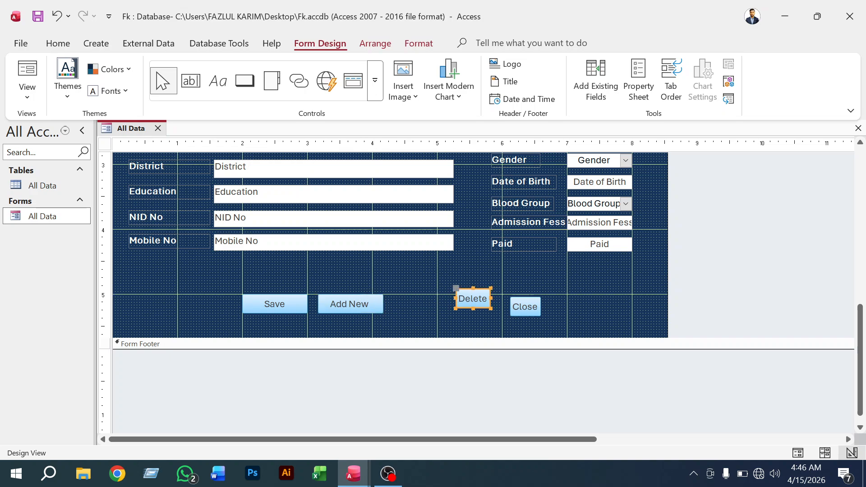
drag(469, 293, 501, 304)
click(521, 291)
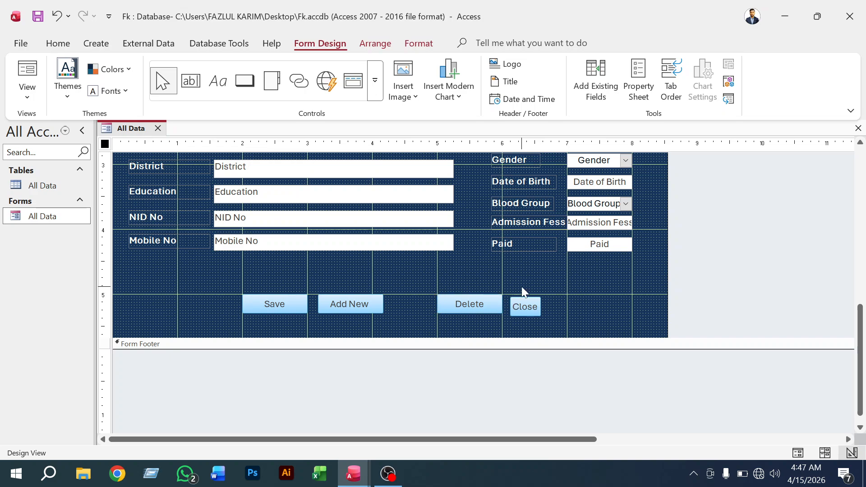
click(469, 304)
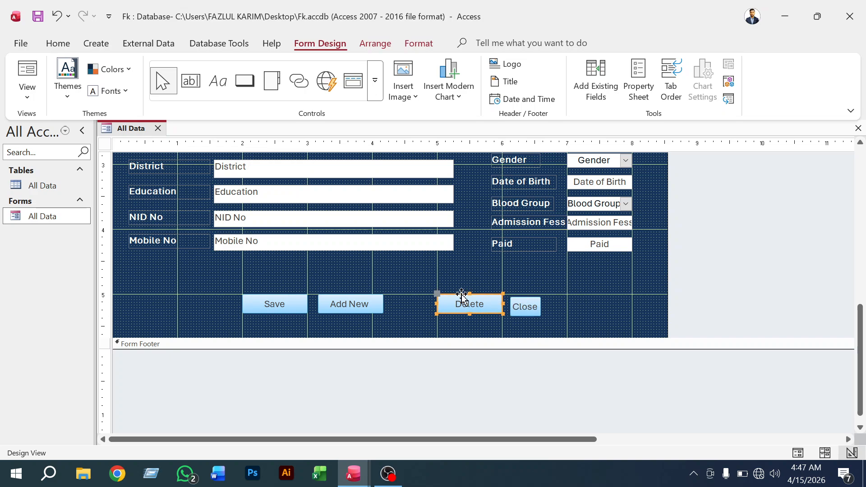
drag(462, 297, 438, 297)
Widen the Close button to span the 6 to 7 inch grid lines, level with the other buttons
click(523, 312)
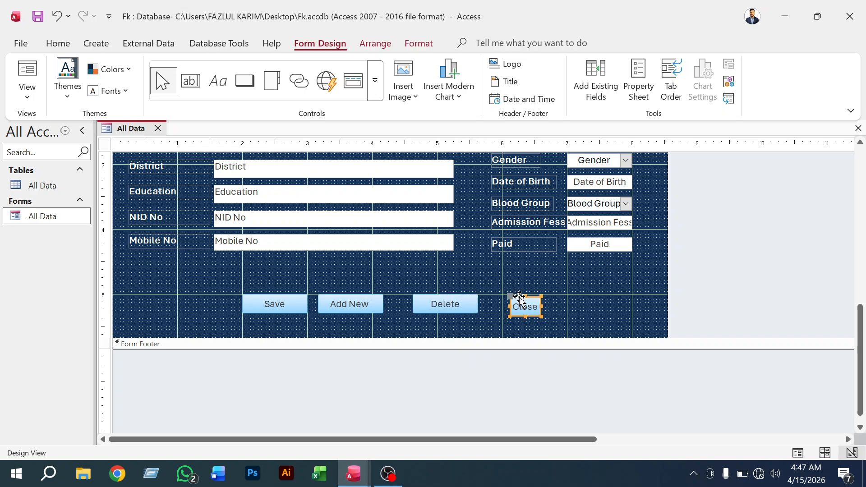
drag(518, 302, 568, 300)
click(532, 302)
click(594, 306)
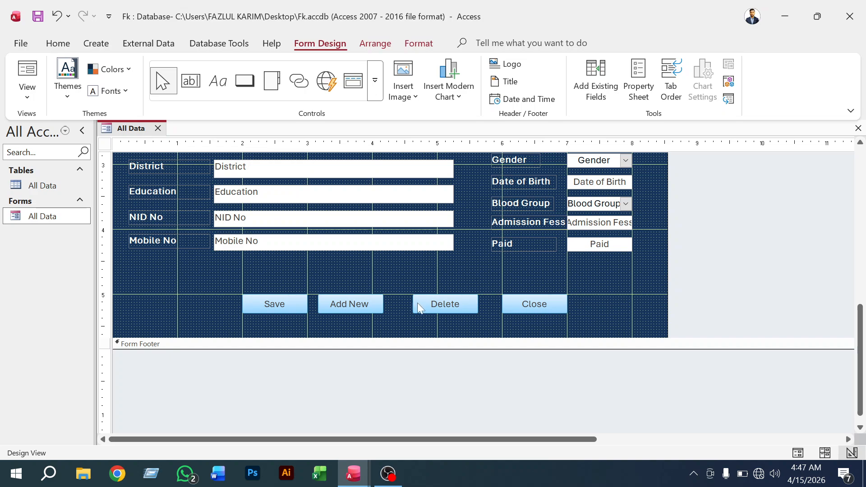
Swap the last two buttons, placing Close at the 5 inch grid line and Delete after it
click(451, 305)
drag(431, 297, 478, 294)
click(539, 304)
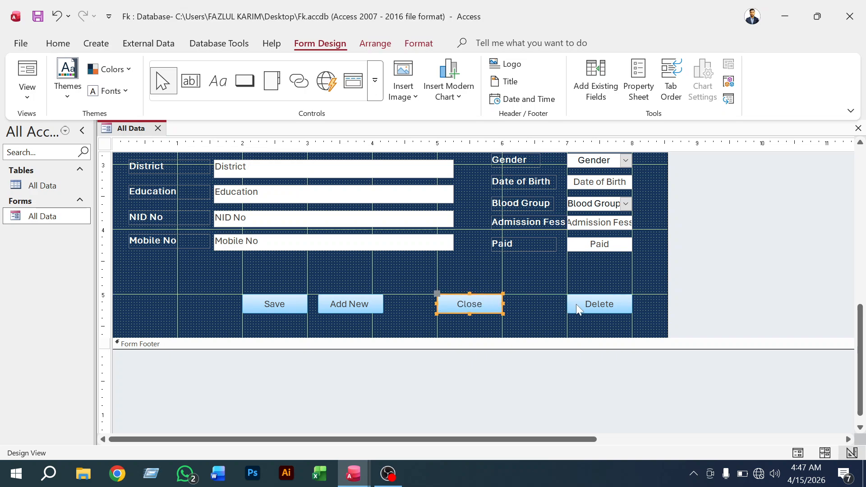
click(587, 307)
drag(580, 300, 551, 297)
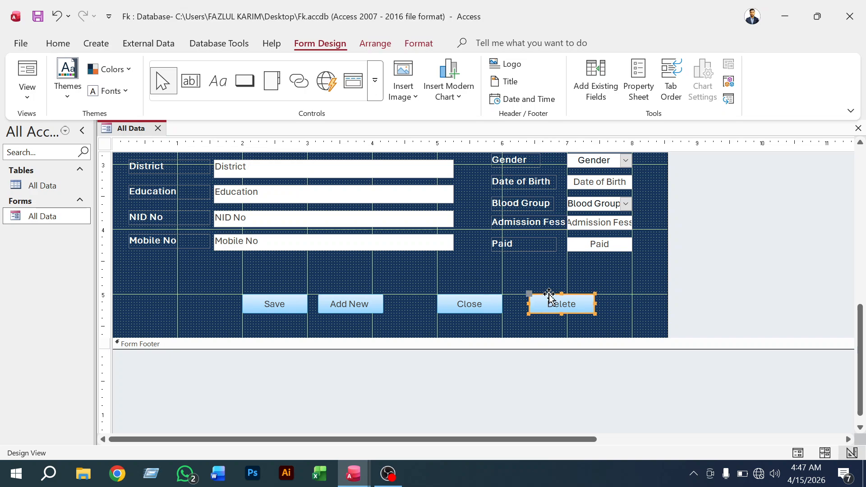
Shift Save outward to start at about 1.5 inches and move Delete closer to Close
click(291, 303)
drag(281, 299, 253, 297)
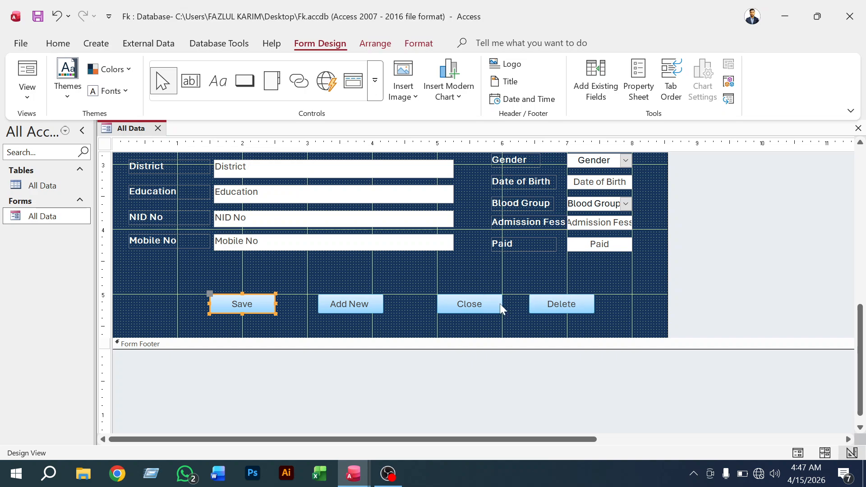
click(563, 303)
drag(571, 295, 558, 295)
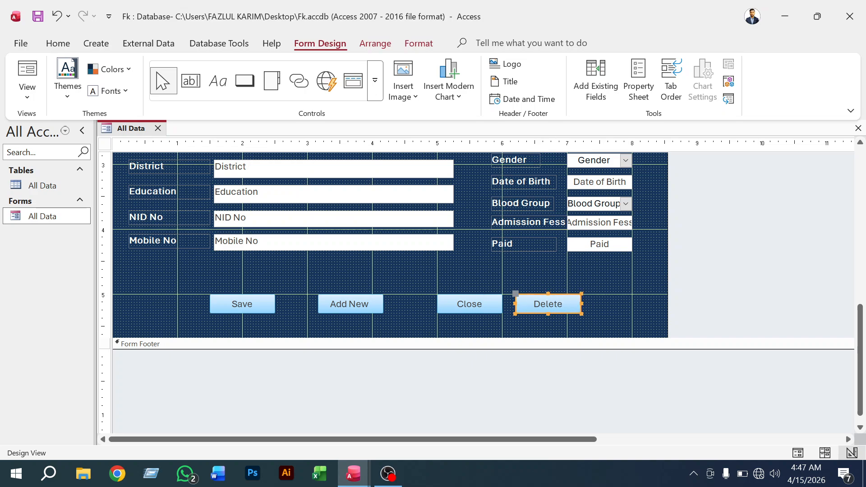
Align the bottom edges of the Save, Add New, Close and Delete buttons and give them equal horizontal spacing
shift+click(484, 309)
shift+click(333, 307)
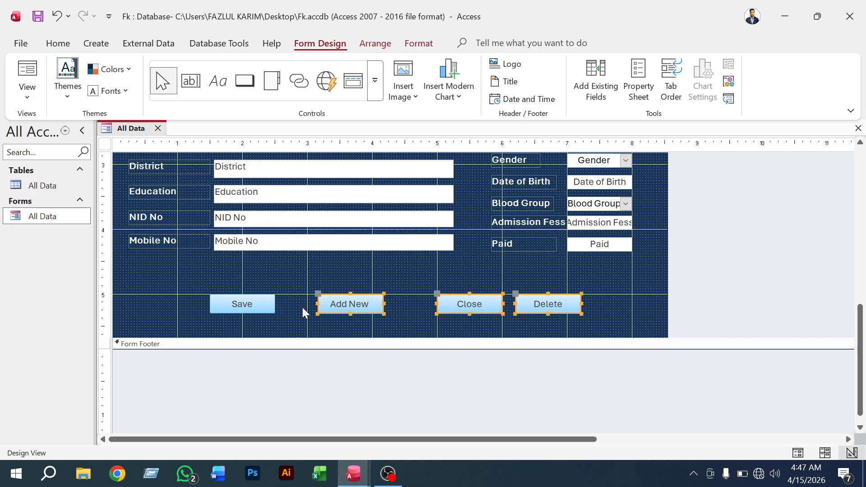
shift+click(248, 307)
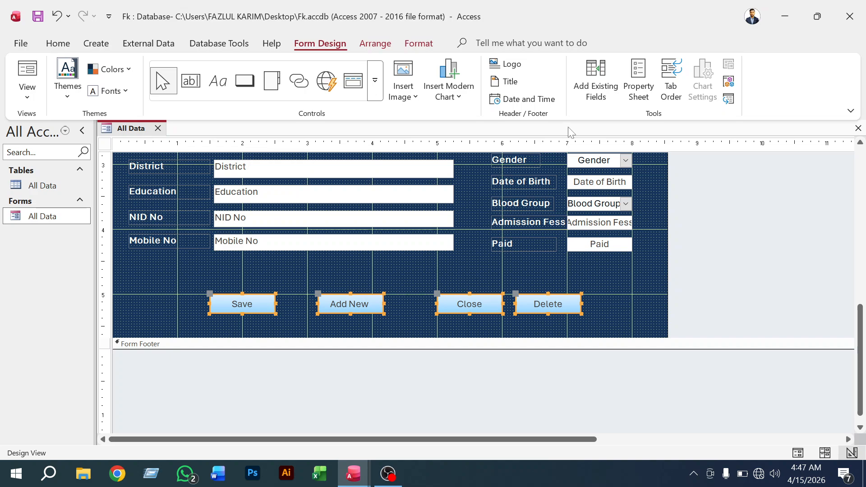
click(374, 45)
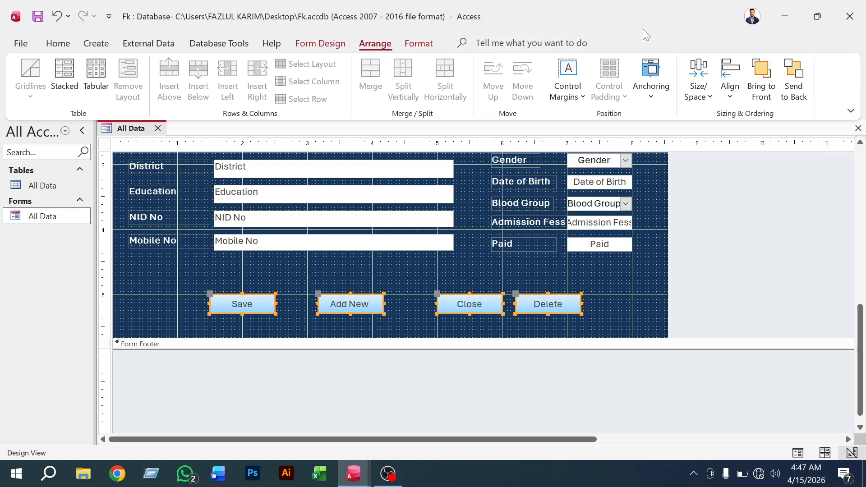
click(729, 90)
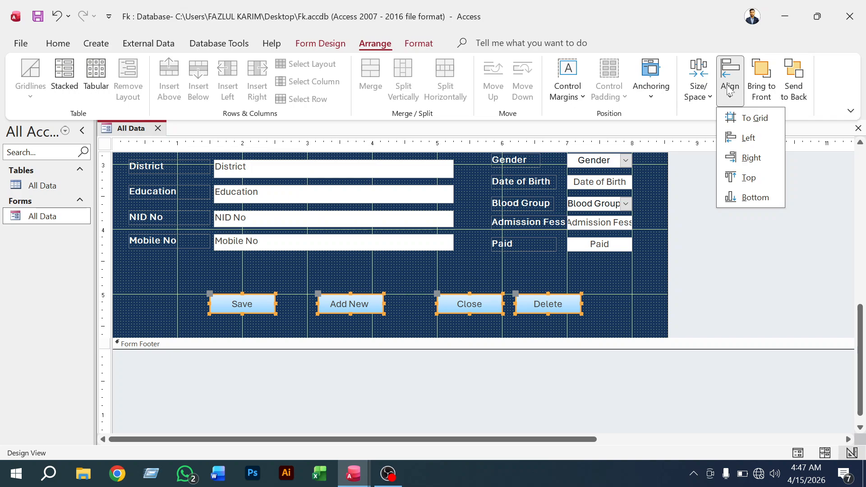
click(756, 198)
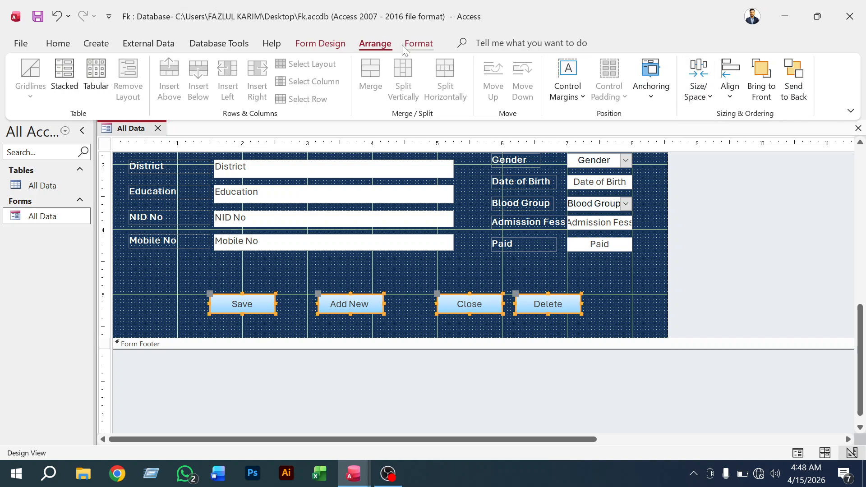
click(702, 100)
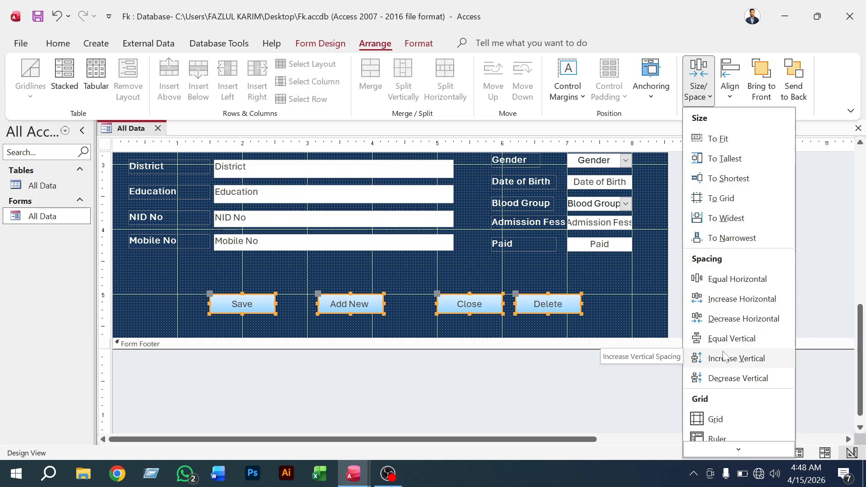
click(728, 279)
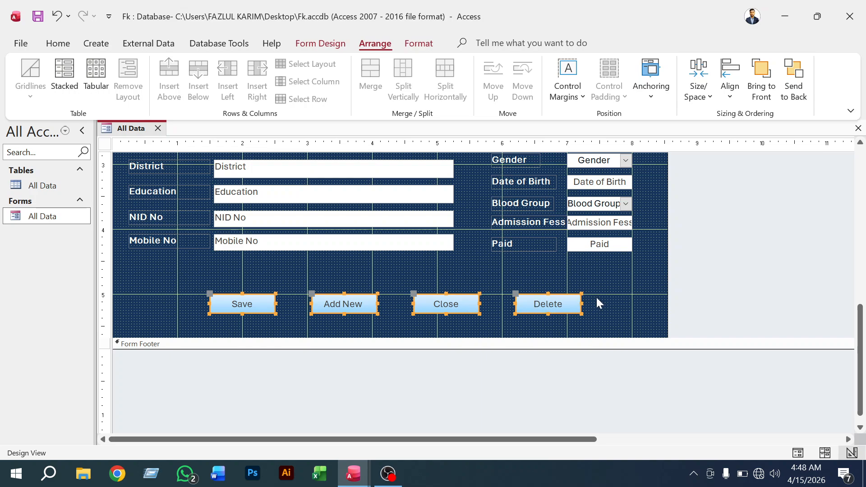
Nudge the whole button row about 0.3 inch left and about 0.3 inch up, closer to the fields
scroll(598, 299, up, 2)
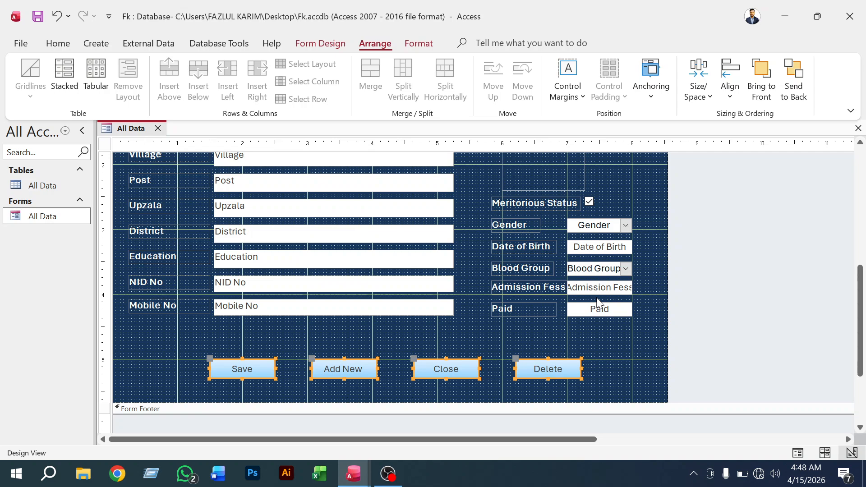
scroll(597, 300, up, 2)
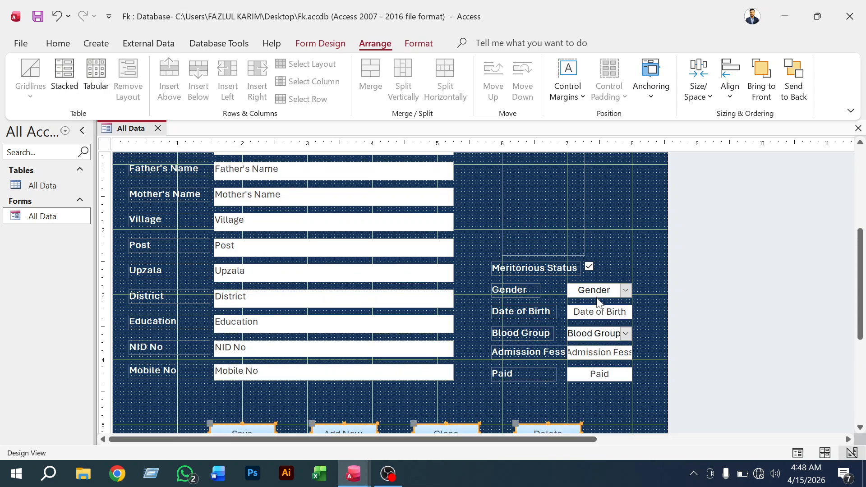
scroll(597, 300, up, 4)
scroll(597, 297, down, 2)
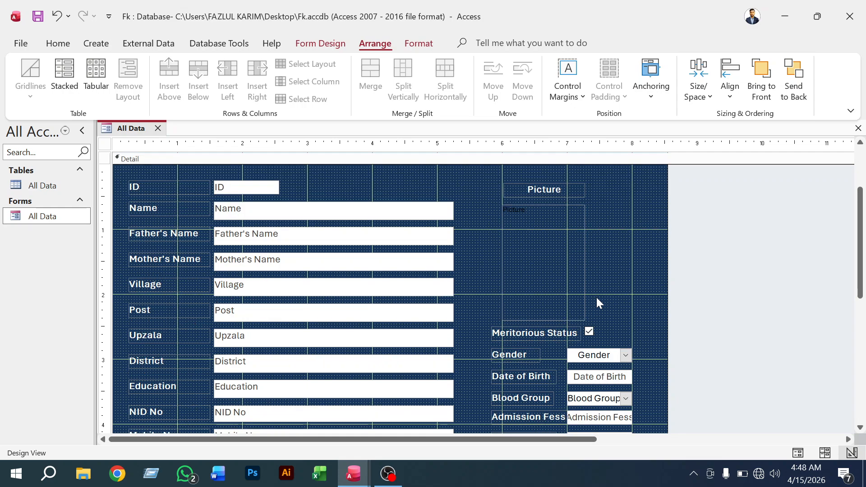
scroll(596, 297, up, 2)
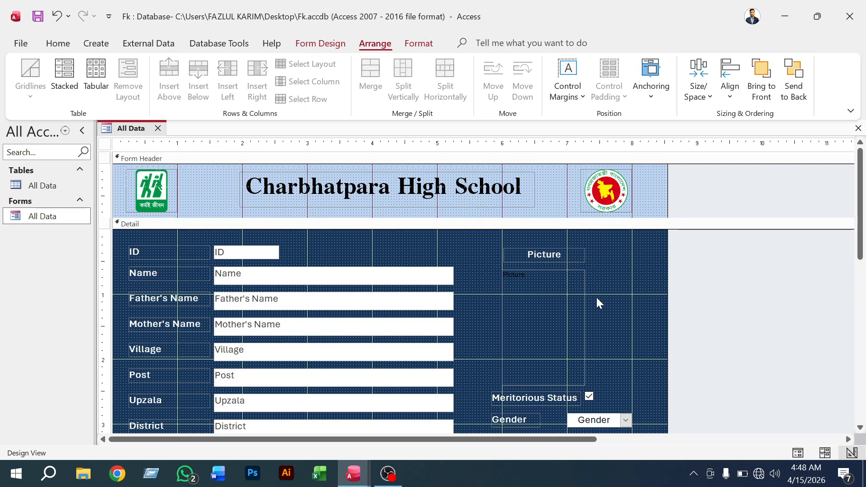
scroll(597, 297, down, 5)
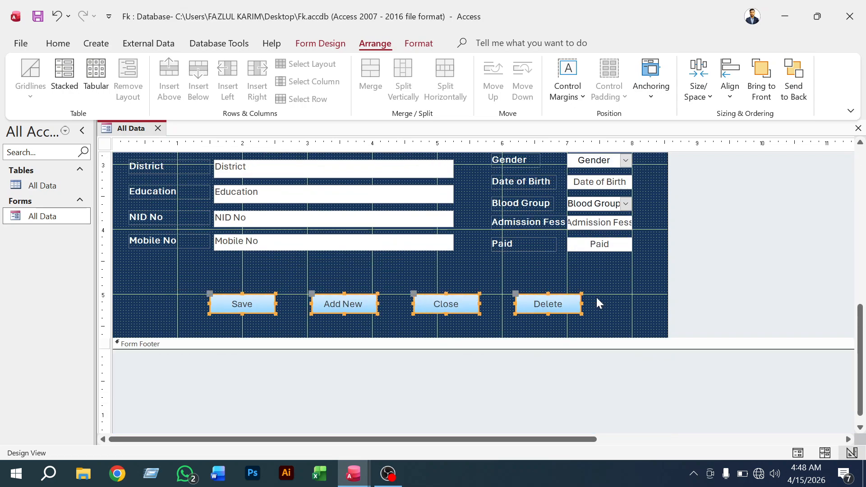
key(Left)
key(Left)
key(Left)
key(Left)
key(Left)
key(Left)
key(Left)
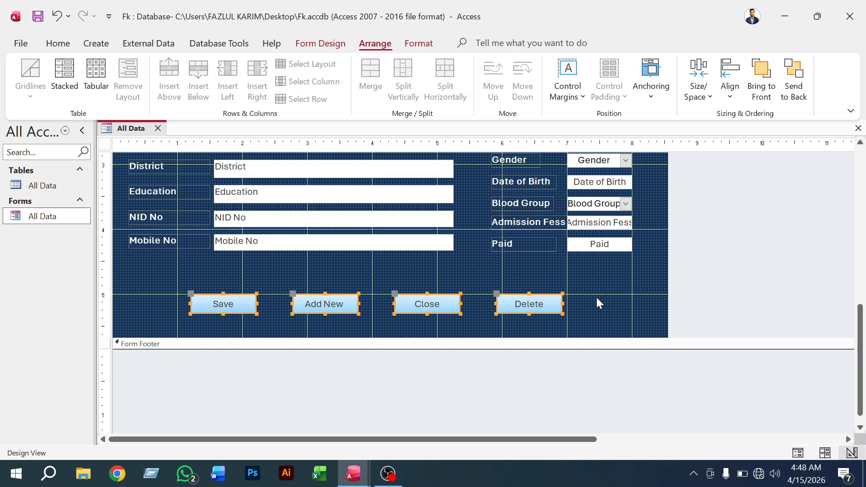
key(Up)
key(Up)
key(Up)
key(Up)
key(Up)
key(Up)
key(Up)
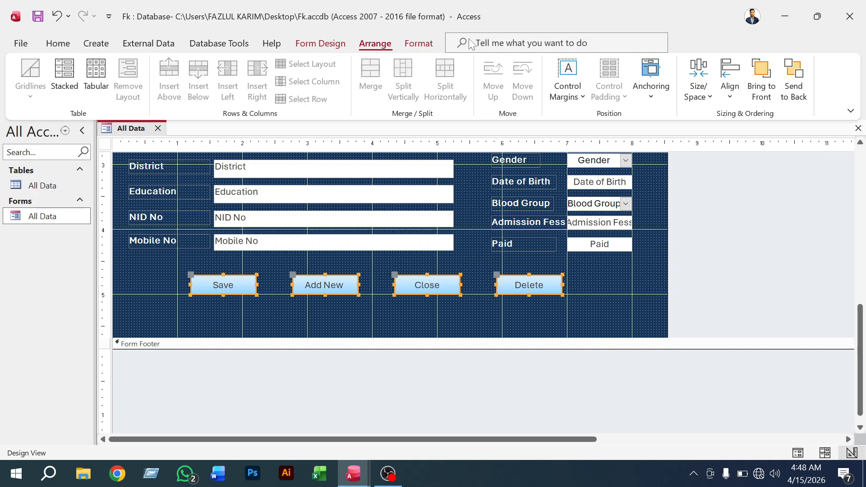
Apply the first preset bevel effect to all four selected command buttons
click(420, 44)
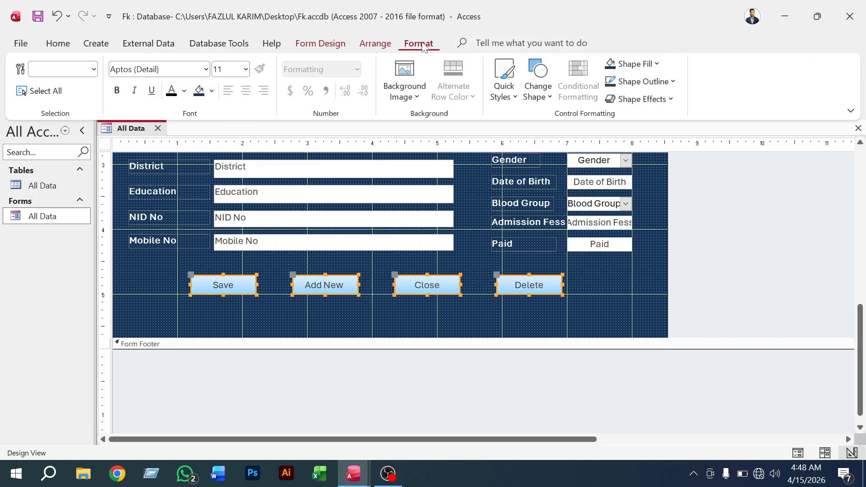
click(671, 99)
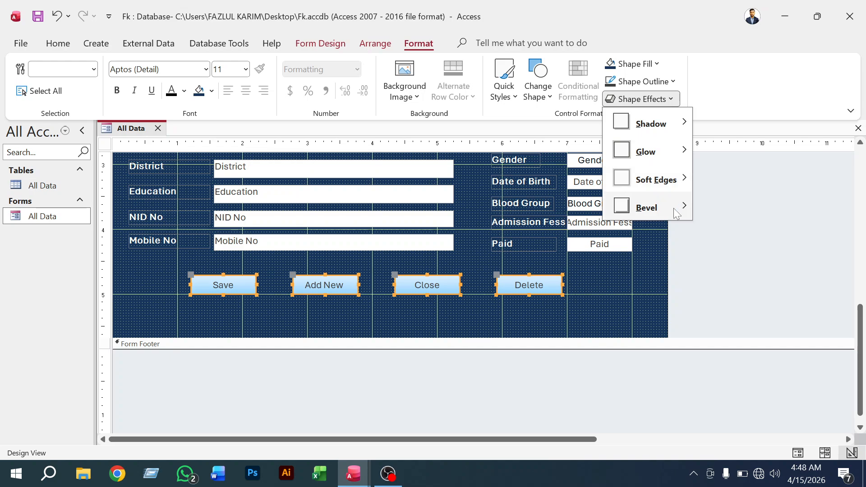
mouse_move(677, 213)
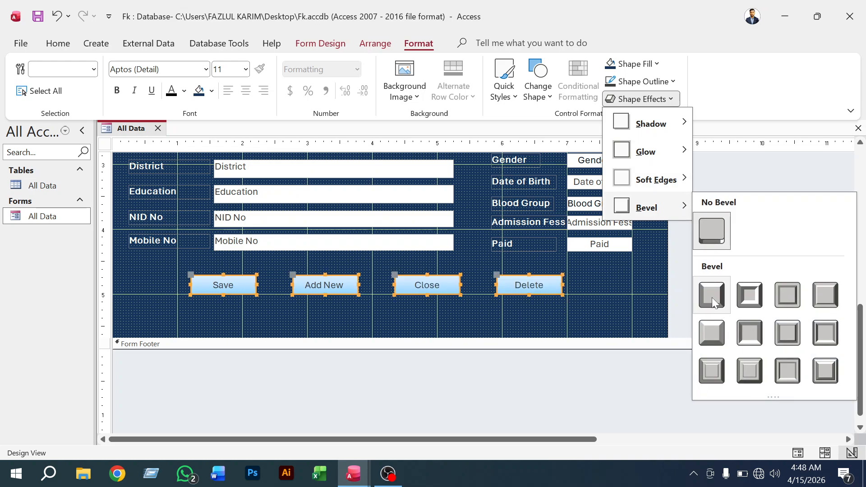
click(712, 297)
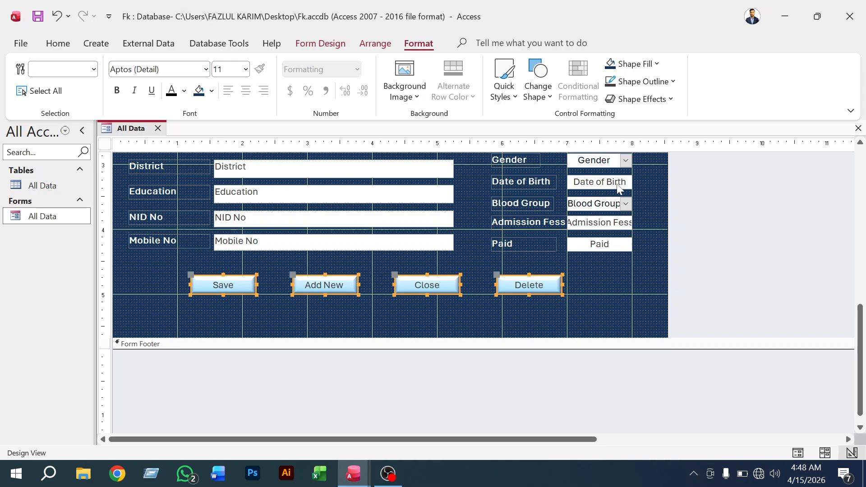
Apply the third outer shadow preset in the first row to the four command buttons
click(672, 103)
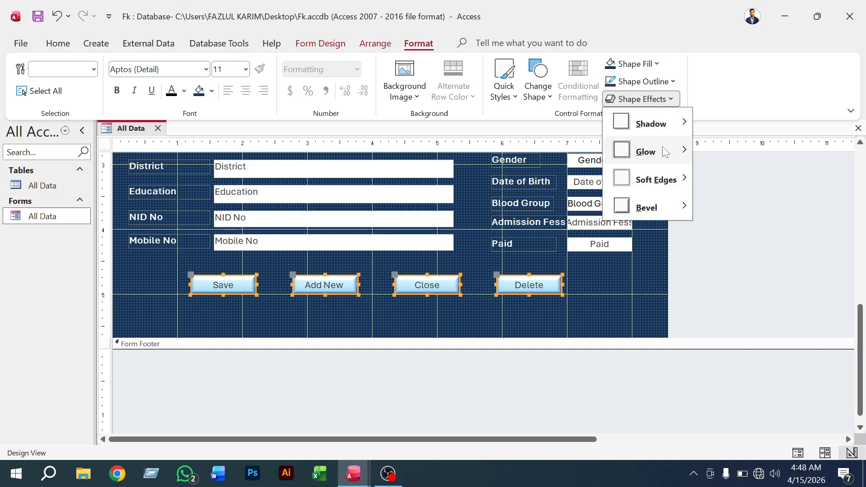
mouse_move(665, 152)
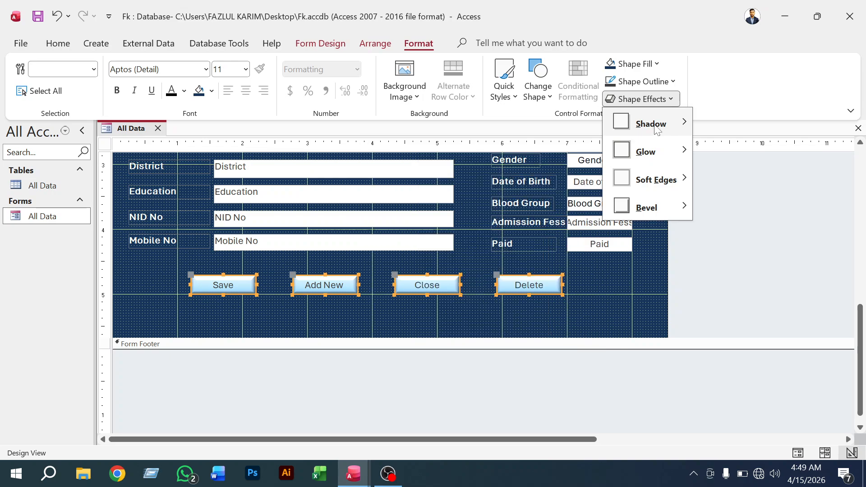
mouse_move(662, 127)
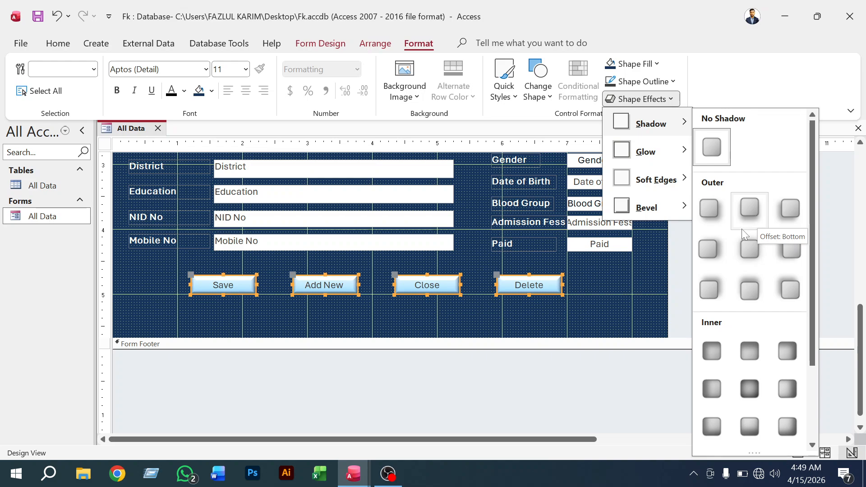
click(790, 208)
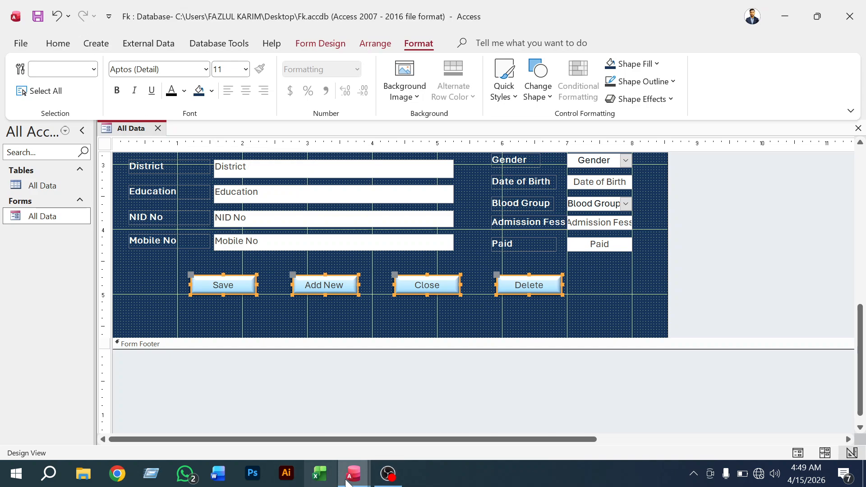
Switch to the database named 1, try Add New on its sample form, and open that form in Design View
mouse_move(352, 477)
click(402, 435)
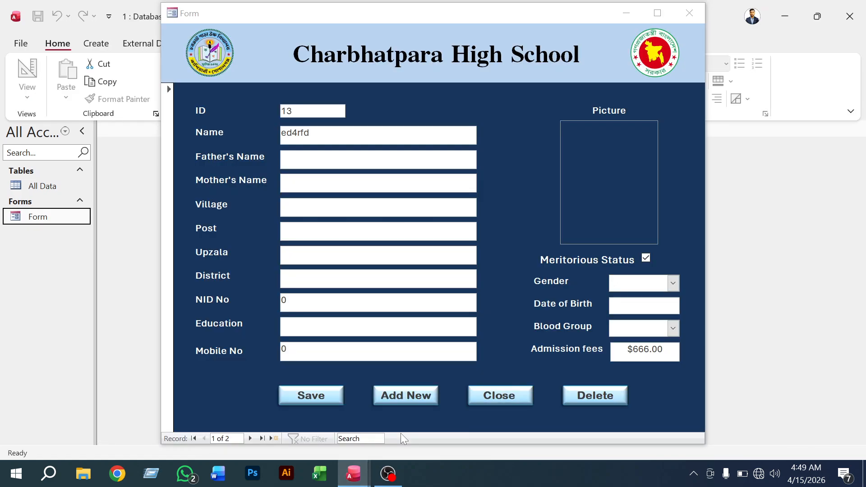
click(399, 394)
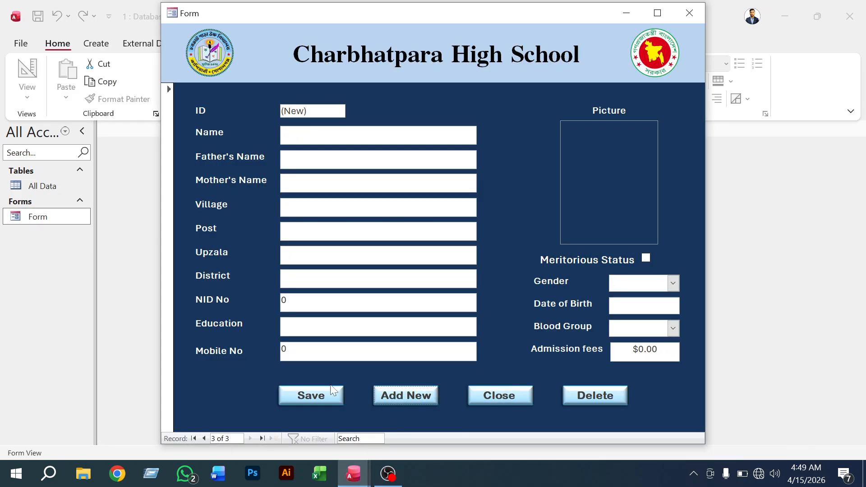
right_click(31, 219)
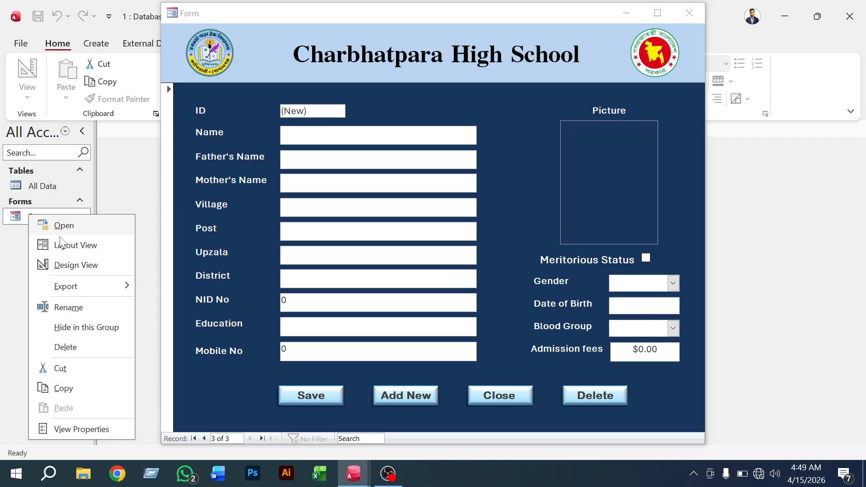
click(68, 266)
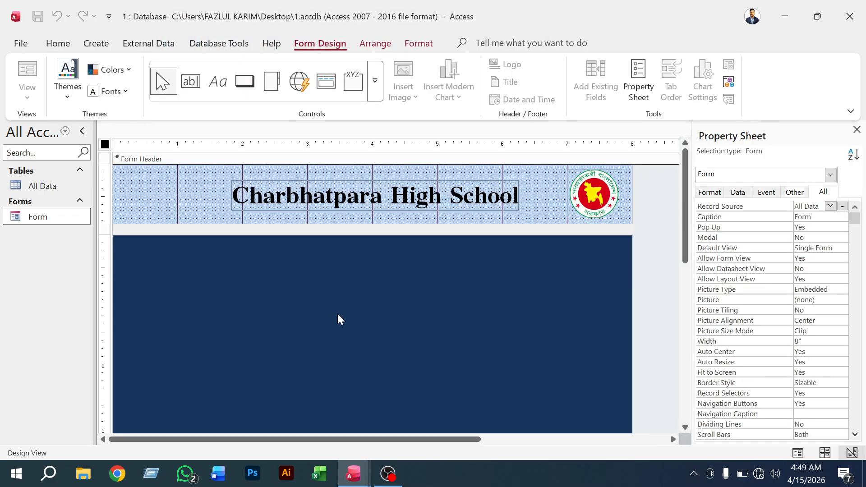
Check the font name and size used on the Add New button of the sample form
scroll(684, 235, down, 2)
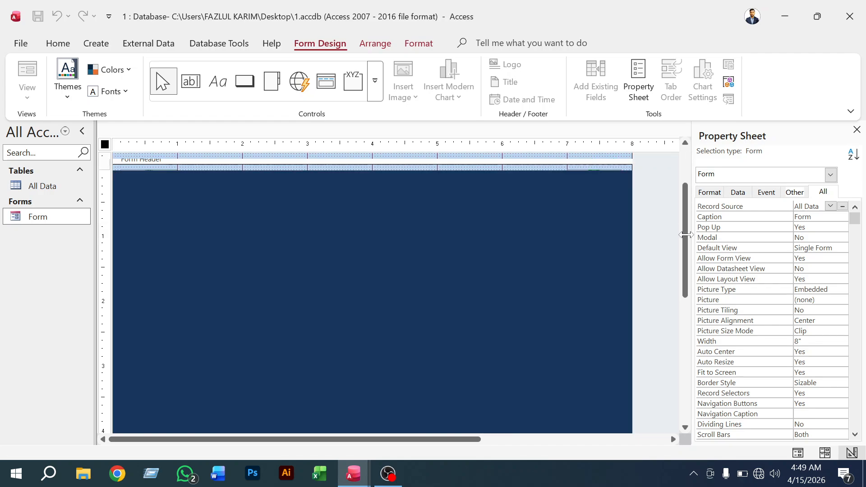
scroll(361, 307, down, 5)
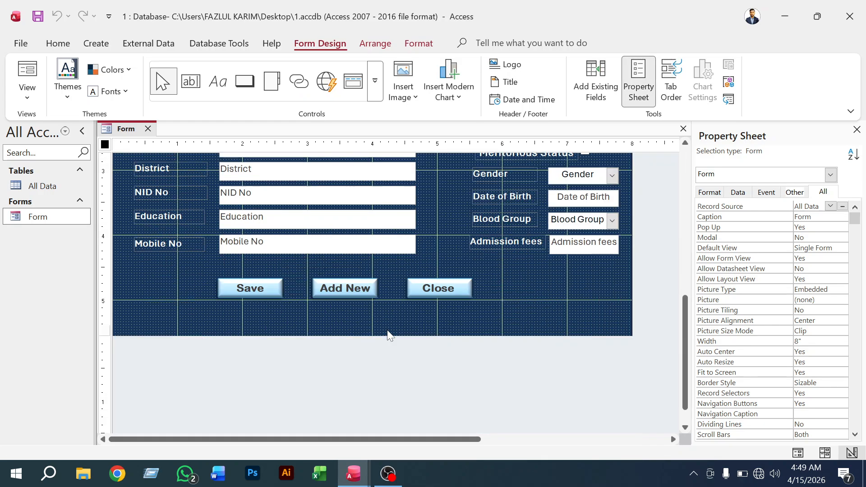
click(336, 291)
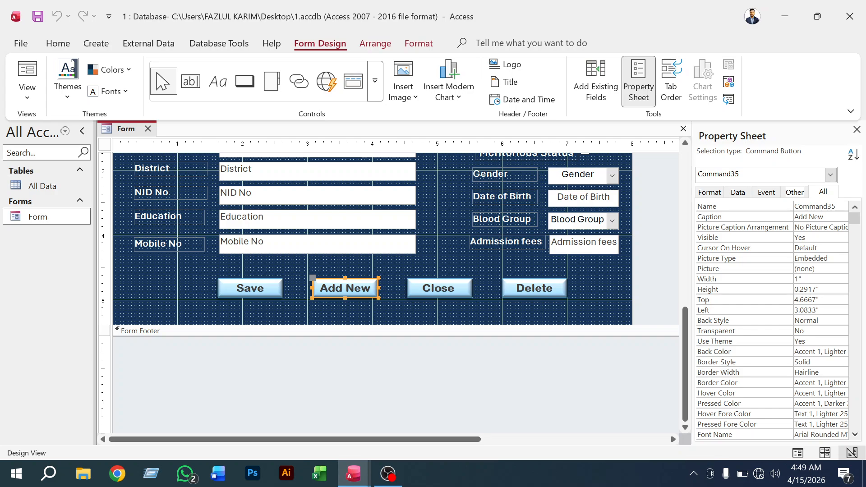
click(56, 44)
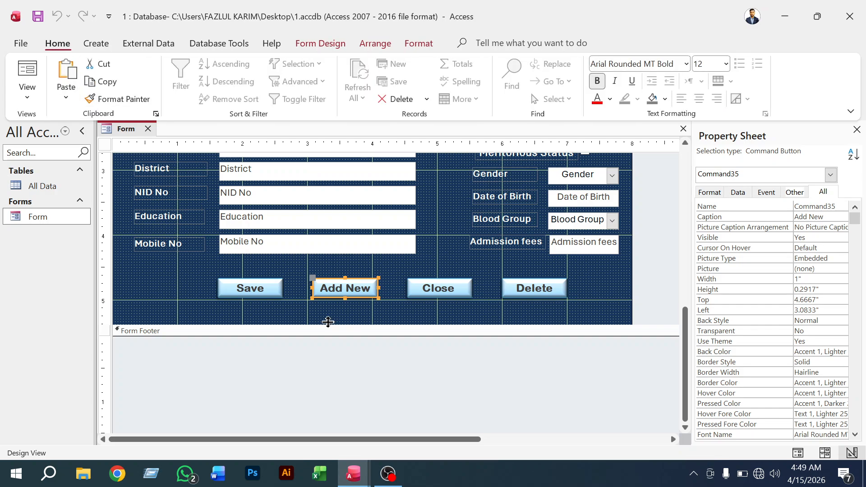
click(344, 287)
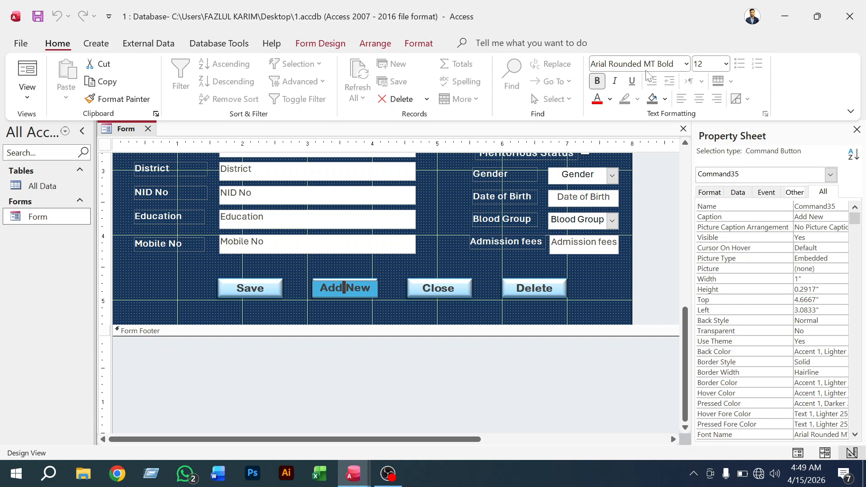
click(628, 64)
triple_click(627, 63)
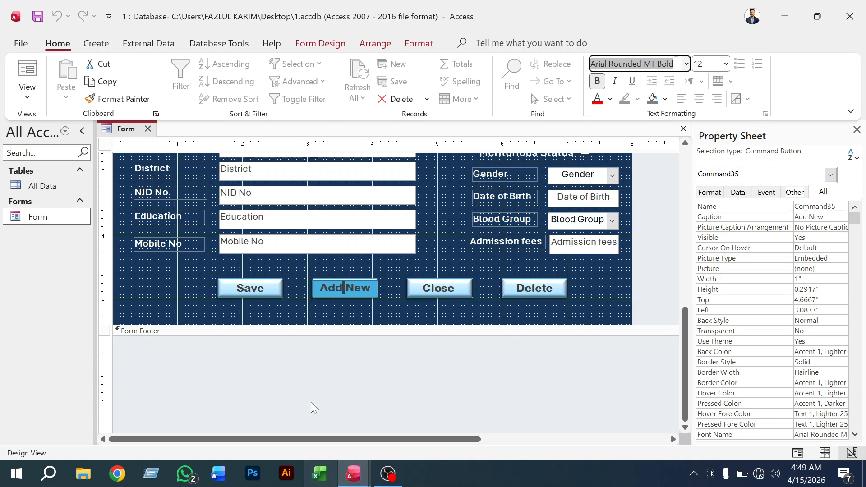
Switch back to the Fk database and set the font of the four selected command buttons to Arial Rounded MT Bold
mouse_move(342, 470)
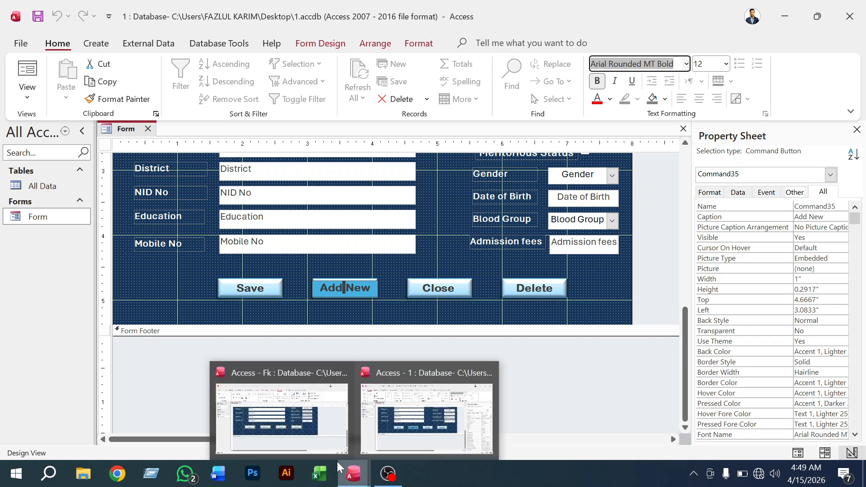
click(302, 418)
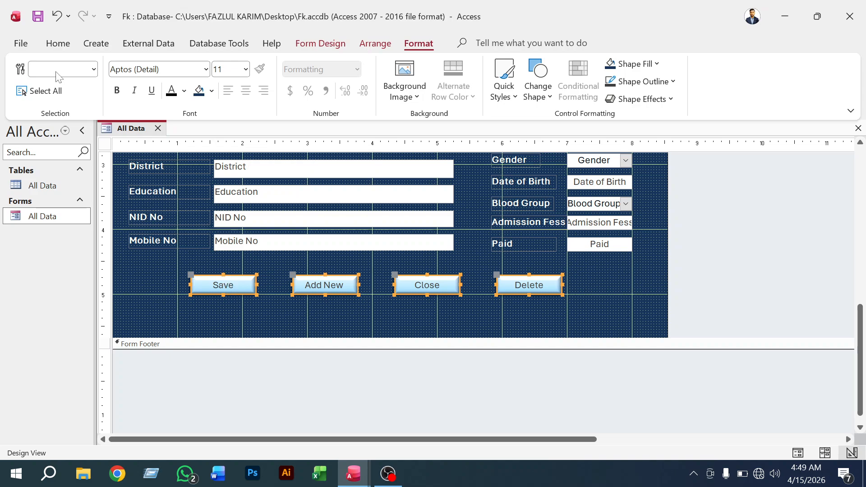
click(175, 68)
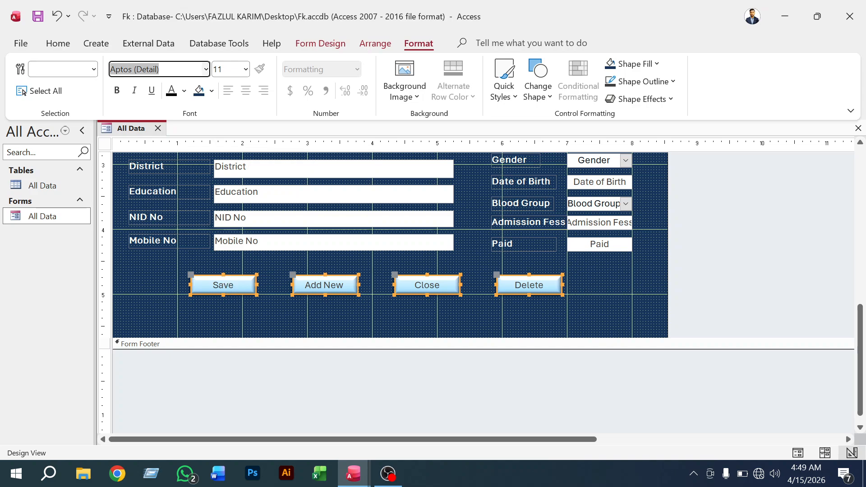
text(Arial Rounded MT Bold)
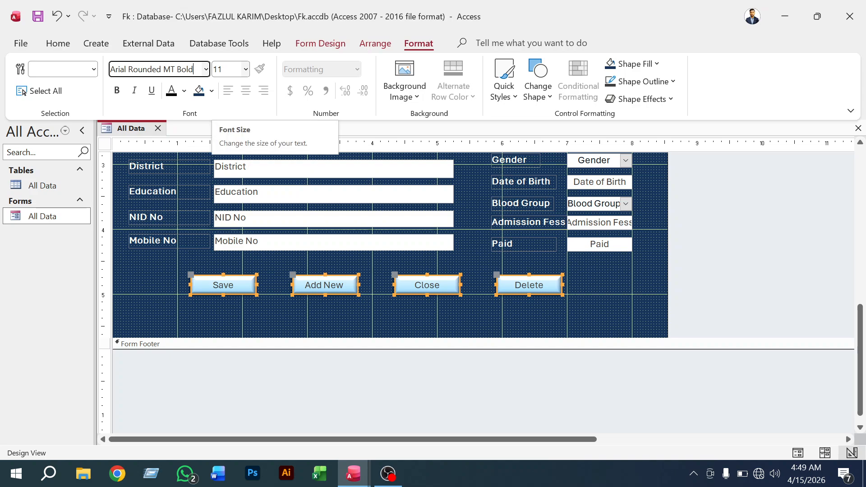
key(Return)
Recheck the button text formatting in database 1, and set the four command buttons in the Fk database to font size 12, bold
mouse_move(362, 478)
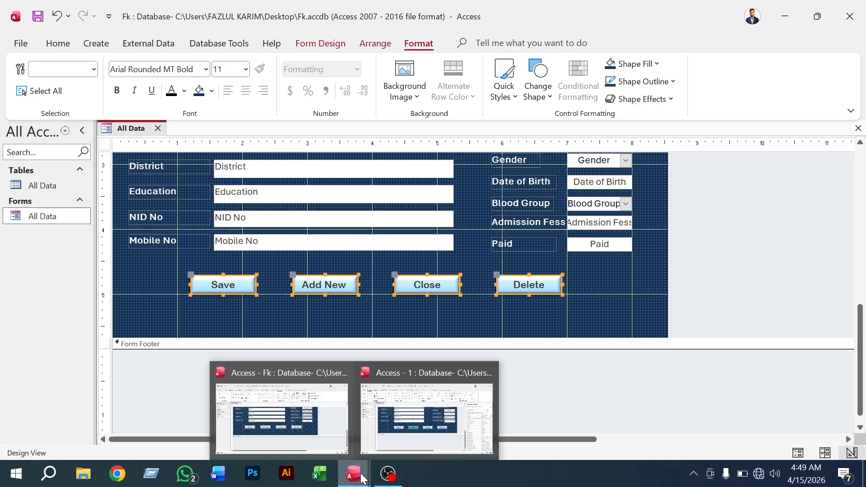
click(414, 418)
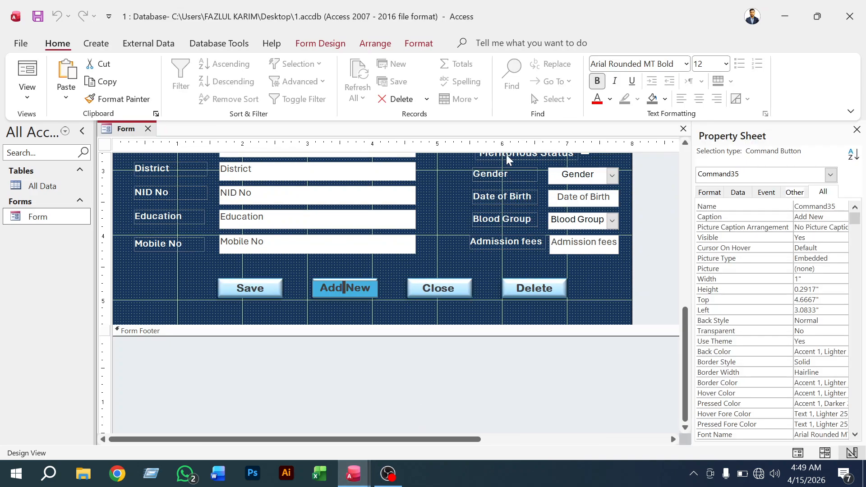
mouse_move(353, 475)
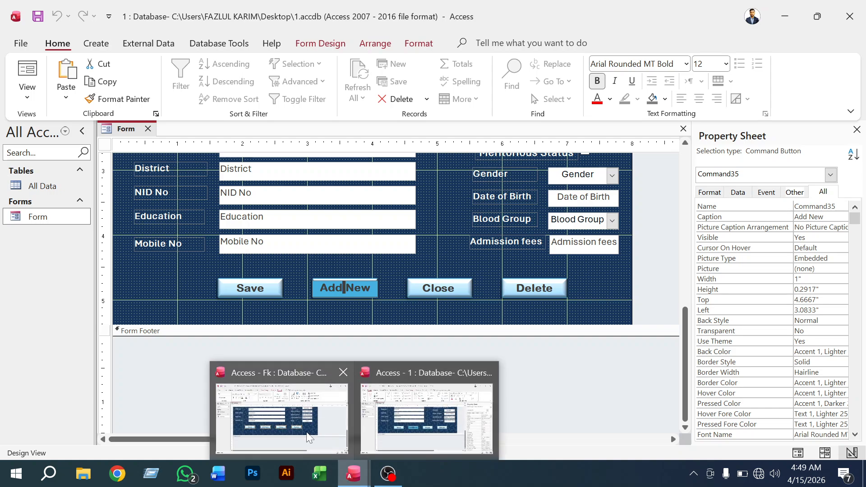
click(308, 436)
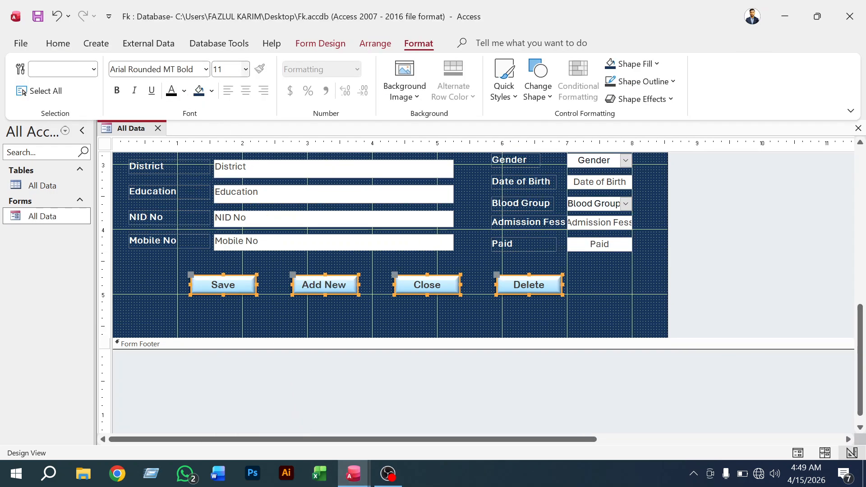
click(246, 69)
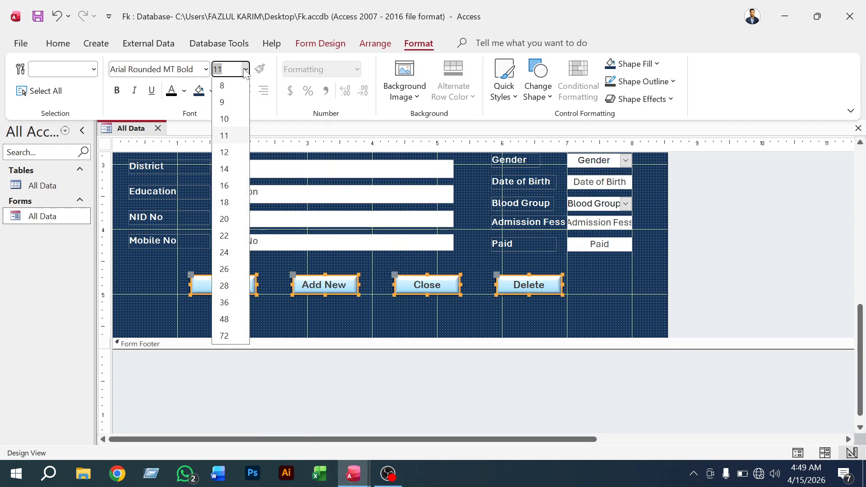
click(224, 153)
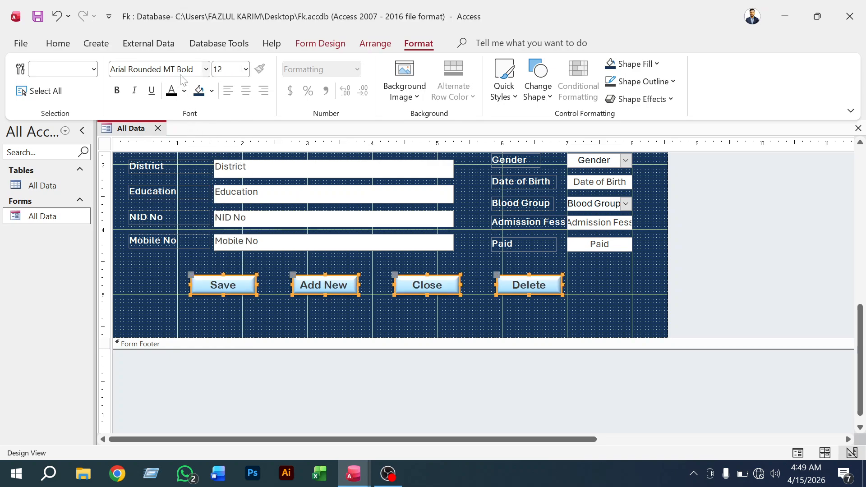
click(117, 91)
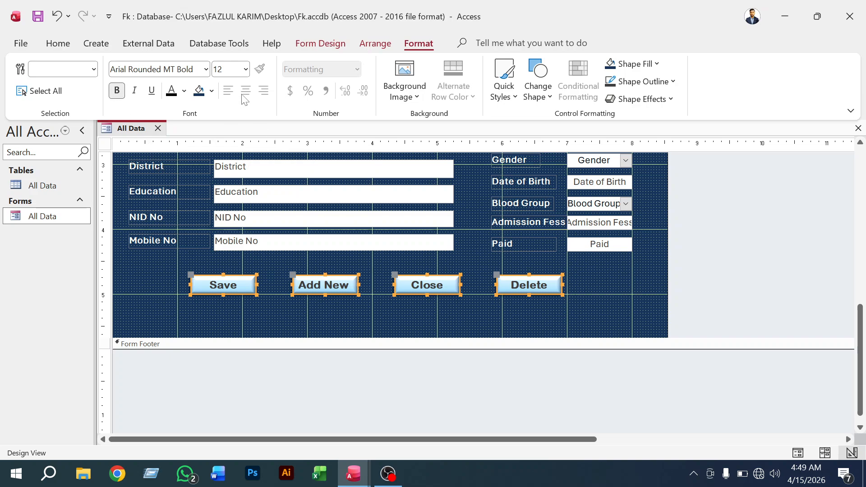
click(315, 331)
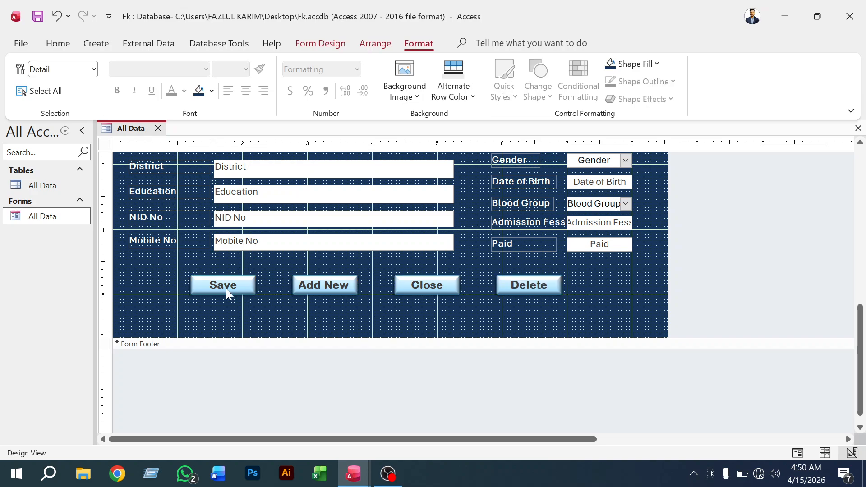
Check the font formatting of the Save button and save the All Data form
click(206, 285)
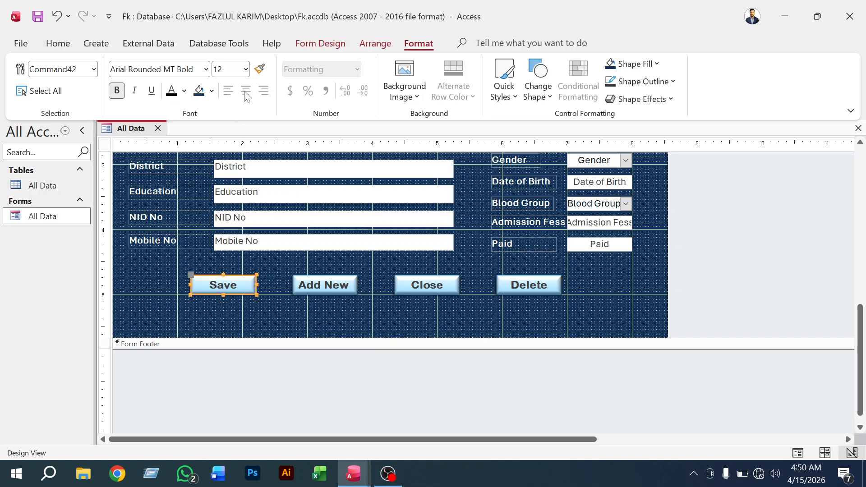
click(298, 324)
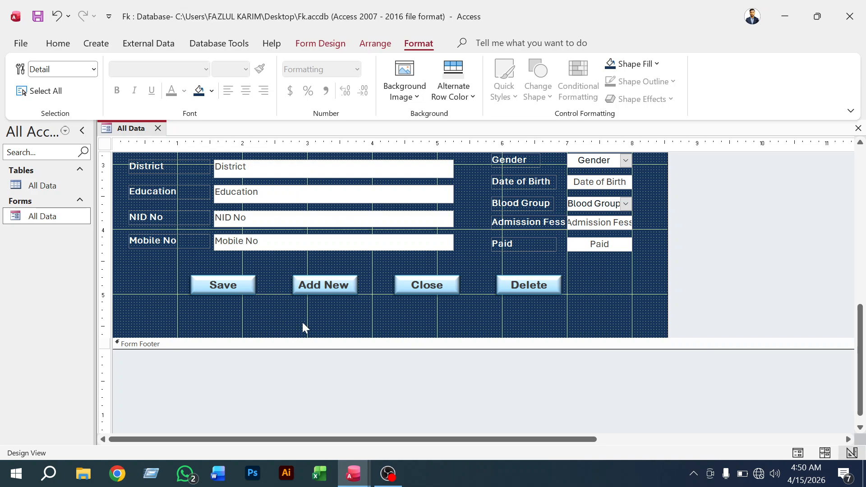
scroll(302, 360, up, 10)
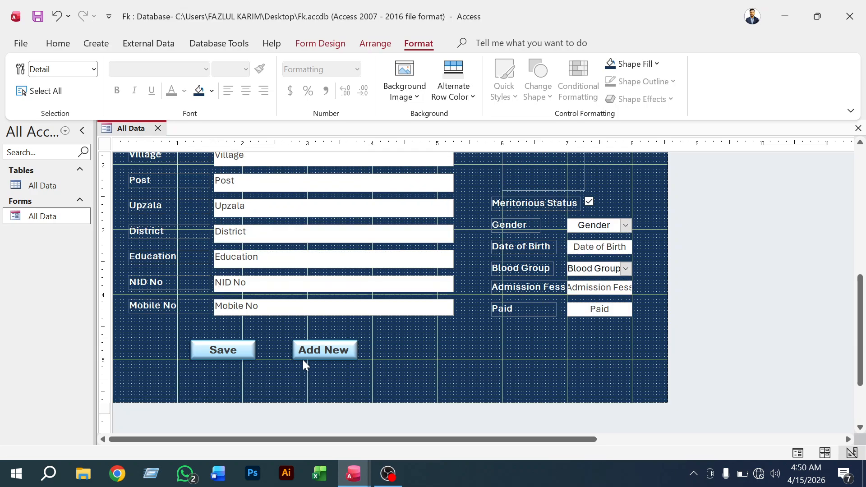
right_click(134, 132)
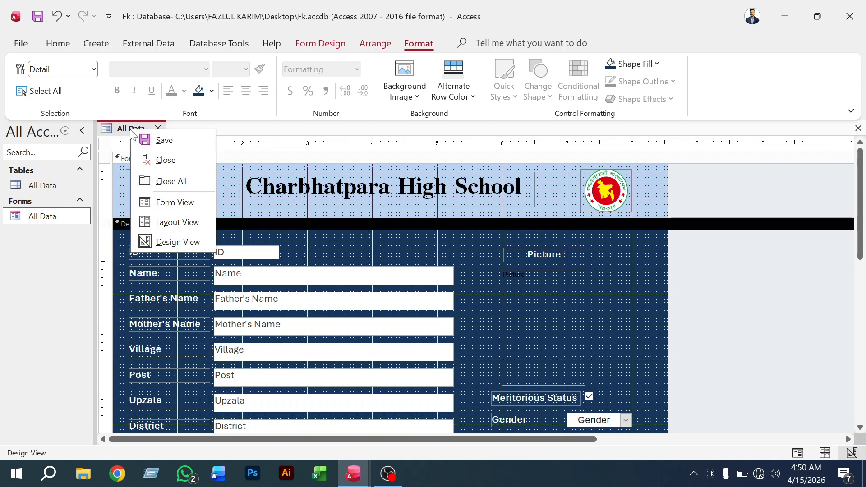
click(156, 140)
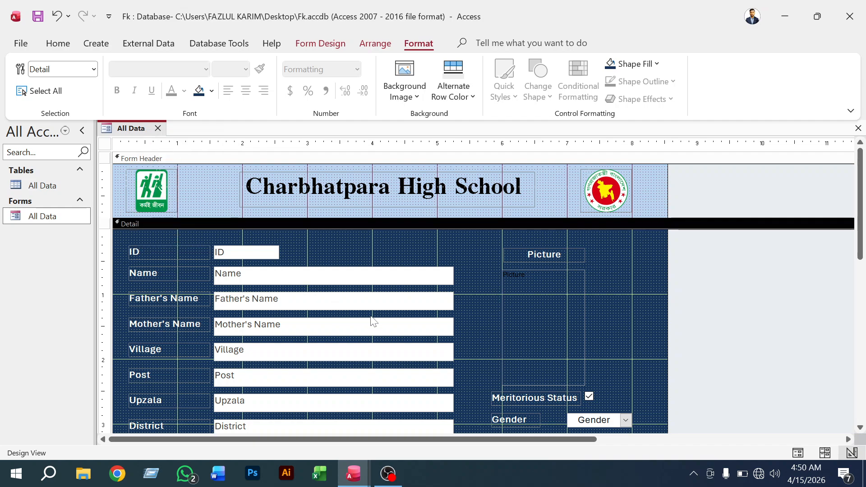
Narrow the form to about 8.3 inches wide by moving its outer edge inward, and save the form
scroll(370, 320, down, 3)
scroll(371, 319, up, 3)
drag(666, 202, 650, 210)
scroll(590, 285, down, 5)
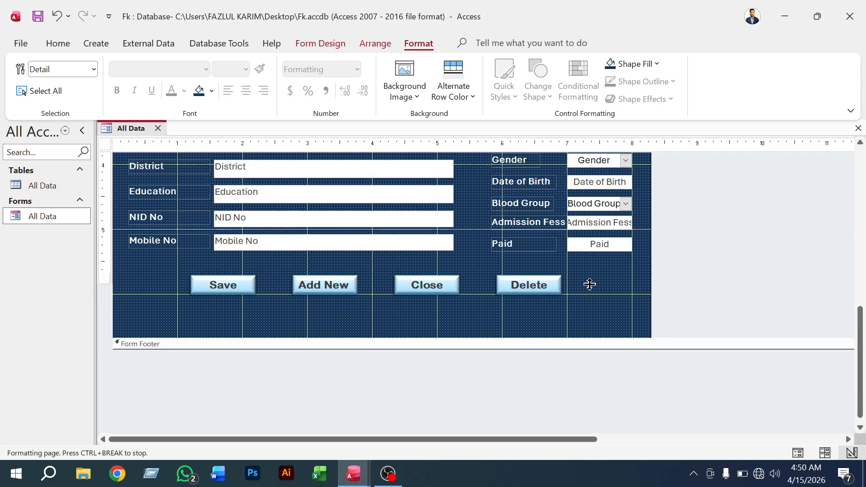
scroll(590, 284, down, 3)
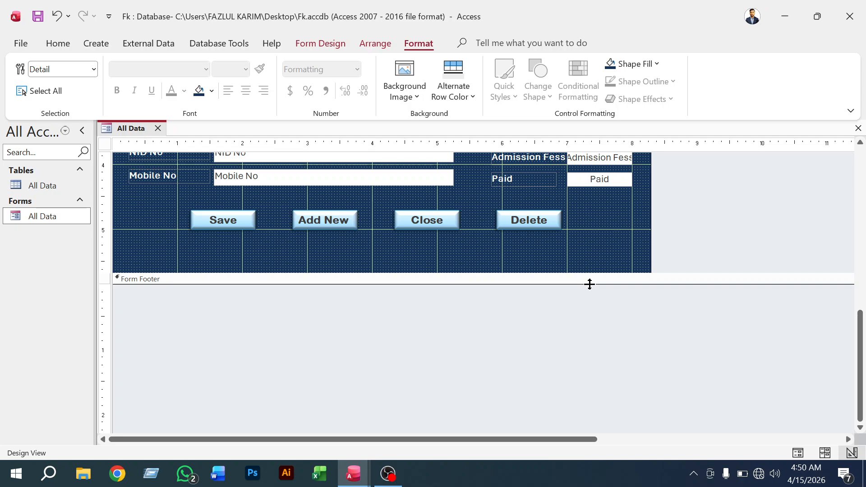
scroll(590, 285, up, 9)
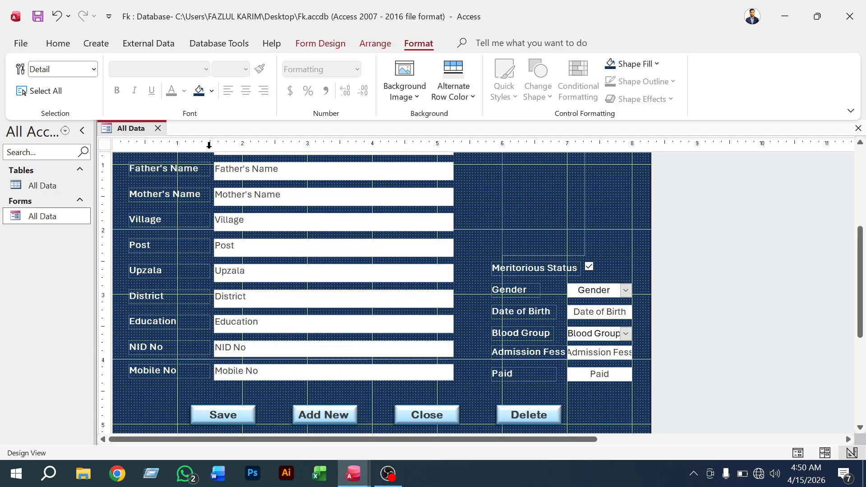
right_click(130, 129)
click(146, 143)
scroll(347, 331, up, 6)
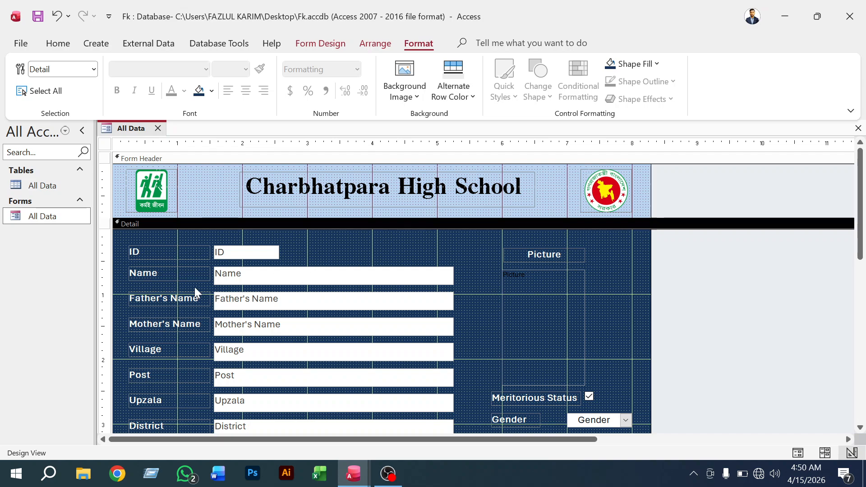
Display the All Data form in Form View and move its pop-up window up so the whole form can be examined
right_click(39, 219)
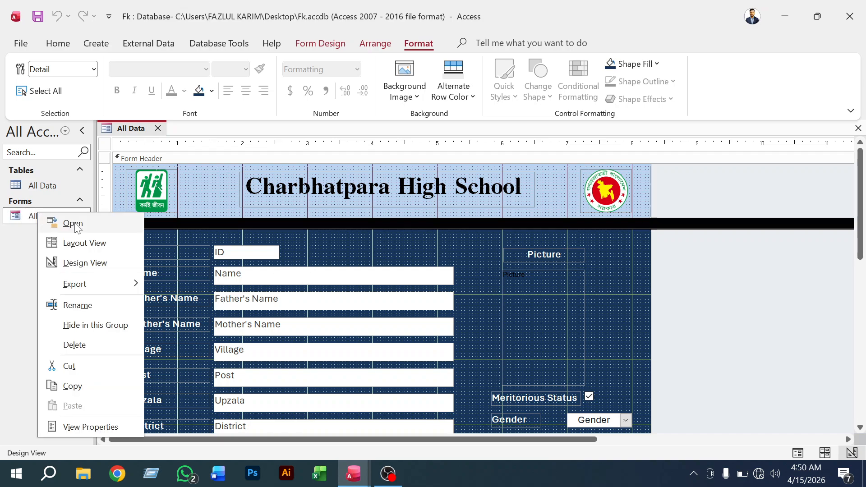
click(76, 265)
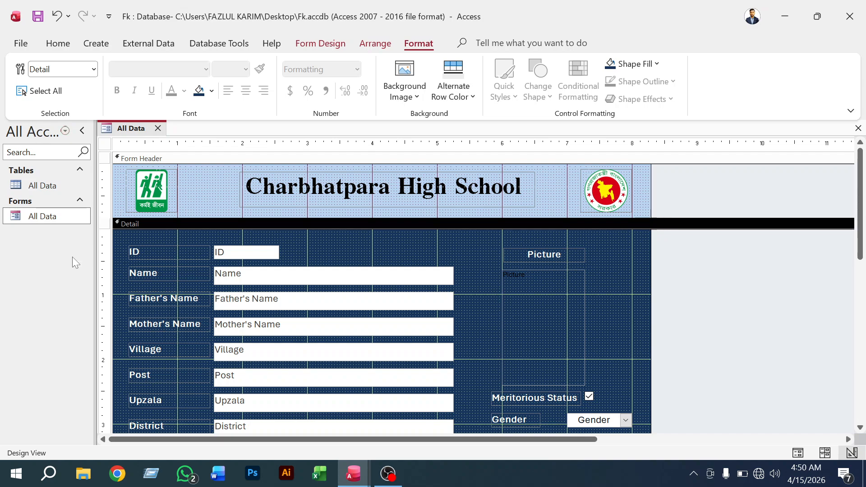
click(58, 44)
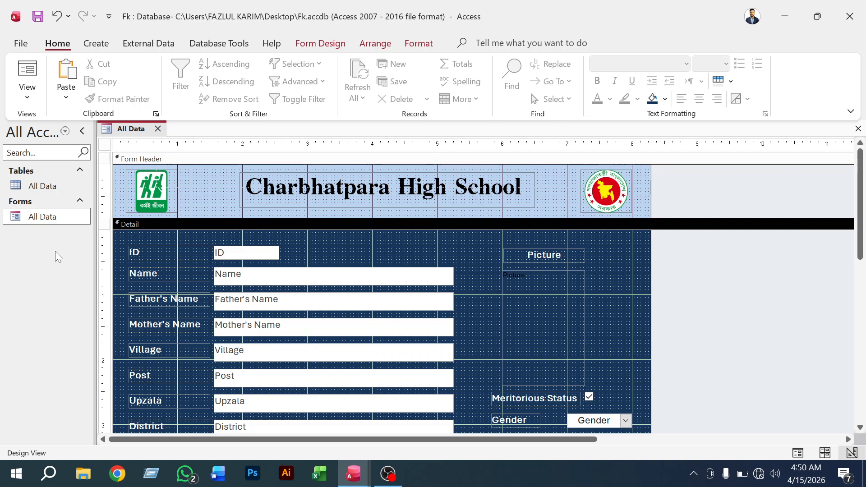
click(25, 83)
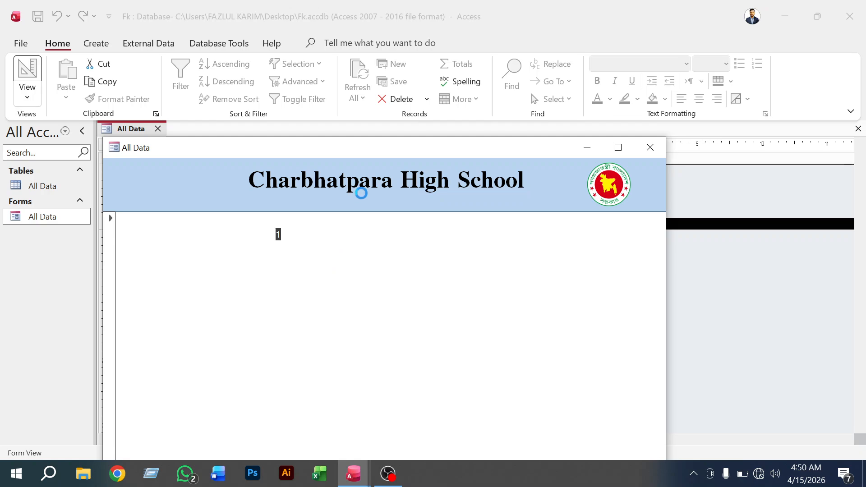
drag(367, 149, 405, 20)
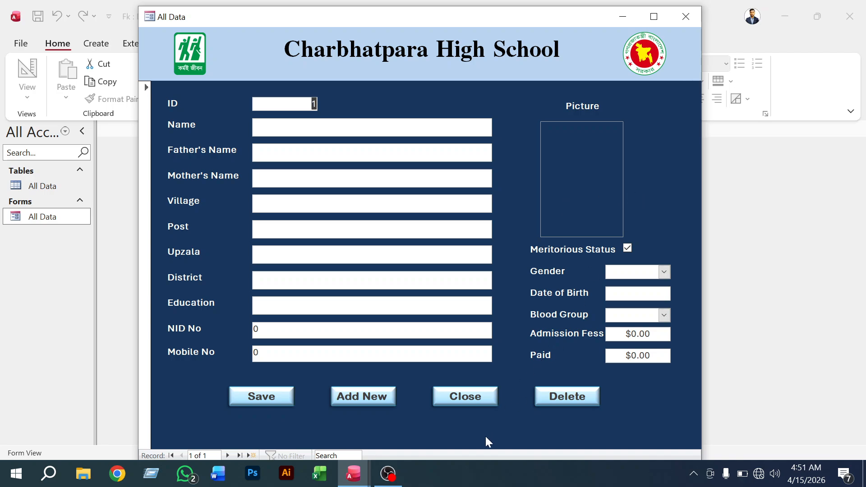
Close the All Data pop-up and reopen it from the list of forms to check how it opens, closing it after each check
click(686, 17)
double_click(51, 218)
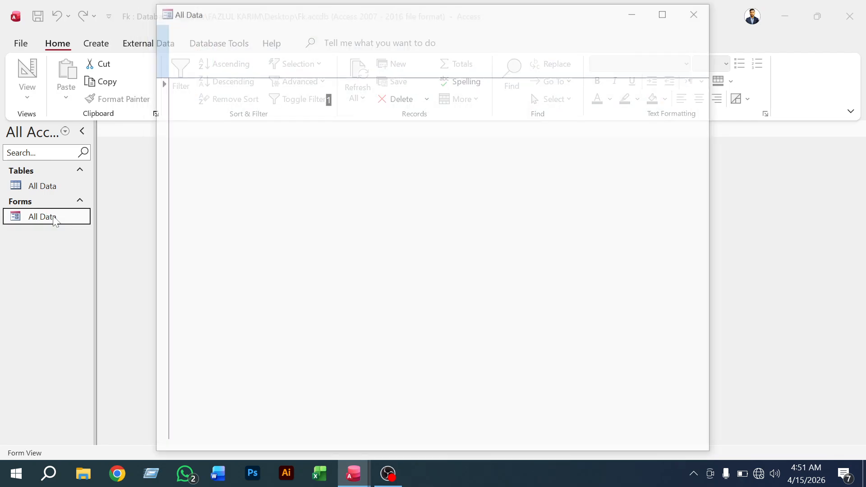
click(704, 10)
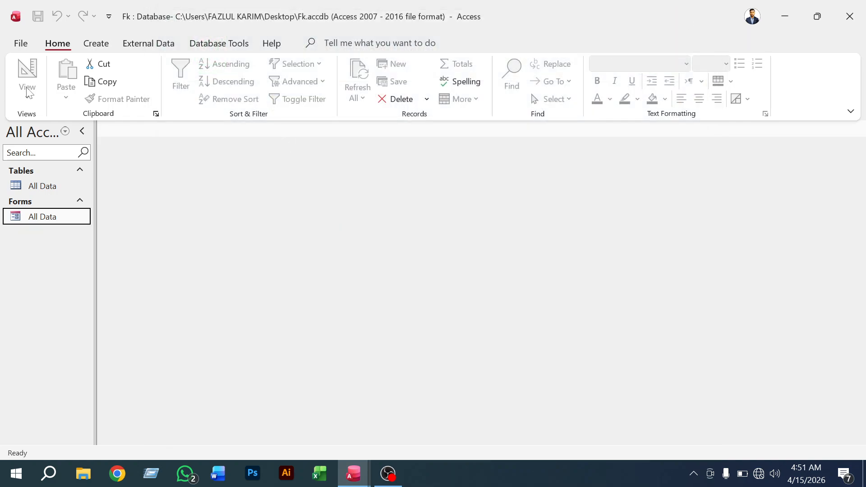
click(58, 219)
double_click(58, 219)
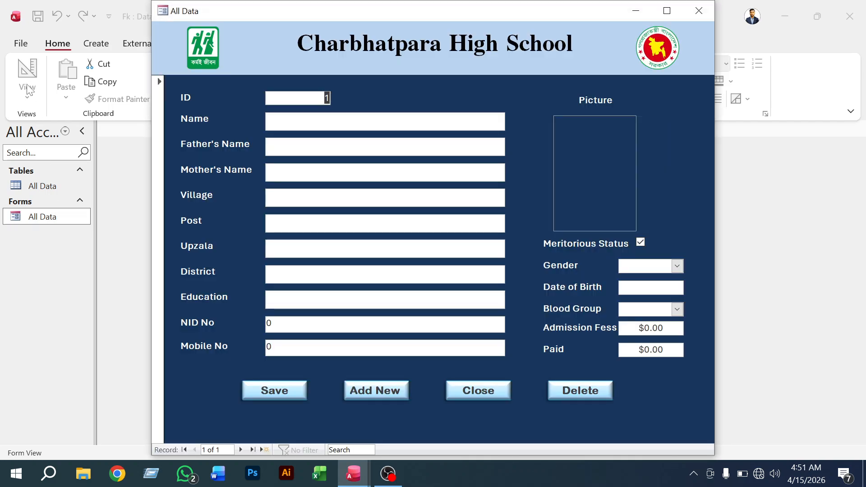
click(699, 10)
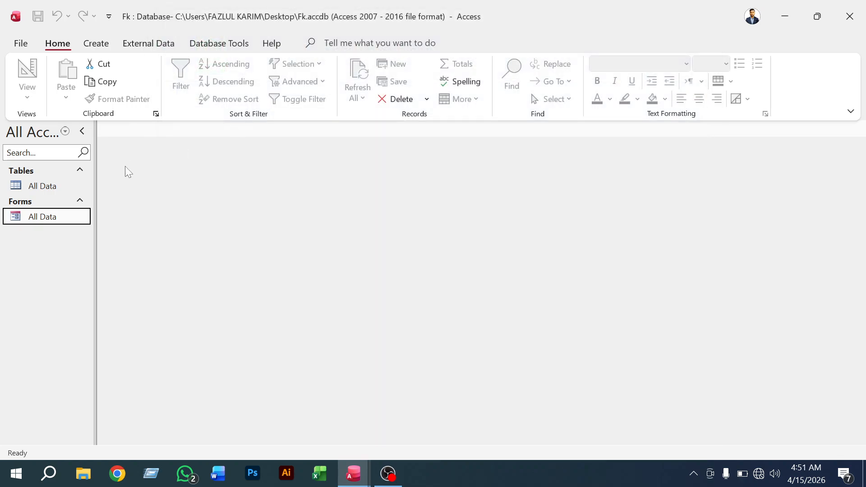
Open the All Data form in Design View, show the Picture attachment's properties, and nudge the control up and back down
right_click(74, 219)
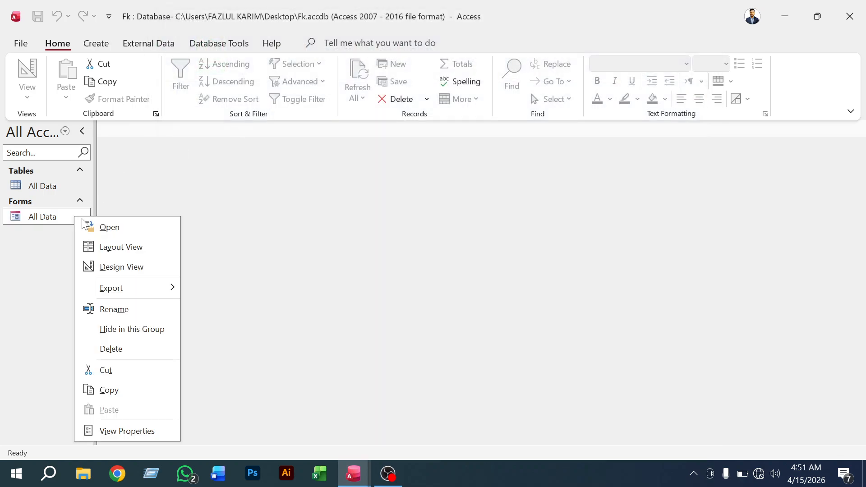
click(129, 268)
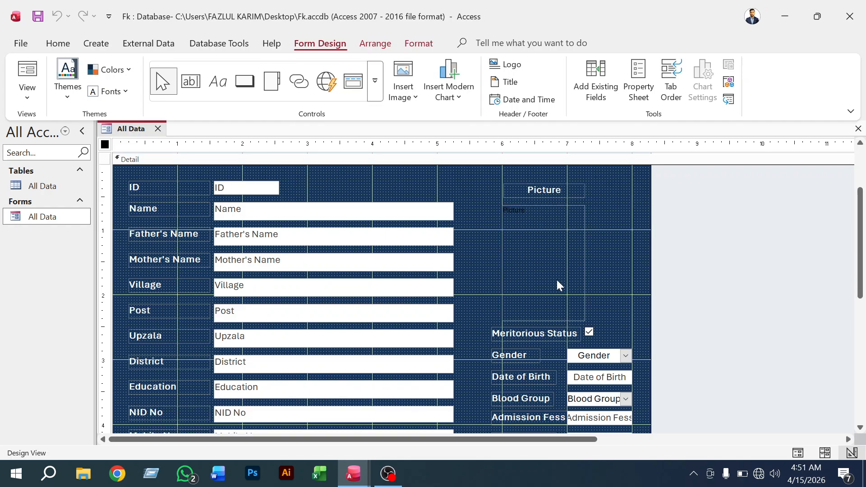
click(557, 279)
key(F4)
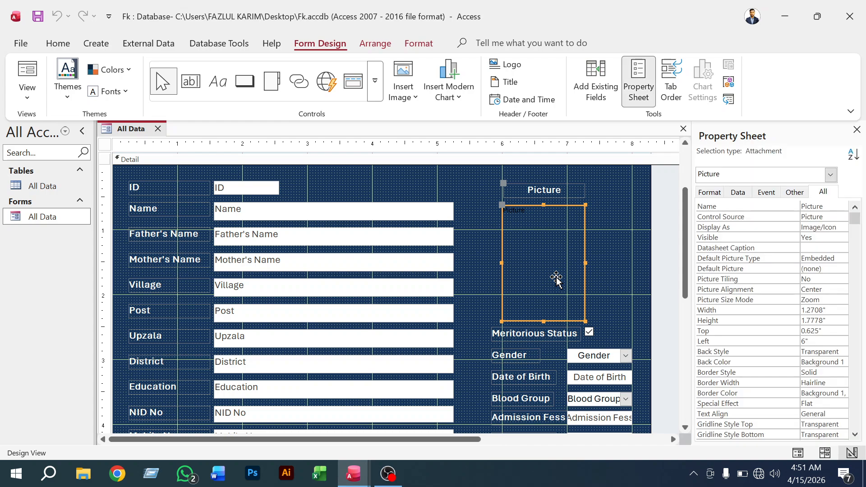
key(Up)
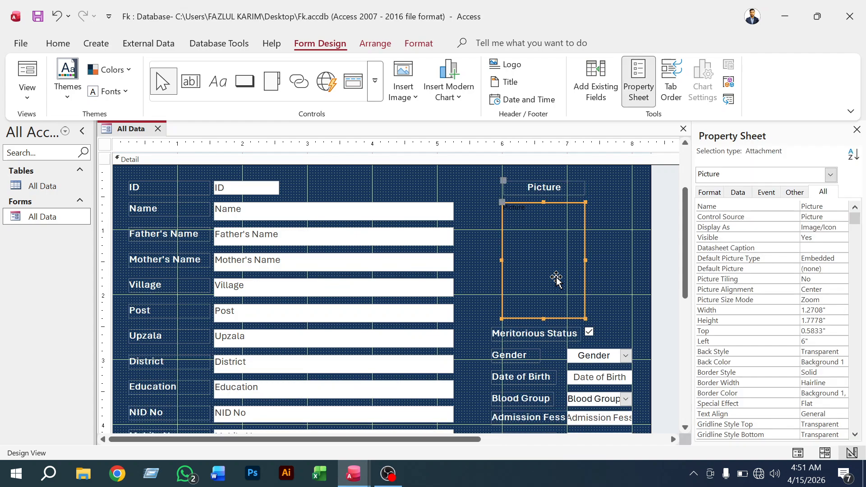
key(Down)
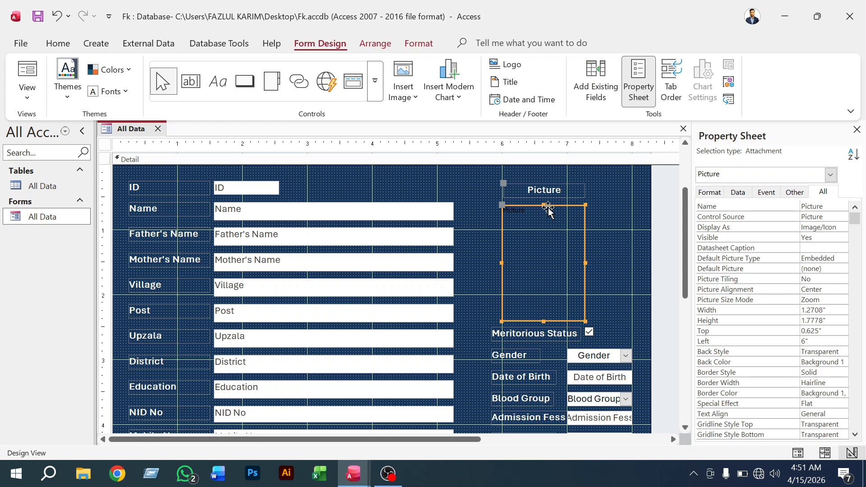
Move the Picture attachment with its label up to 0.5833" from the top and right to 6.2083" from the left
drag(550, 206, 551, 204)
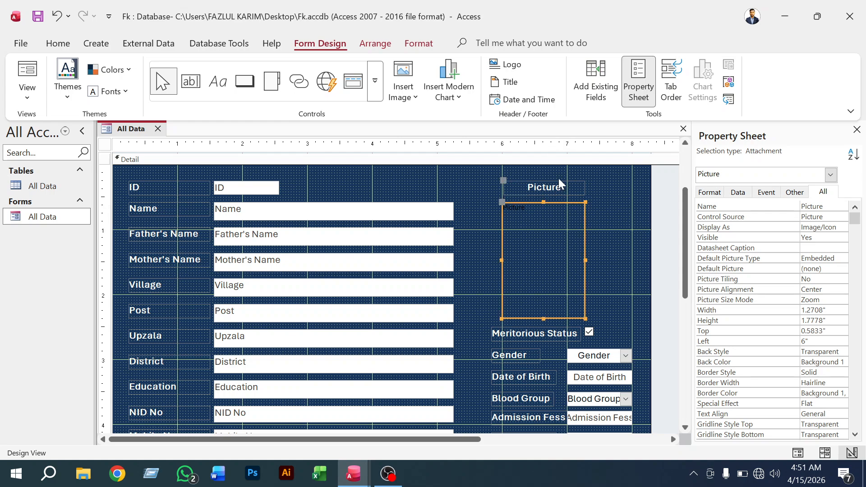
key(Right)
key(Right)
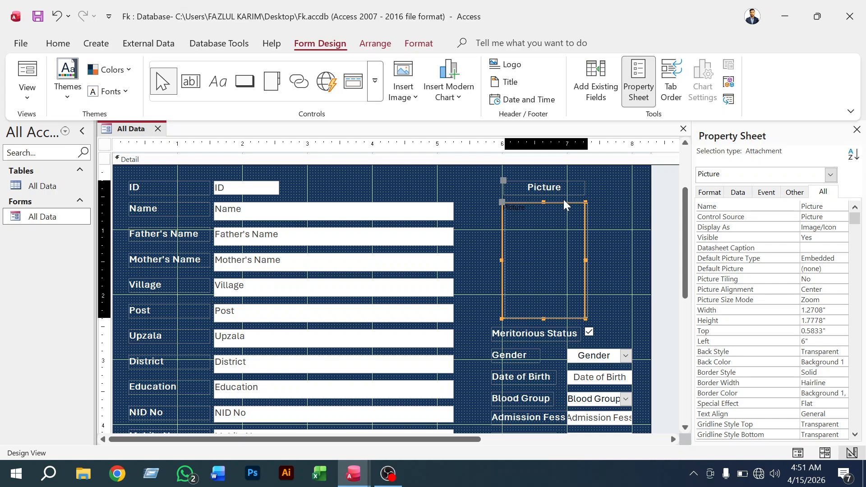
key(Right)
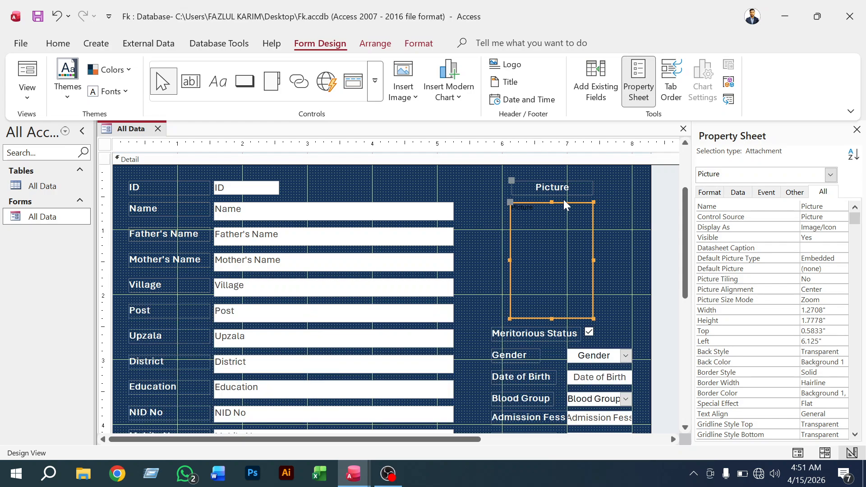
key(Right)
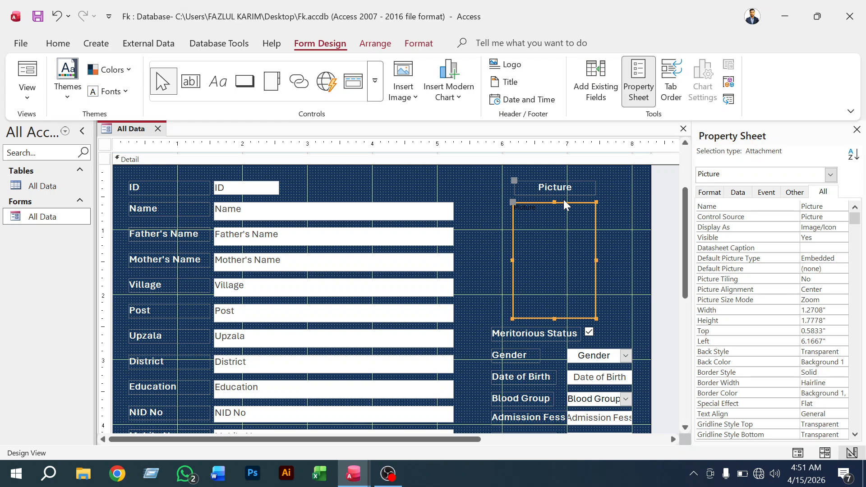
key(Right)
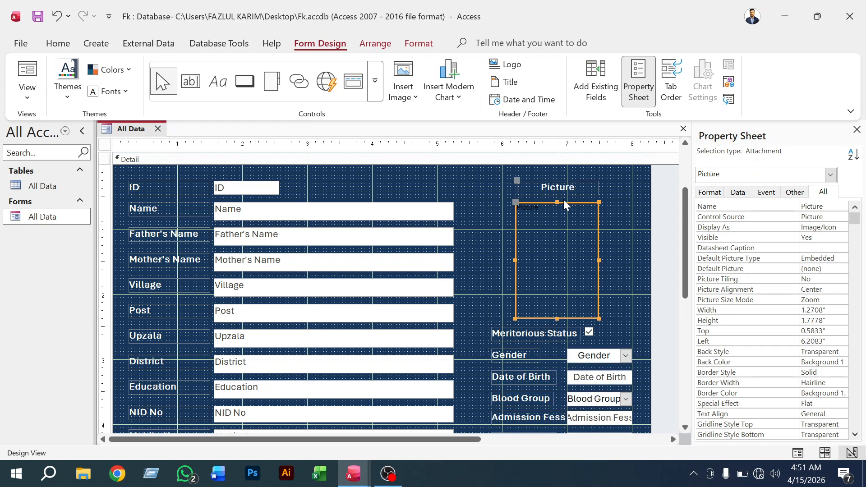
Try a 1.5" width and a 19" height on the Picture attachment, and undo the size changes
click(620, 246)
click(584, 242)
drag(823, 310, 807, 310)
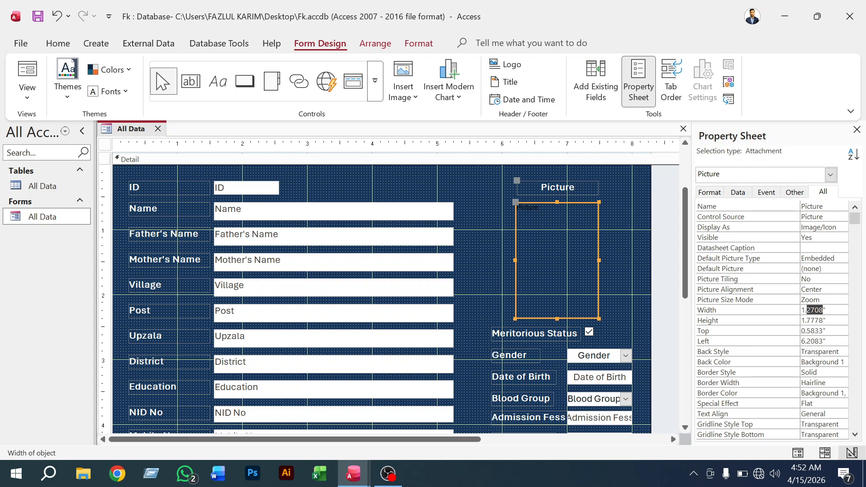
text(5)
click(818, 320)
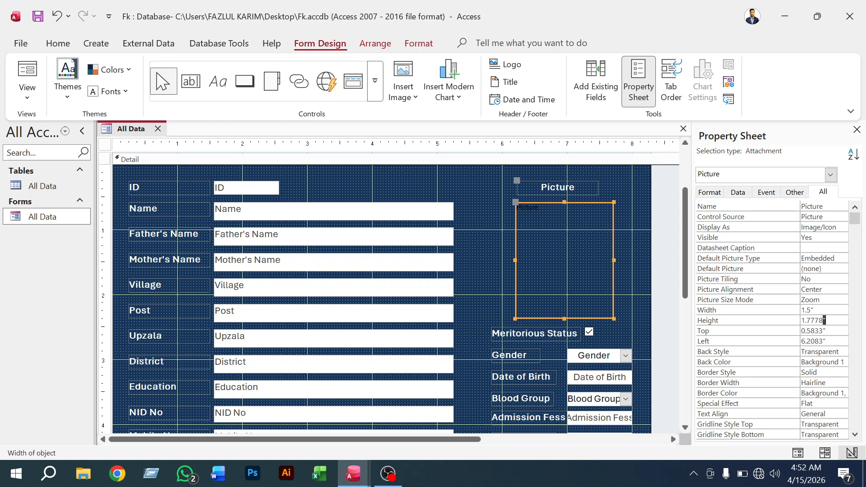
double_click(824, 320)
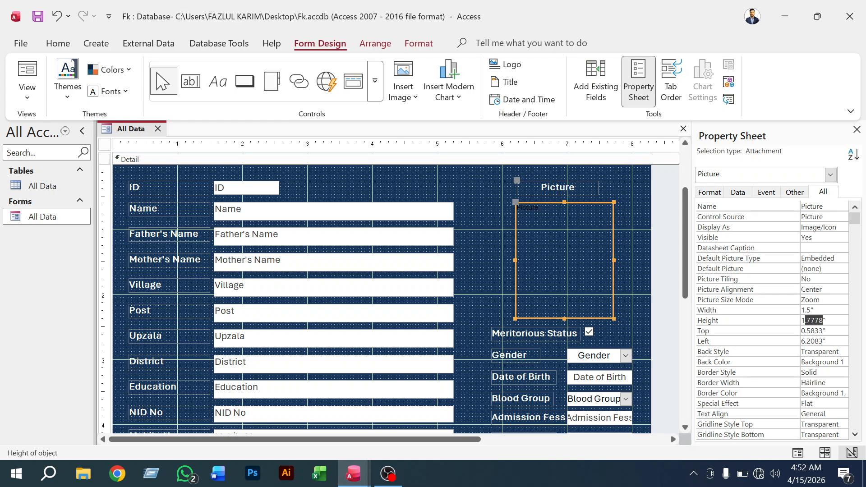
text(9)
click(635, 303)
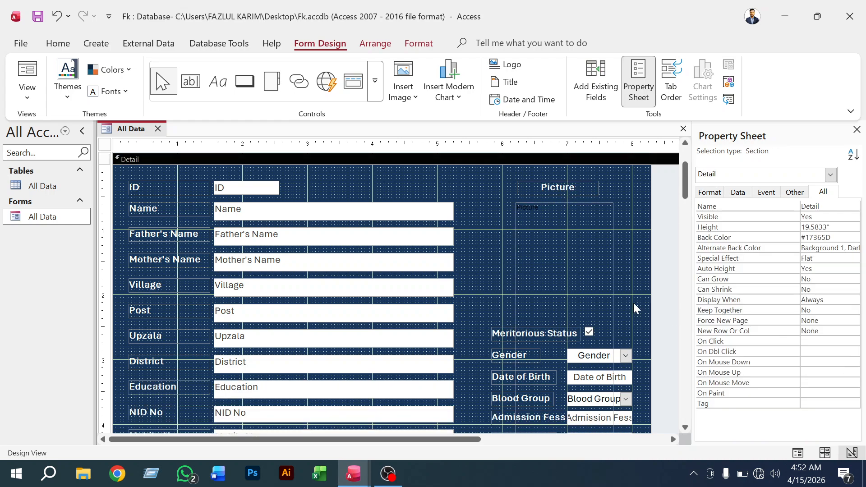
click(564, 221)
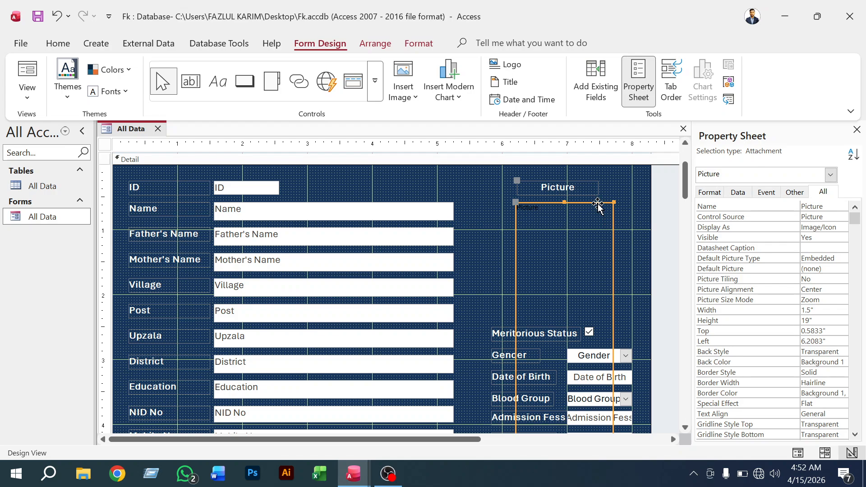
scroll(595, 223, down, 2)
scroll(591, 213, up, 1)
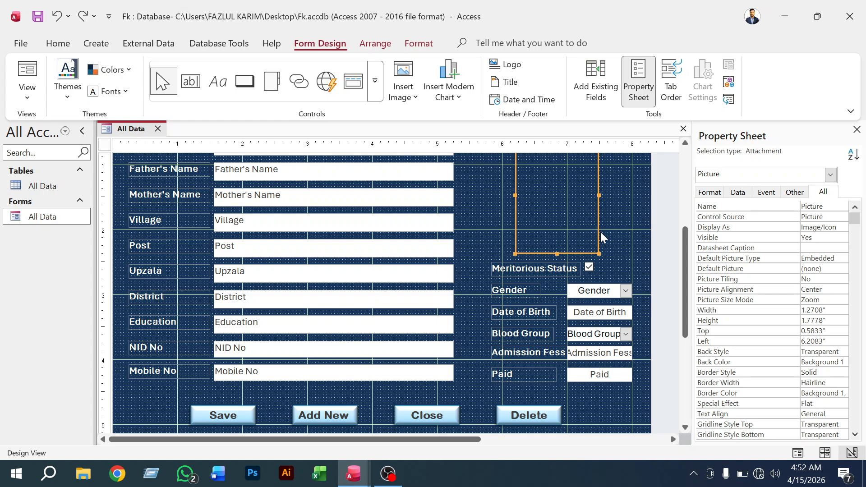
Nudge the Picture attachment with its label left to 6.1667", and view the form's properties and the attachment's size properties
key(Left)
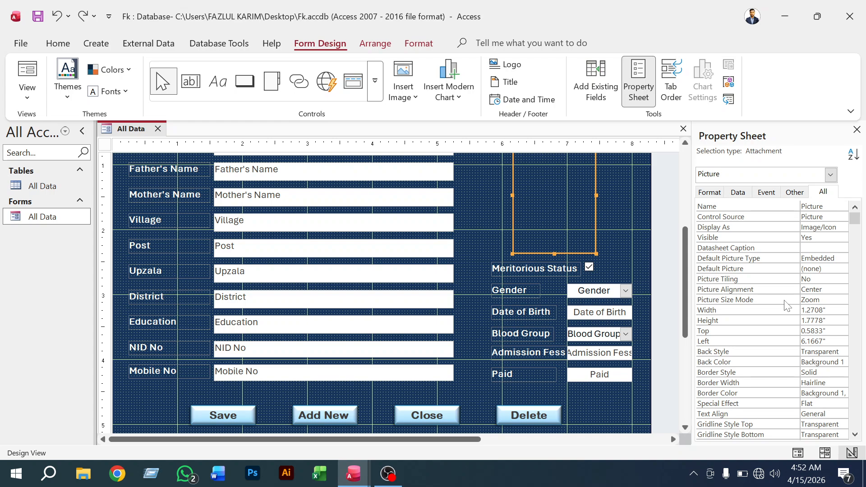
right_click(606, 188)
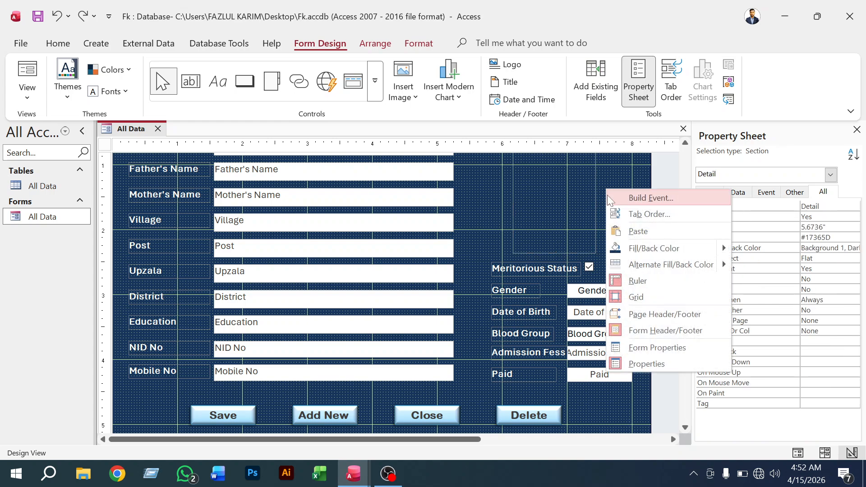
click(650, 349)
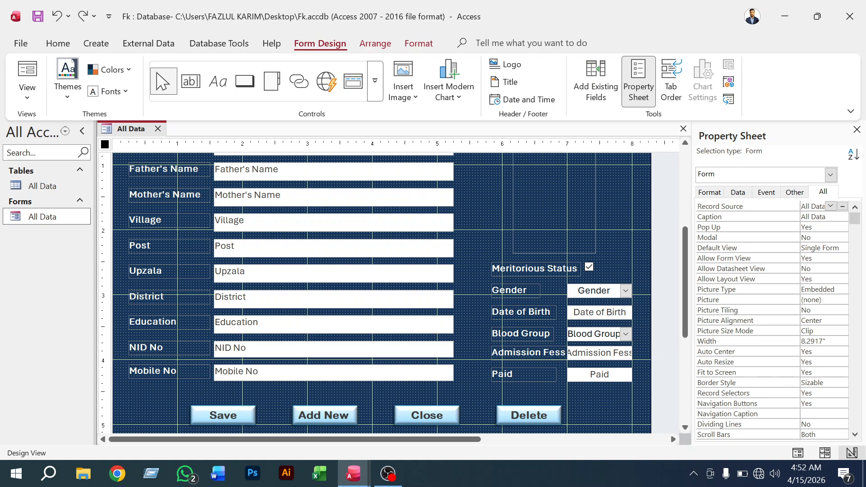
click(565, 216)
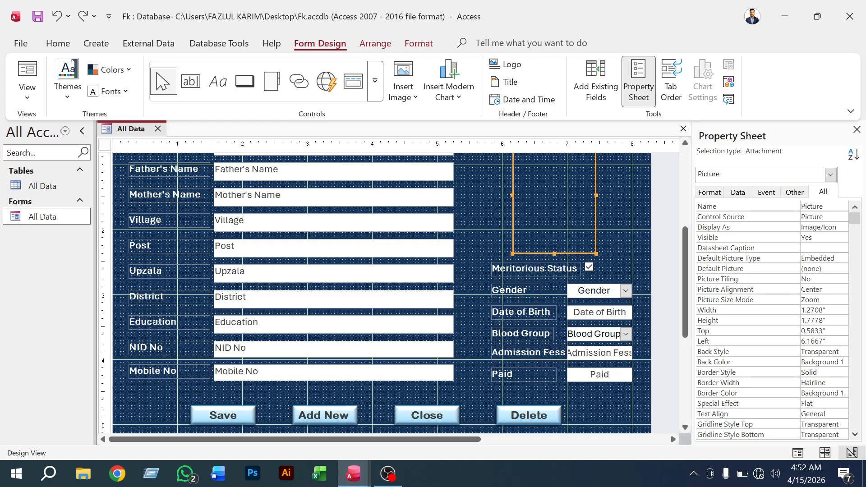
drag(824, 321, 806, 320)
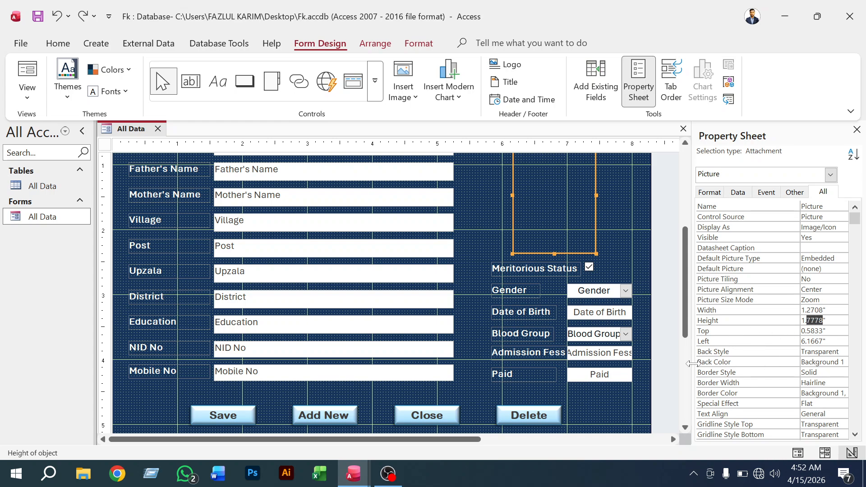
Switch to the reference database to check its Picture attachment's width and height, and return to the Fk database
click(353, 482)
click(422, 422)
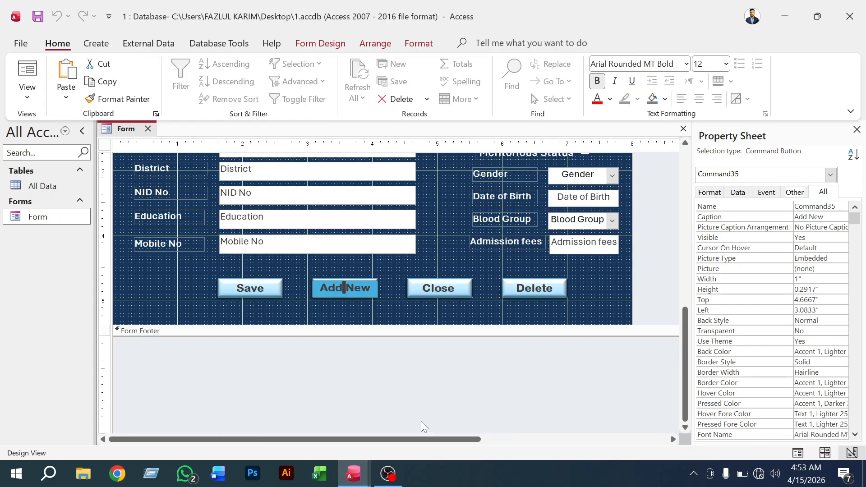
click(349, 473)
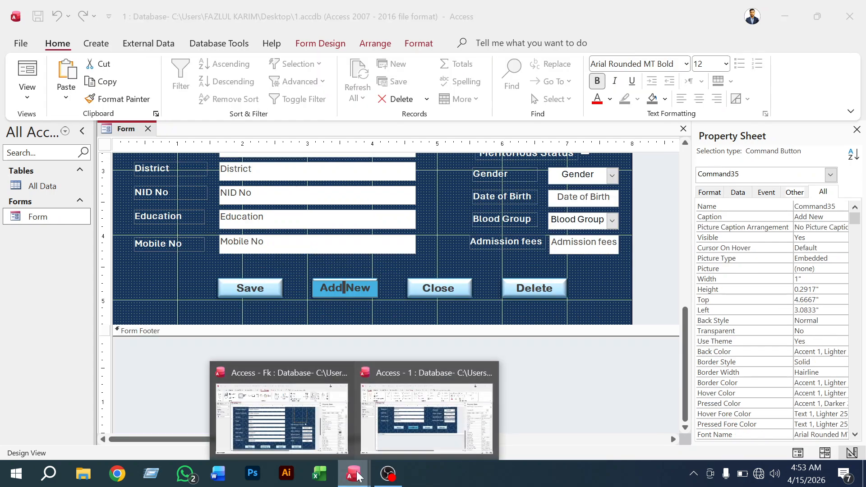
scroll(500, 267, up, 10)
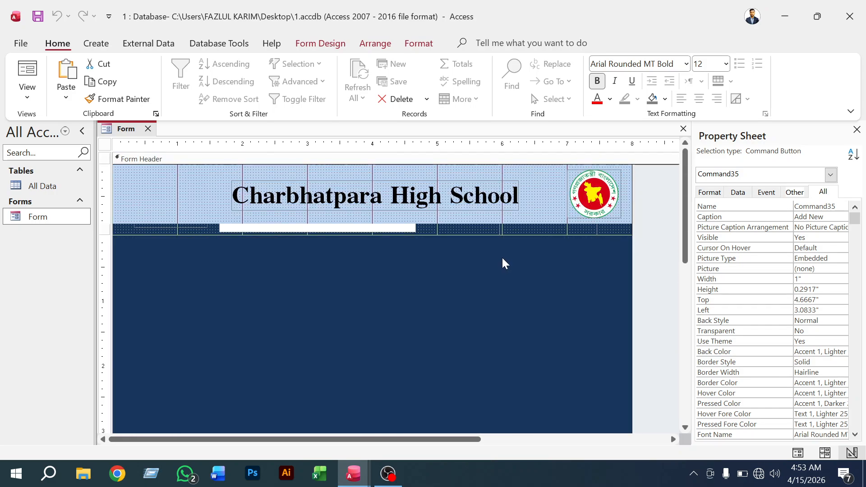
click(539, 318)
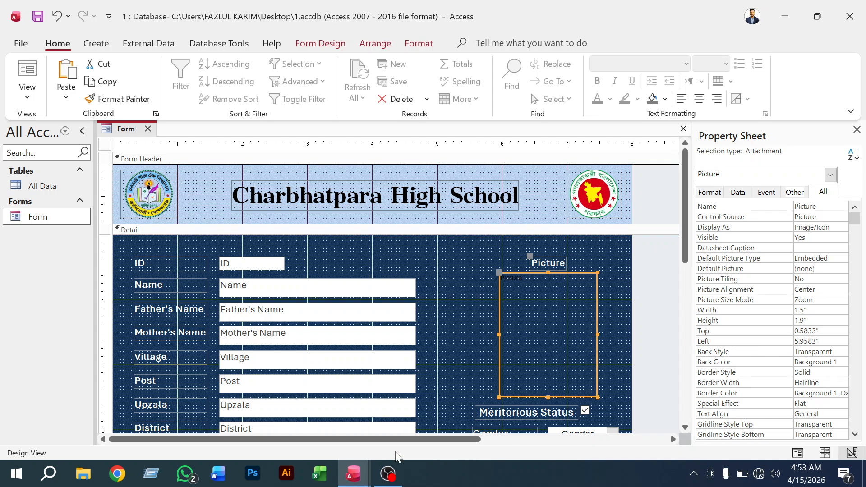
mouse_move(354, 474)
click(326, 451)
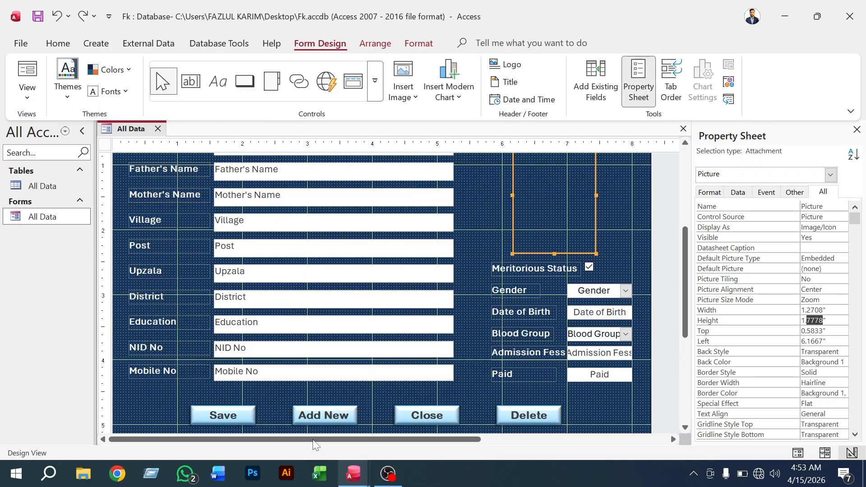
Set the Picture attachment's height to 1.9"
right_click(615, 198)
click(672, 372)
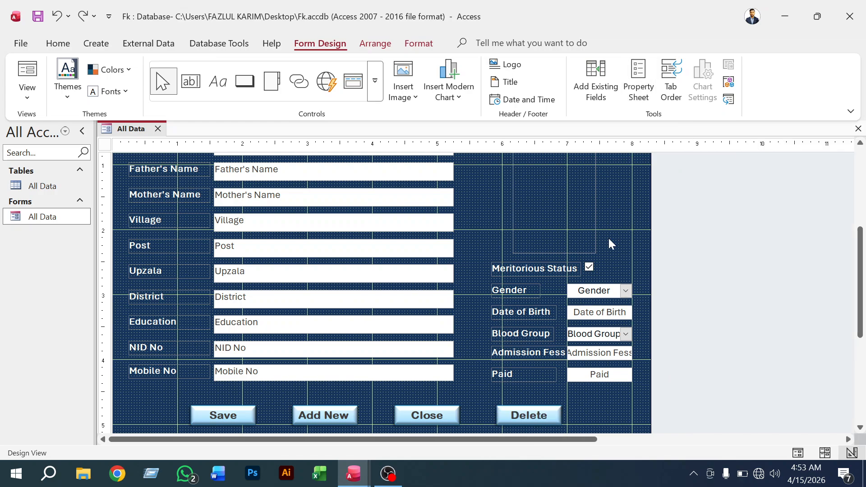
scroll(608, 238, up, 3)
right_click(607, 254)
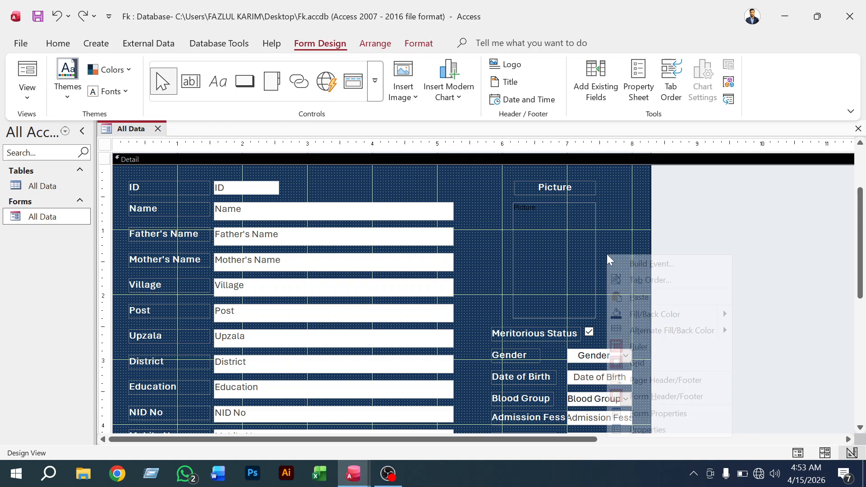
click(650, 425)
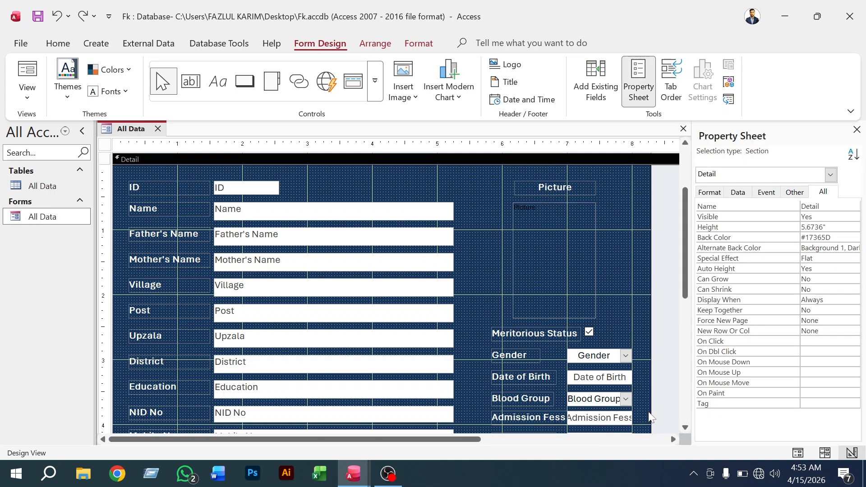
click(586, 285)
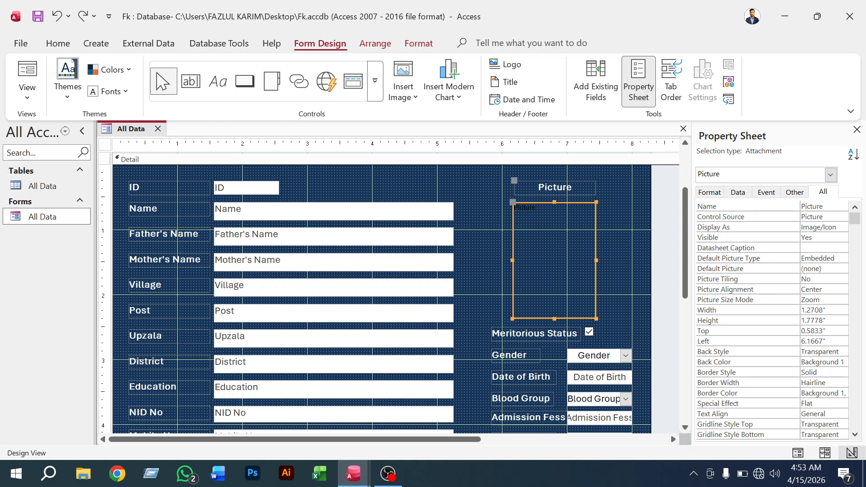
click(817, 331)
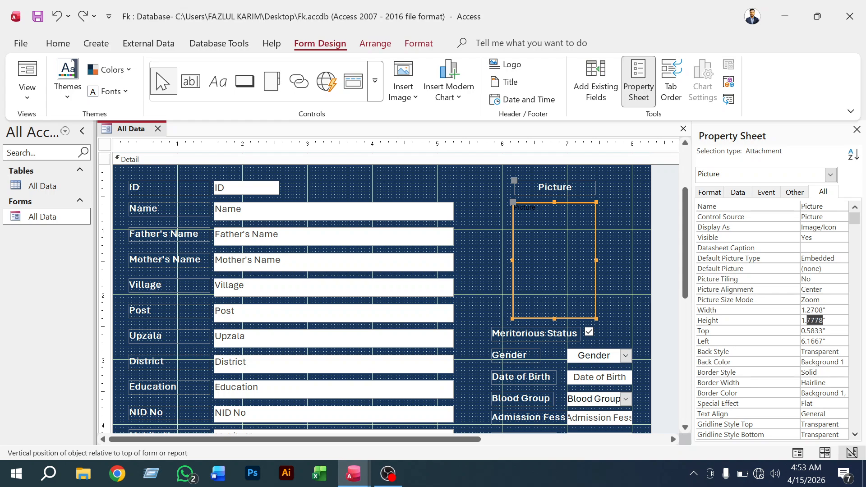
drag(824, 320, 807, 320)
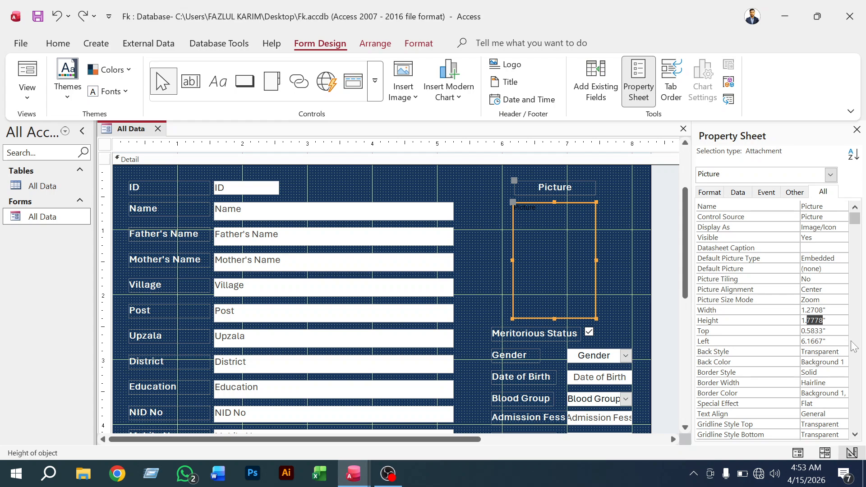
text(9)
key(Return)
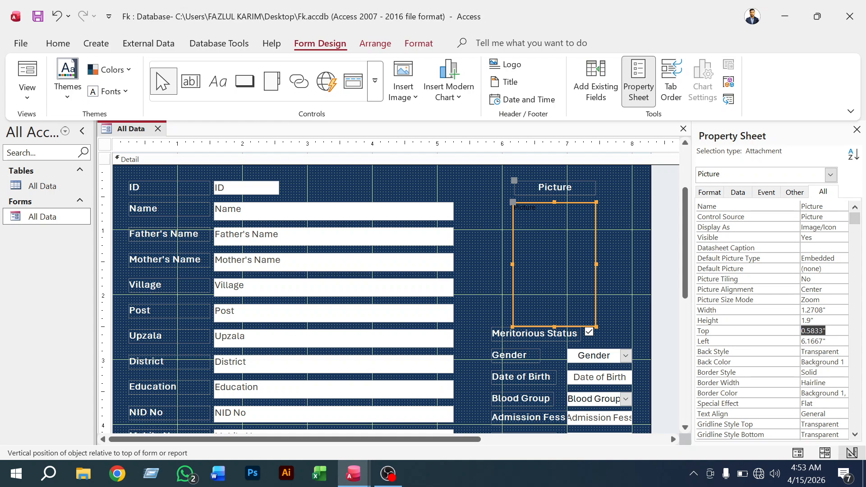
Set the Picture attachment's width to 1.5"
click(824, 310)
drag(825, 310, 807, 310)
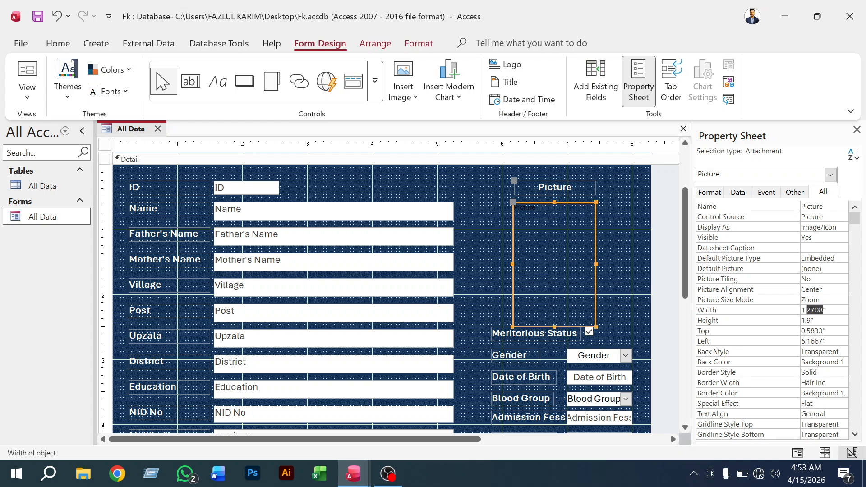
text(5)
key(Tab)
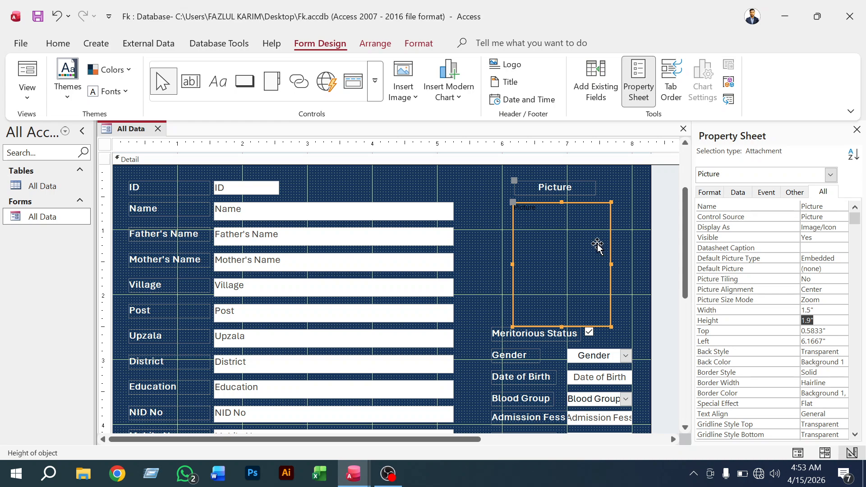
Widen the Picture label to about 1.48" and shift it slightly down and left to line up with the attachment's edge
click(586, 191)
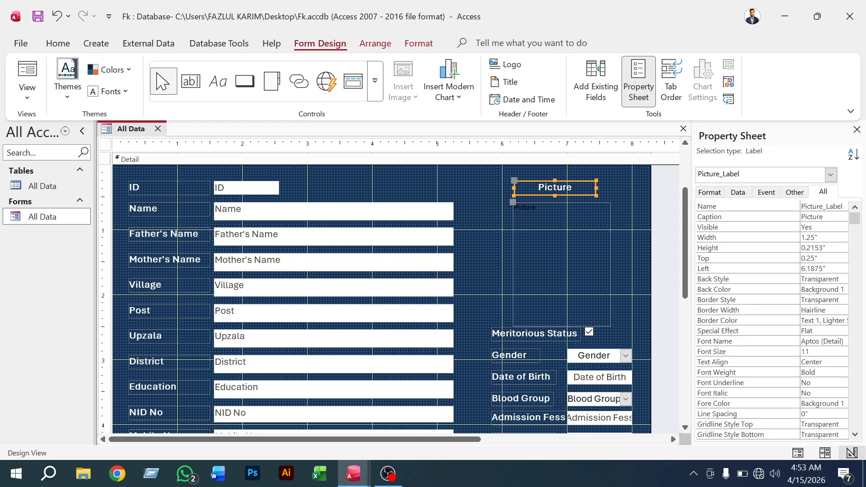
drag(595, 187, 611, 187)
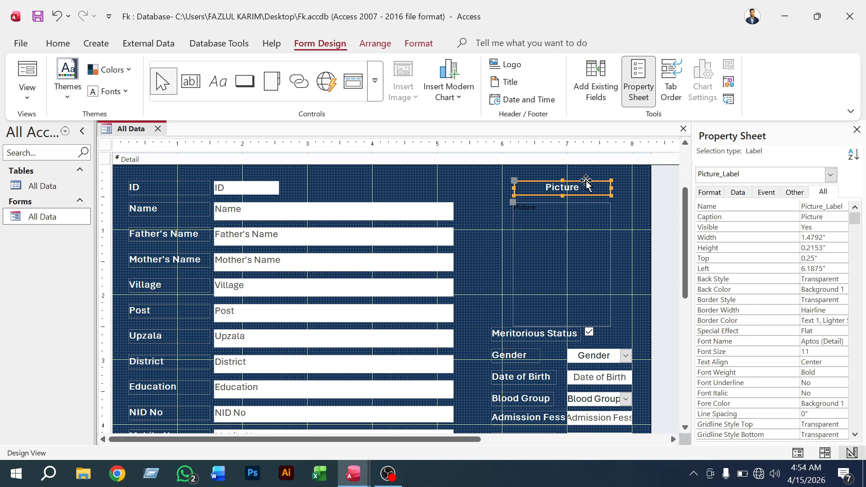
drag(518, 182, 515, 186)
click(635, 209)
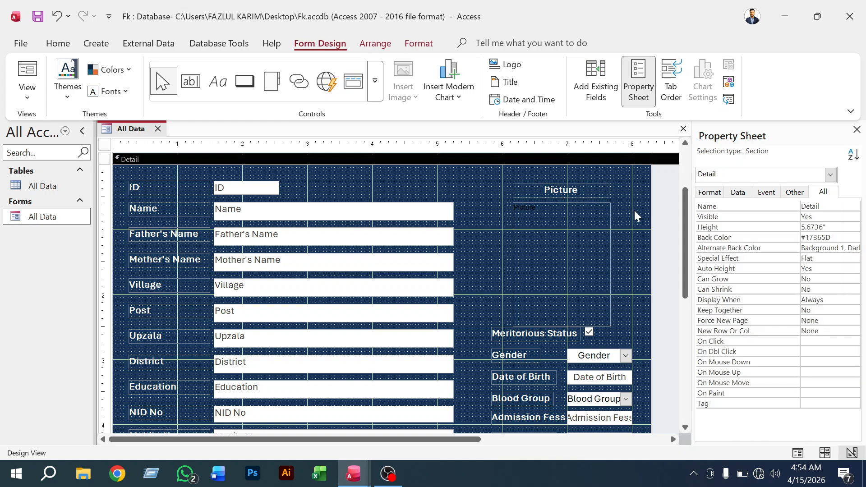
Move the Picture attachment with its label up to 0.5" from the top, clearing the Meritorious Status row
click(579, 229)
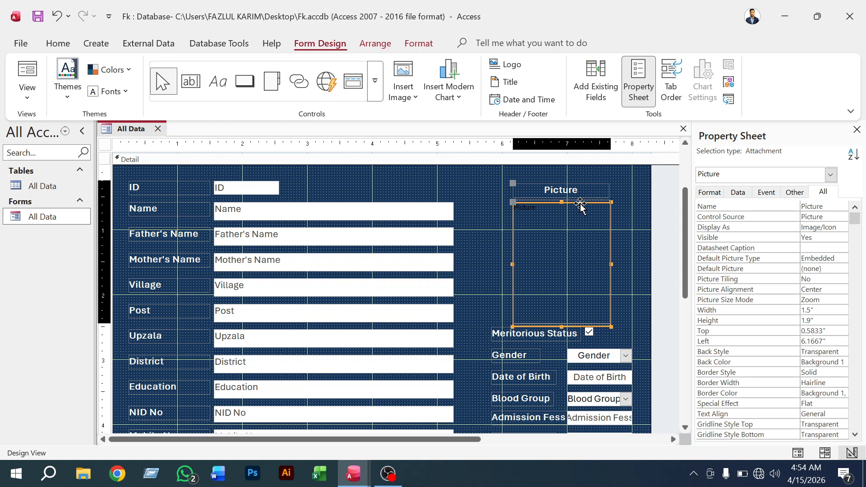
key(Up)
key(Up)
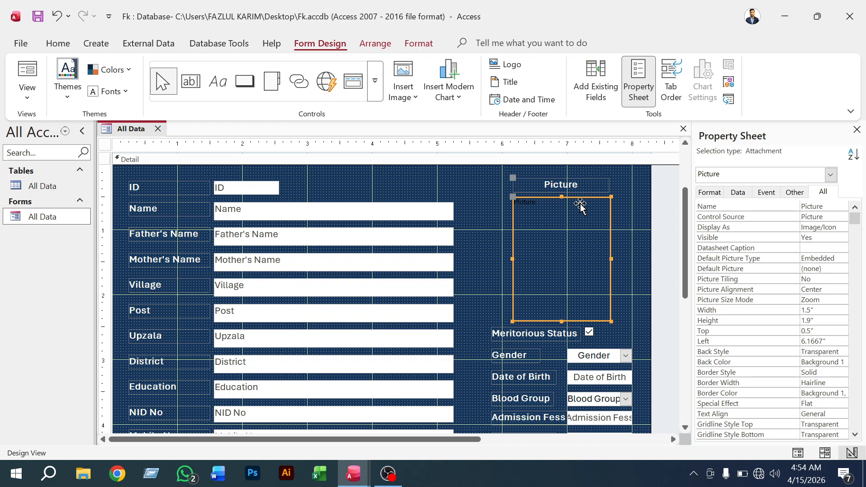
Save the design changes to the All Data form
click(630, 229)
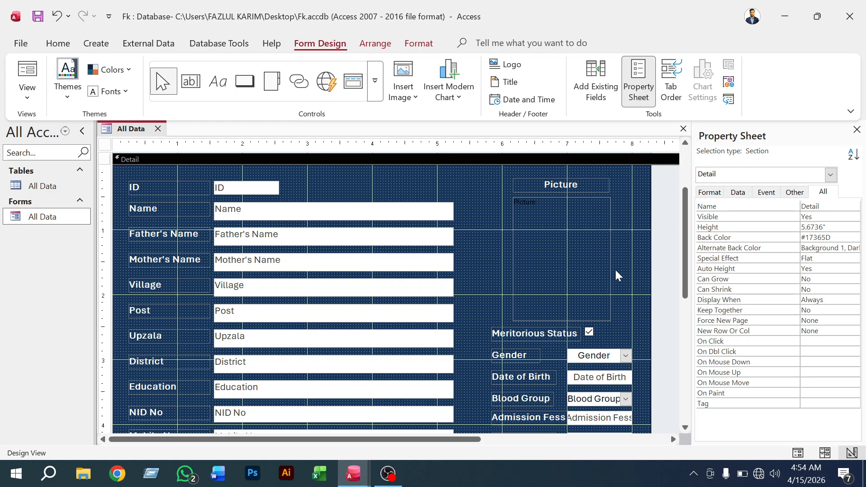
scroll(616, 270, down, 3)
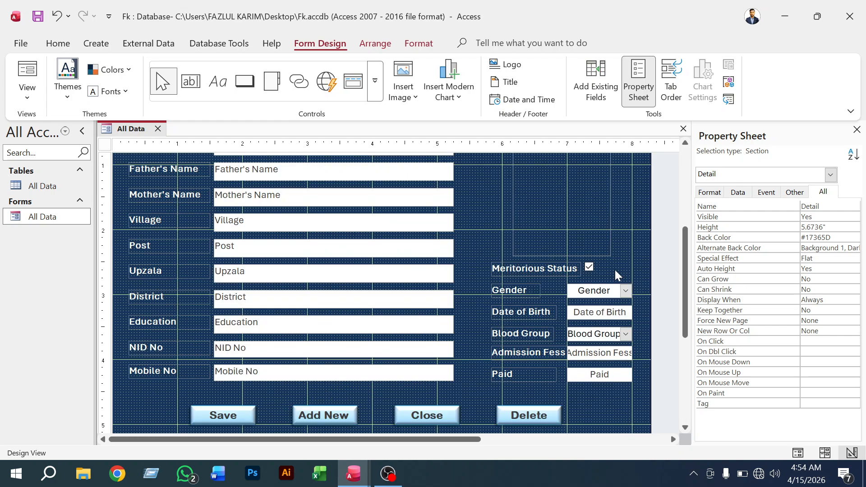
right_click(140, 130)
click(171, 140)
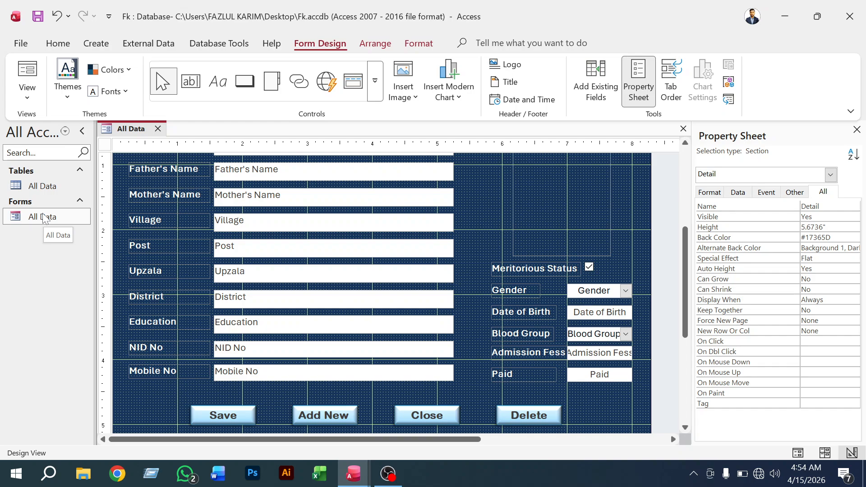
Preview the pop-up form in Form View, move its window so all fields and buttons can be checked, and close it
click(27, 79)
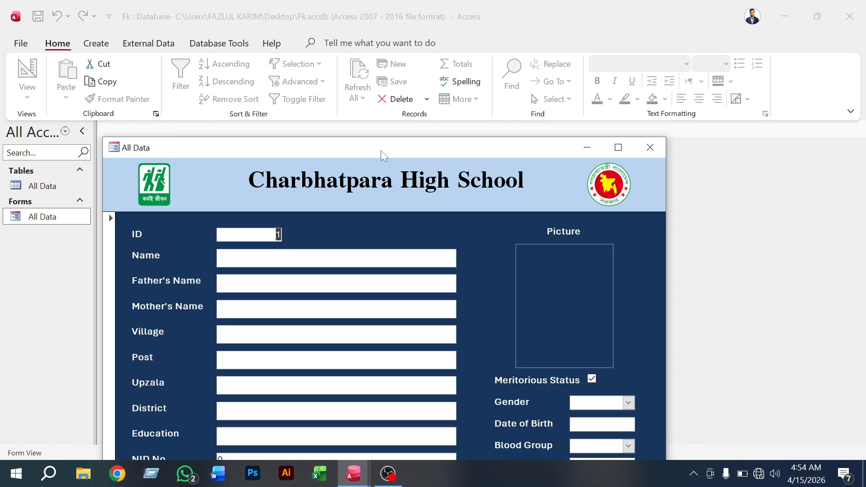
drag(381, 150, 410, 27)
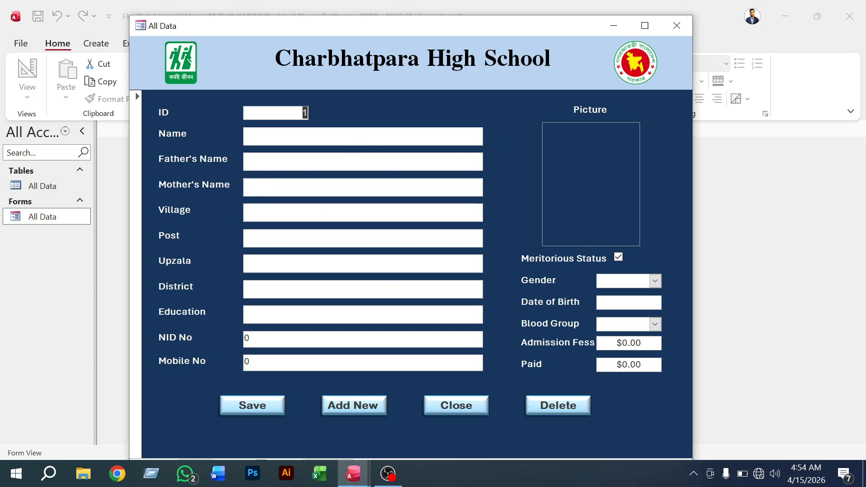
drag(242, 23, 305, 15)
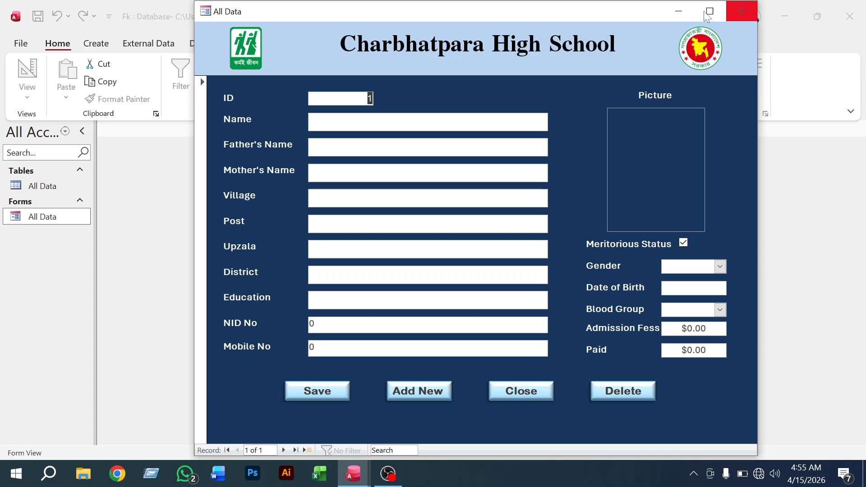
click(741, 11)
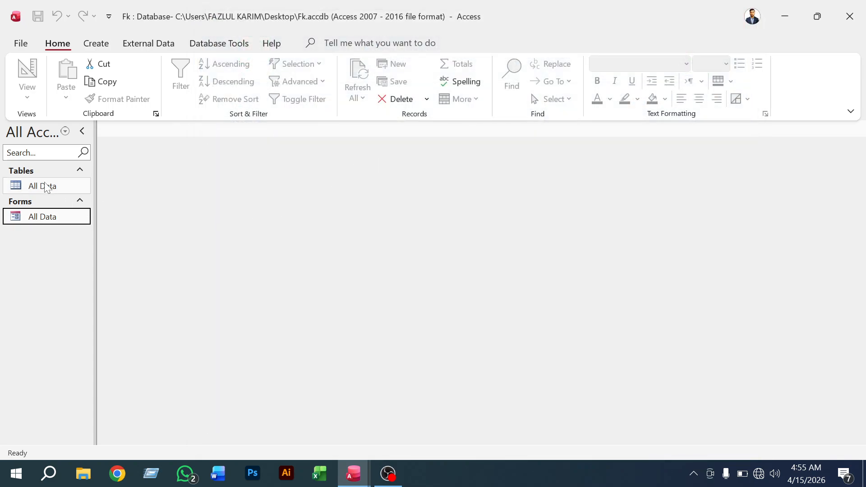
Open the All Data table in Datasheet View, and open the All Data form over it to test its Close command
click(45, 187)
double_click(45, 186)
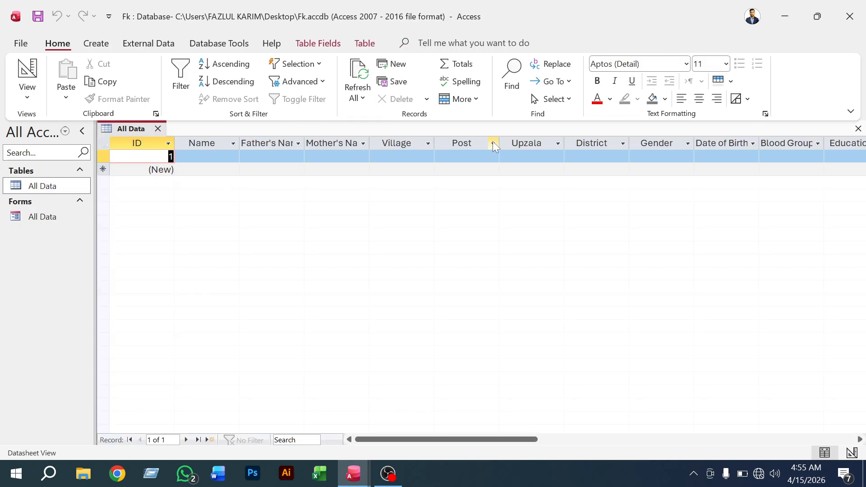
double_click(41, 217)
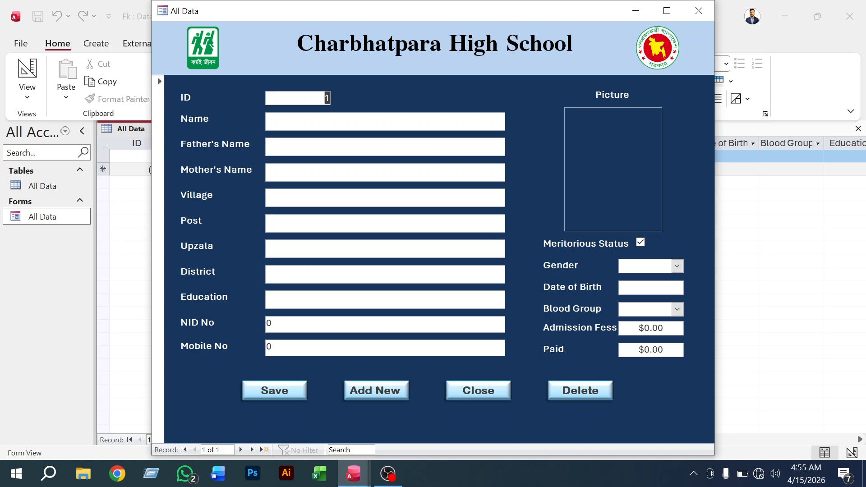
click(379, 121)
click(470, 392)
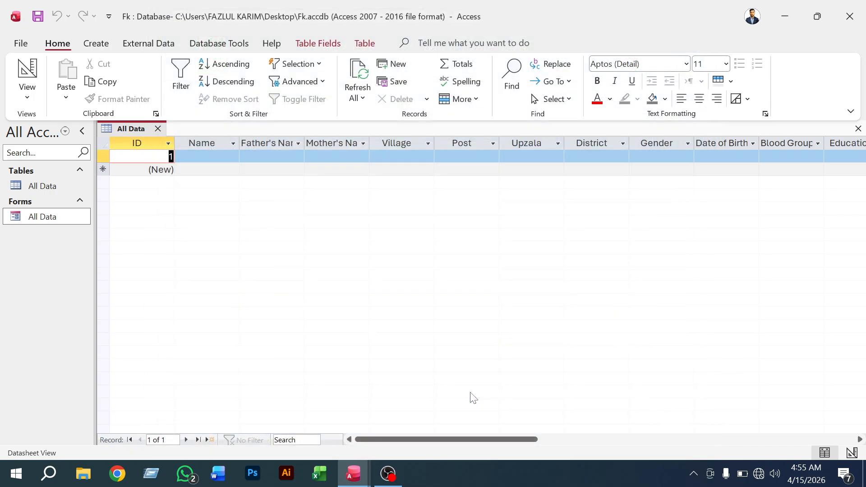
Reopen the All Data form, start a new record with its Add New command and enter the student's name
double_click(64, 217)
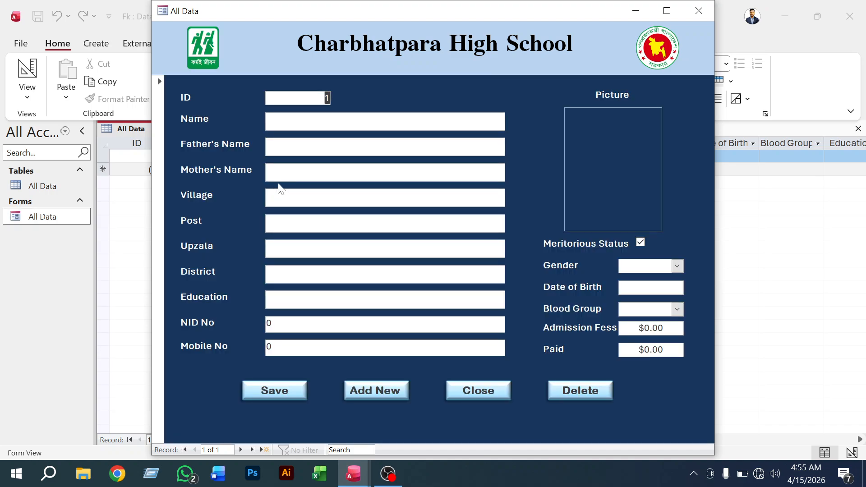
click(377, 389)
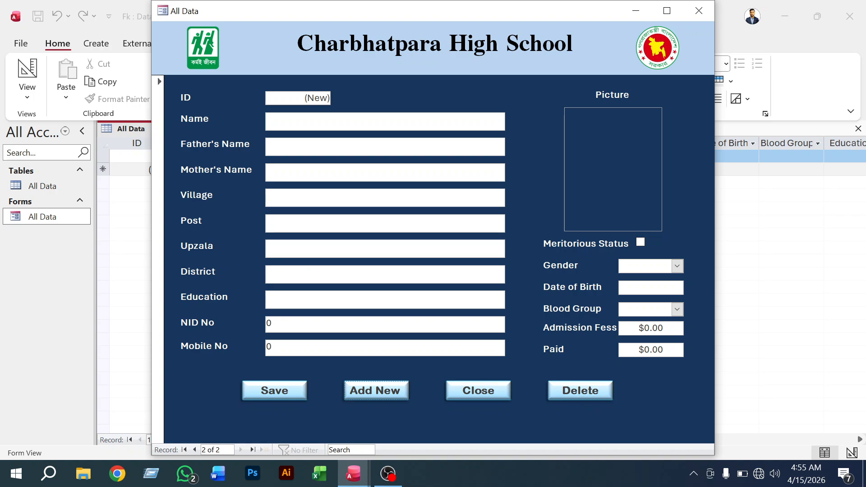
click(312, 121)
text(F)
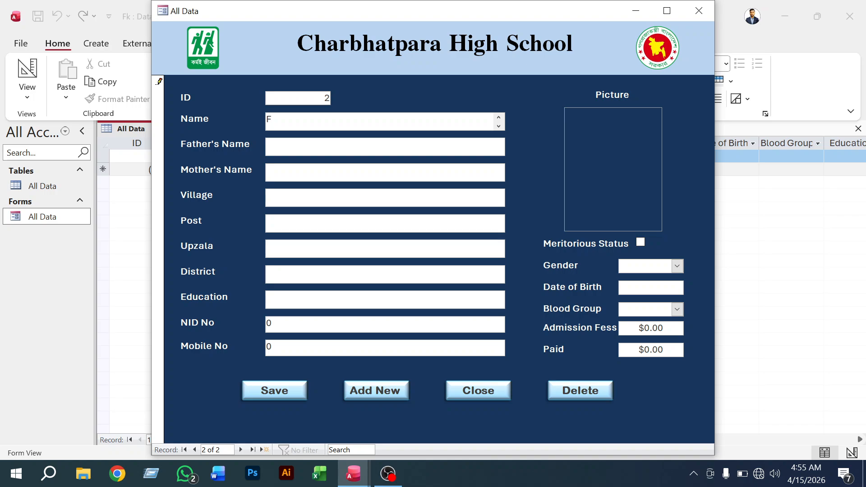
text(azlul)
drag(322, 10, 396, 16)
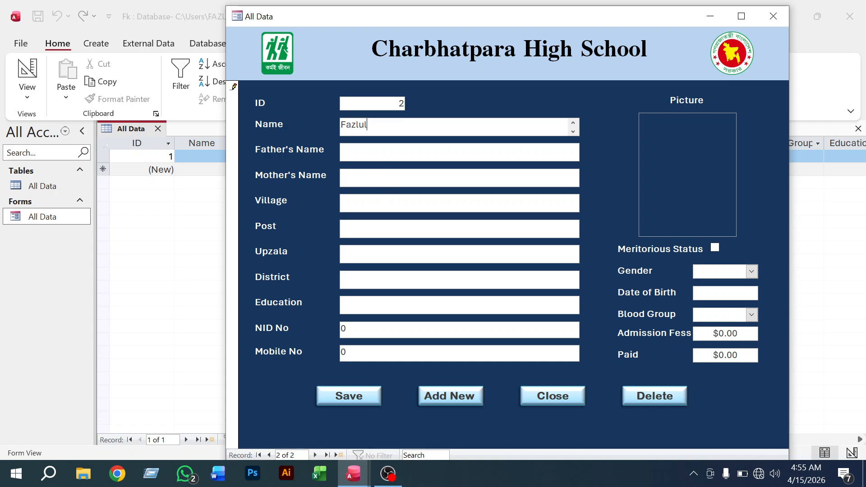
Enter the father's name and the mother's name, and set Village to ddasd in the new record
key(Tab)
text(dqwd)
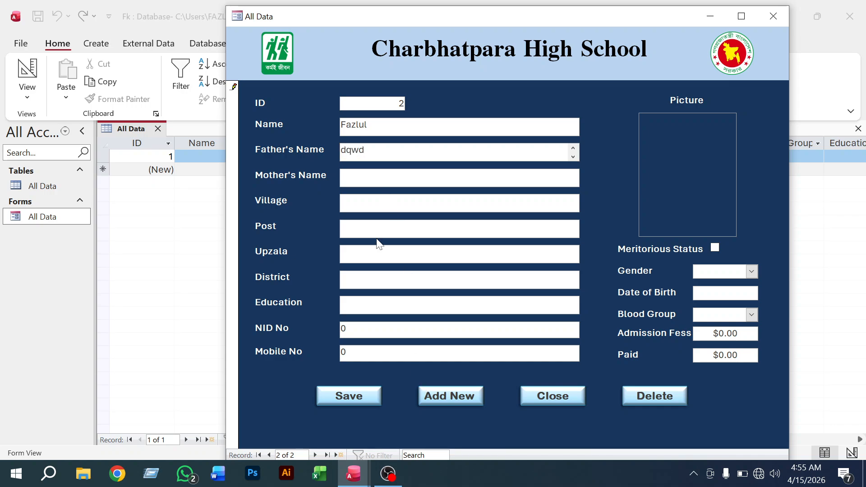
key(Tab)
text(dqd)
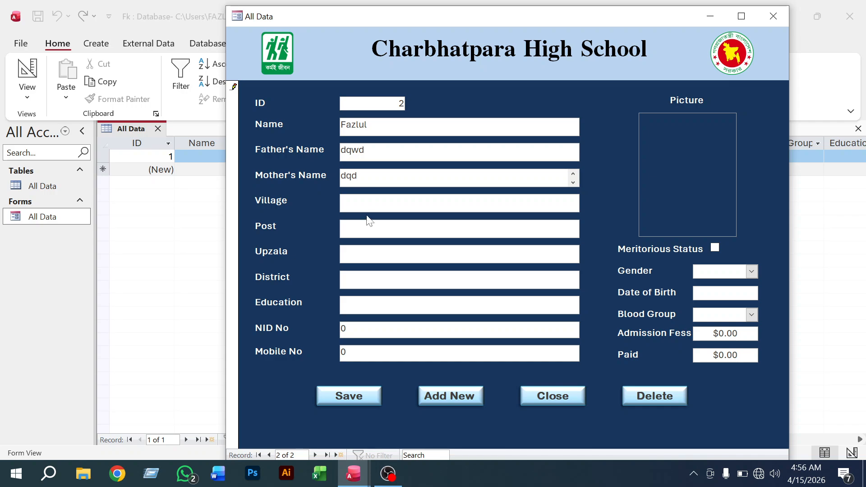
key(Tab)
text(ddasd)
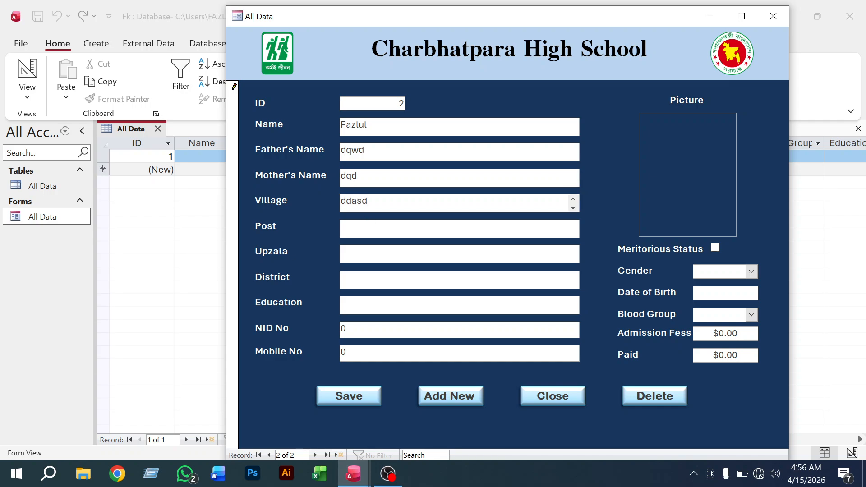
Fill in Post as sds, Upzala as sdad and District as dsdas
key(Tab)
text(sds)
key(Tab)
text(sda)
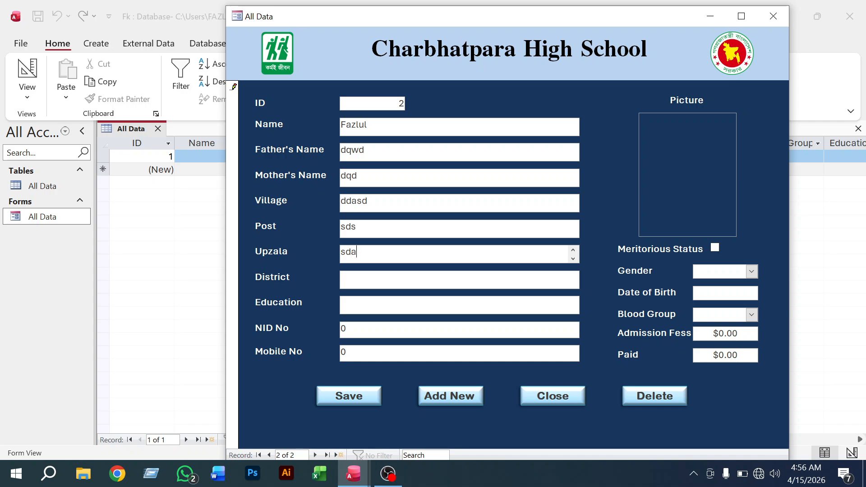
text(d)
key(Tab)
text(dsdas)
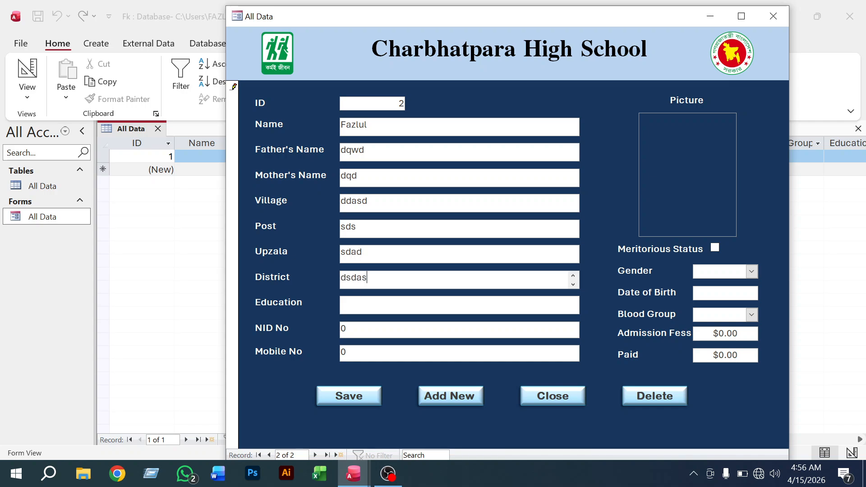
Set Education to sxd and enter the record's NID number and mobile number
key(Tab)
text(sxd)
click(343, 329)
text(5434543)
click(343, 352)
text(424343)
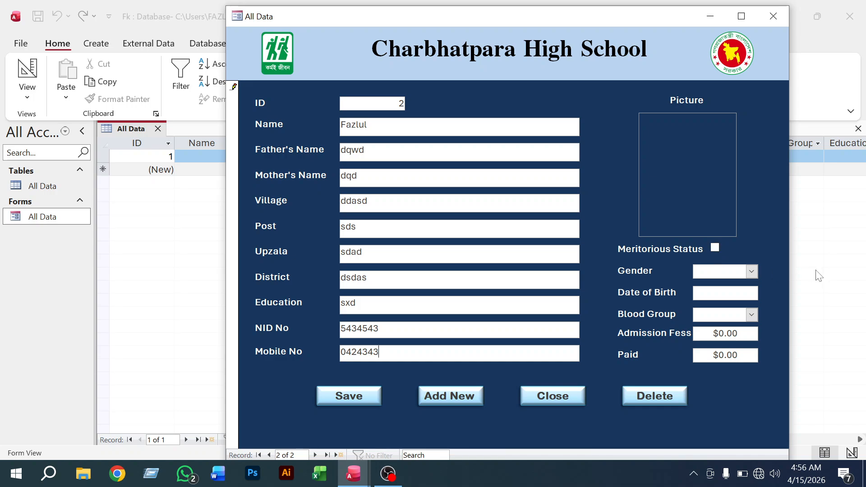
Set Gender to Male and choose the date of birth from the calendar
click(751, 272)
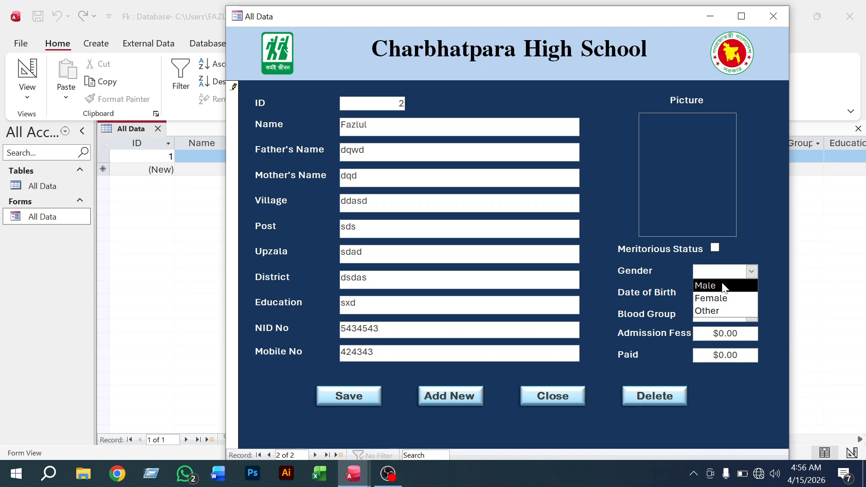
click(725, 288)
click(725, 290)
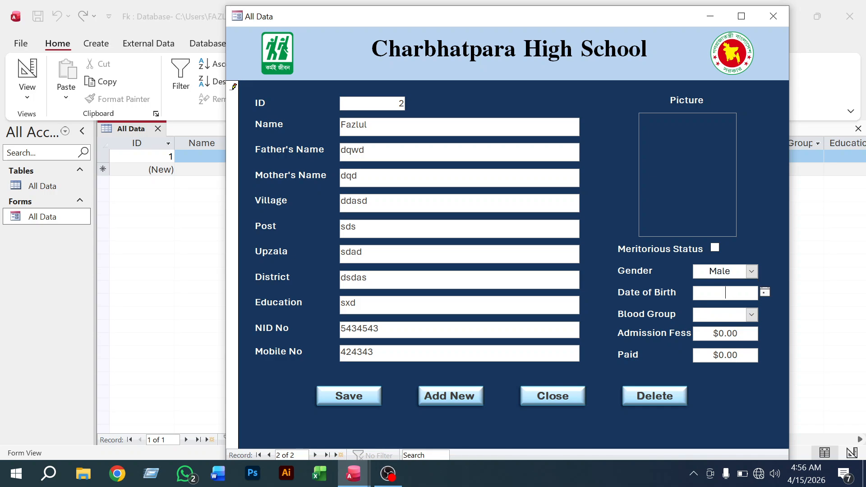
click(766, 293)
click(717, 402)
Set Blood Group to B+
click(746, 317)
click(750, 316)
click(749, 353)
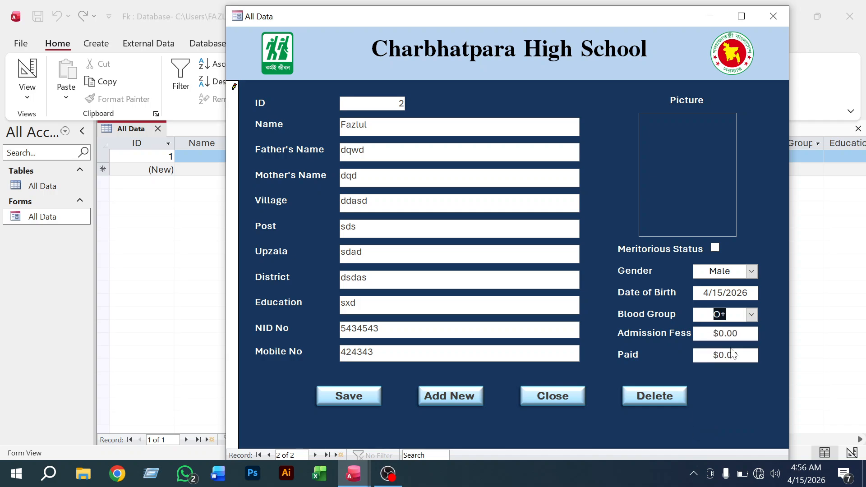
click(757, 315)
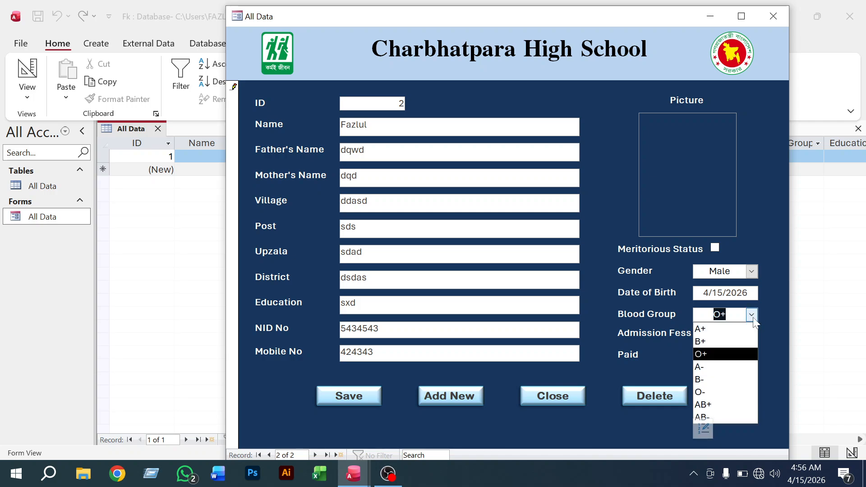
click(732, 345)
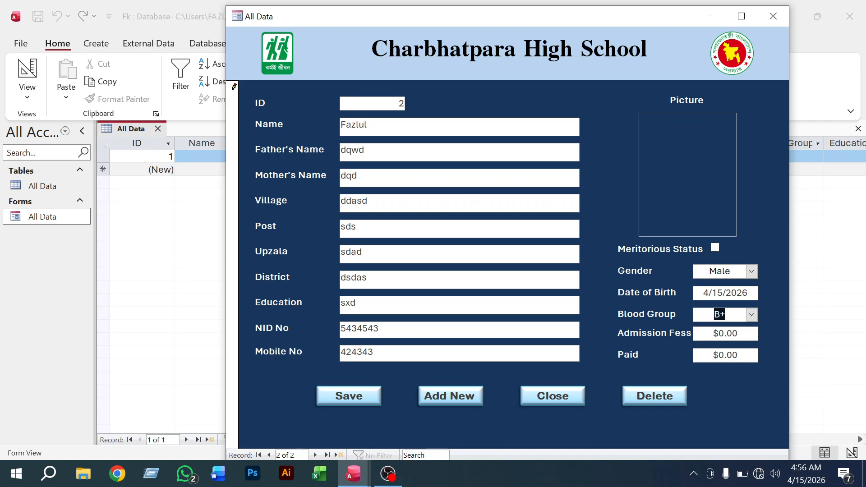
Set the Admission Fess amount to 5000
click(727, 333)
drag(738, 333, 719, 334)
text(5000)
key(Tab)
Set the Paid amount to 2000 and save the record with the form's Save command
key(shift+Left)
key(shift+Left)
key(shift+Left)
key(shift+Left)
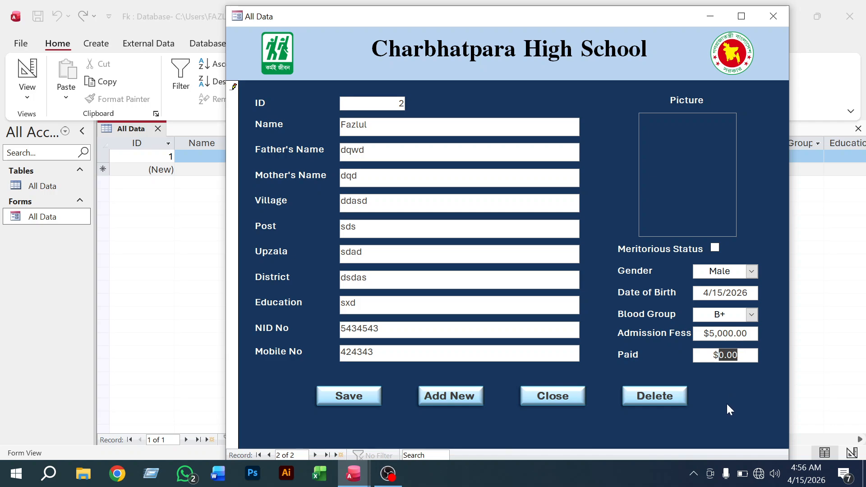
text(2000)
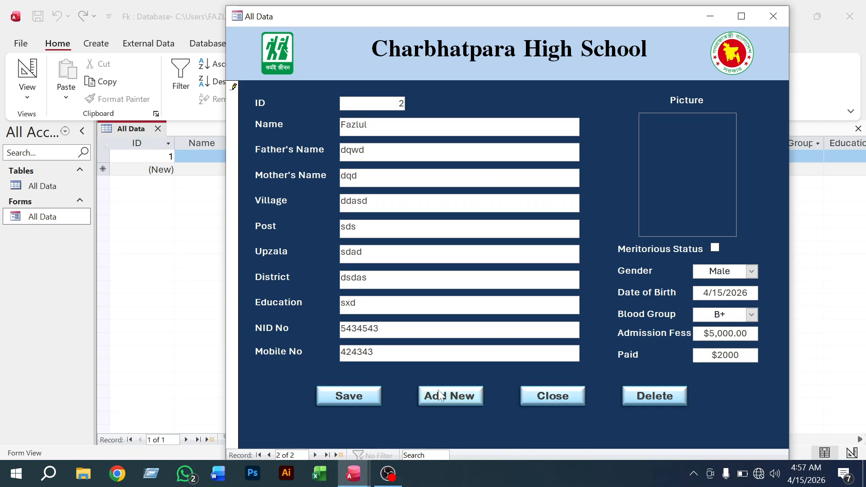
click(361, 397)
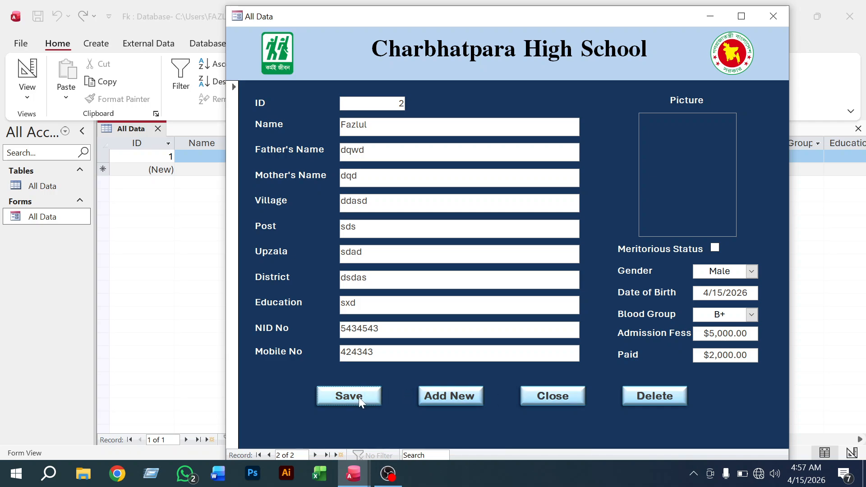
Start another new record and attach the portrait JPG from the person-named Desktop folder as its Picture
click(442, 398)
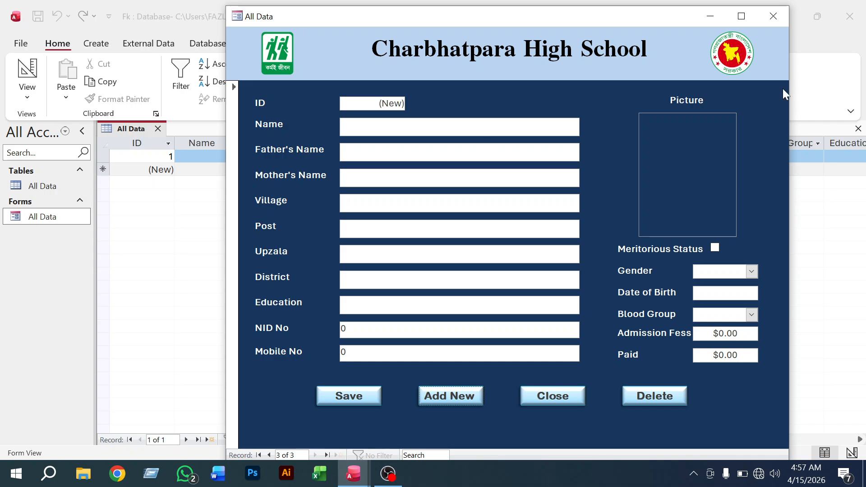
click(681, 96)
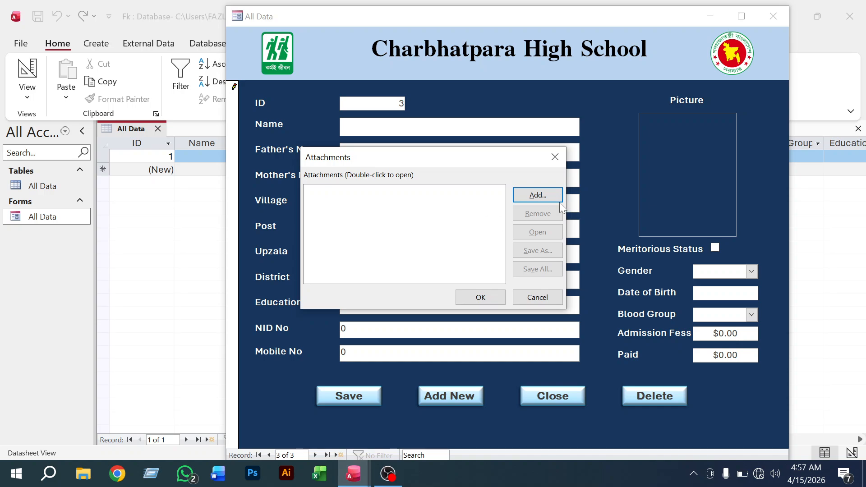
click(546, 197)
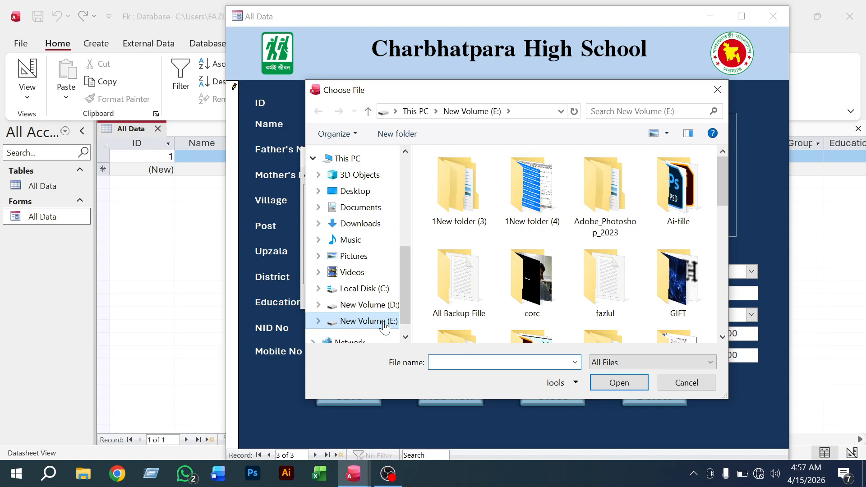
click(355, 191)
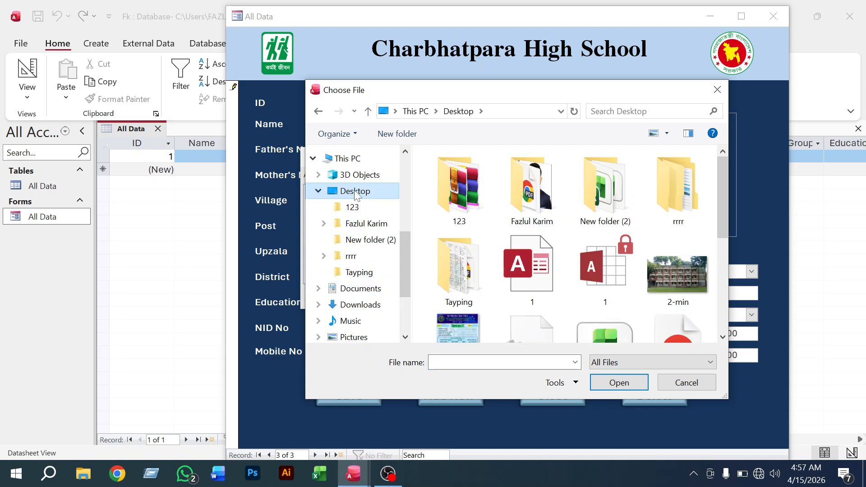
double_click(513, 194)
click(539, 194)
click(615, 382)
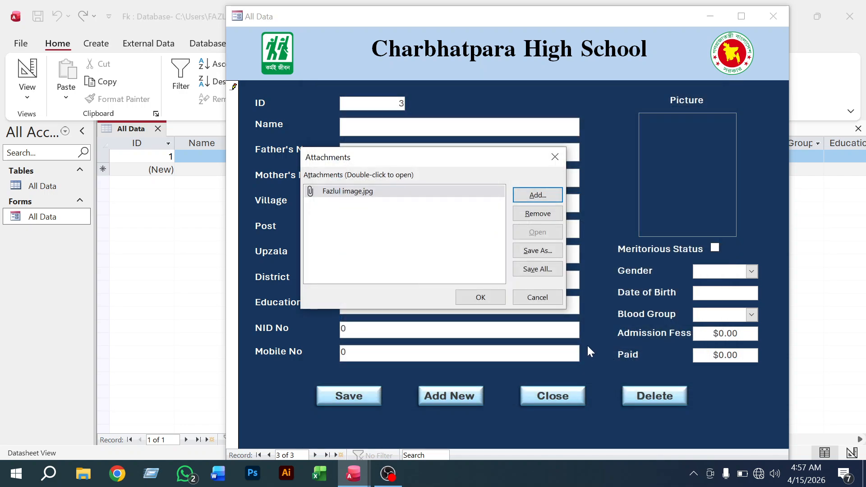
click(488, 297)
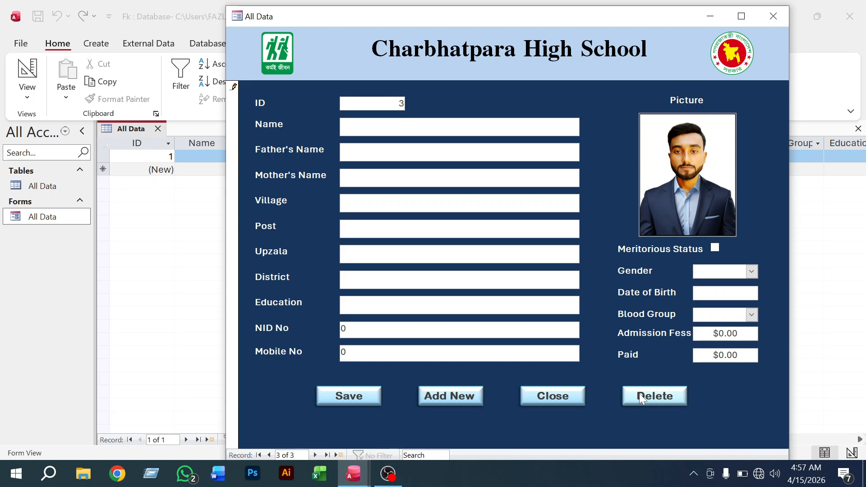
Close the form with its own Close command and refresh the All Data table to load the new records
click(559, 396)
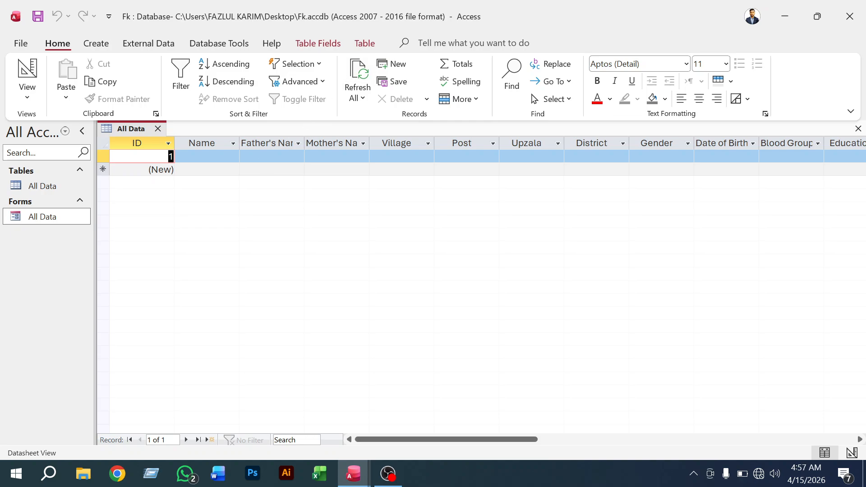
click(361, 82)
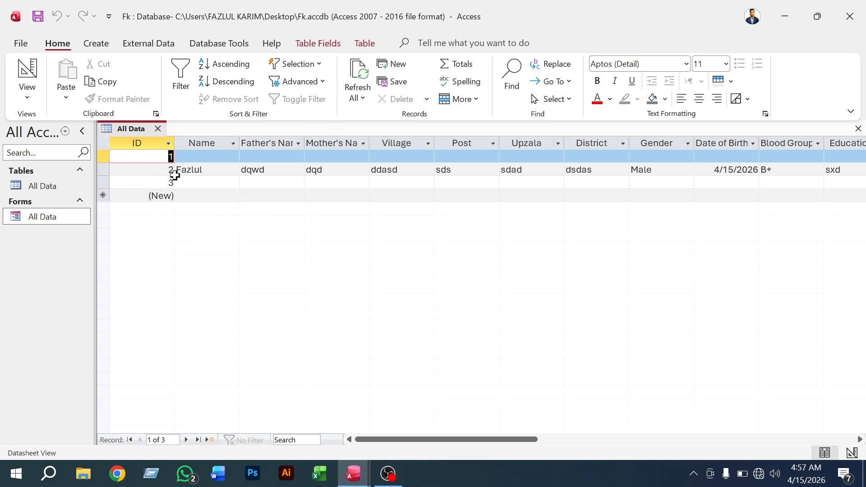